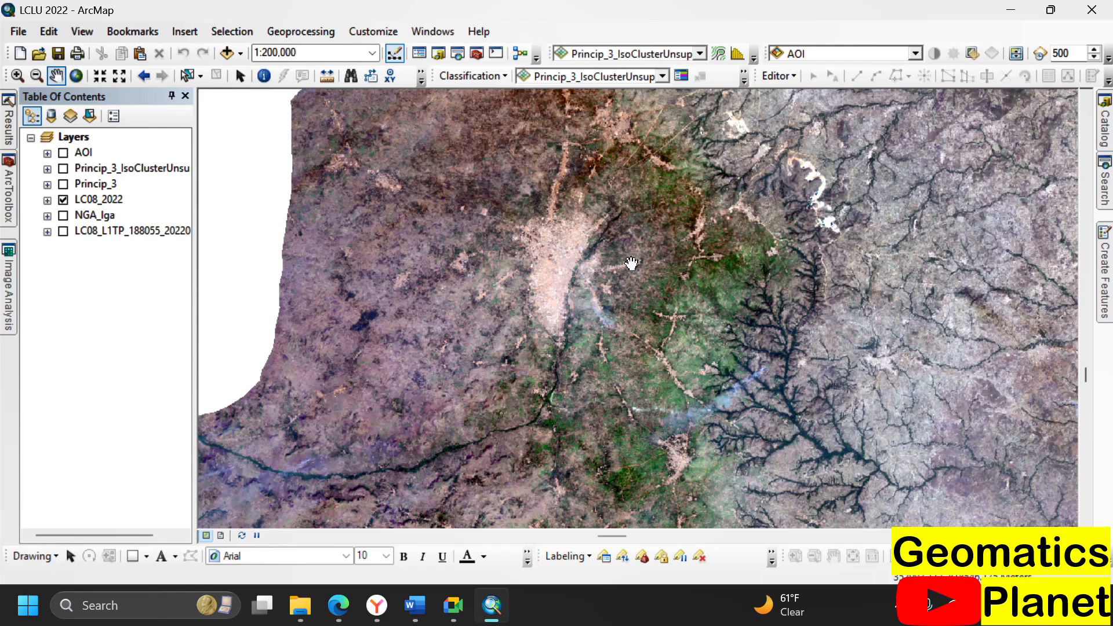
Examine the LC08_2022 image around the bright built-up area, the green vegetation and the dark branching drainage at several scales
scroll(718, 242, "down", 3)
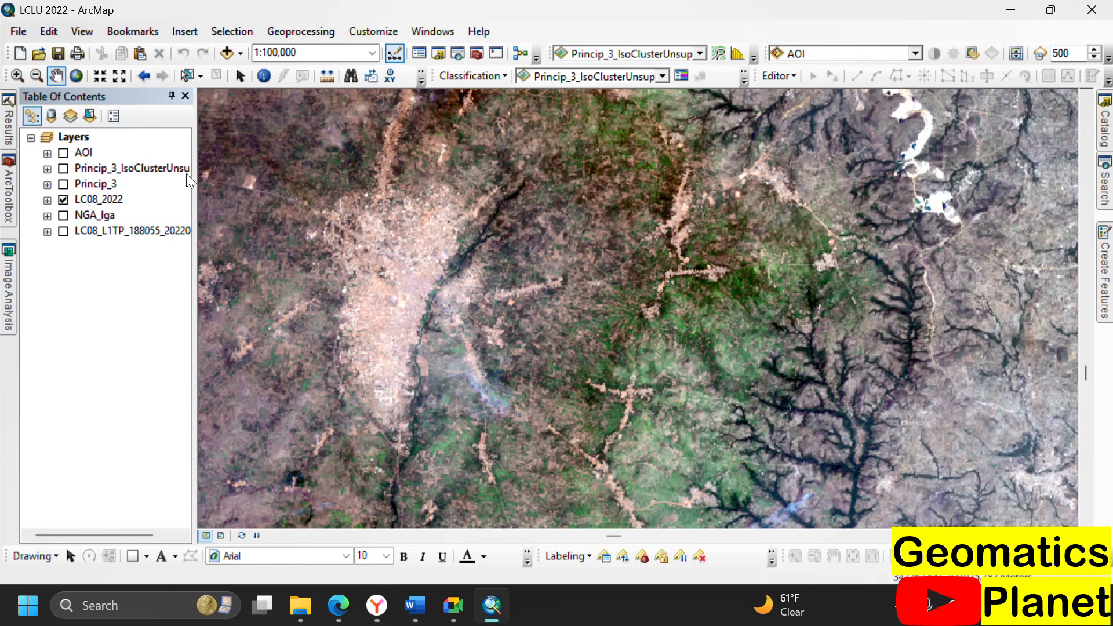
scroll(582, 291, "up", 3)
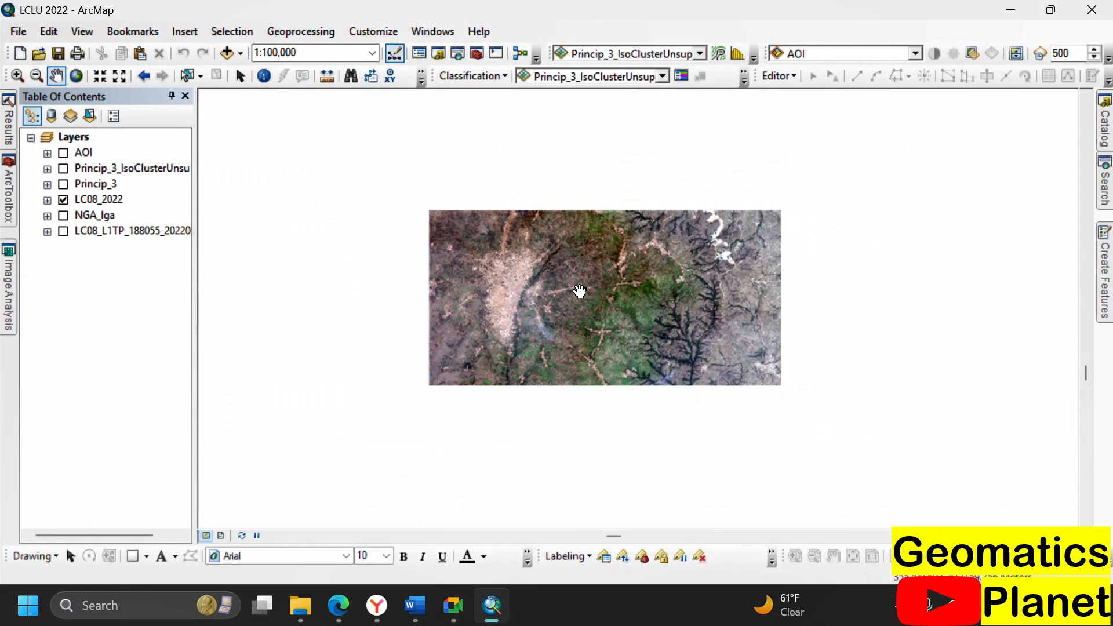
scroll(582, 291, "up", 2)
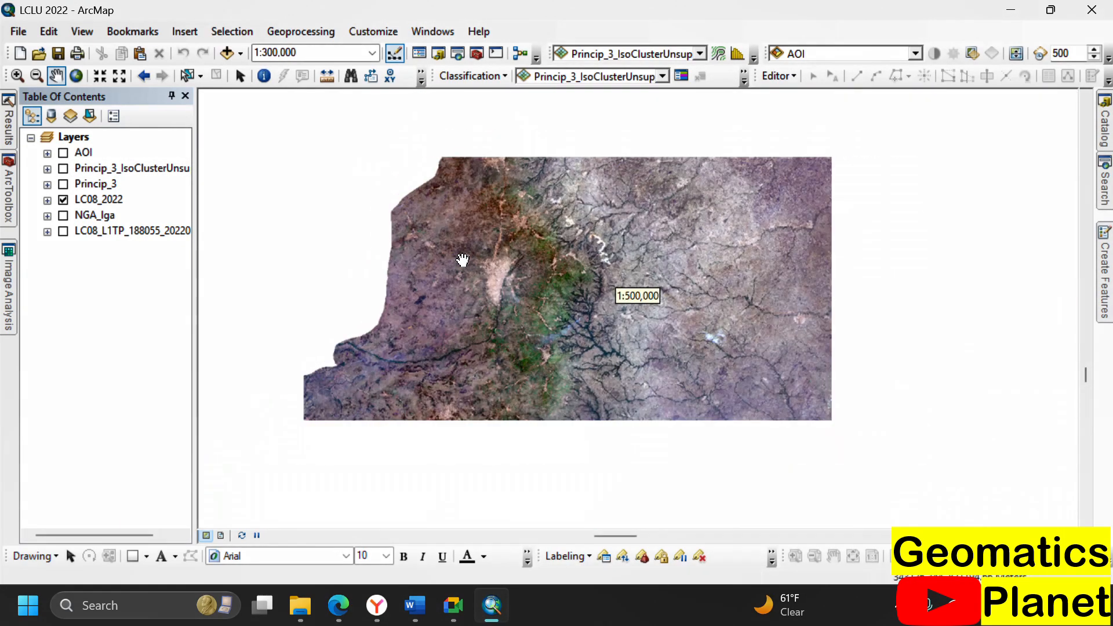
scroll(606, 383, "down", 2)
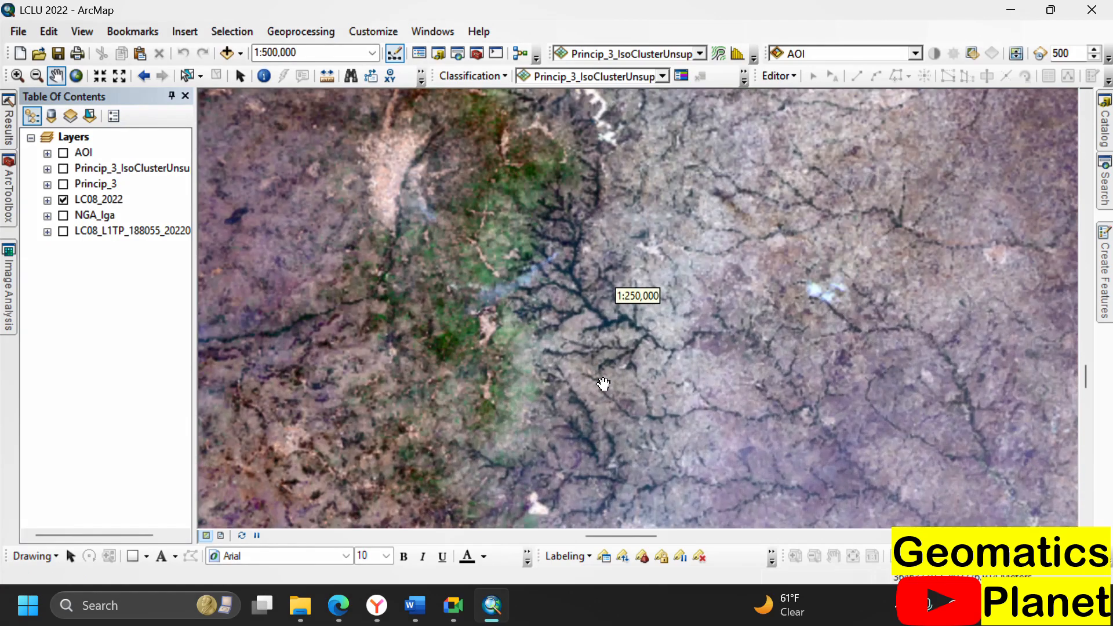
scroll(607, 381, "down", 2)
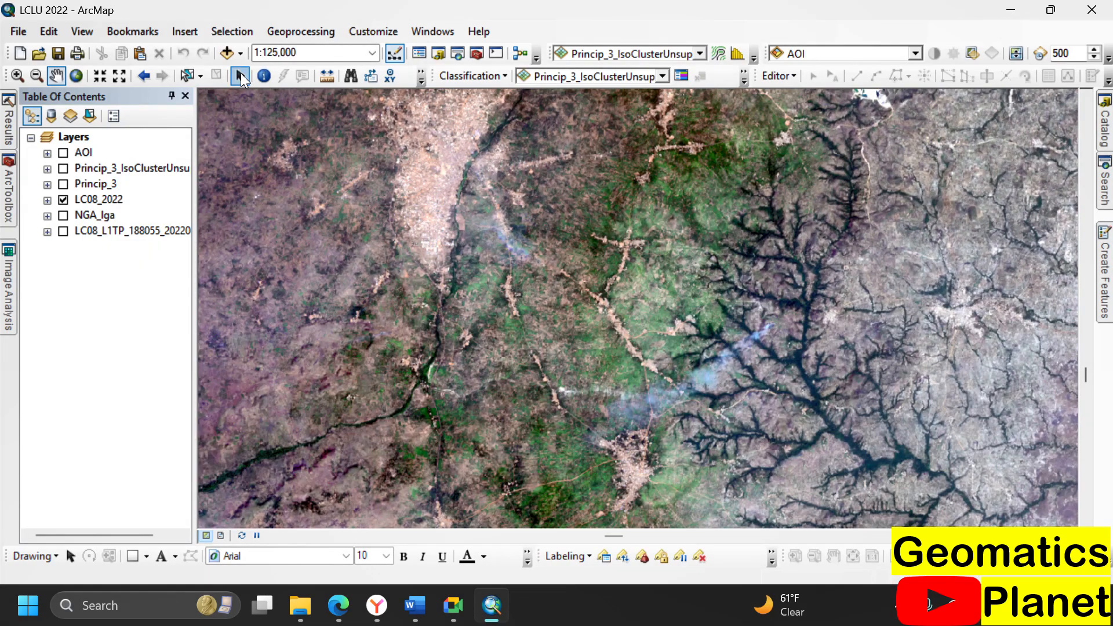
left_click(241, 75)
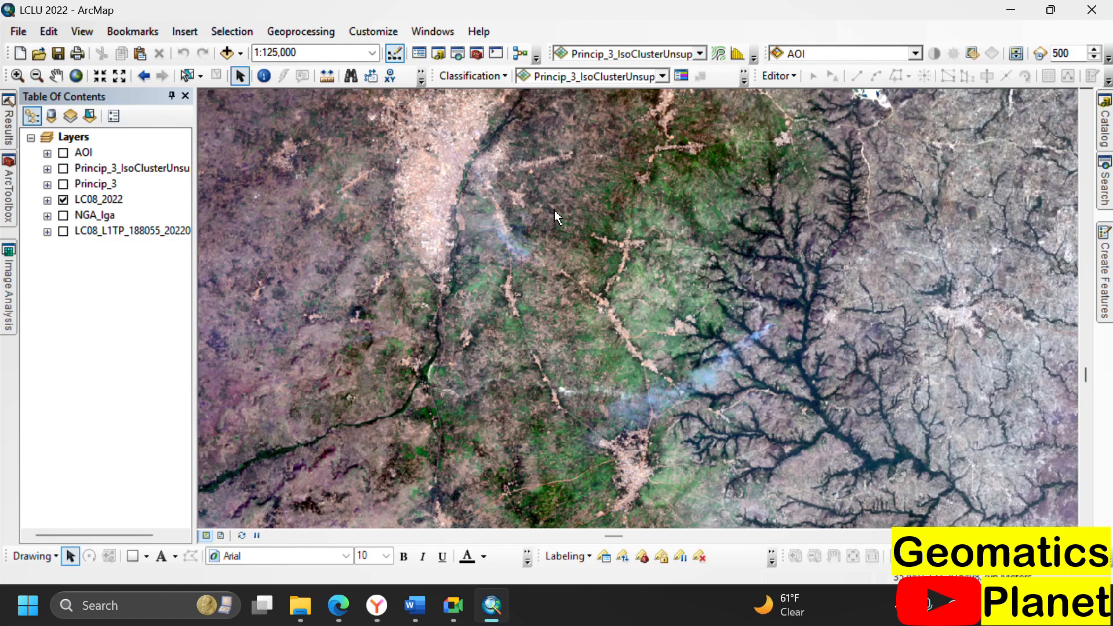
scroll(635, 315, "up", 2)
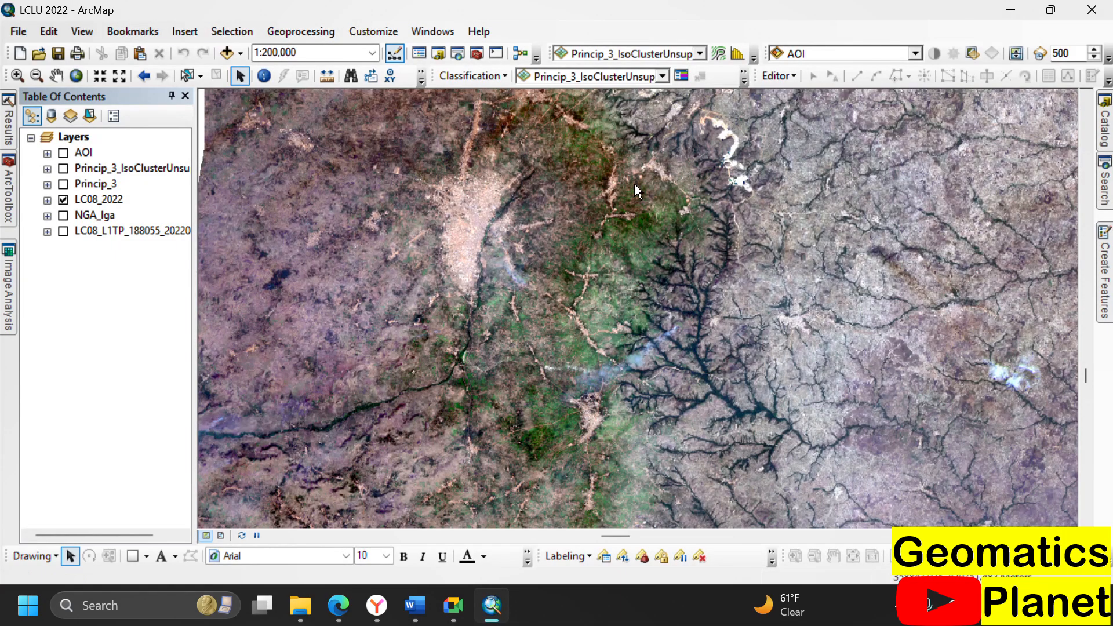
scroll(487, 174, "down", 4)
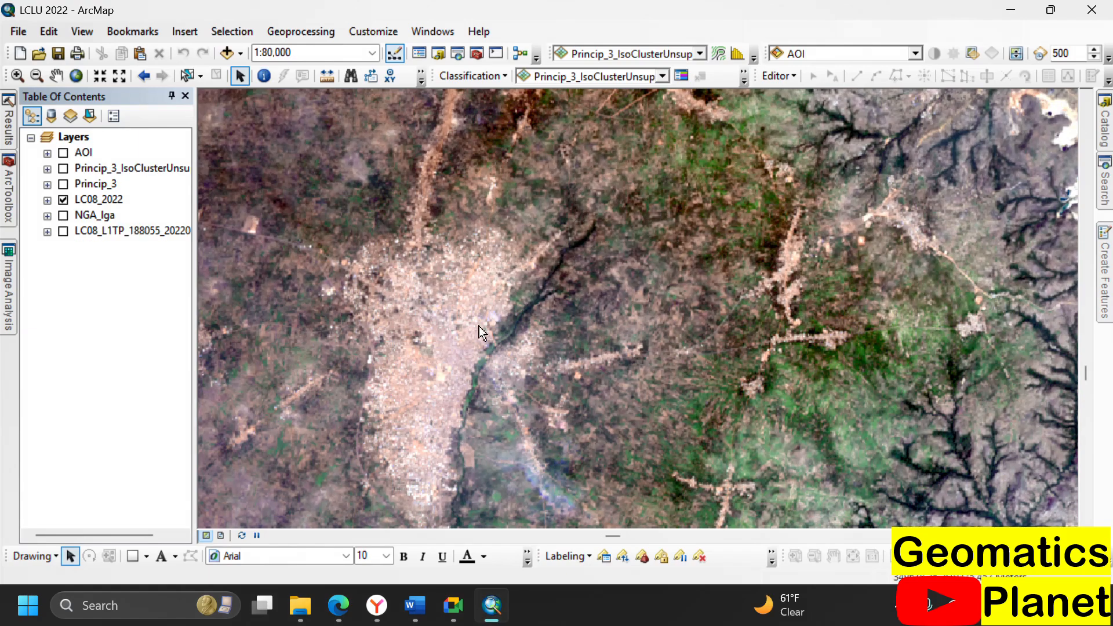
scroll(464, 274, "up", 3)
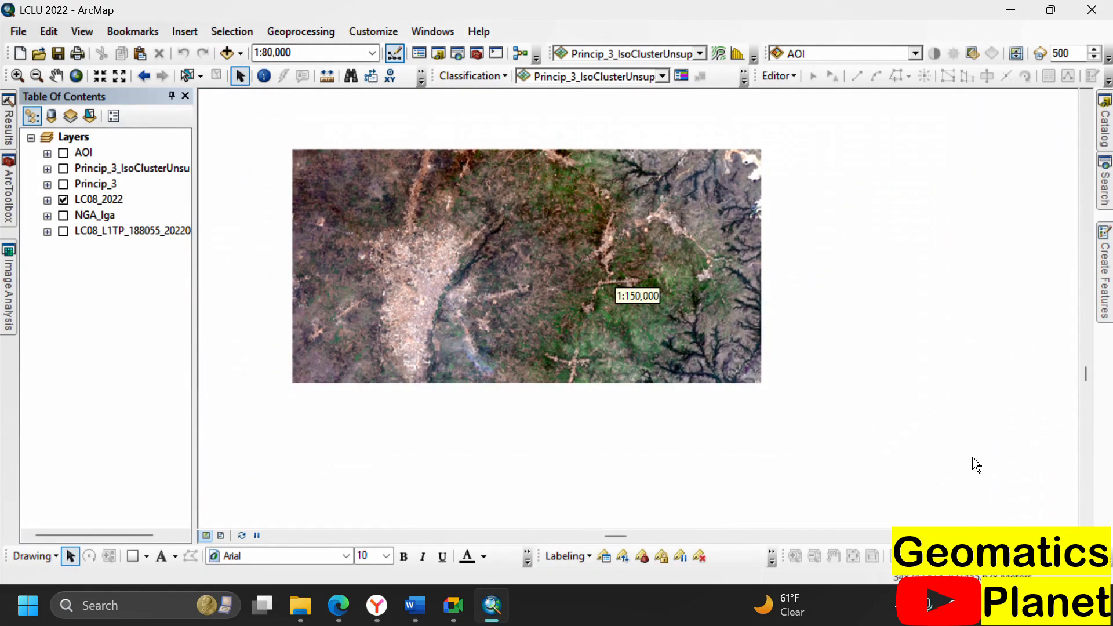
scroll(941, 249, "down", 4)
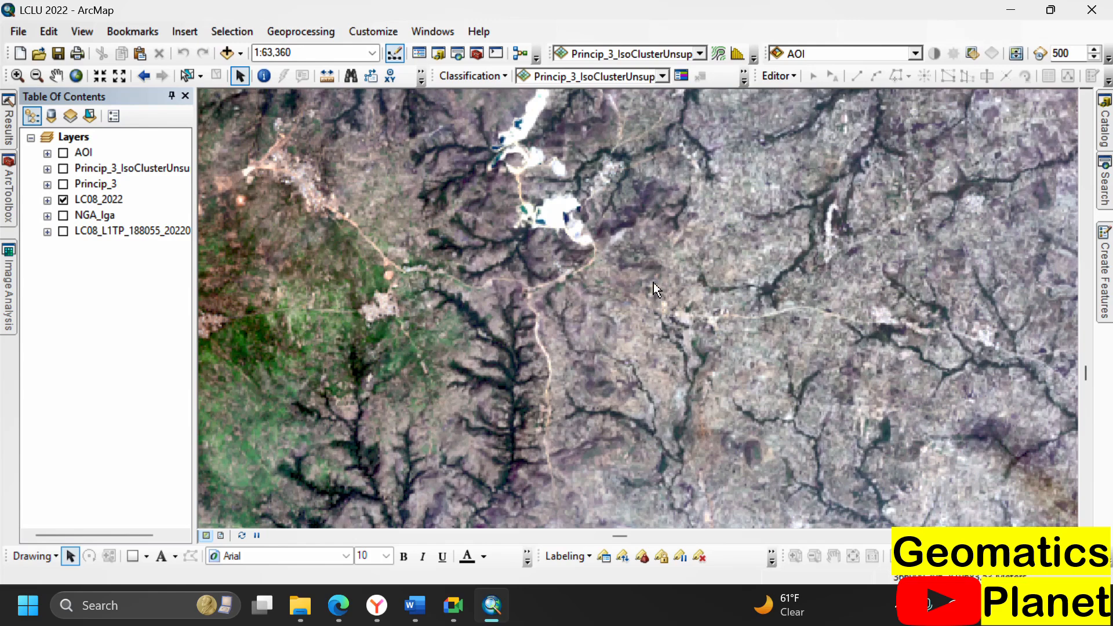
scroll(656, 288, "up", 3)
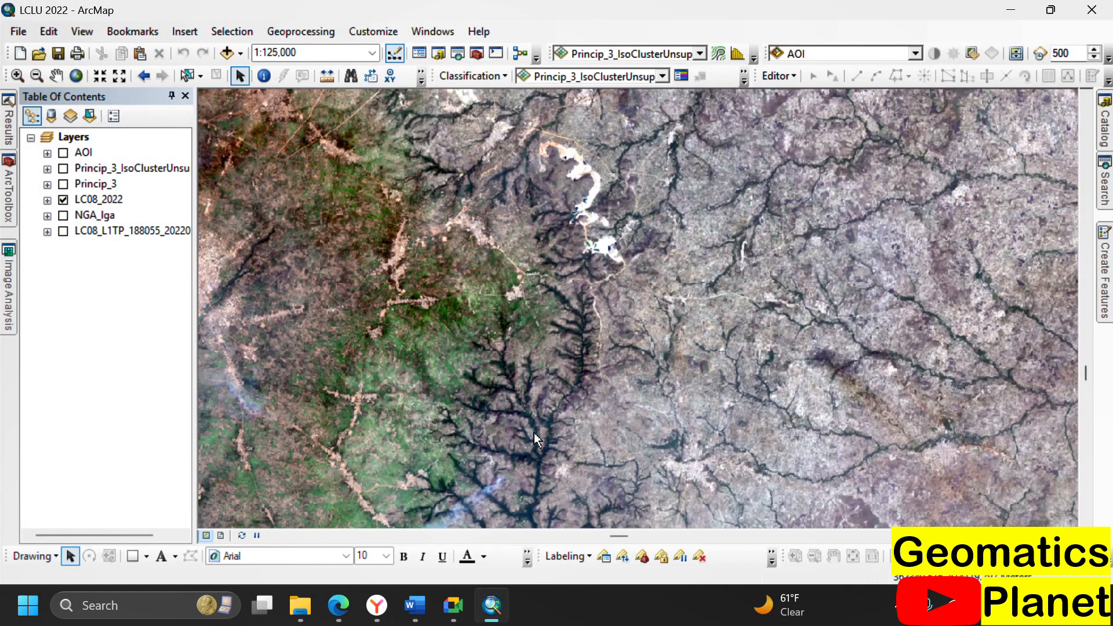
scroll(702, 183, "up", 2)
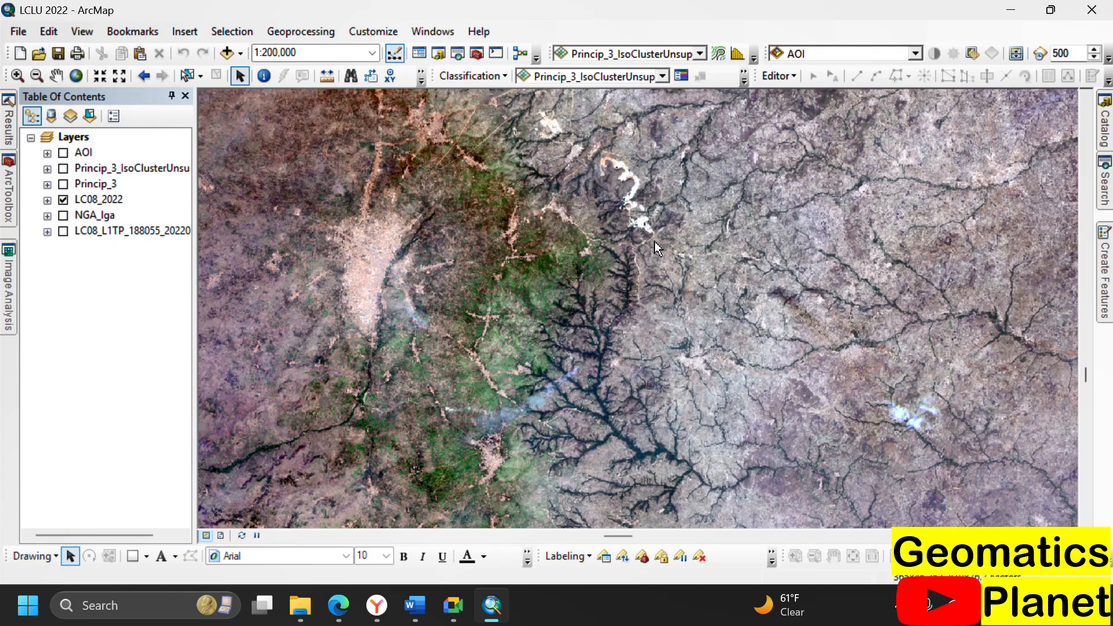
scroll(676, 252, "up", 2)
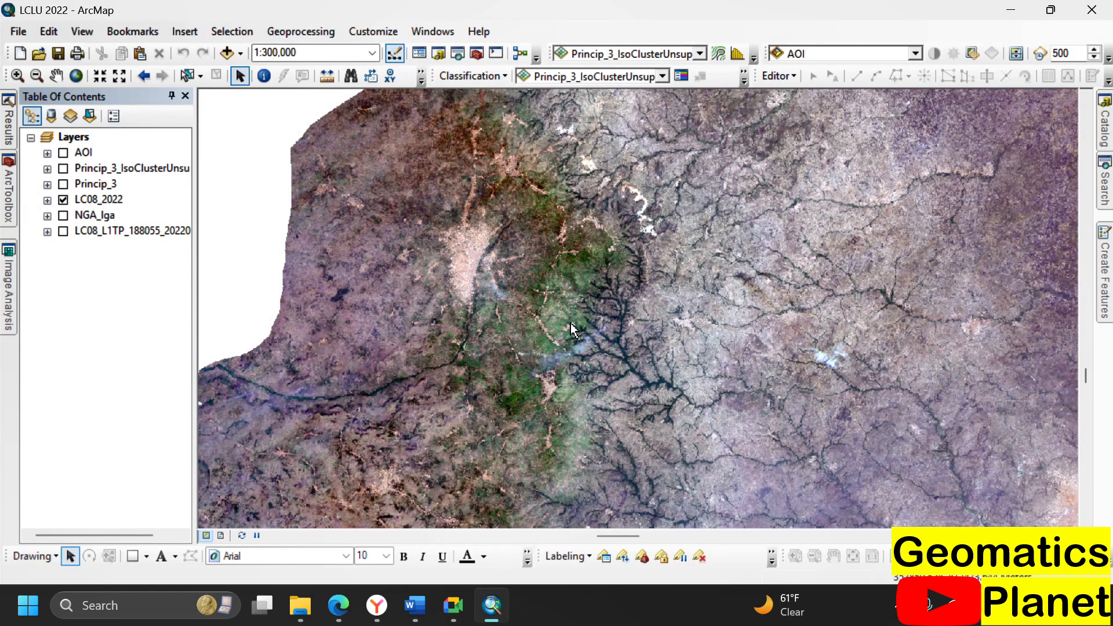
scroll(870, 259, "up", 1)
scroll(743, 229, "up", 3)
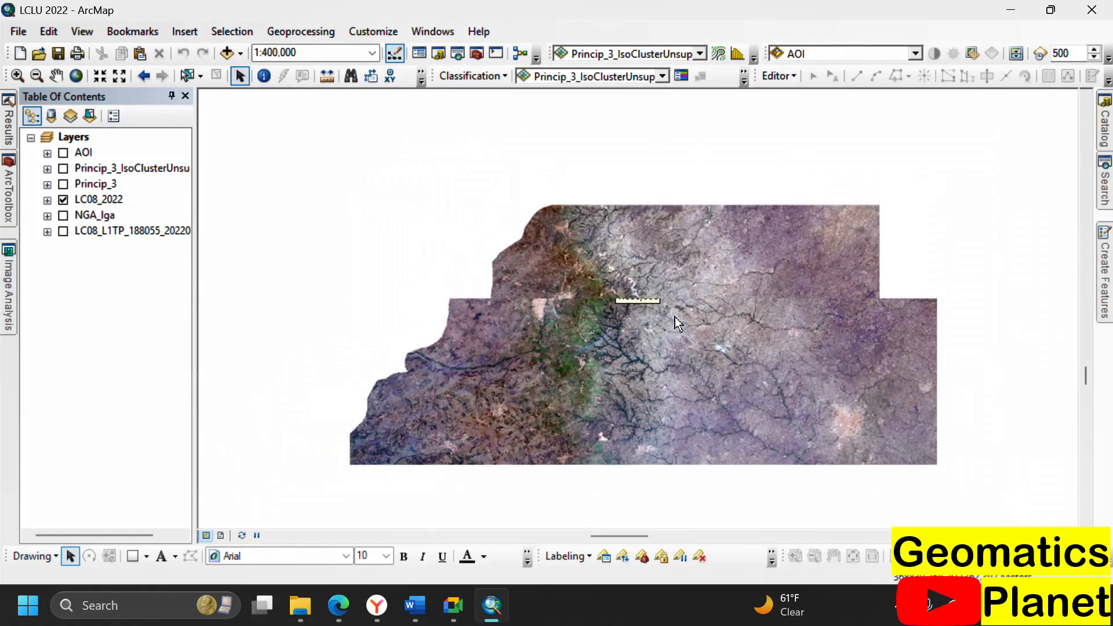
Examine the river, the adjacent pale settlement and the surrounding land in the northeastern part of the LC08_2022 image
scroll(1010, 116, "down", 5)
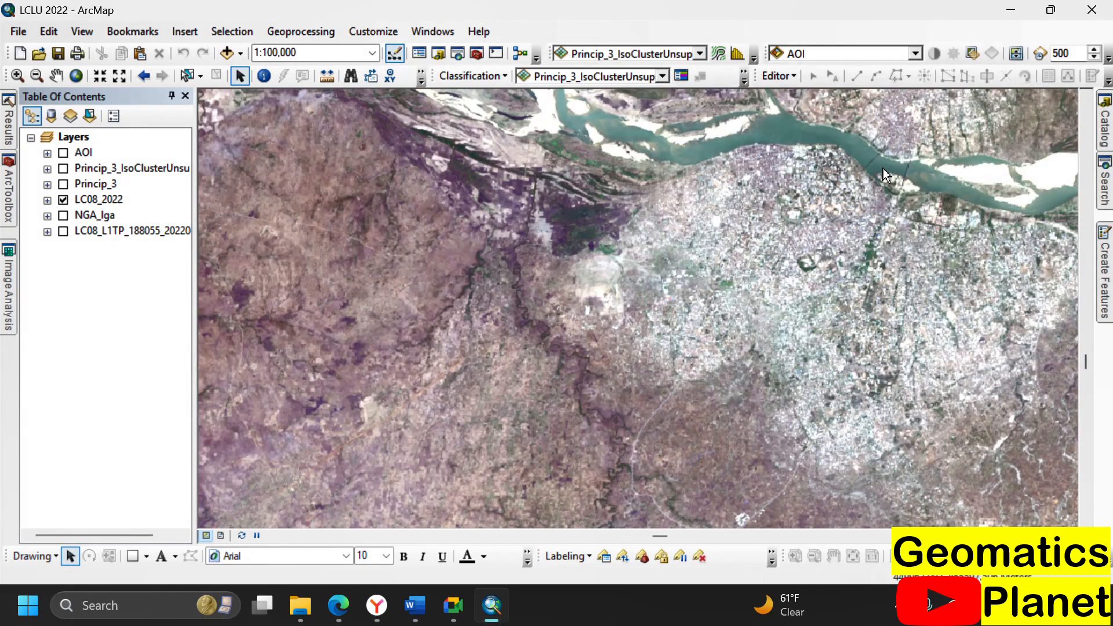
scroll(893, 161, "up", 1)
scroll(663, 181, "down", 3)
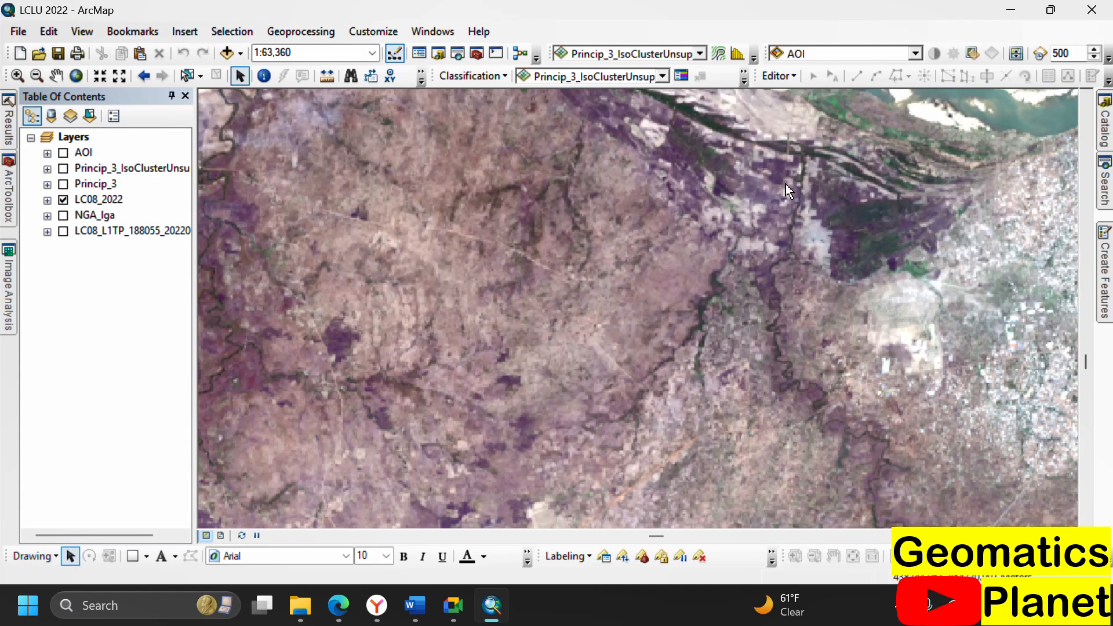
scroll(852, 229, "up", 1)
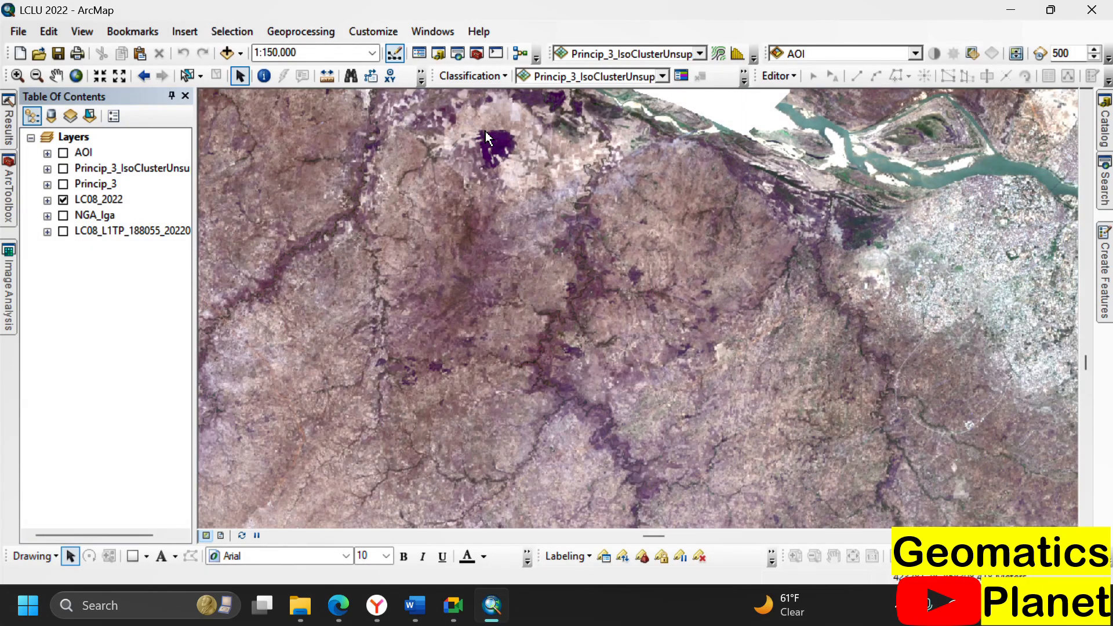
scroll(501, 143, "down", 1)
scroll(535, 131, "up", 2)
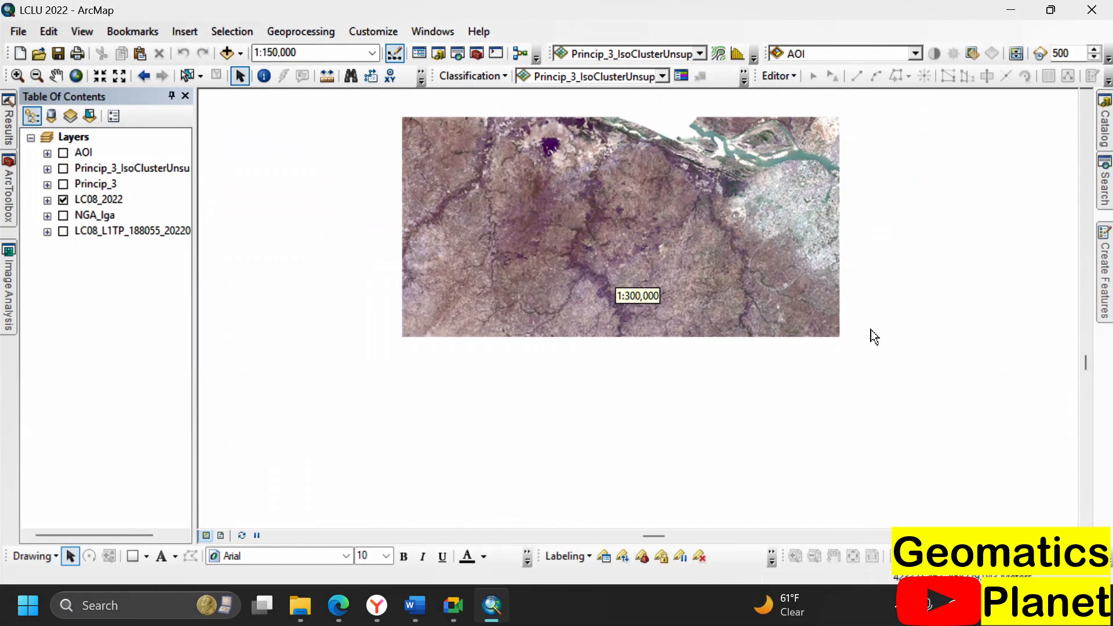
scroll(666, 179, "up", 1)
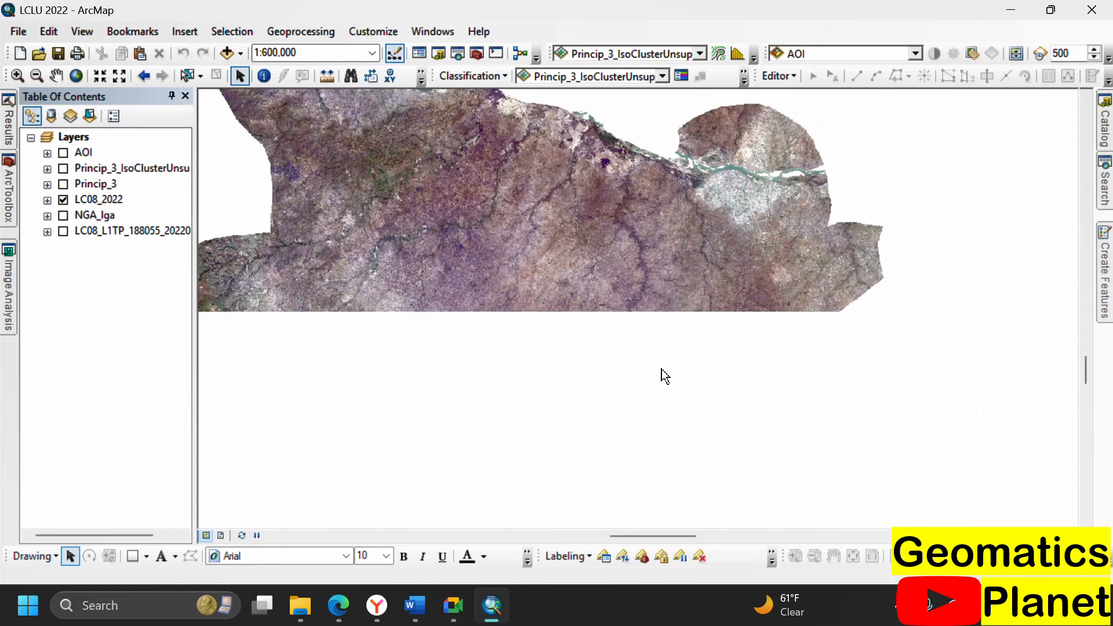
scroll(678, 336, "down", 1)
scroll(633, 236, "up", 1)
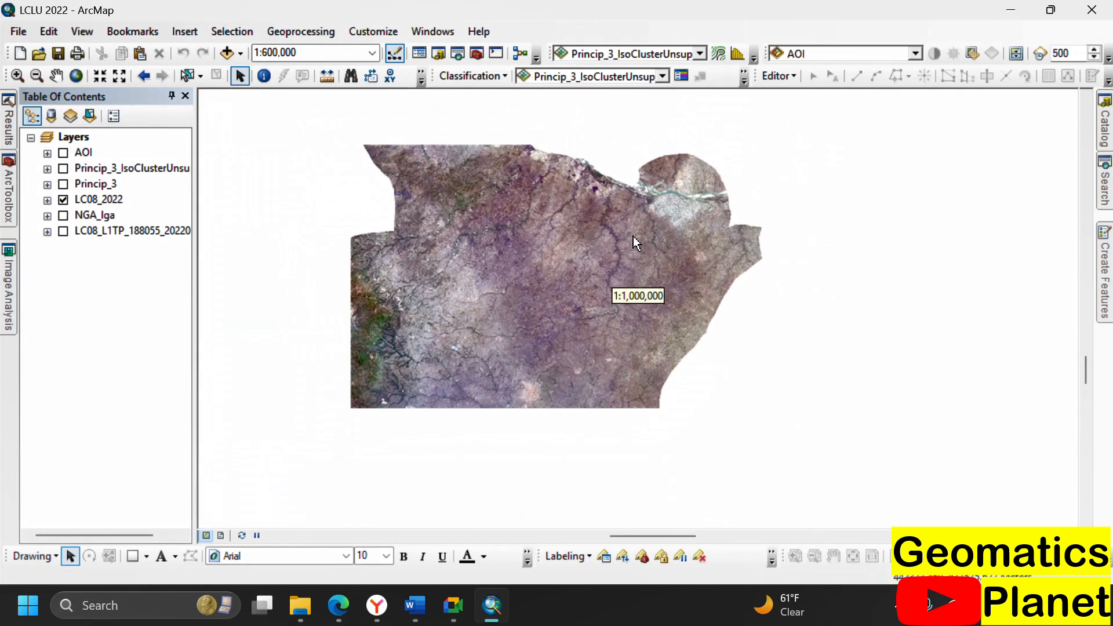
scroll(371, 362, "down", 3)
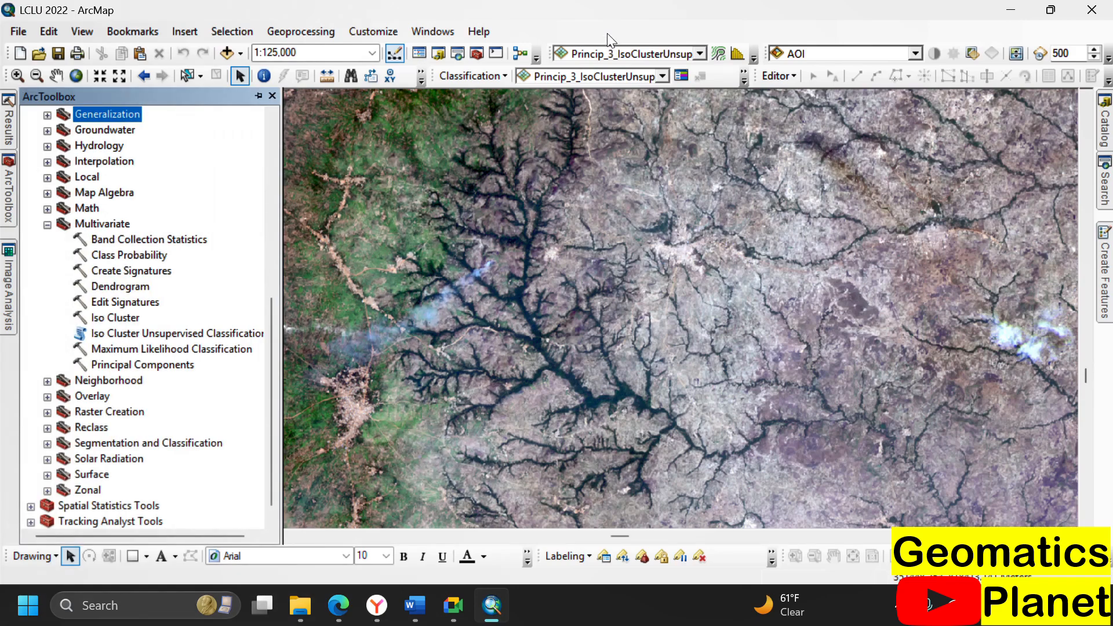
Check that the Image Classification toolbar is enabled and review its available classification tools
right_click(610, 39)
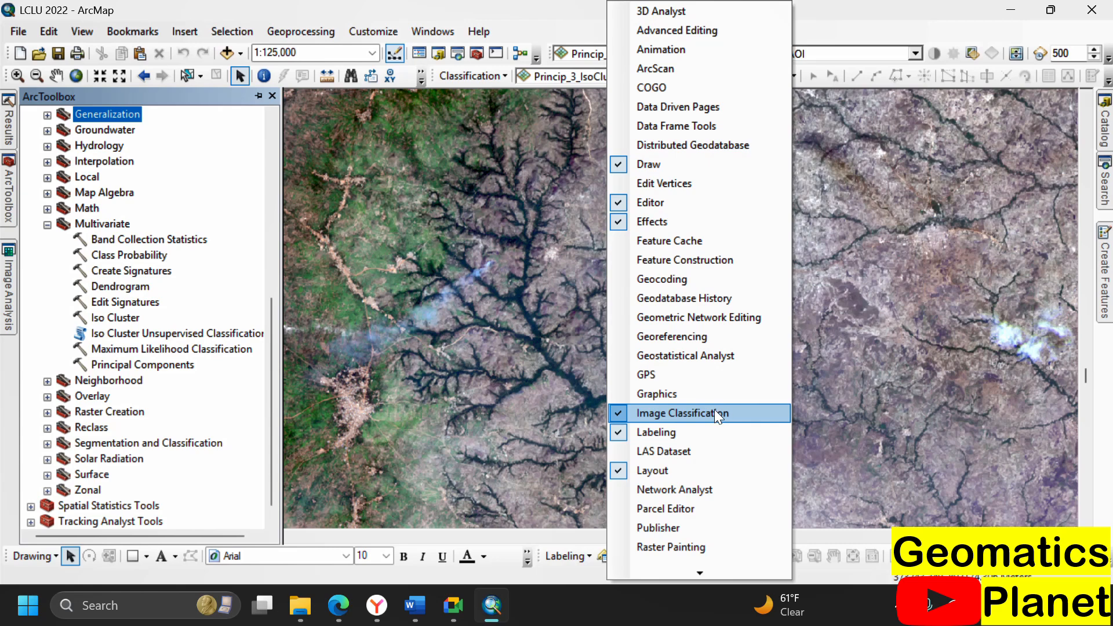
left_click(485, 78)
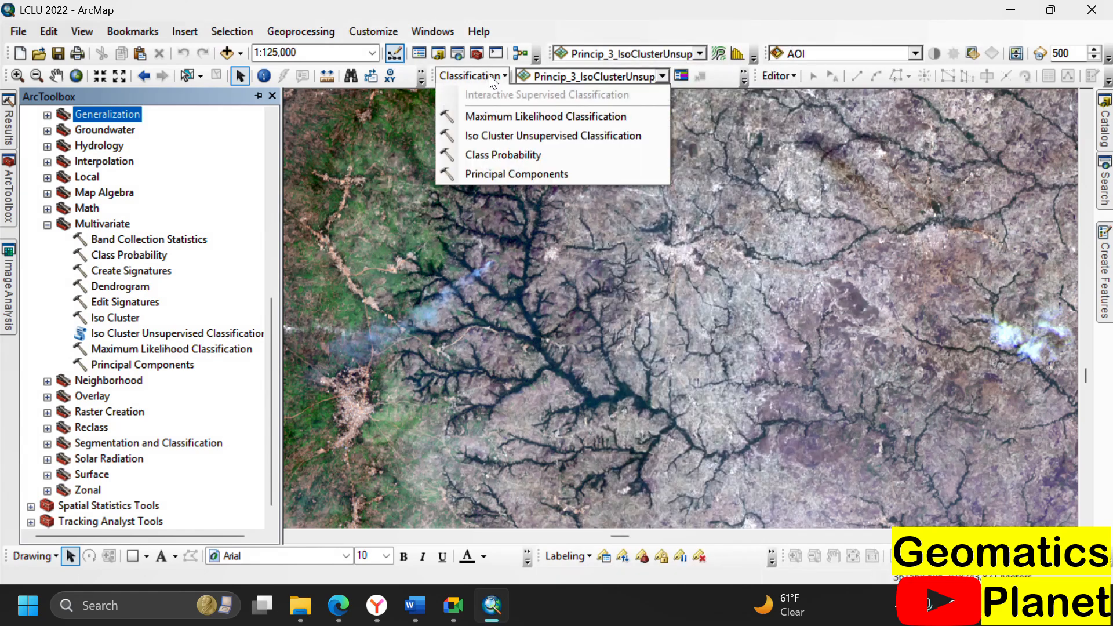
left_click(784, 34)
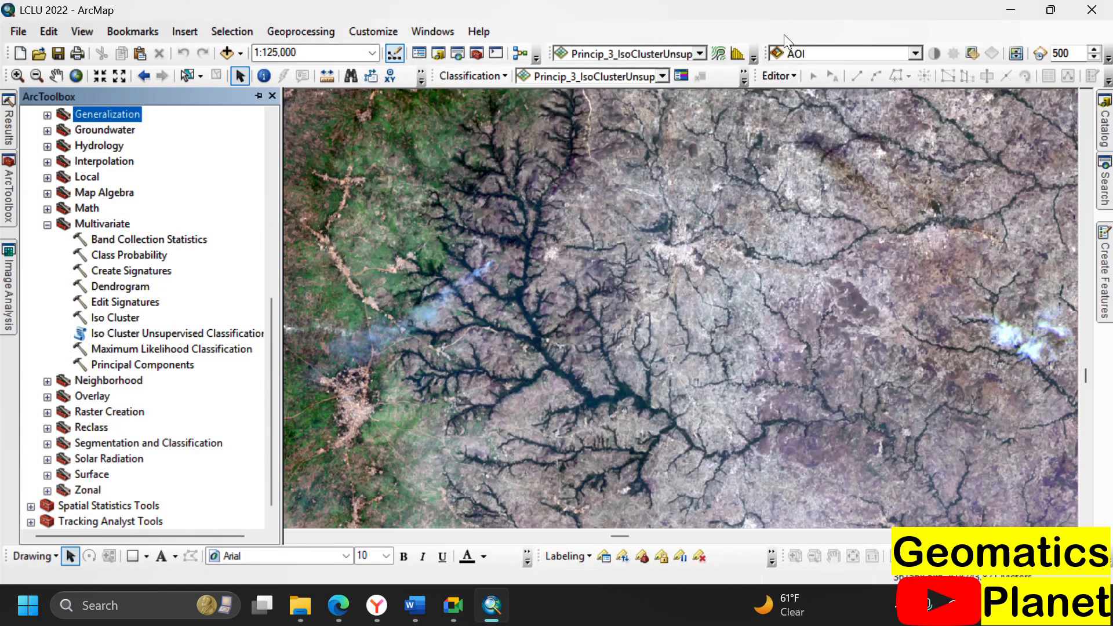
Set LC08_2022 as the image layer for the classification analysis
left_click(663, 75)
left_click(601, 92)
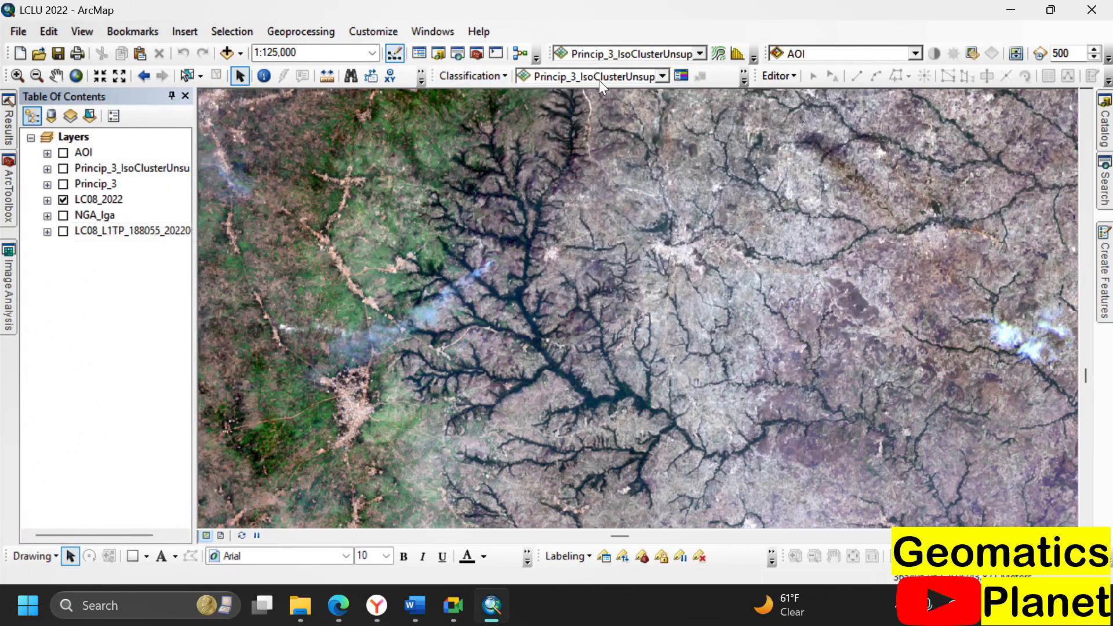
left_click(659, 77)
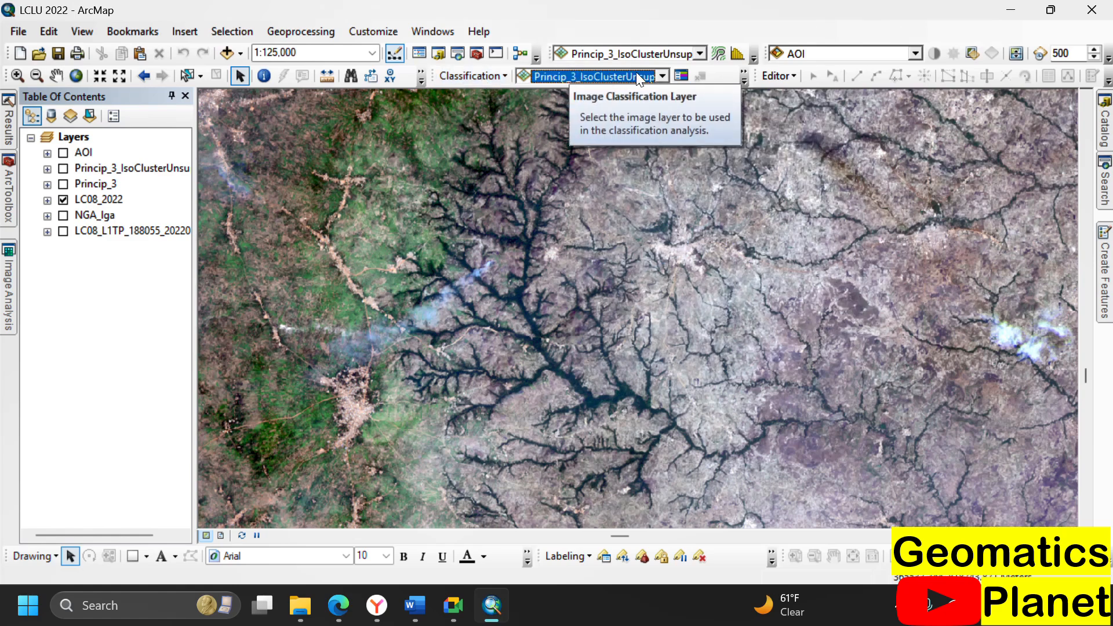
left_click(661, 76)
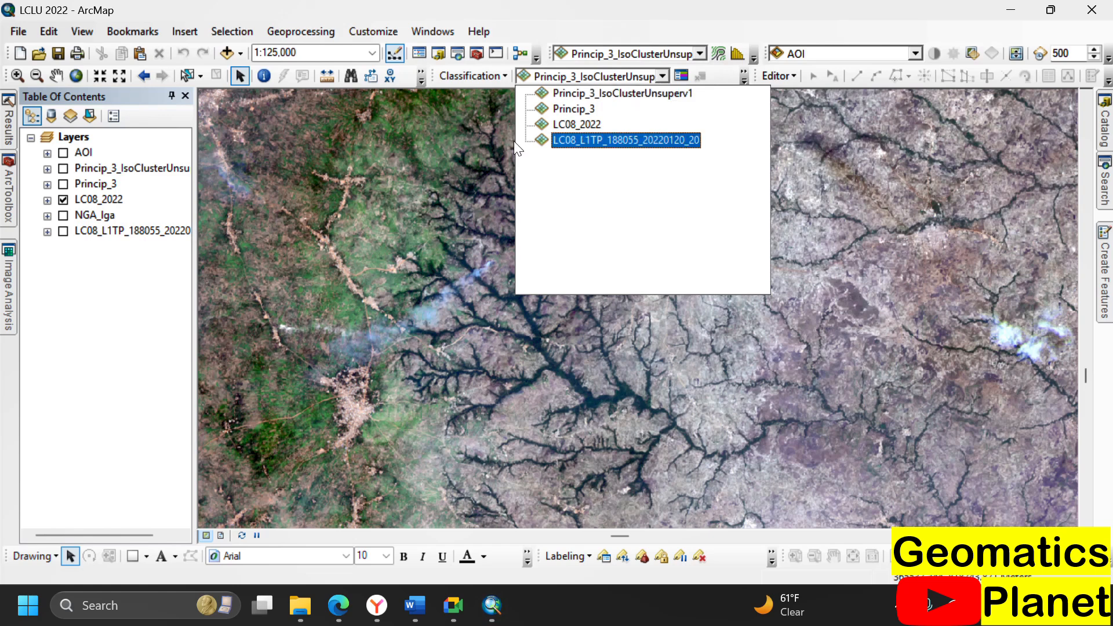
left_click(103, 202)
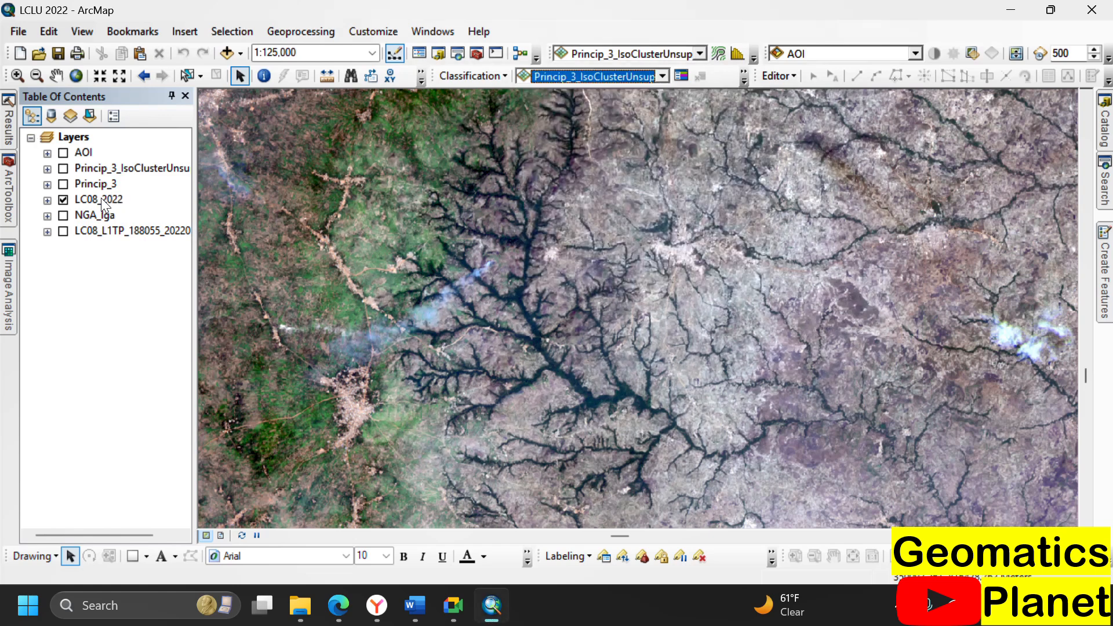
left_click(104, 199)
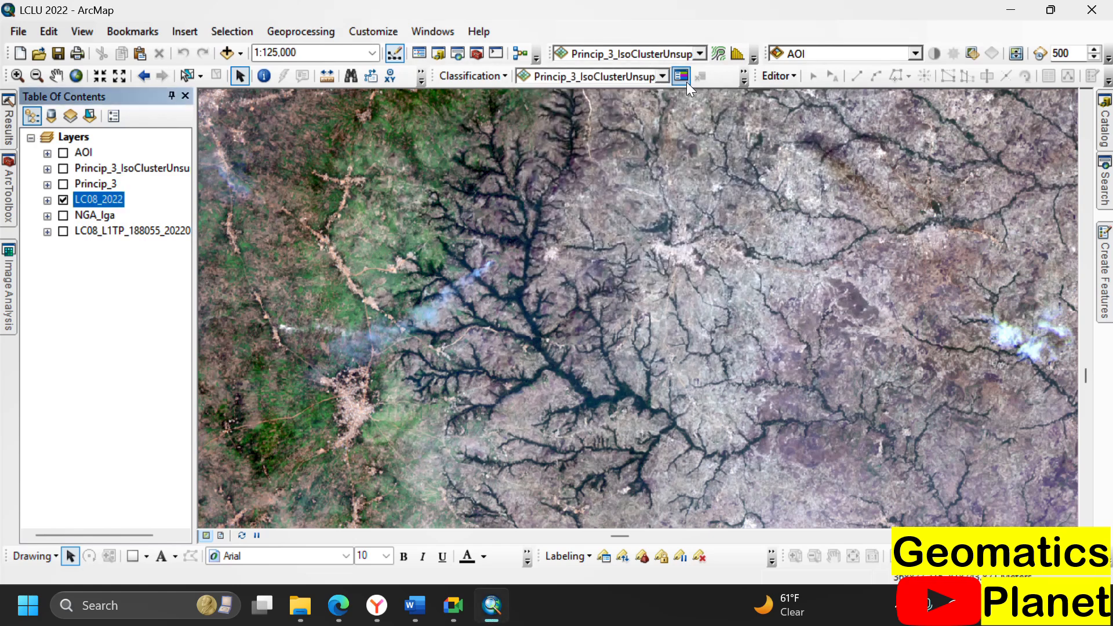
left_click(661, 75)
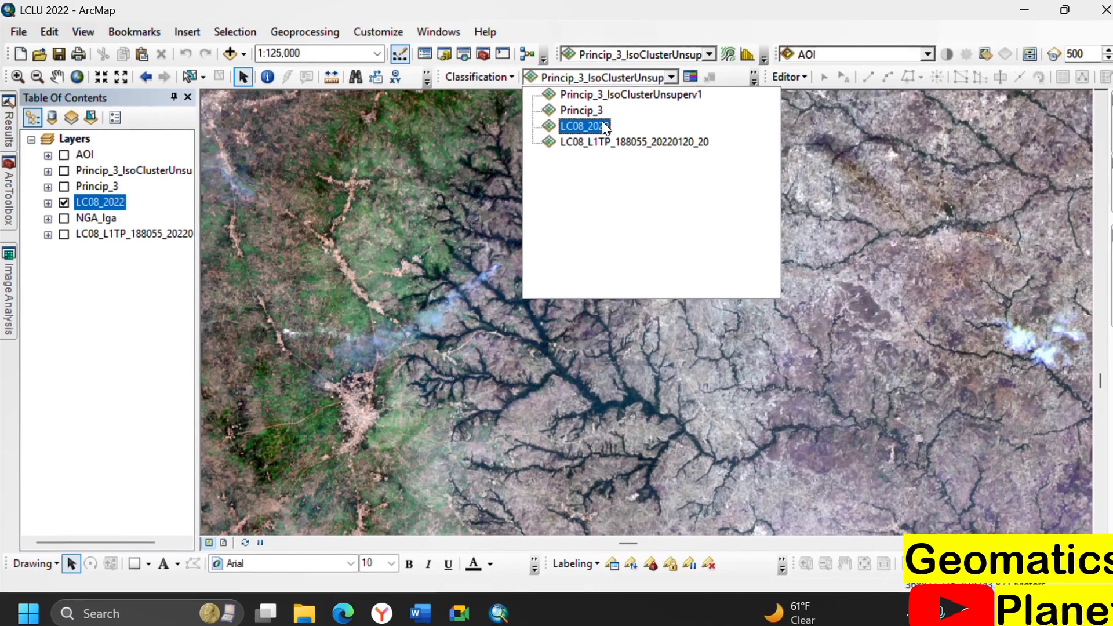
left_click(594, 122)
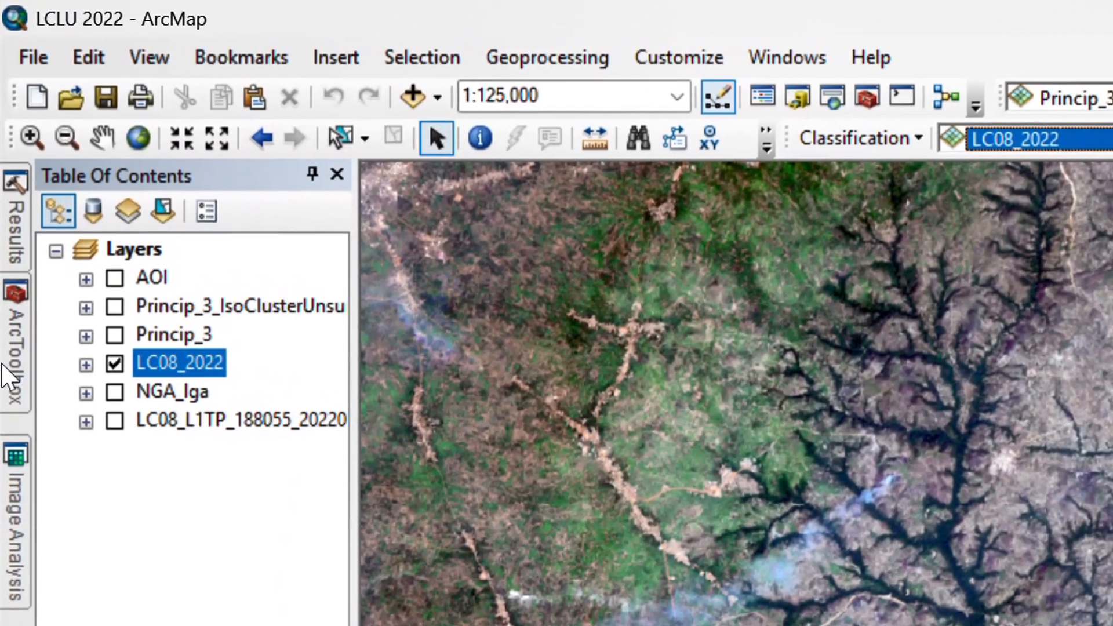
Show the Multivariate tools within the Spatial Analyst Tools toolbox to review the available classification tools
left_click(16, 364)
scroll(90, 414, "up", 1)
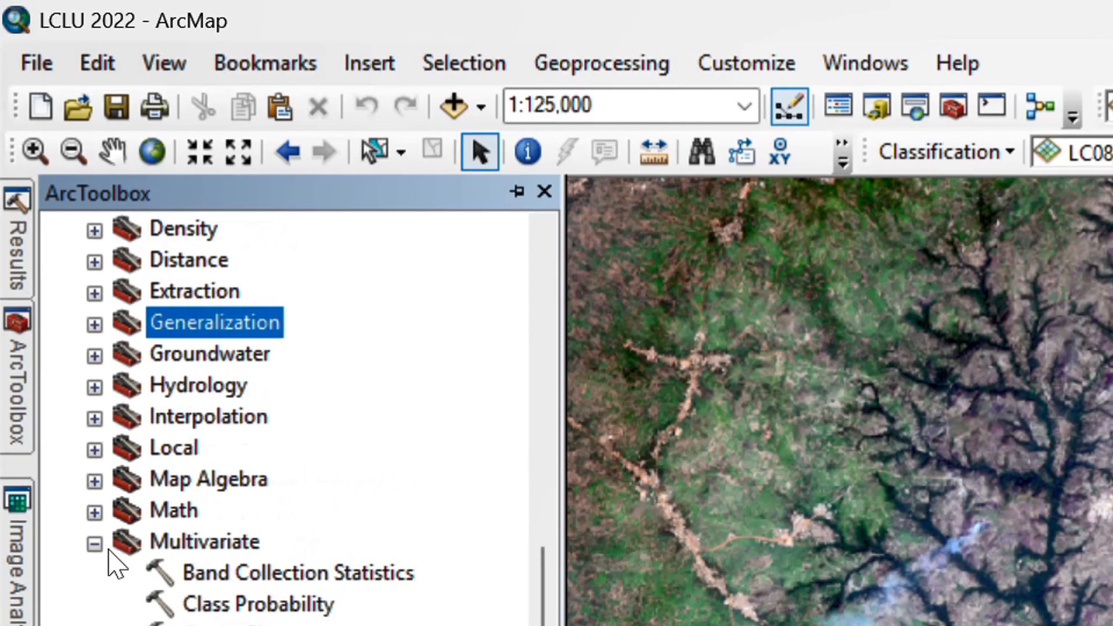
scroll(87, 495, "up", 2)
scroll(93, 542, "up", 5)
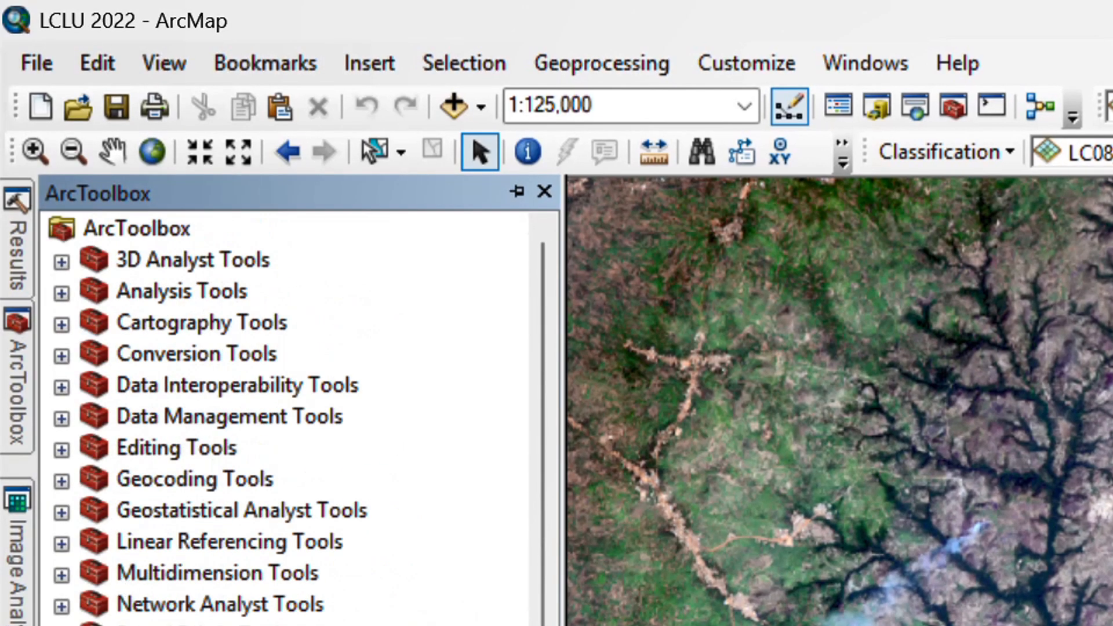
left_click(37, 459)
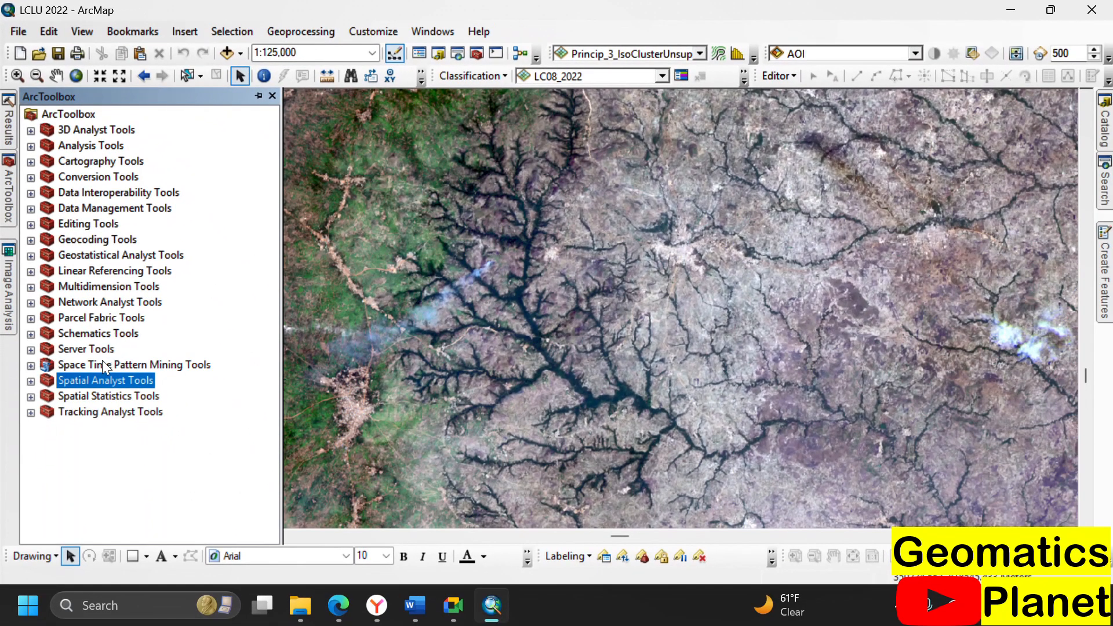
left_click(33, 383)
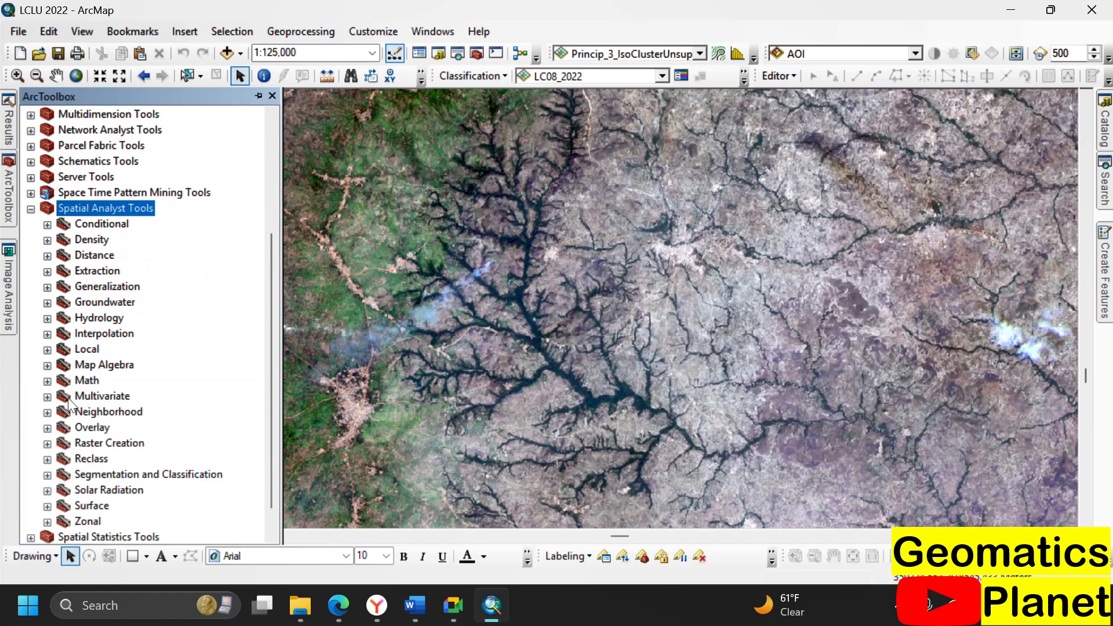
left_click(49, 398)
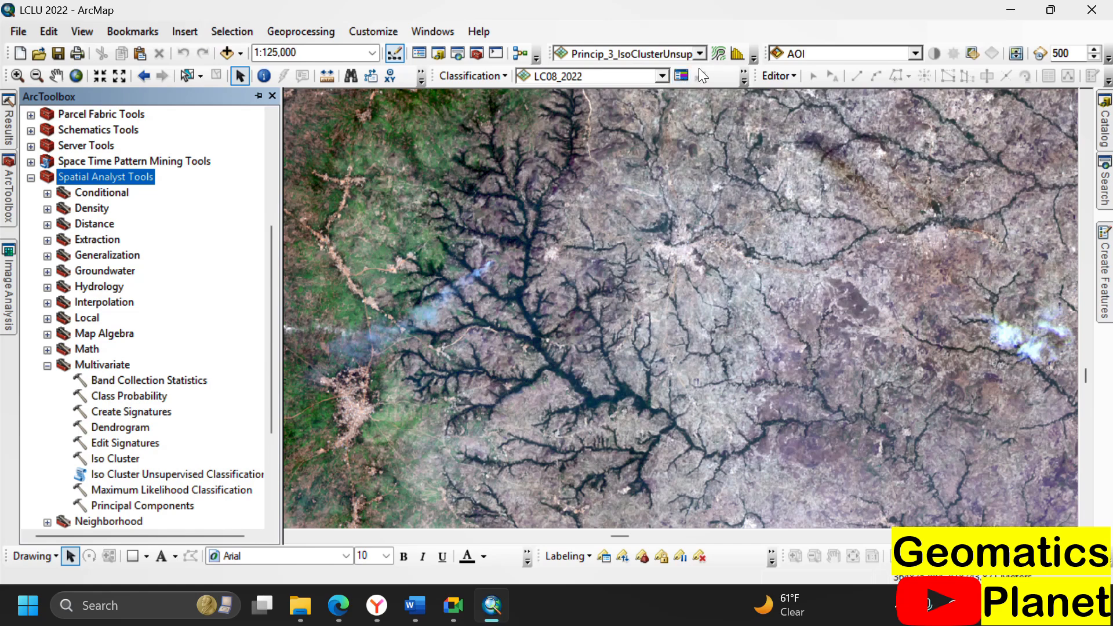
Review the training sample drawing shapes, then open a viewer window on the pale settlement beside the green vegetation
left_click(743, 81)
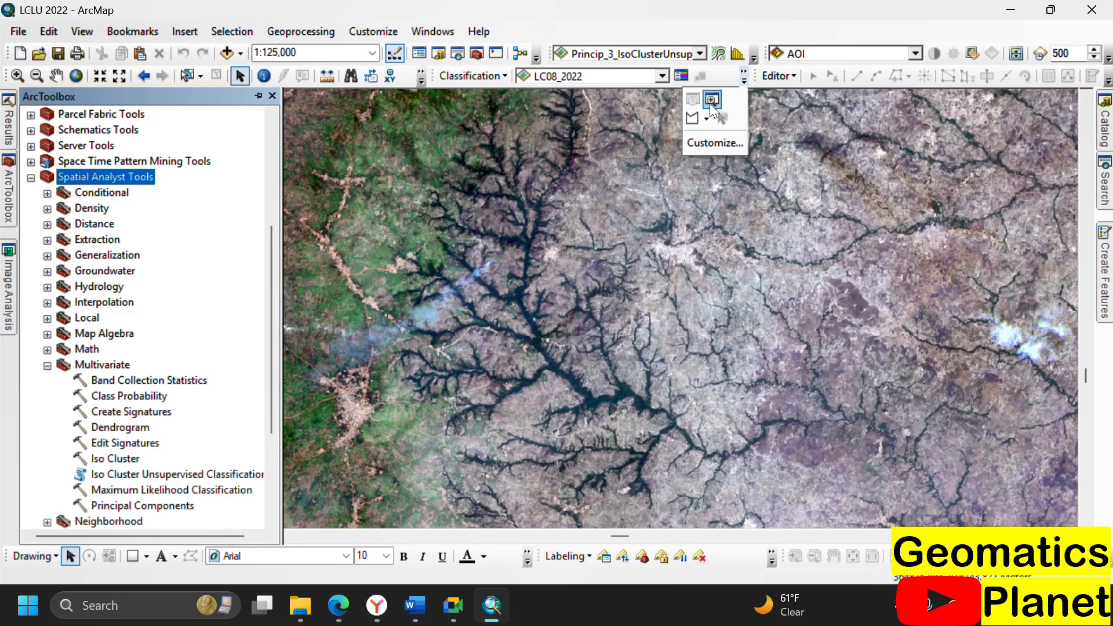
left_click(704, 118)
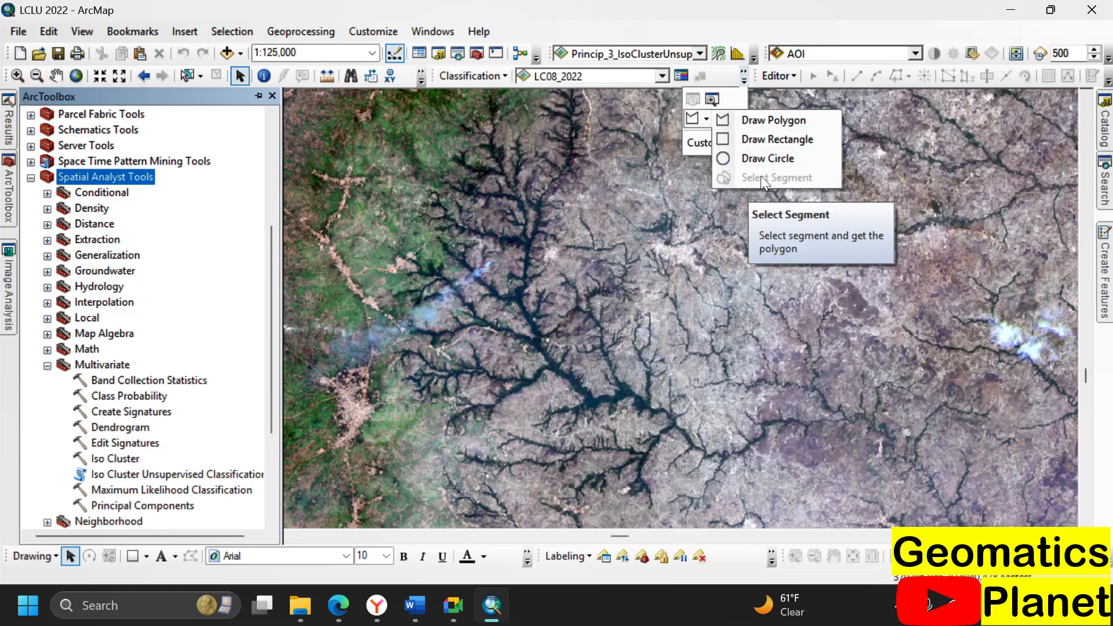
left_click(711, 97)
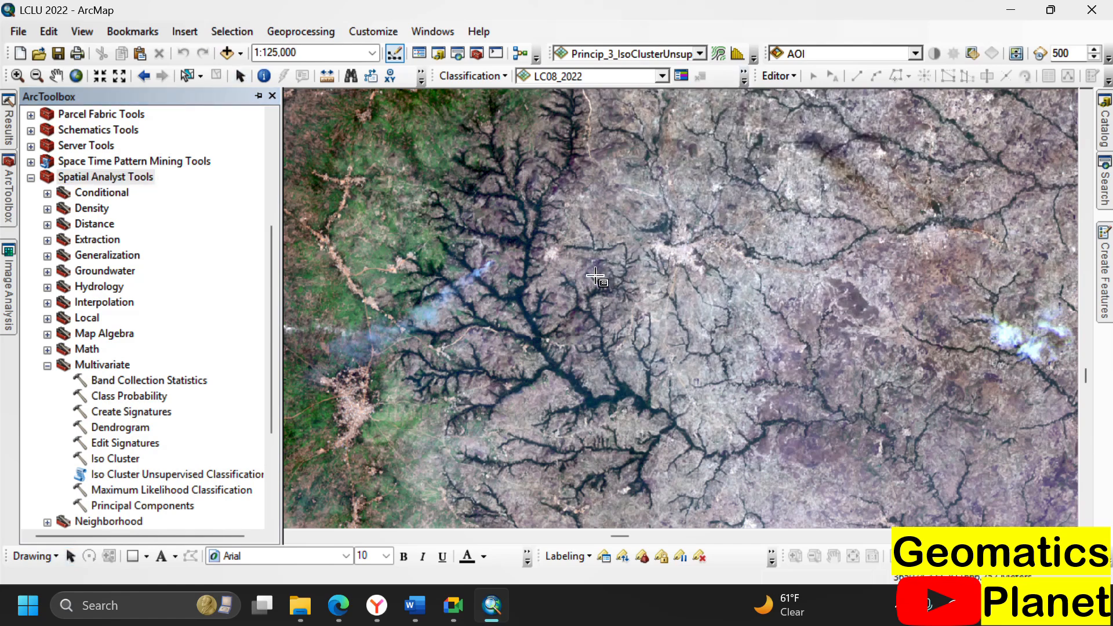
scroll(603, 284, "up", 3)
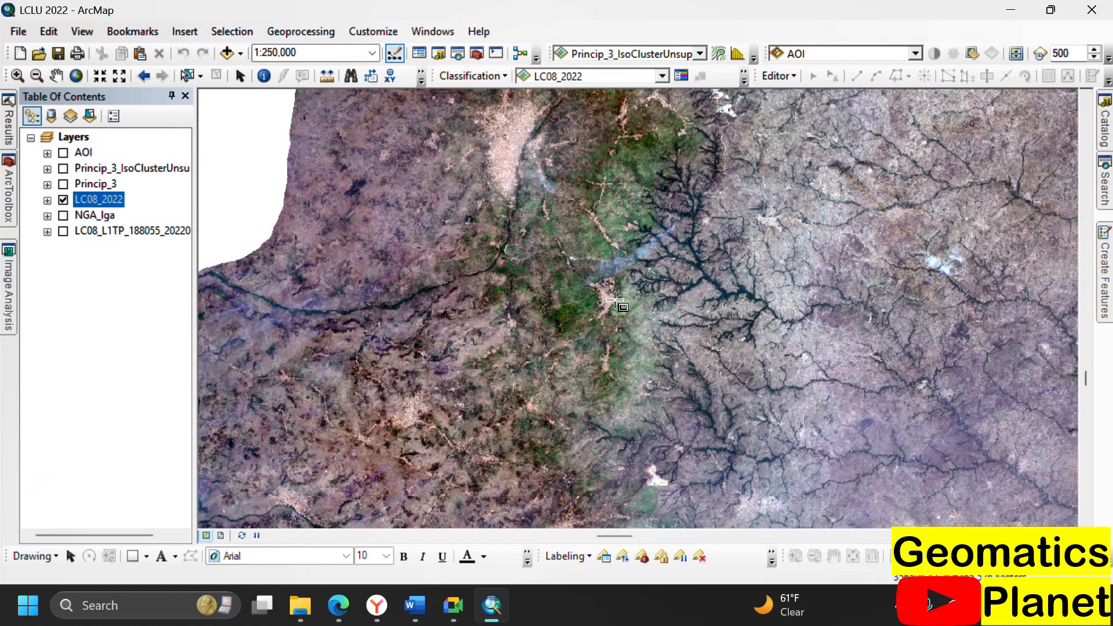
scroll(615, 301, "down", 3)
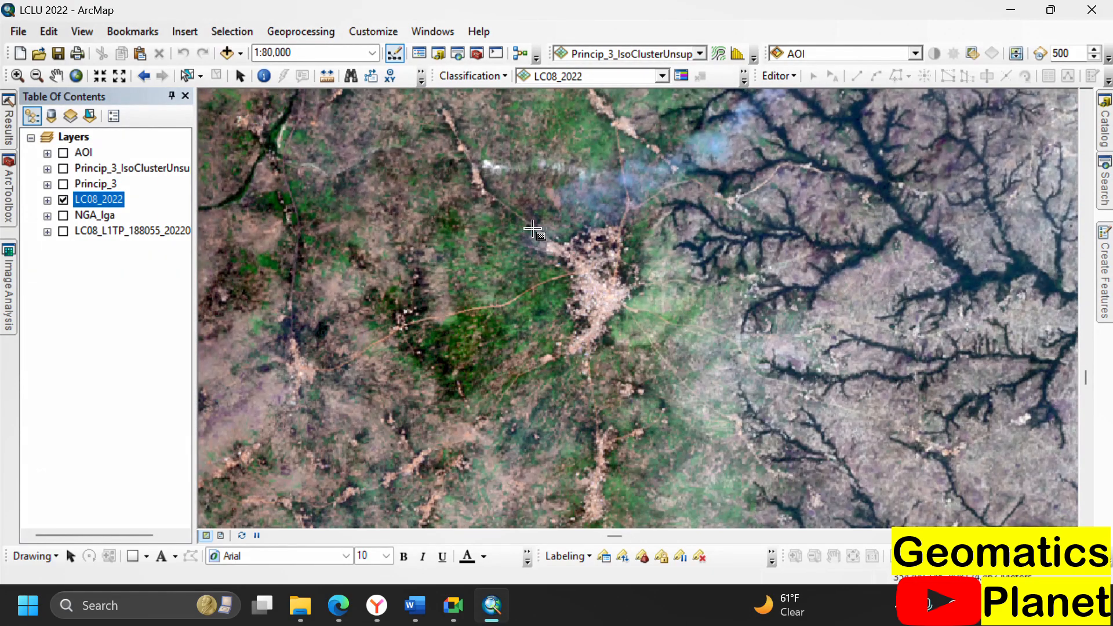
left_click_drag(532, 229, 669, 333)
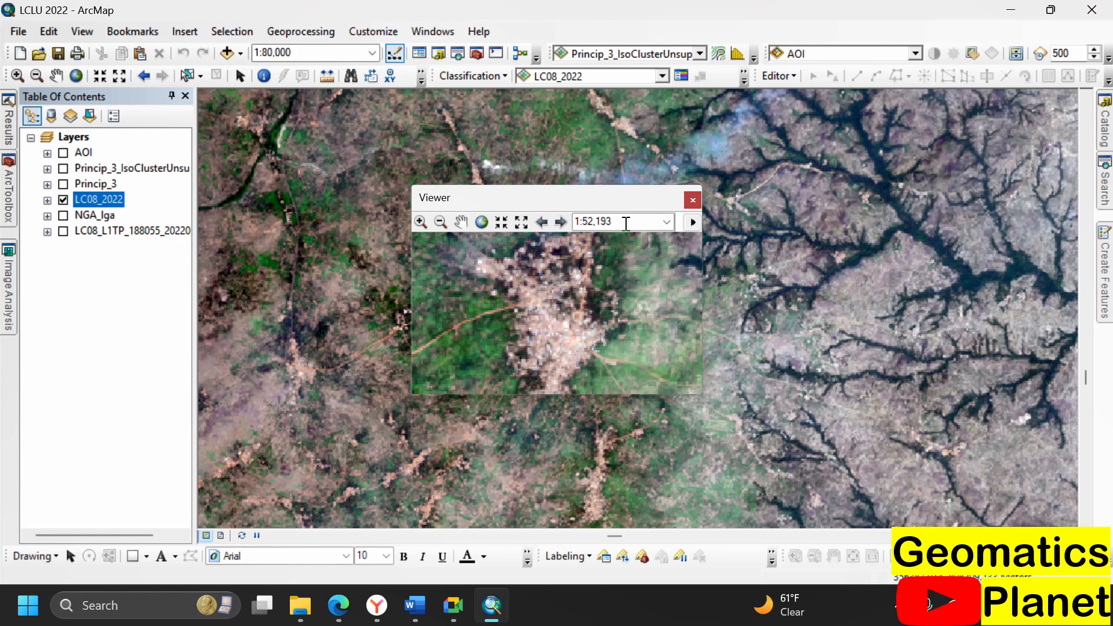
Examine the settlement in the viewer window at 1:100,000, 1:1,000, 1:10,000 and 1:24,000, and return it to 1:100,000
left_click(667, 222)
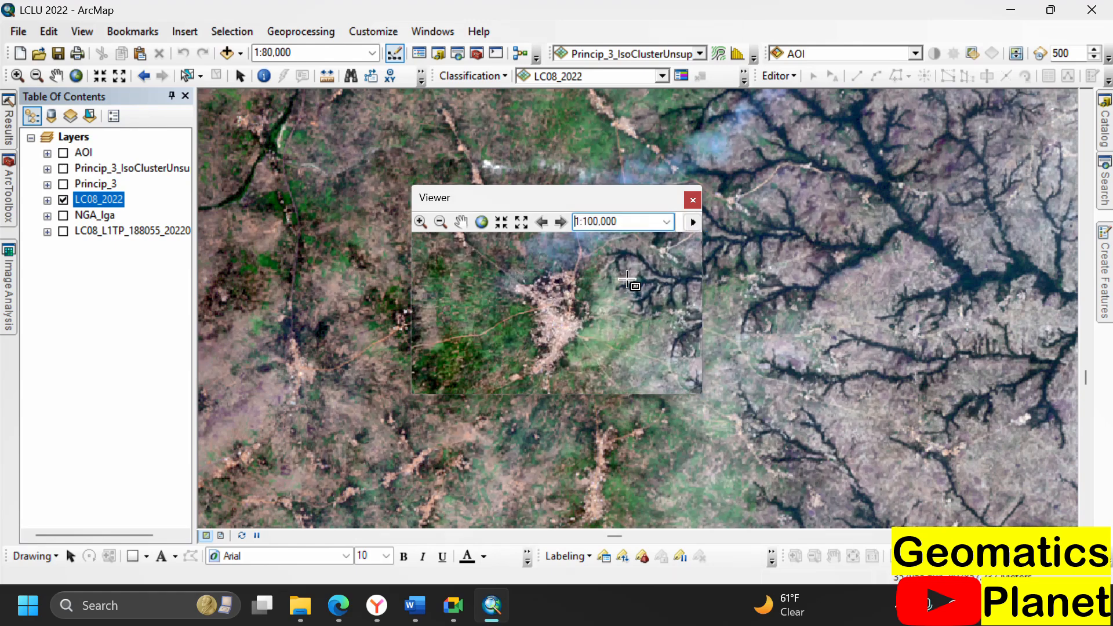
left_click(666, 223)
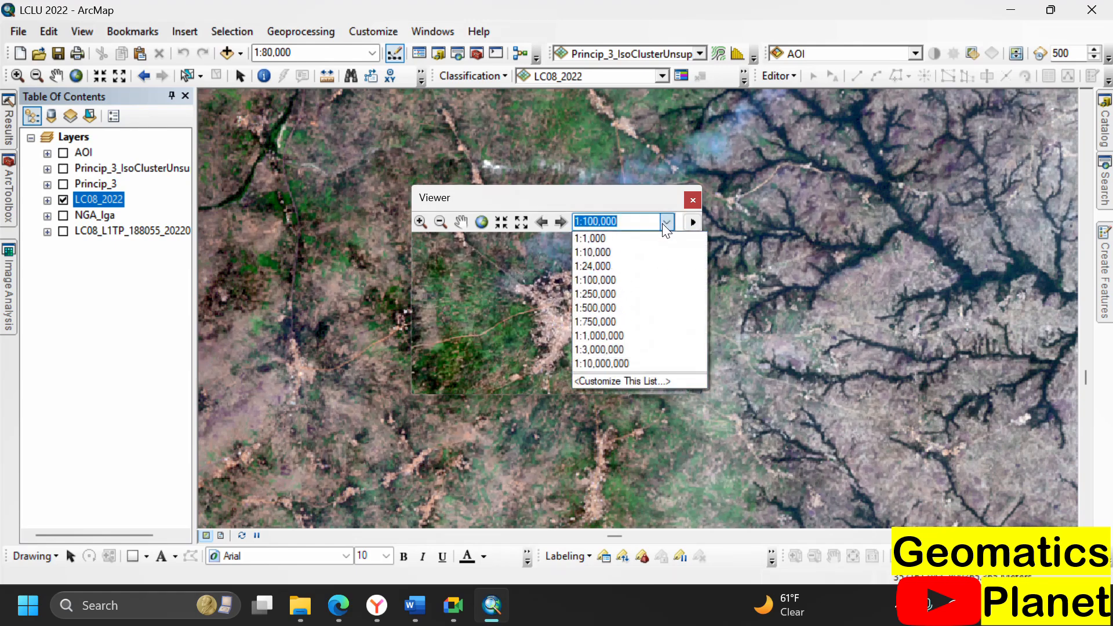
left_click(631, 242)
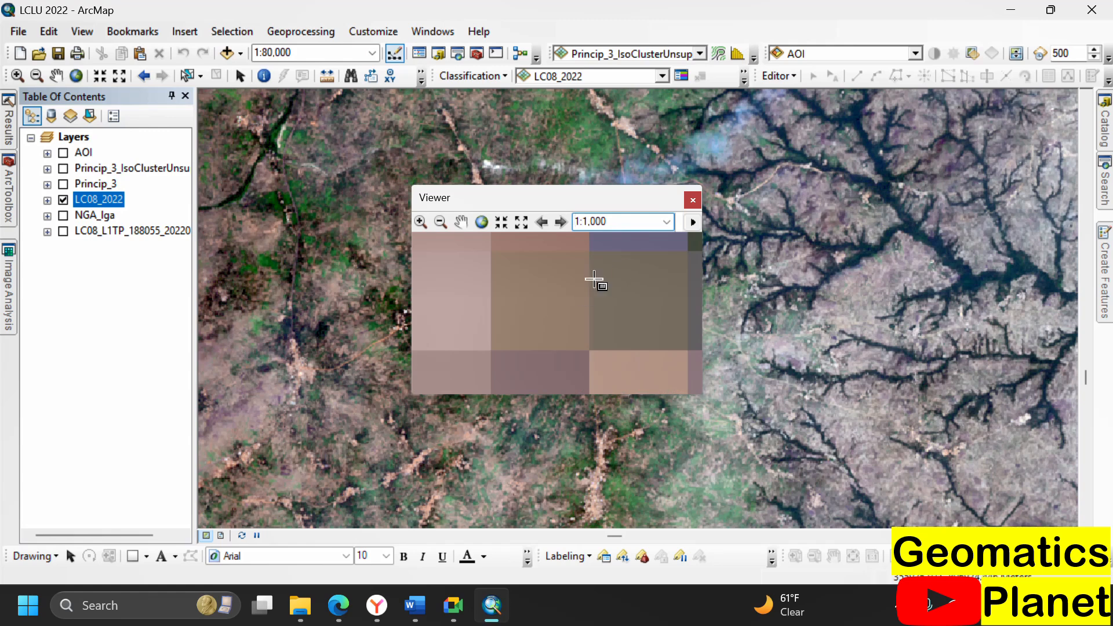
left_click(665, 224)
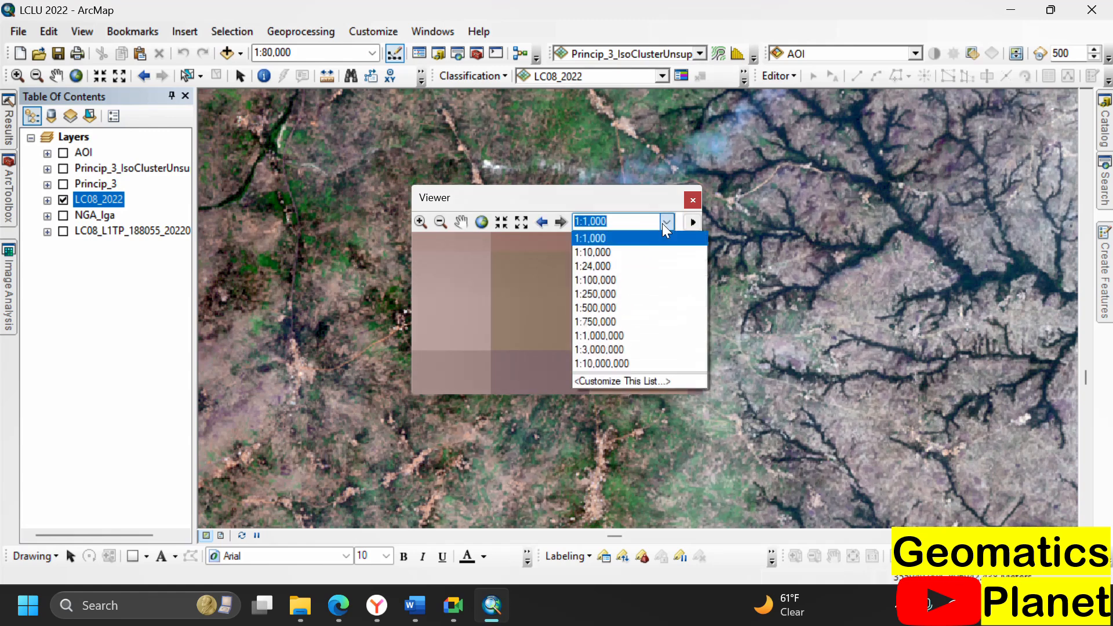
left_click(643, 253)
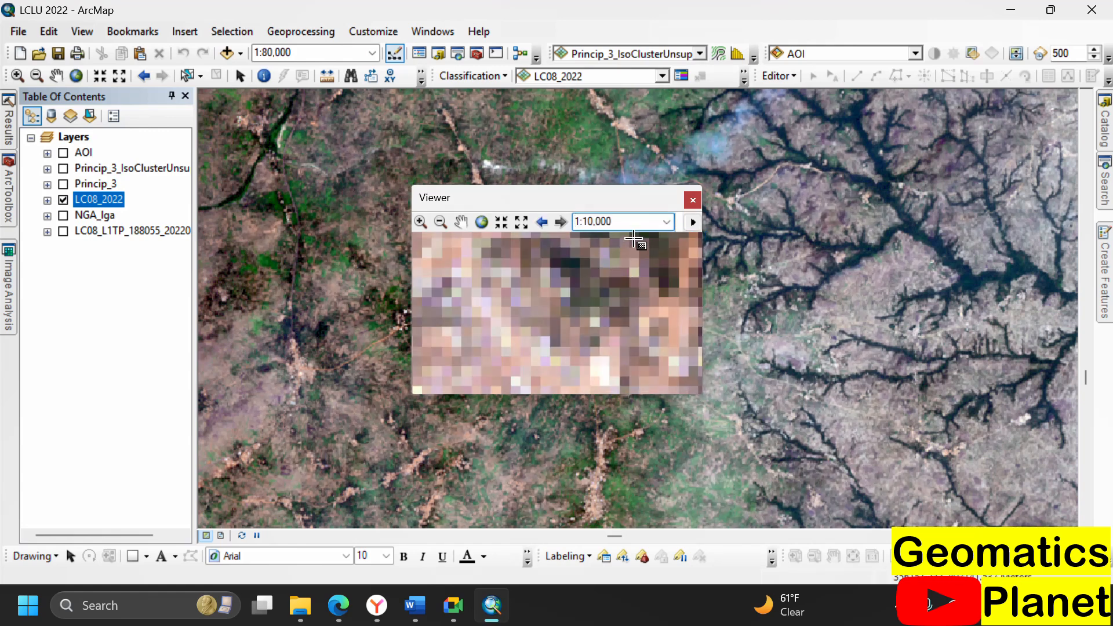
left_click(665, 223)
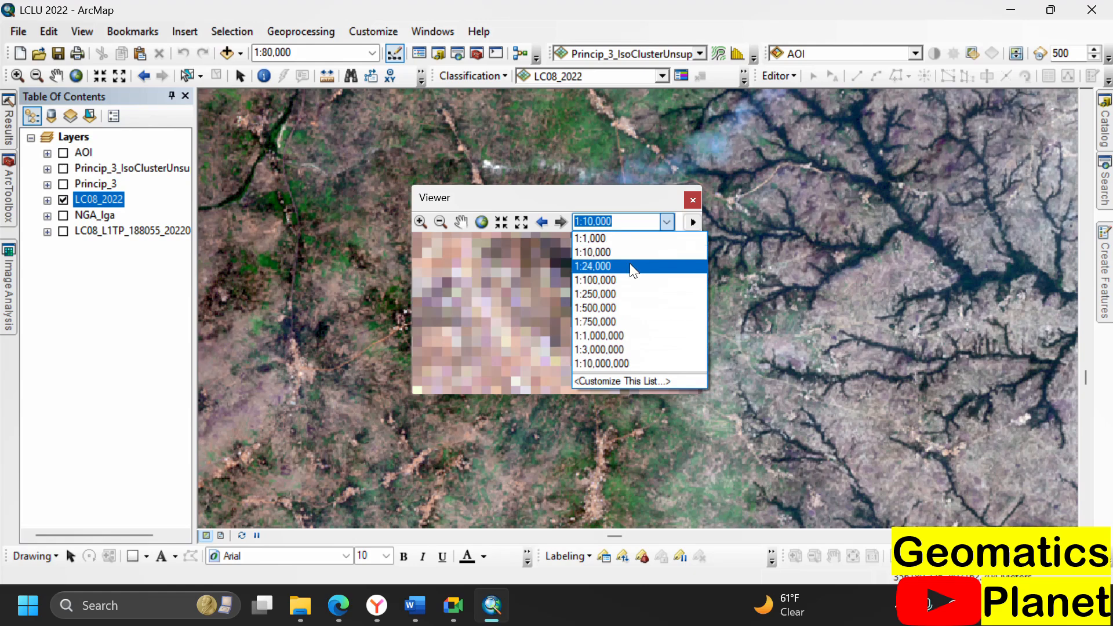
left_click(629, 263)
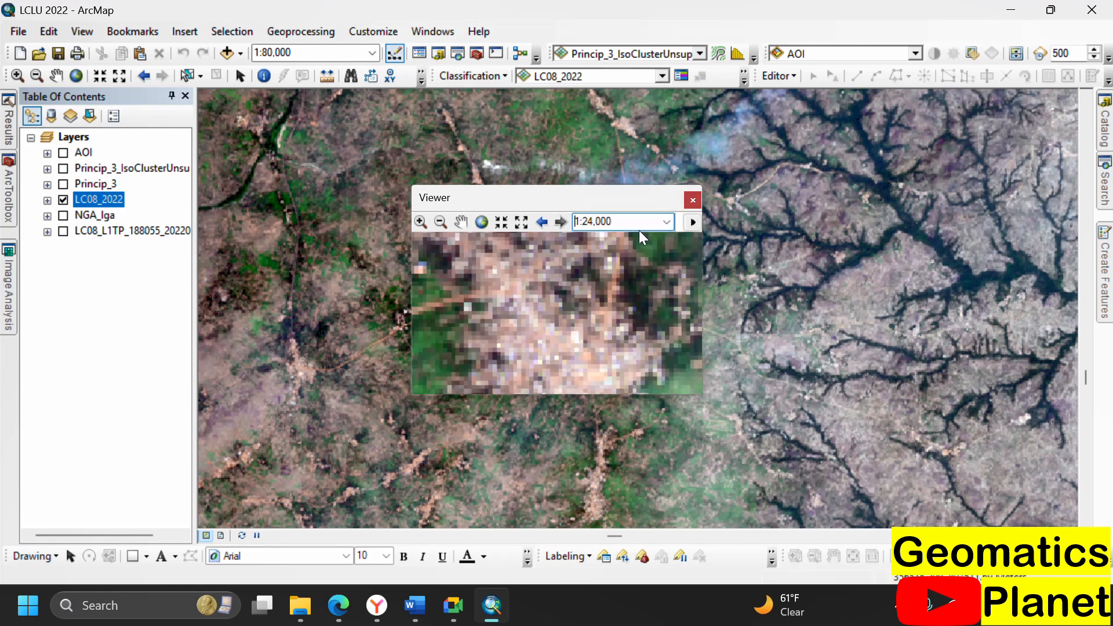
left_click(667, 222)
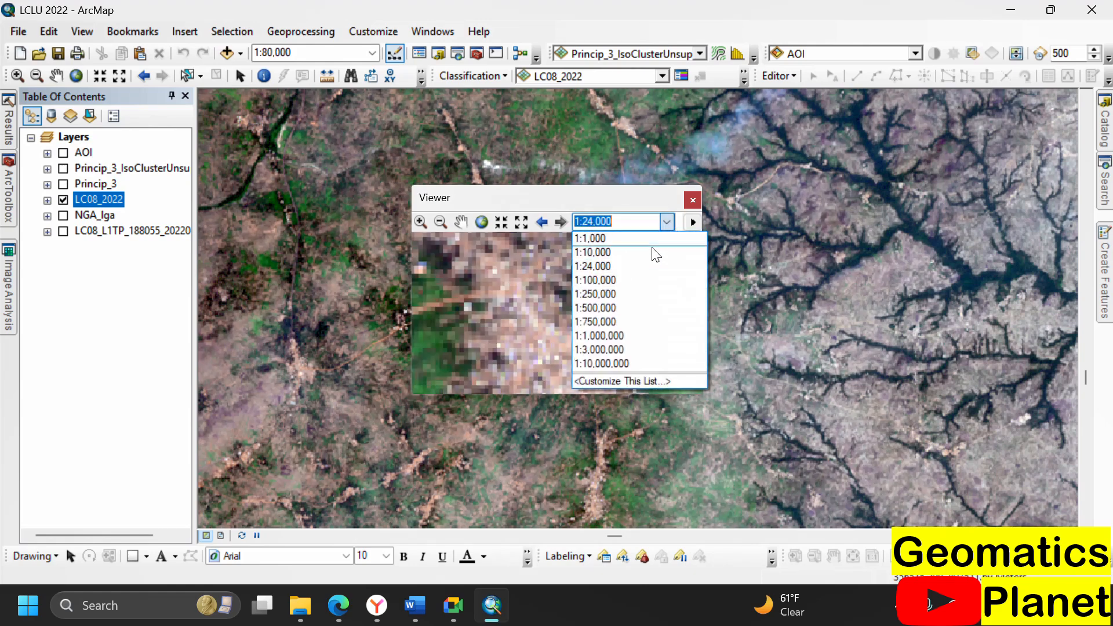
left_click(617, 284)
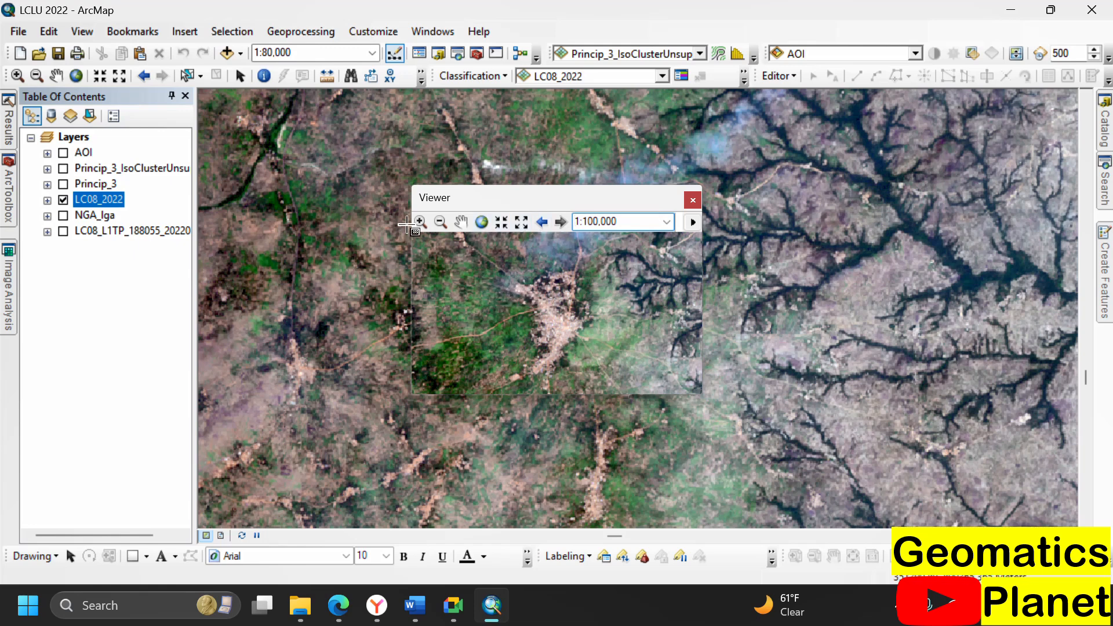
Try out the viewer's zoom tools by zooming the main map far out from the LC08_2022 image
left_click(424, 224)
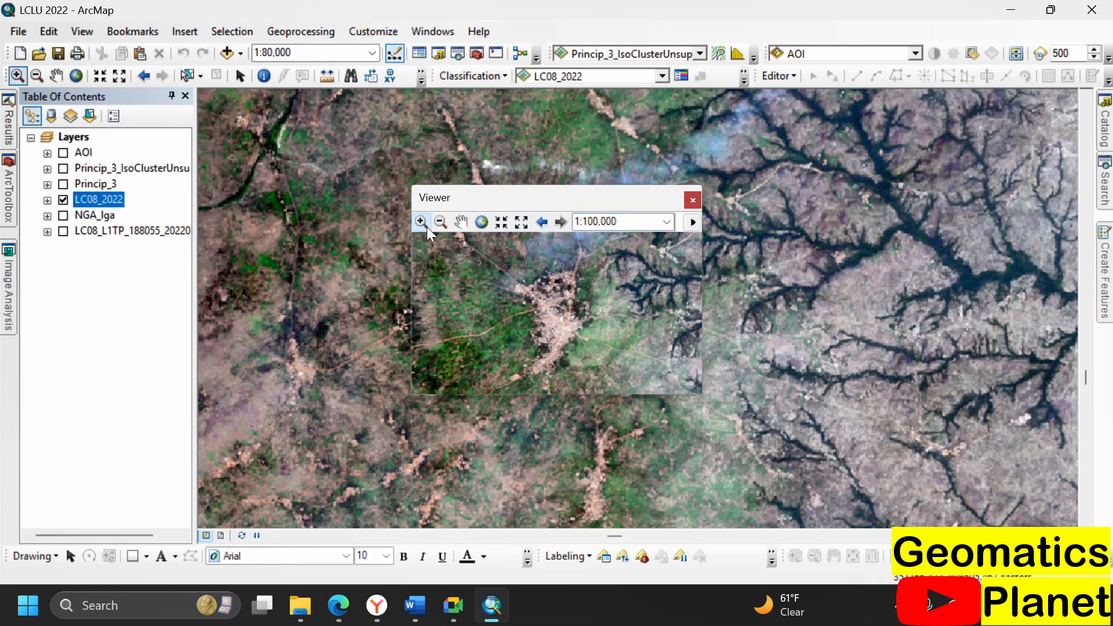
left_click(440, 222)
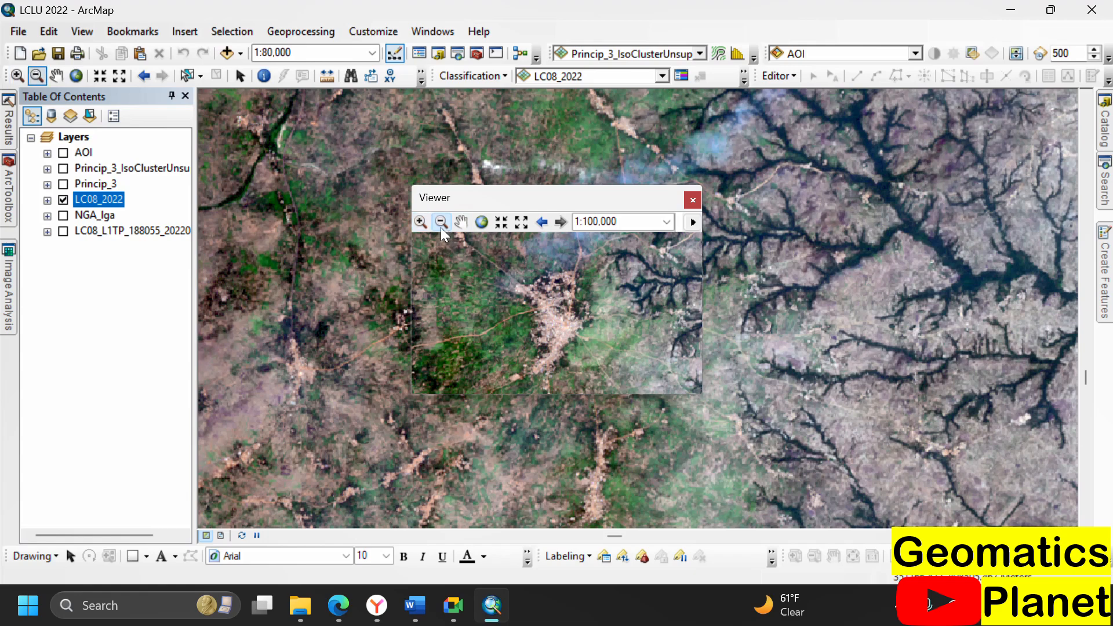
left_click_drag(772, 285, 825, 337)
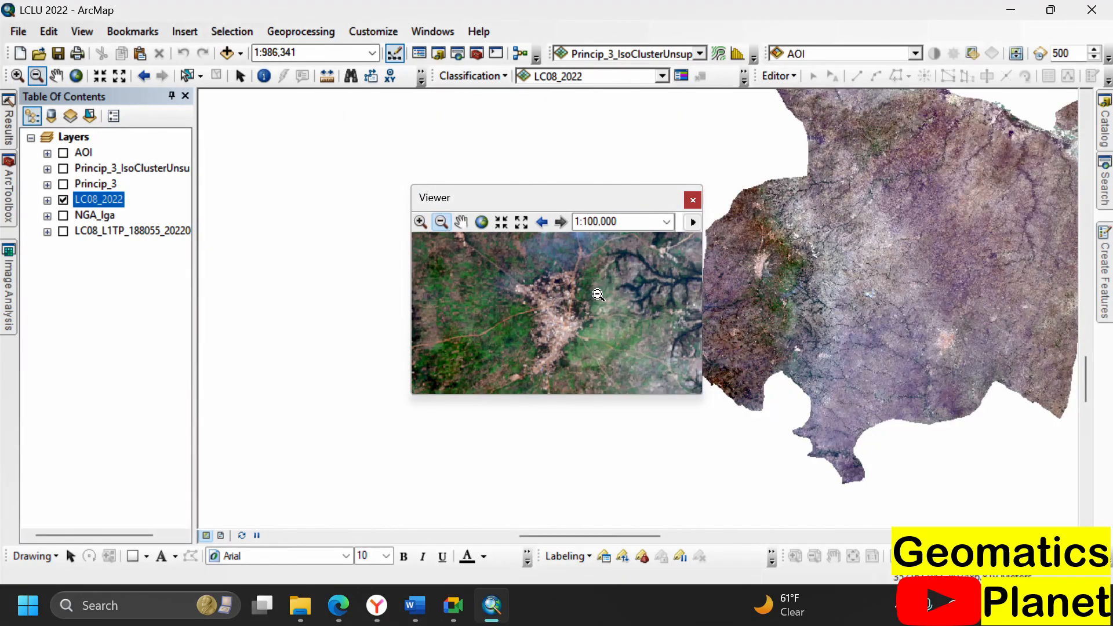
left_click(814, 291)
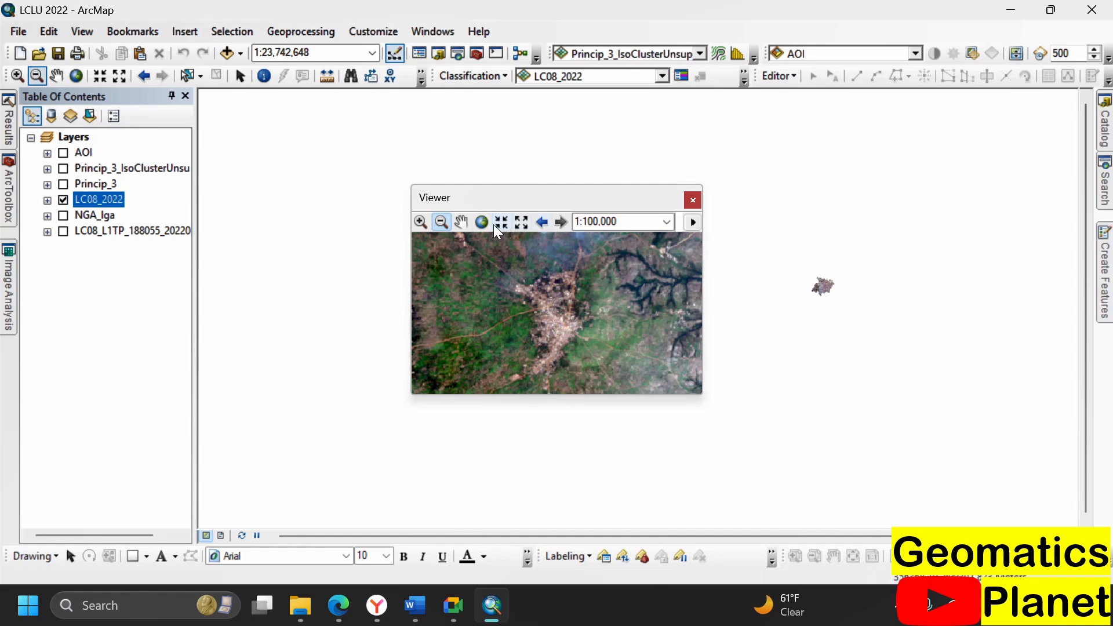
Switch the viewer window to Magnifier mode and try its zoom on the LC08_2022 image
left_click(694, 222)
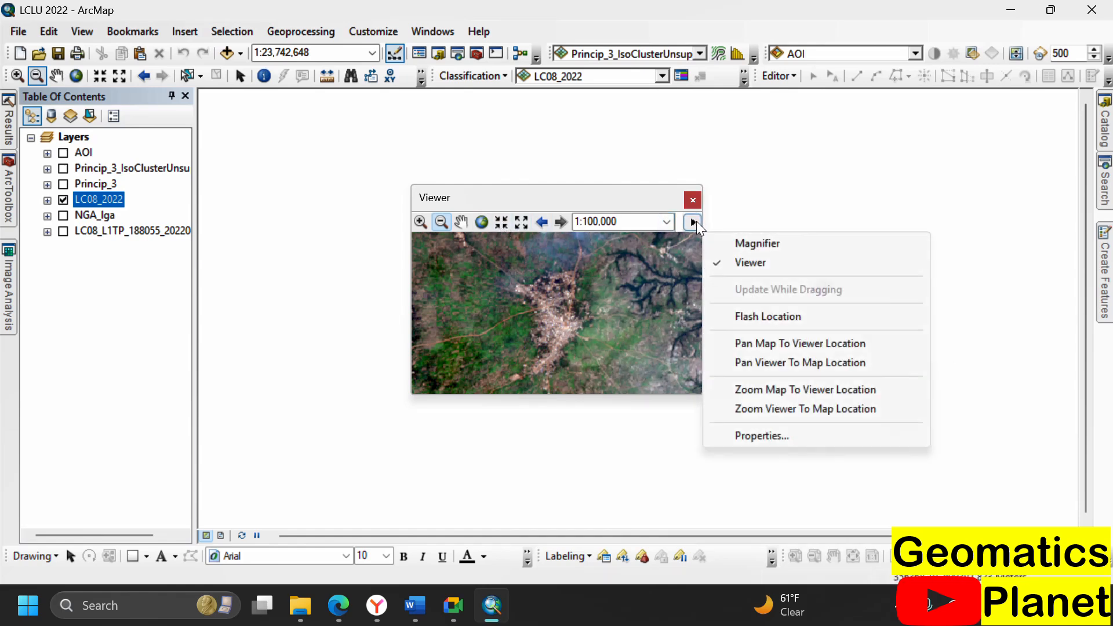
left_click(732, 243)
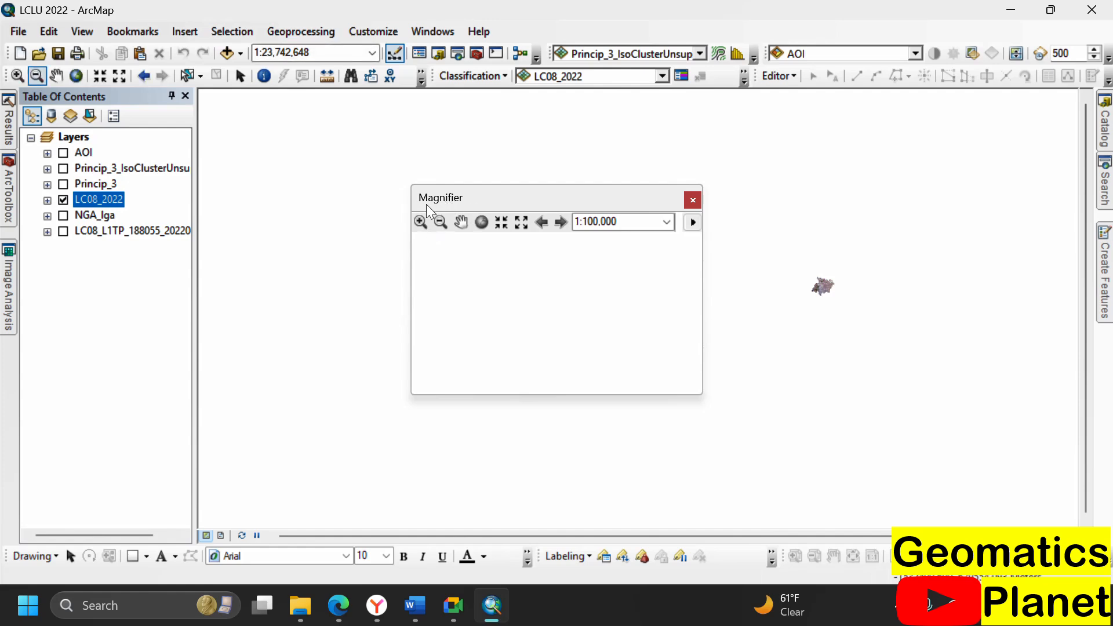
left_click(421, 222)
left_click(825, 288)
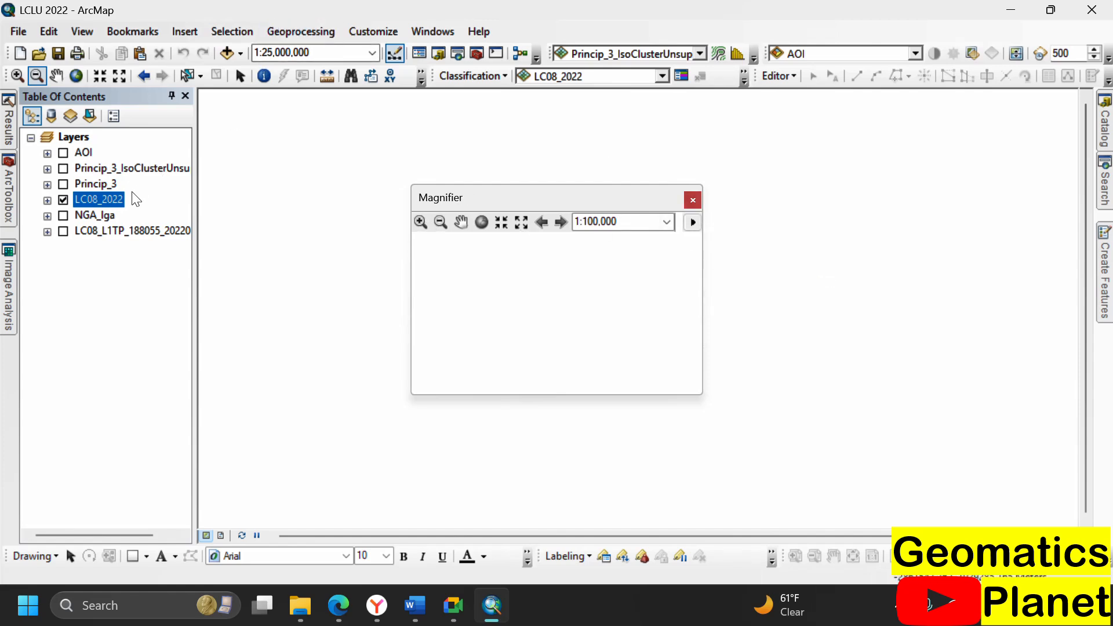
Fit the map to the full extent of the LC08_2022 layer and close the magnifier window
right_click(116, 198)
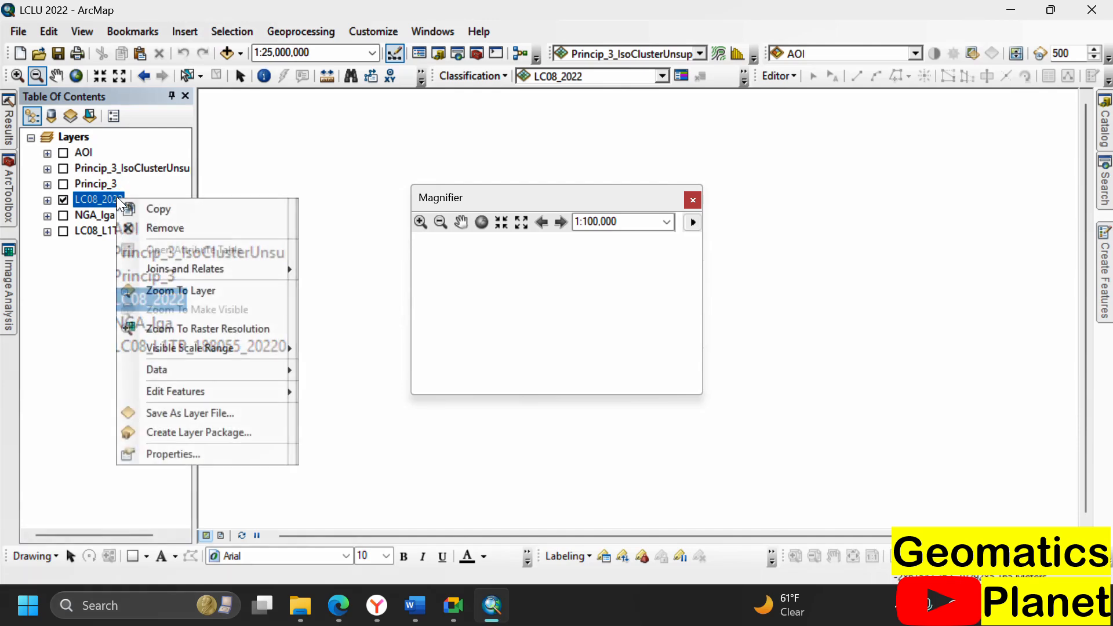
left_click(196, 291)
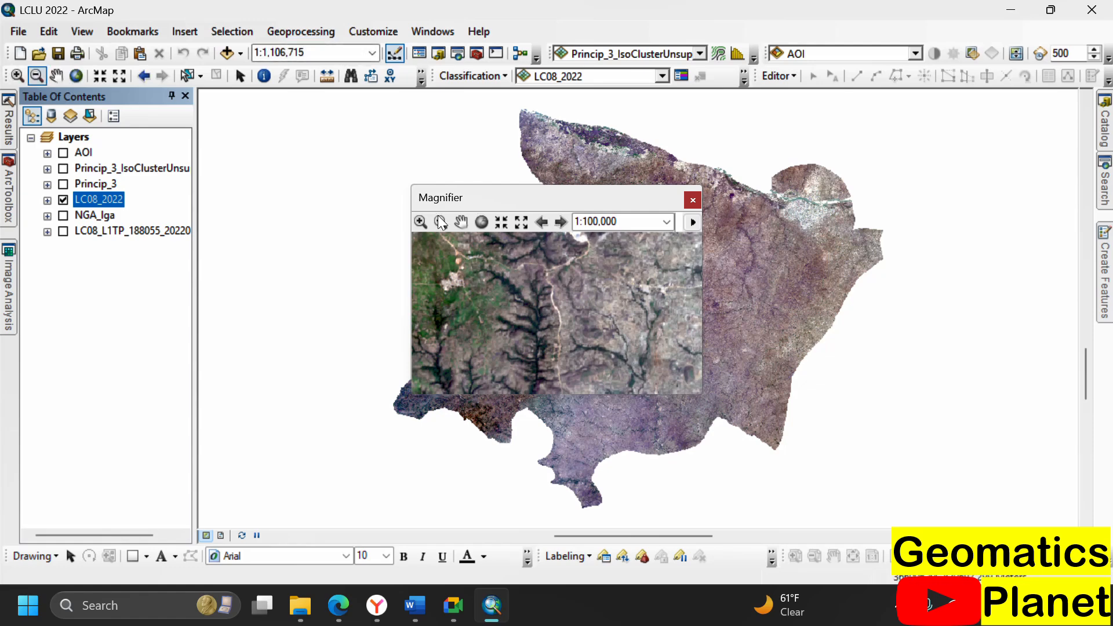
left_click(692, 201)
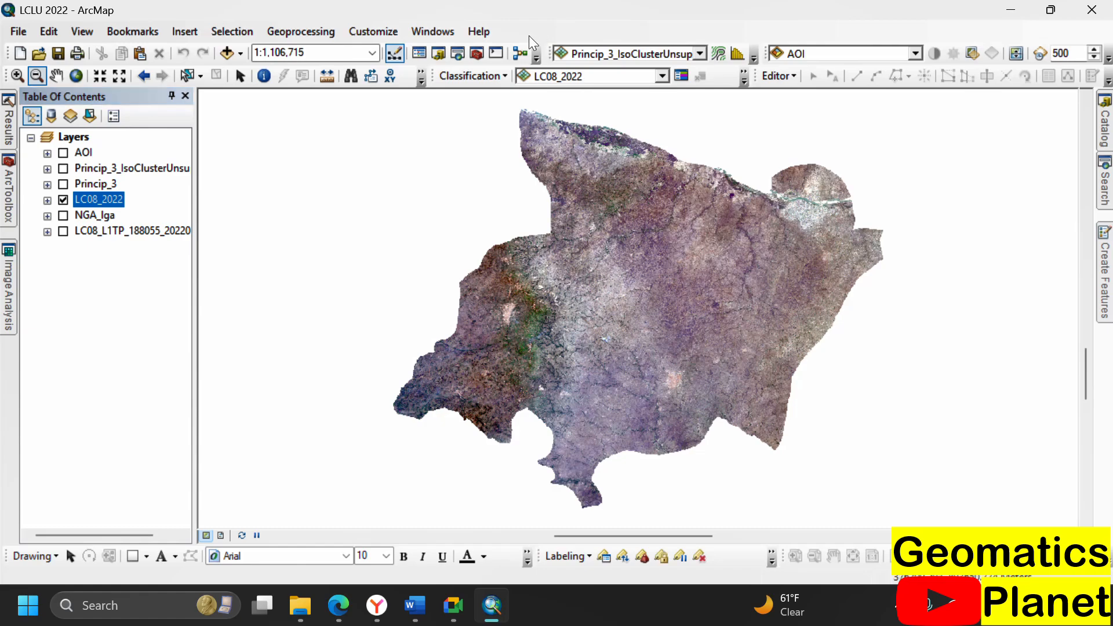
Open the Training Sample Manager with the map at 1:80,000 and place its window over the dark drainage, clear of the green vegetation
left_click(239, 76)
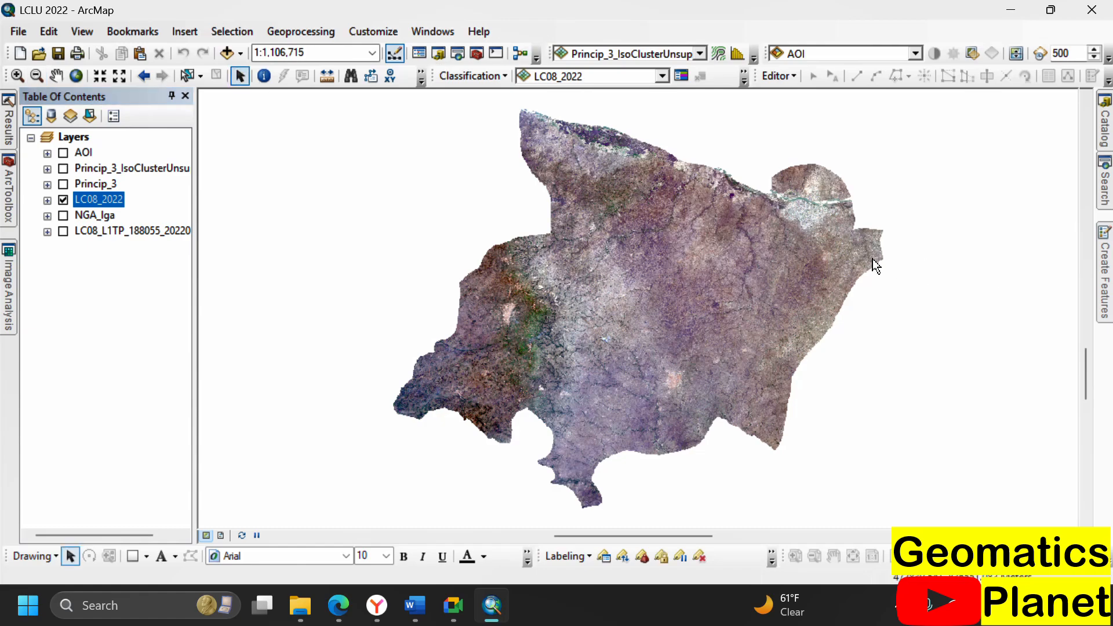
scroll(510, 337, "down", 2)
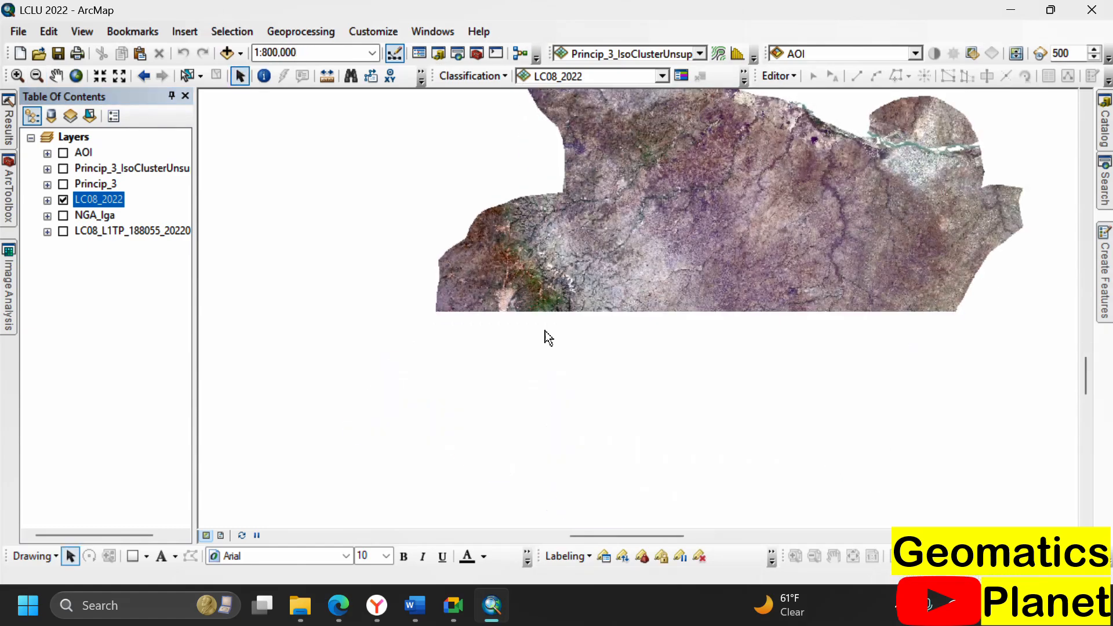
scroll(537, 325, "down", 4)
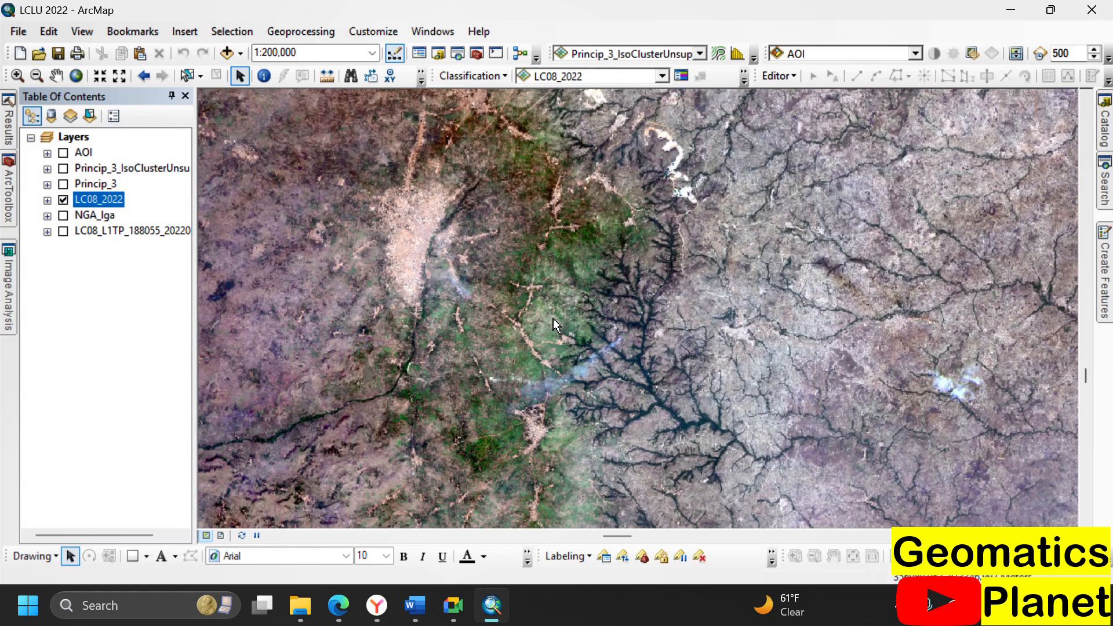
scroll(554, 319, "down", 4)
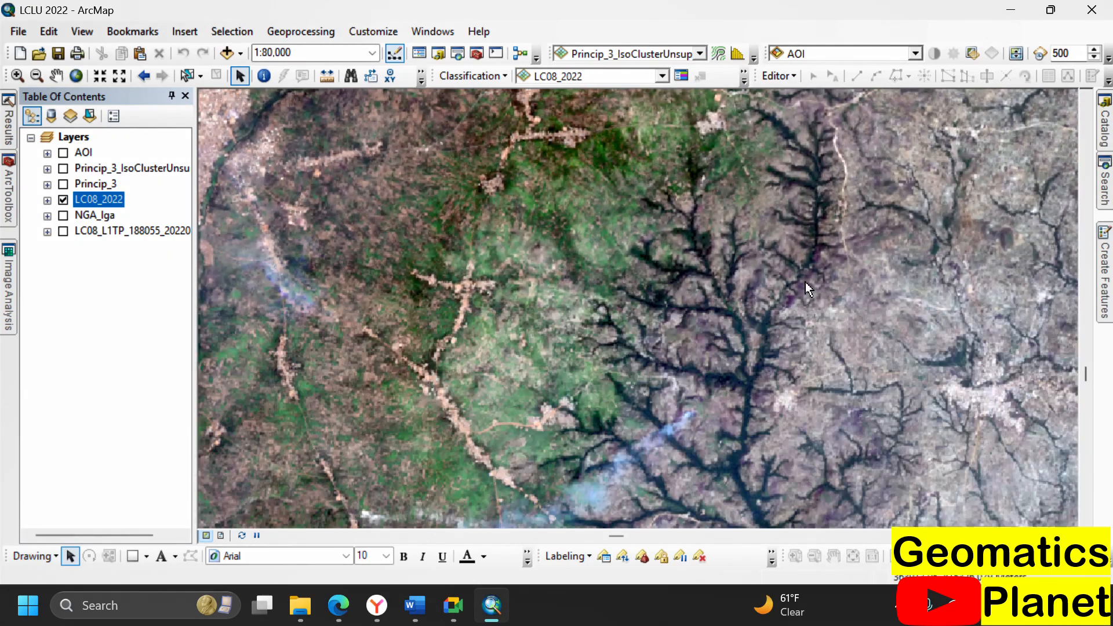
left_click(682, 76)
left_click_drag(580, 204, 824, 162)
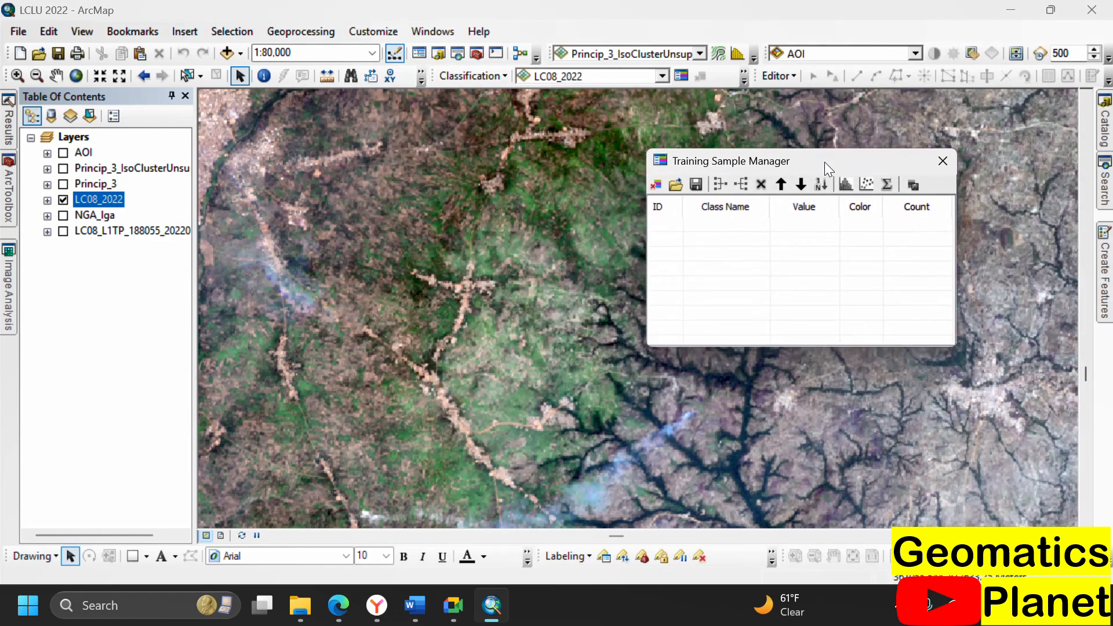
Look at the dialog for loading an existing training sample feature class, close it, and move the Training Sample Manager clear of the drainage
left_click(674, 185)
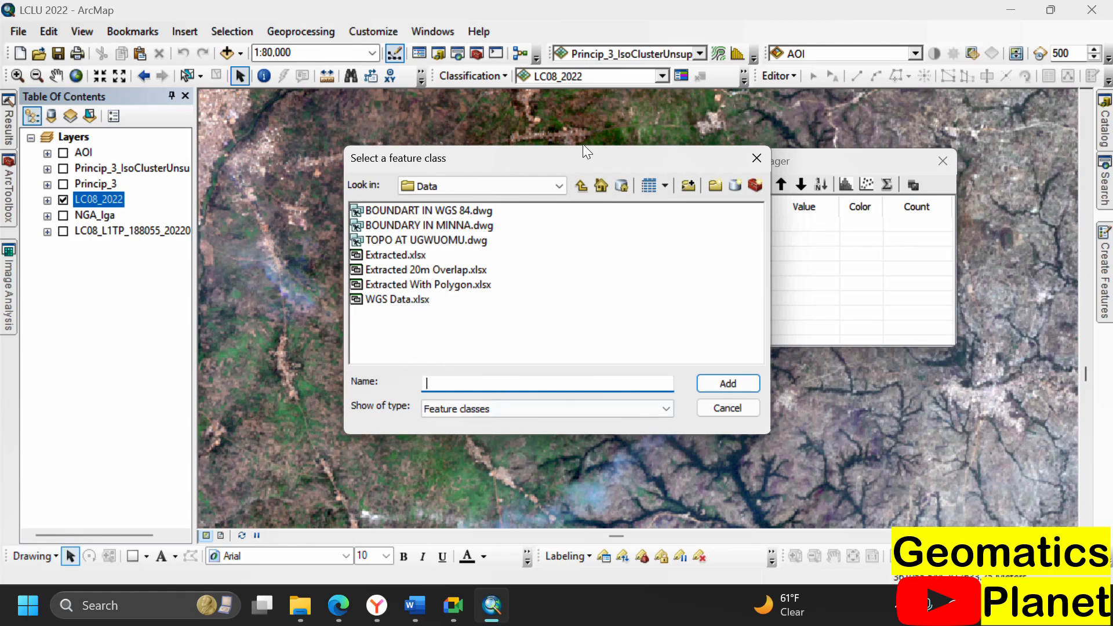
left_click(754, 159)
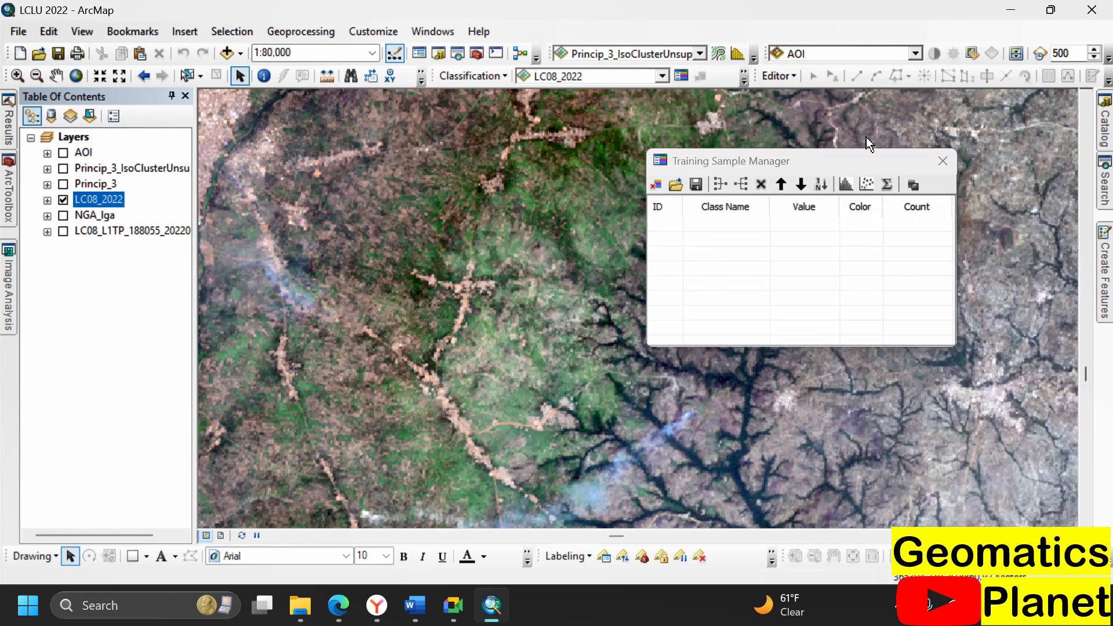
left_click_drag(850, 156, 938, 133)
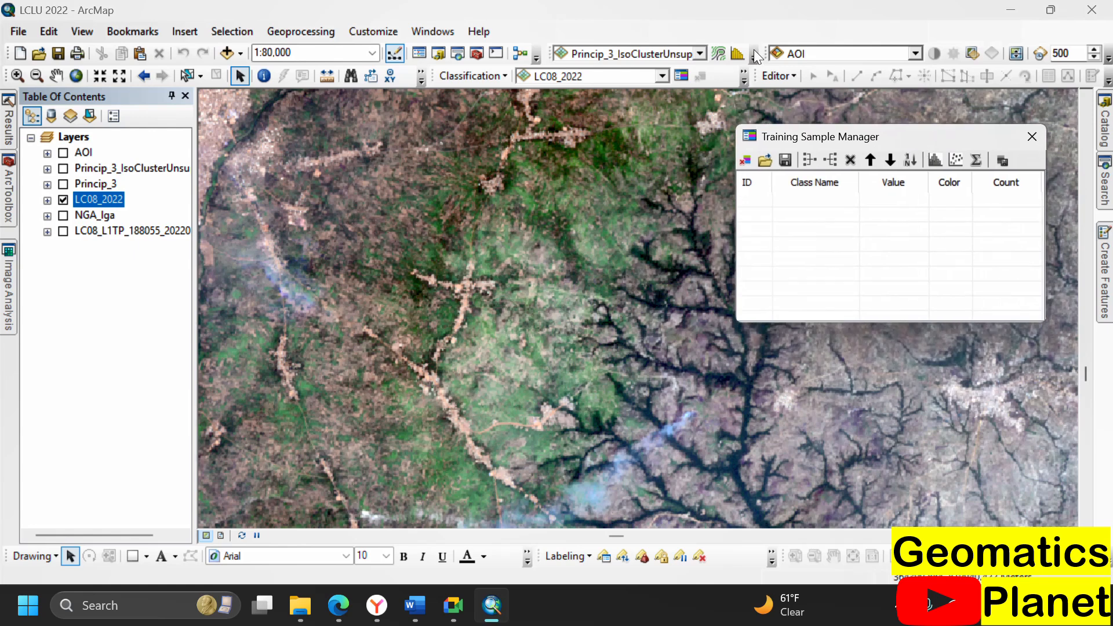
View the shapes available for drawing training samples without choosing one
left_click(743, 76)
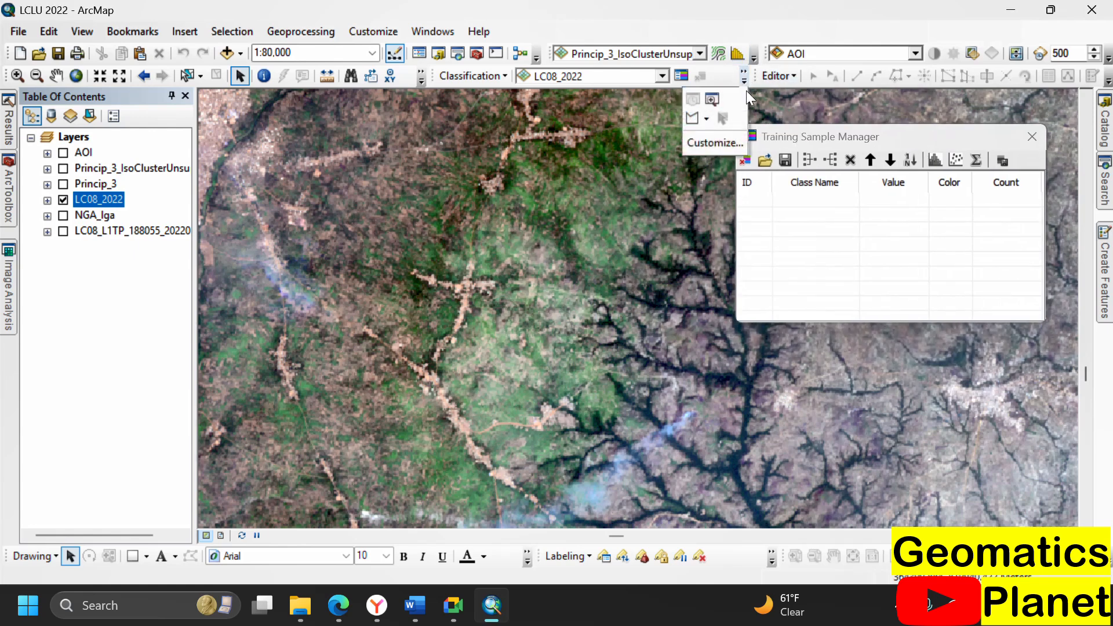
left_click(705, 120)
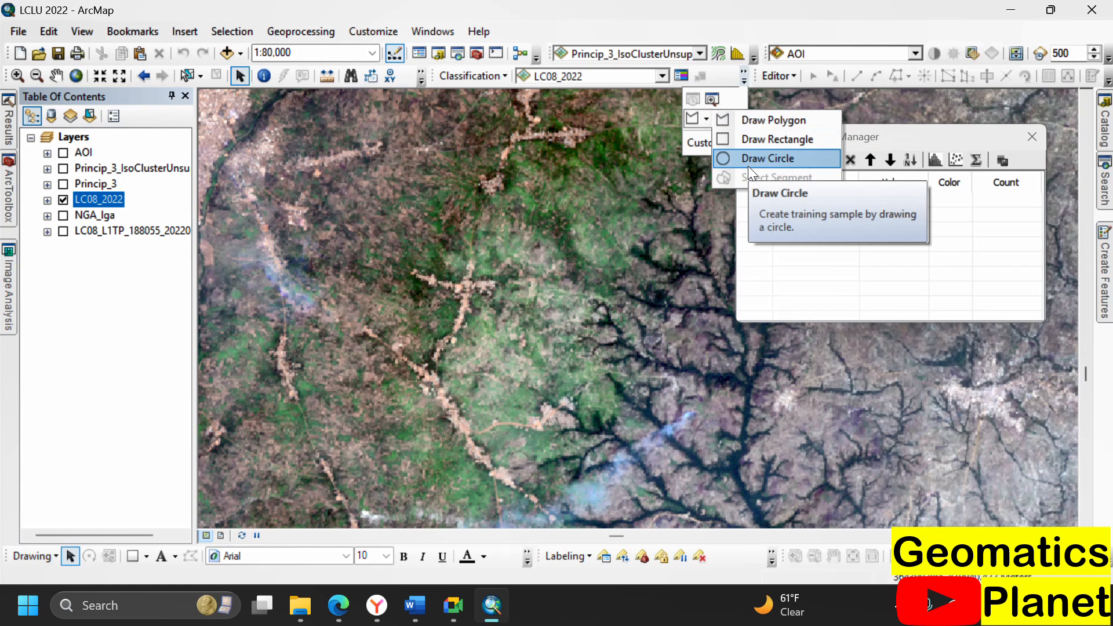
left_click(909, 263)
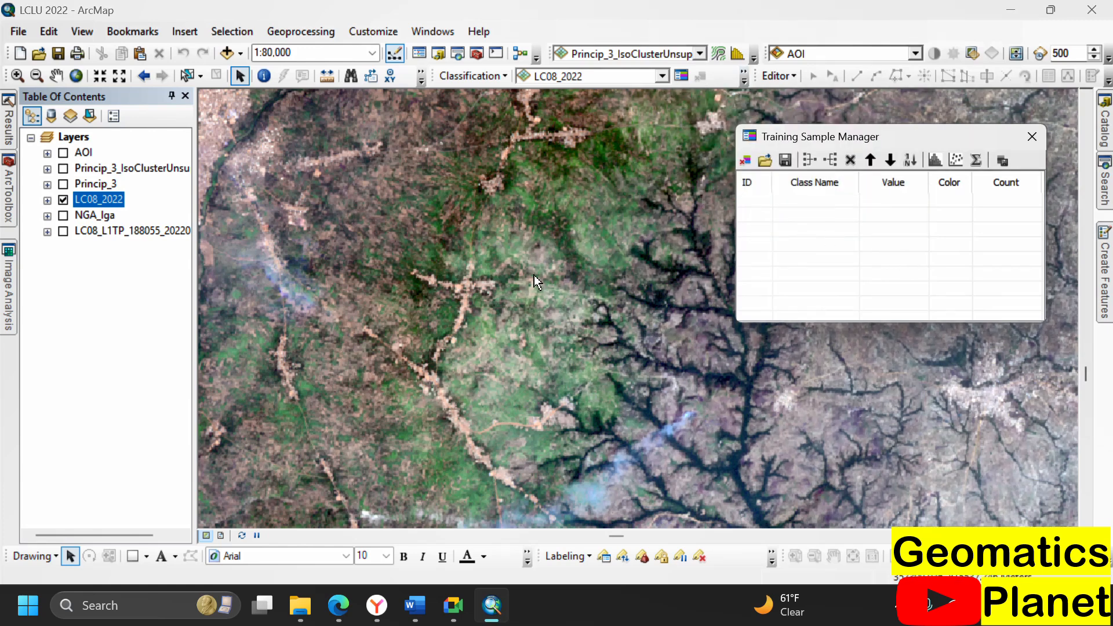
Examine the LC08_2022 image at several scales to locate a large built-up area suitable for training samples
scroll(504, 258, "up", 1)
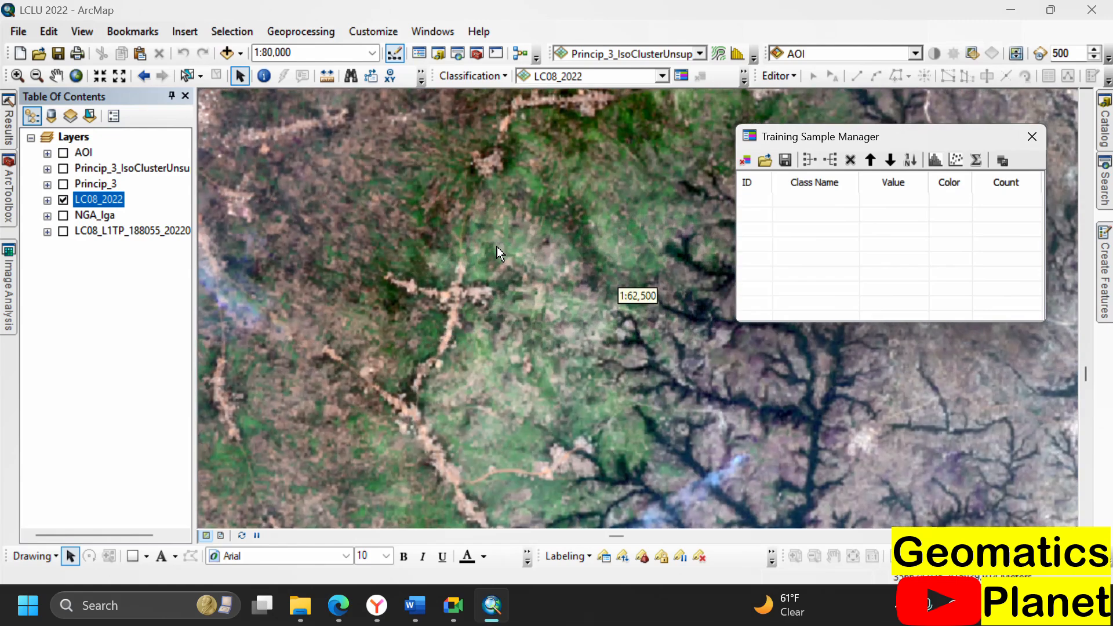
scroll(495, 174, "up", 1)
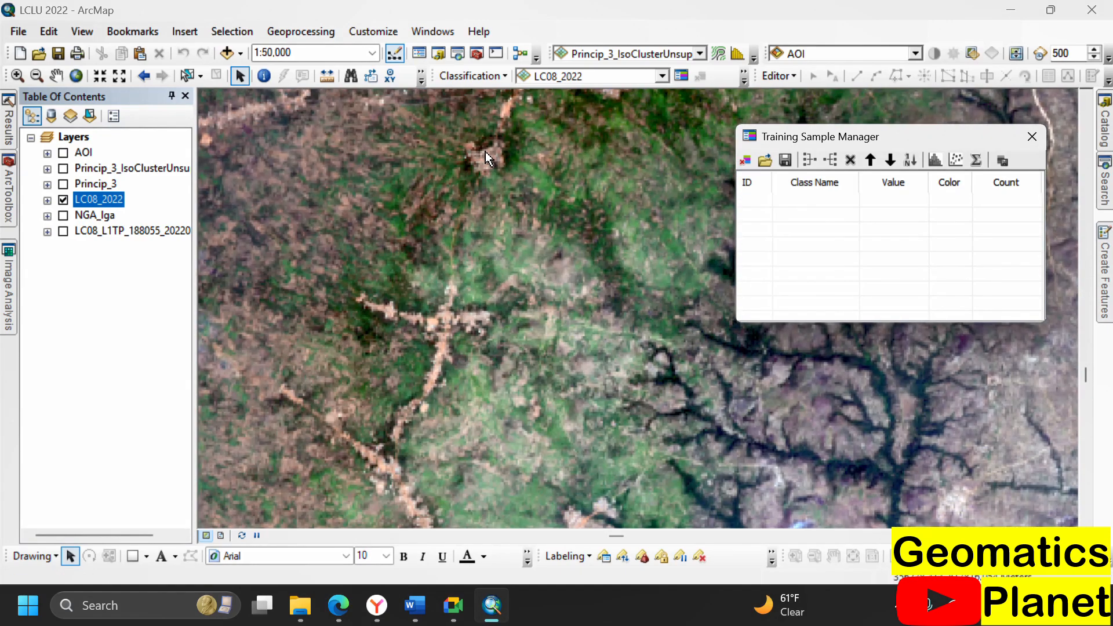
scroll(485, 151, "down", 2)
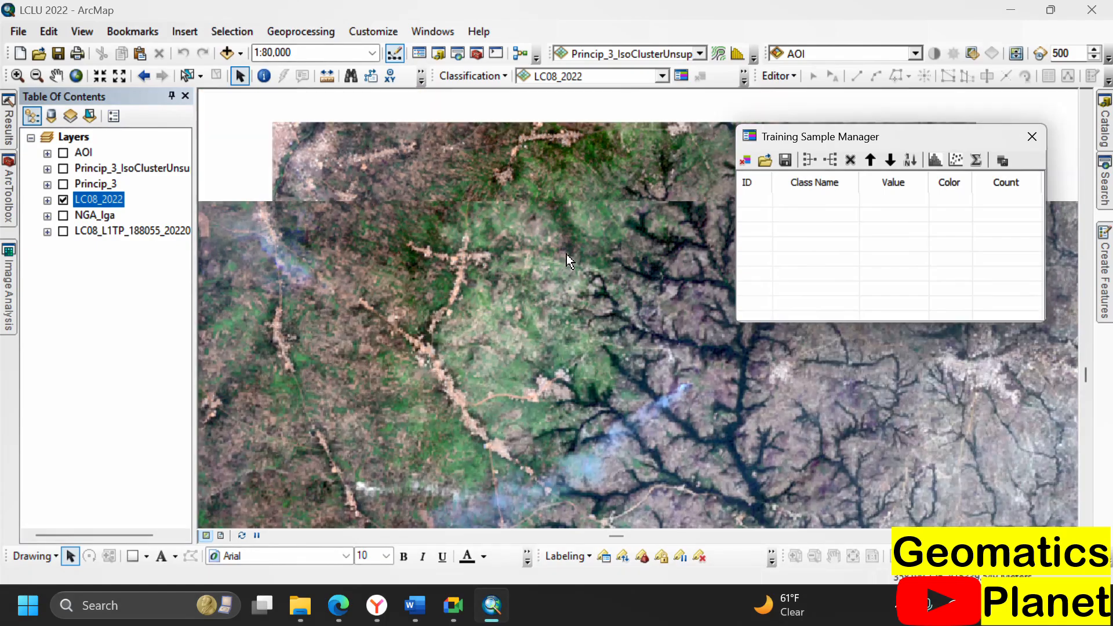
scroll(629, 299, "down", 2)
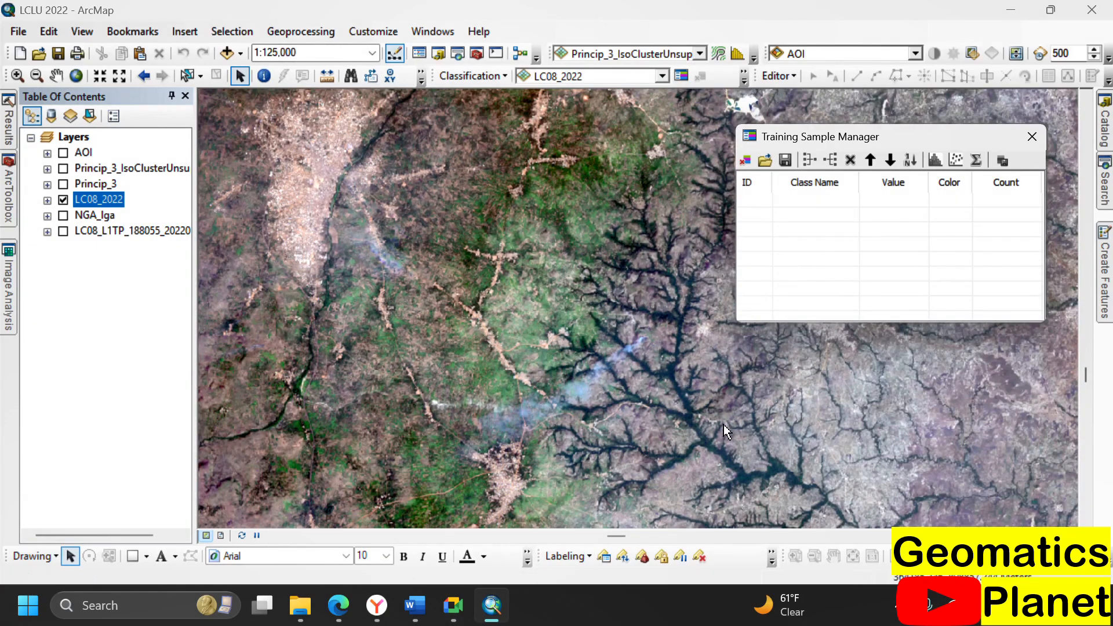
scroll(705, 419, "down", 1)
scroll(700, 417, "up", 4)
scroll(684, 406, "down", 9)
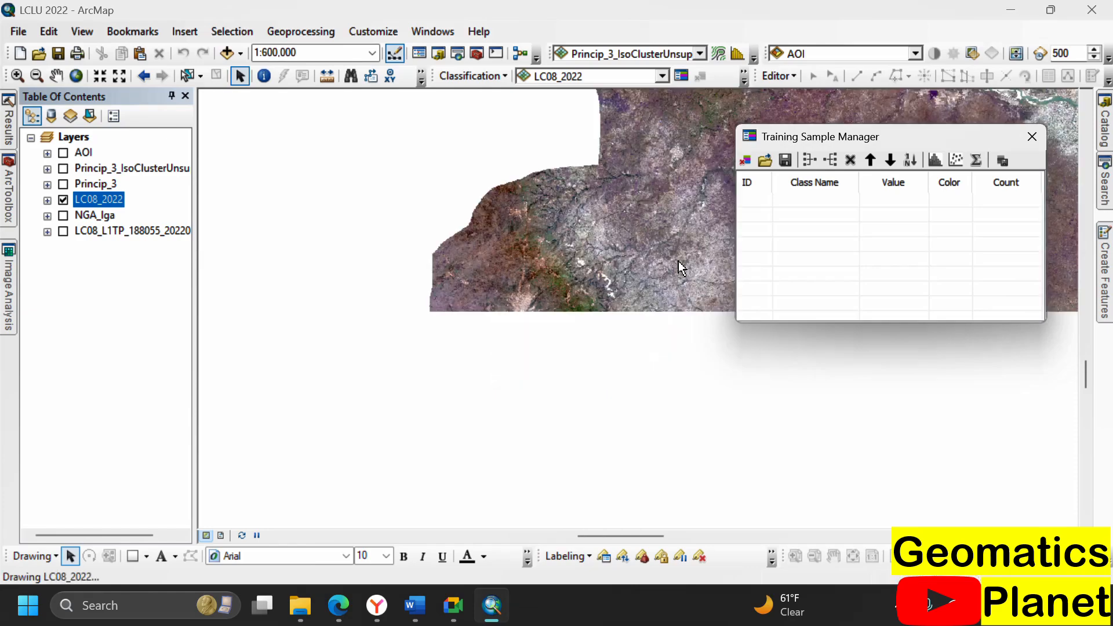
scroll(608, 303, "down", 2)
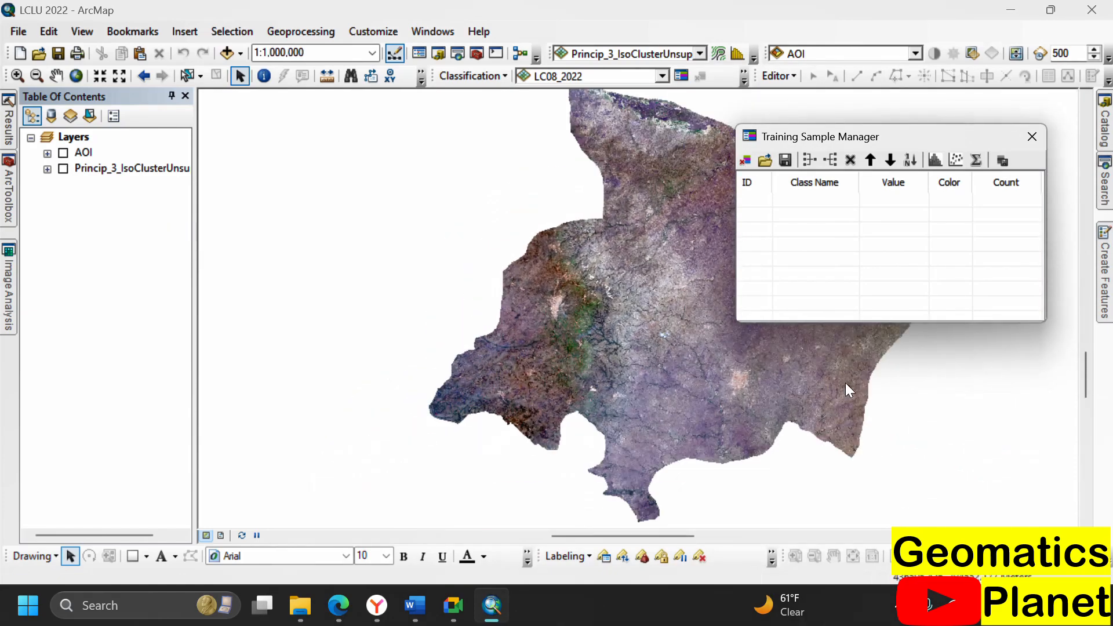
scroll(733, 389, "up", 4)
scroll(582, 398, "down", 2)
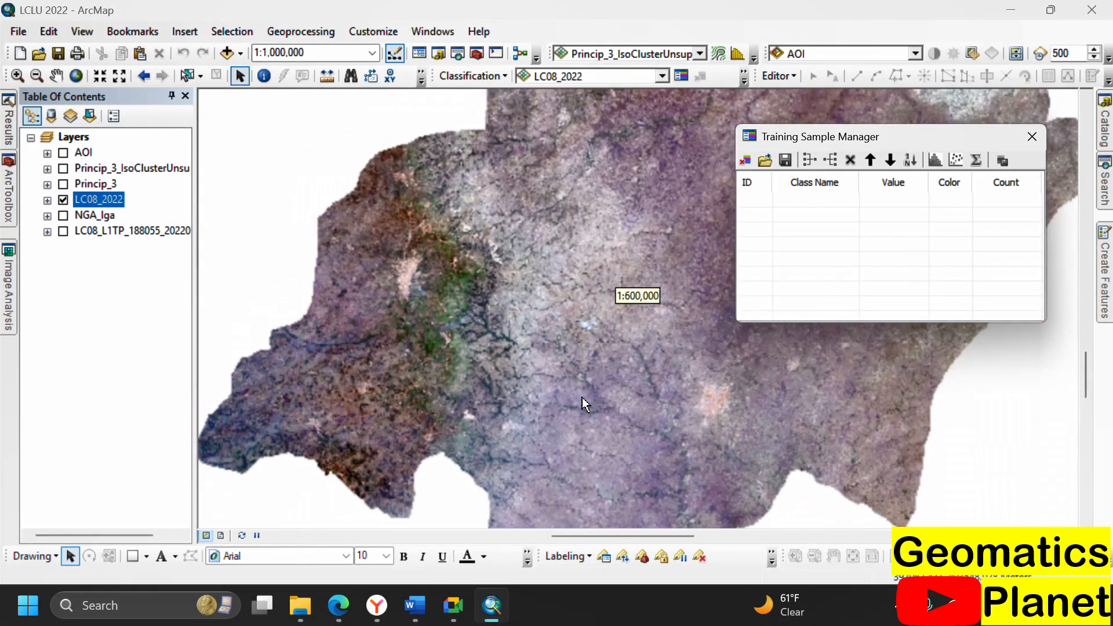
scroll(736, 419, "up", 5)
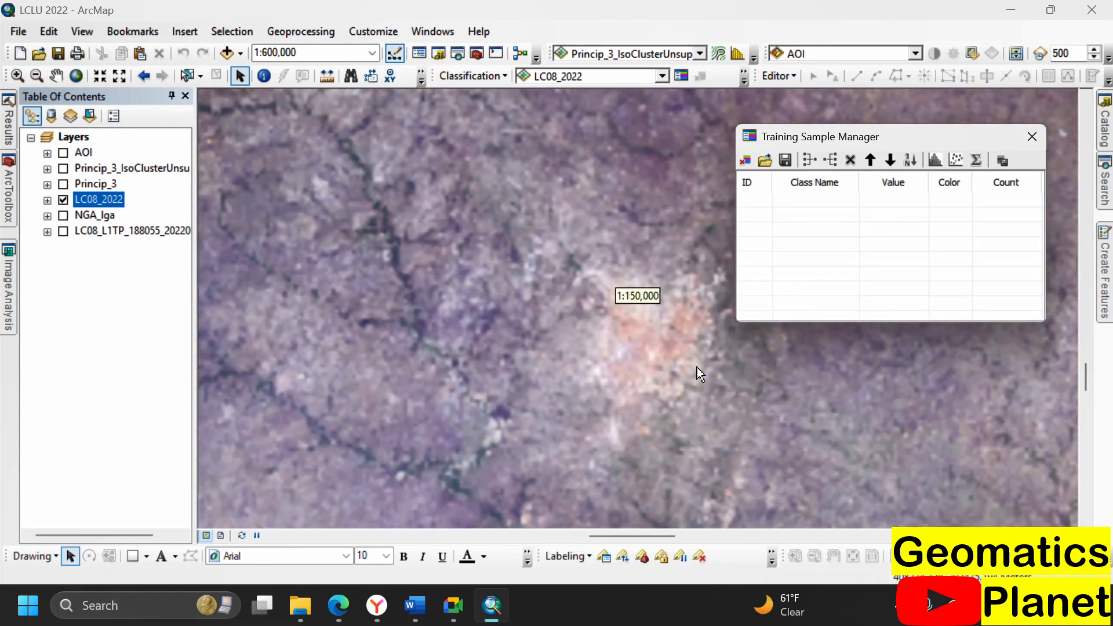
scroll(661, 352, "up", 2)
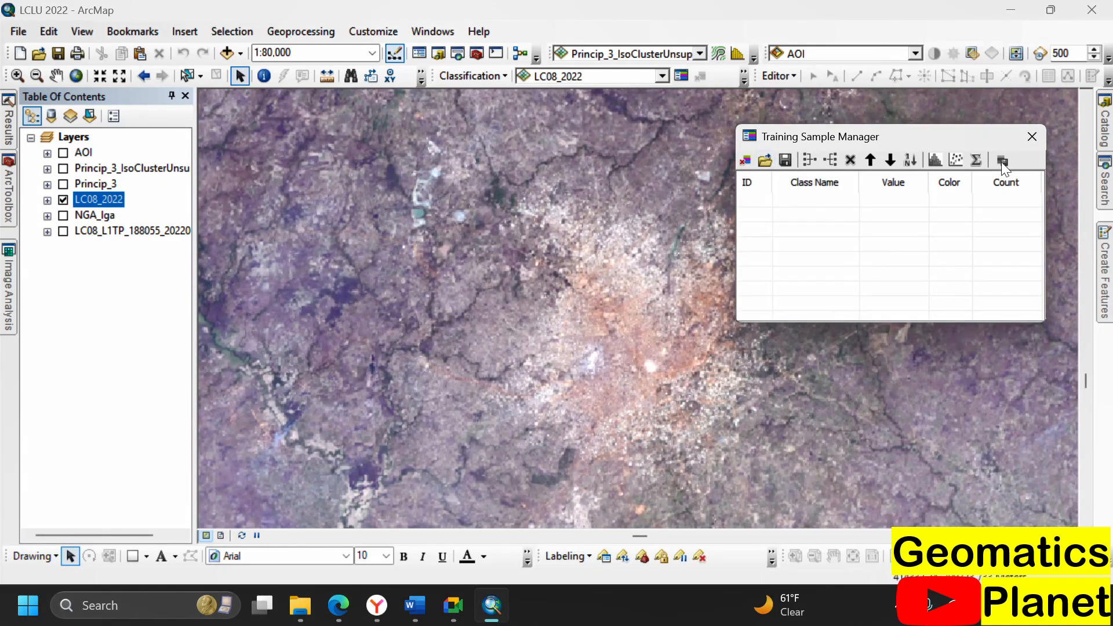
Draw a four-sided polygon training sample over the orange-pink built-up centre of the large town at 1:60,000
left_click(743, 80)
left_click(693, 117)
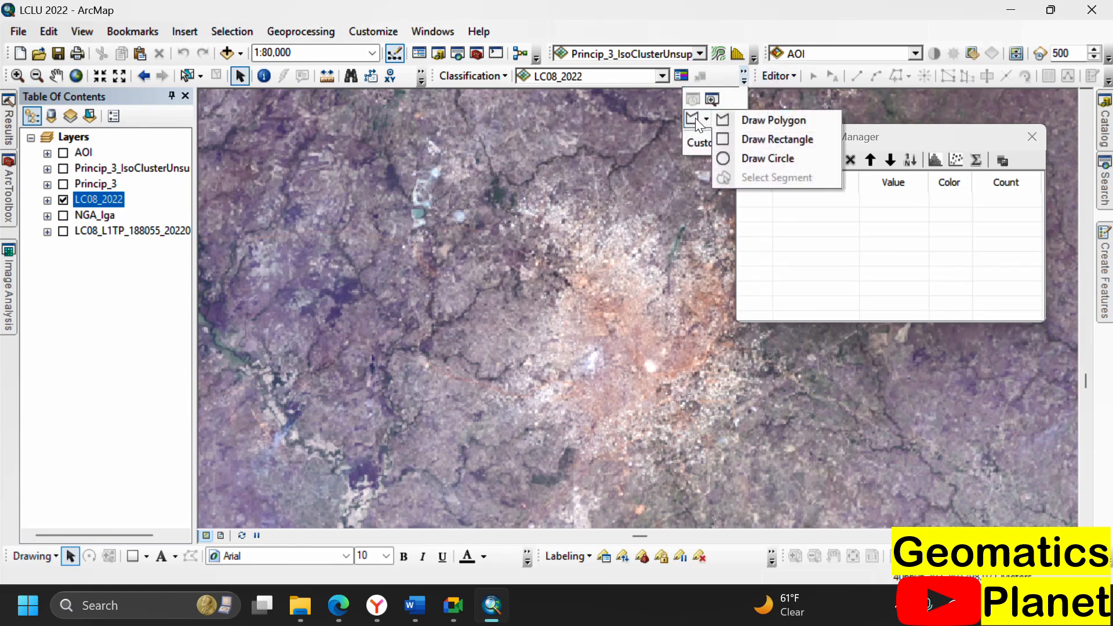
left_click(690, 120)
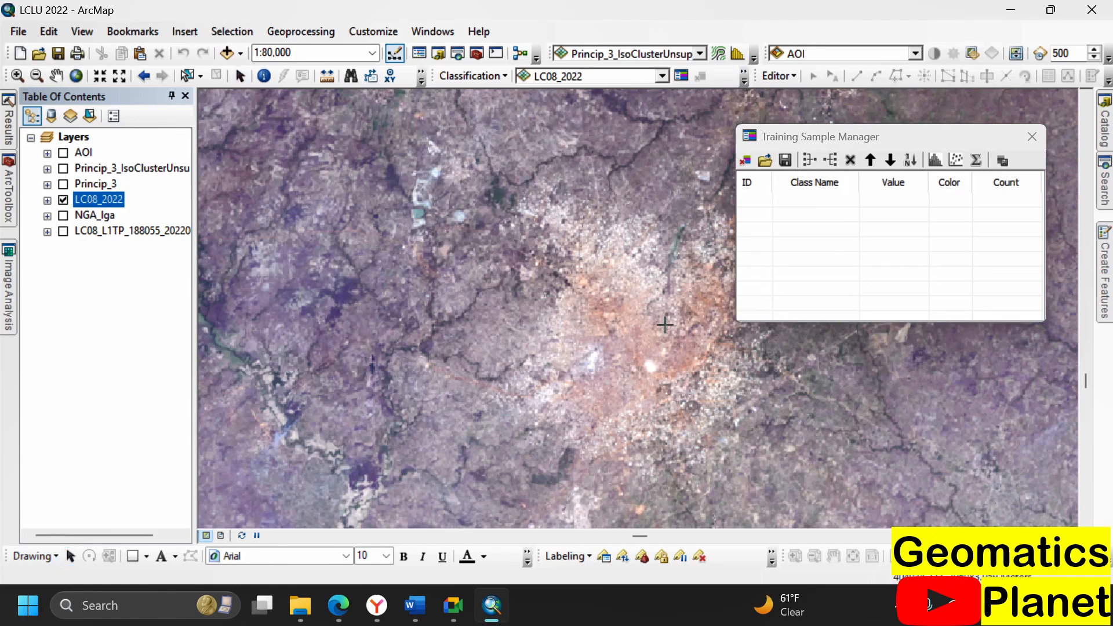
scroll(523, 244, "up", 2)
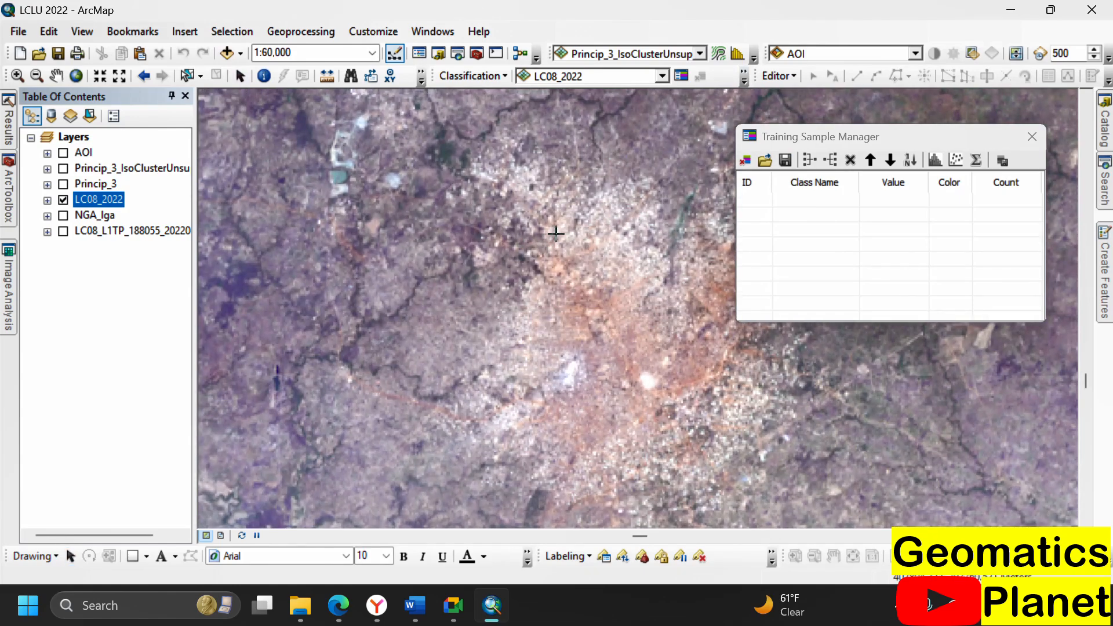
left_click(534, 328)
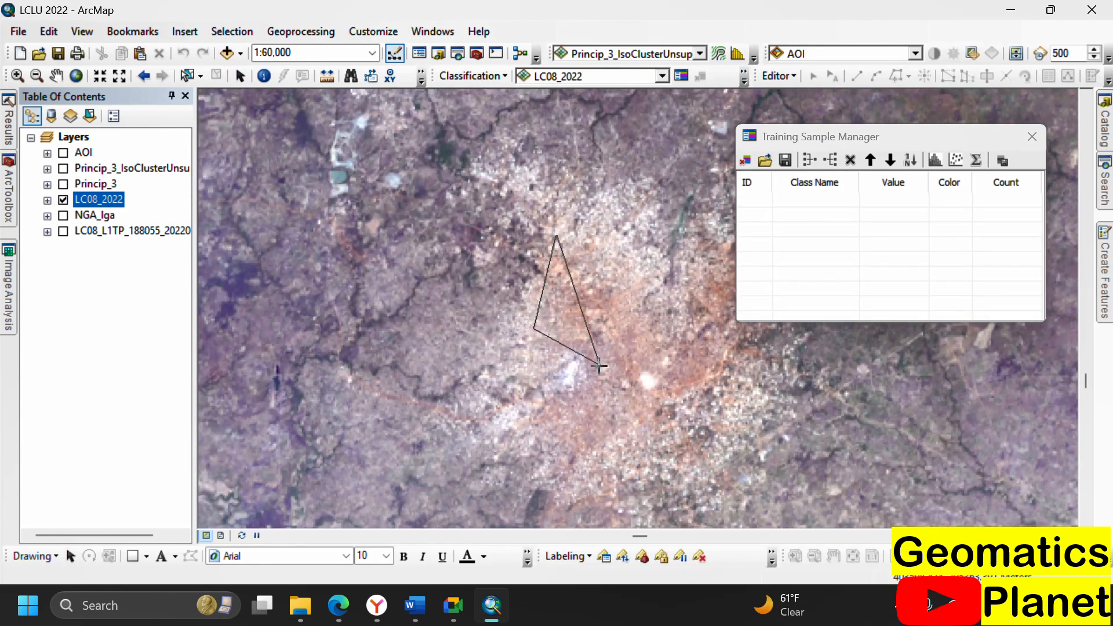
left_click(600, 365)
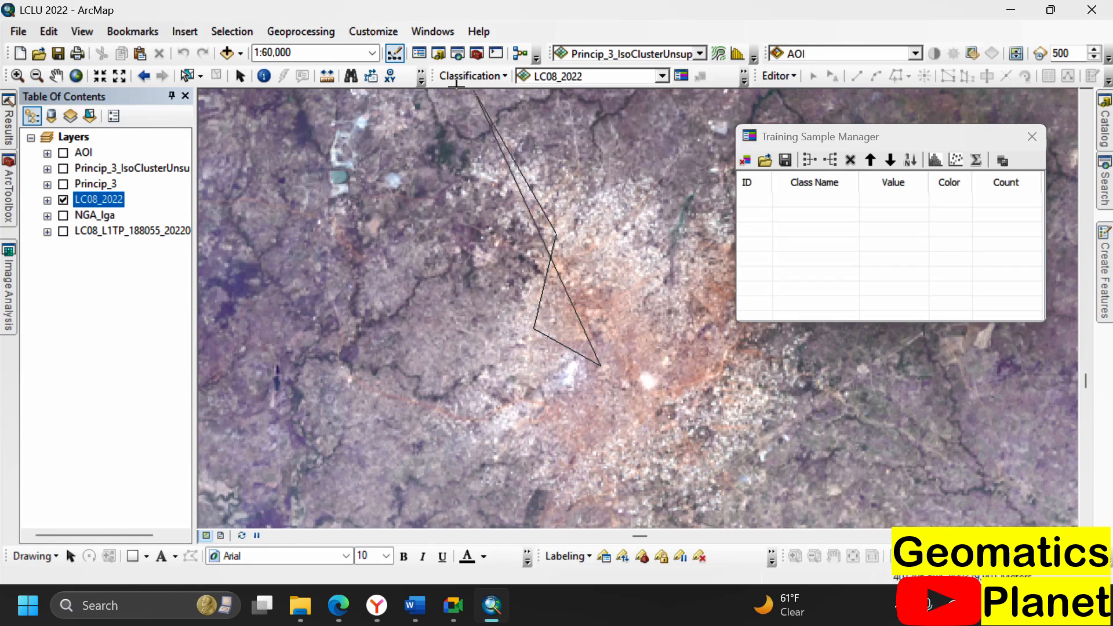
double_click(626, 257)
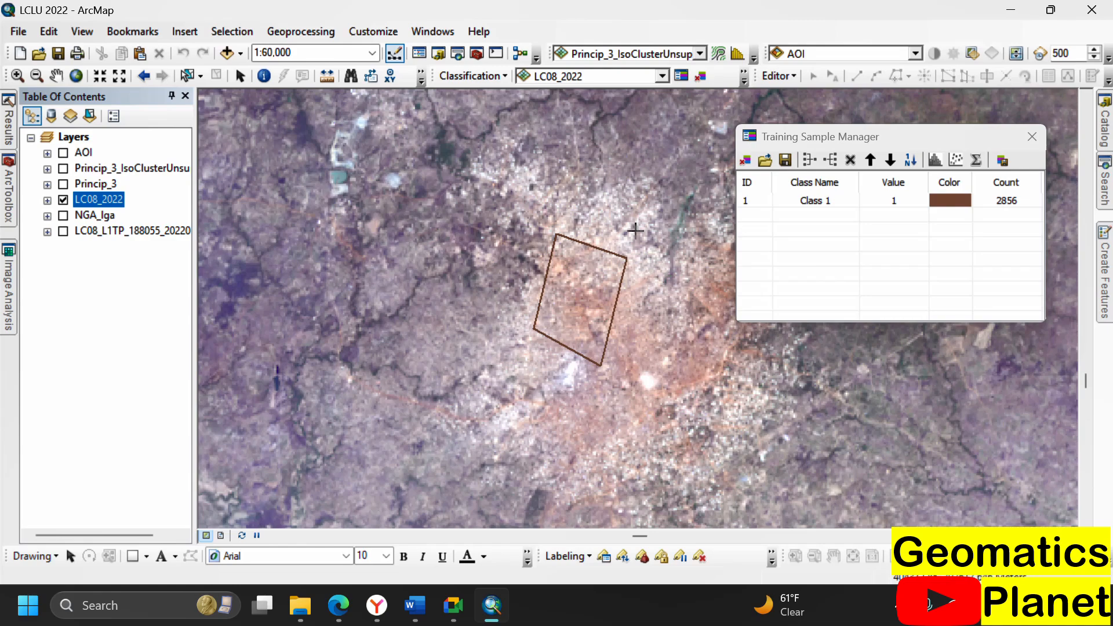
Draw a five-sided polygon training sample over the bright built-up area on the town's southeast side at 1:63,360
scroll(718, 343, "down", 1)
scroll(731, 400, "up", 1)
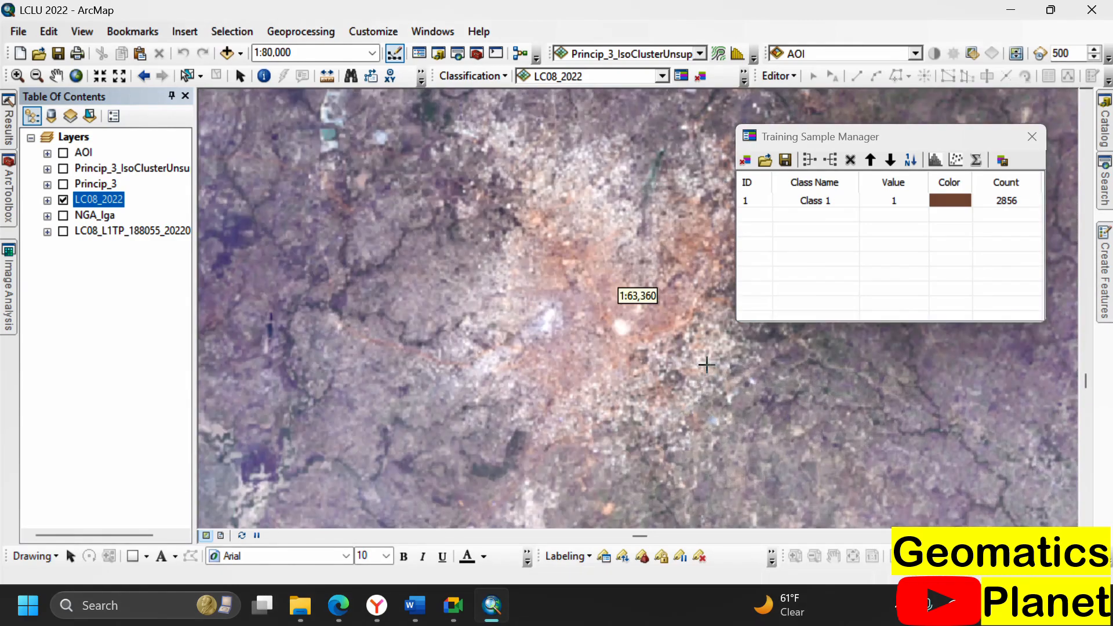
left_click(691, 310)
left_click(730, 341)
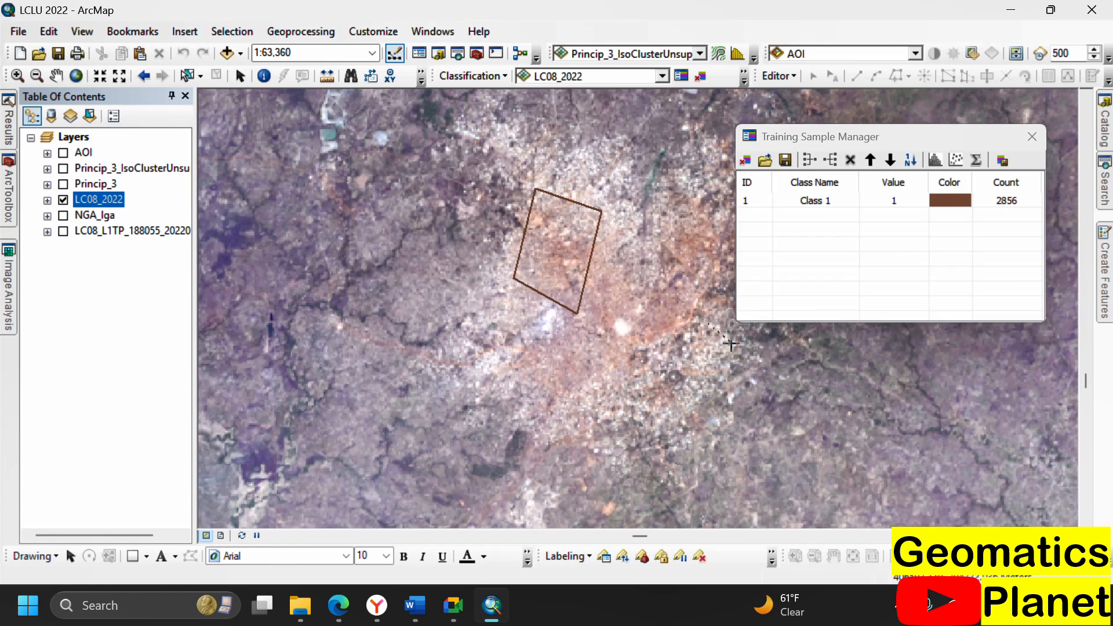
left_click(728, 373)
left_click(693, 375)
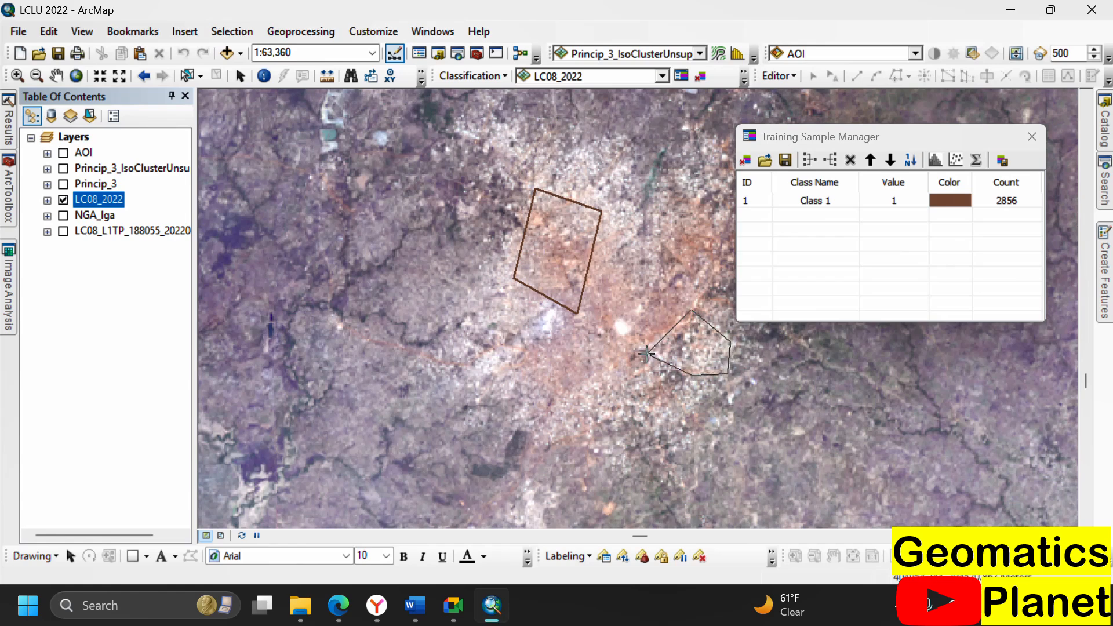
double_click(647, 352)
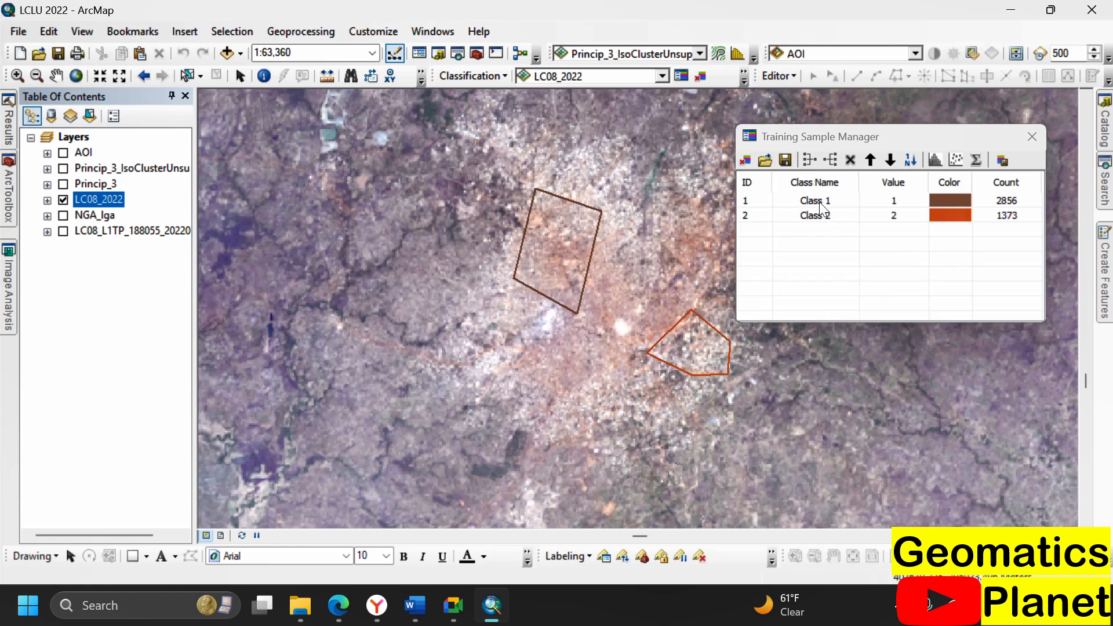
Draw a many-sided polygon training sample around the bright settlement between the dark drainage channels at 1:40,000
scroll(597, 224, "up", 5)
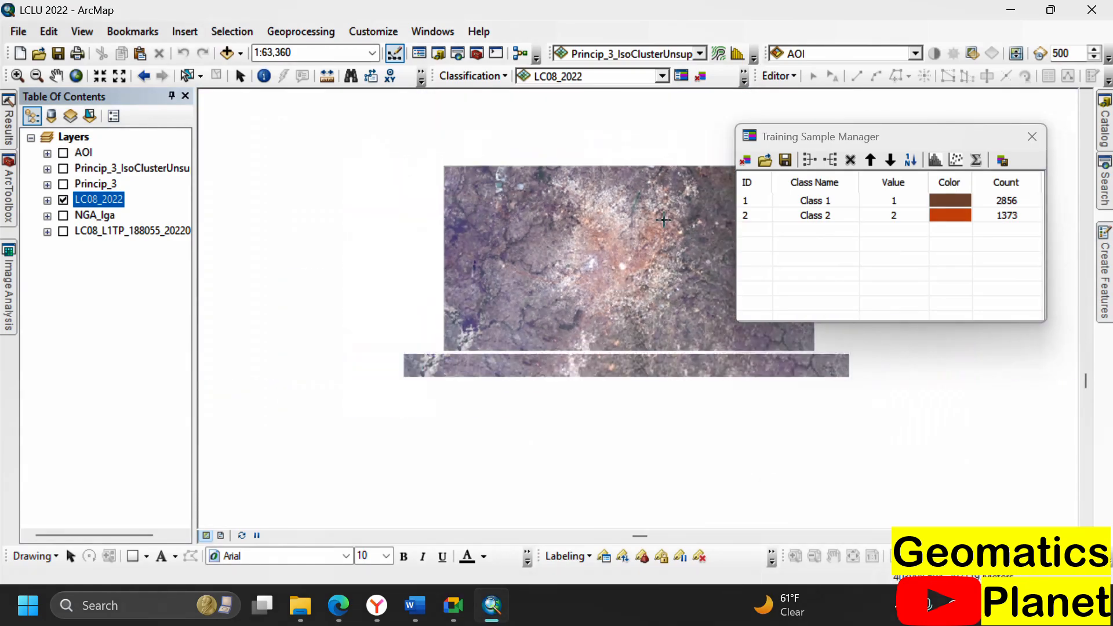
scroll(643, 239, "up", 1)
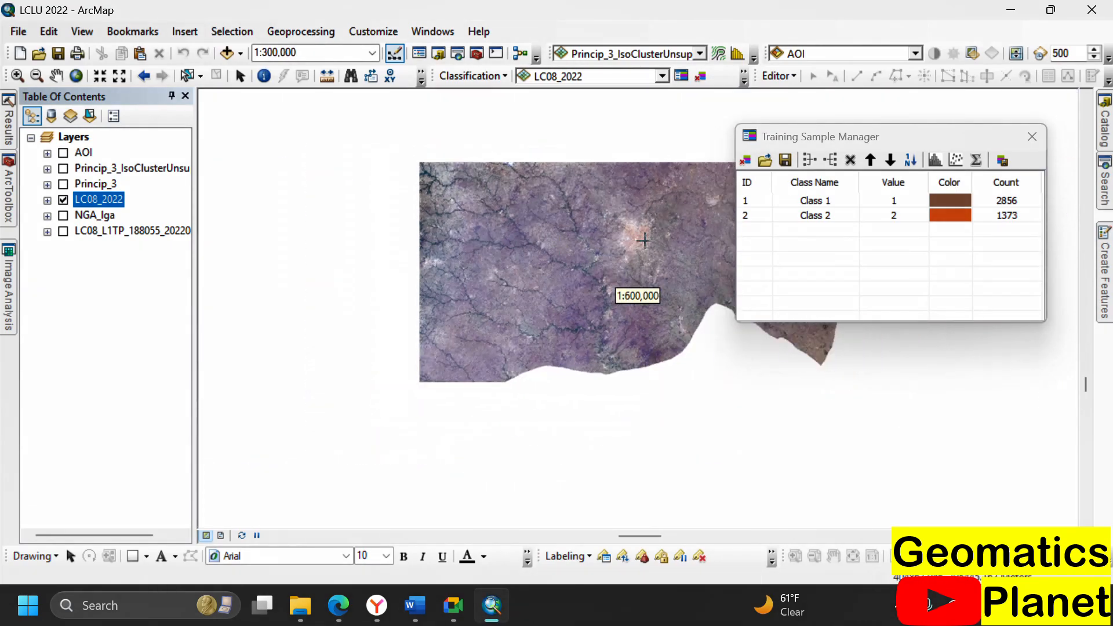
scroll(400, 221, "down", 4)
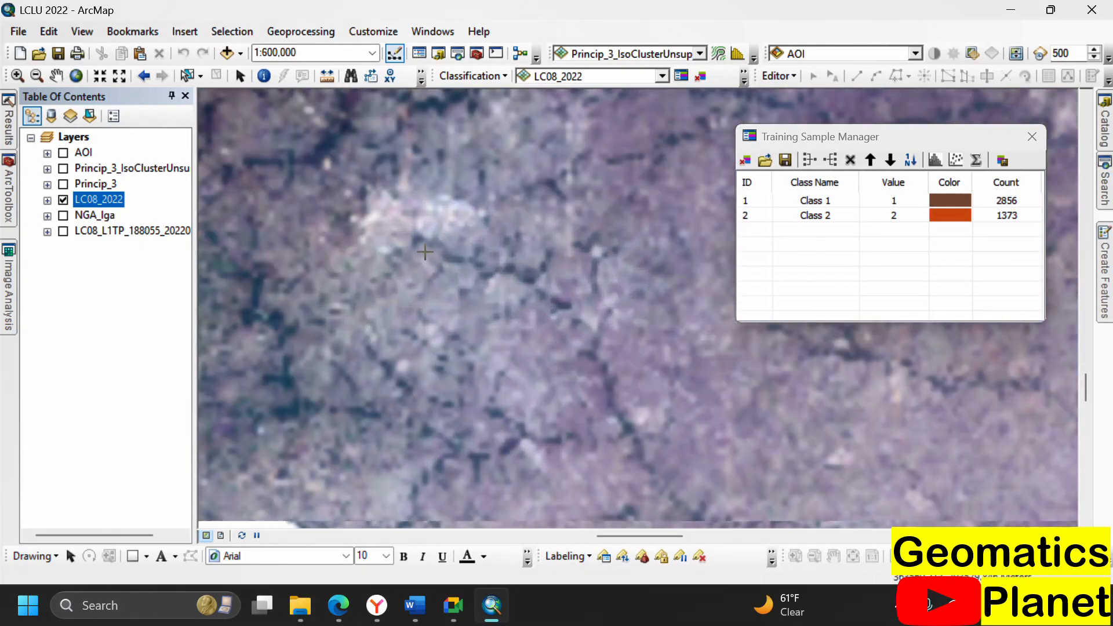
scroll(409, 232, "down", 2)
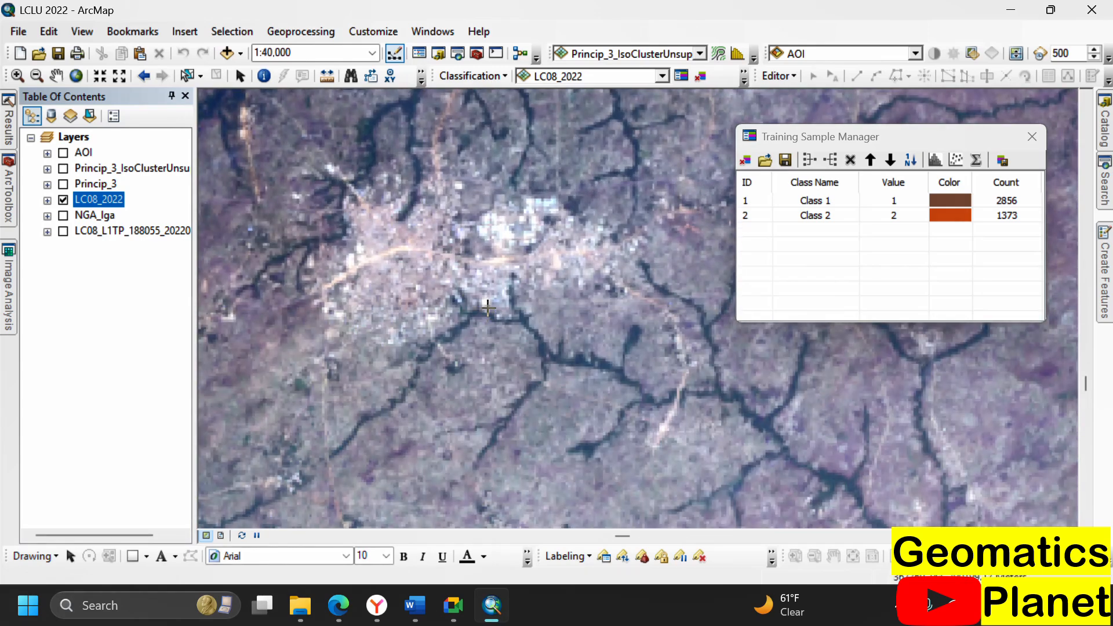
left_click(499, 277)
left_click(565, 277)
left_click(597, 252)
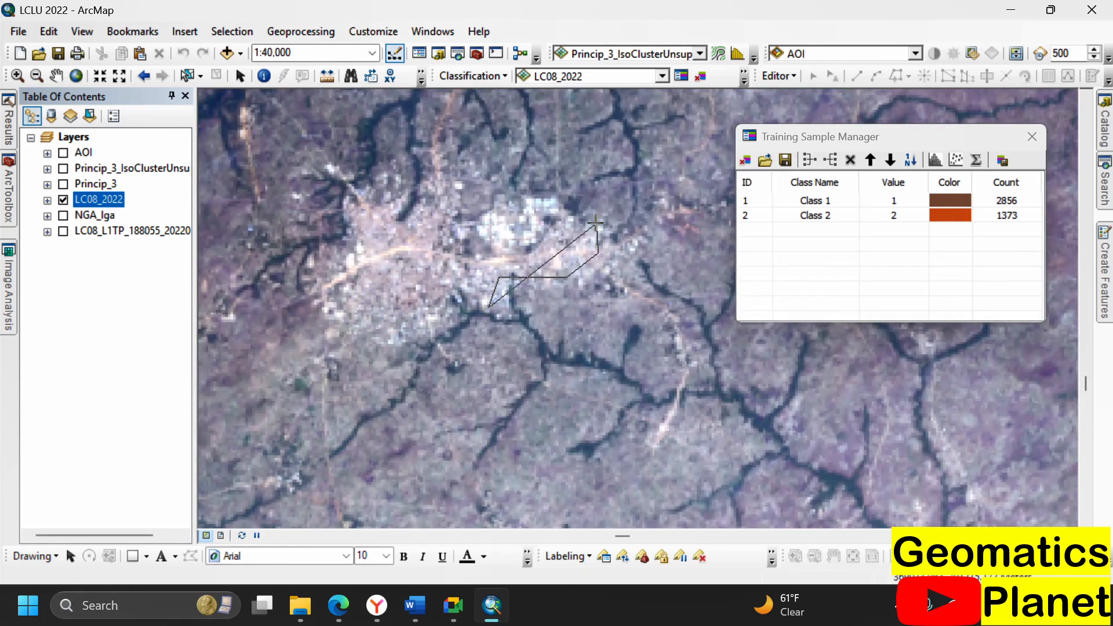
left_click(594, 220)
left_click(552, 188)
left_click(512, 209)
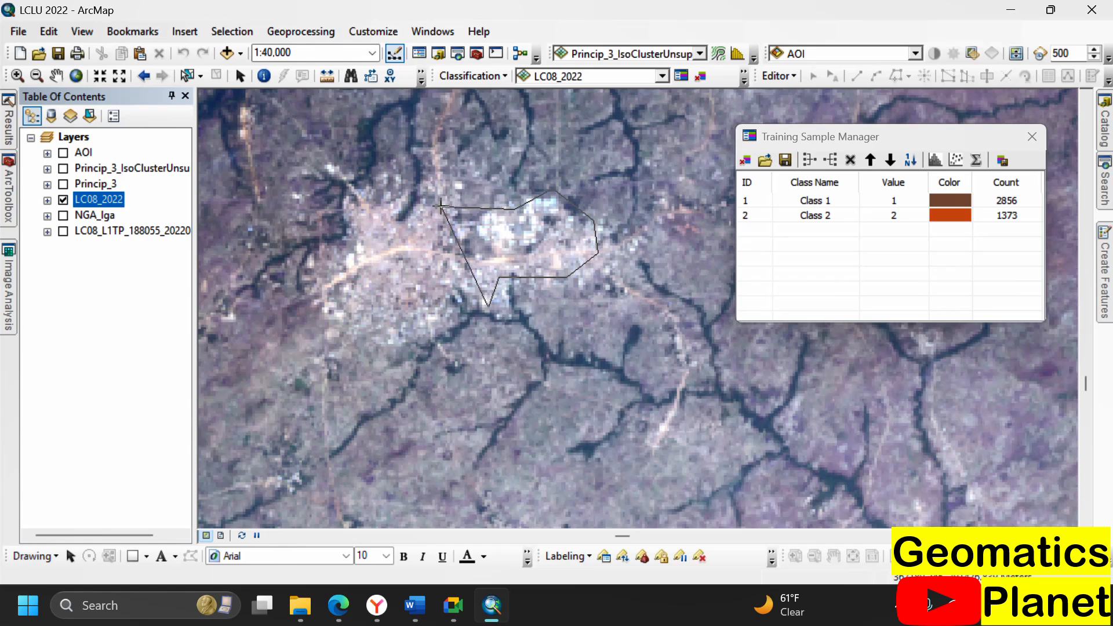
left_click(442, 206)
left_click(428, 177)
left_click(403, 217)
left_click(353, 207)
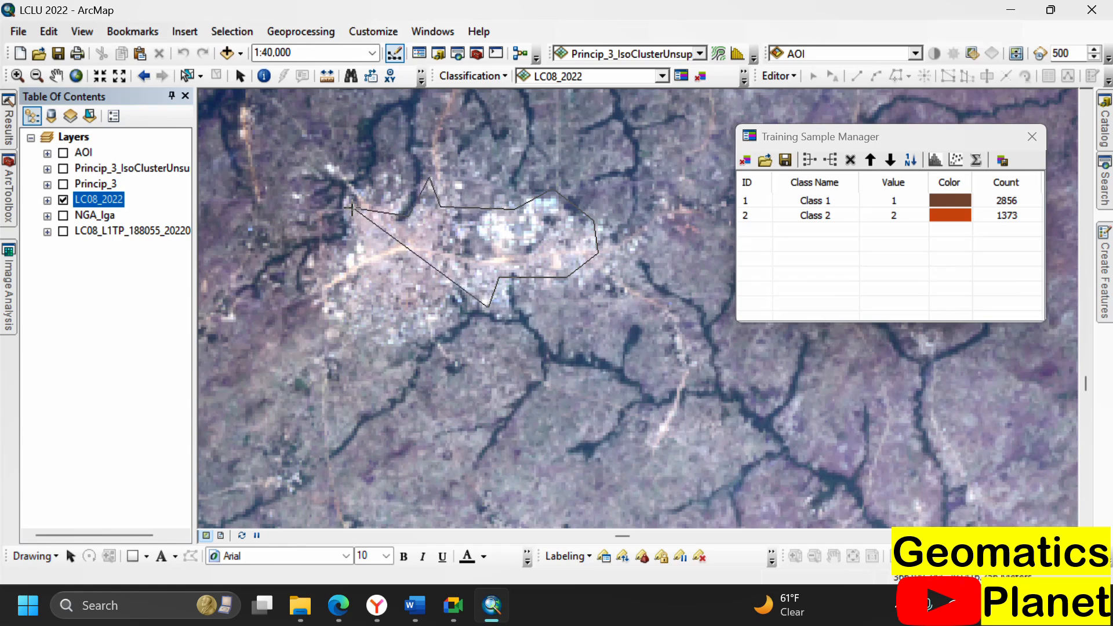
left_click(347, 239)
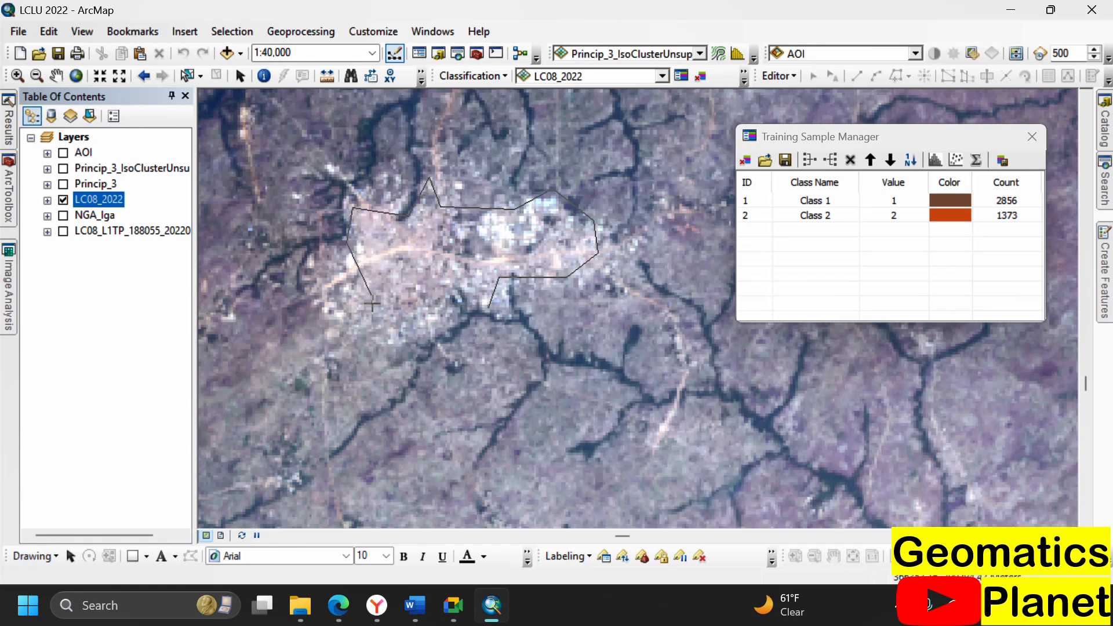
double_click(391, 336)
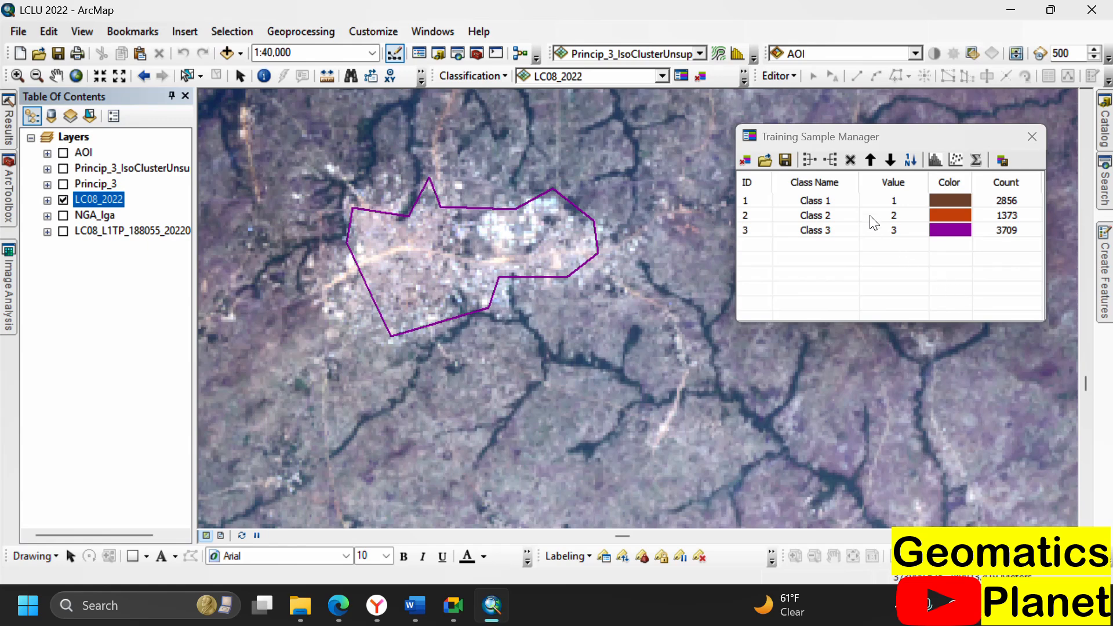
Rename the first training sample class to Built Up
double_click(820, 201)
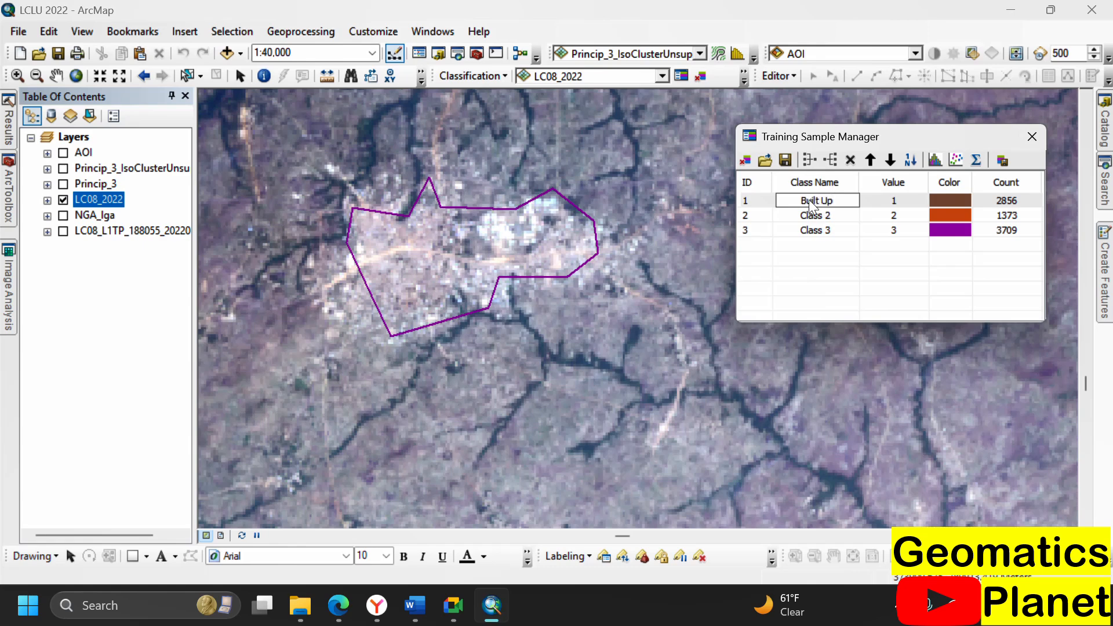
Merge the three training samples into the single Built Up class
key("Return")
double_click(819, 216)
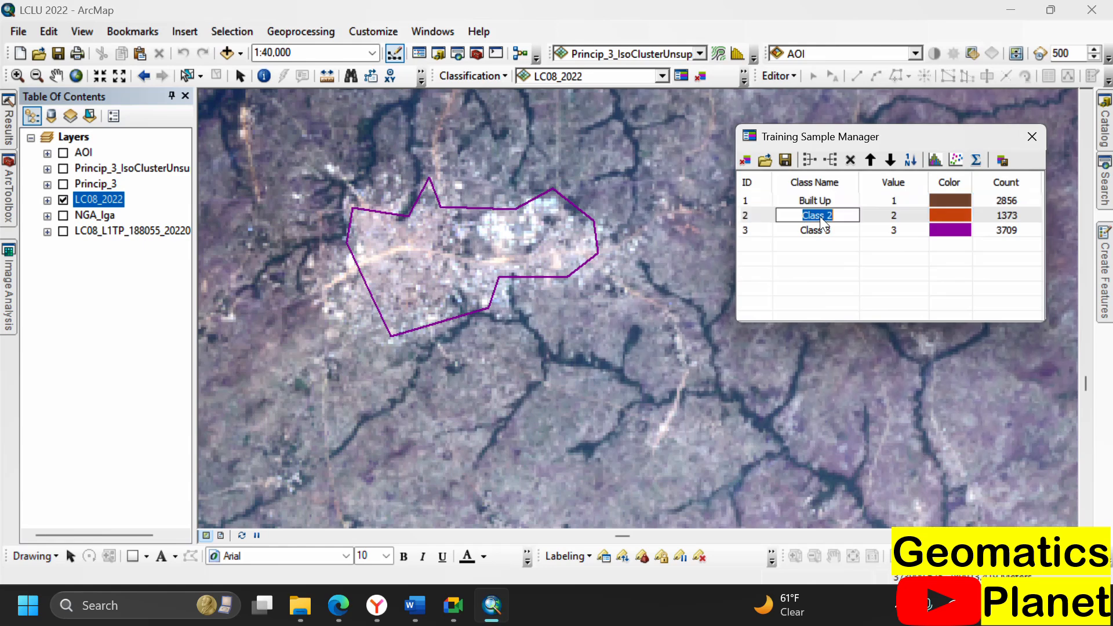
key("Return")
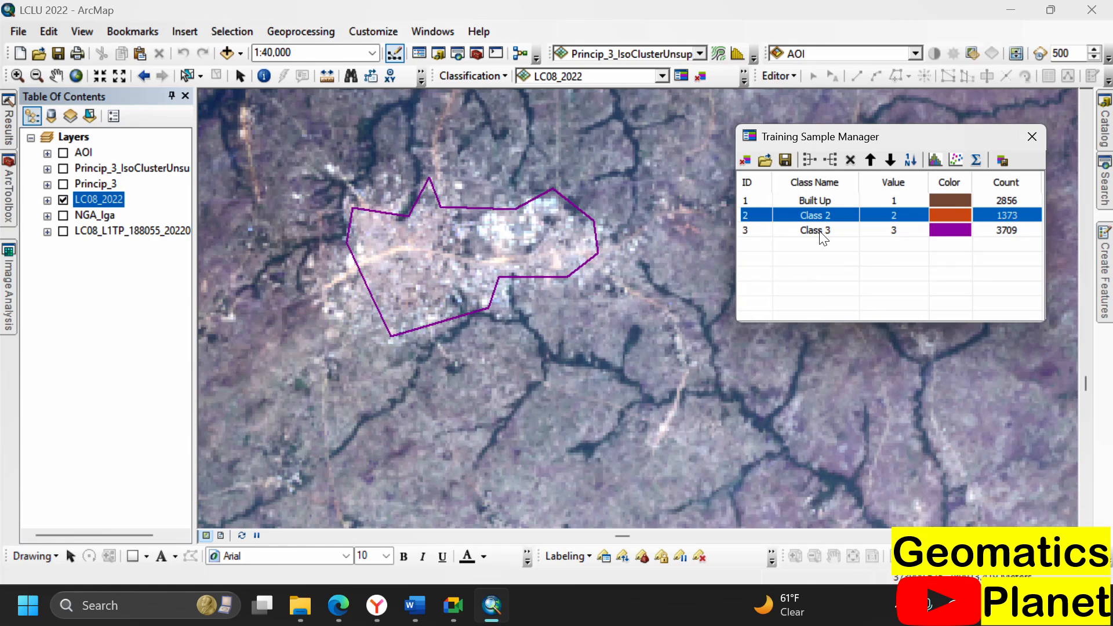
left_click(775, 232)
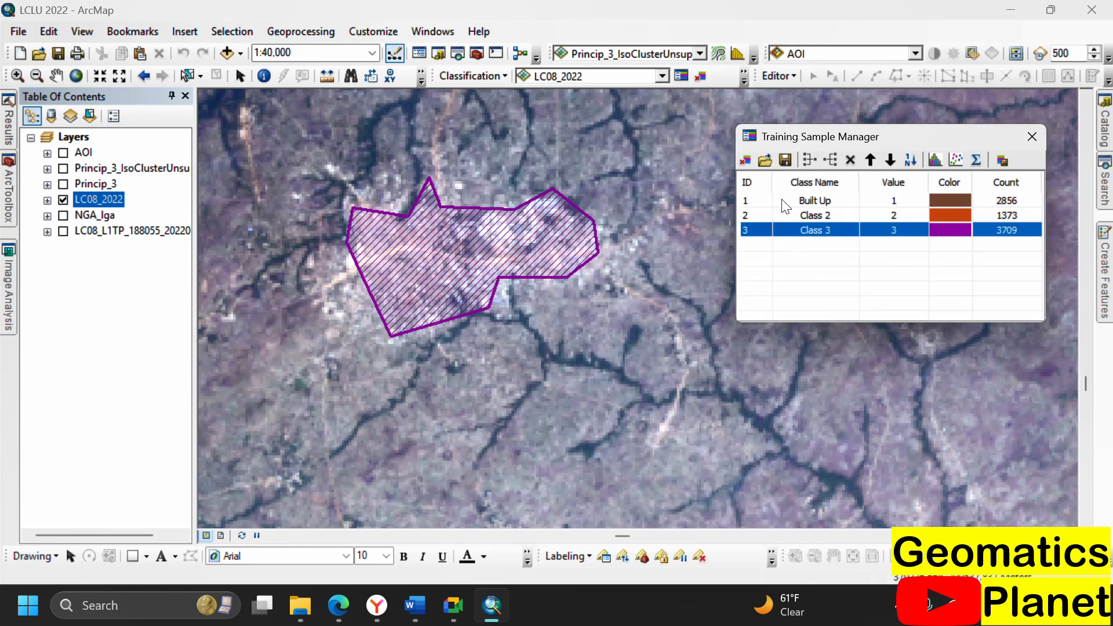
left_click(782, 204, "shift")
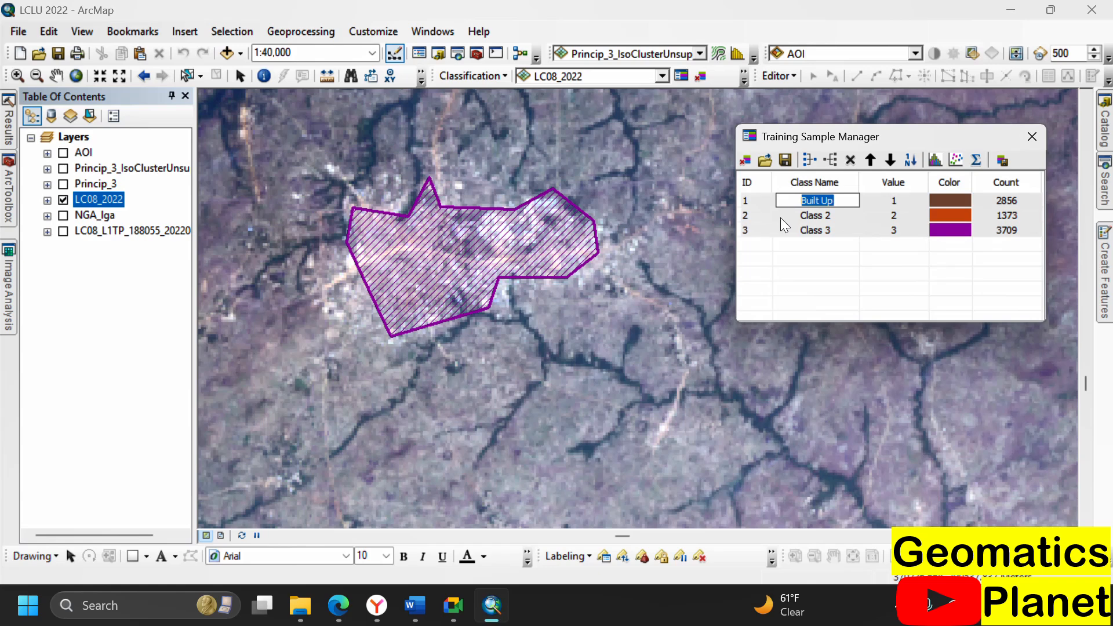
left_click(755, 199, "shift")
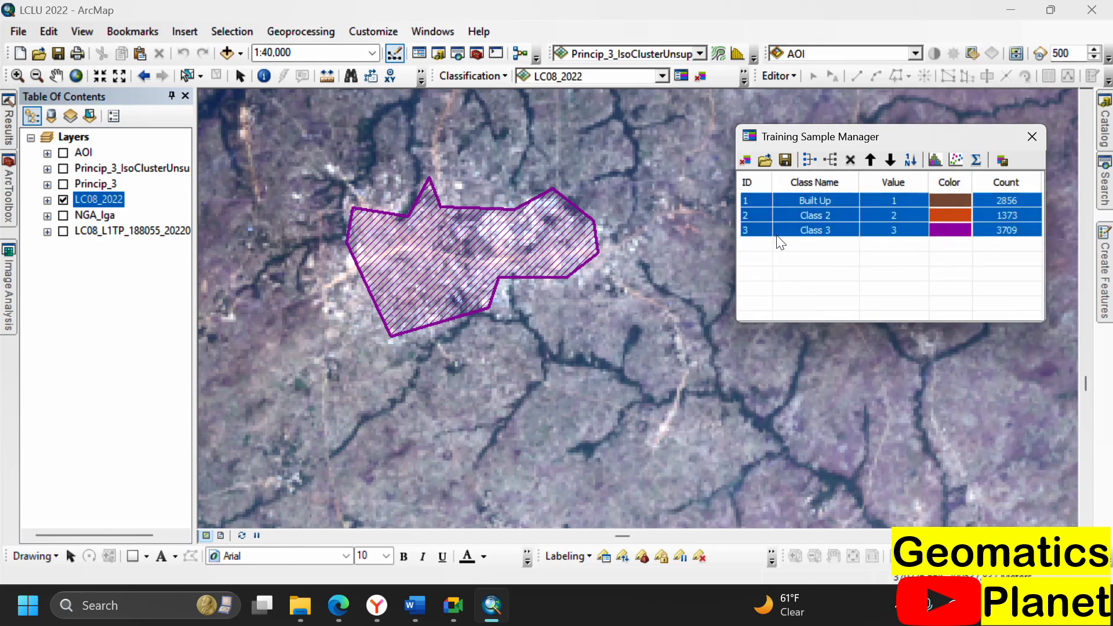
left_click(811, 161)
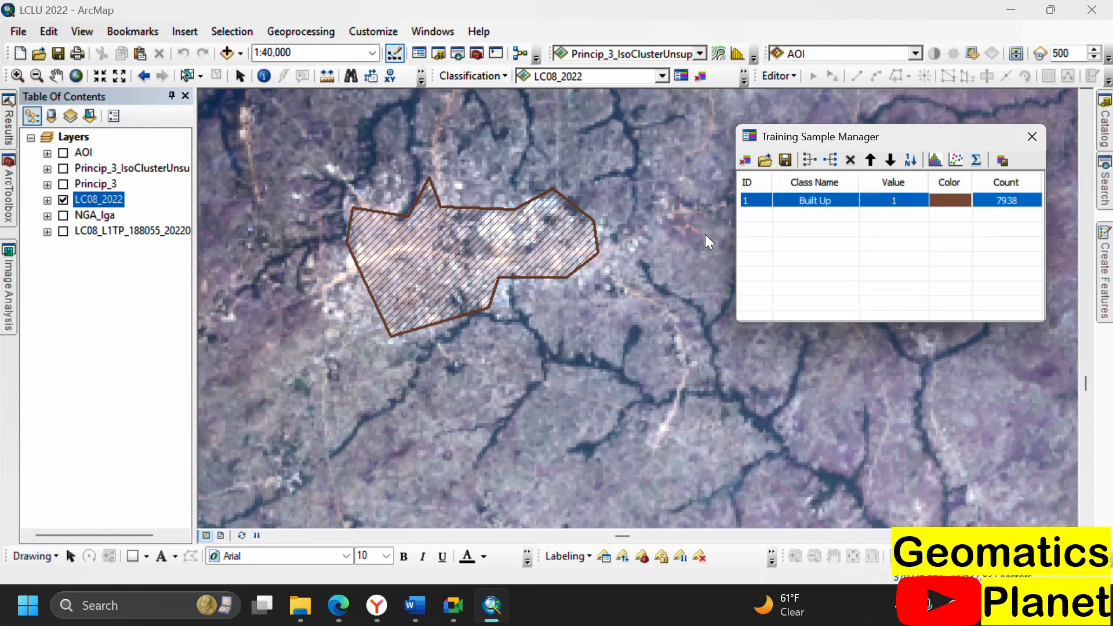
Draw a many-sided polygon training sample over the bright town north of the green river in the southwest of the image at 1:40,000
scroll(557, 261, "up", 2)
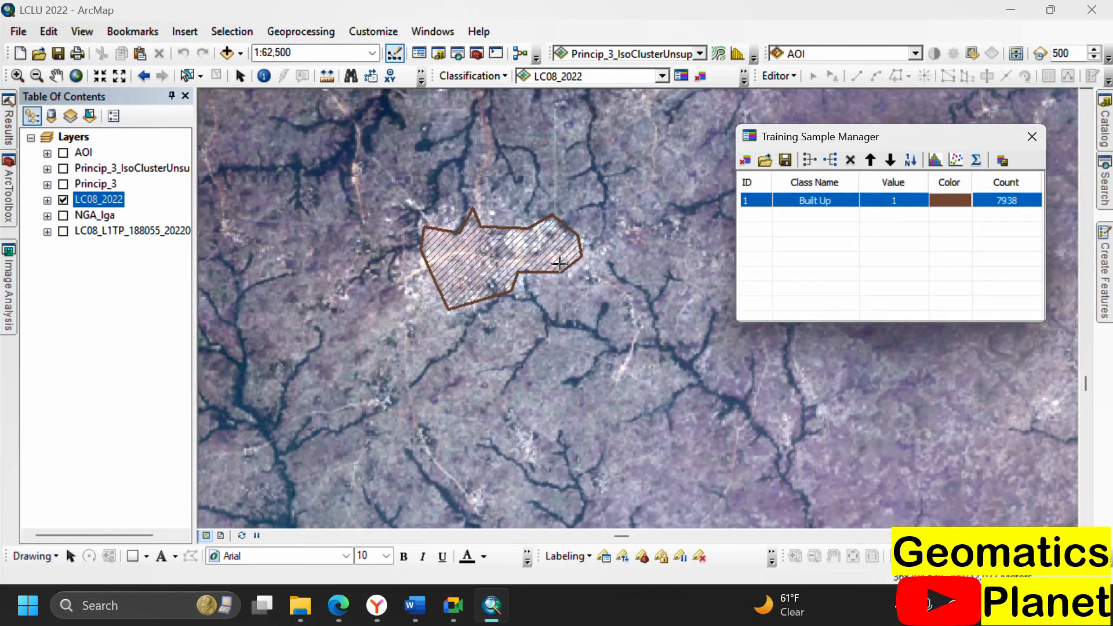
scroll(743, 356, "up", 5)
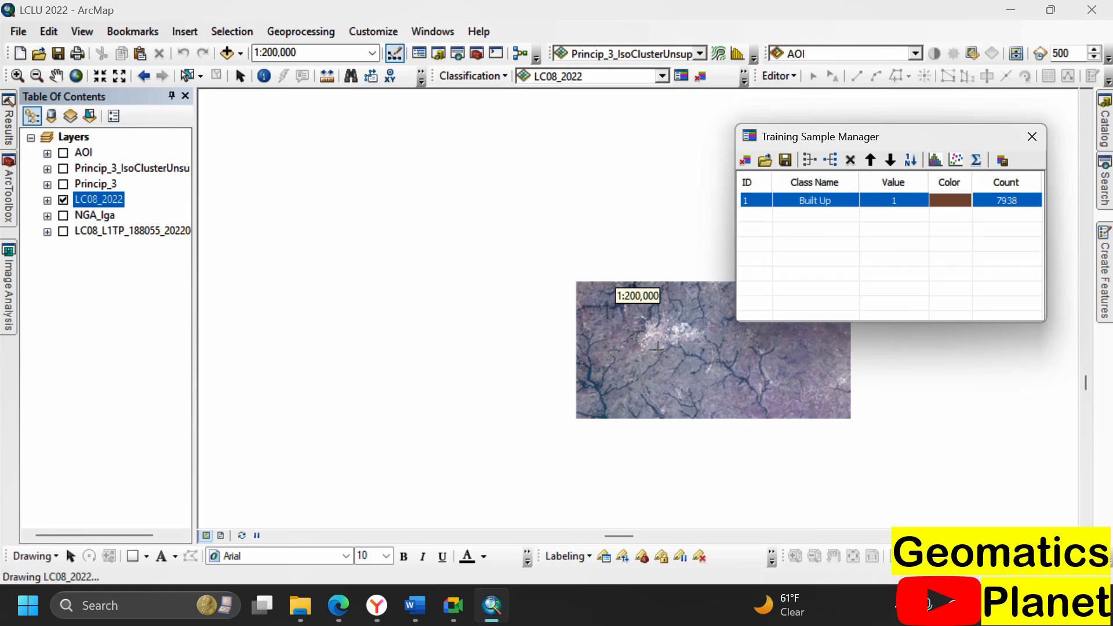
scroll(559, 287, "down", 6)
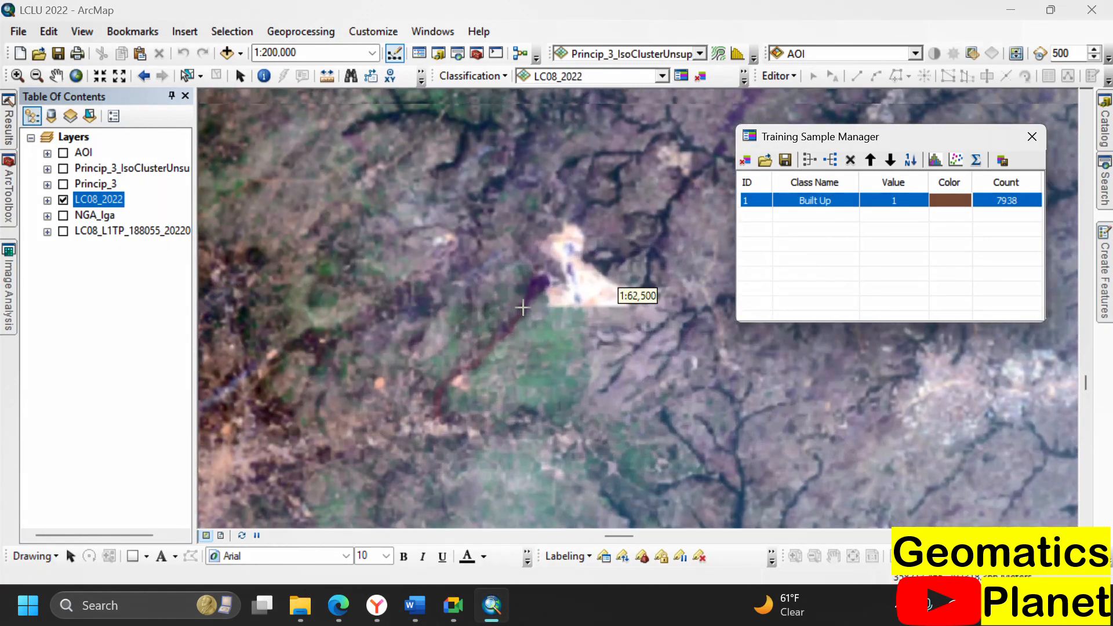
scroll(586, 348, "down", 2)
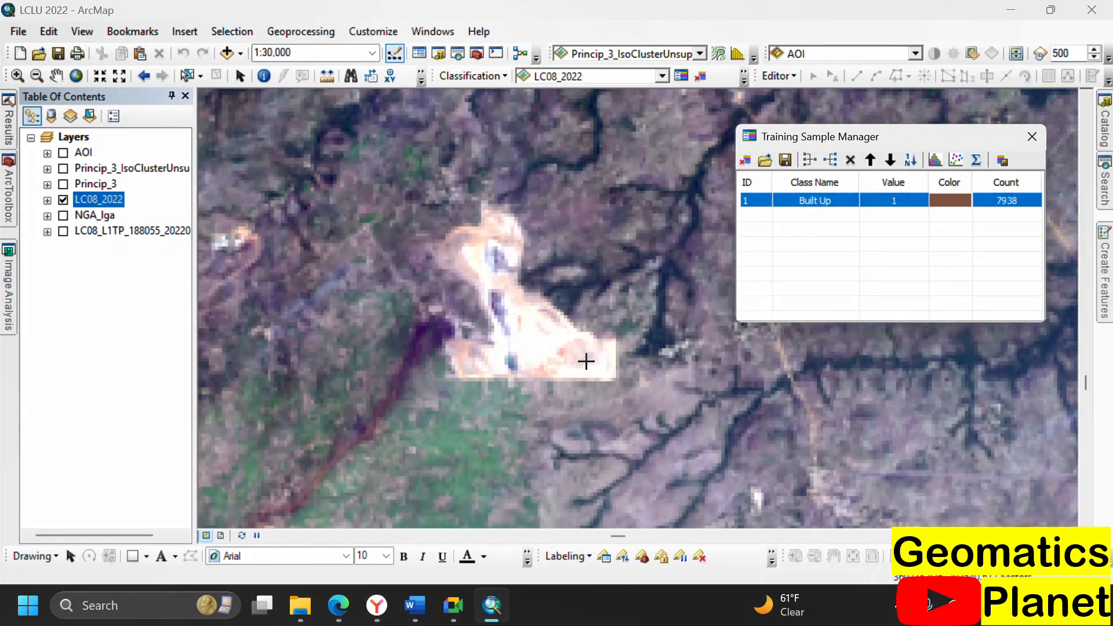
scroll(786, 394, "up", 3)
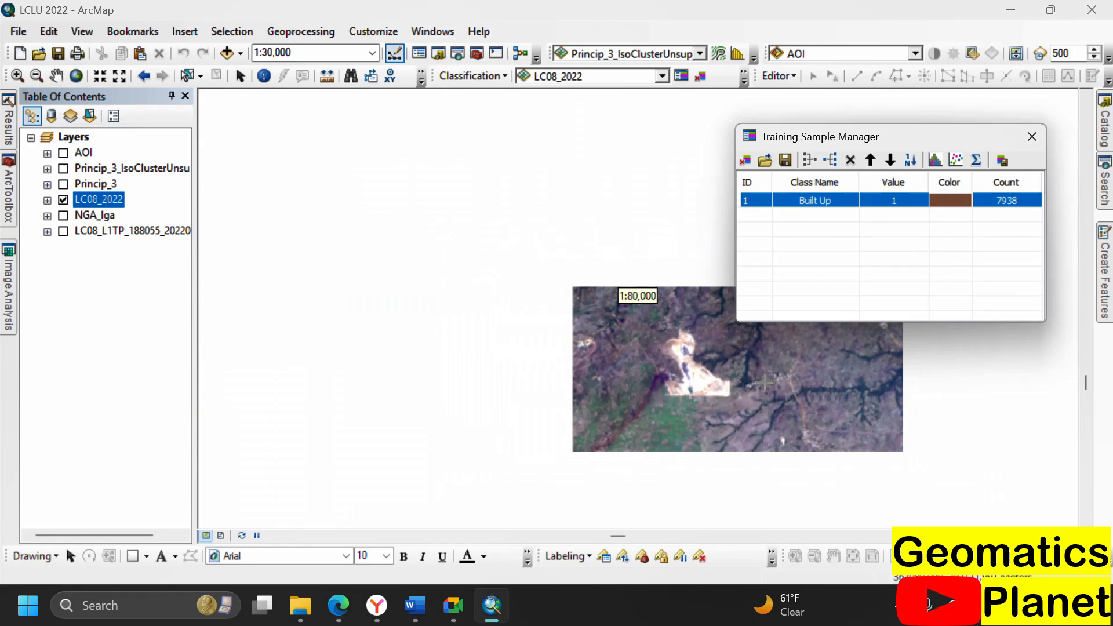
scroll(393, 186, "up", 4)
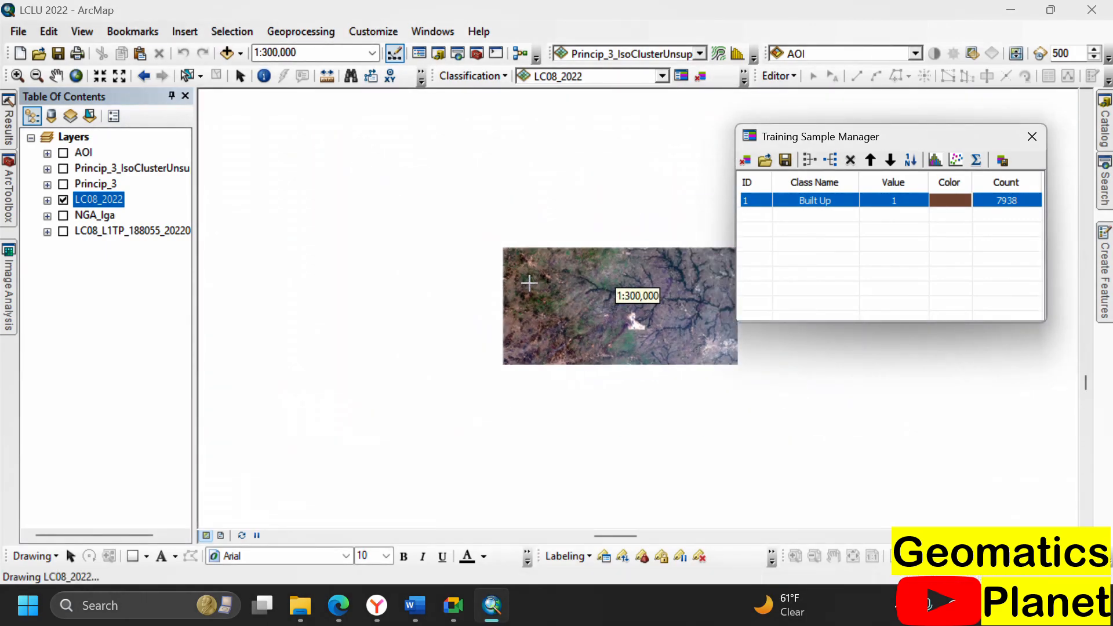
scroll(563, 317, "down", 2)
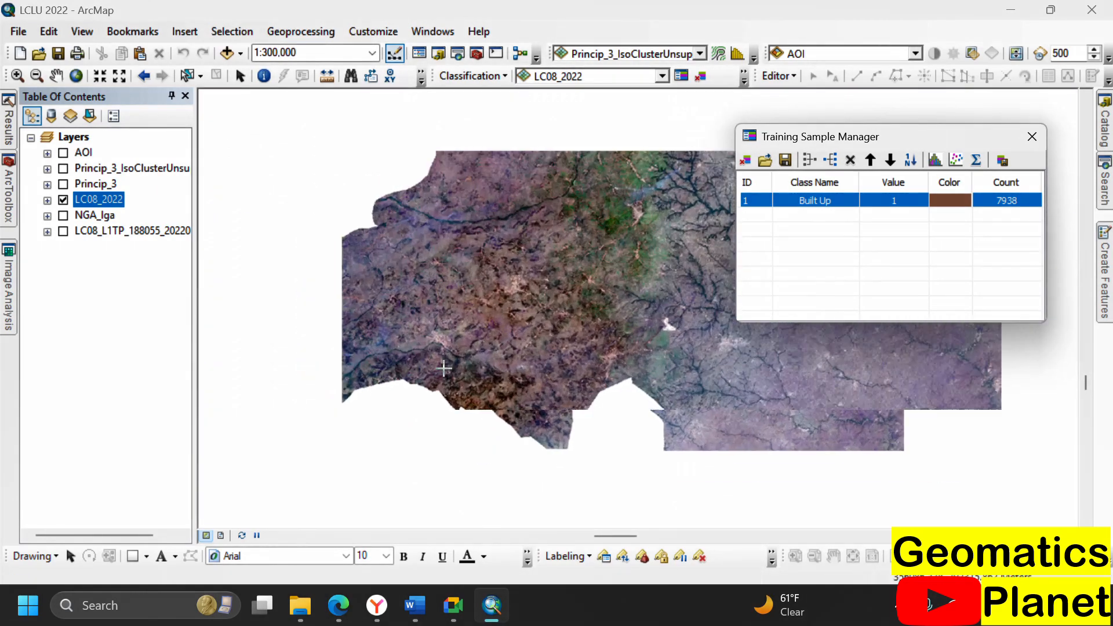
scroll(286, 330, "down", 4)
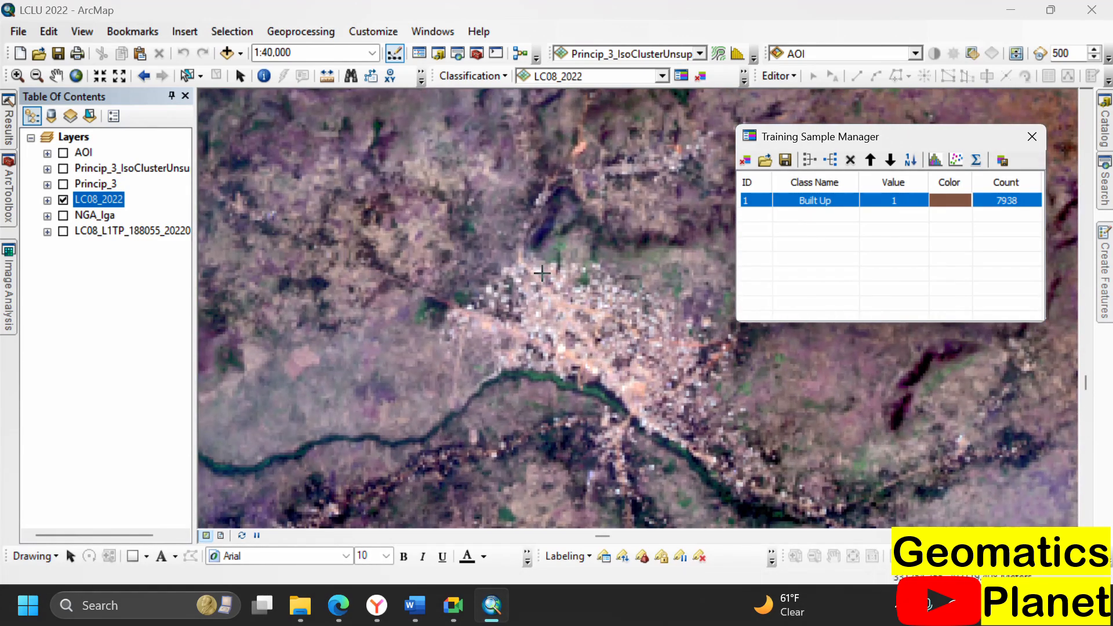
left_click(606, 280)
left_click(664, 312)
left_click(700, 364)
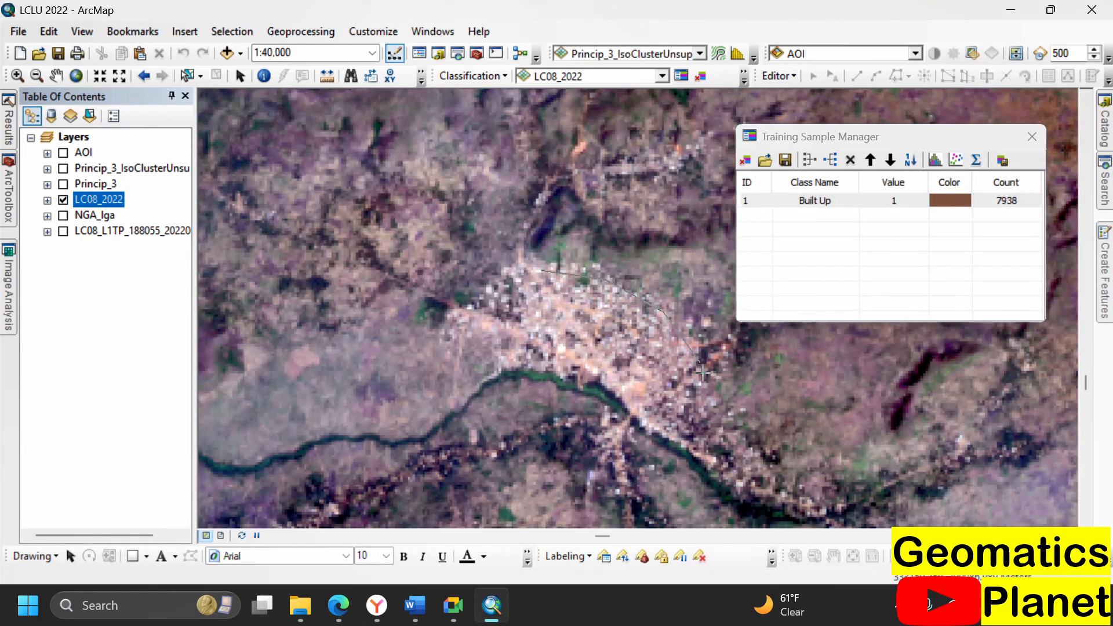
left_click(693, 393)
left_click(674, 404)
left_click(636, 401)
left_click(582, 365)
left_click(507, 326)
double_click(505, 270)
scroll(541, 336, "down", 2)
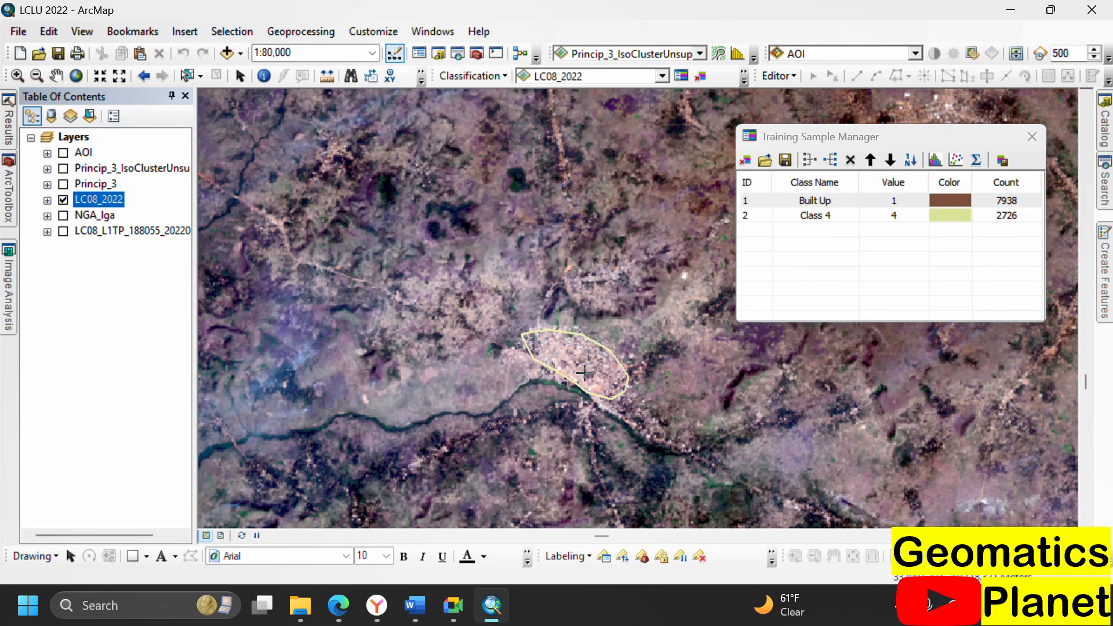
Merge the Class 4 sample into Built Up and set the merged class colour to red
double_click(803, 214)
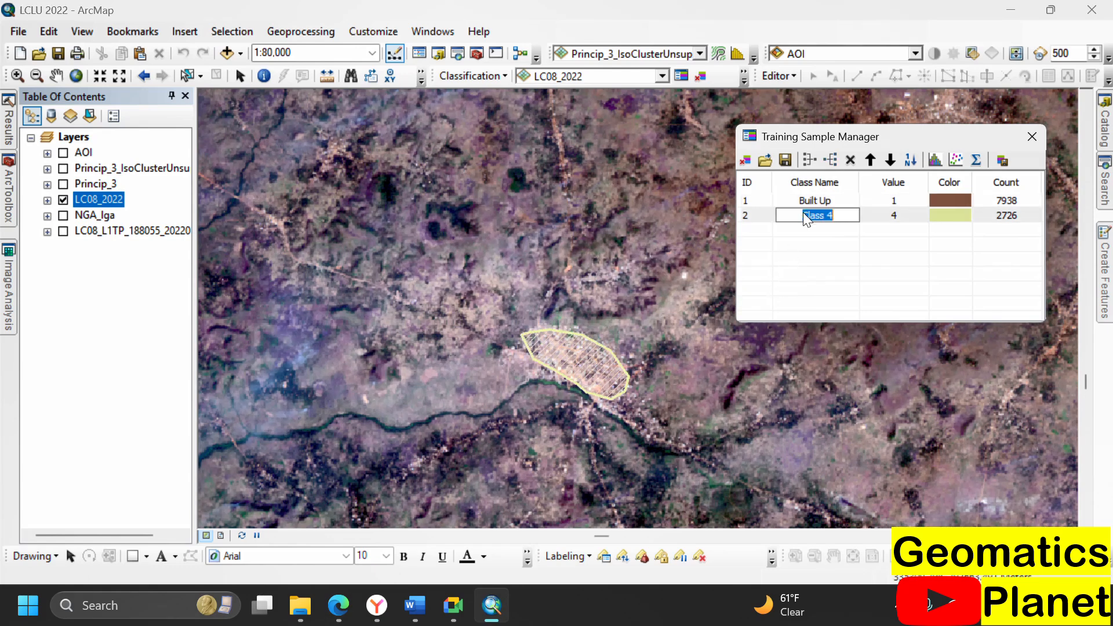
left_click(762, 218)
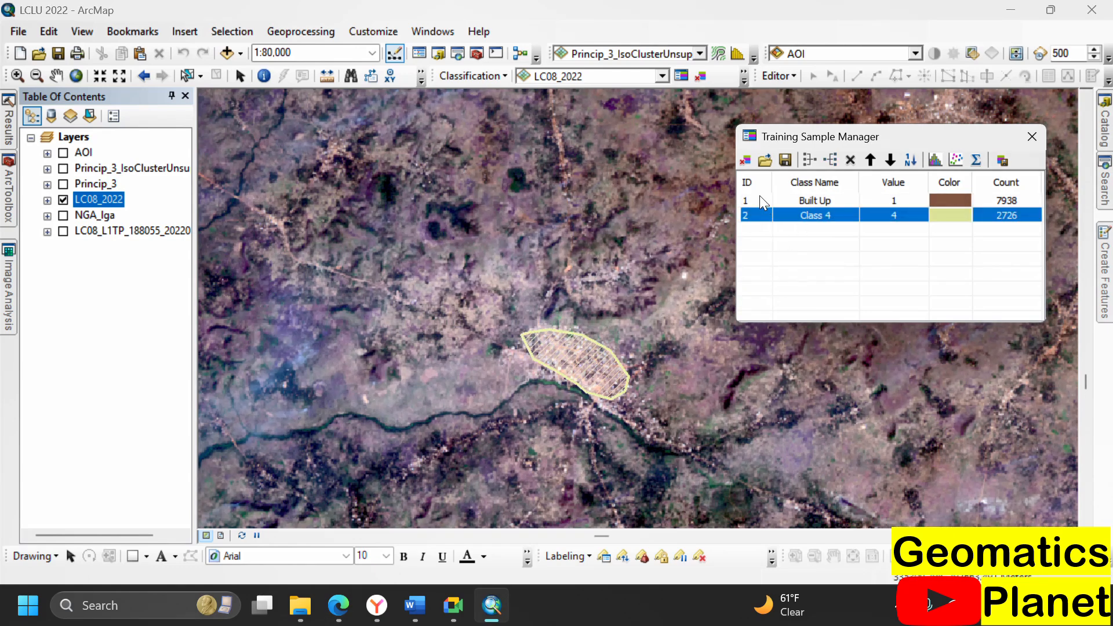
left_click(759, 197, "ctrl")
left_click(809, 160)
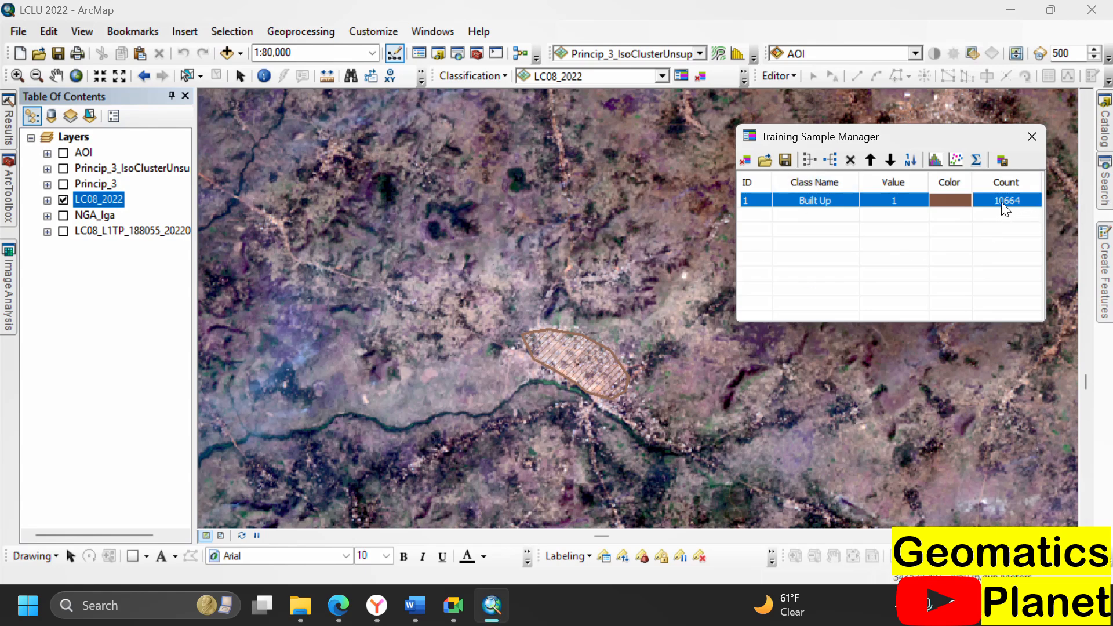
left_click(943, 202)
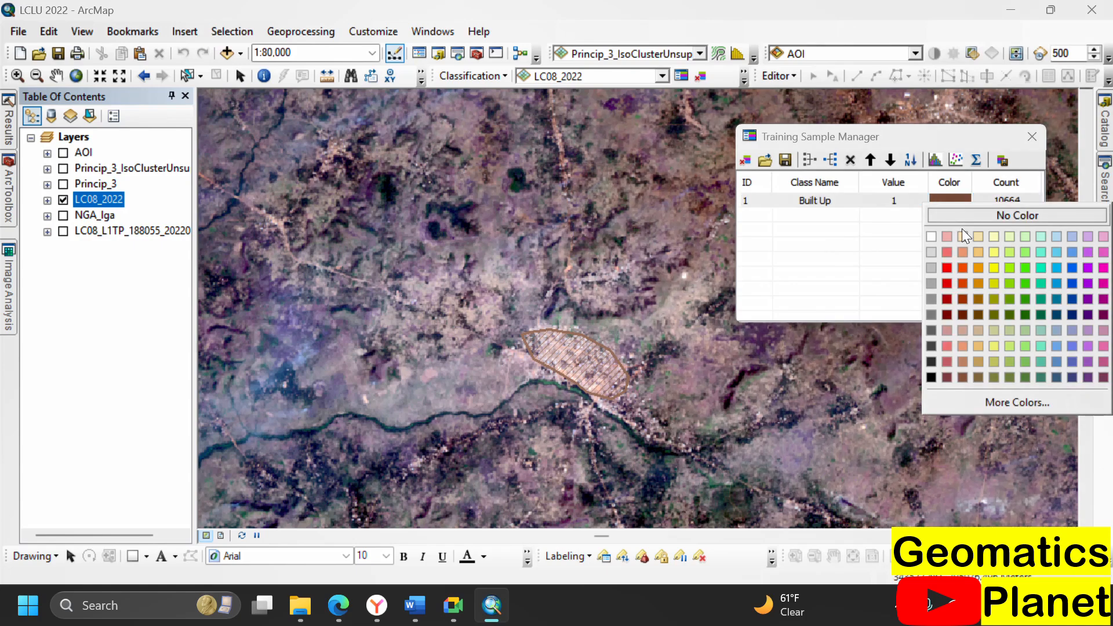
left_click(952, 277)
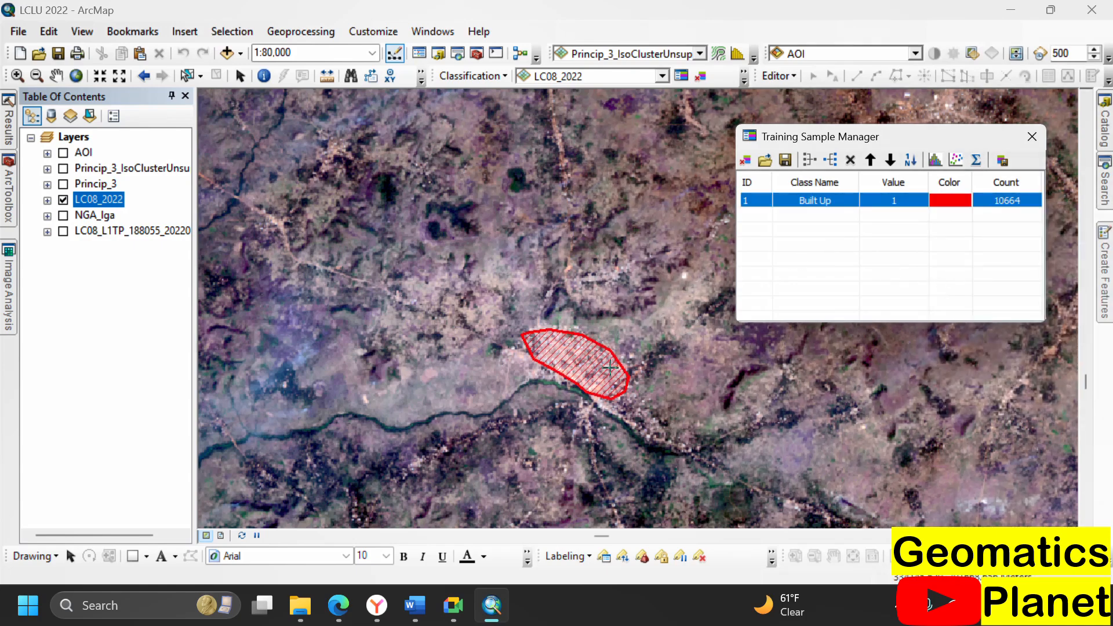
Draw a ten-sided polygon training sample over the purplish district on the south bank of the northeastern city's river at 1:30,000
scroll(548, 311, "up", 4)
scroll(595, 317, "up", 2)
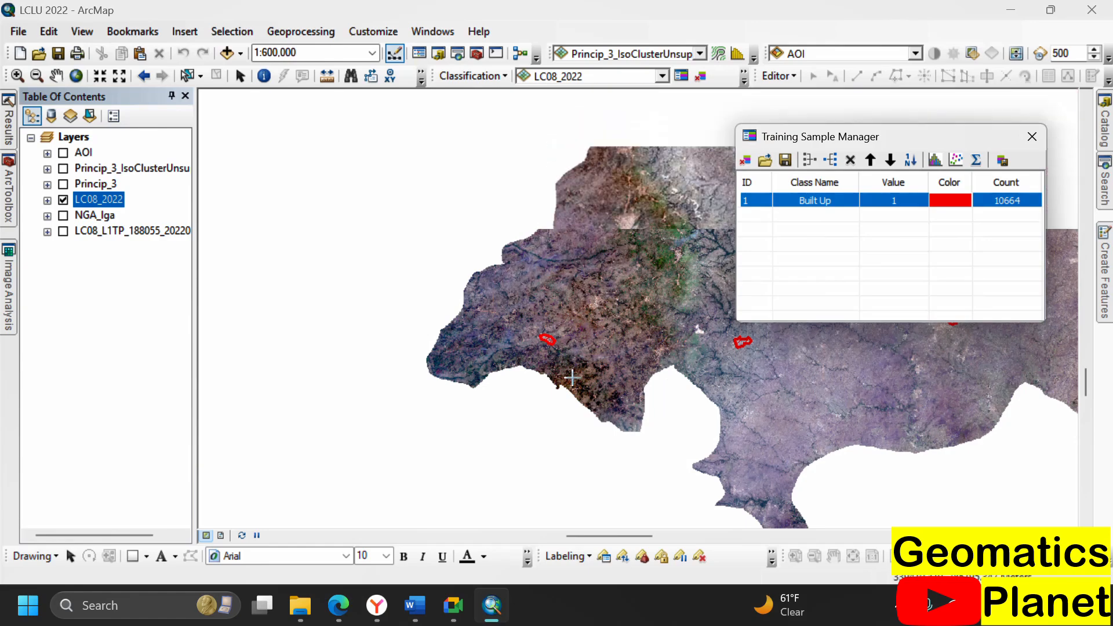
scroll(628, 382, "up", 3)
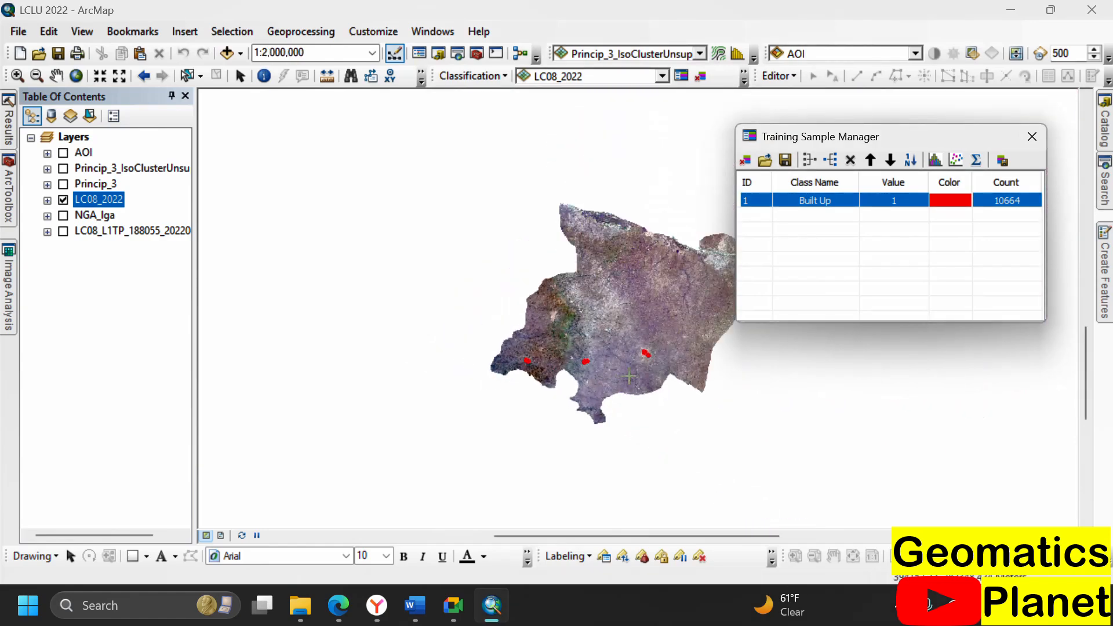
scroll(596, 302, "down", 2)
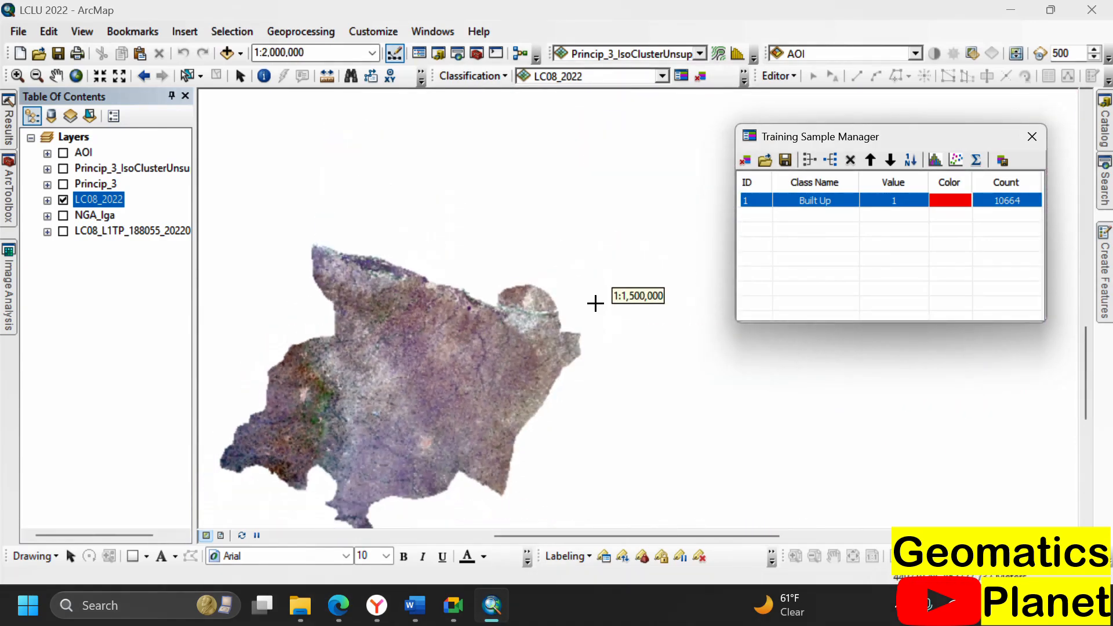
scroll(638, 290, "down", 4)
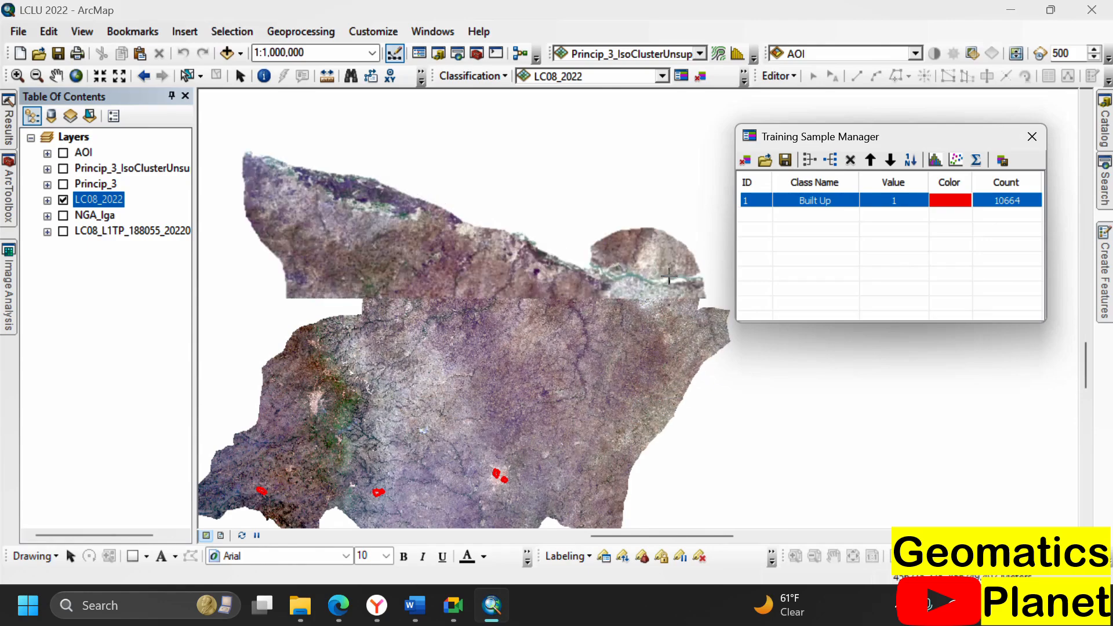
scroll(643, 287, "down", 3)
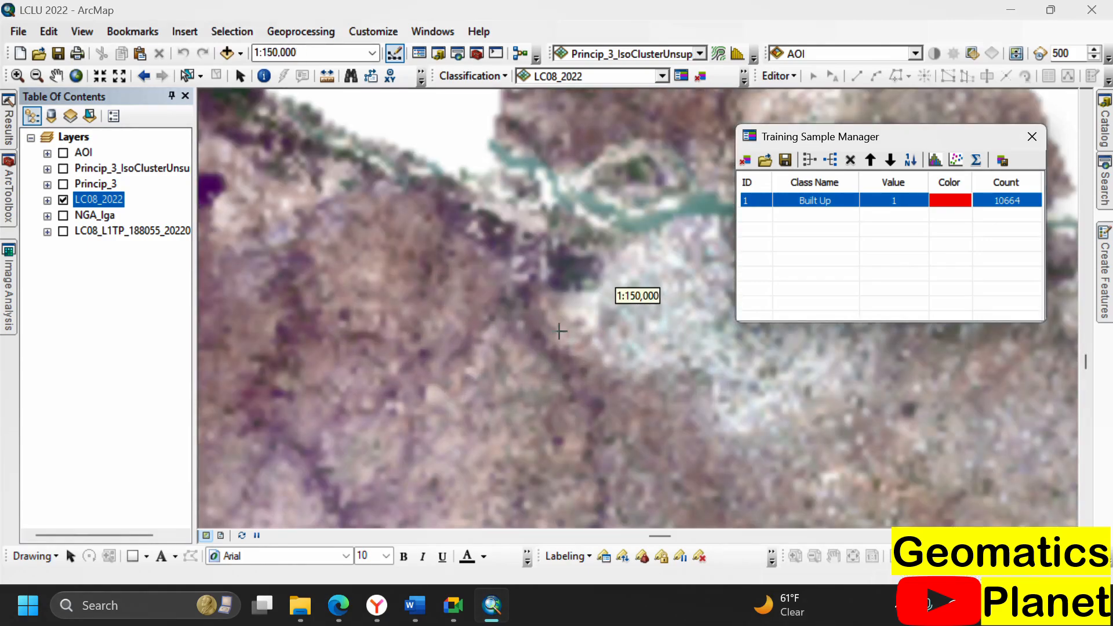
scroll(637, 293, "up", 1)
scroll(637, 293, "down", 3)
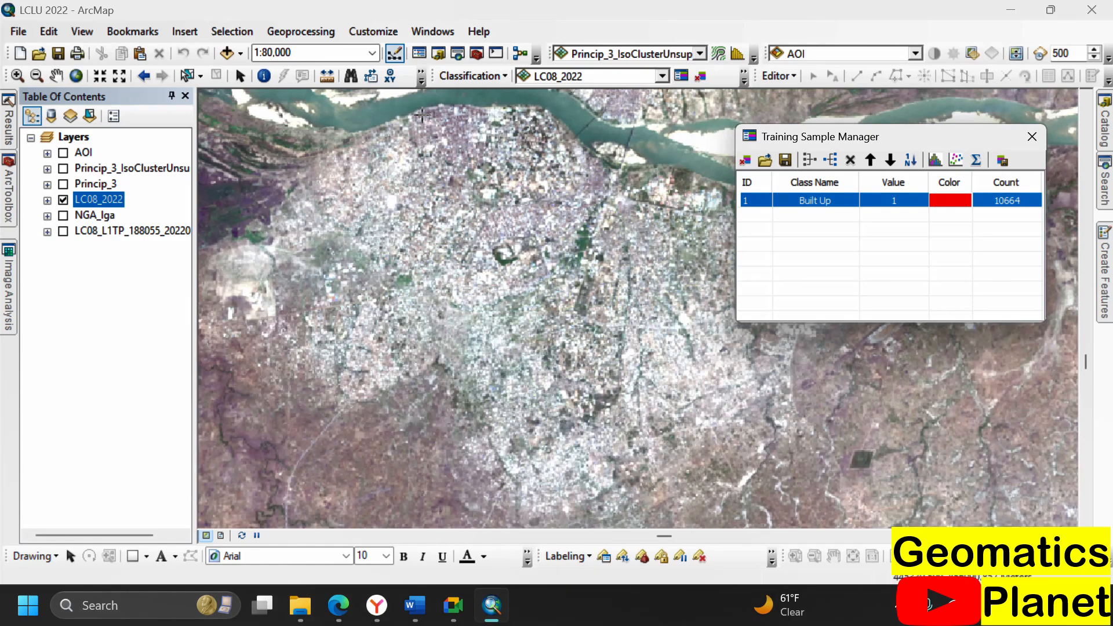
scroll(426, 118, "down", 3)
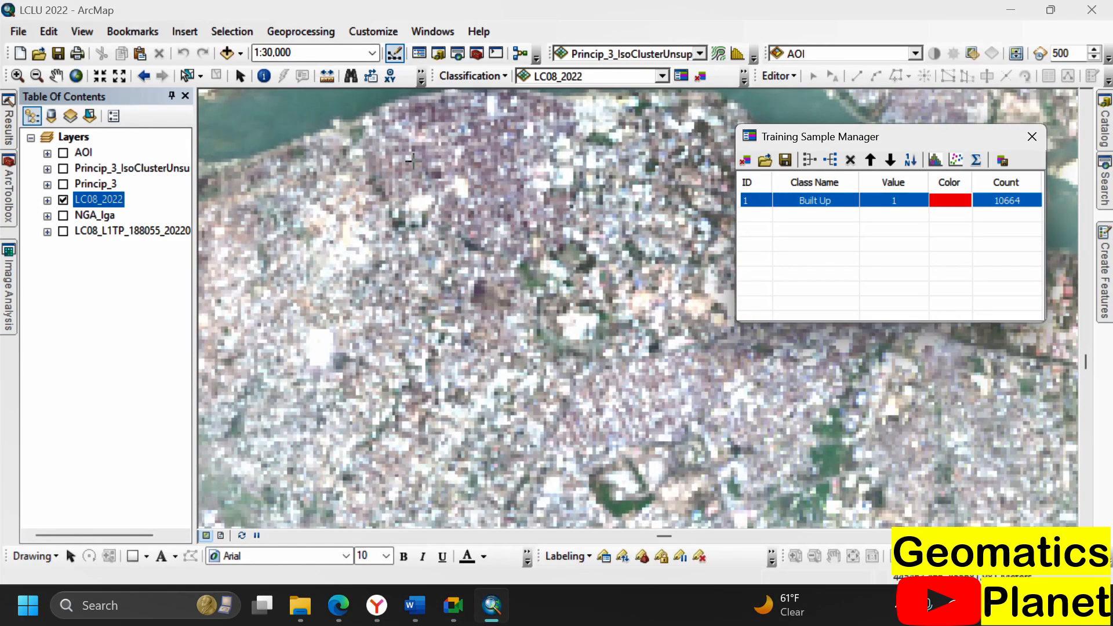
left_click(379, 122)
left_click(452, 101)
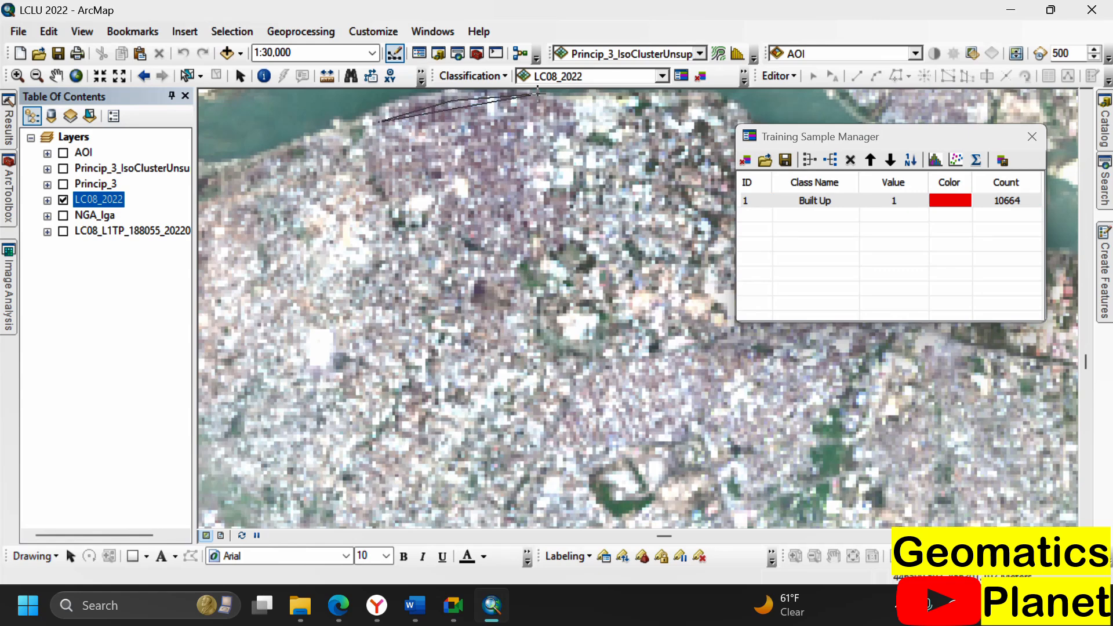
left_click(548, 99)
left_click(586, 126)
left_click(567, 170)
left_click(564, 227)
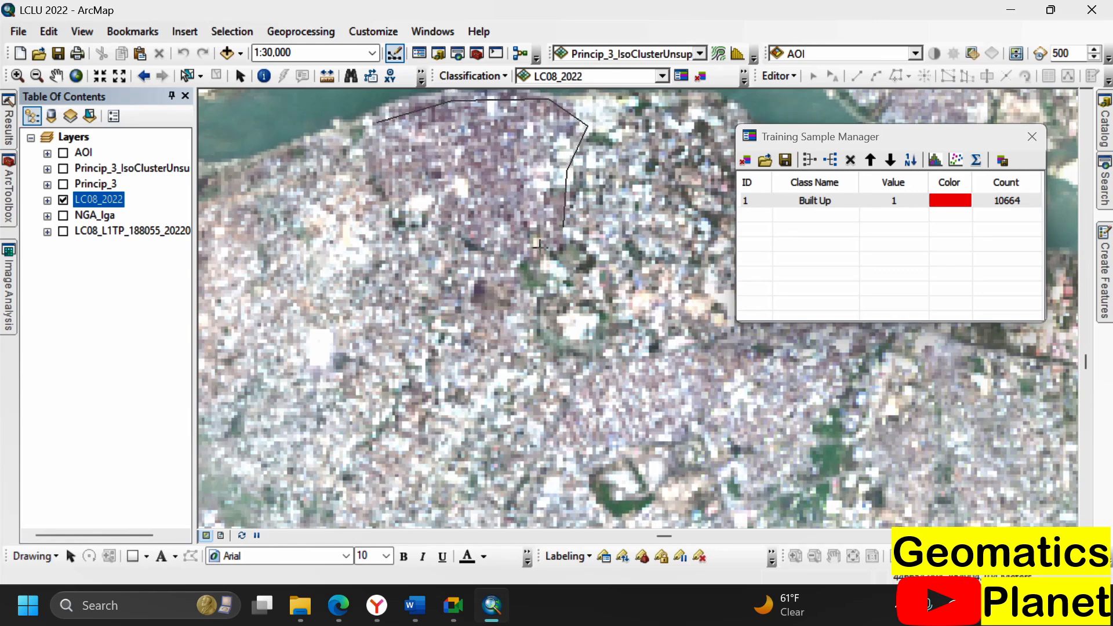
left_click(533, 249)
left_click(485, 240)
left_click(438, 219)
double_click(394, 176)
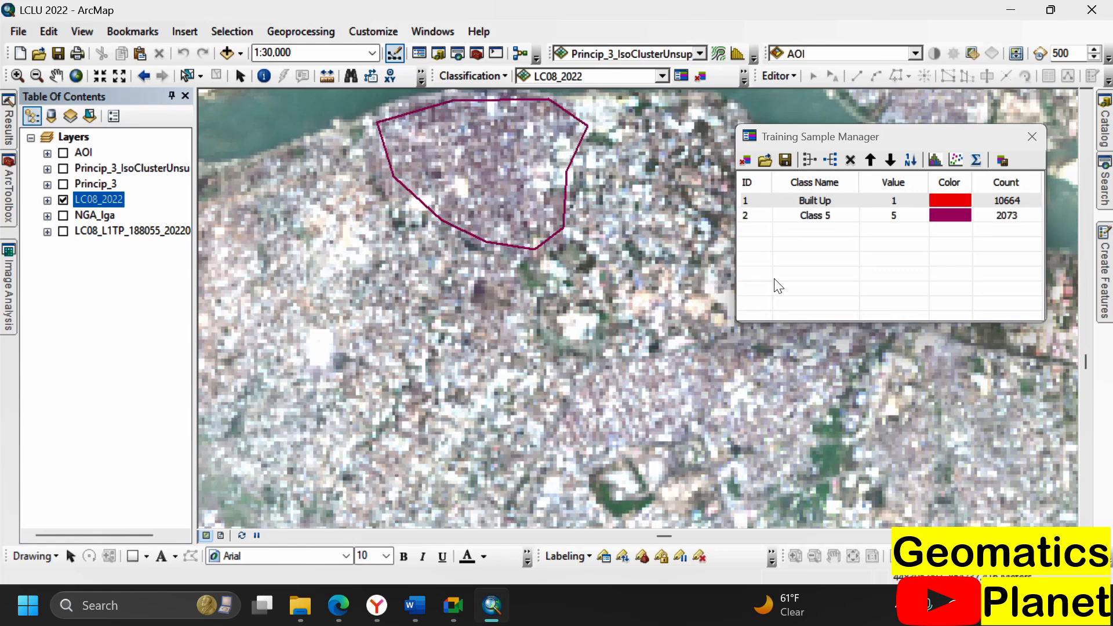
Draw a seven-sided polygon training sample, tapering to a point in the west, over the dense built-up area southeast of the riverside sample
left_click(590, 381)
left_click(661, 352)
left_click(831, 359)
left_click(858, 438)
left_click(707, 468)
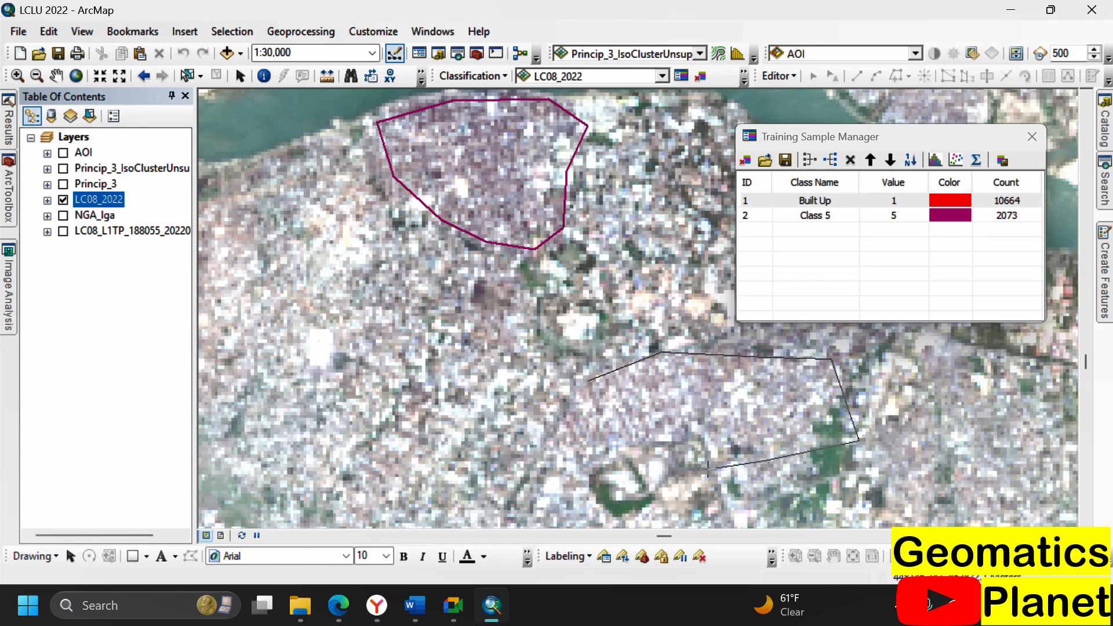
double_click(451, 412)
Draw an eight-sided polygon training sample over the bright urban area around the white block, southwest of the riverside sample
left_click(346, 226)
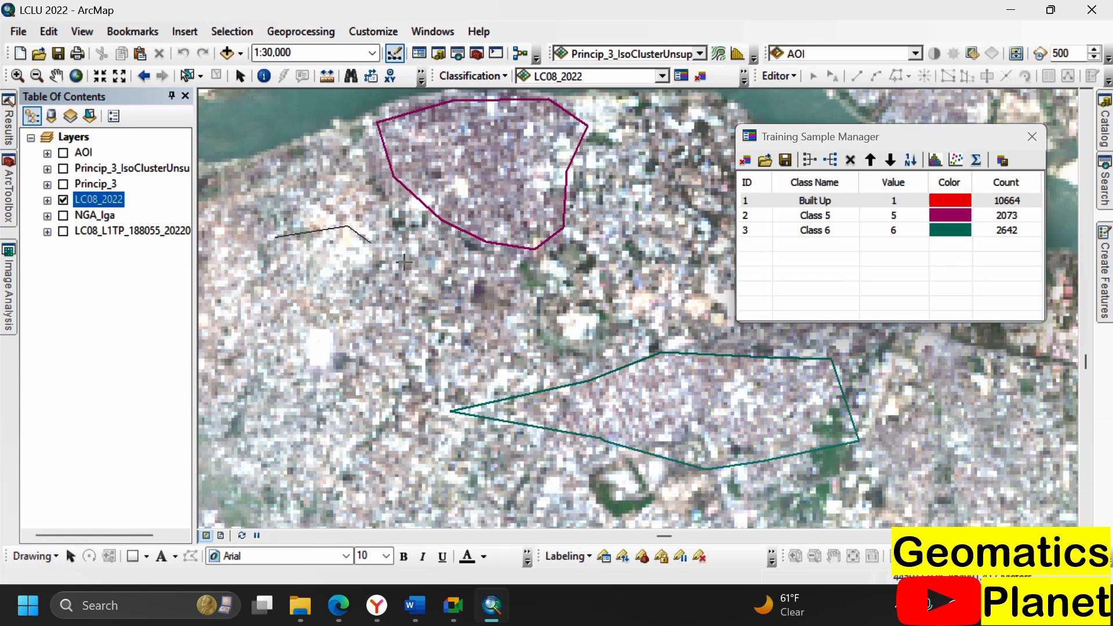
left_click(423, 267)
left_click(486, 361)
left_click(425, 393)
left_click(364, 459)
left_click(249, 430)
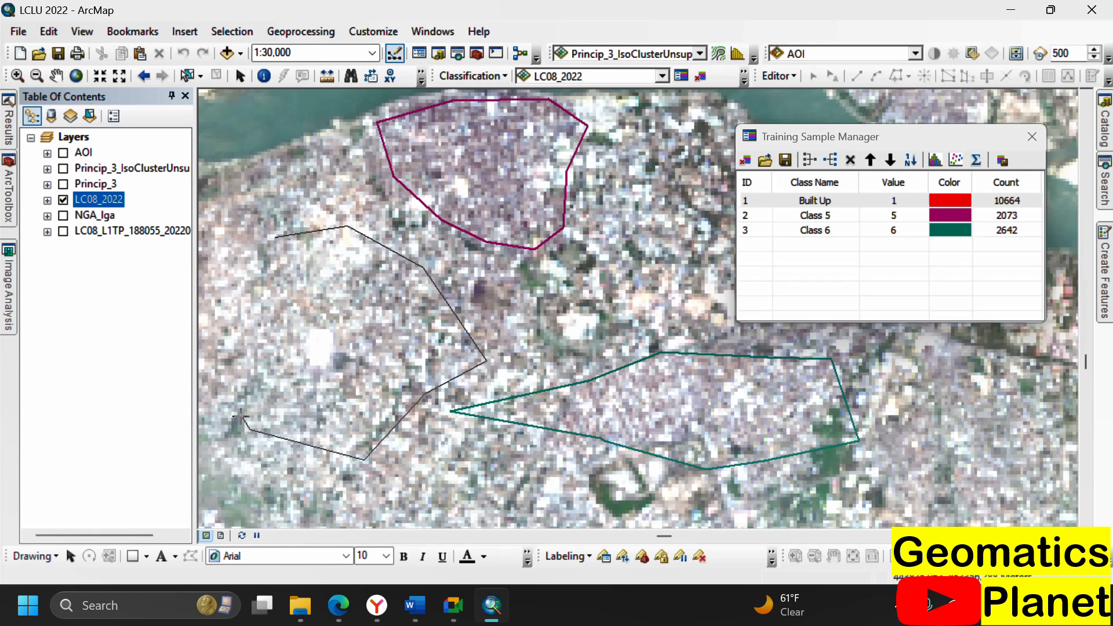
double_click(214, 363)
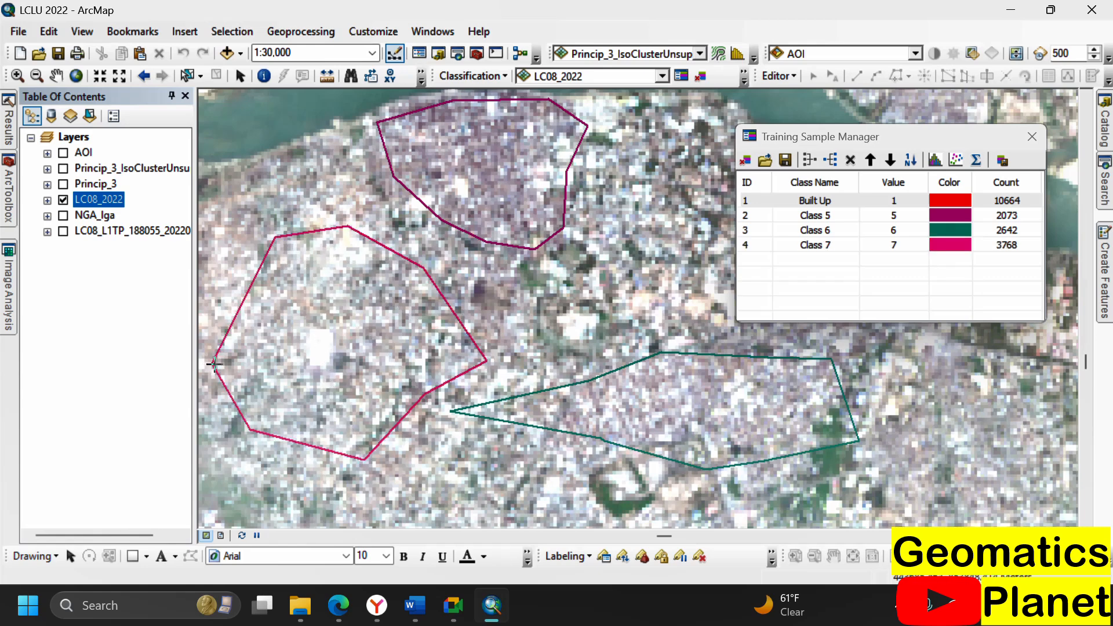
Merge the Class 5, Class 6 and Class 7 training samples into the Built Up class
double_click(798, 200)
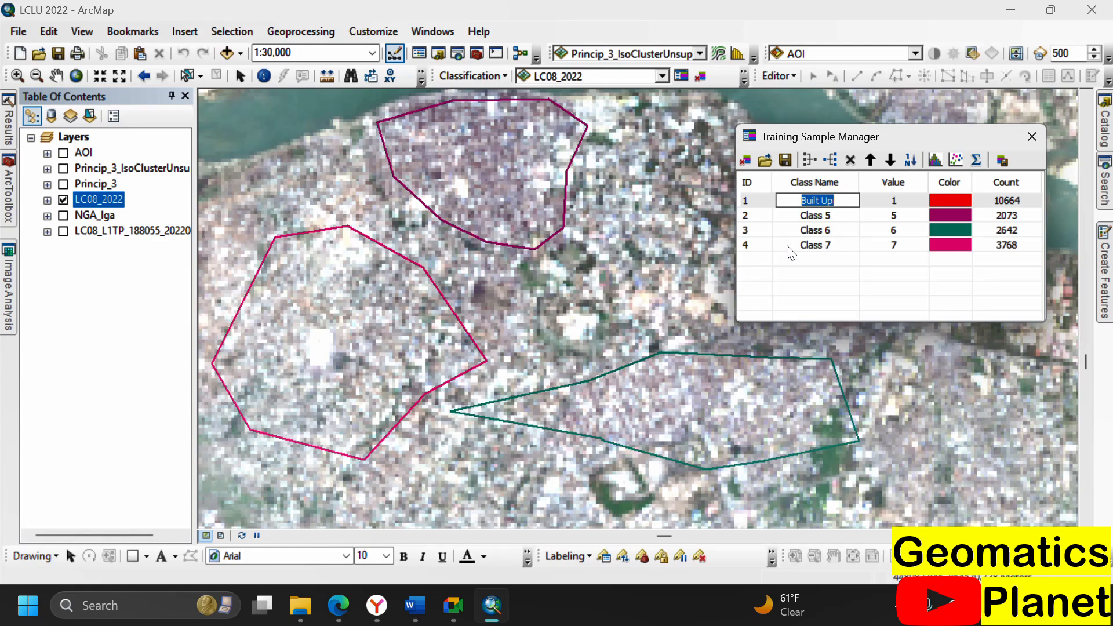
key("Return")
left_click(751, 246, "shift")
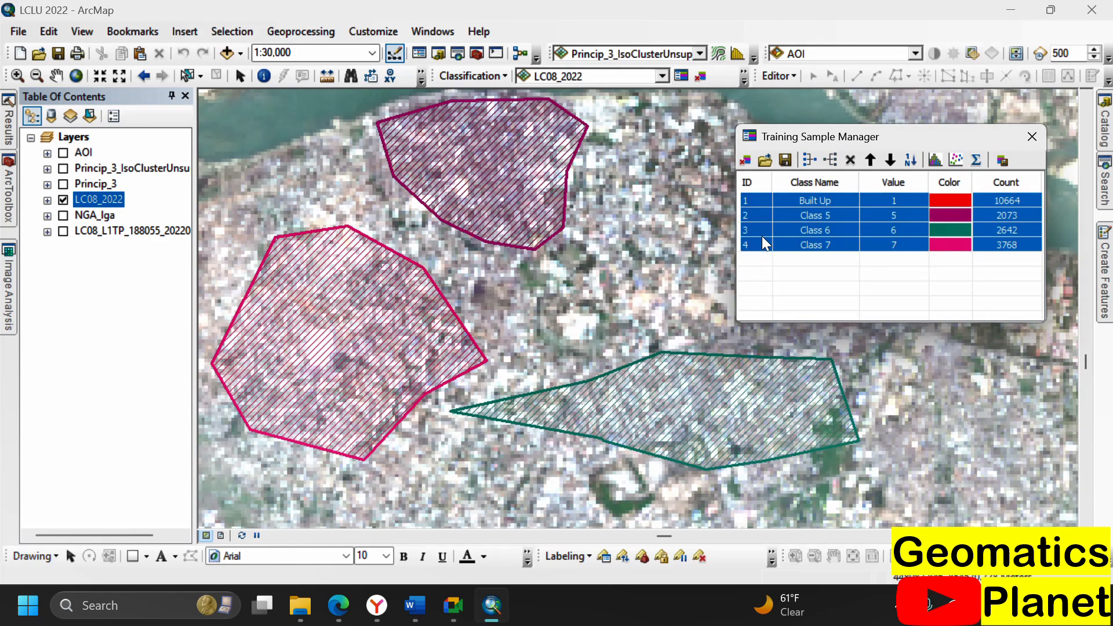
left_click(807, 160)
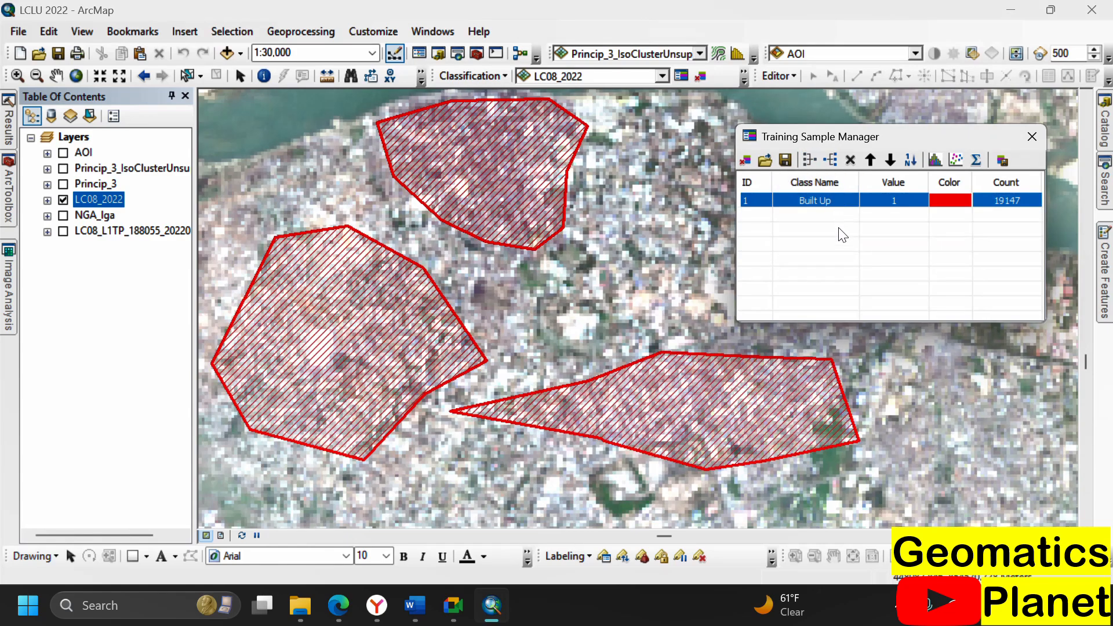
Draw a polygon training sample at 1:20,000 over the diagonal river bend beside the city, spanning the western of the two bridges
scroll(630, 282, "up", 10)
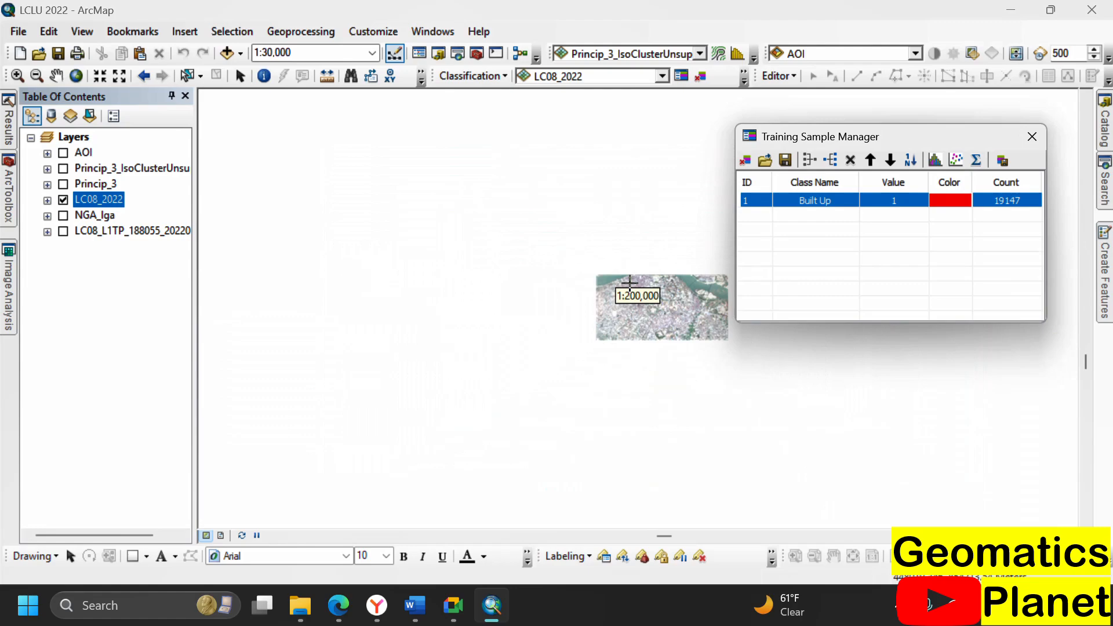
scroll(620, 282, "down", 5)
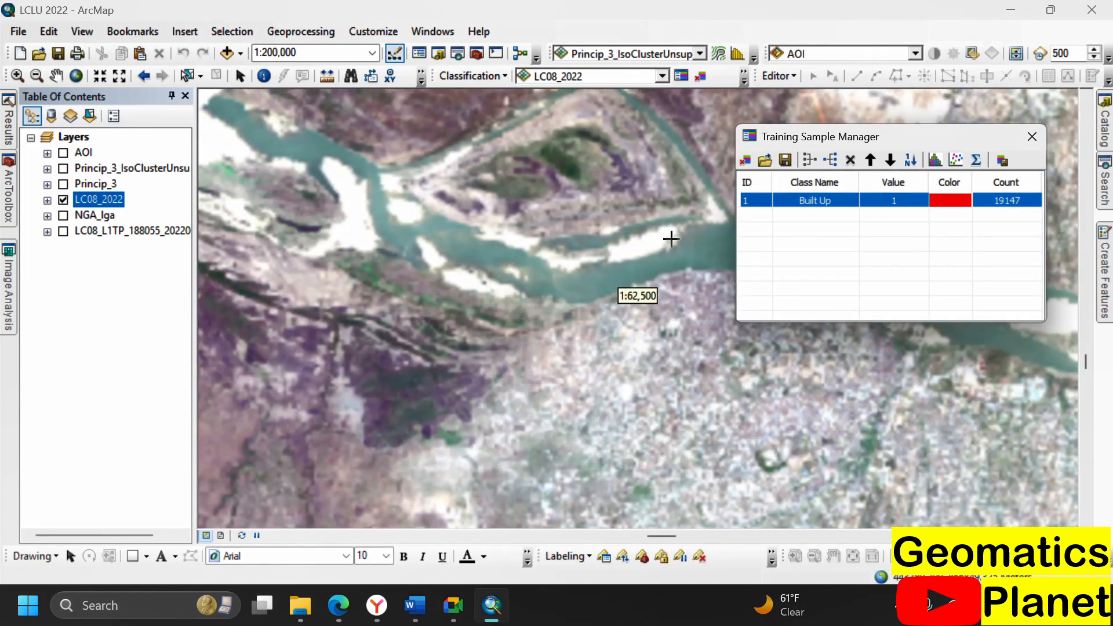
scroll(676, 239, "down", 4)
scroll(319, 271, "up", 4)
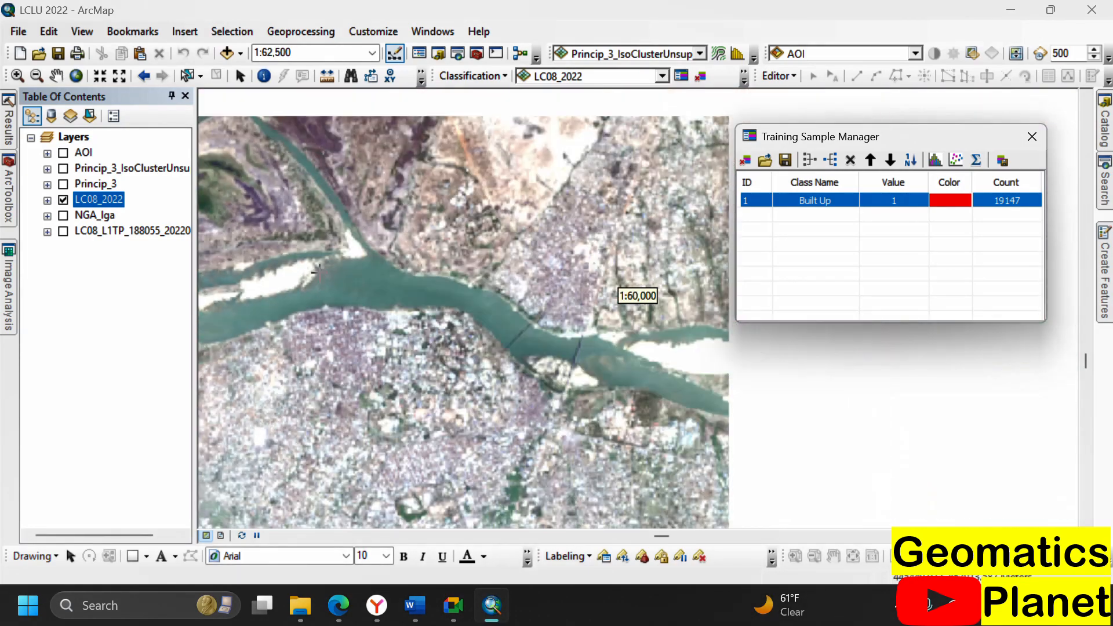
scroll(466, 336, "down", 5)
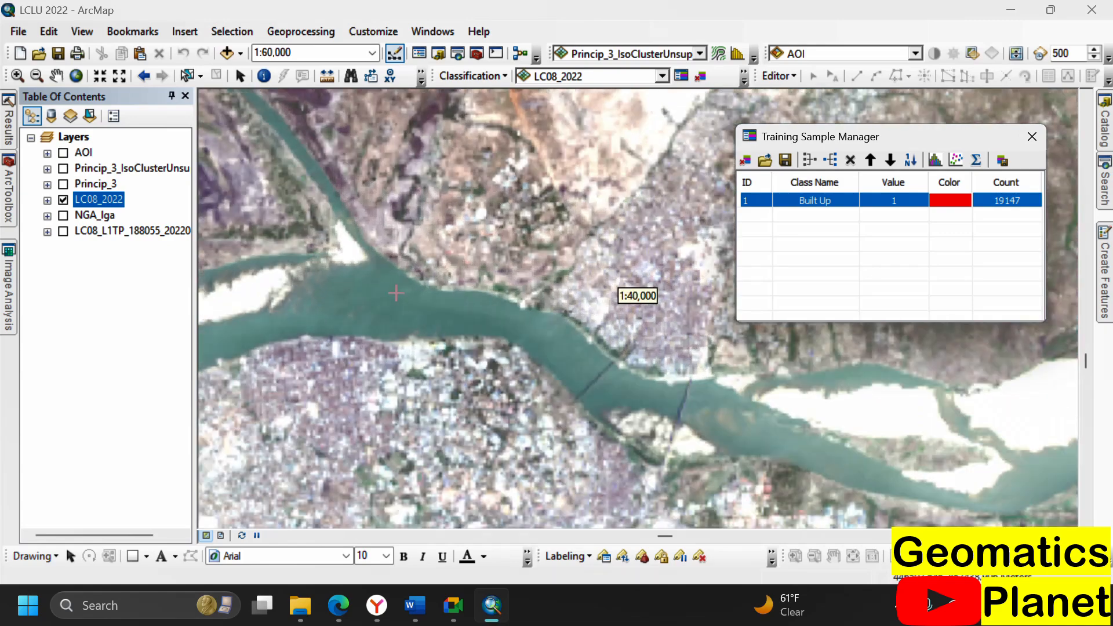
scroll(542, 335, "down", 1)
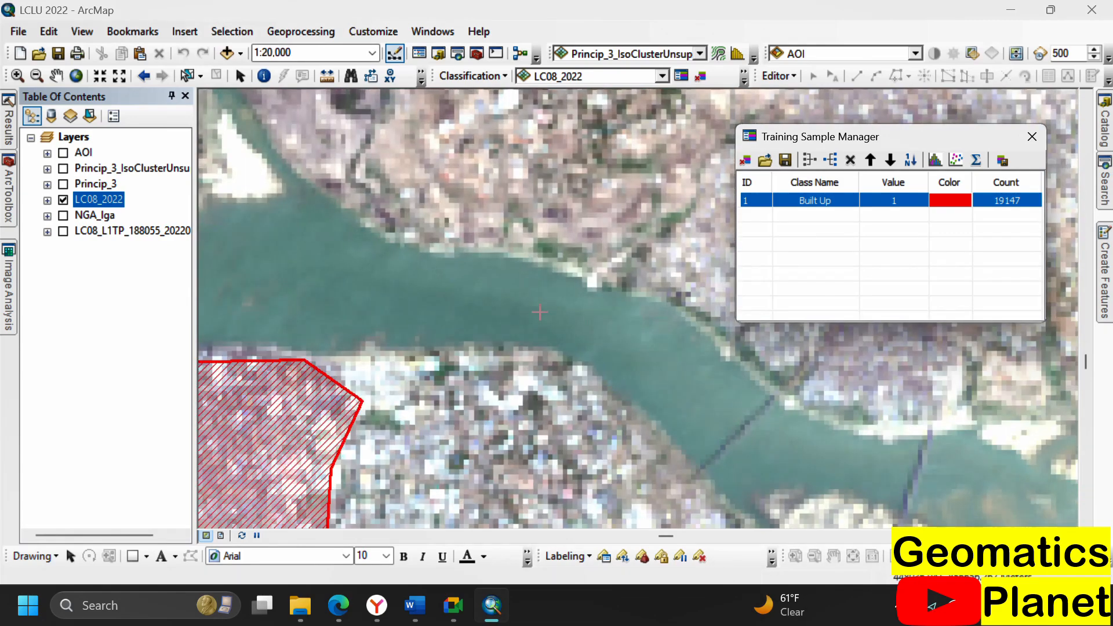
left_click(668, 307)
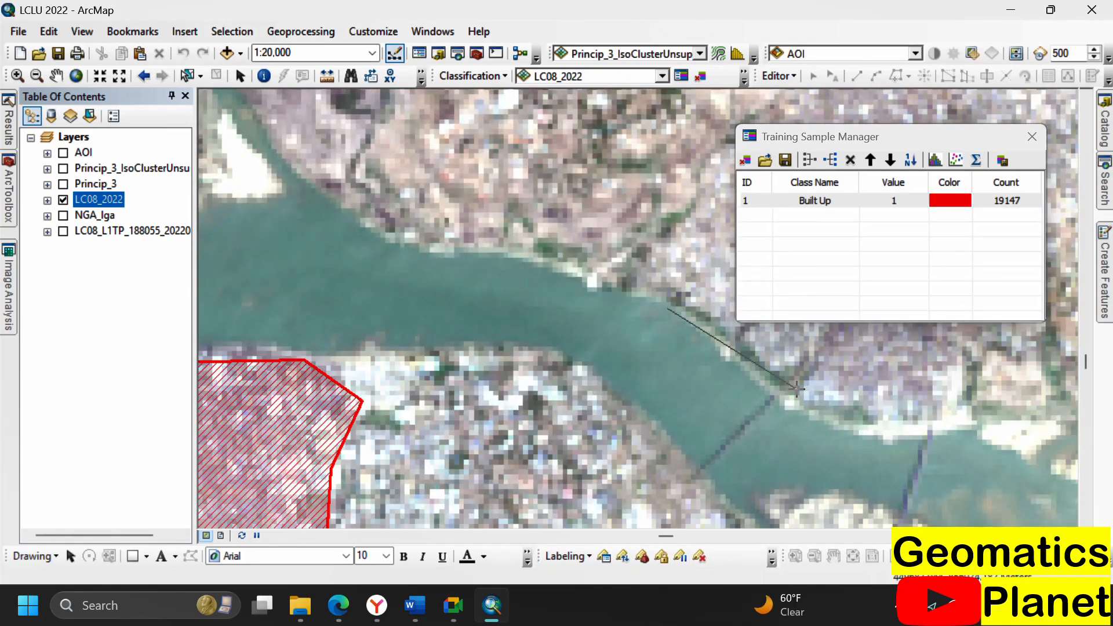
left_click(827, 436)
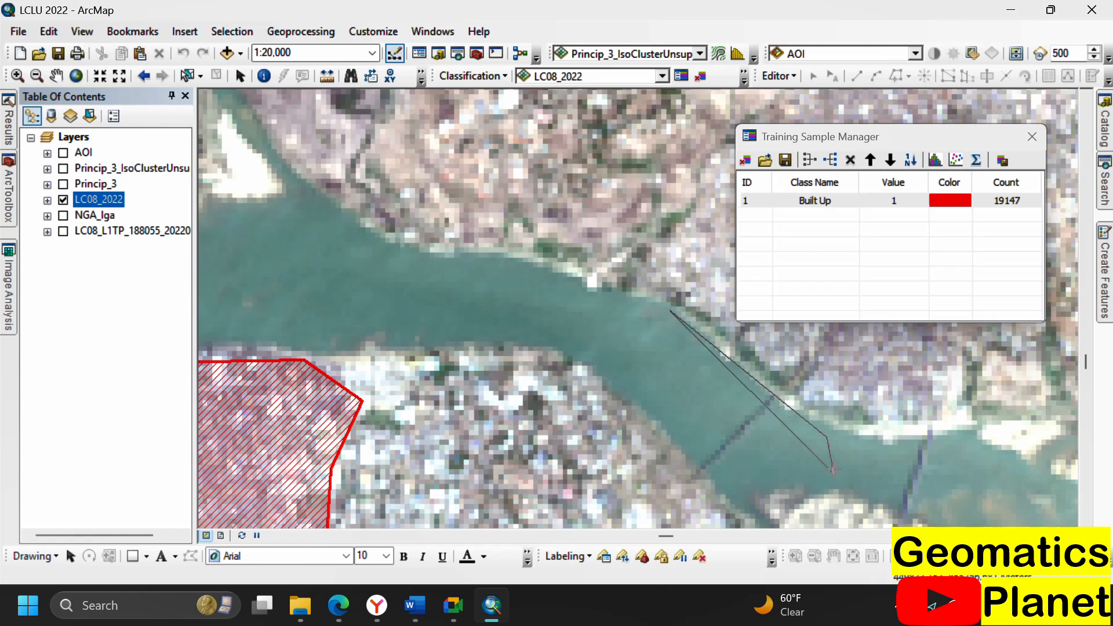
left_click(829, 480)
left_click(785, 482)
left_click(733, 504)
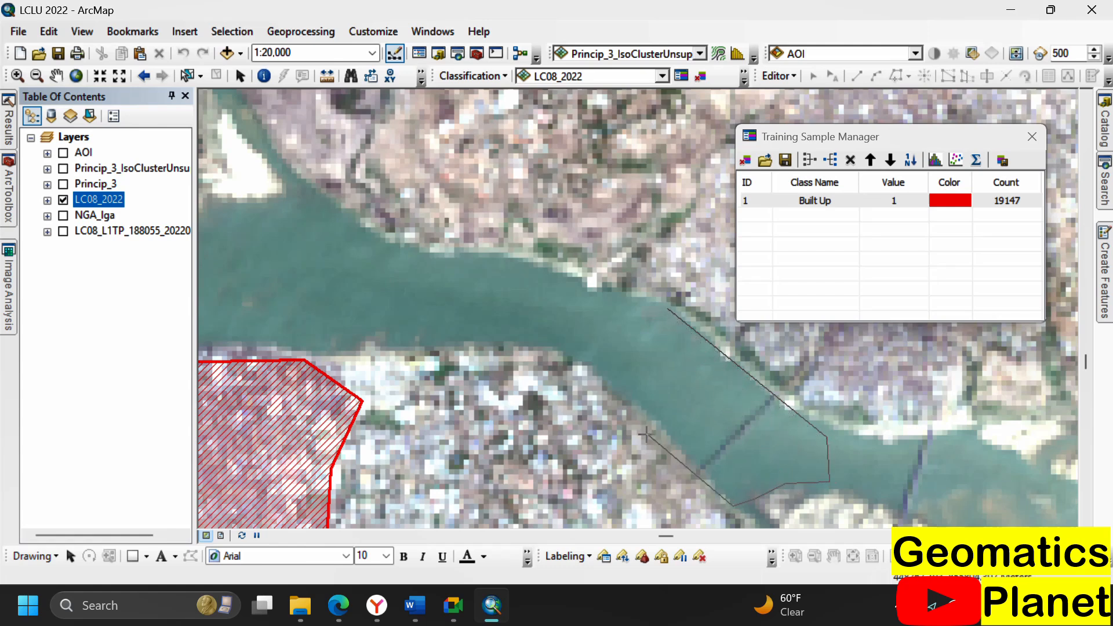
left_click(597, 369)
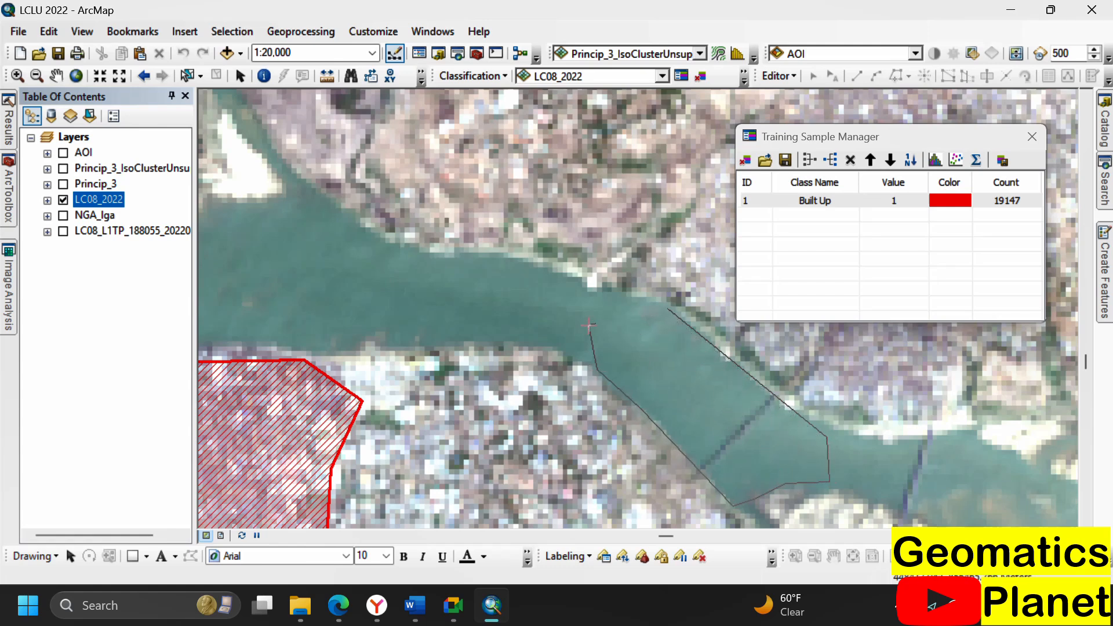
double_click(627, 294)
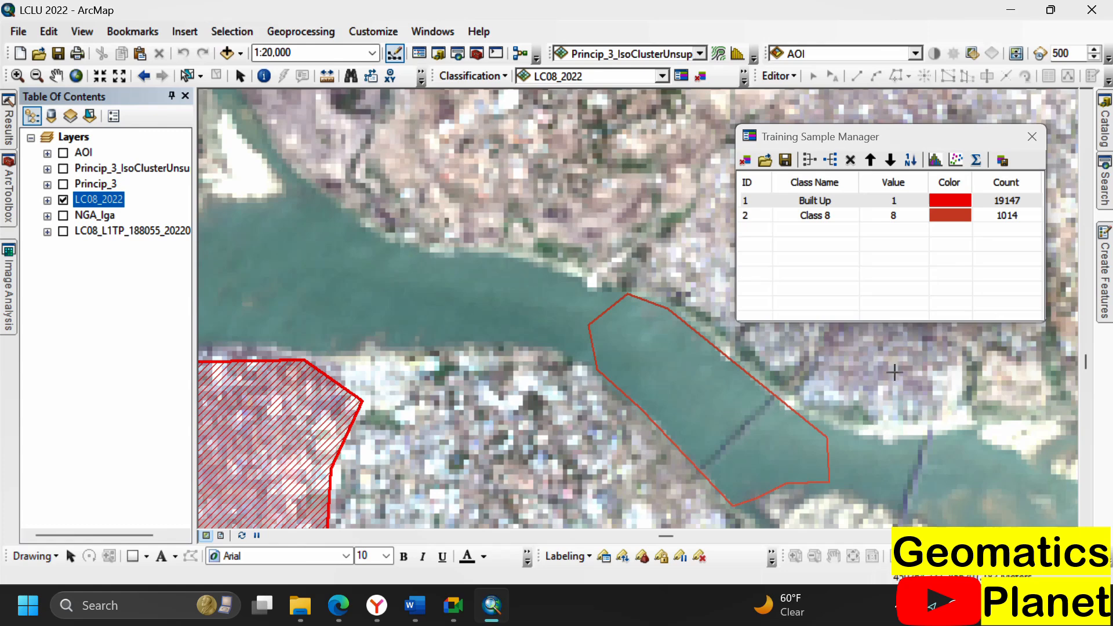
Draw a polygon training sample at 1:25,000 over the wide river reach just west of the bridge sample, down from the white sandbar's tip
scroll(894, 372, "up", 1)
left_click(404, 234)
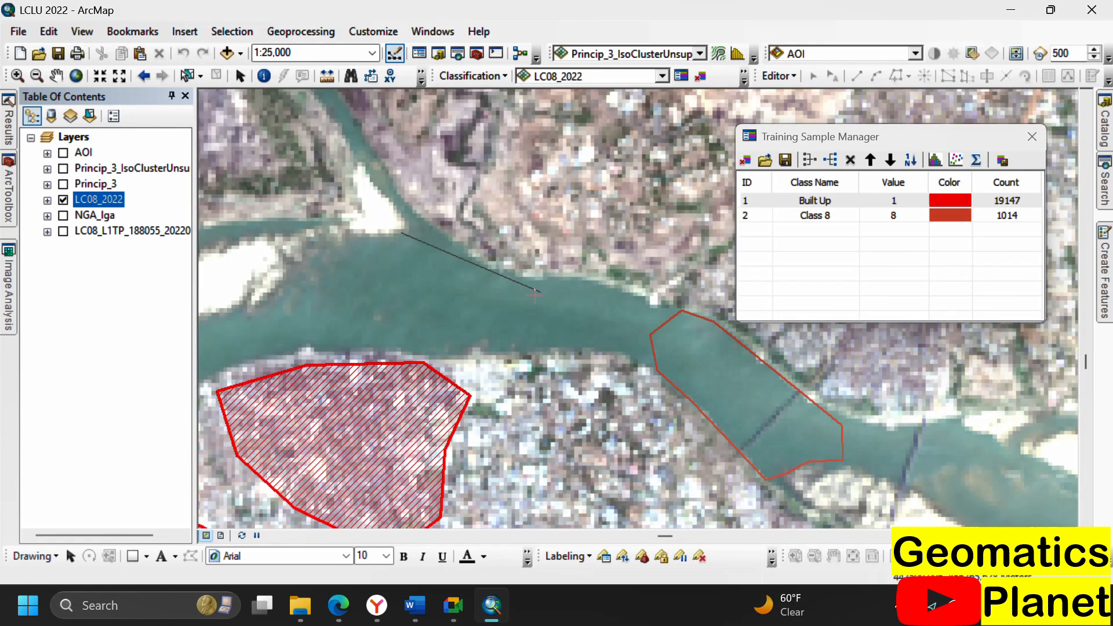
left_click(538, 283)
left_click(614, 286)
left_click(637, 334)
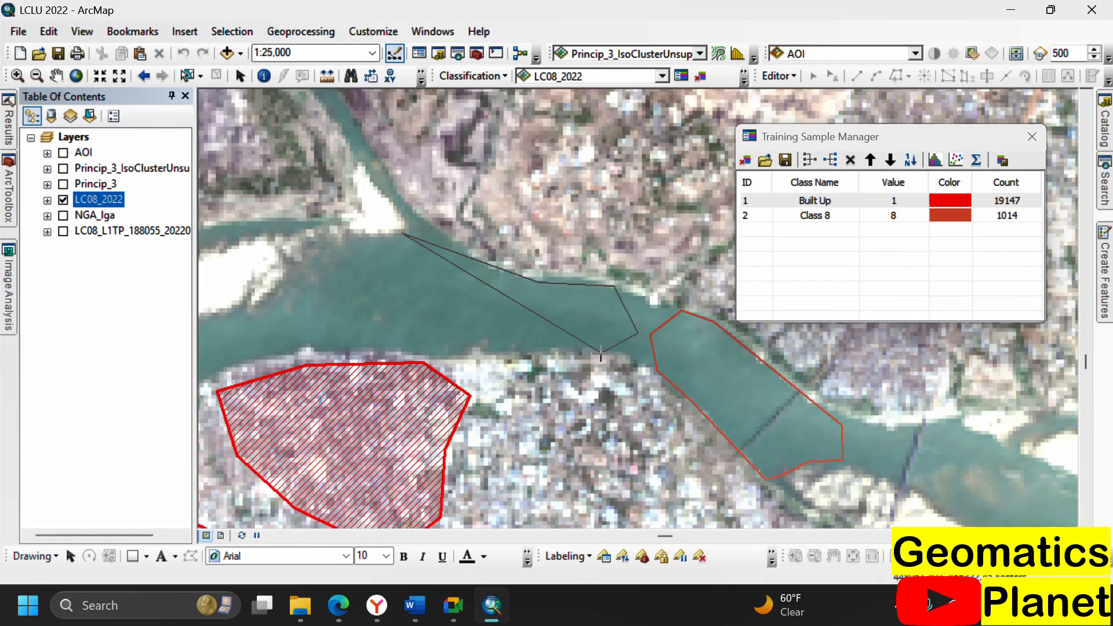
left_click(600, 352)
left_click(490, 335)
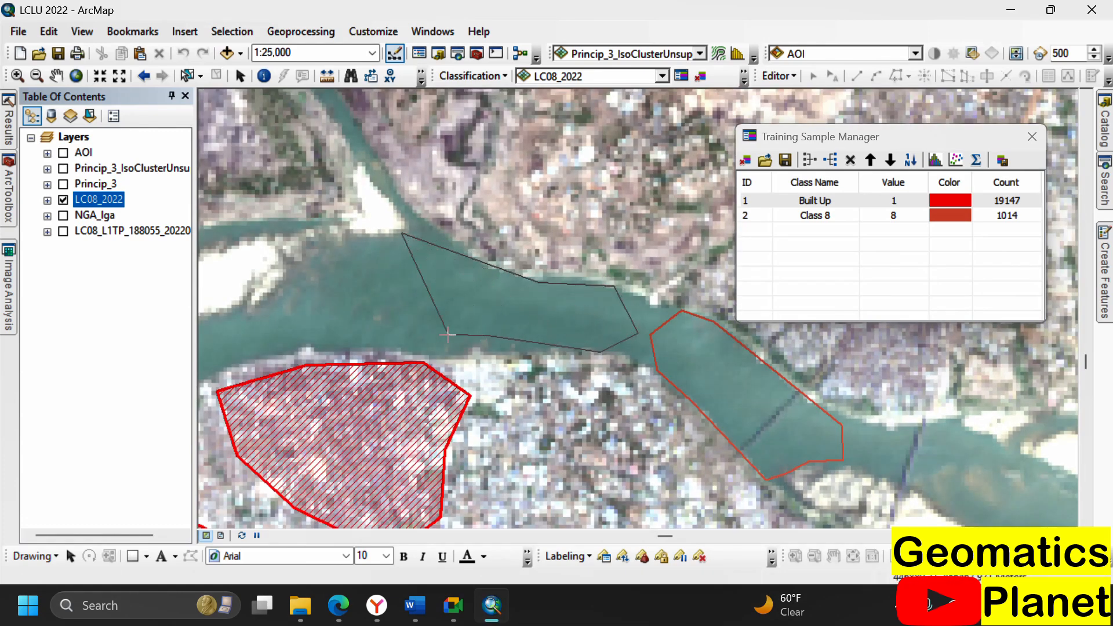
left_click(328, 343)
double_click(270, 311)
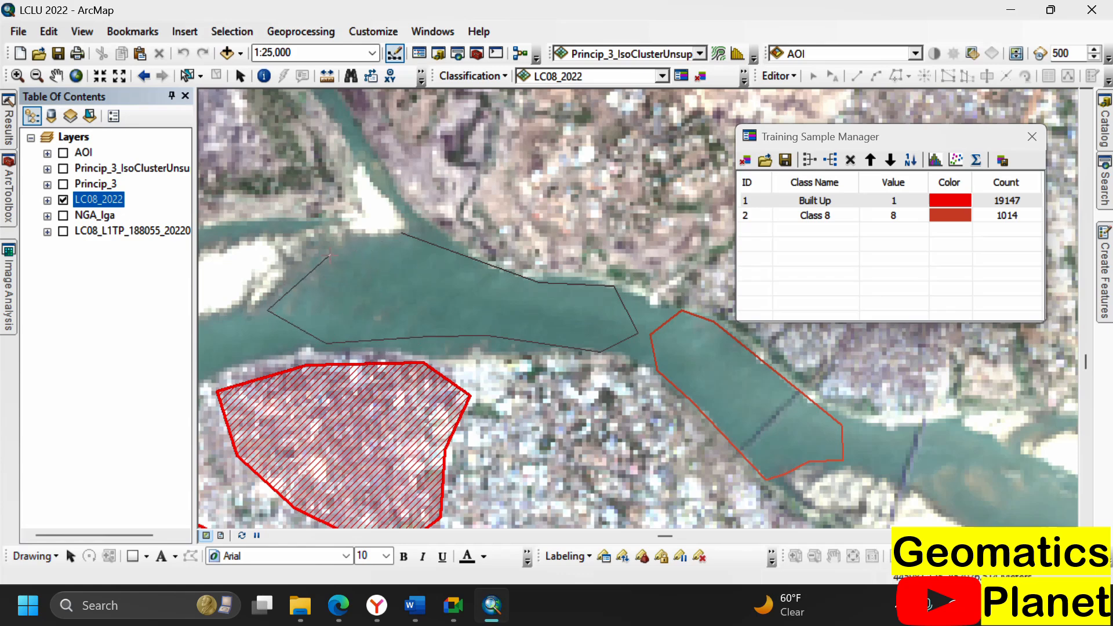
Draw a many-sided polygon training sample at 1:20,000 along the upstream northwestern river channel, following the sandbanks and including the side-branch mouth
scroll(694, 286, "up", 5)
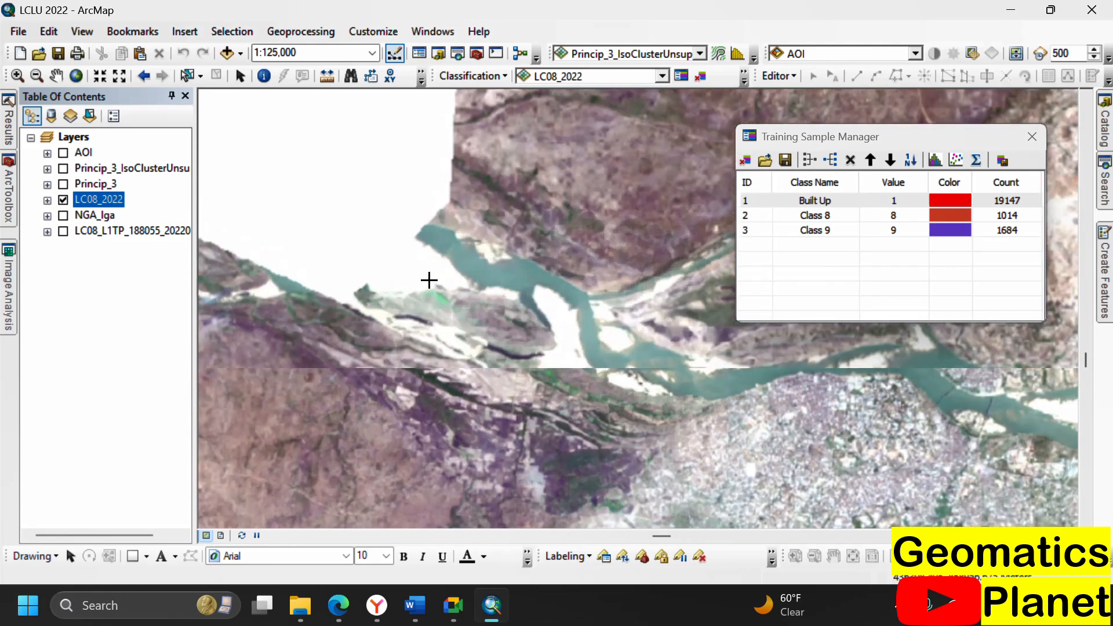
scroll(429, 280, "down", 3)
scroll(572, 323, "down", 3)
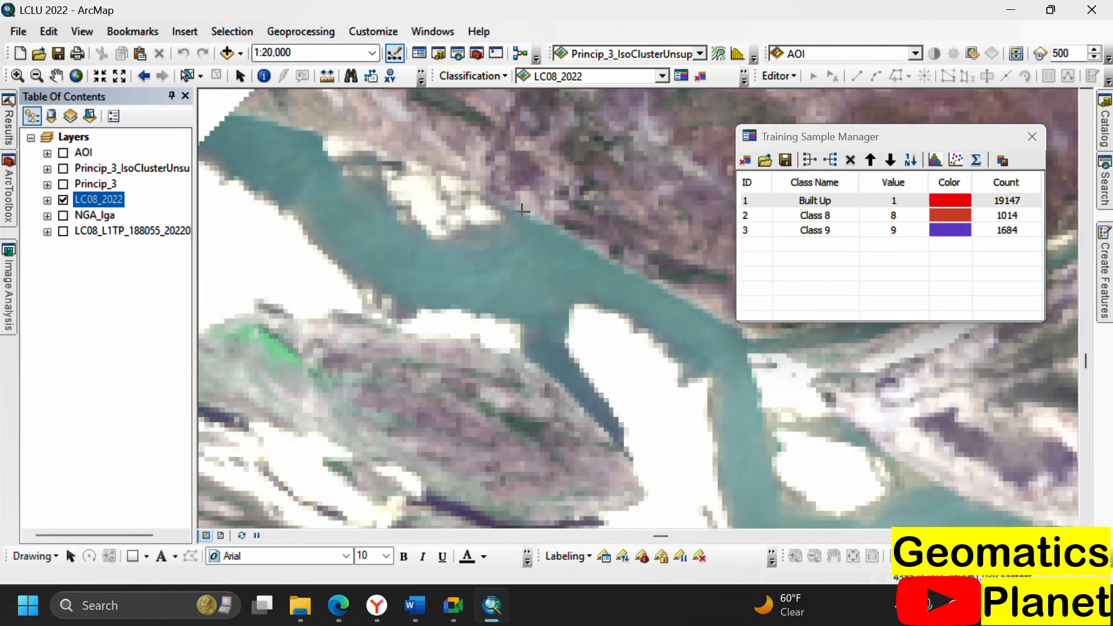
left_click(720, 314)
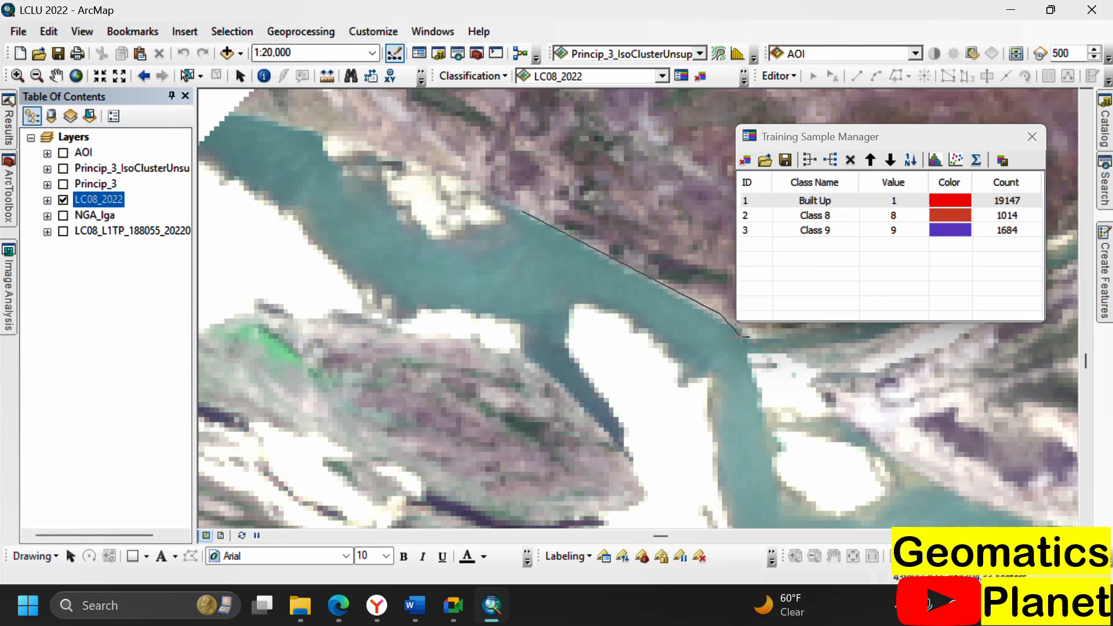
left_click(740, 336)
left_click(769, 449)
left_click(752, 479)
left_click(725, 463)
left_click(712, 374)
left_click(672, 355)
left_click(640, 327)
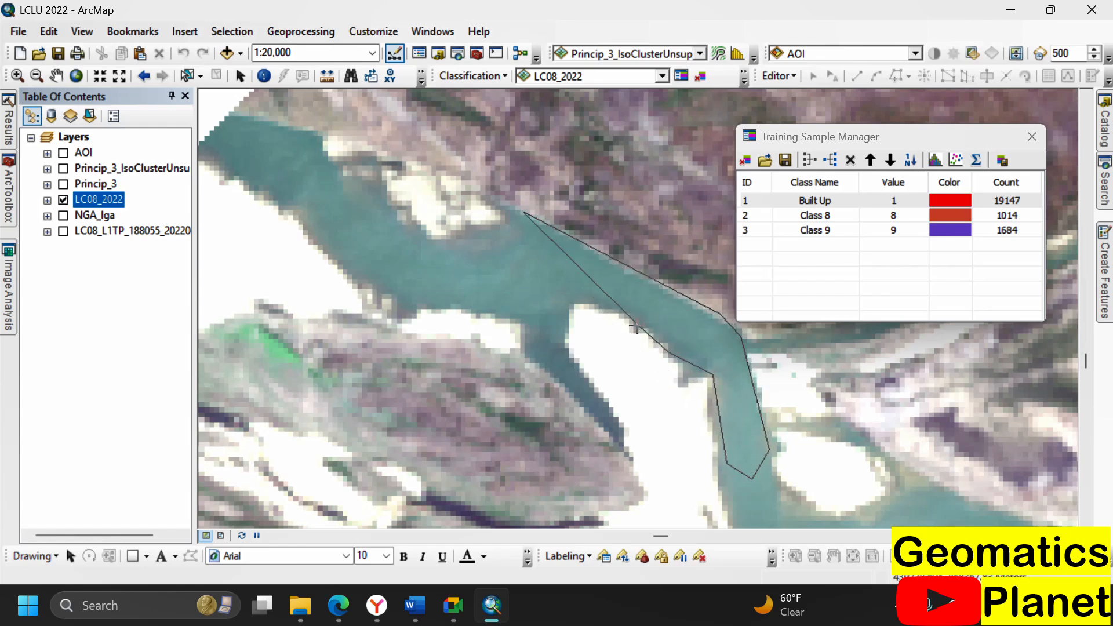
left_click(592, 306)
left_click(574, 303)
left_click(565, 344)
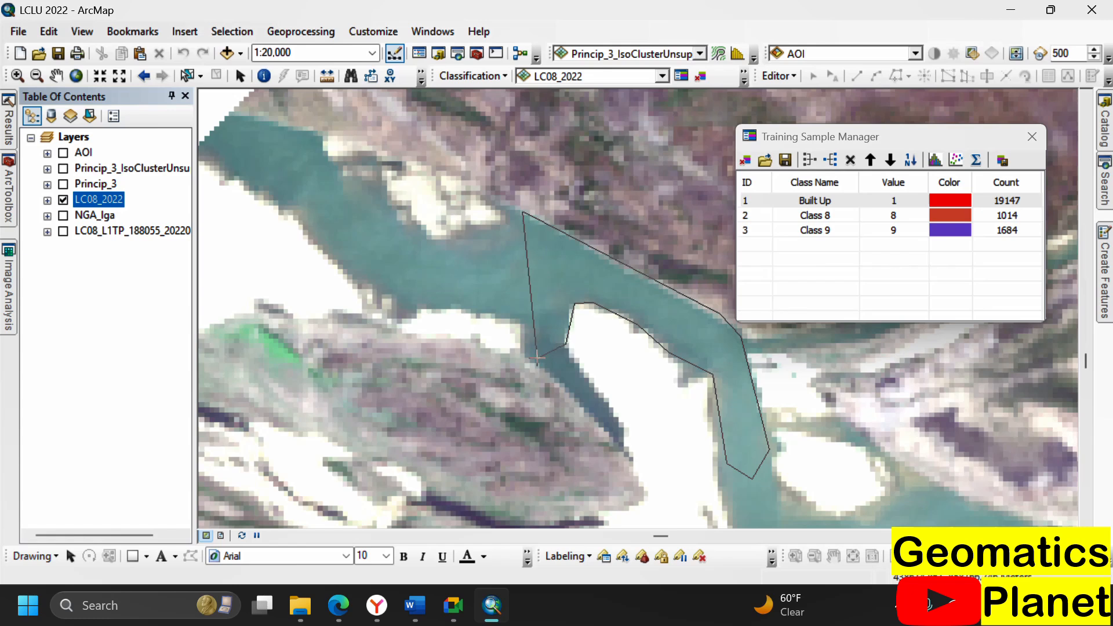
left_click(538, 357)
left_click(513, 314)
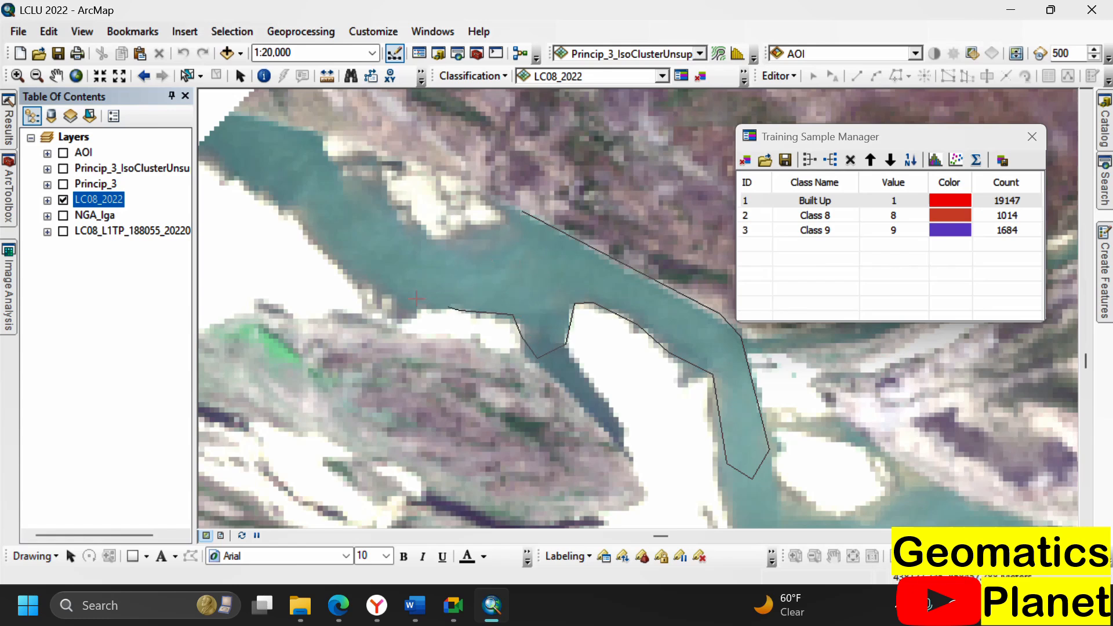
left_click(399, 302)
left_click(397, 272)
left_click(426, 242)
left_click(478, 243)
double_click(513, 220)
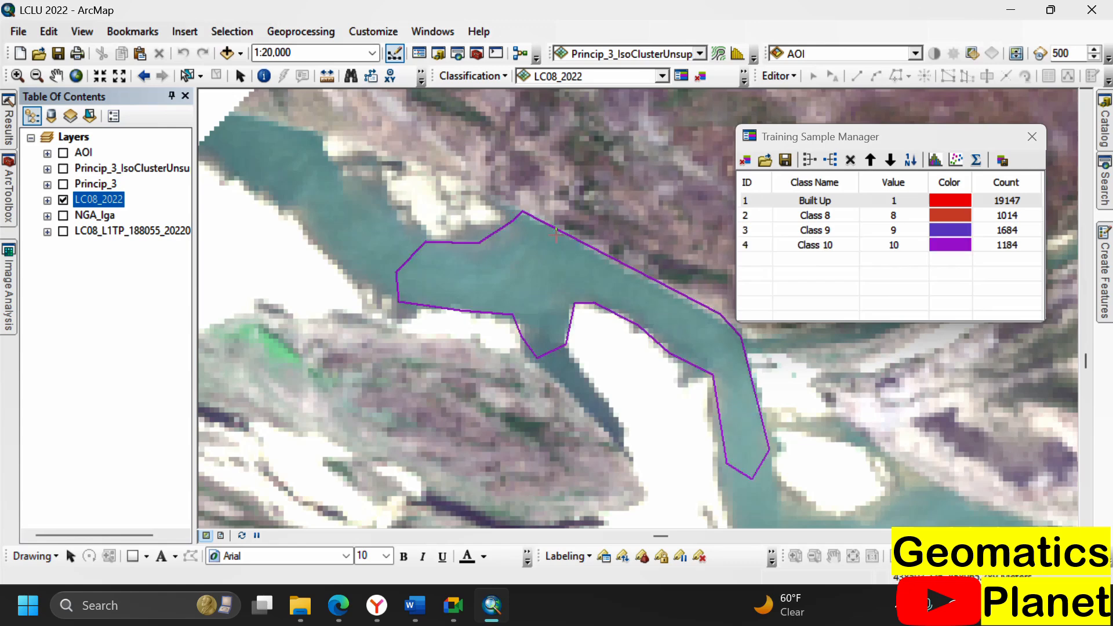
Merge the Class 8, Class 9 and Class 10 river samples and rename the merged class Water
left_click(766, 220)
left_click(751, 248, "shift")
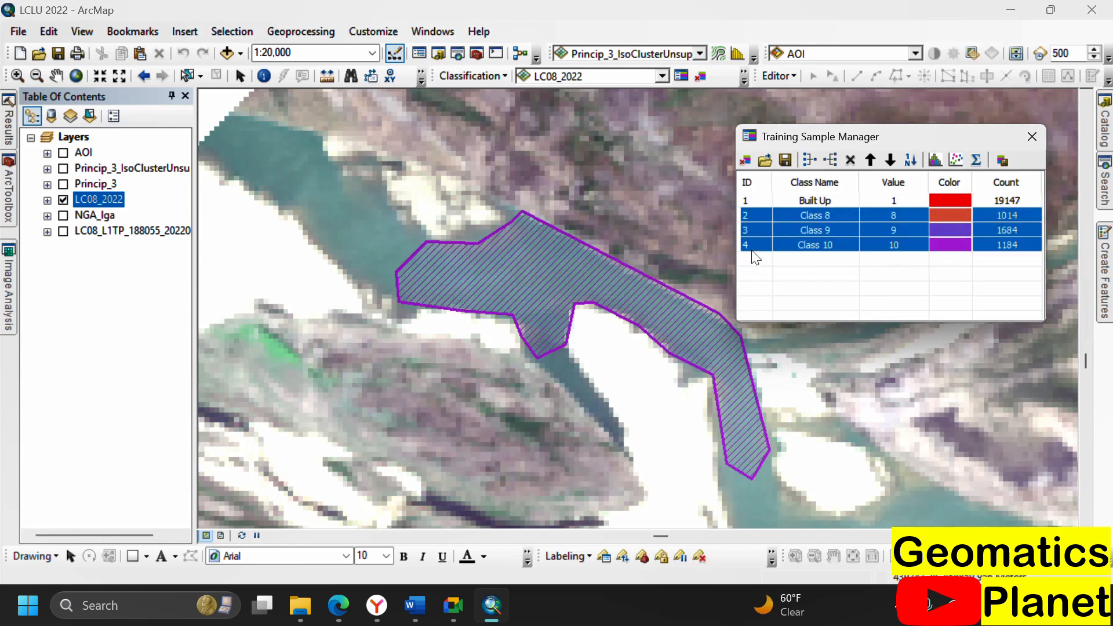
left_click(808, 163)
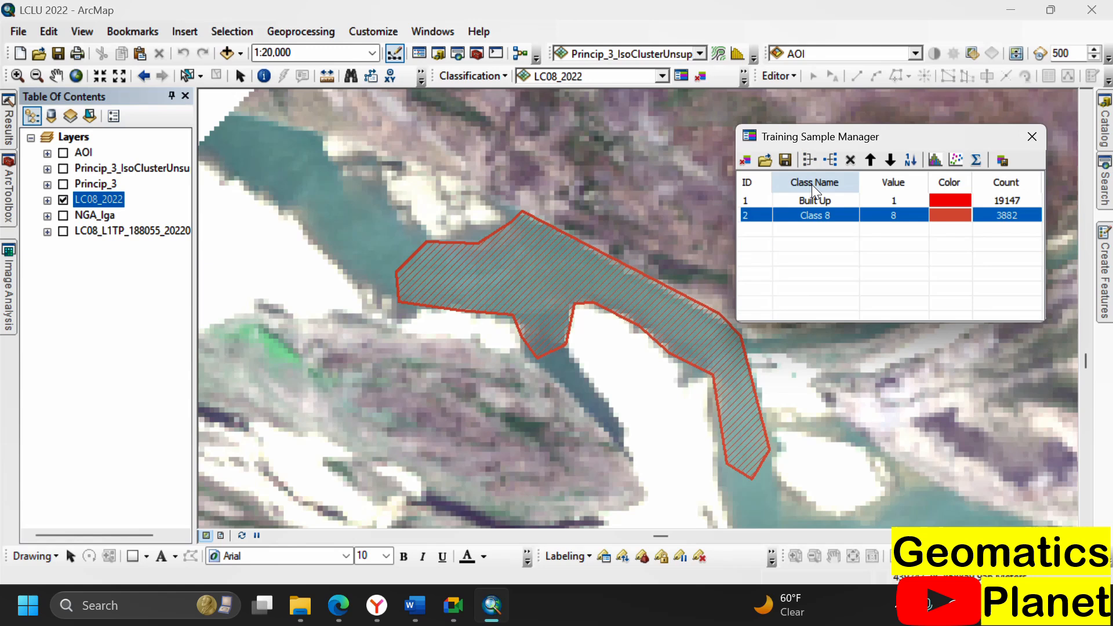
left_click(826, 215)
type("Water")
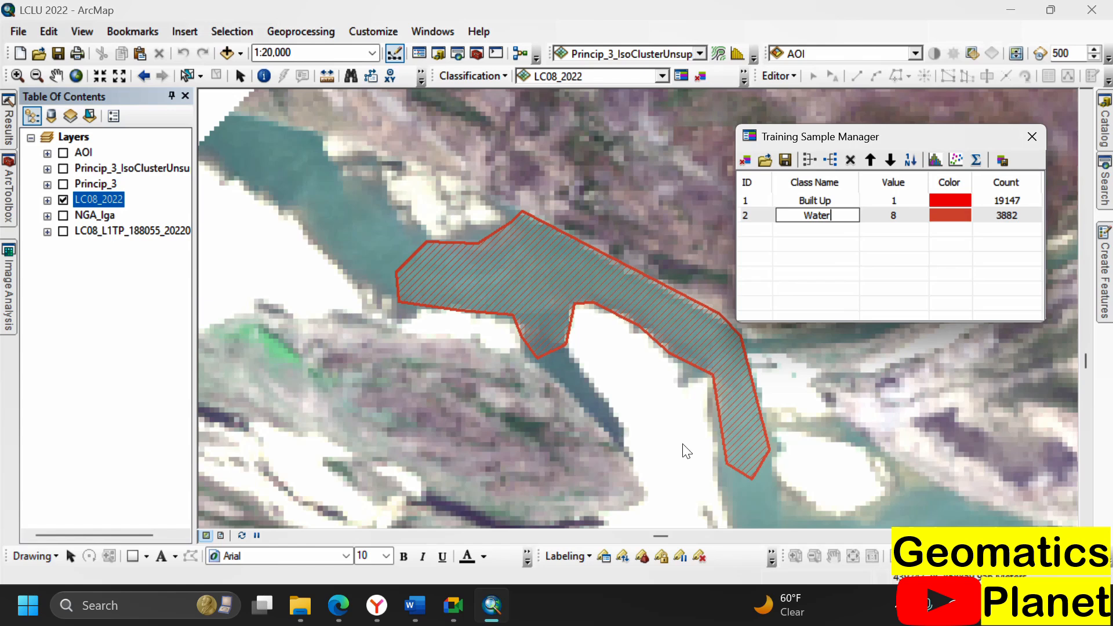
left_click(240, 140)
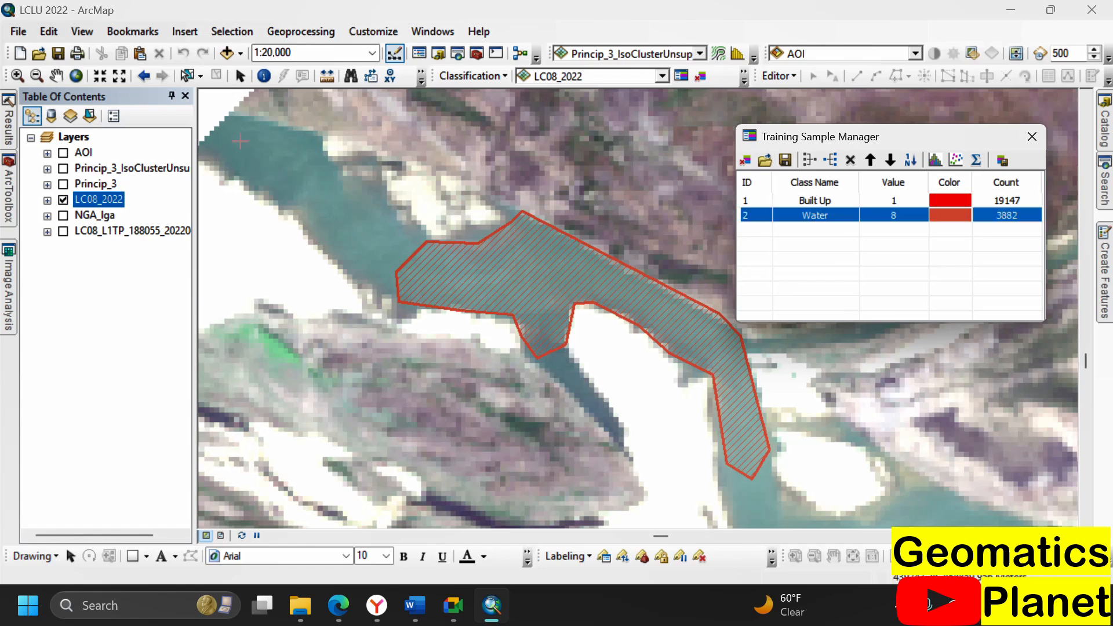
Draw a small polygon training sample at 1:20,000 over the river stretch directly northwest of the upstream Water sample
left_click(274, 125)
left_click(396, 215)
left_click(389, 259)
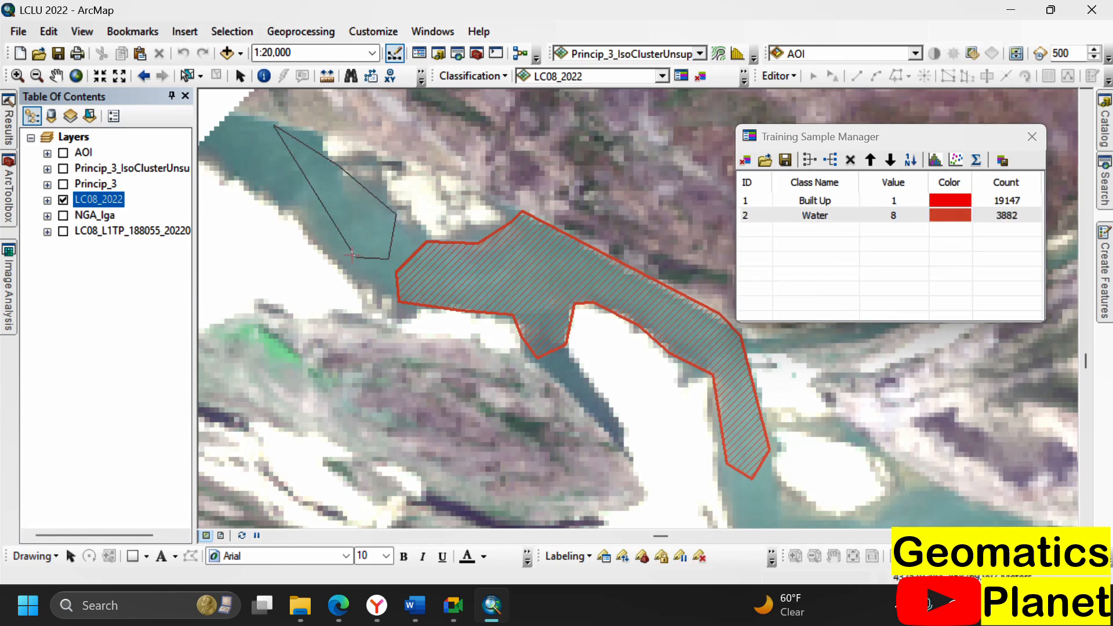
double_click(261, 200)
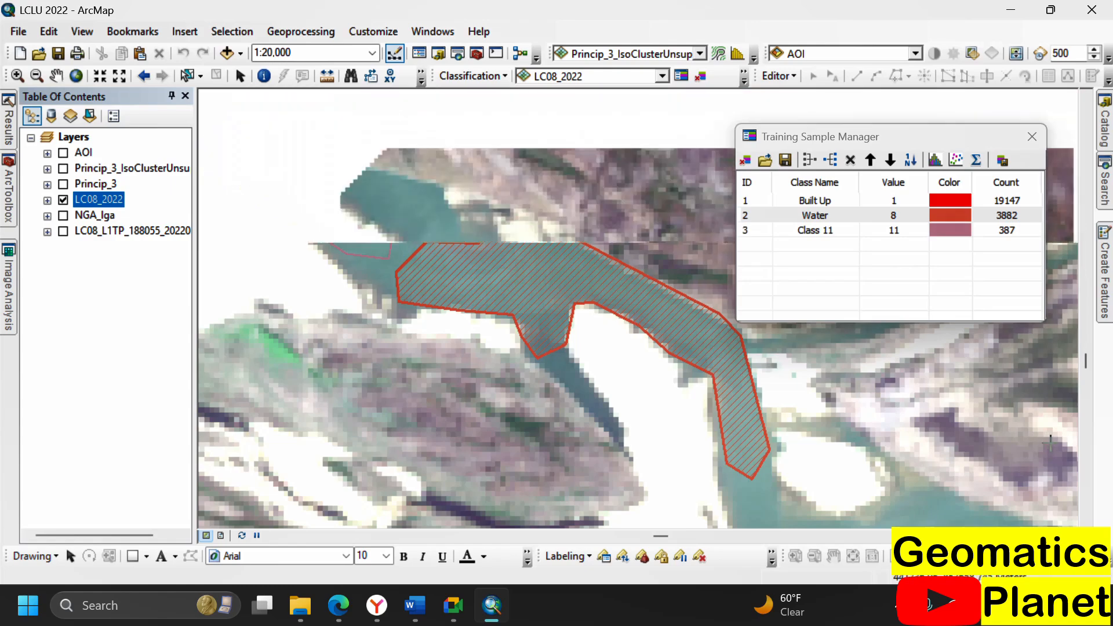
Draw a polygon training sample at 1:25,000 over the wide northwestern river reach immediately east of the large white sandbank
scroll(720, 307, "up", 4)
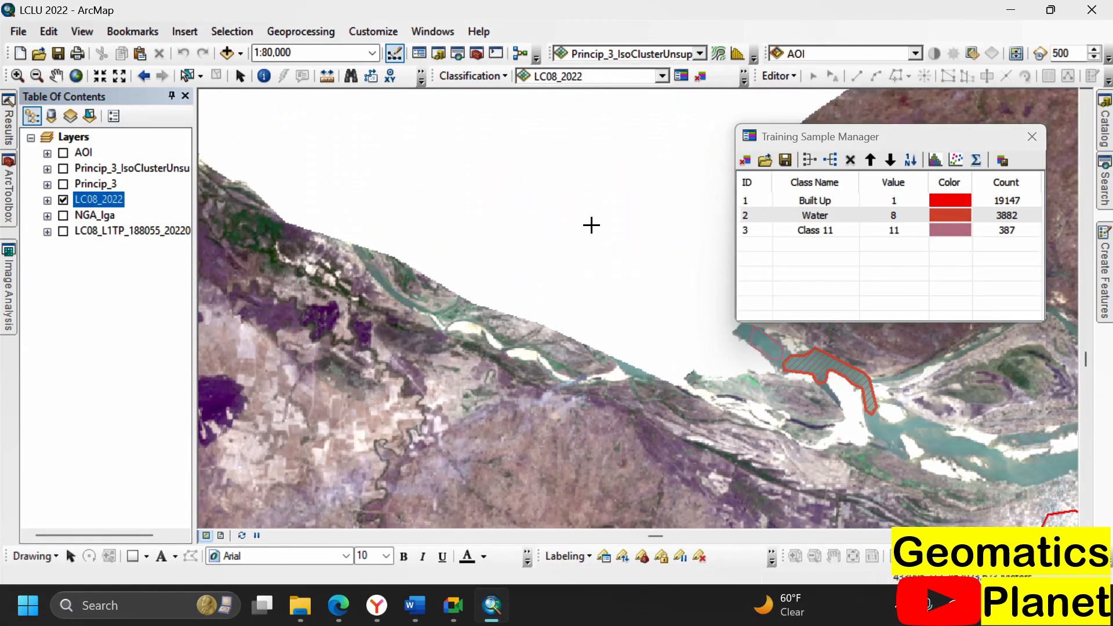
scroll(626, 215, "up", 2)
scroll(614, 220, "down", 2)
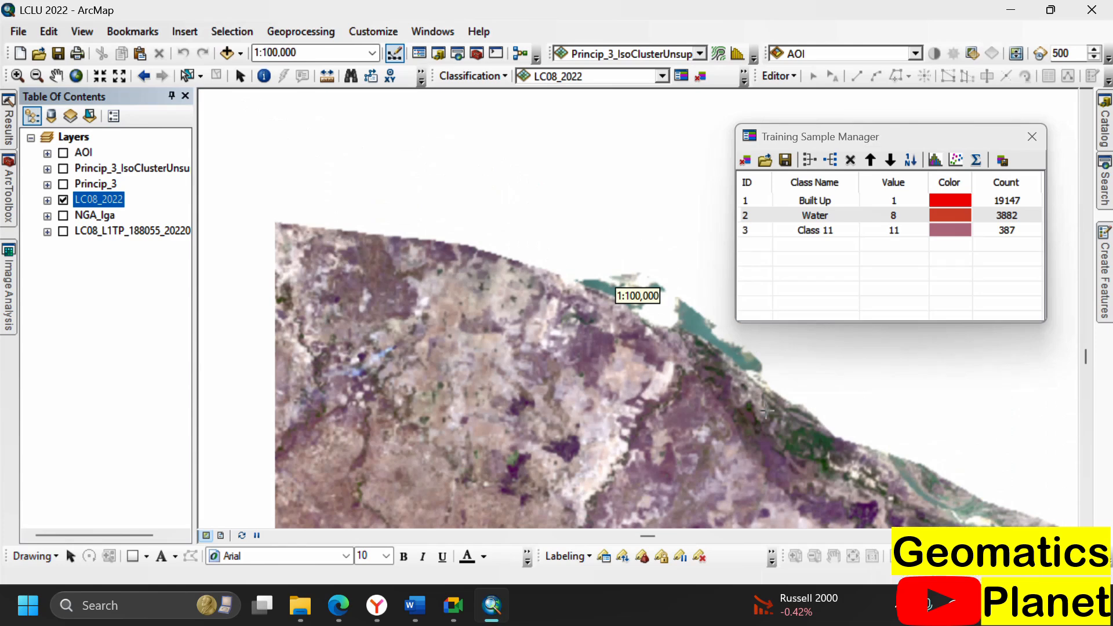
scroll(572, 281, "down", 3)
scroll(534, 183, "down", 1)
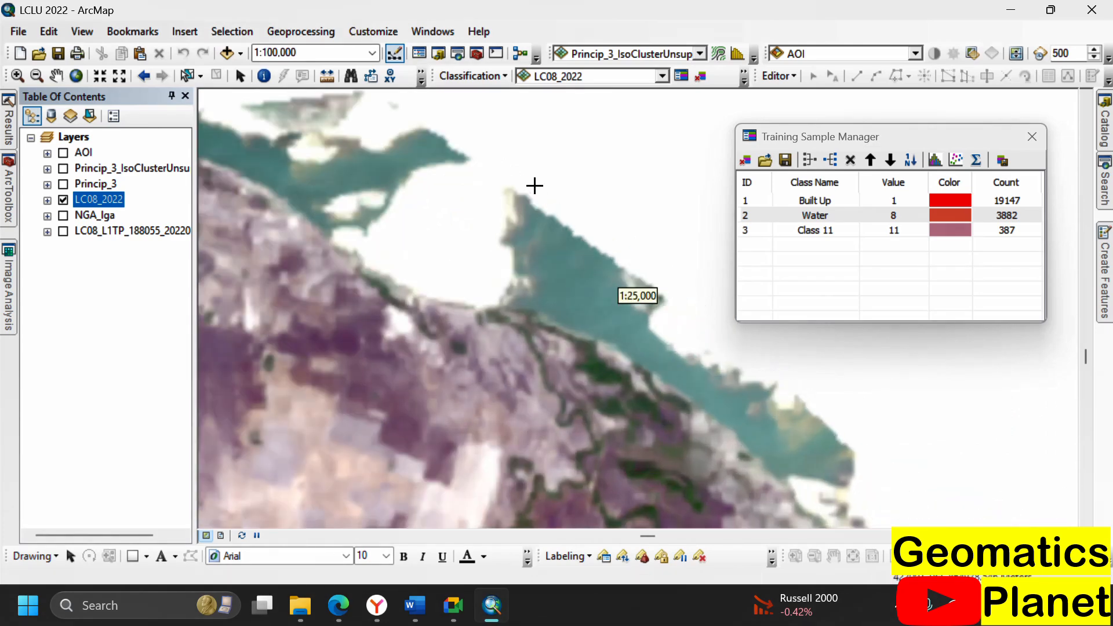
left_click(615, 264)
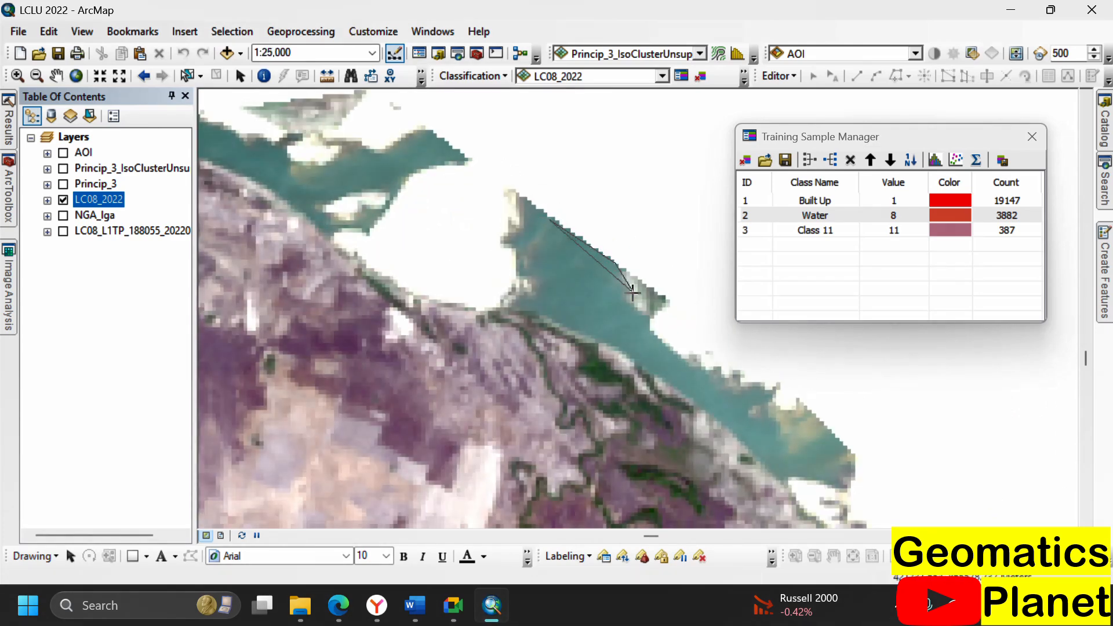
left_click(636, 304)
left_click(684, 362)
left_click(692, 379)
left_click(664, 382)
left_click(618, 350)
left_click(565, 329)
left_click(539, 317)
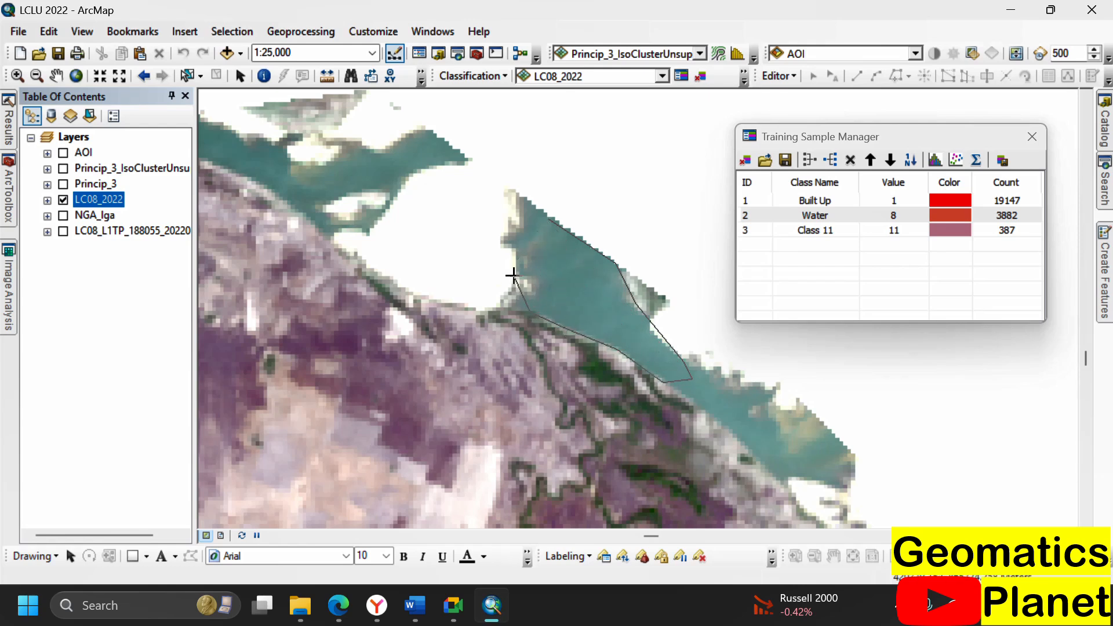
double_click(527, 238)
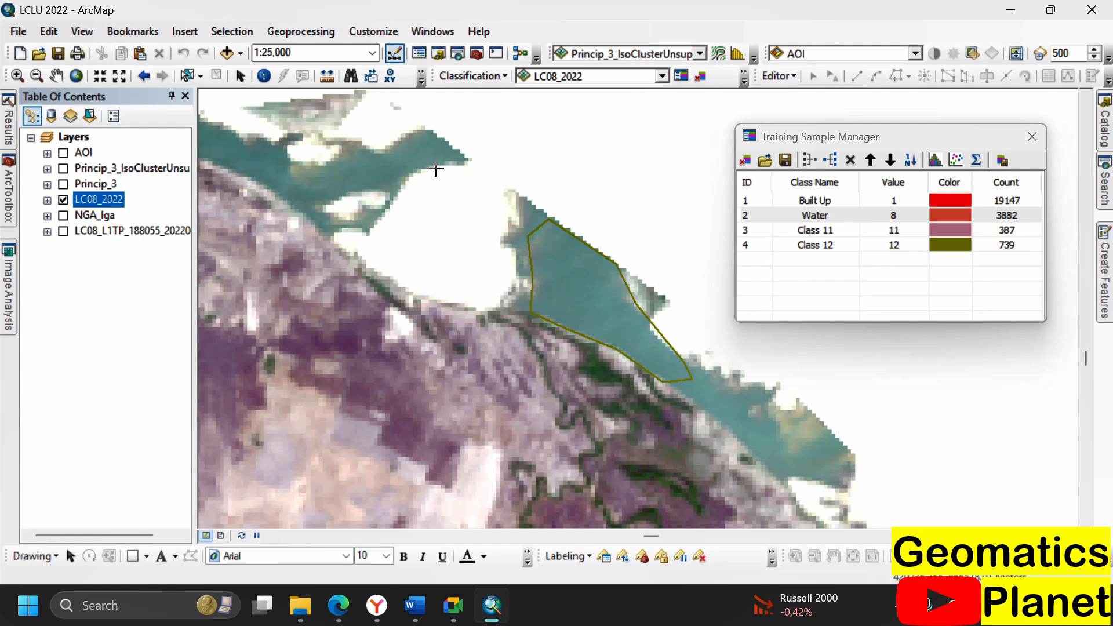
Draw a polygon training sample around the large white sandbank and rename its class Bare Soil
mouse_move(435, 170)
left_mouse_down()
mouse_move(474, 181)
mouse_move(516, 216)
mouse_move(525, 271)
mouse_move(505, 293)
mouse_move(455, 304)
mouse_move(385, 278)
mouse_move(351, 251)
mouse_move(412, 173)
mouse_move(583, 248)
mouse_move(434, 179)
left_mouse_up()
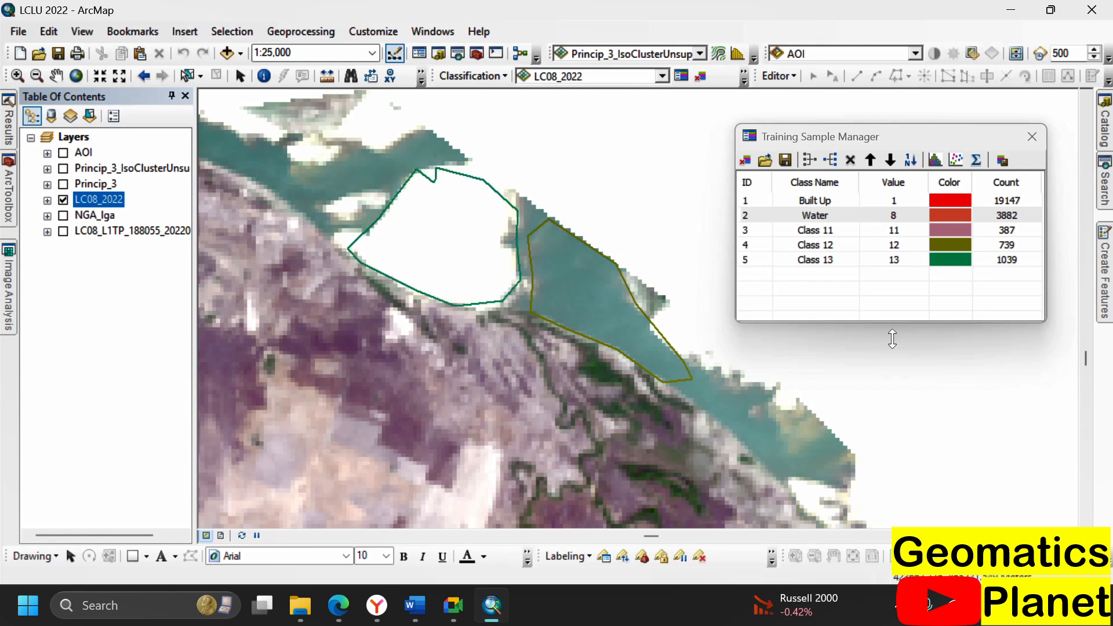
double_click(835, 261)
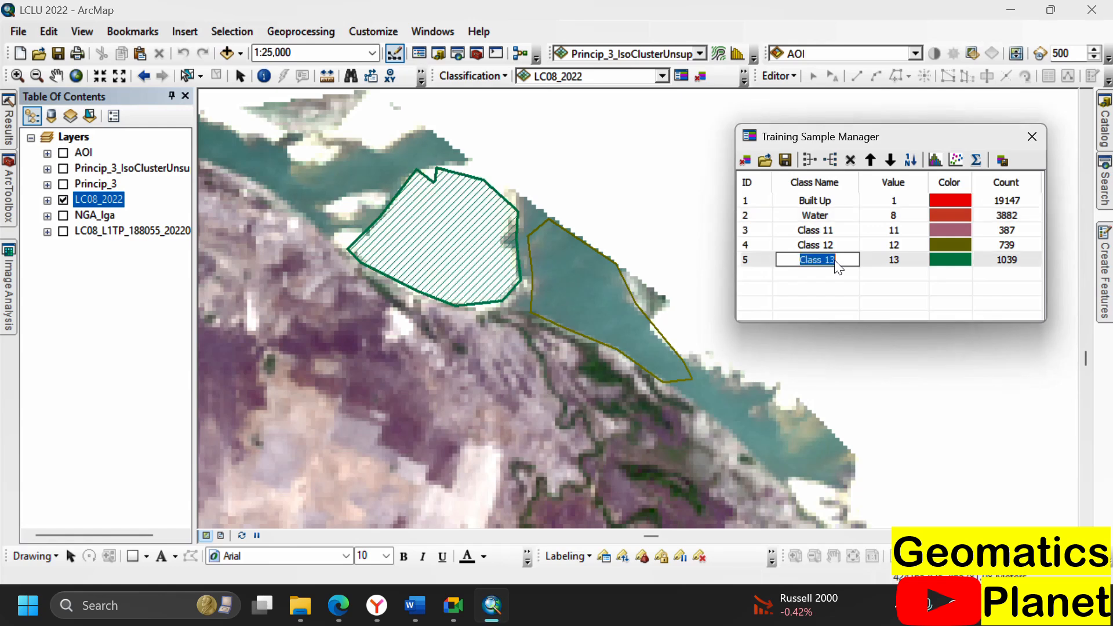
type("are")
type("Soil")
left_click(834, 255)
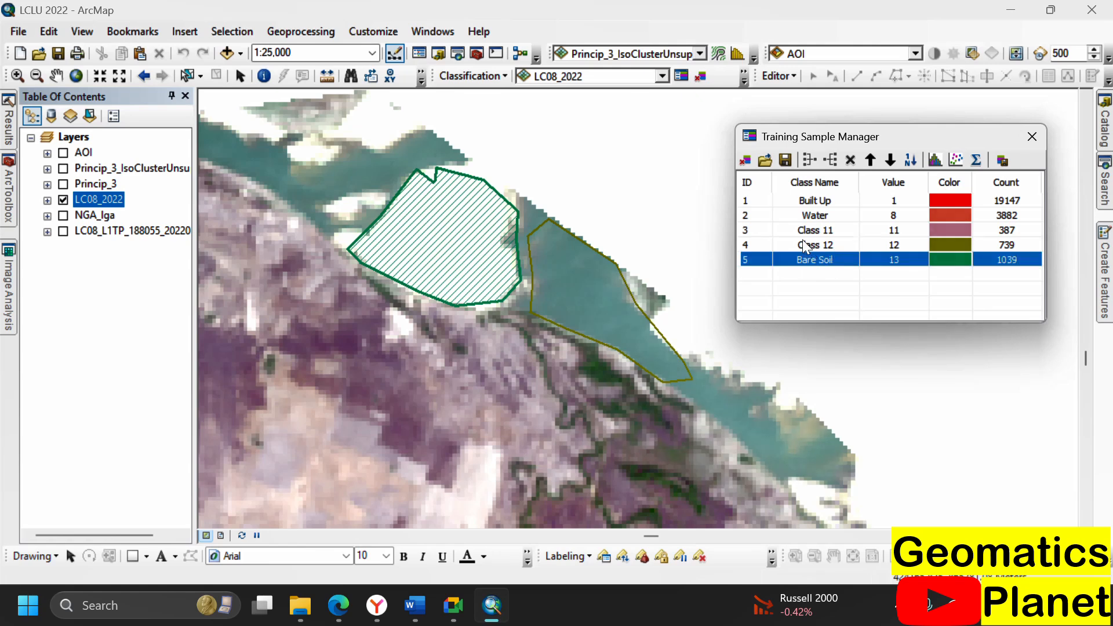
Draw a small, narrow polygon training sample at 1:30,000 over the river channel northwest of the Bare Soil sample
scroll(645, 167, "down", 2)
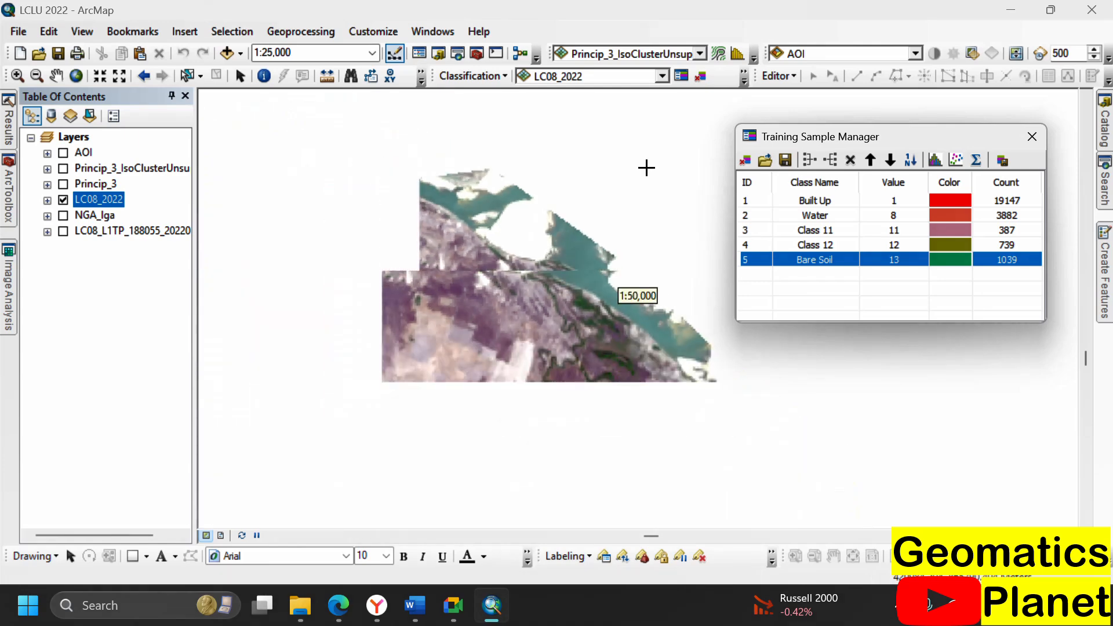
scroll(409, 178, "up", 3)
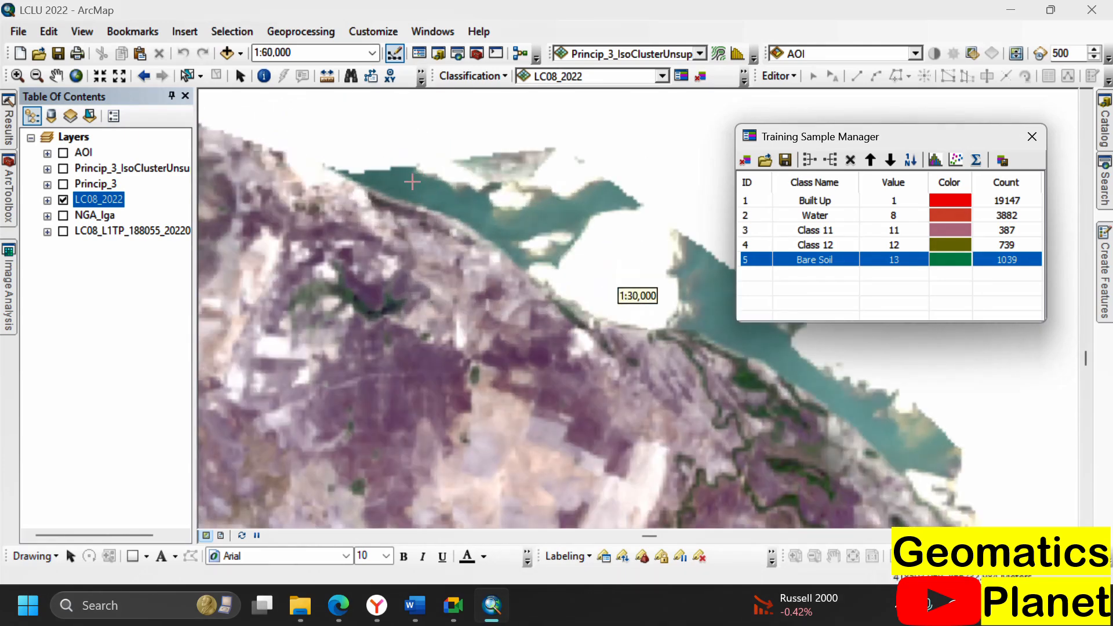
left_click(410, 179)
left_click(463, 196)
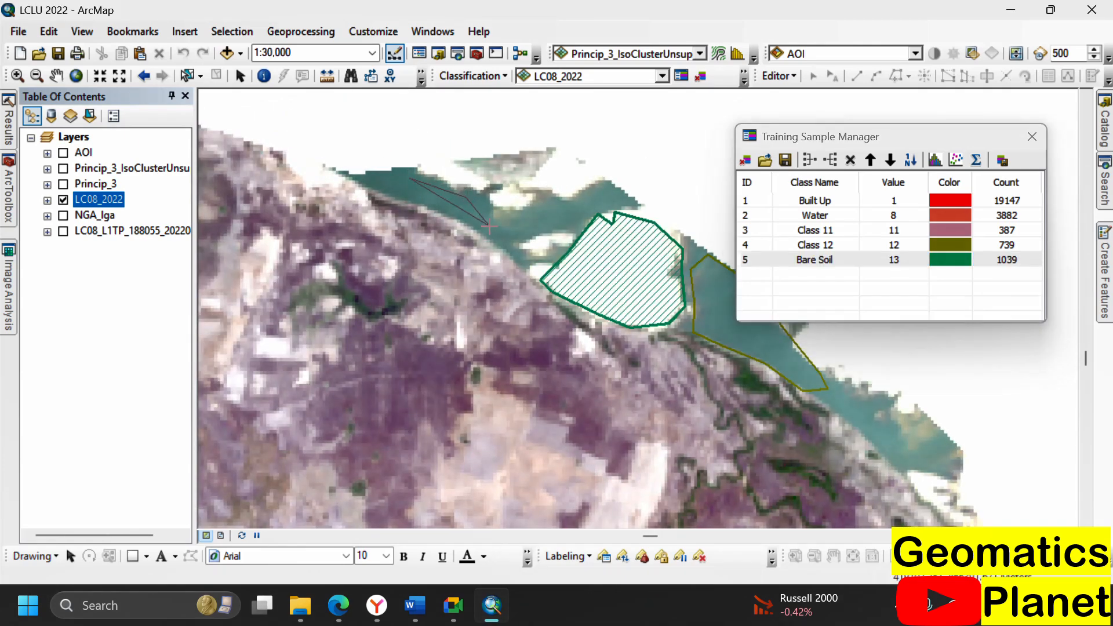
left_click(489, 227)
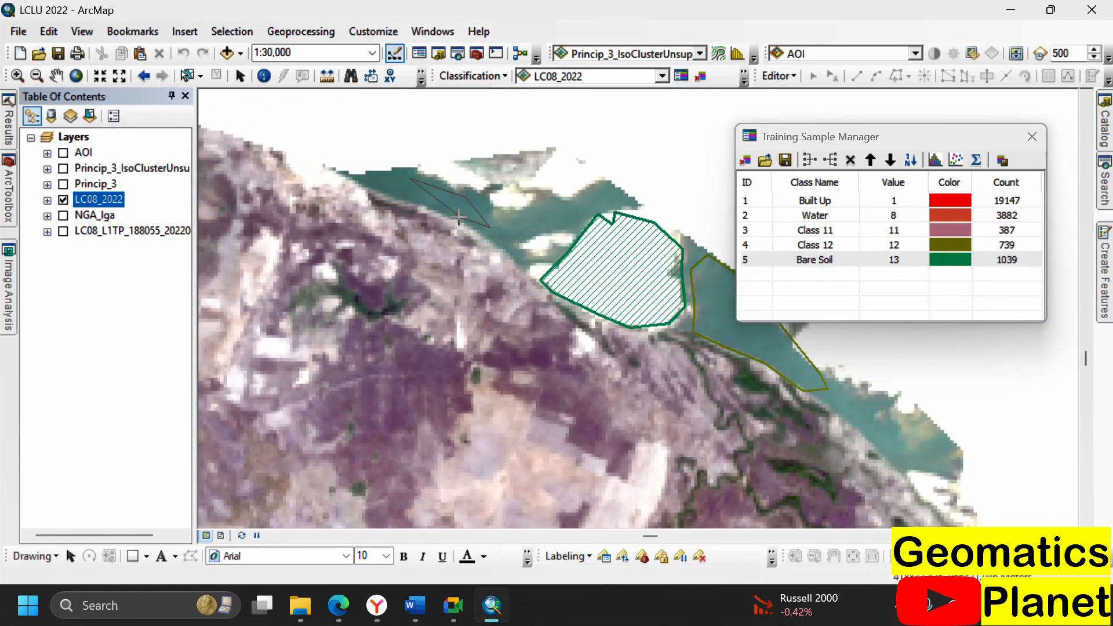
double_click(392, 191)
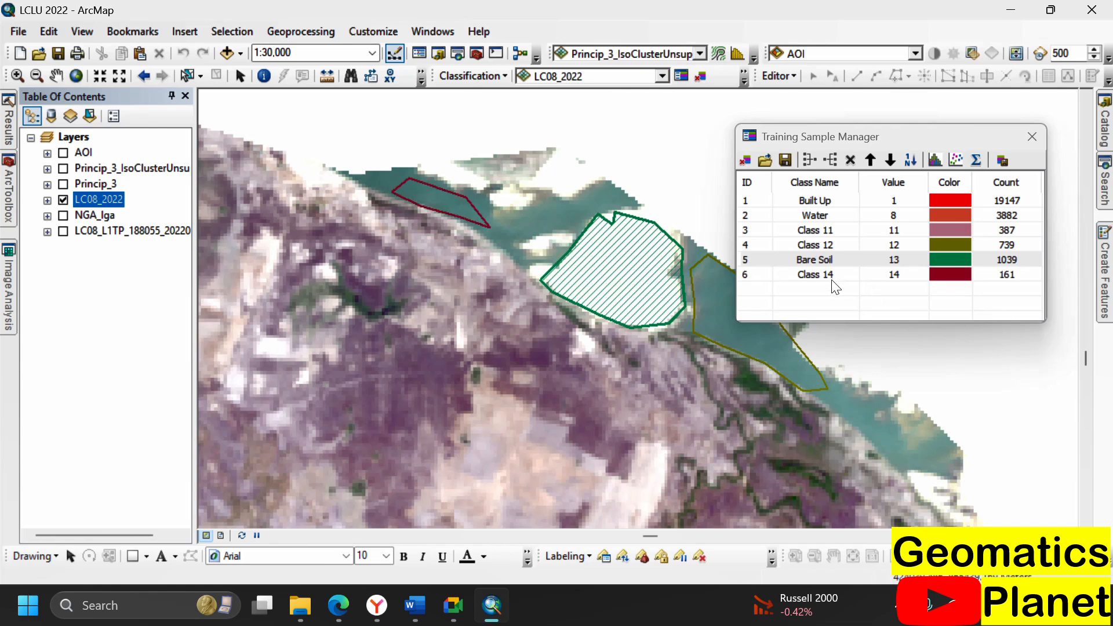
Merge the Class 11, Class 12 and Class 14 river samples into the Water class
left_click(755, 279)
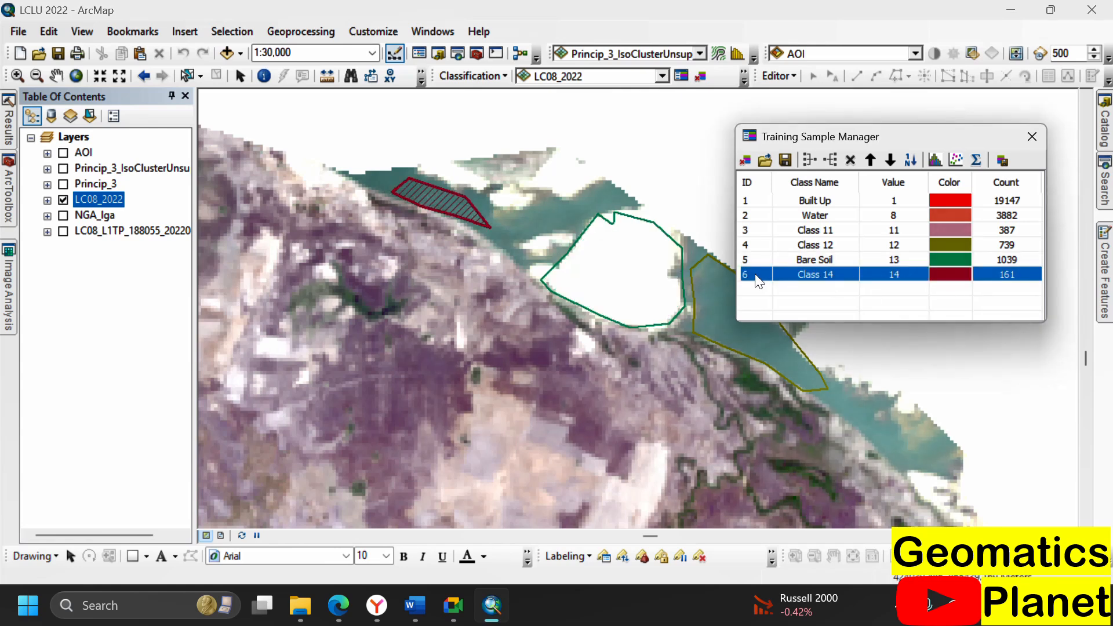
left_click(754, 244, "ctrl")
left_click(749, 229, "ctrl")
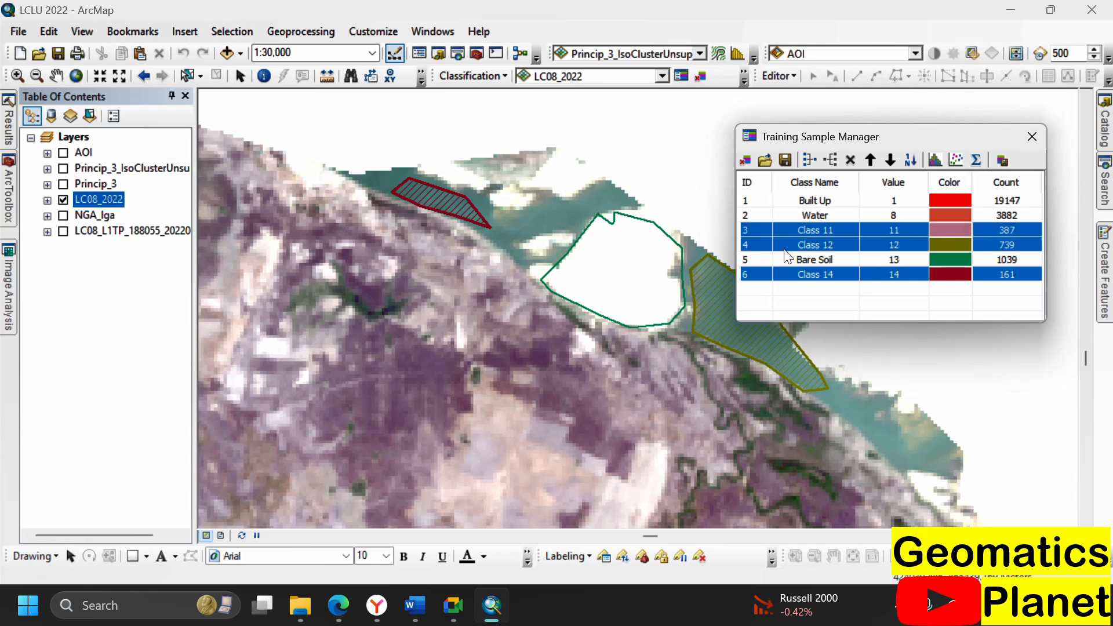
left_click(762, 215, "ctrl")
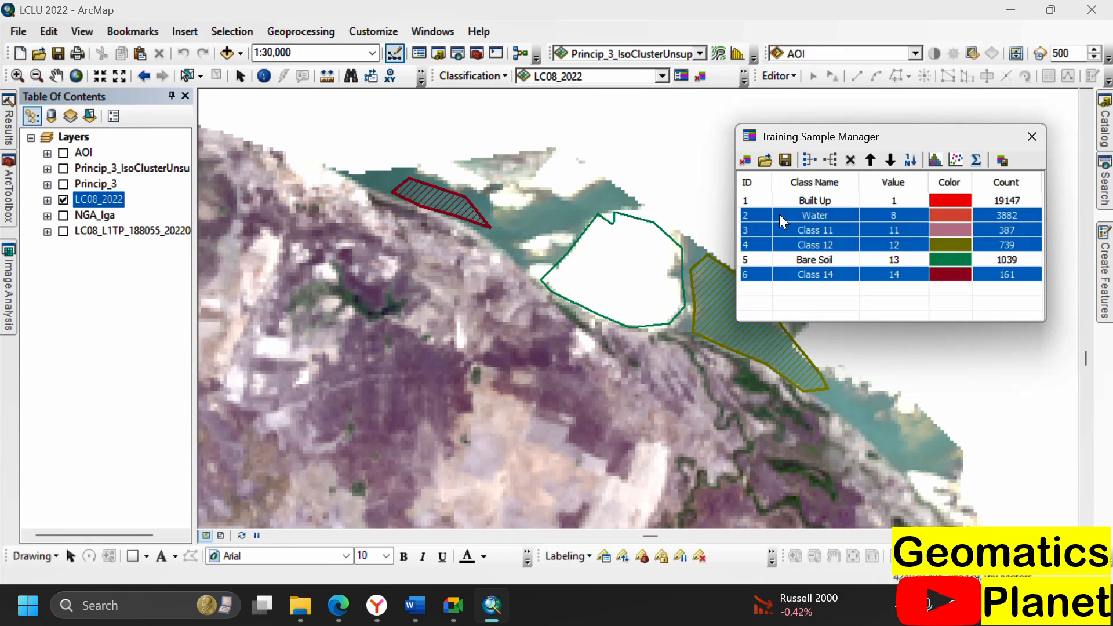
left_click(809, 159)
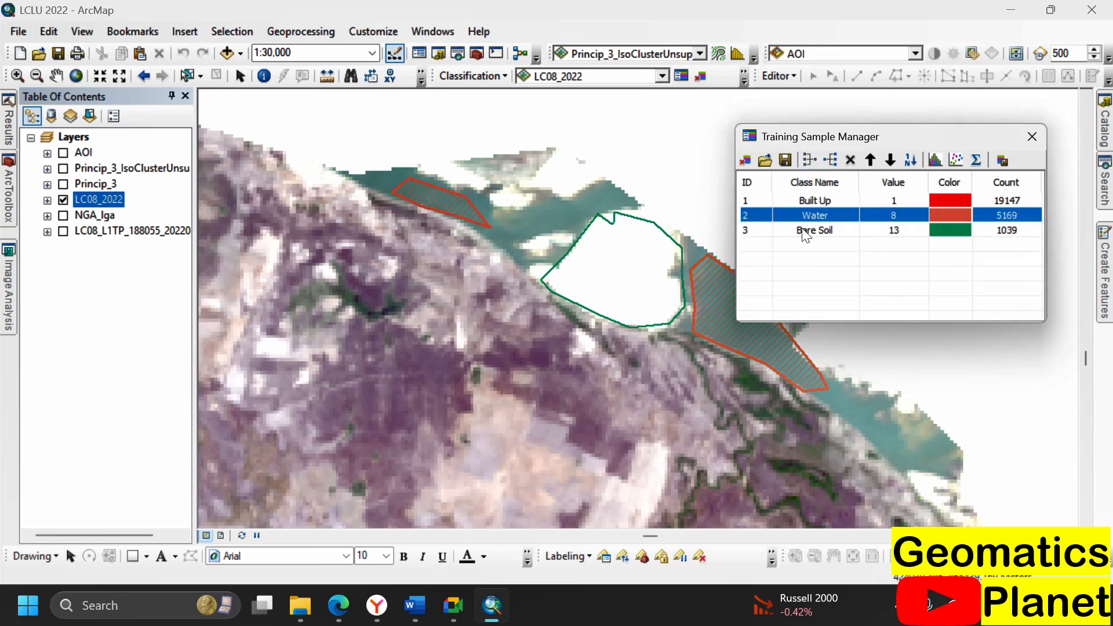
Examine the LC08_2022 image at overview and closer scales for further training sample sites
scroll(529, 229, "down", 5)
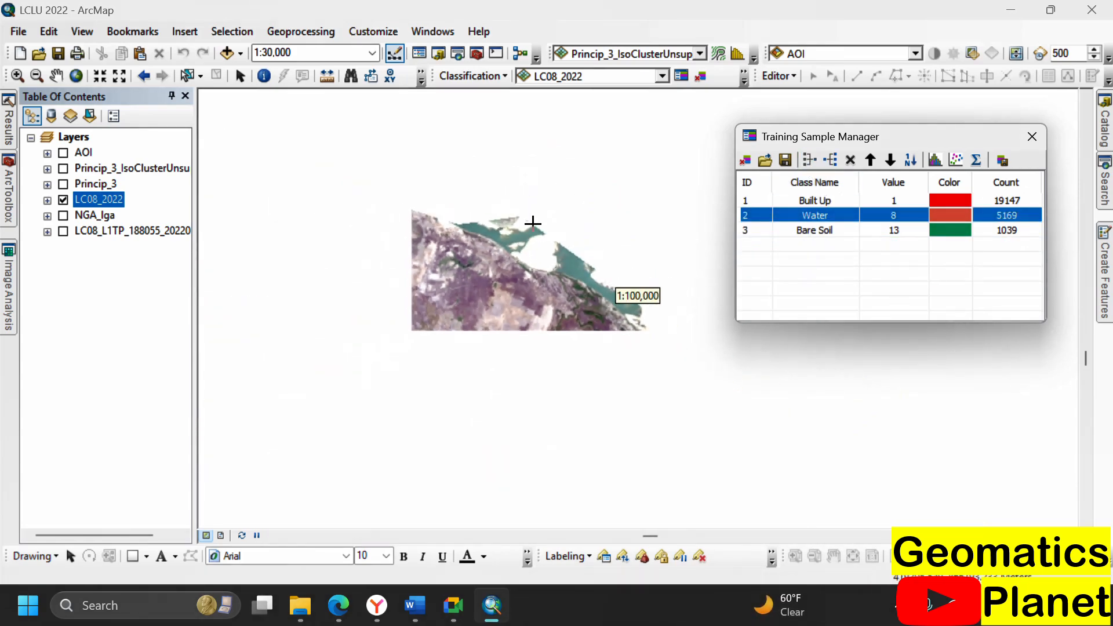
scroll(596, 199, "down", 6)
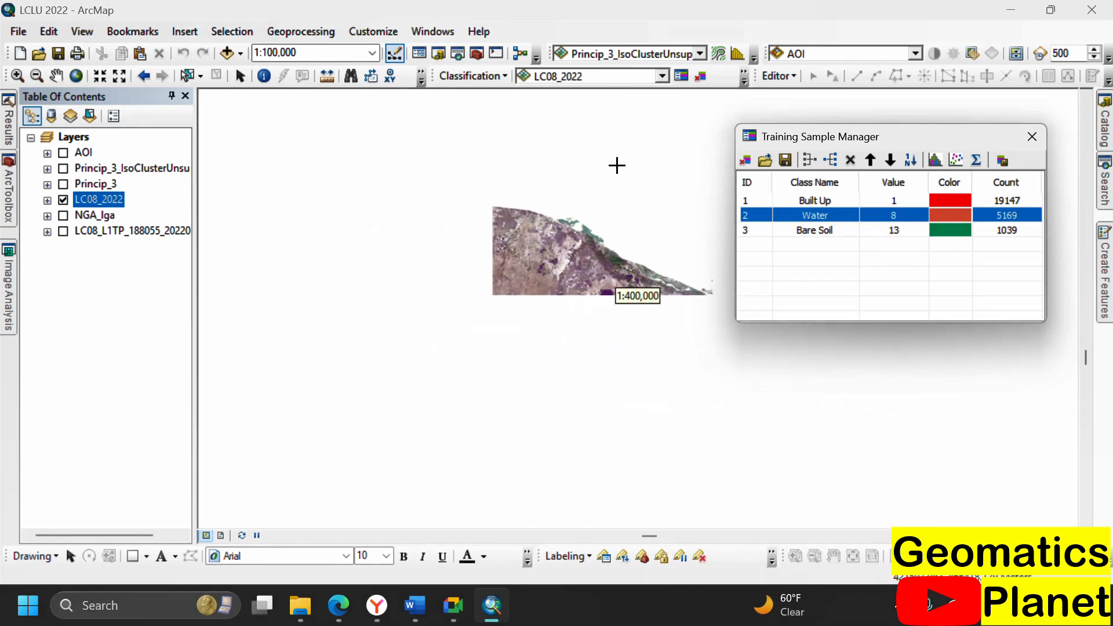
scroll(515, 426, "down", 3)
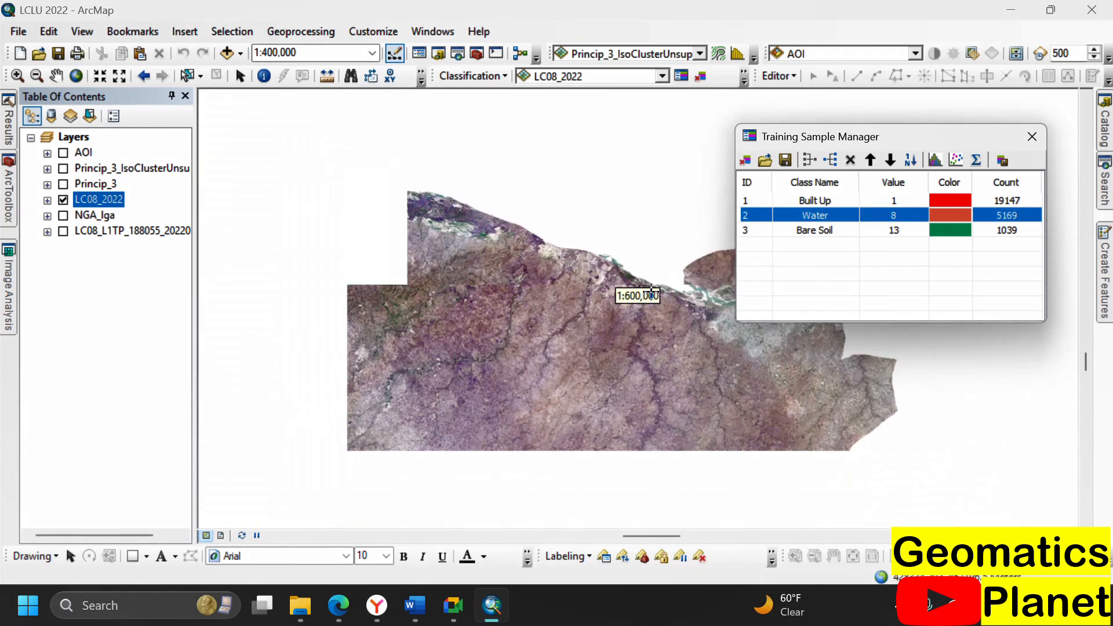
scroll(475, 415, "down", 1)
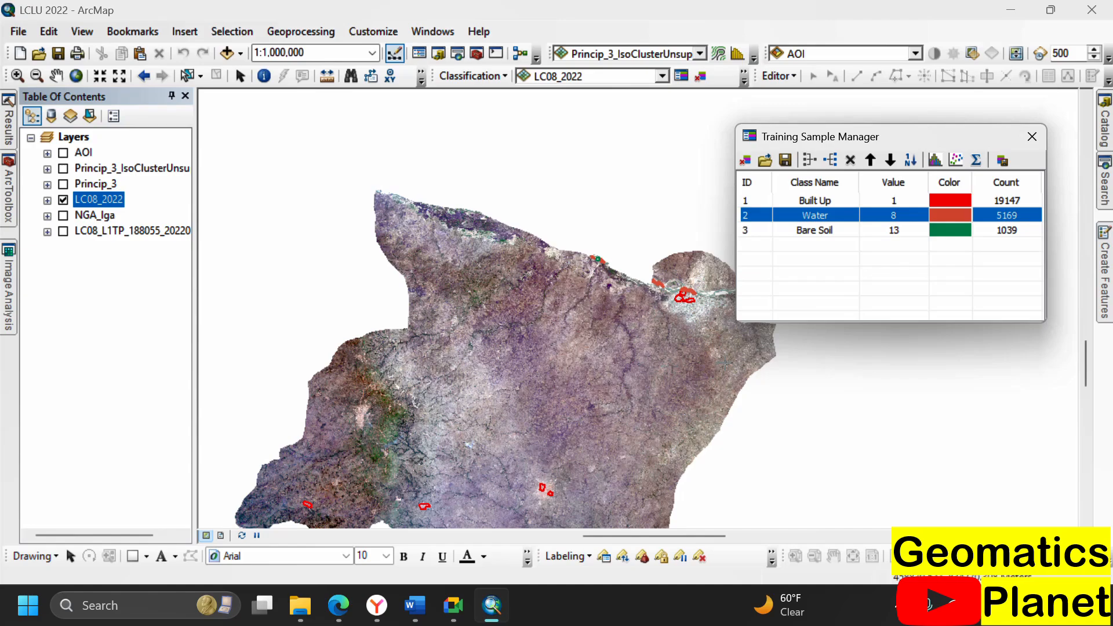
scroll(720, 363, "up", 6)
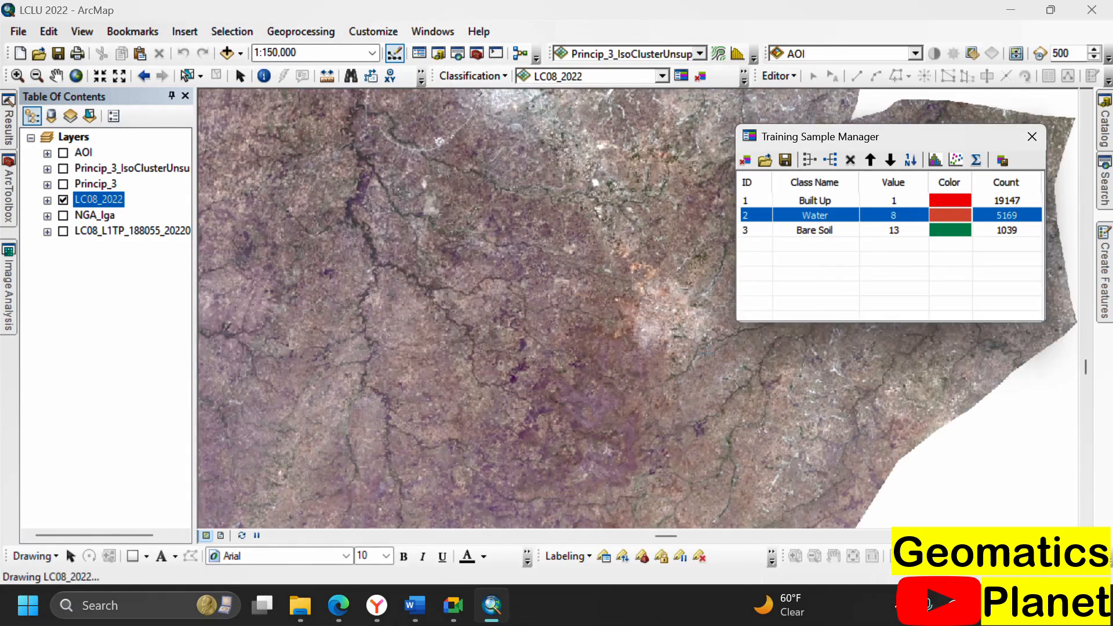
scroll(444, 331, "down", 3)
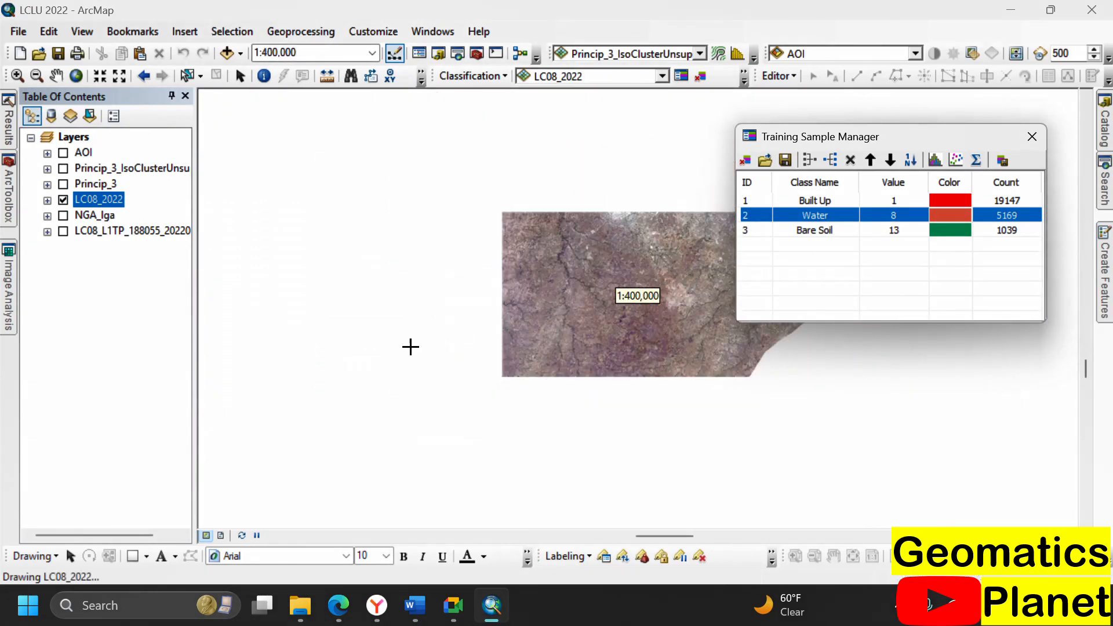
scroll(458, 325, "up", 4)
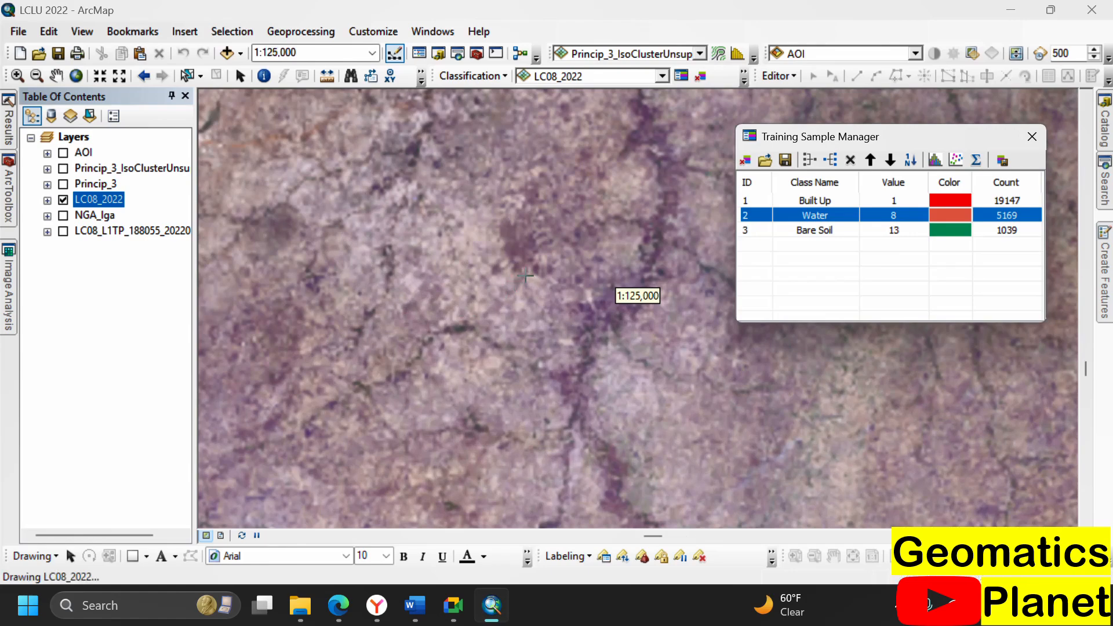
scroll(663, 295, "down", 5)
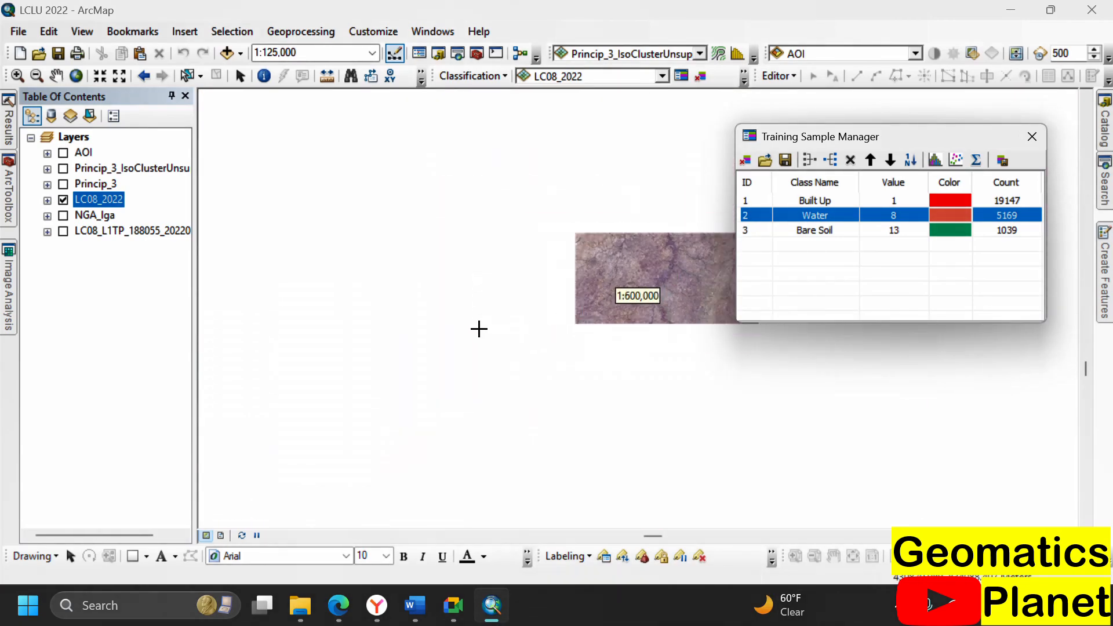
scroll(565, 284, "down", 1)
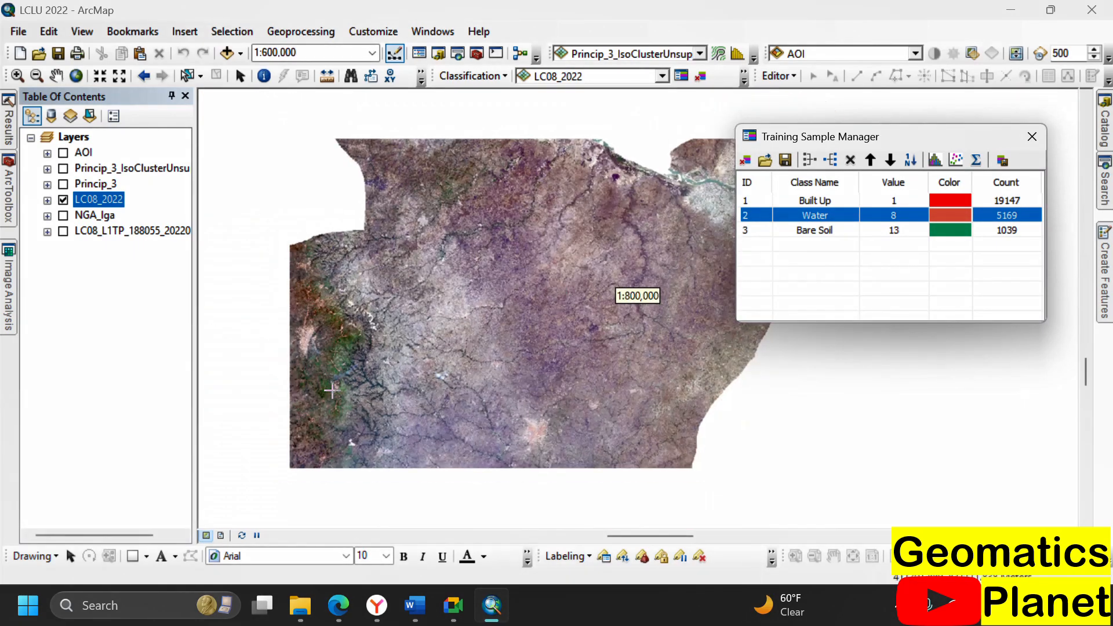
Draw a many-sided polygon training sample at 1:40,000 around the main part of the town in the green western area
scroll(301, 400, "up", 5)
scroll(312, 394, "up", 5)
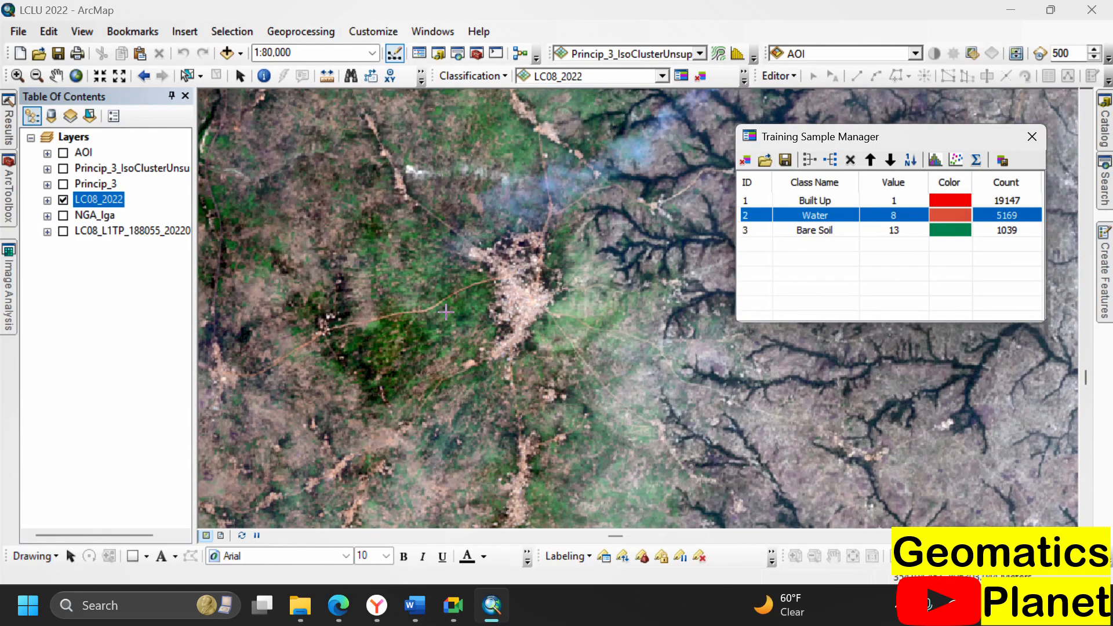
scroll(554, 290, "up", 2)
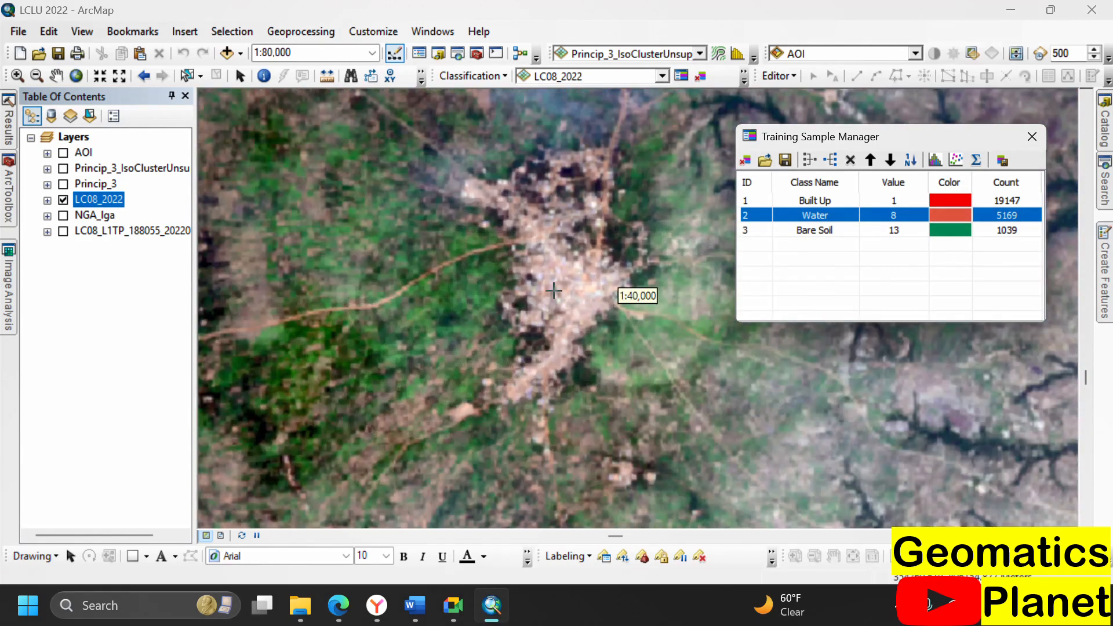
left_click(487, 193)
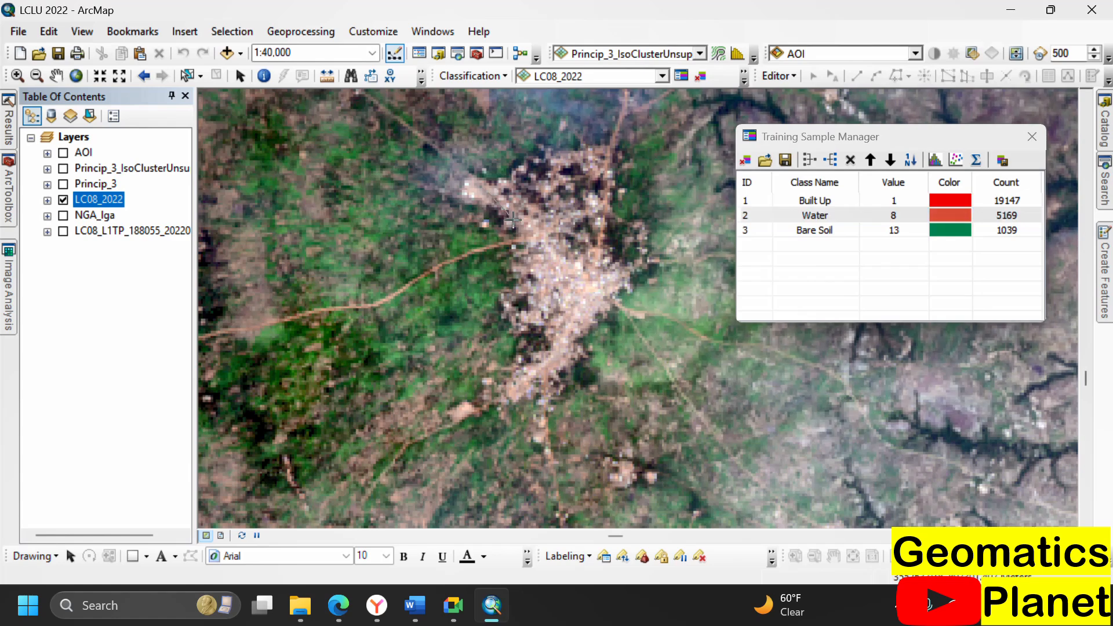
left_click(548, 338)
left_click(580, 333)
left_click(600, 302)
left_click(618, 286)
left_click(614, 253)
left_click(607, 216)
left_click(610, 170)
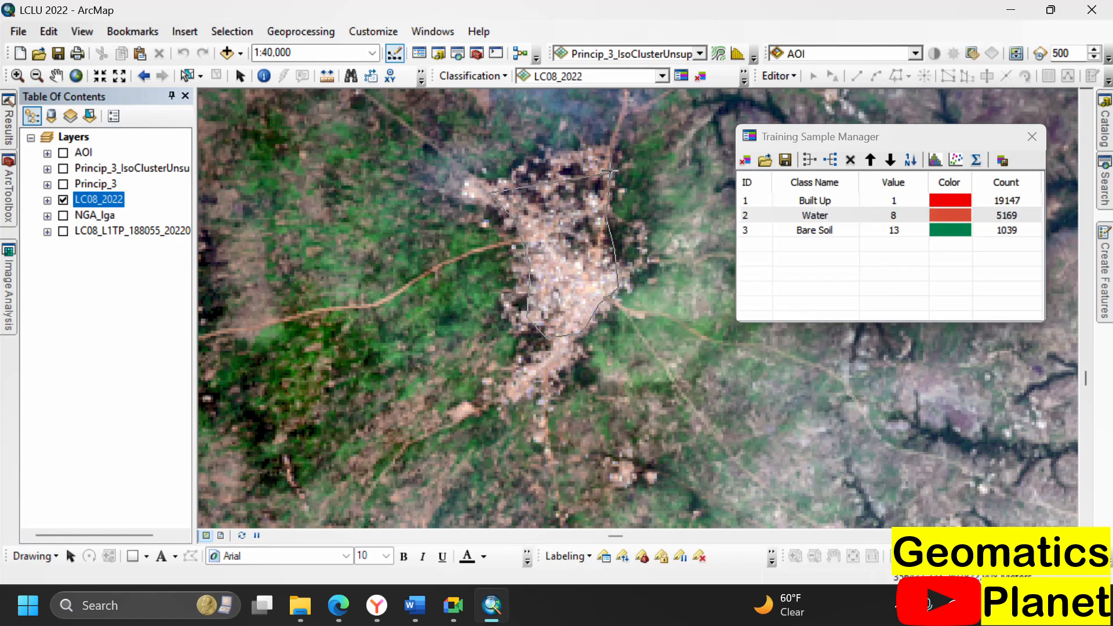
double_click(542, 153)
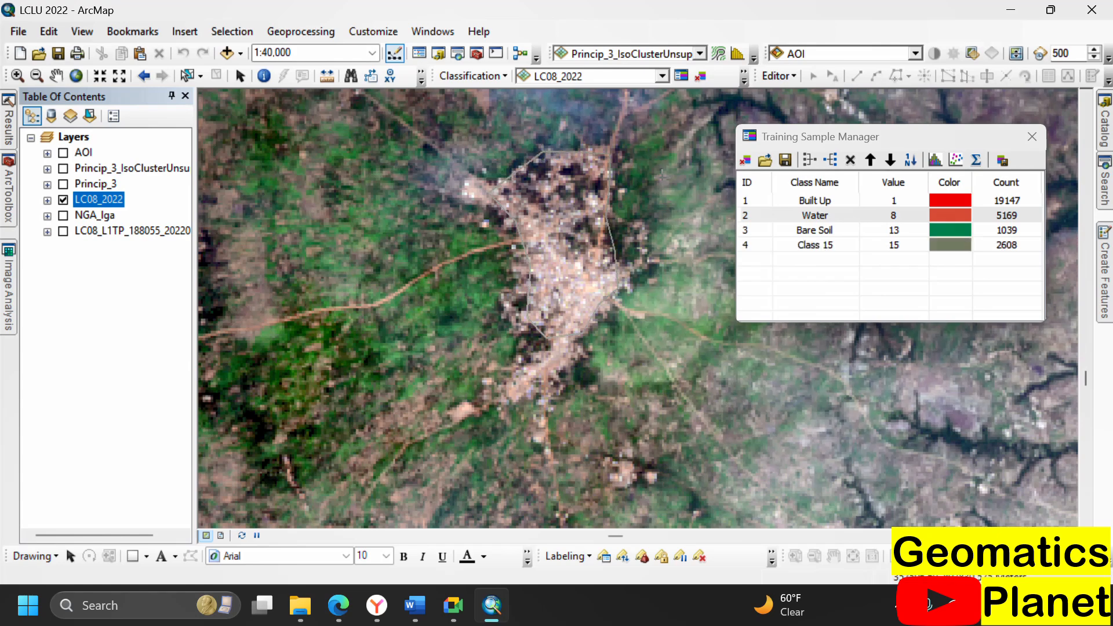
Merge the Class 15 town sample into the Built Up class
left_click(748, 200)
left_click(766, 246, "ctrl")
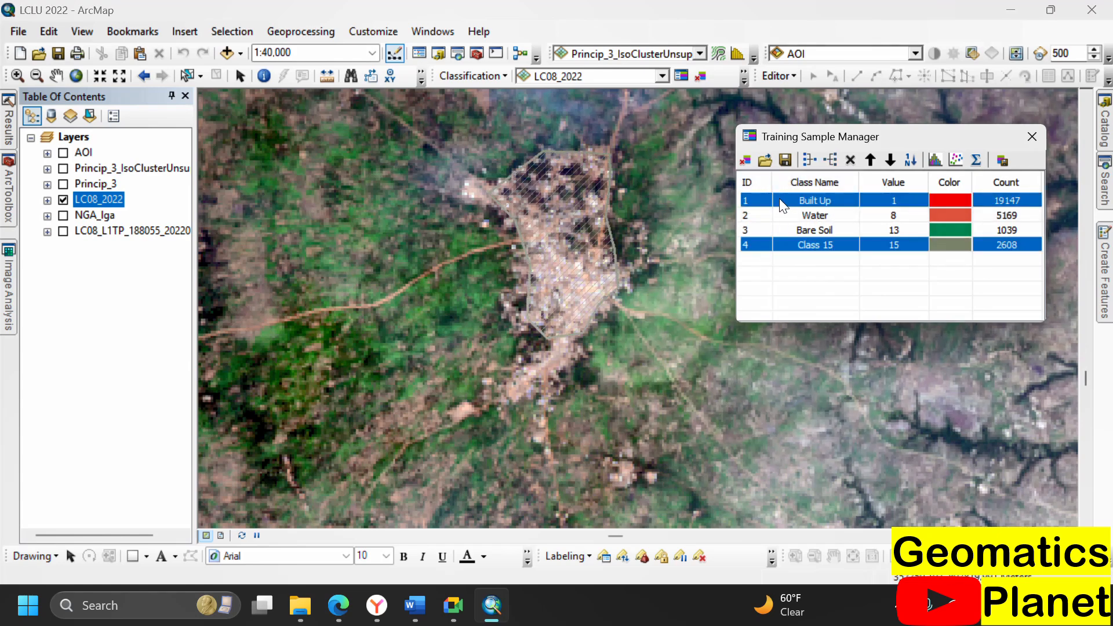
left_click(809, 159)
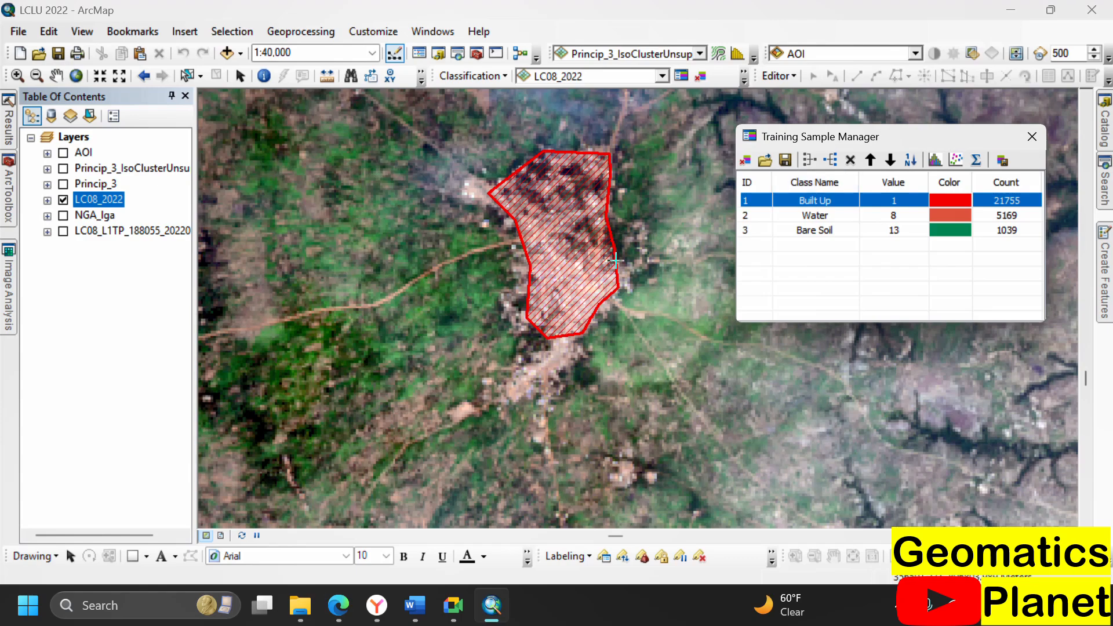
Draw a many-sided polygon training sample at 1:50,000 over the green fields southwest of the town, south of the road
scroll(509, 285, "down", 2)
scroll(449, 316, "up", 1)
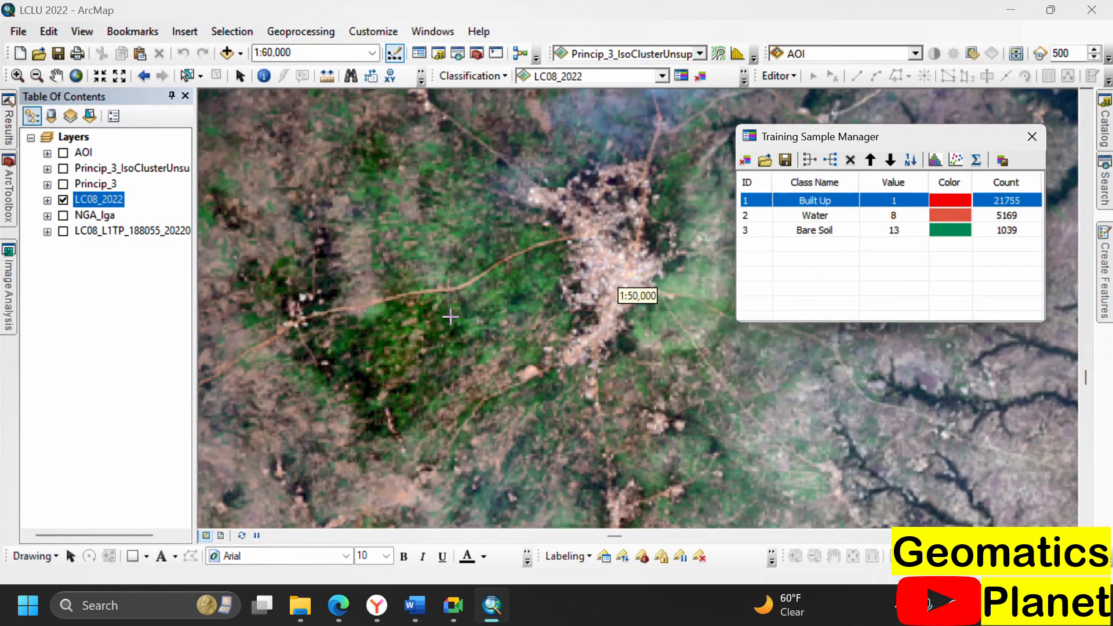
left_click(478, 372)
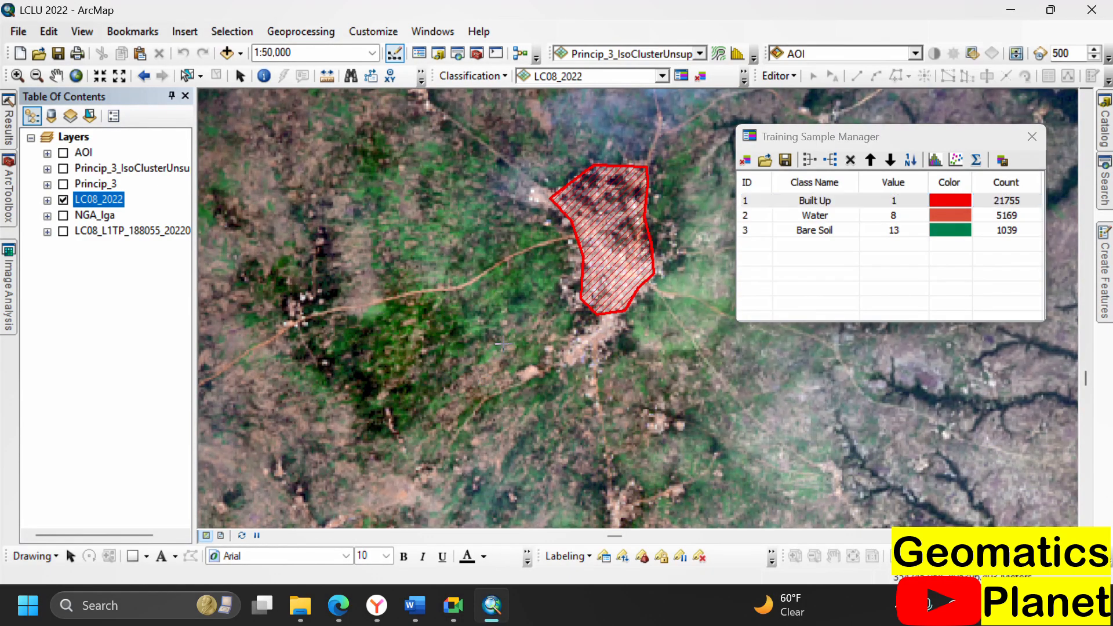
left_click(553, 297)
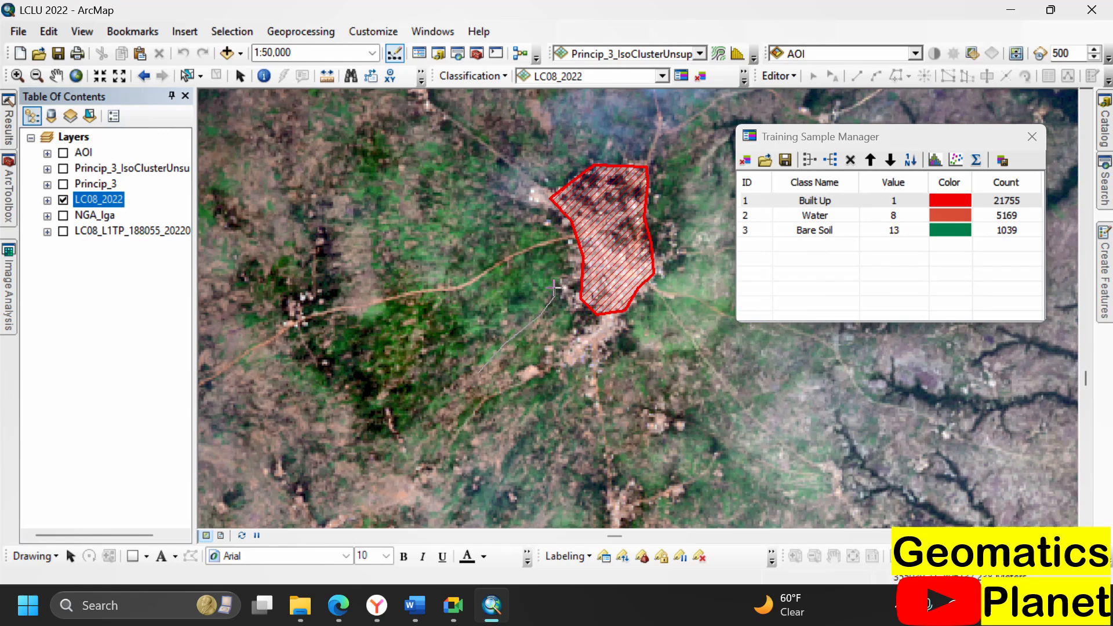
left_click(552, 255)
left_click(526, 256)
left_click(441, 309)
left_click(370, 318)
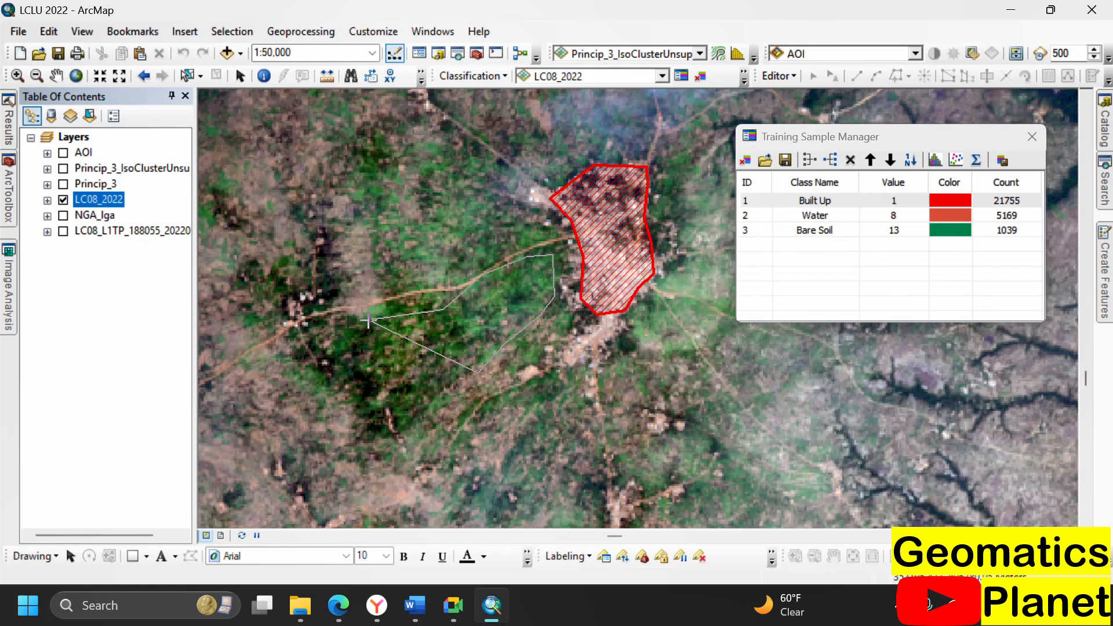
left_click(350, 339)
double_click(405, 421)
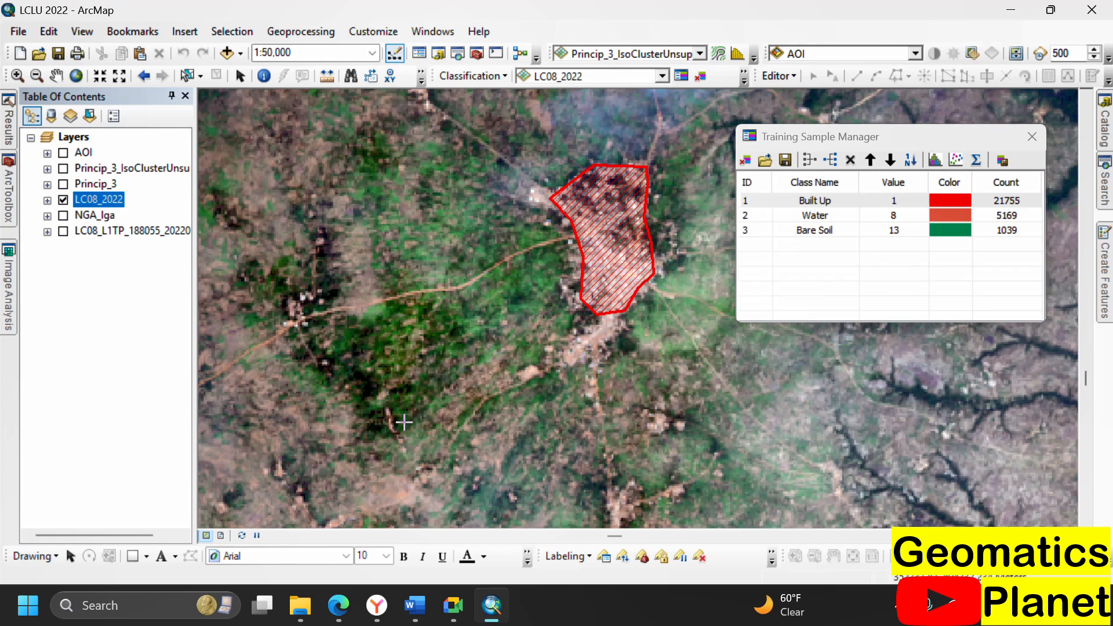
Draw a second polygon training sample at 1:40,000 over the green fields north of the road, west of the town
scroll(528, 303, "down", 1)
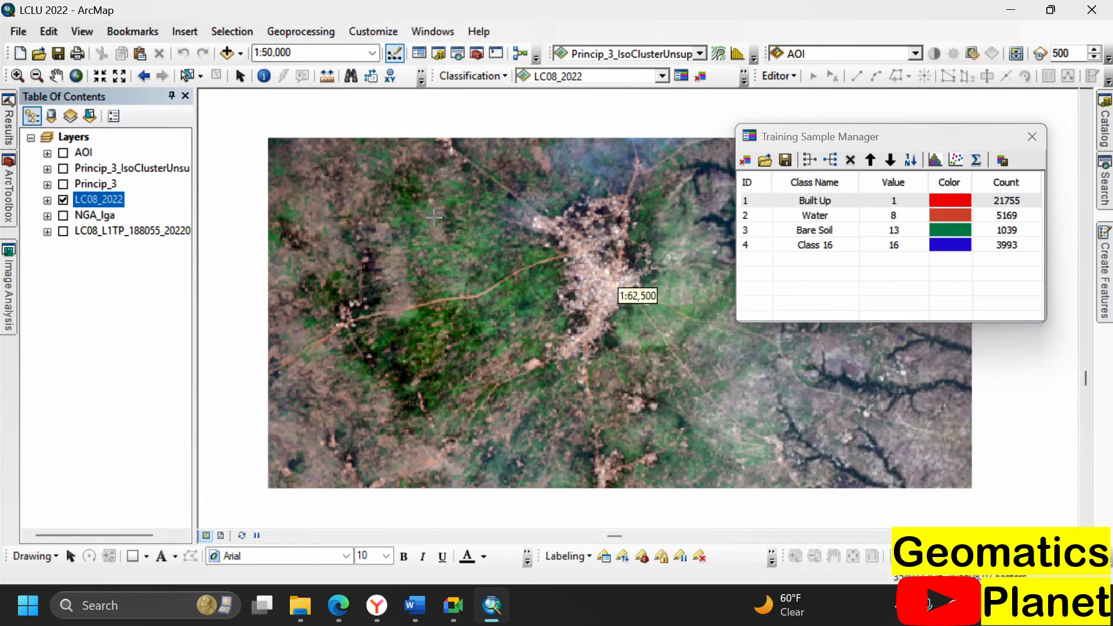
scroll(440, 222, "up", 2)
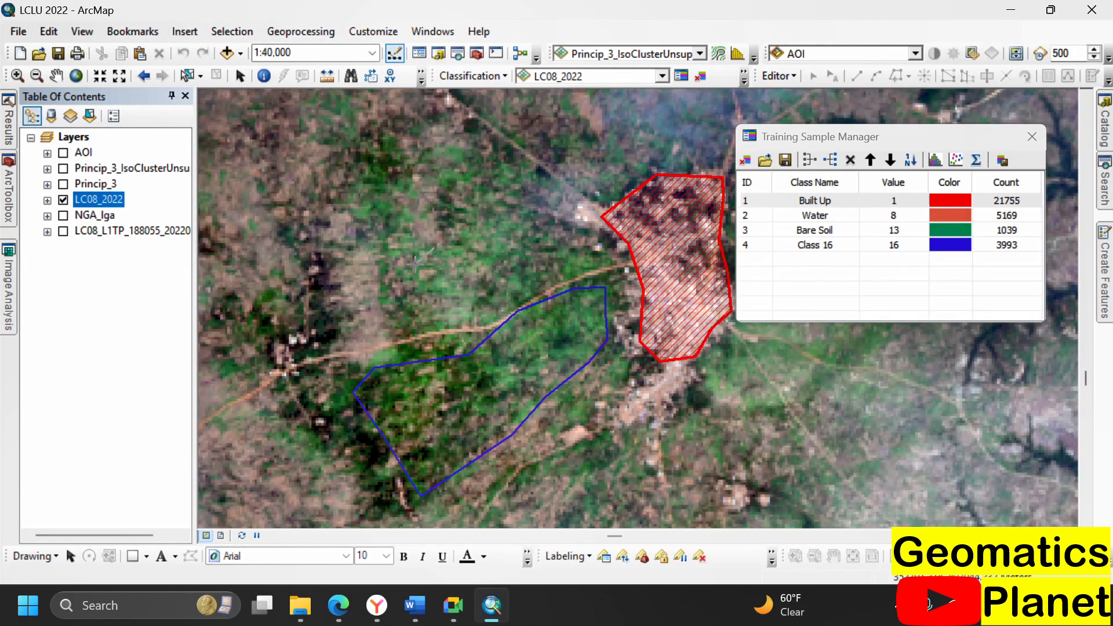
left_click(416, 261)
left_click(421, 303)
left_click(439, 322)
left_click(490, 300)
left_click(531, 278)
left_click(538, 244)
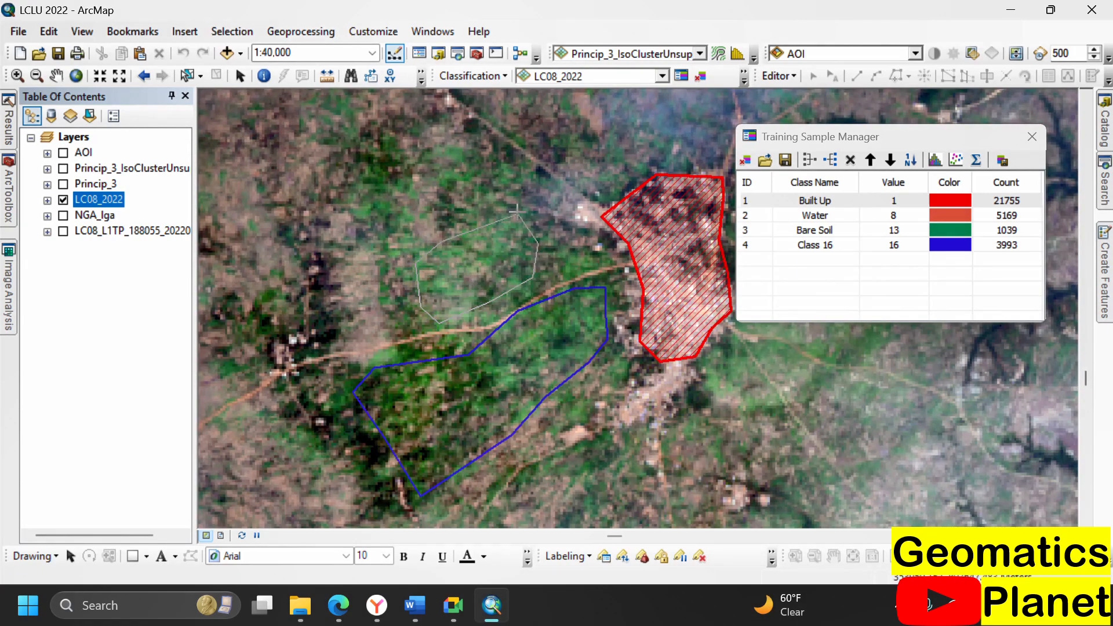
double_click(491, 186)
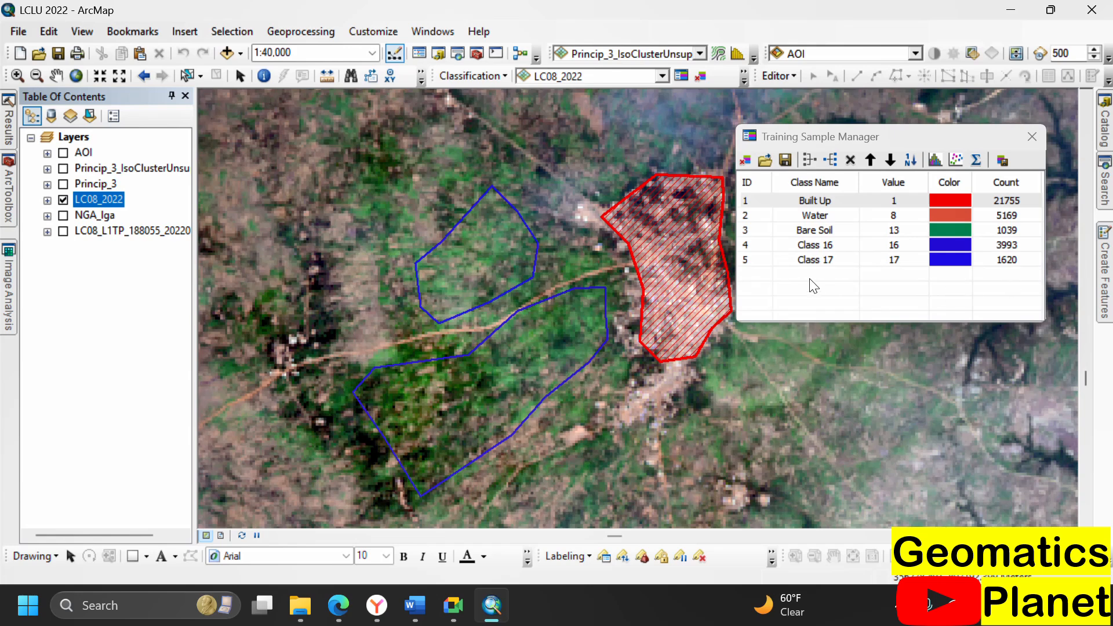
Rename the Class 16 training sample as Farmland
double_click(809, 259)
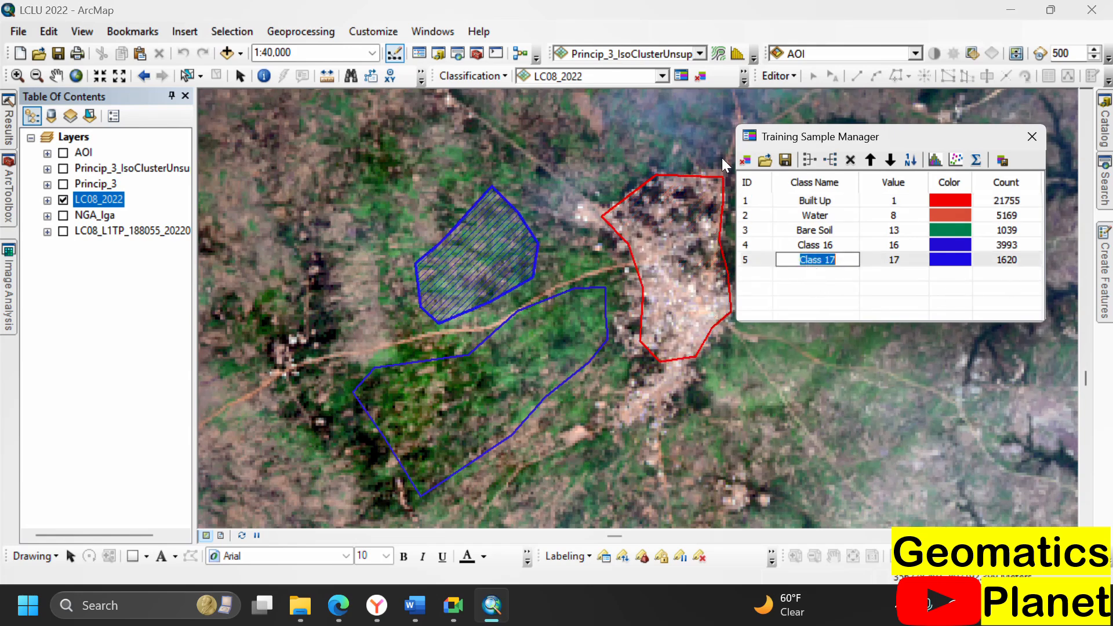
double_click(815, 245)
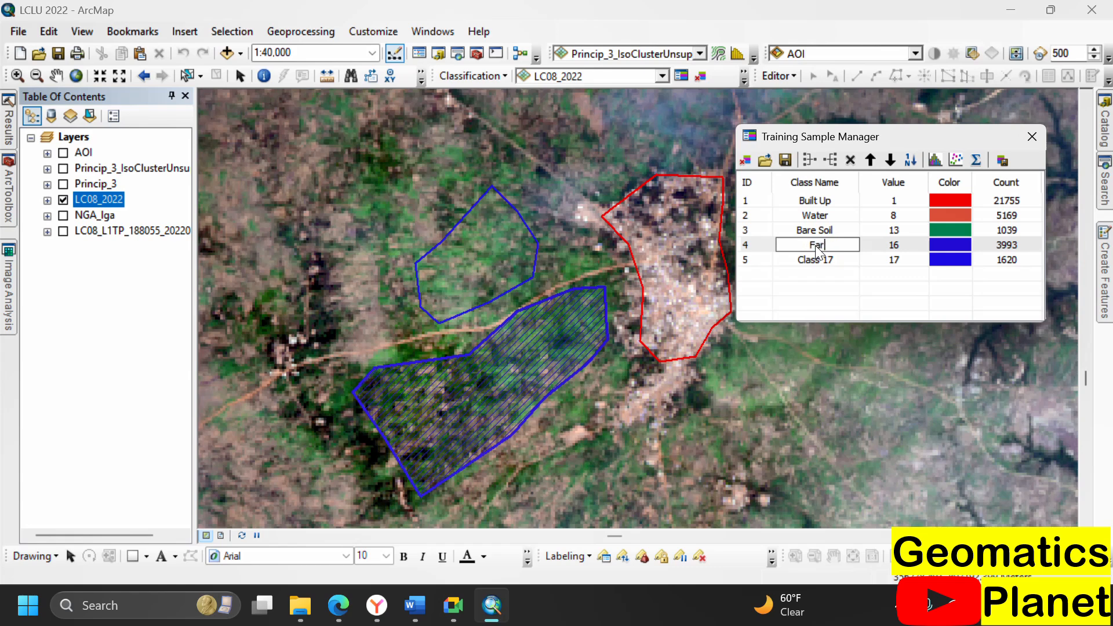
type("Farmland")
Merge the Class 17 sample into the Farmland class
left_click(827, 265)
left_click(827, 266)
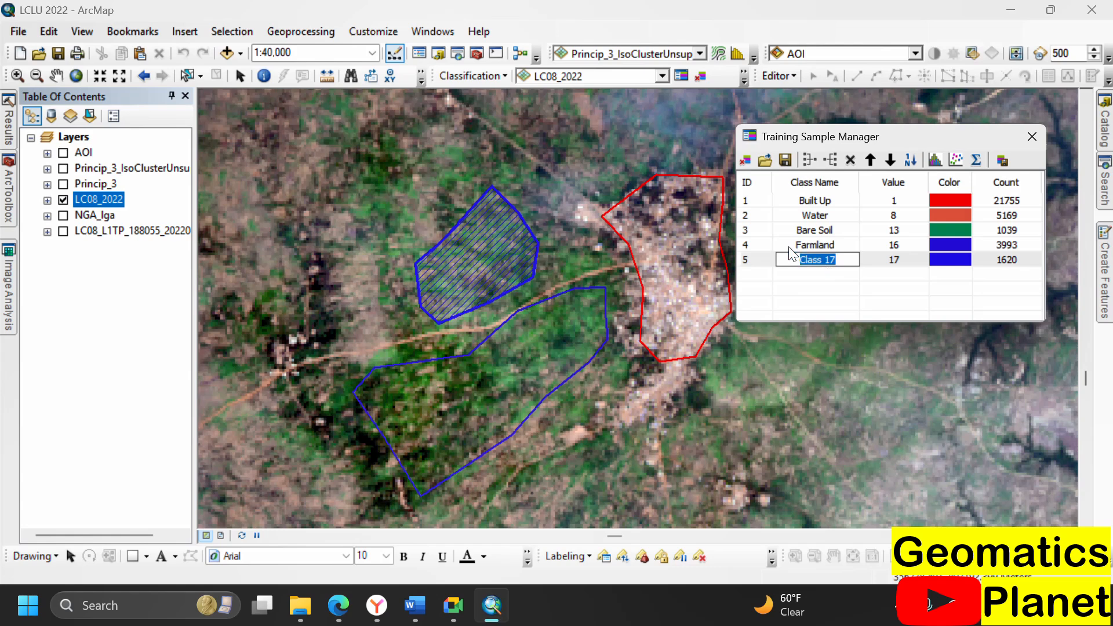
left_click(756, 244)
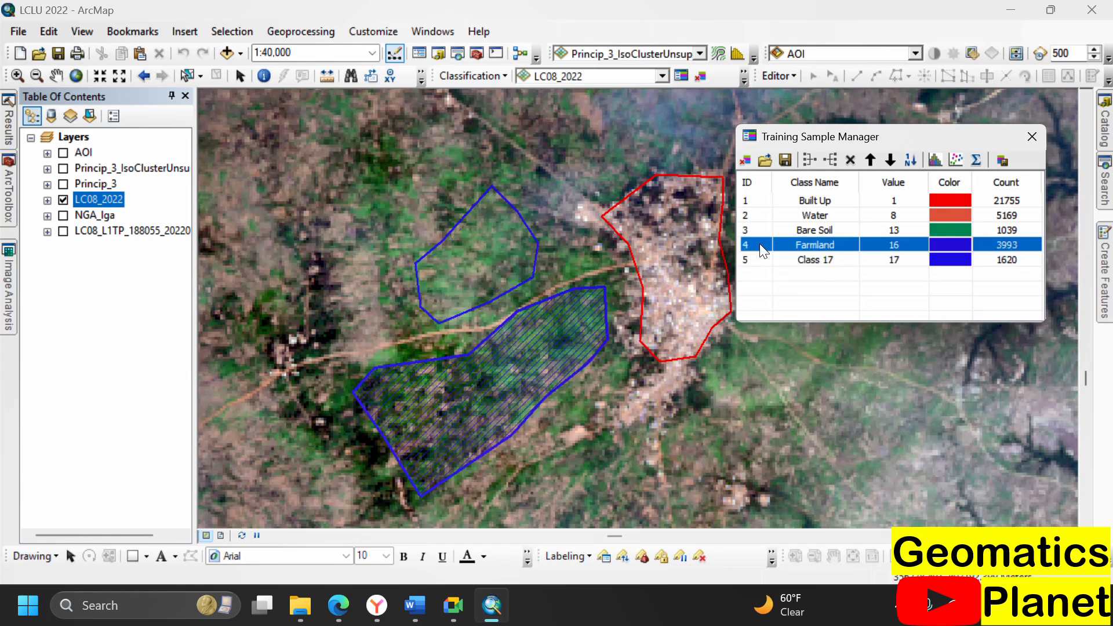
left_click(767, 257, "shift")
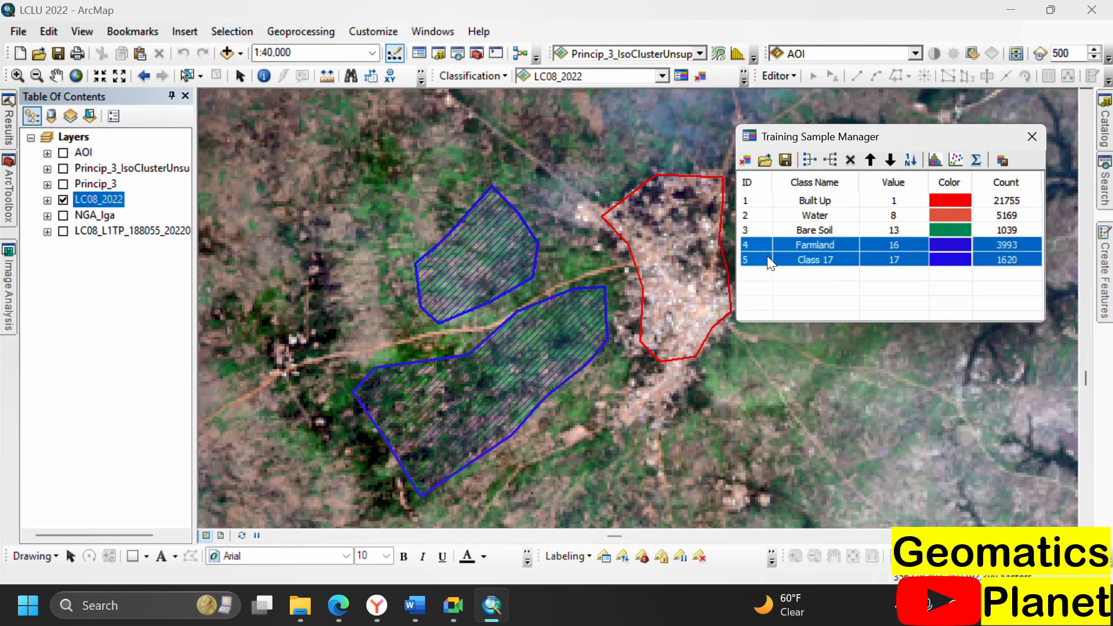
left_click(810, 159)
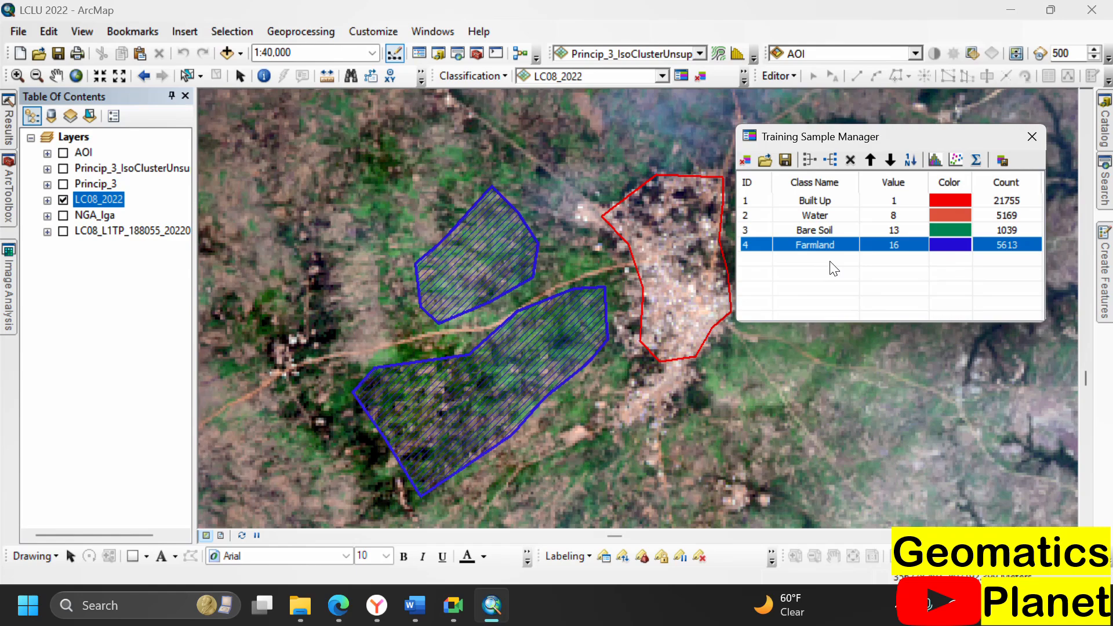
Examine the rivers, tributaries and southwestern part of the LC08_2022 image at overview and closer scales for further training sample sites
scroll(478, 276, "down", 4)
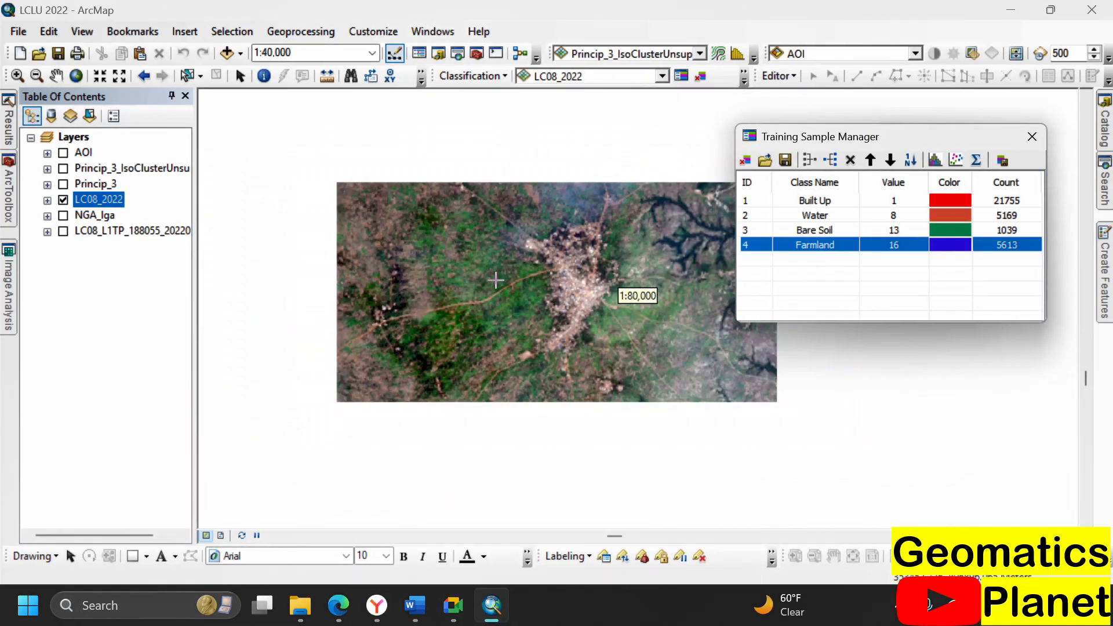
scroll(618, 182, "down", 4)
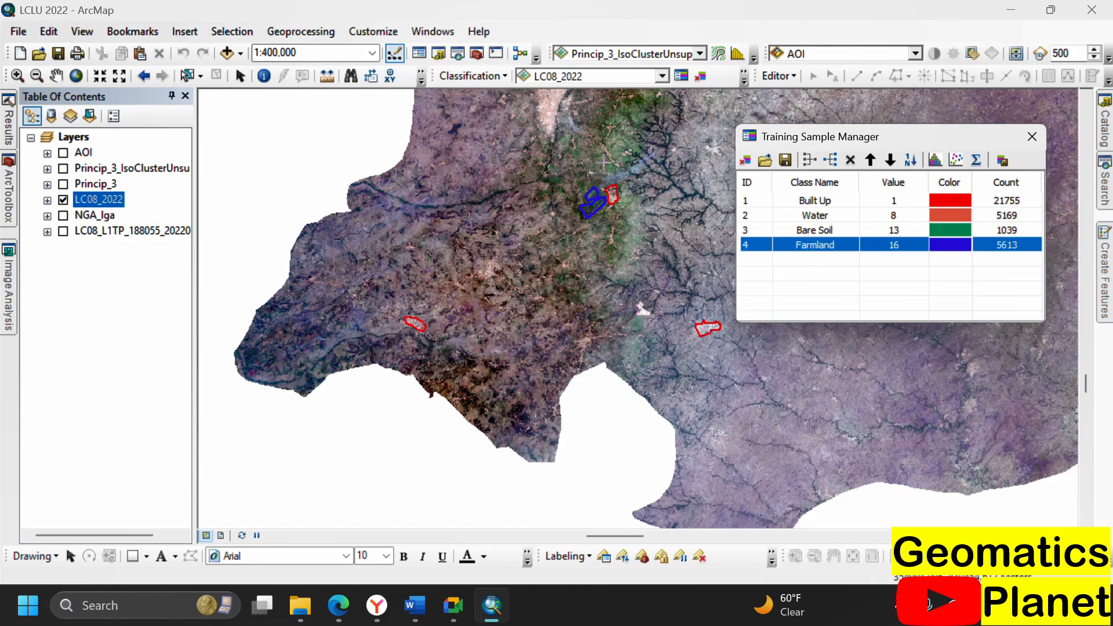
scroll(394, 172, "up", 4)
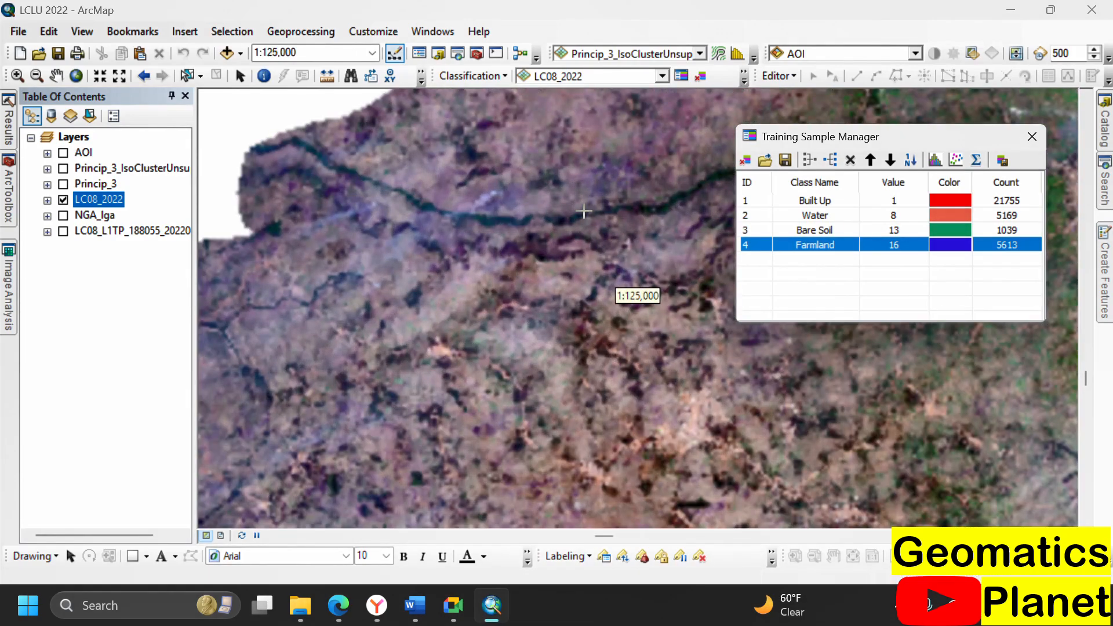
scroll(580, 201, "up", 3)
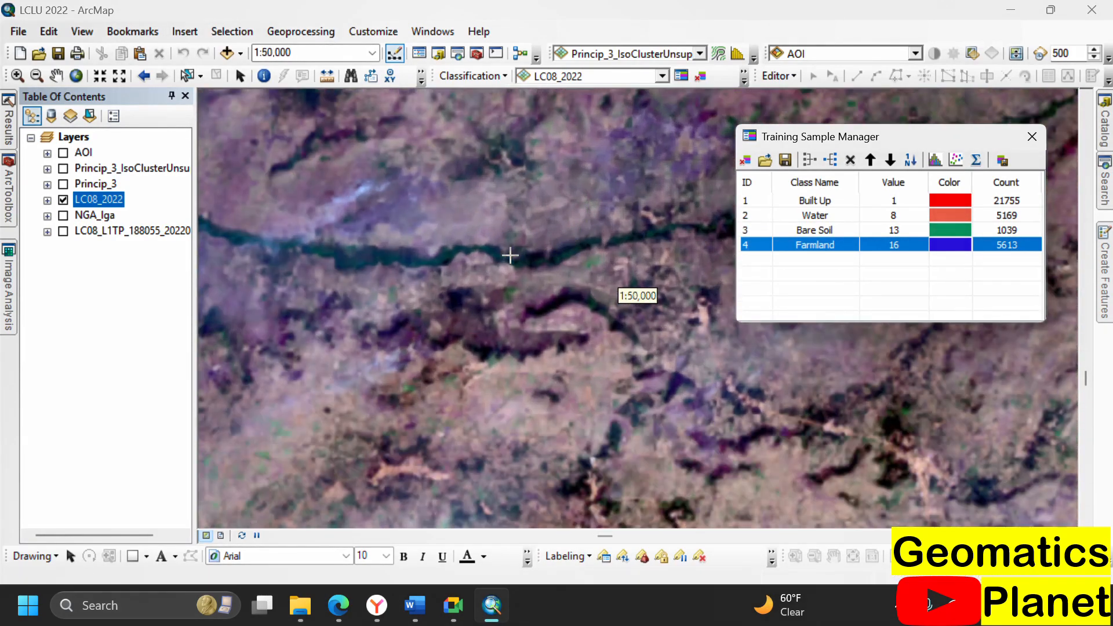
scroll(432, 246, "up", 5)
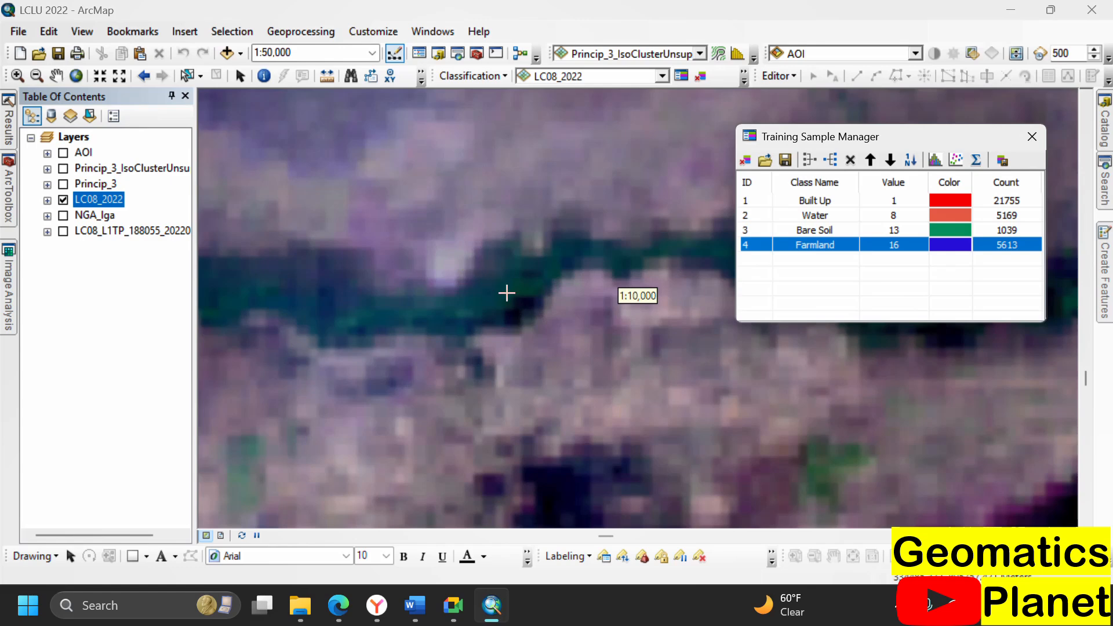
scroll(487, 287, "down", 9)
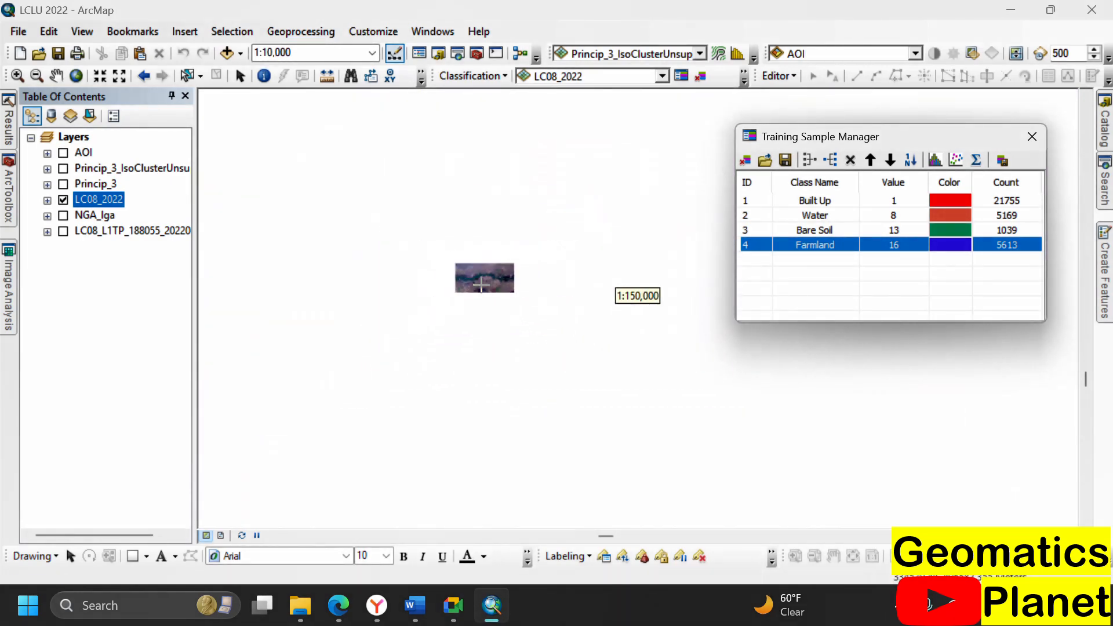
scroll(762, 422, "down", 4)
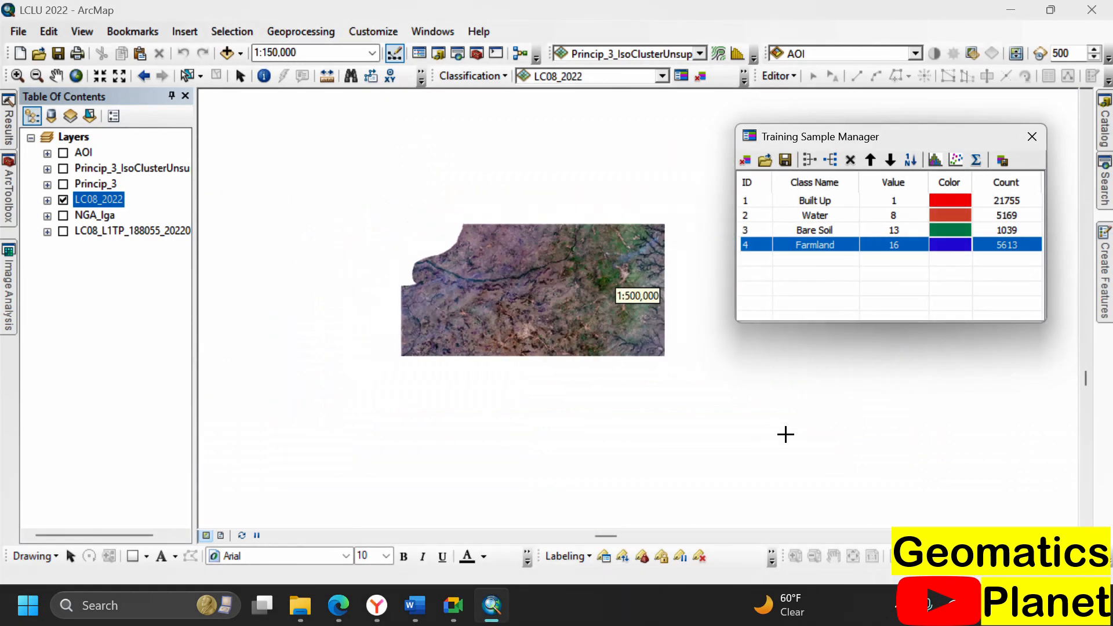
scroll(710, 394, "up", 4)
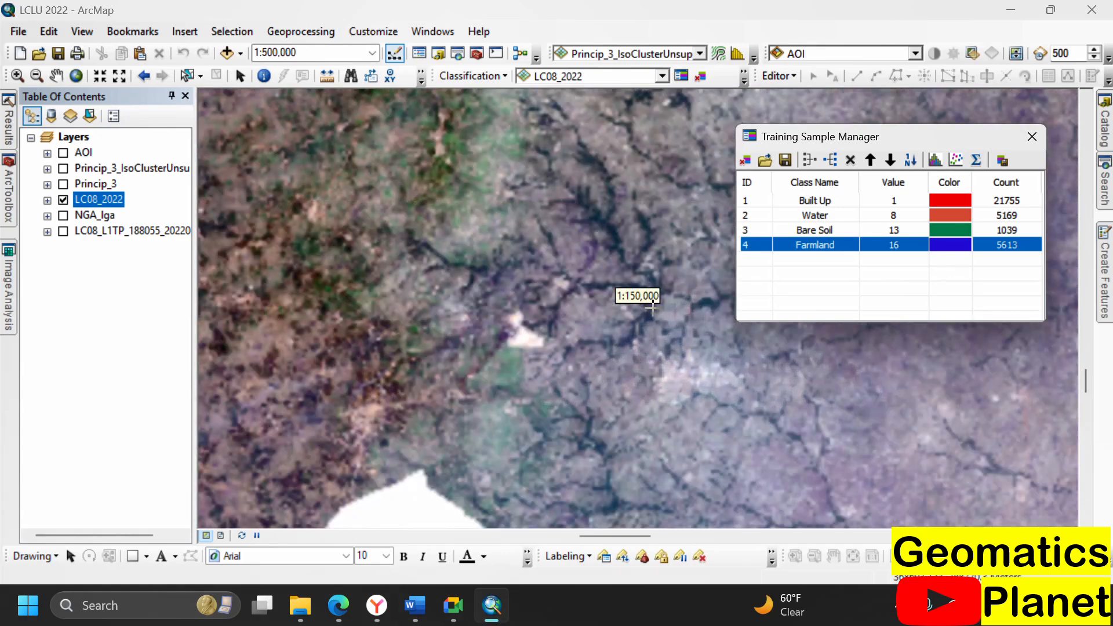
scroll(603, 254, "up", 6)
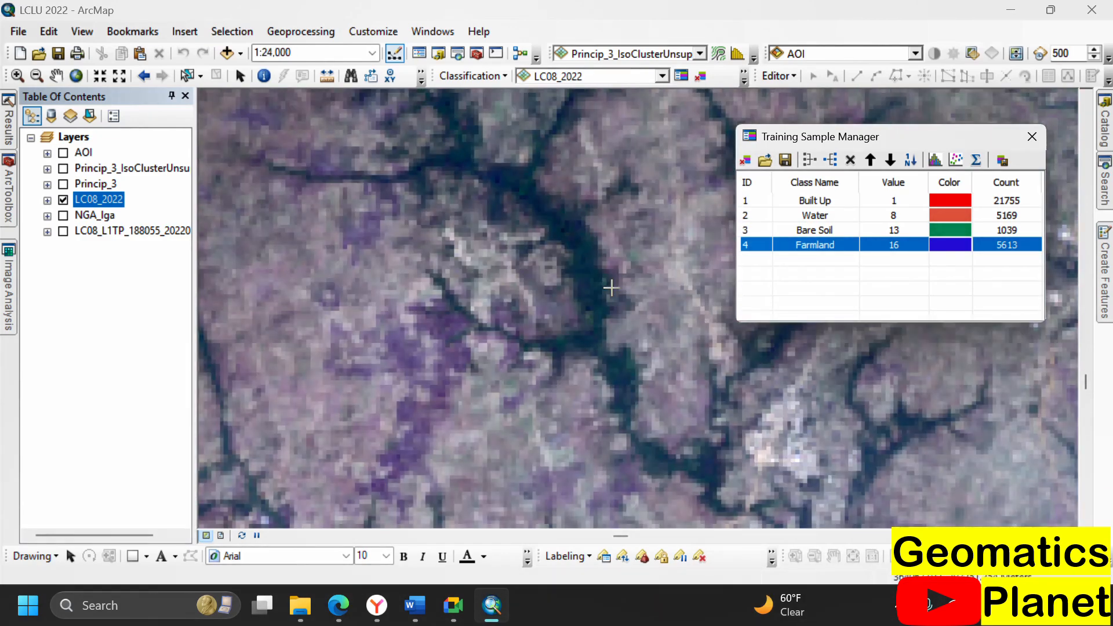
scroll(573, 238, "down", 8)
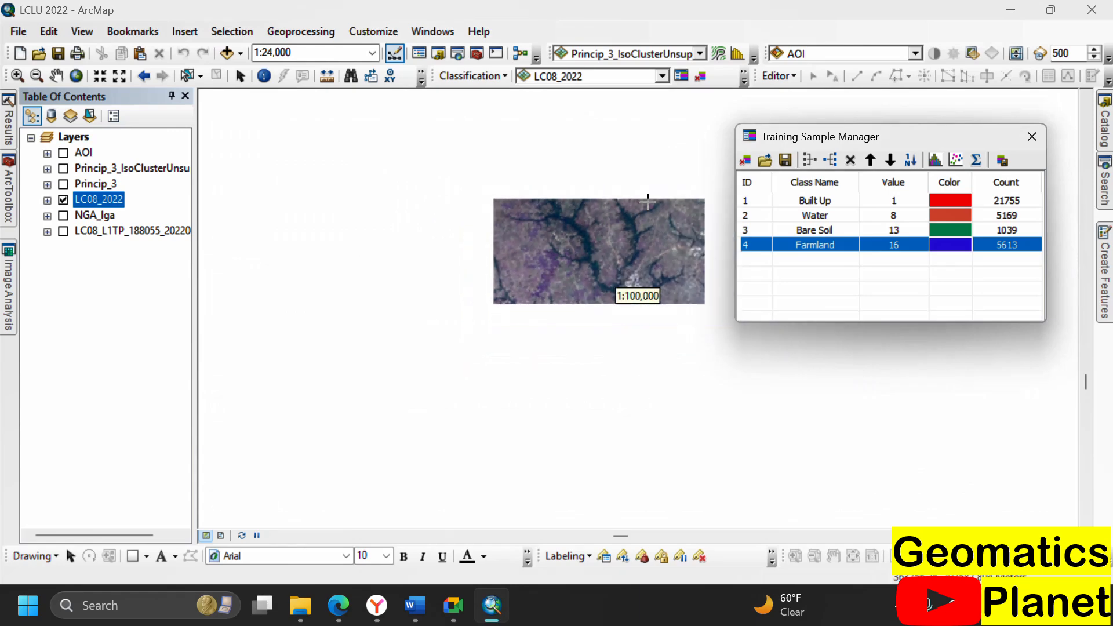
scroll(637, 307, "down", 4)
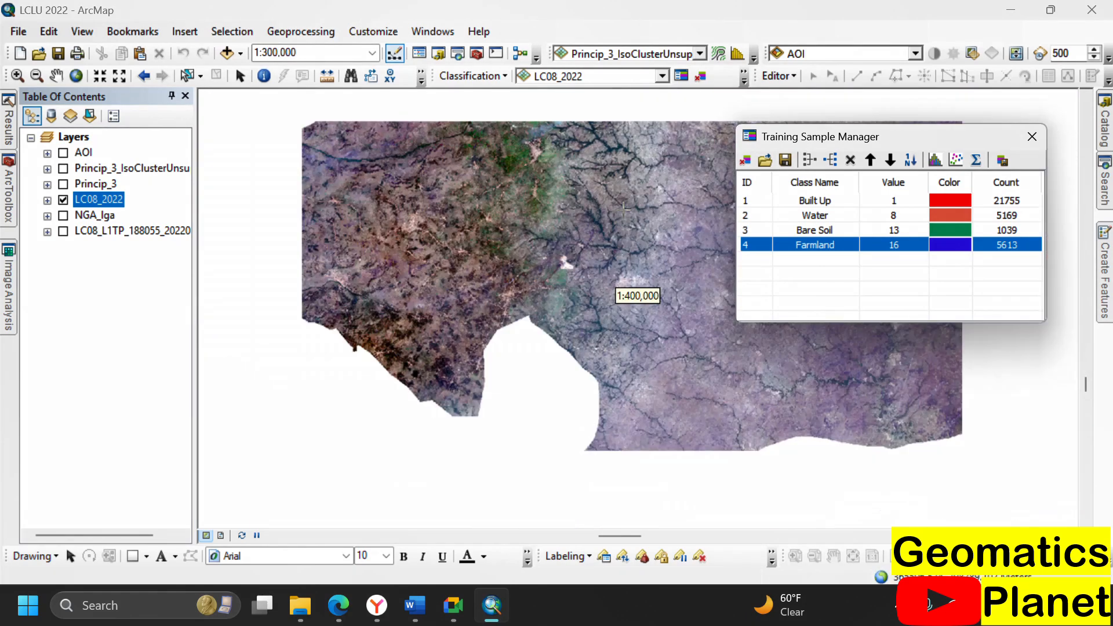
scroll(423, 335, "up", 6)
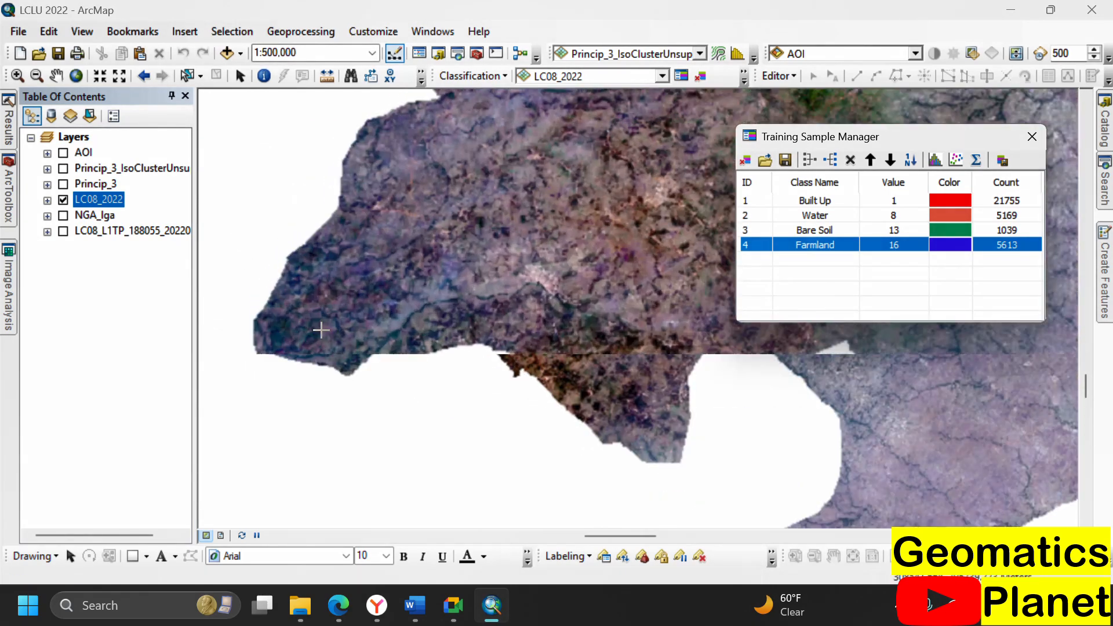
scroll(402, 200, "down", 3)
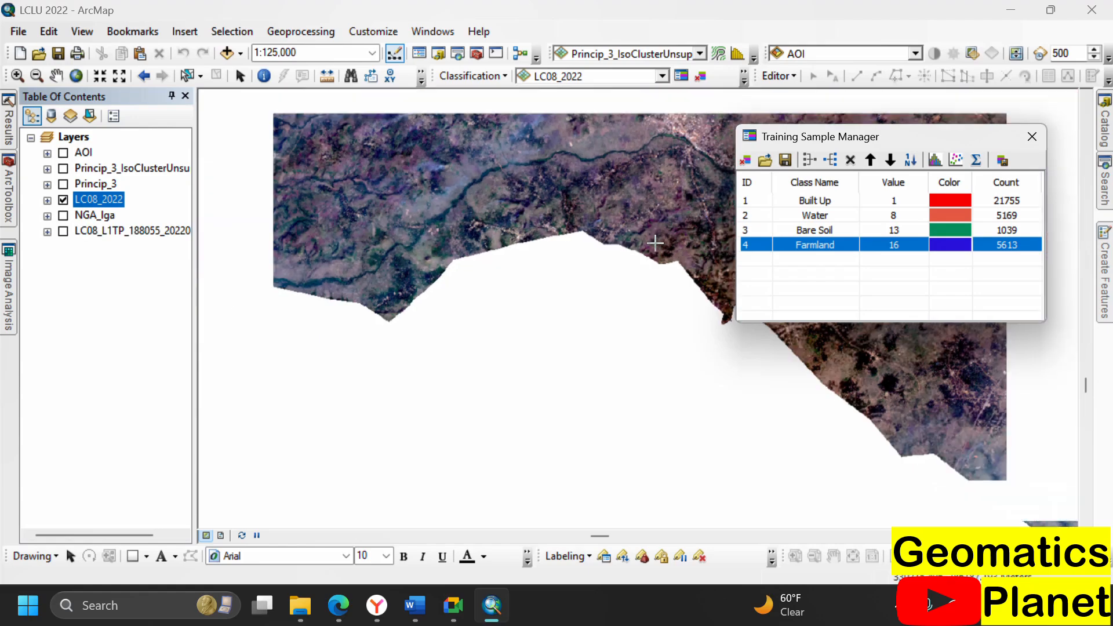
Draw a many-sided polygon training sample at 1:25,000 around the dark green patch near the image's far western edge
scroll(401, 200, "up", 6)
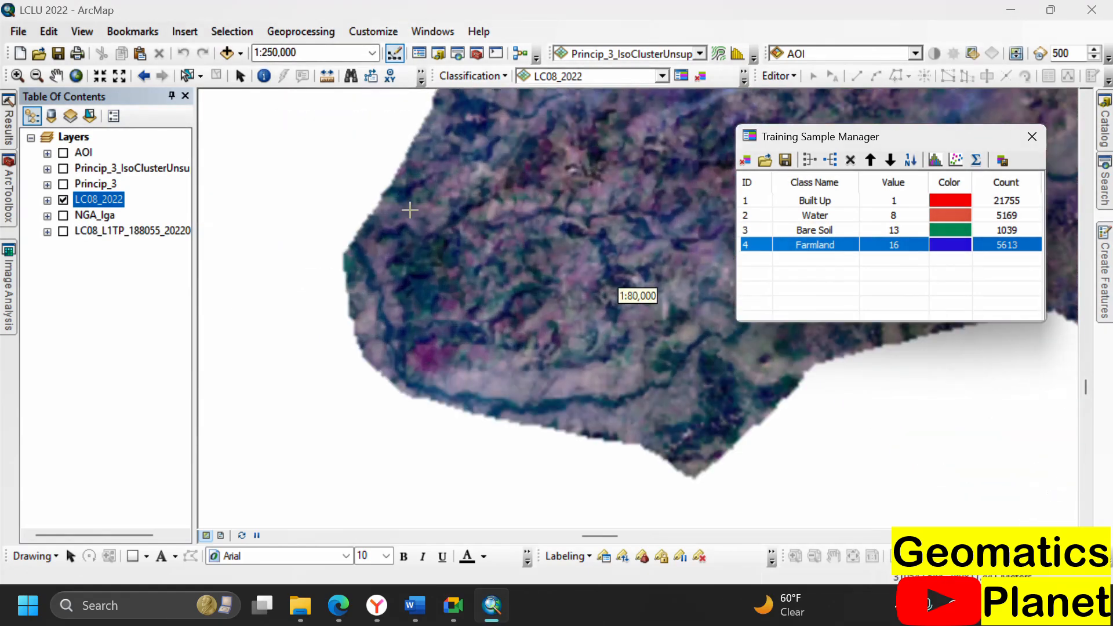
scroll(401, 298, "up", 4)
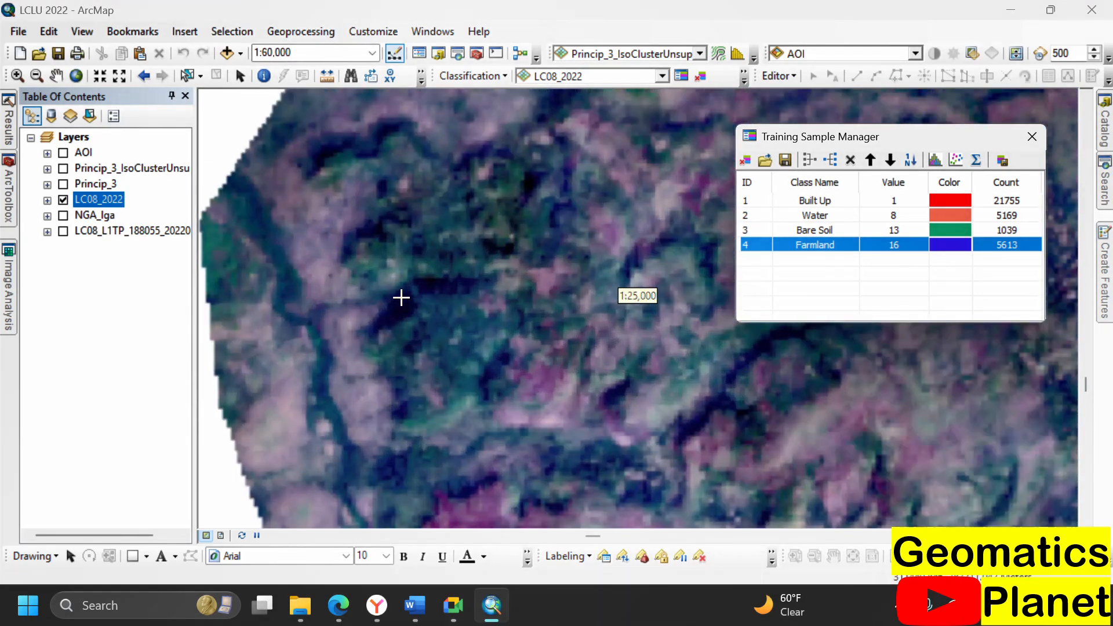
left_click(400, 285)
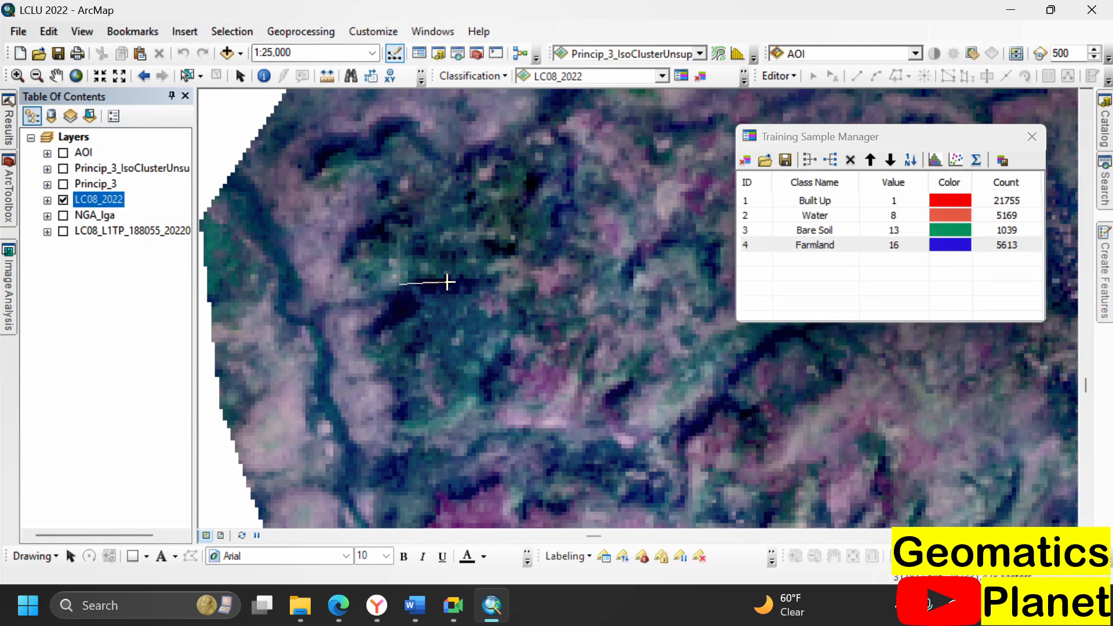
left_click(444, 155)
left_click(402, 130)
left_click(331, 155)
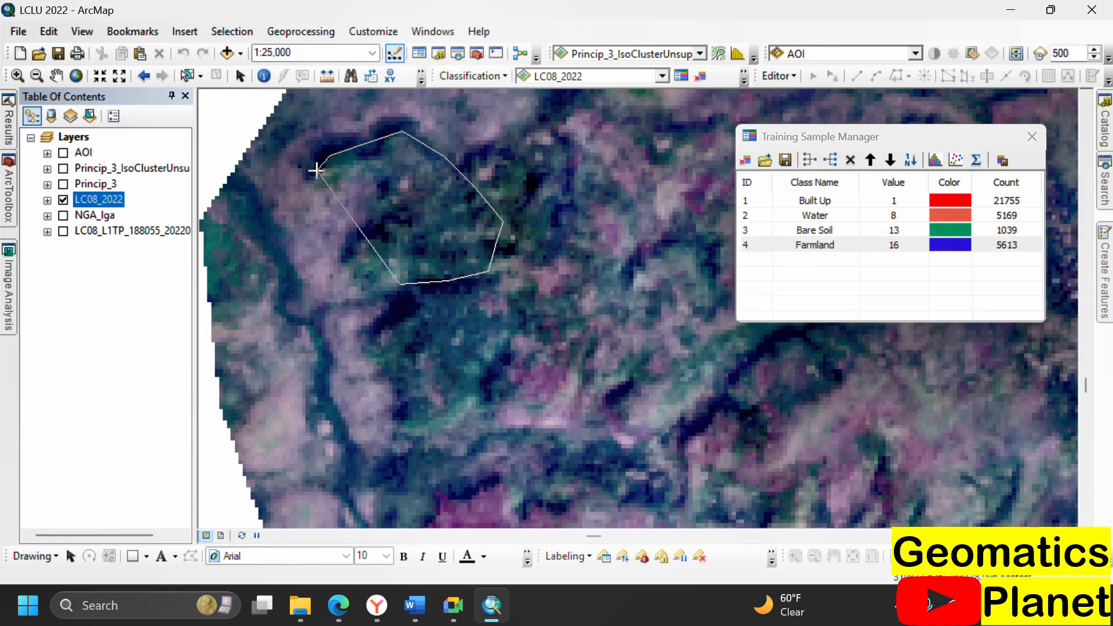
left_click(317, 174)
left_click(329, 179)
left_click(367, 186)
left_click(393, 188)
left_click(406, 221)
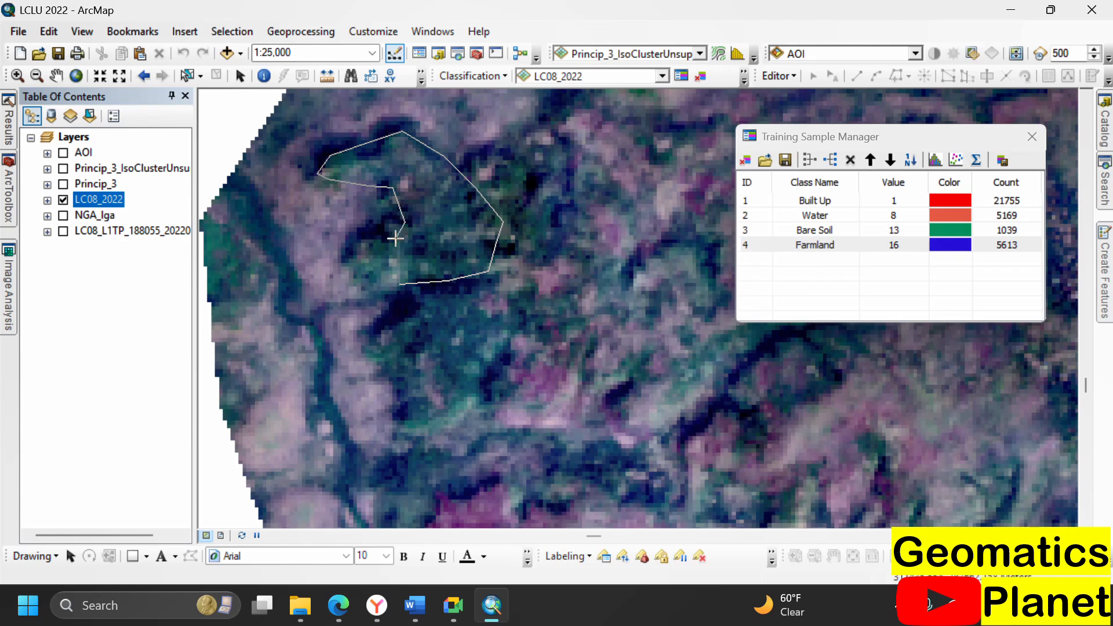
double_click(380, 249)
Rename the Class 18 training sample as Vegetation
left_click(802, 260)
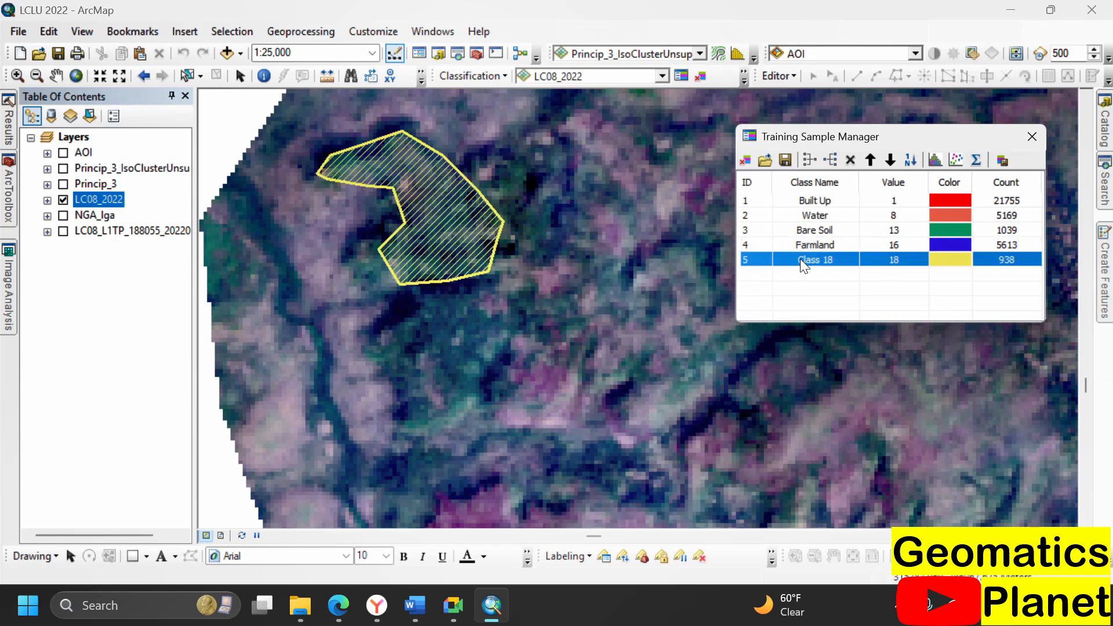
left_click(810, 262)
type("Veg")
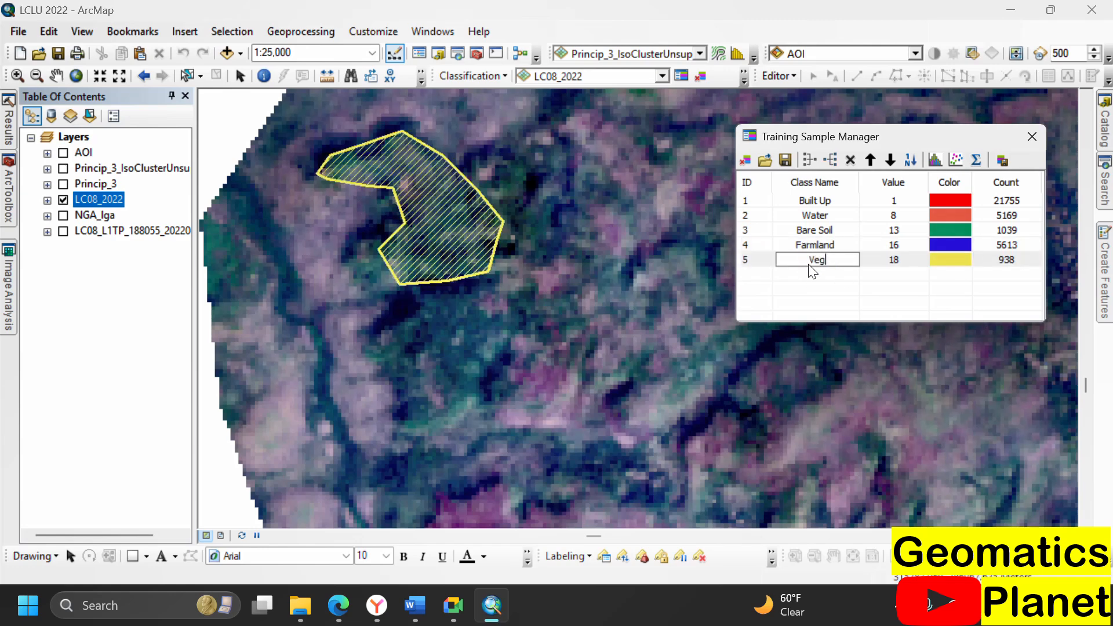
type("etation")
key("Return")
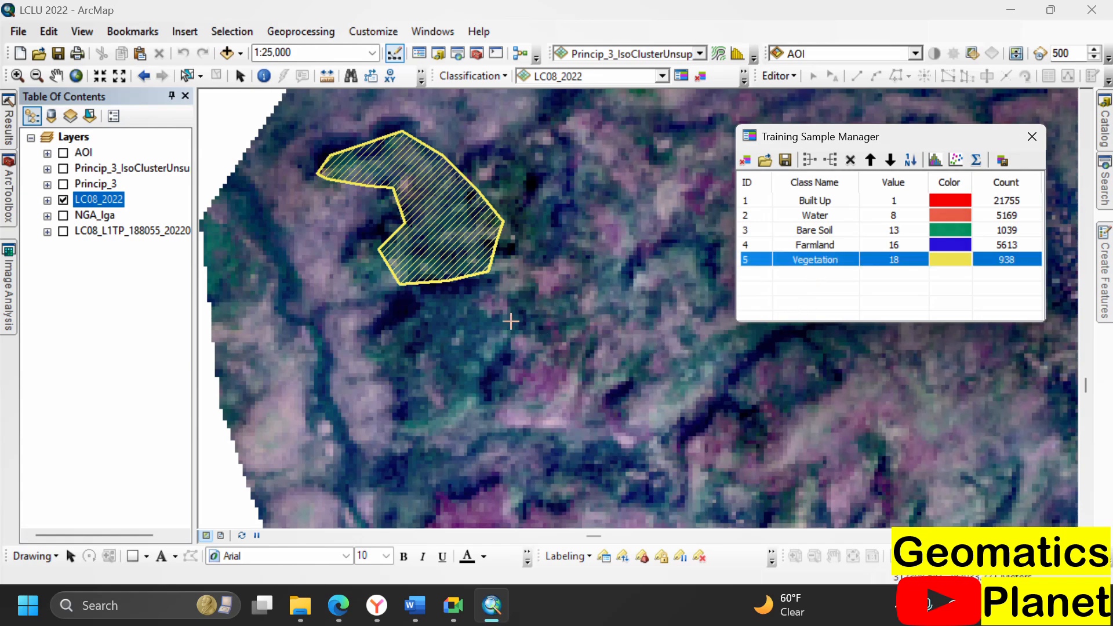
Draw a six-sided polygon training sample over the dark green patch just south of the existing Vegetation sample
left_click(463, 299)
left_click(508, 331)
left_click(516, 354)
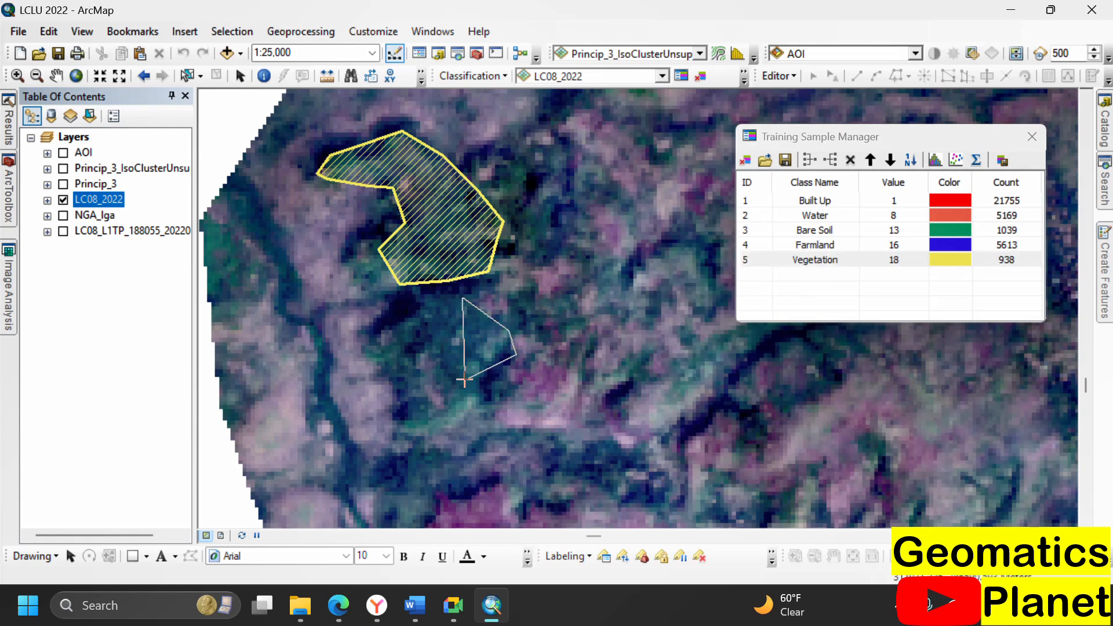
left_click(463, 380)
left_click(420, 366)
double_click(395, 333)
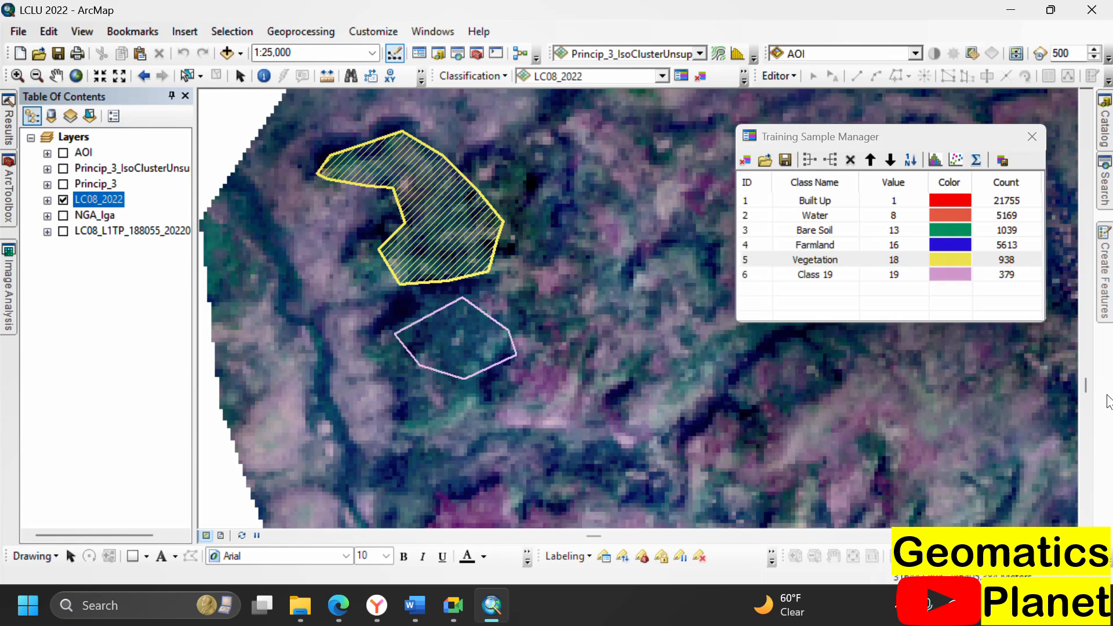
Merge the Class 19 sample into the Vegetation class
left_click(764, 265)
left_click(764, 276, "shift")
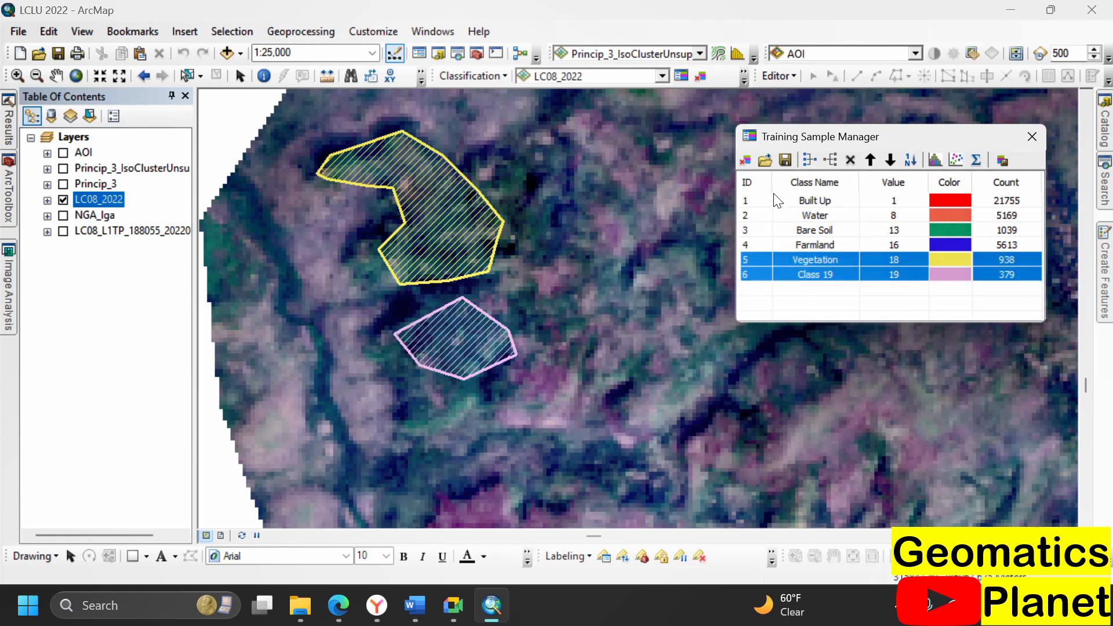
left_click(806, 160)
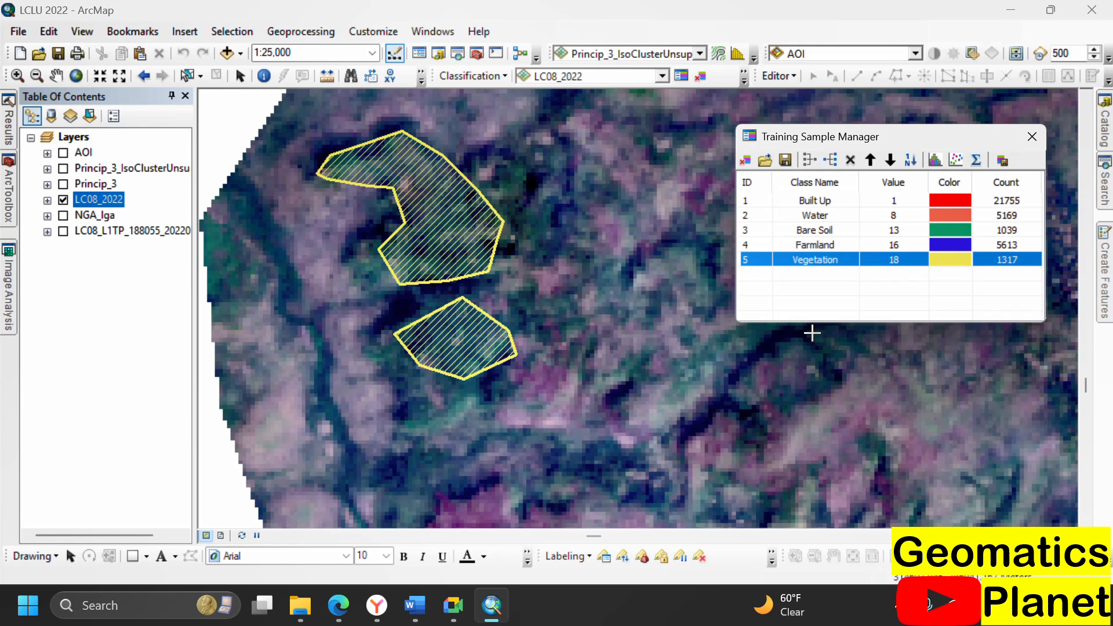
Draw a many-sided polygon training sample at 1:20,000 around the large dark vegetation patch in the image's southern tip
scroll(512, 251, "down", 5)
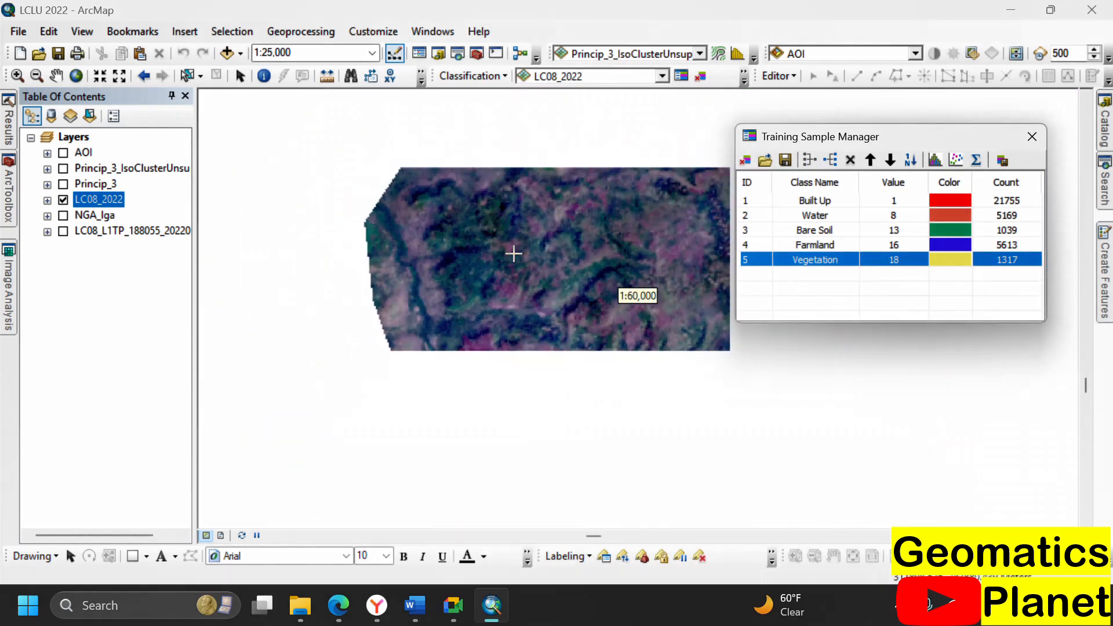
scroll(617, 274, "down", 5)
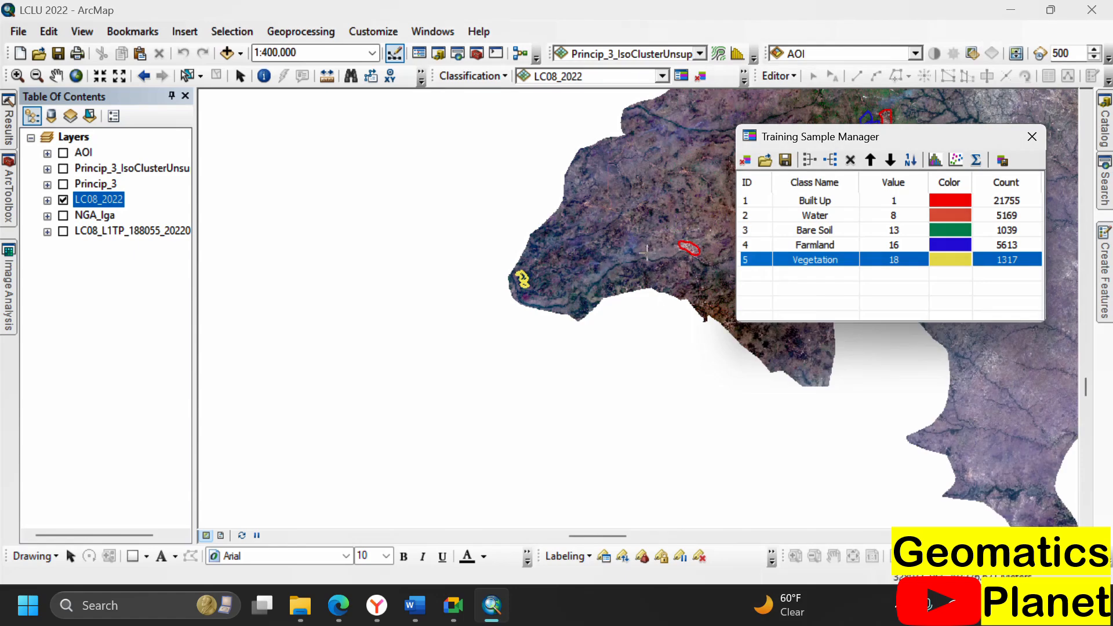
scroll(484, 293, "down", 2)
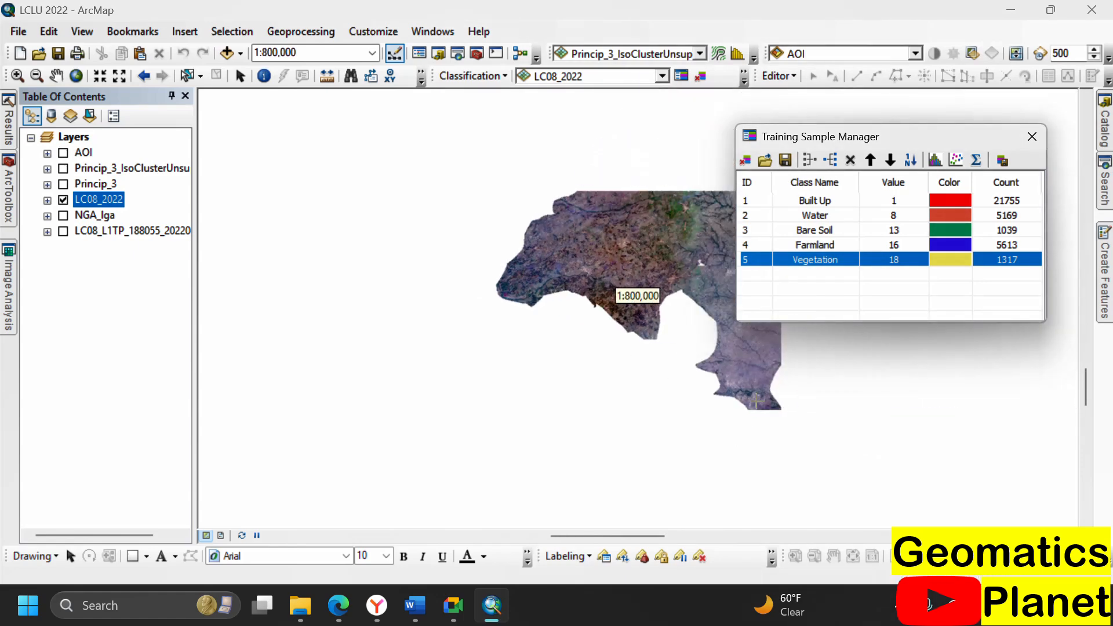
scroll(741, 379, "up", 2)
scroll(733, 377, "up", 9)
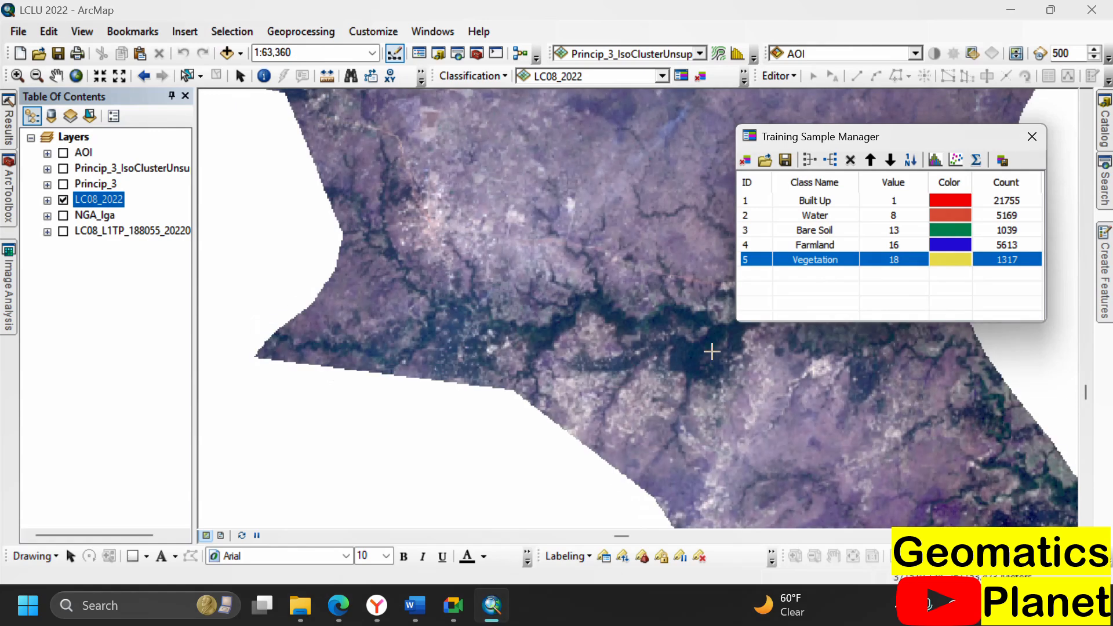
scroll(713, 348, "up", 2)
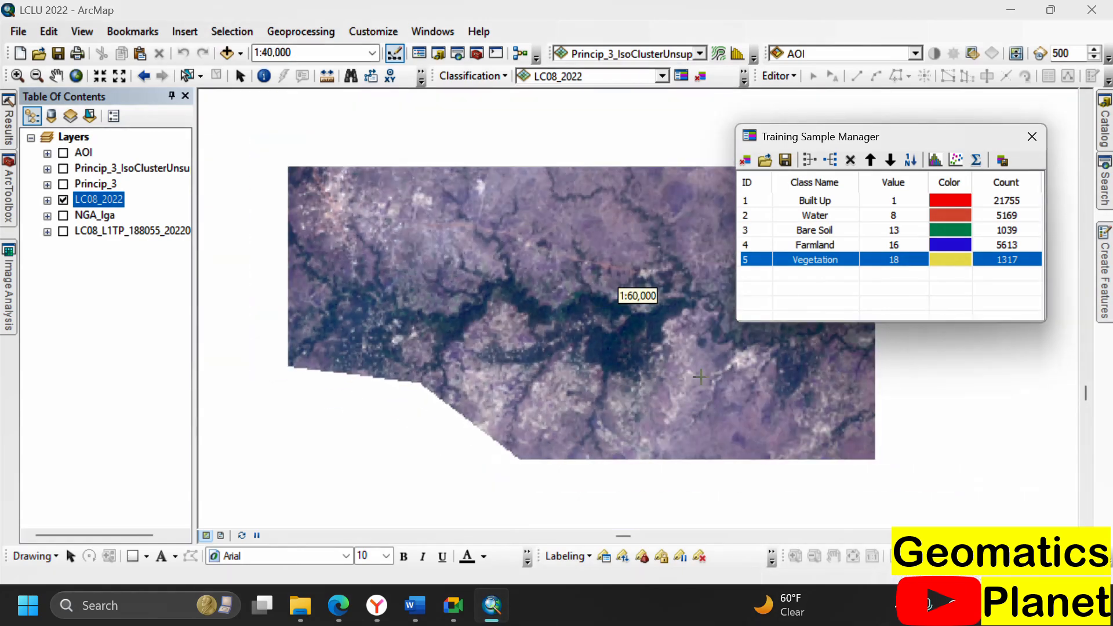
scroll(649, 319, "up", 1)
scroll(569, 430, "up", 1)
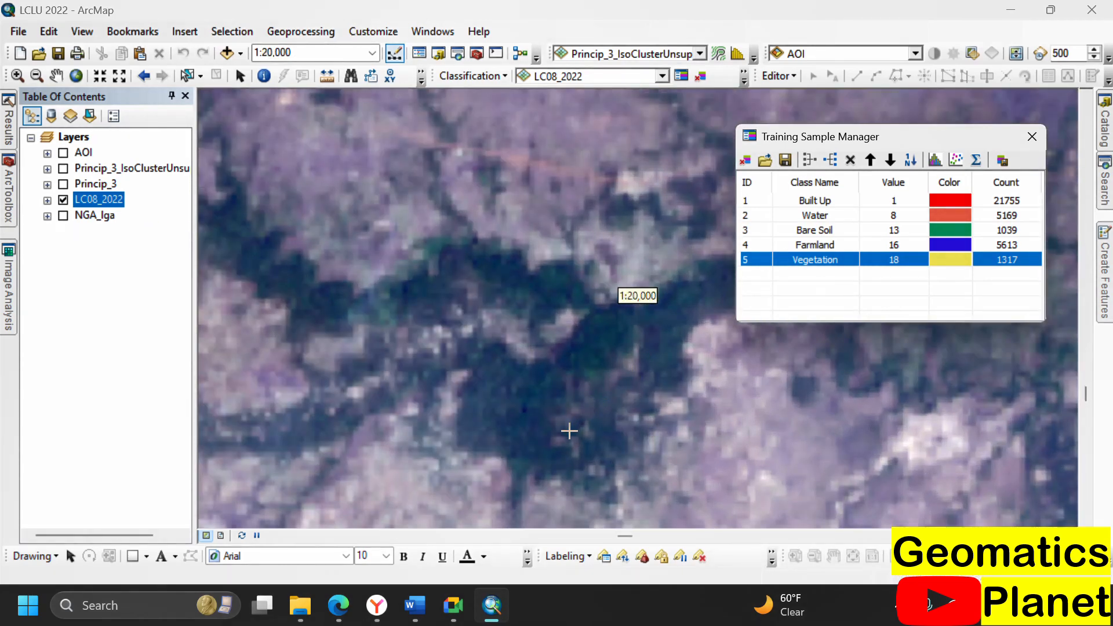
left_click(537, 457)
left_click(553, 398)
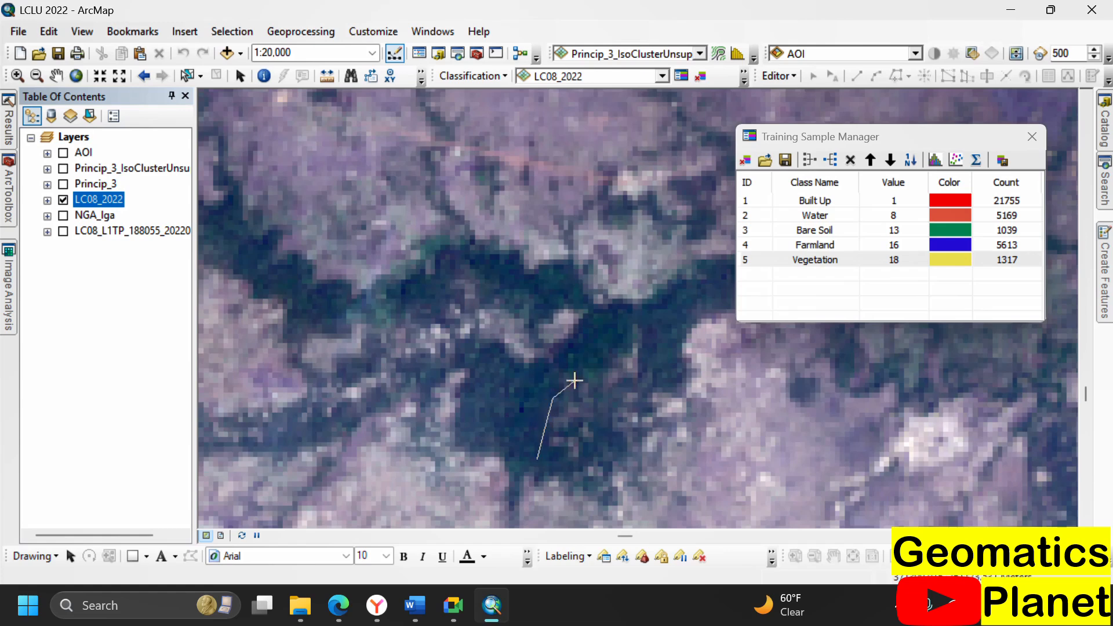
left_click(640, 339)
left_click(622, 301)
left_click(576, 297)
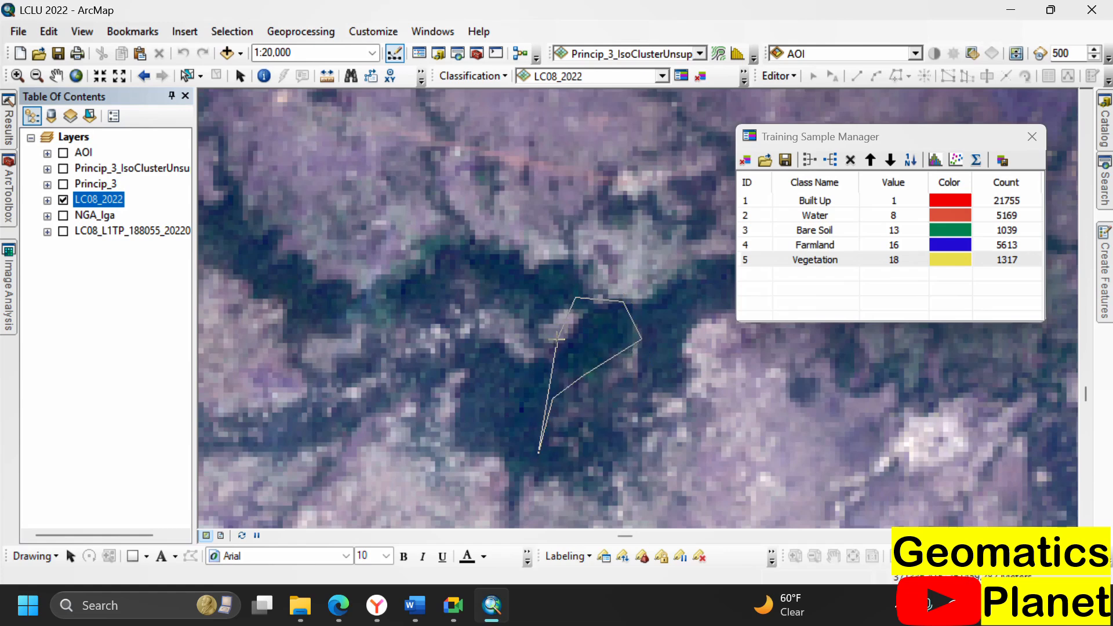
left_click(557, 341)
left_click(531, 358)
left_click(468, 350)
left_click(452, 397)
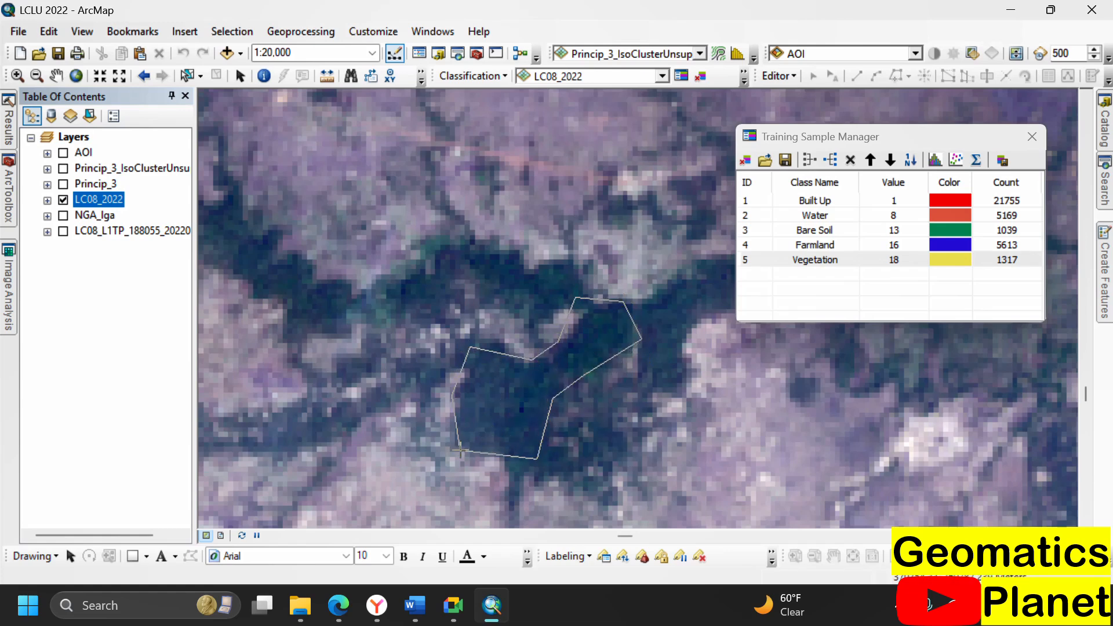
left_click(457, 452)
double_click(470, 452)
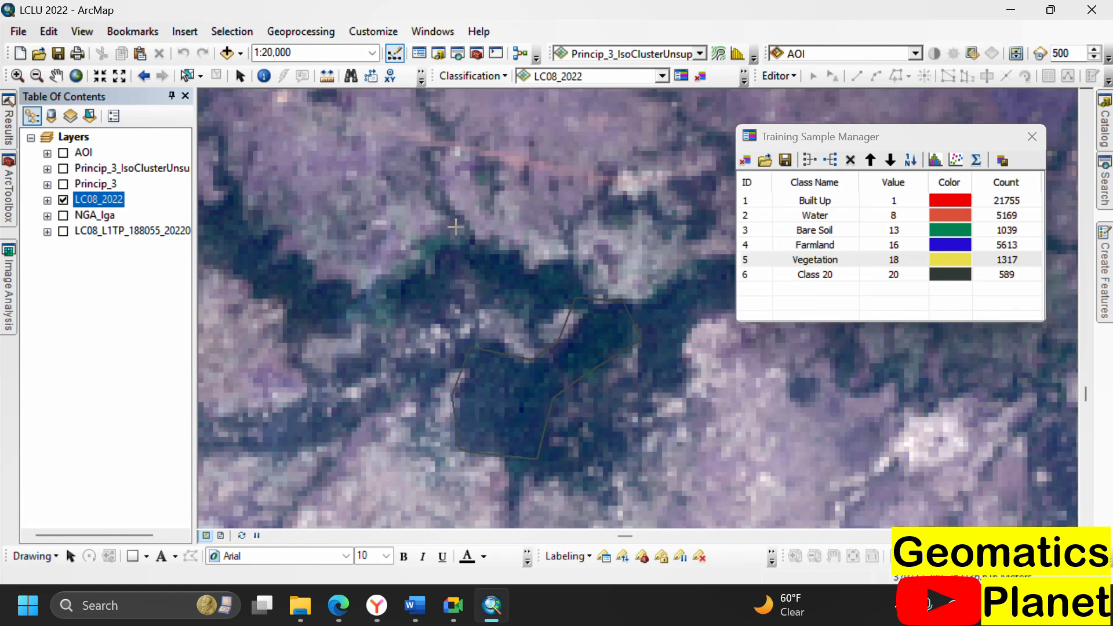
Draw a five-sided polygon training sample over the dark vegetation strip just north of the large patch
left_click(470, 242)
left_click(573, 283)
left_click(547, 314)
left_click(525, 311)
double_click(481, 278)
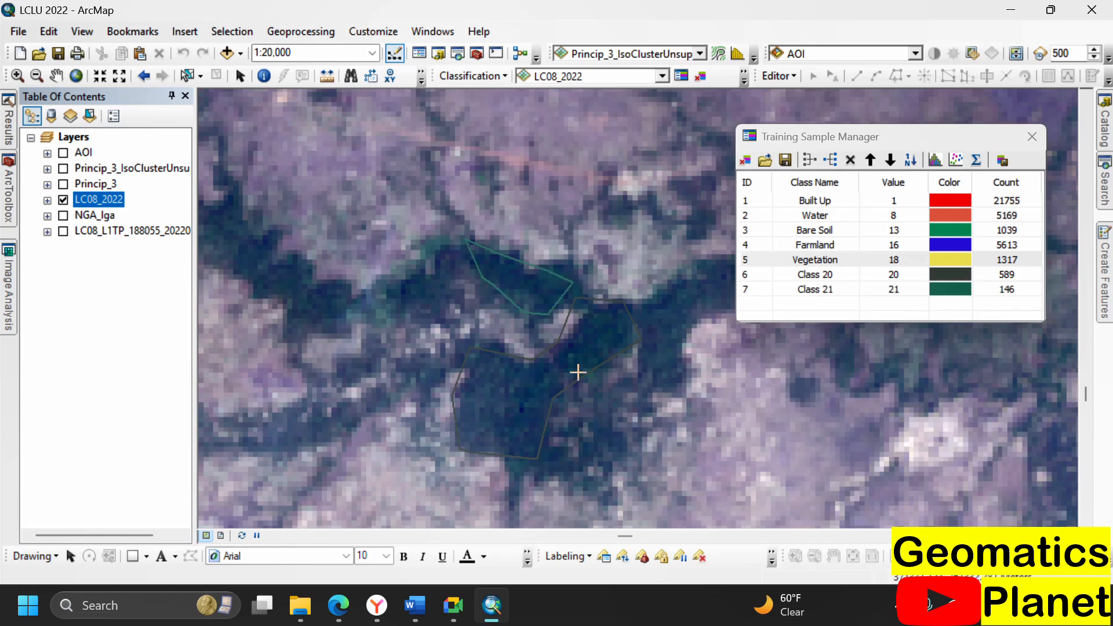
Merge the Class 20 and Class 21 samples into the Vegetation class
left_click(759, 266)
left_click(765, 289, "shift")
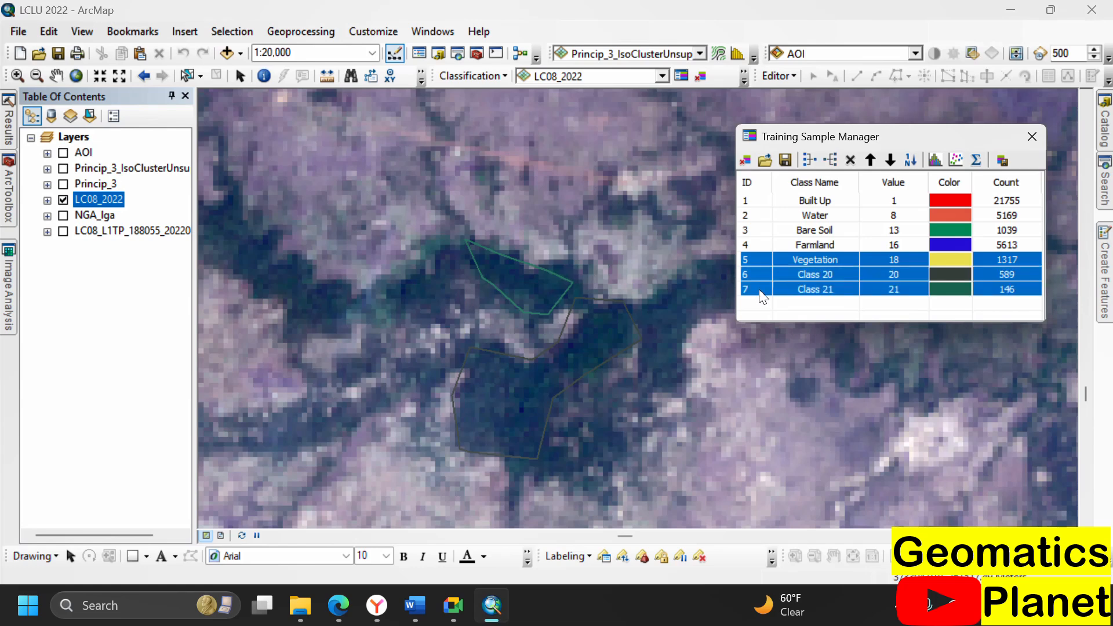
left_click(809, 160)
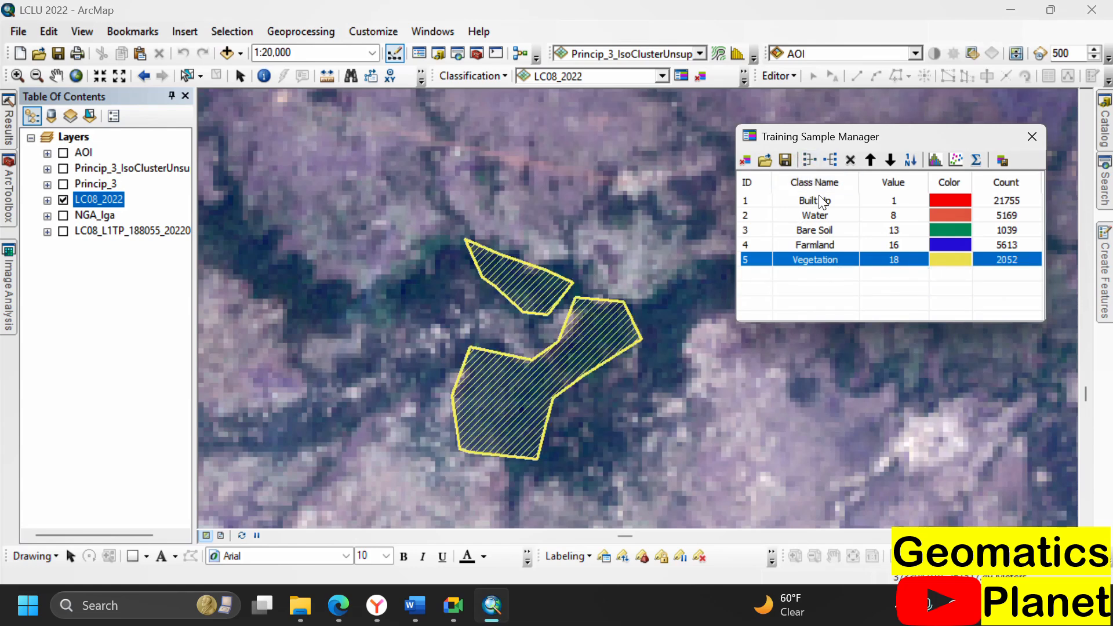
Draw a polygon training sample at 1:25,000 over the purplish bare ground north of the southern vegetation patches
scroll(581, 366, "down", 3)
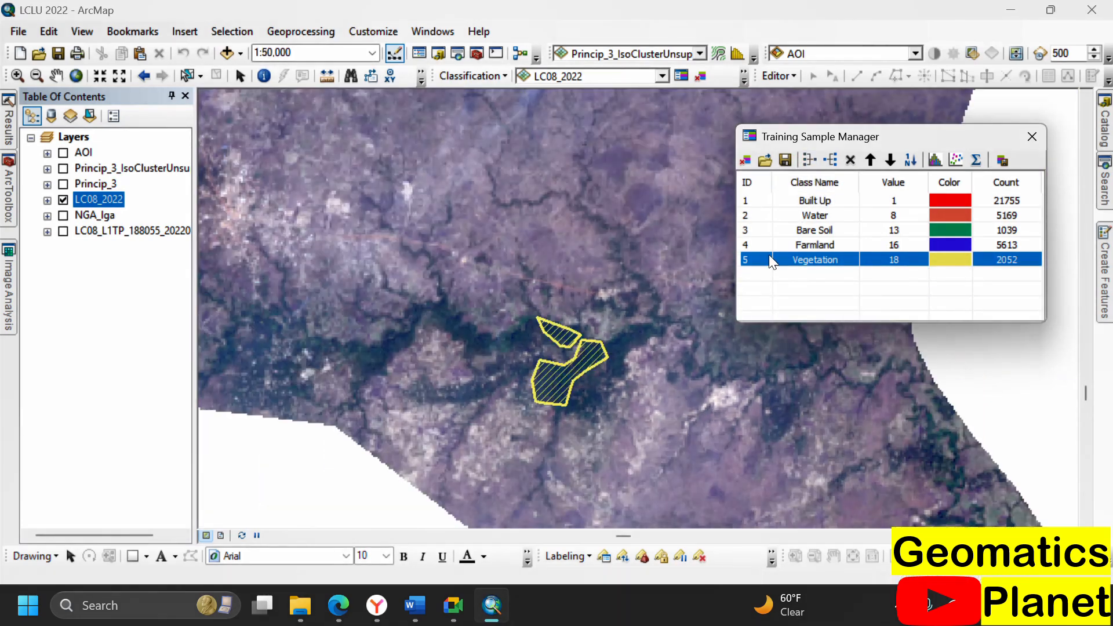
scroll(671, 276, "down", 2)
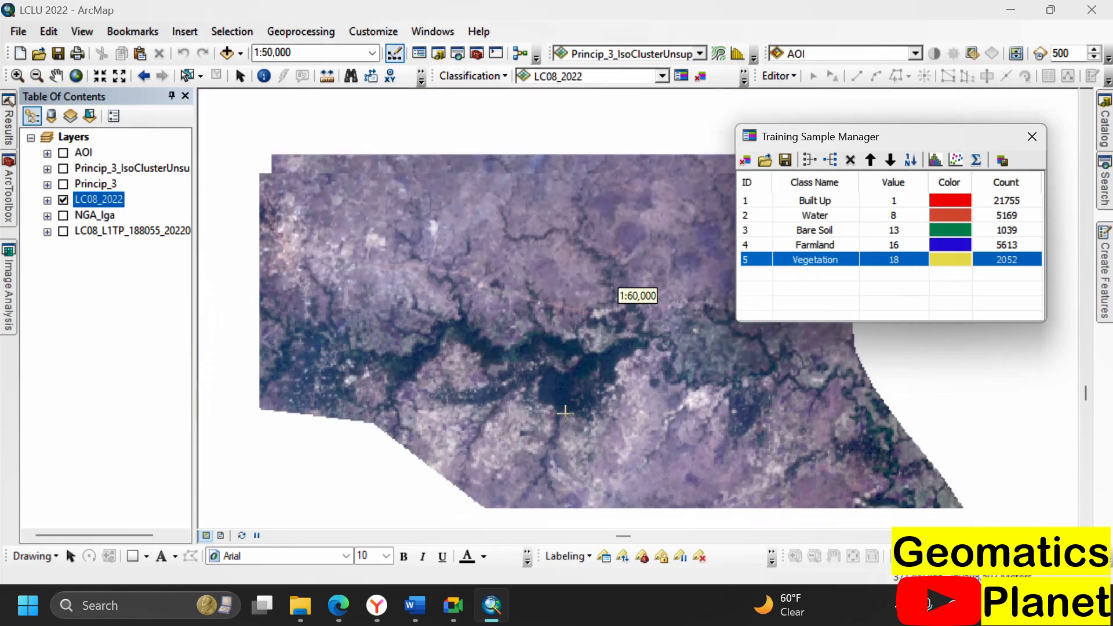
scroll(626, 157, "up", 3)
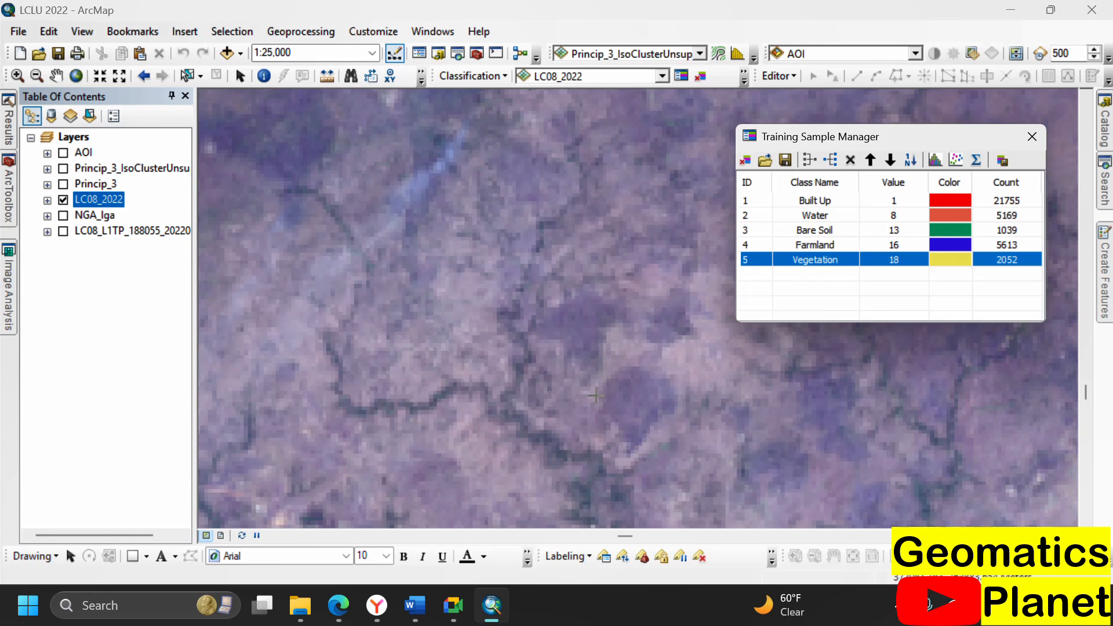
left_click(549, 306)
left_click(571, 208)
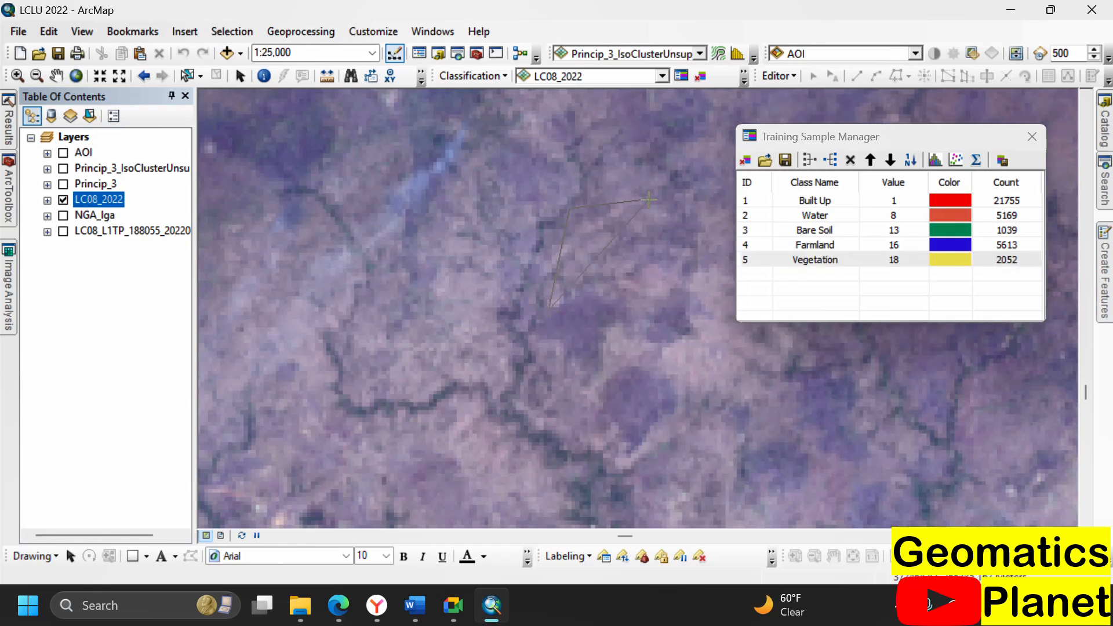
left_click(653, 200)
left_click(749, 306)
left_click(714, 355)
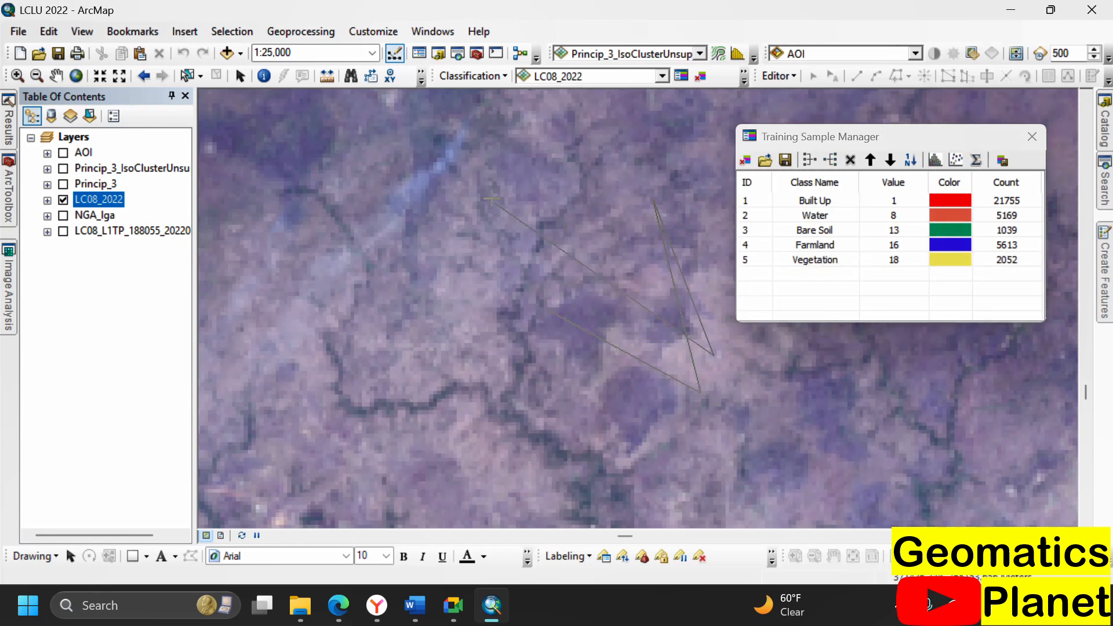
left_click(527, 220)
double_click(625, 343)
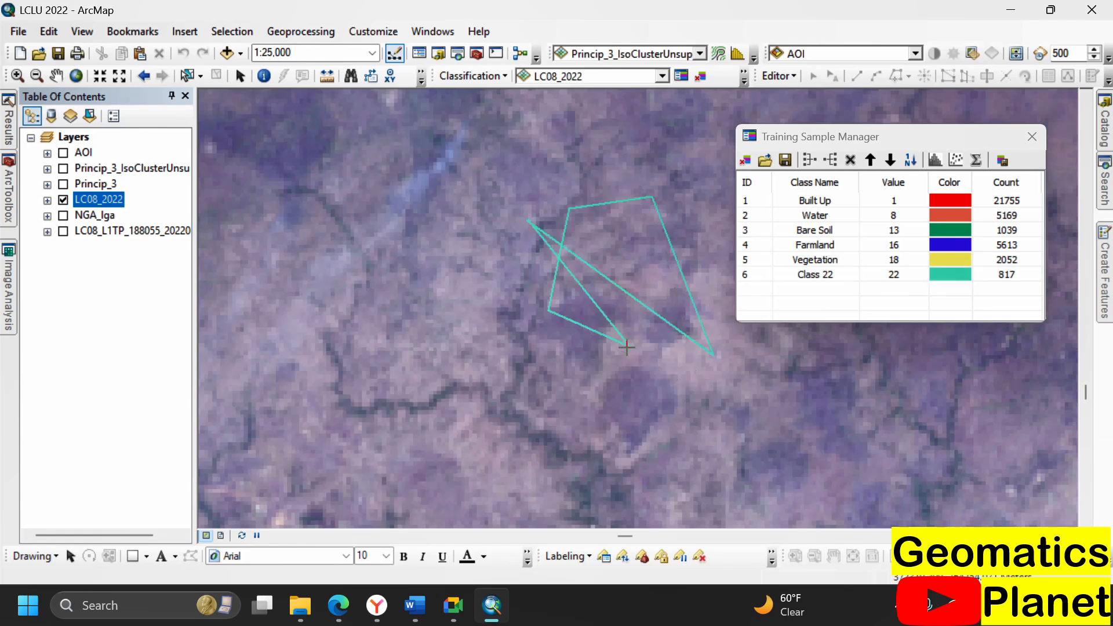
Merge the Class 22 sample into the Bare Soil class
left_click(754, 276)
left_click(755, 229, "ctrl")
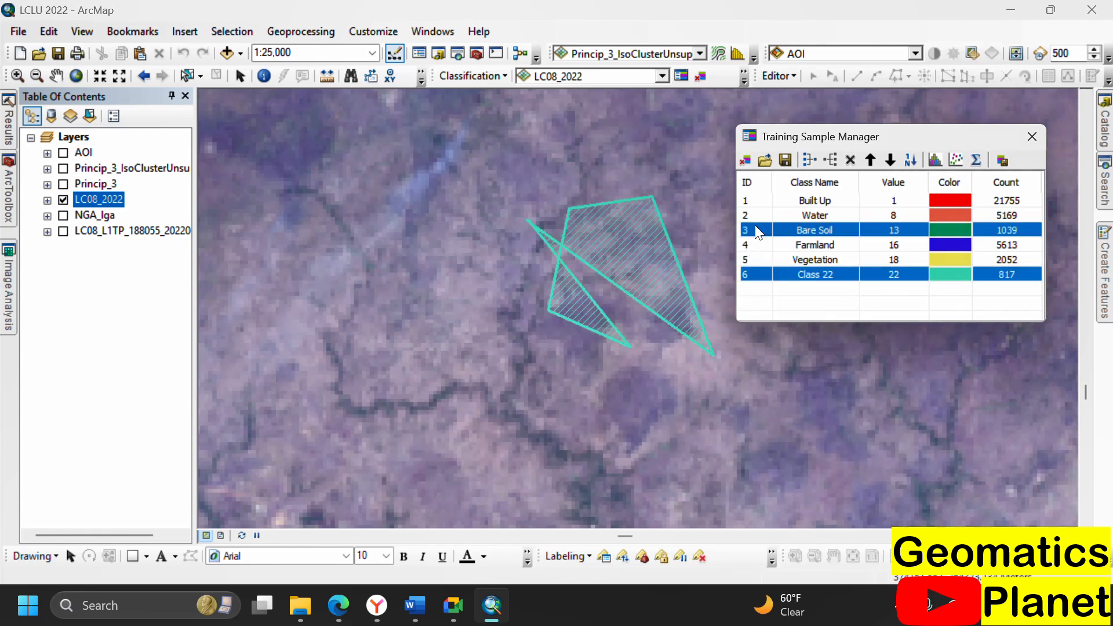
left_click(815, 161)
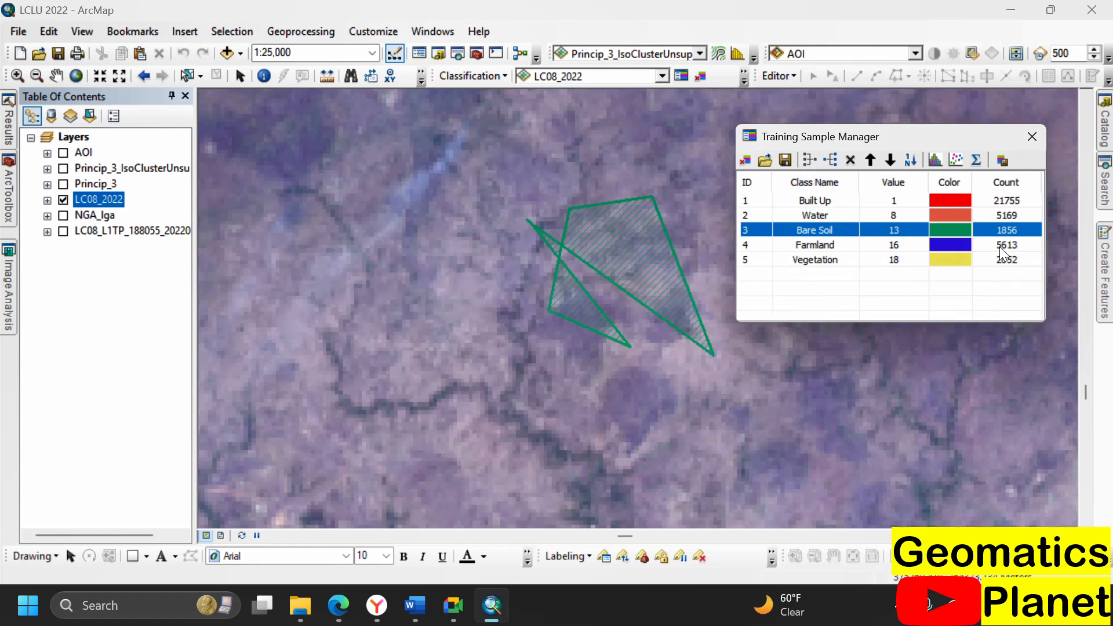
Draw an eight-sided polygon training sample at 1:63,360 over the brownish bare ground just south of the small bluish patch in the image's east
scroll(631, 313, "down", 4)
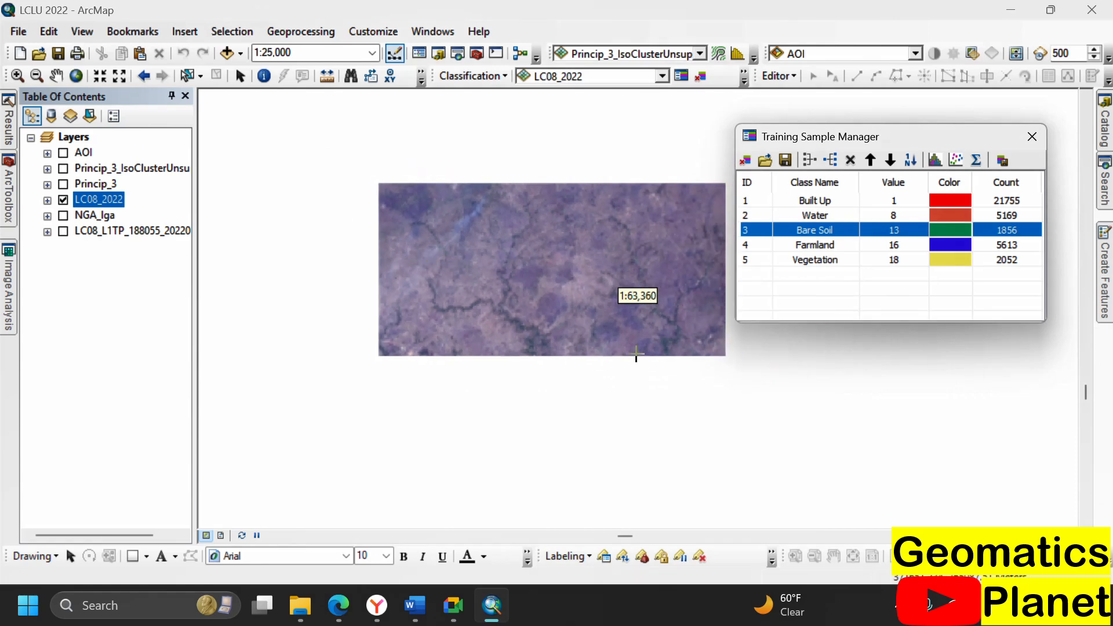
scroll(444, 273, "down", 3)
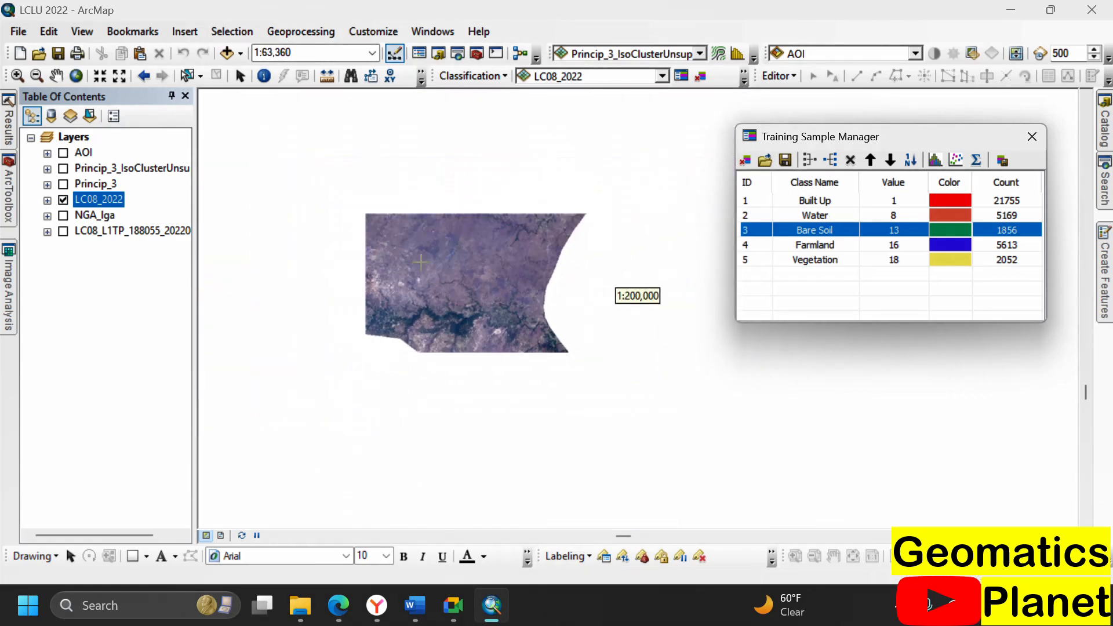
scroll(355, 324, "down", 1)
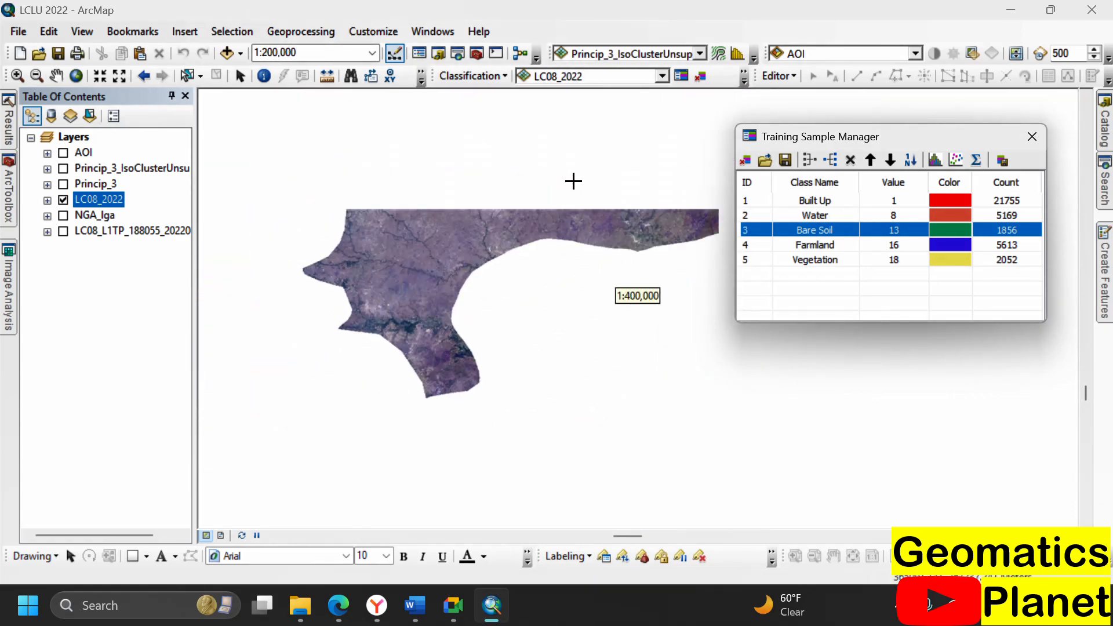
scroll(506, 323, "down", 1)
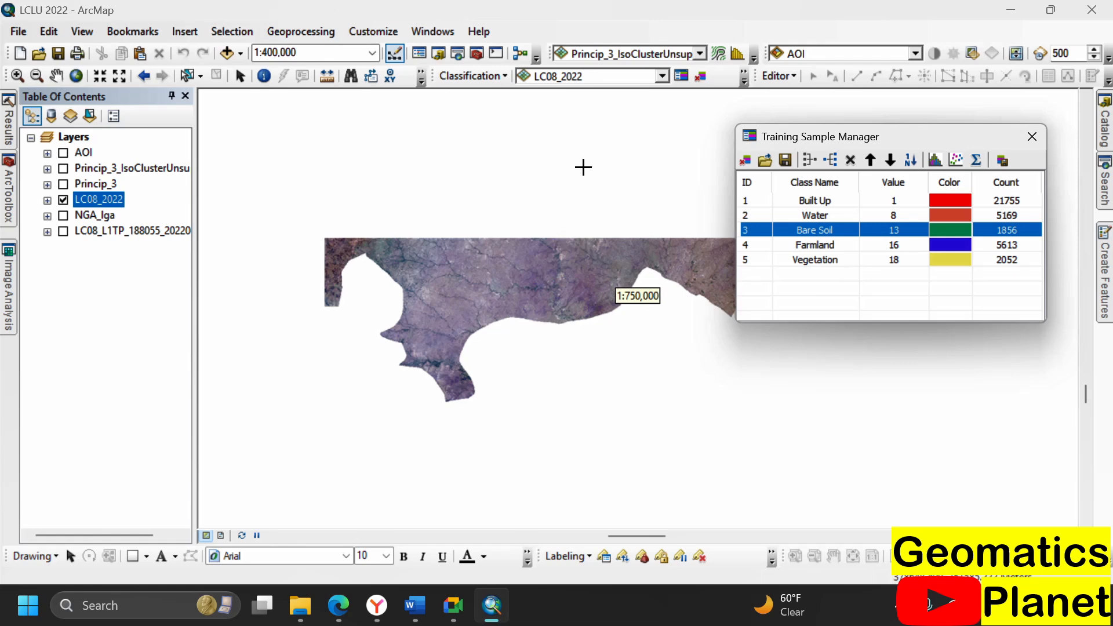
scroll(508, 342, "down", 1)
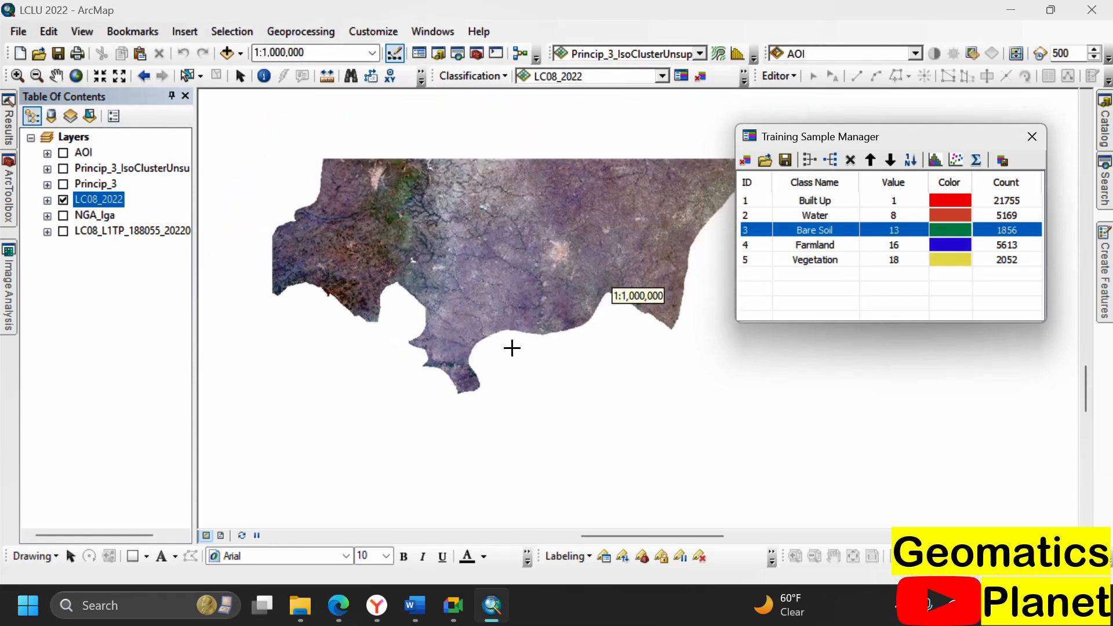
scroll(579, 171, "down", 1)
scroll(603, 197, "up", 3)
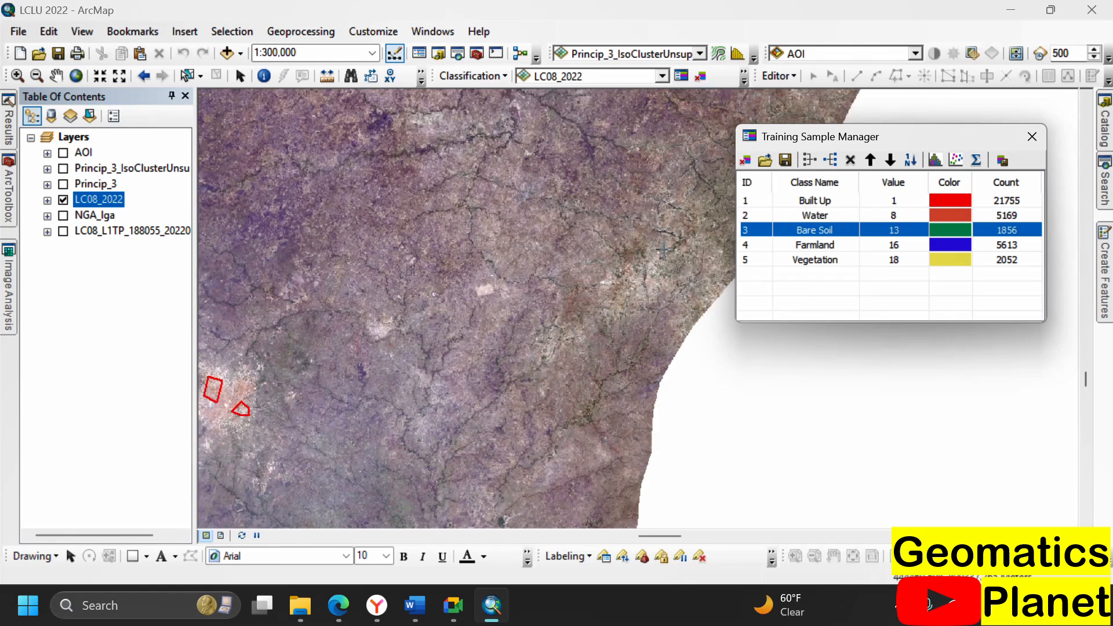
scroll(583, 218, "up", 4)
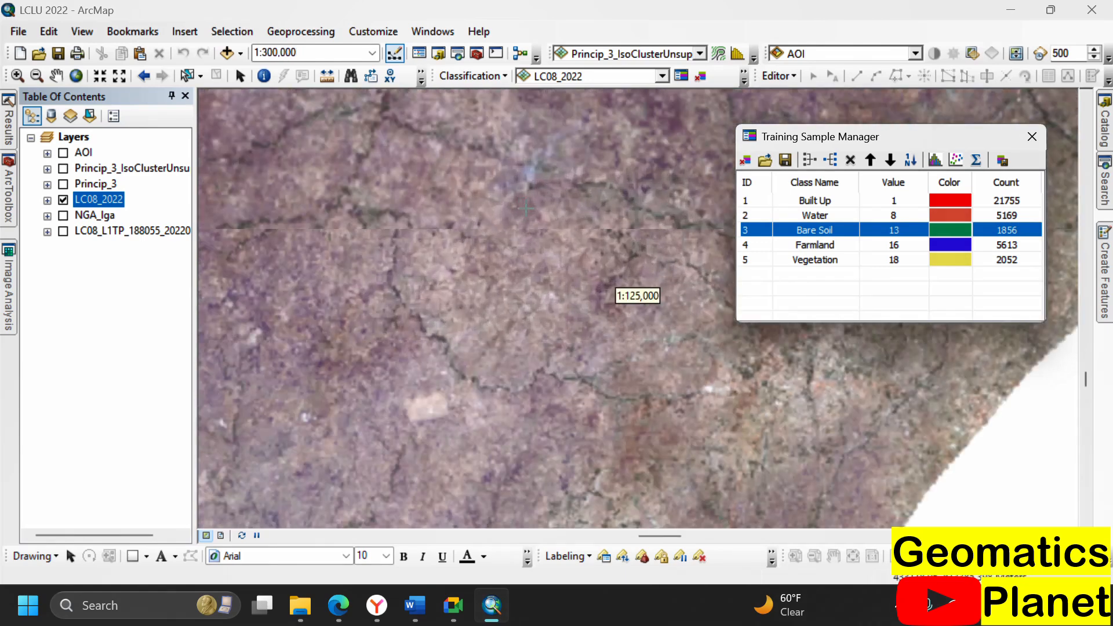
left_click(508, 197)
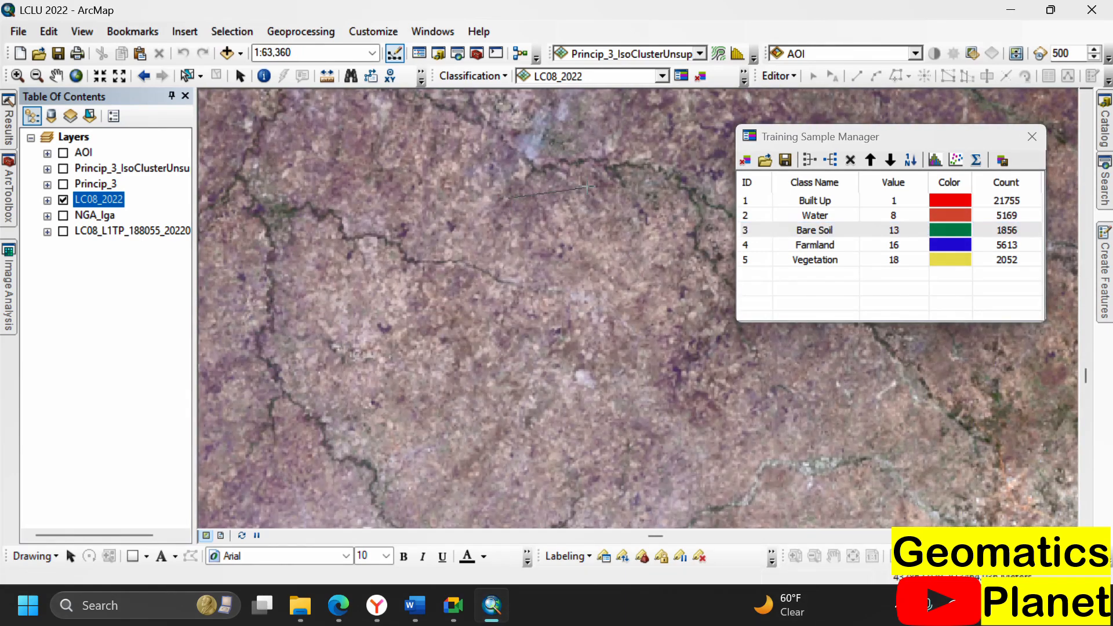
left_click(587, 184)
left_click(667, 252)
left_click(689, 318)
left_click(616, 389)
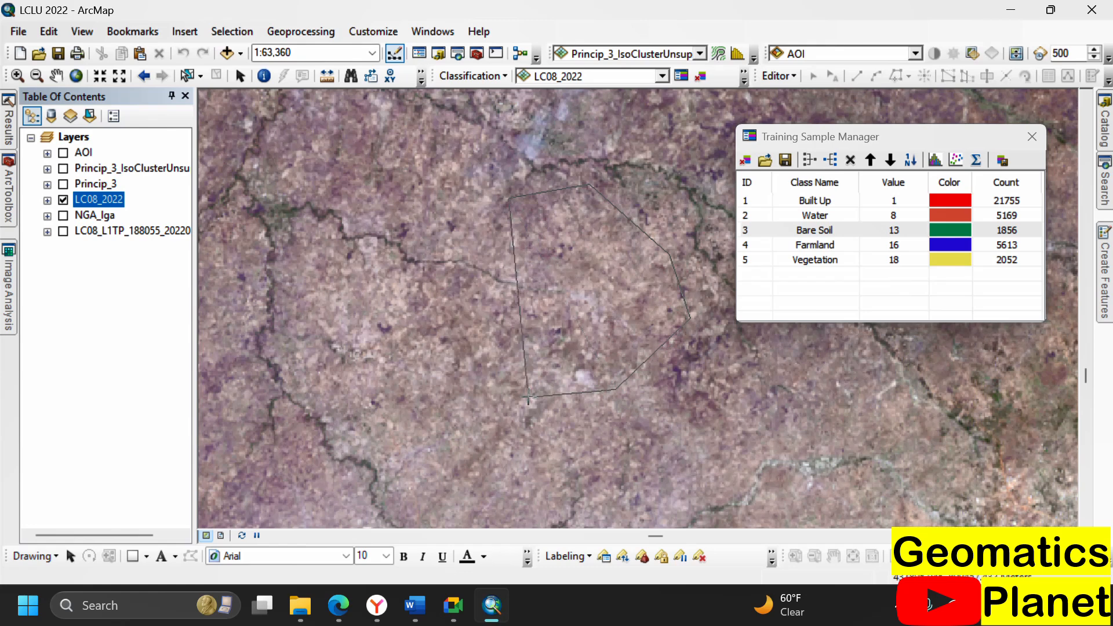
left_click(530, 398)
left_click(452, 338)
double_click(416, 244)
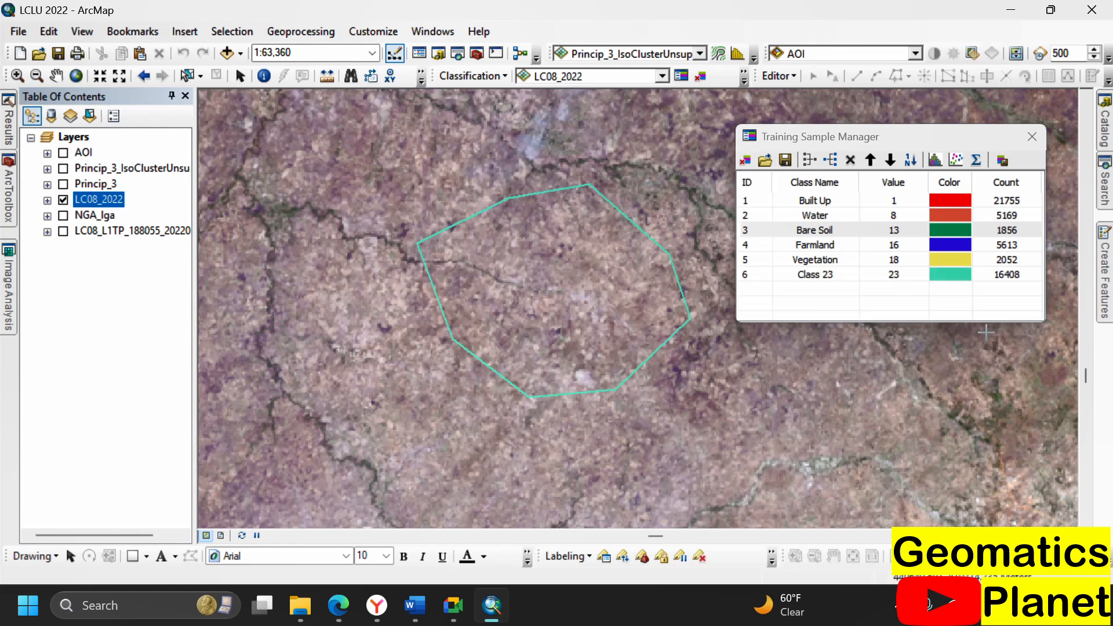
Merge the Class 23 sample into the Bare Soil class
left_click(748, 275)
left_click(746, 231, "ctrl")
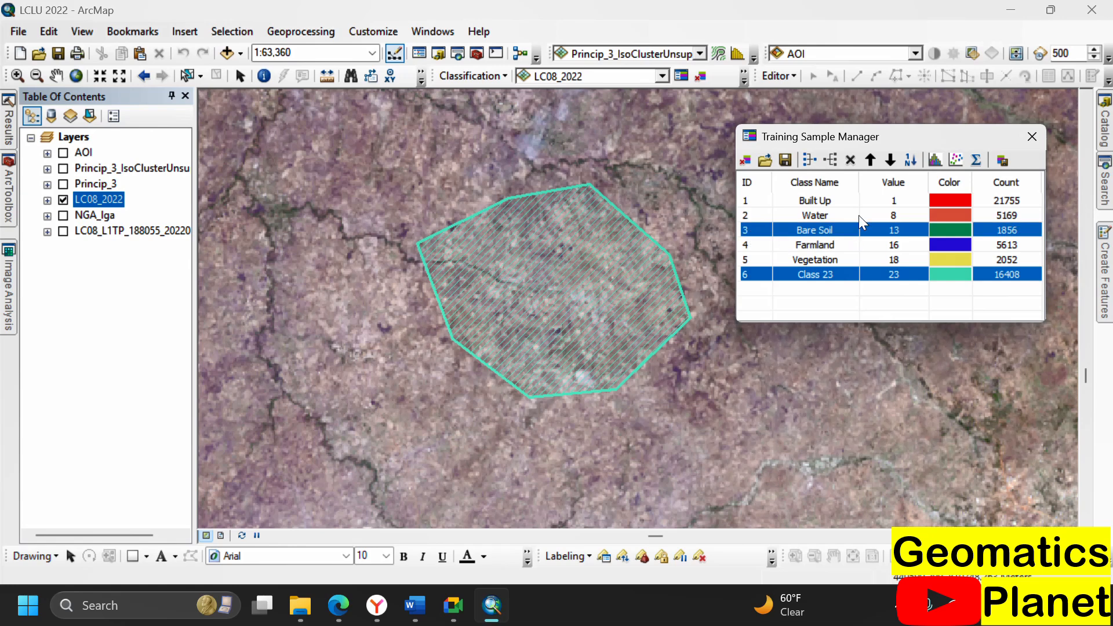
left_click(809, 161)
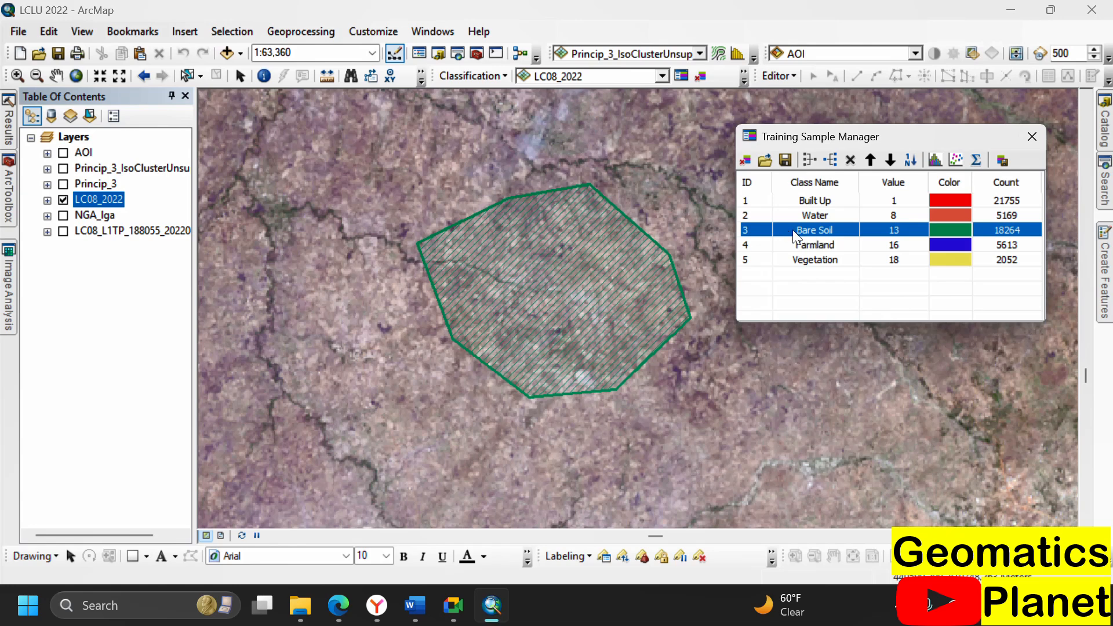
Split the Bare Soil class into its individual samples and merge Bare Soil_1, Bare Soil_2 and Bare Soil_3 back into one class
left_click(828, 159)
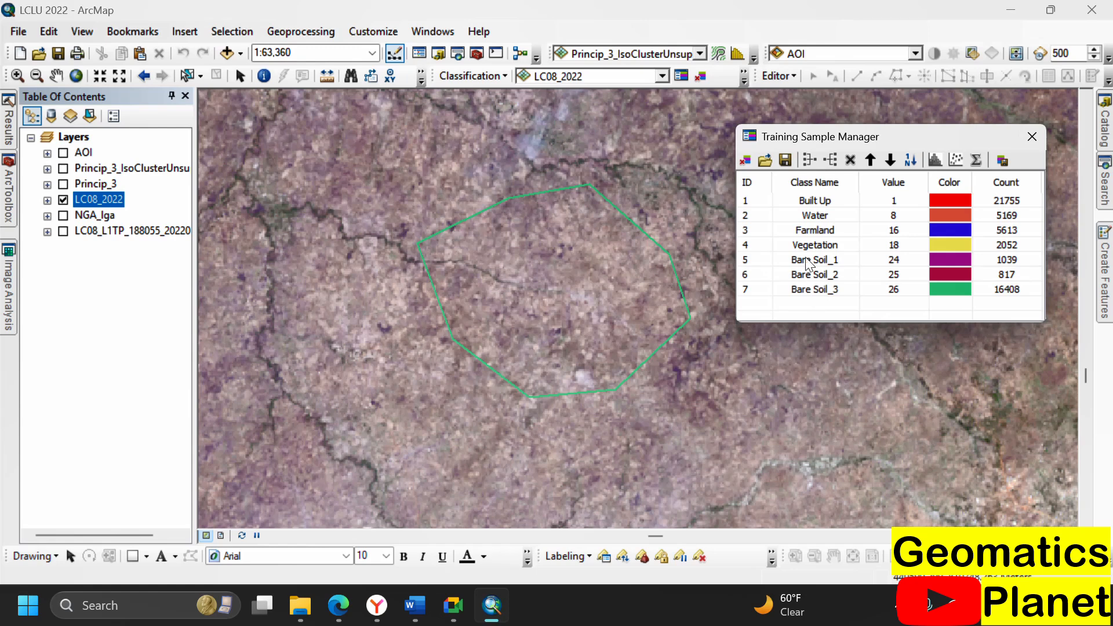
left_click(755, 260)
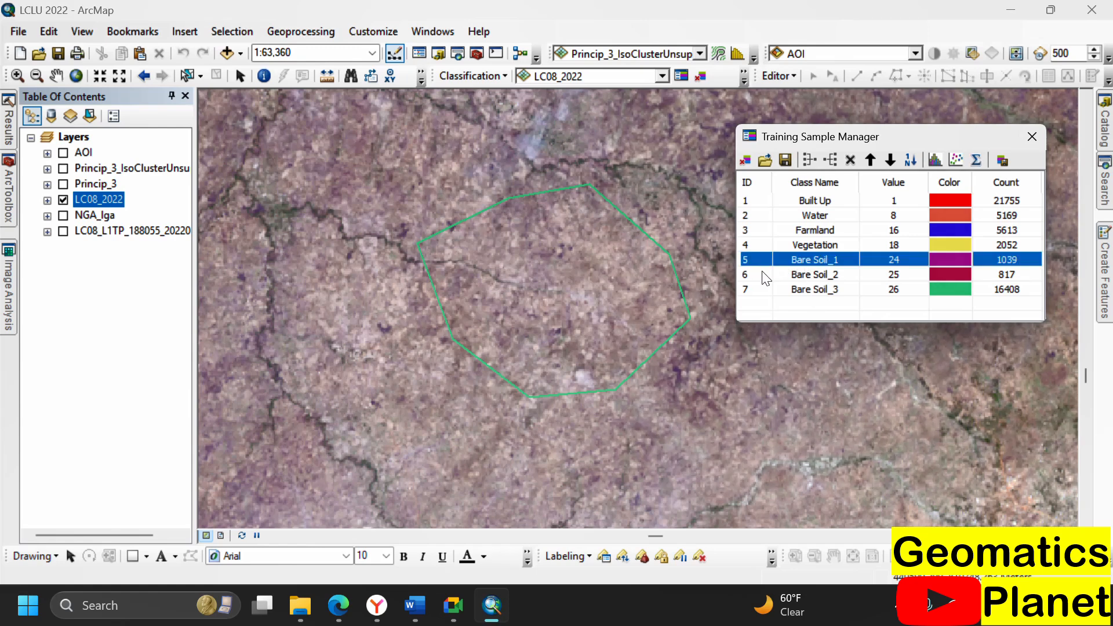
left_click(763, 291, "shift")
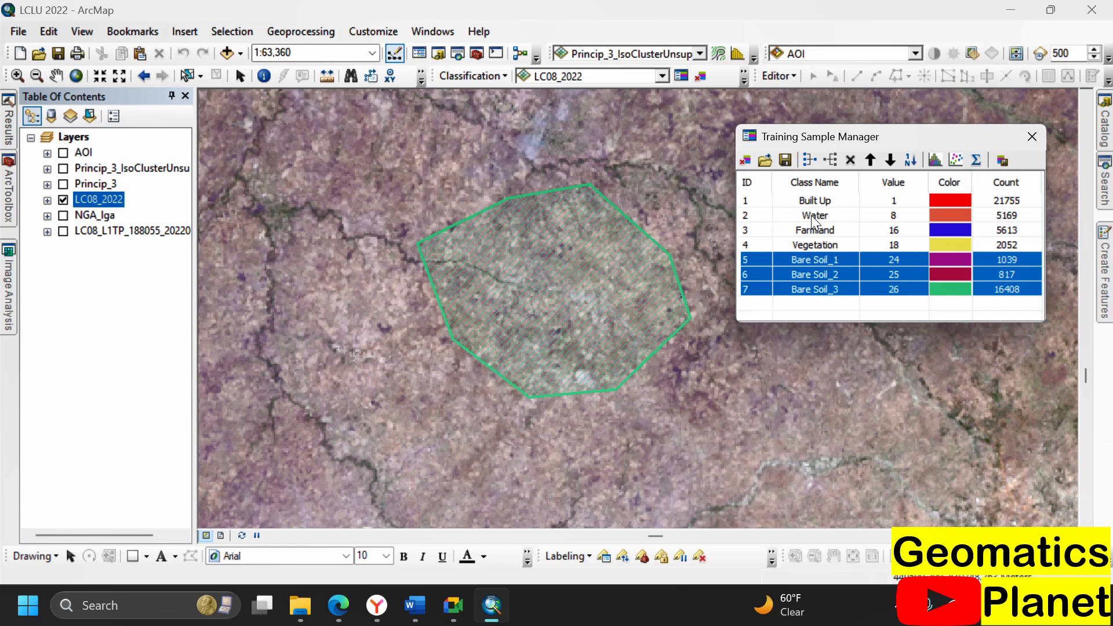
left_click(805, 160)
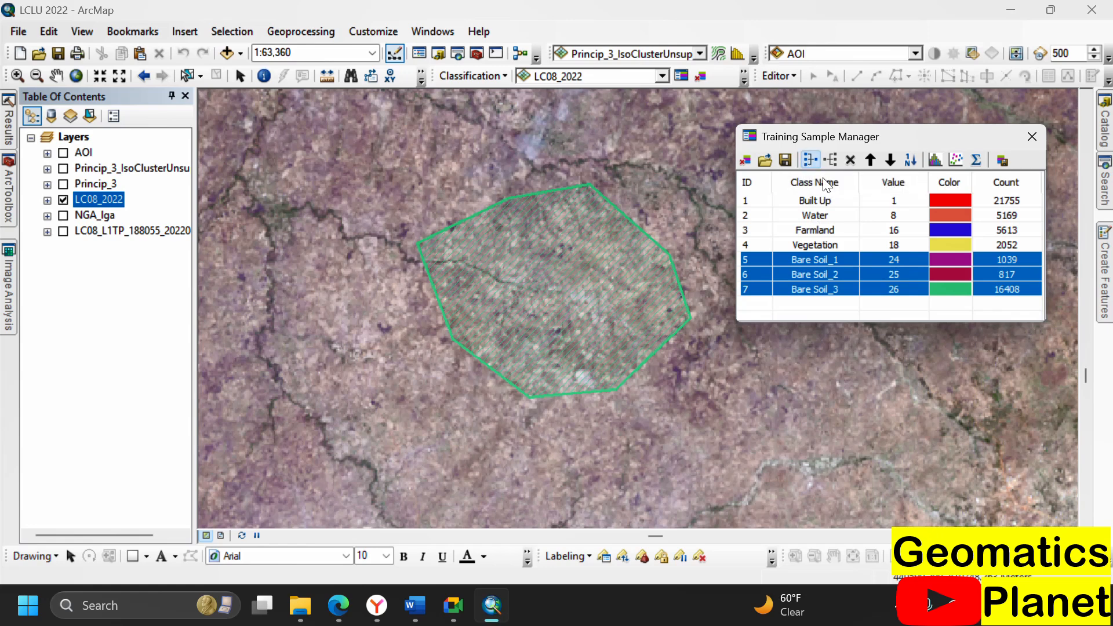
Rename the merged Bare Soil_1 class as Bare Soil
left_click(846, 264)
left_click(850, 263)
key("BackSpace")
key("BackSpace")
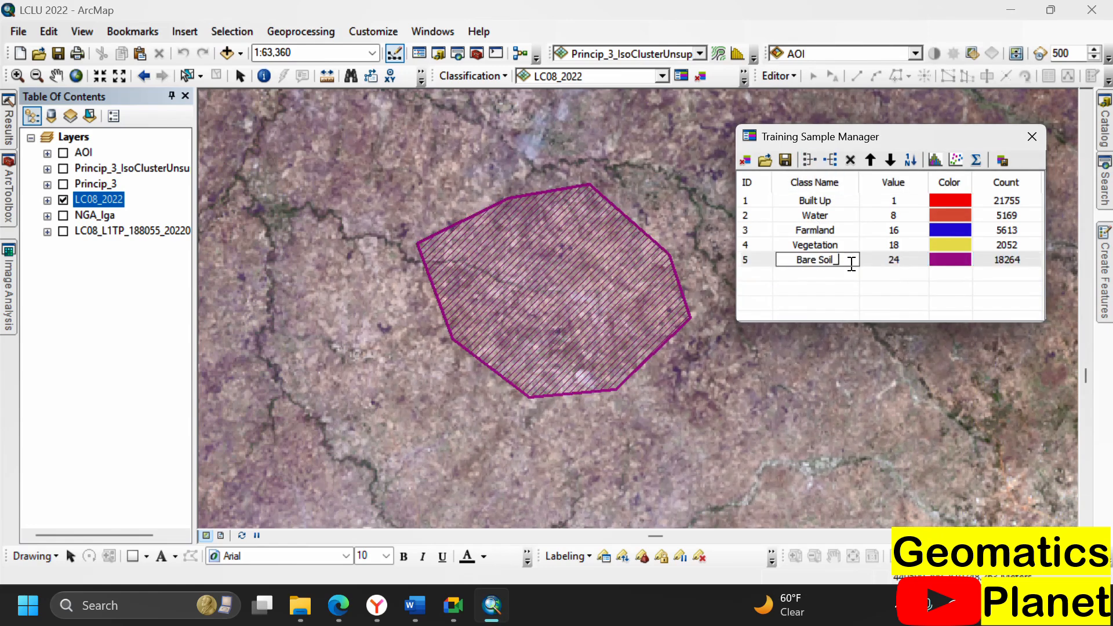
left_click(898, 292)
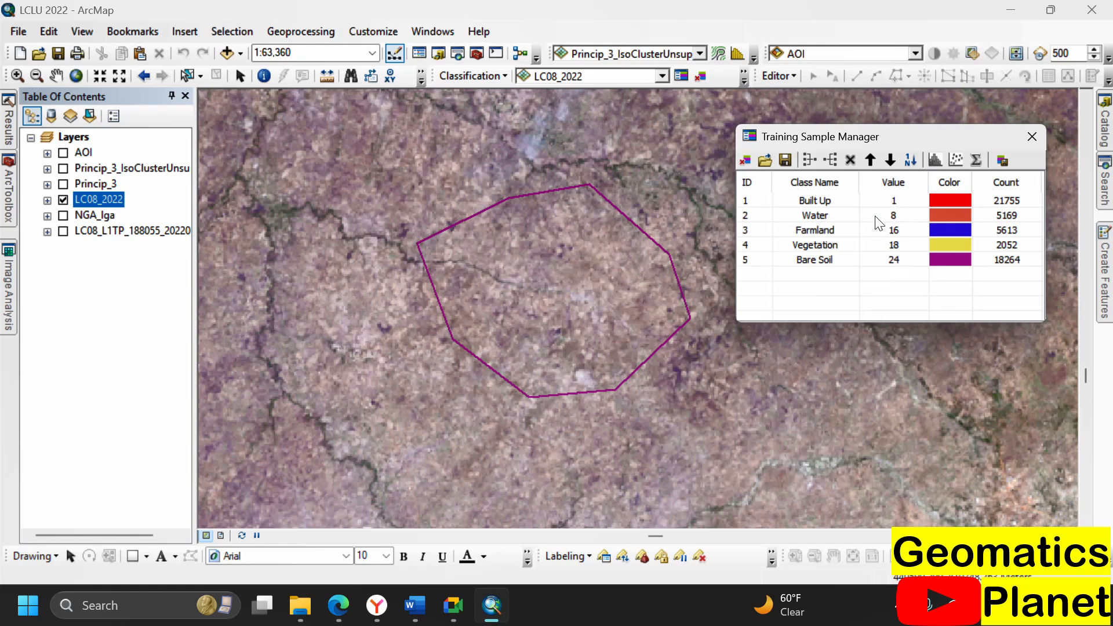
Reset the class values to consecutive numbers and move the Bare Soil class up to first place in the training samples
left_click(907, 159)
double_click(830, 260)
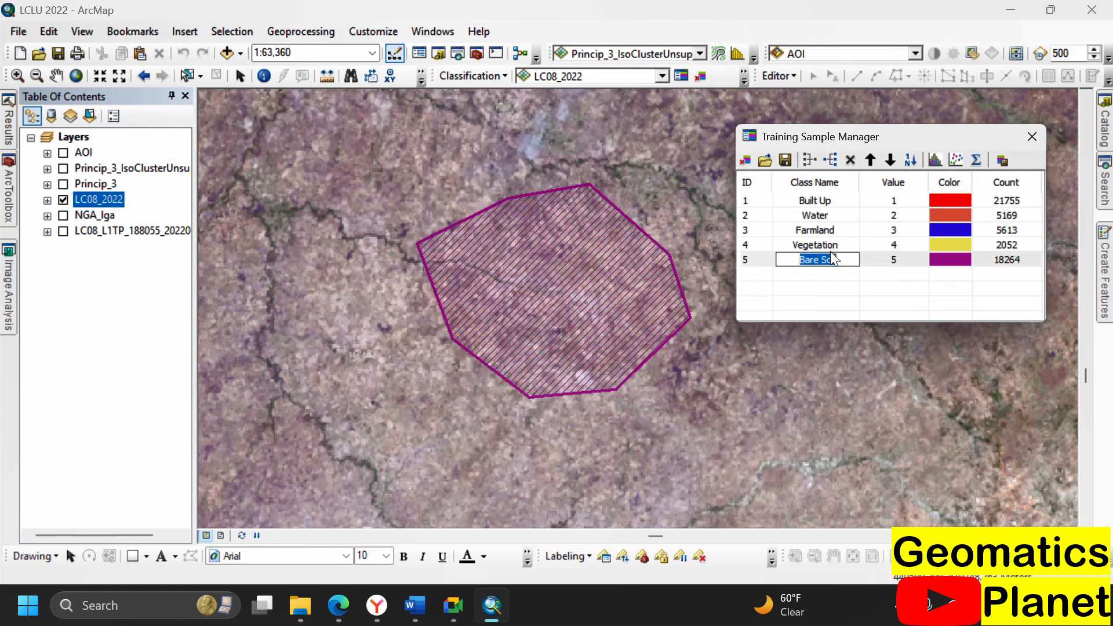
left_click(746, 262)
left_click(870, 161)
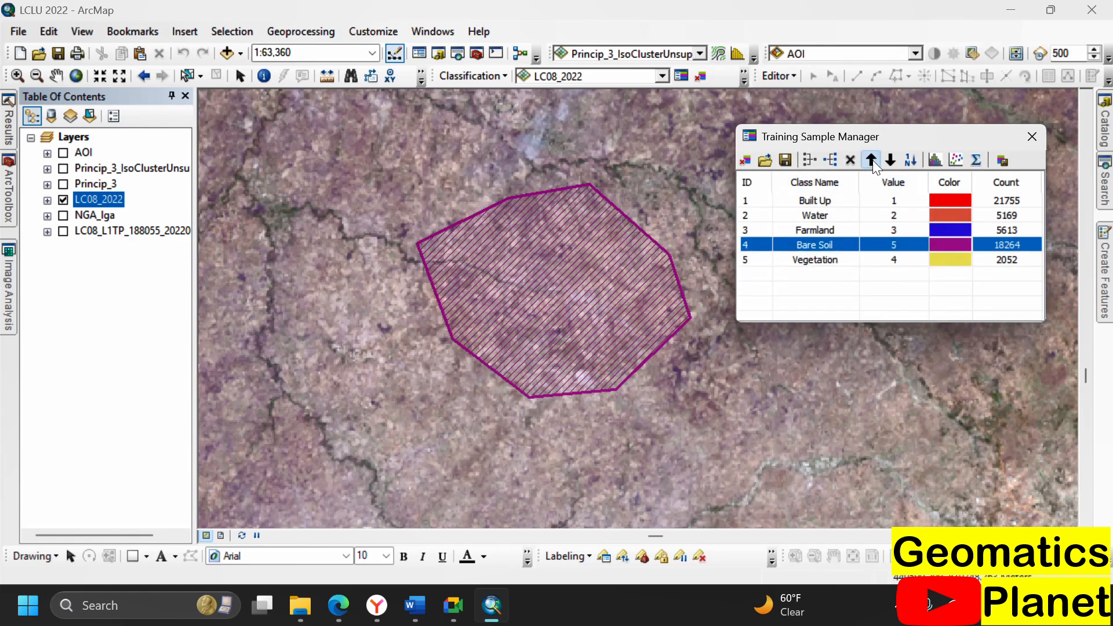
left_click(871, 160)
left_click(871, 160)
left_click(870, 160)
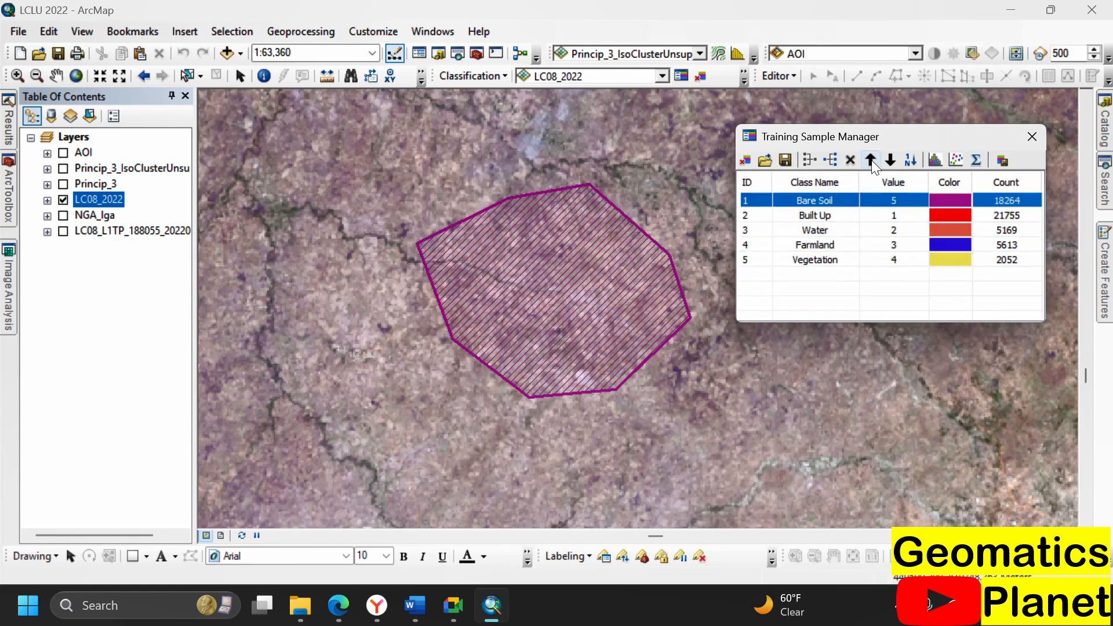
Move the Water class to the end of the training samples and renumber the class values from 1 to 5 in order
double_click(817, 231)
left_click(740, 231)
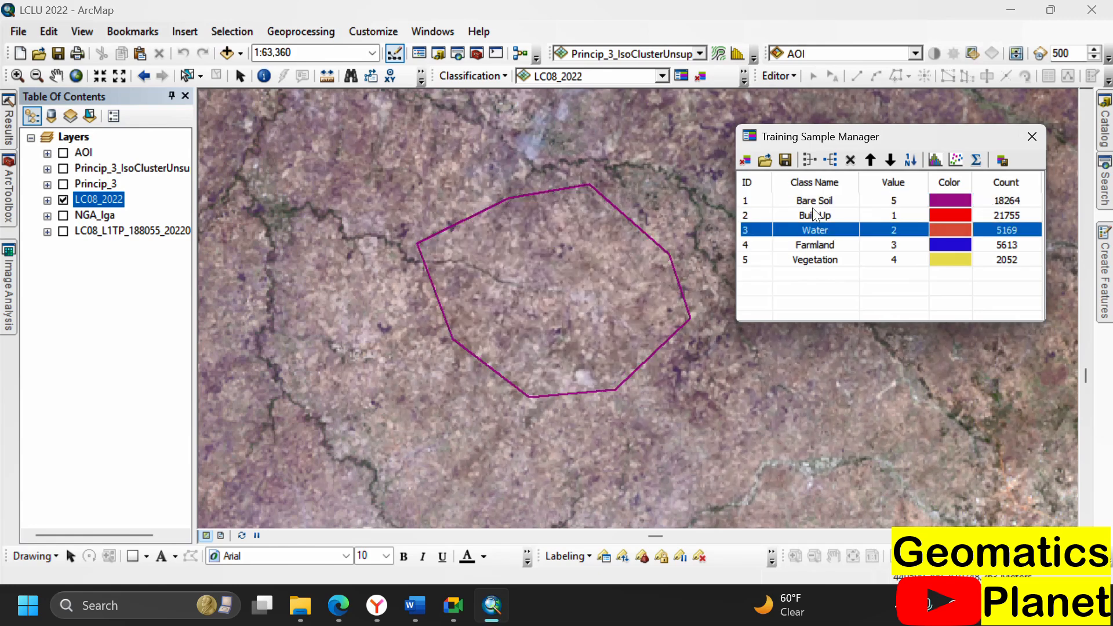
left_click(894, 161)
left_click(895, 162)
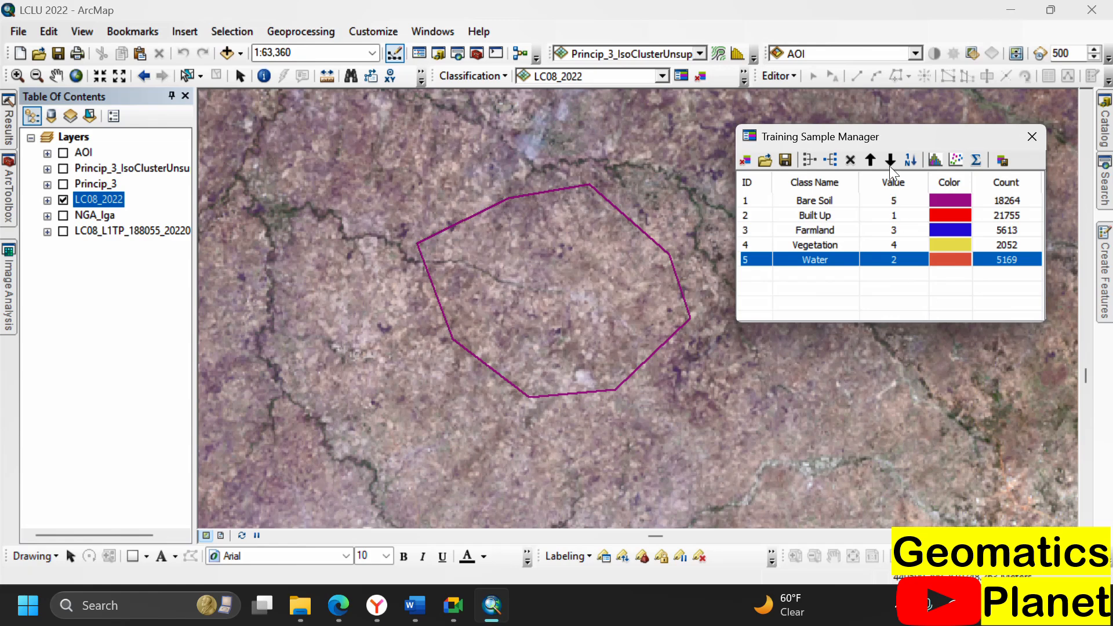
left_click(910, 160)
Save the training samples as a shapefile in the home folder, with a name beginning LC08_2022T
left_click(783, 163)
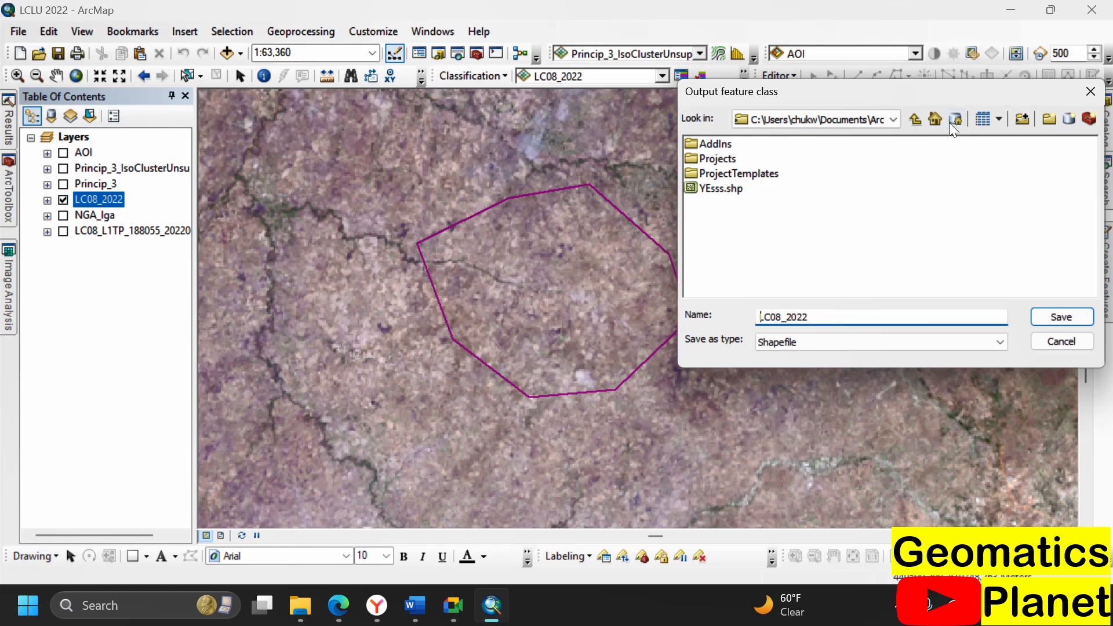
left_click(933, 117)
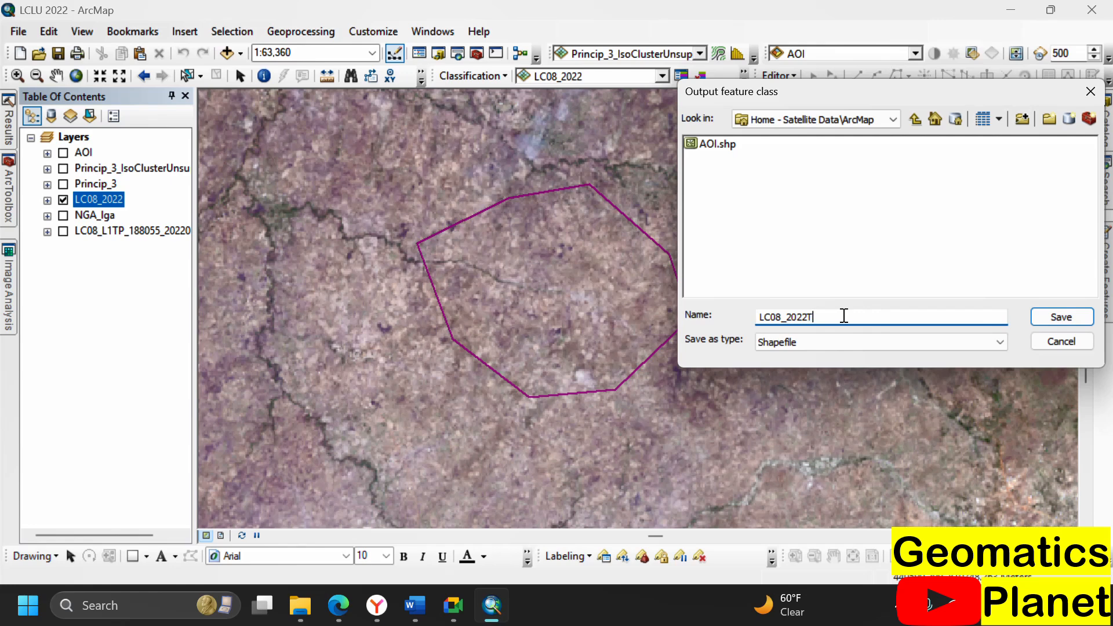
left_click(1072, 318)
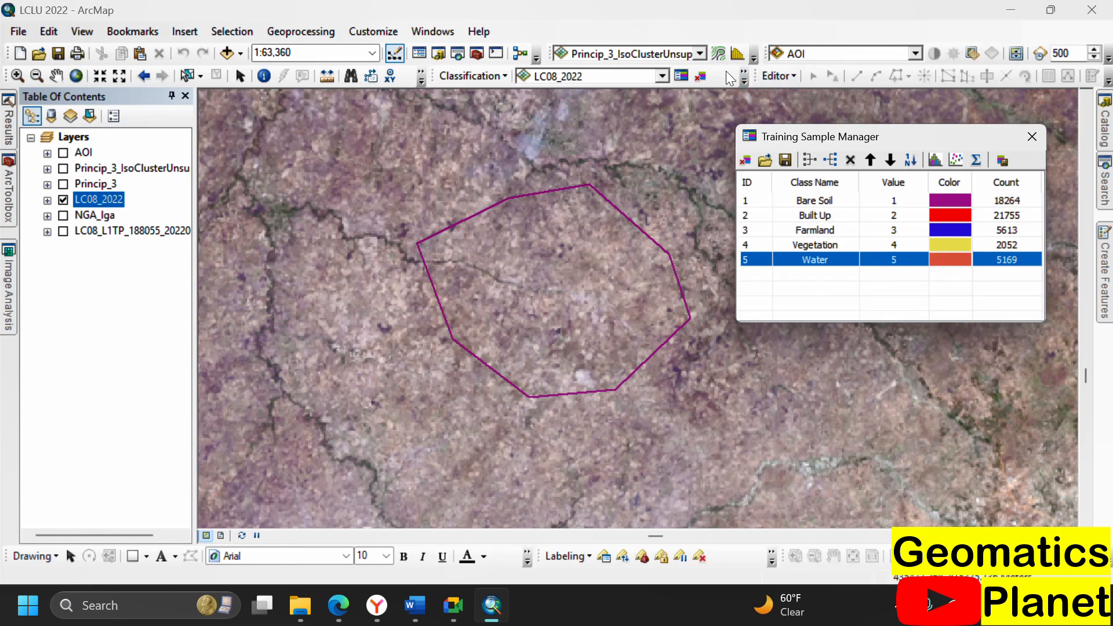
Open the choice of drawing shapes for training samples
left_click(741, 71)
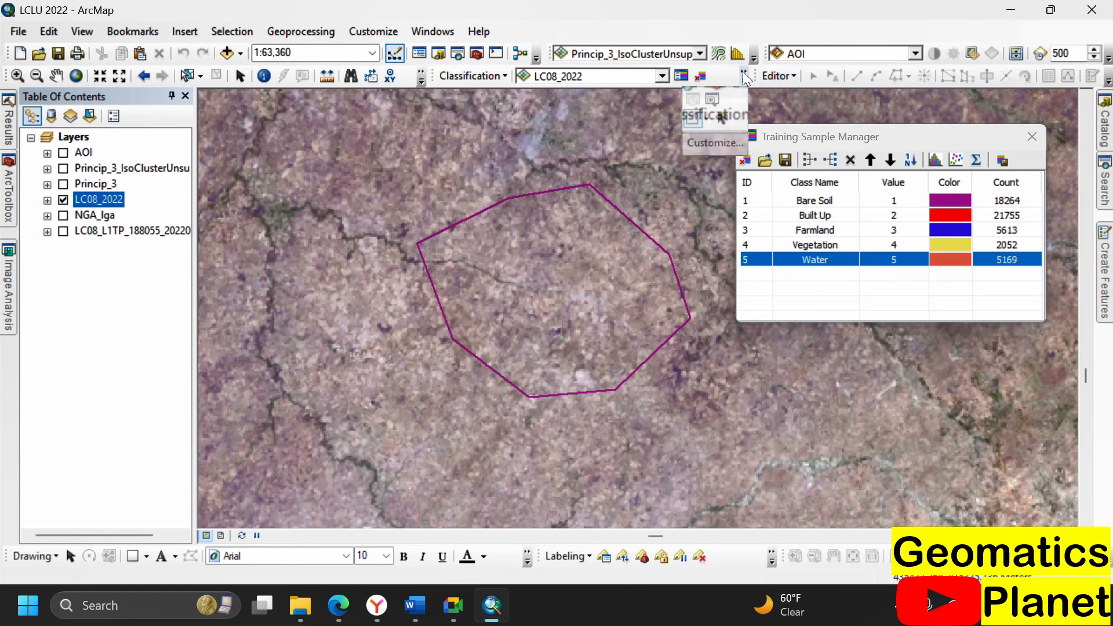
left_click(706, 118)
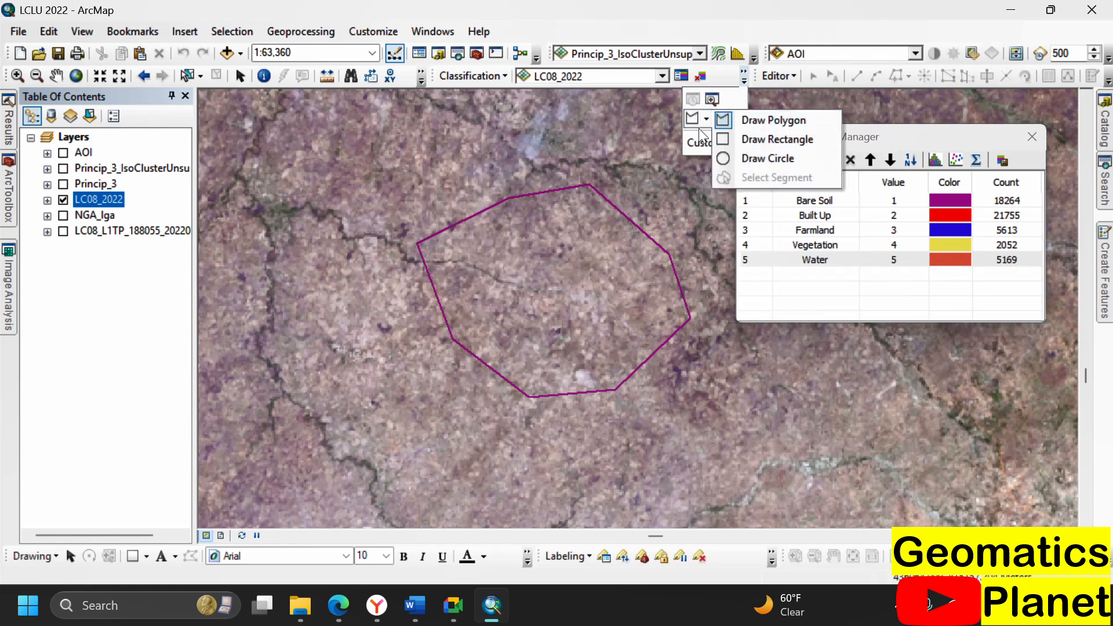
Draw a small rectangular training sample northwest of the Bare Soil polygon and merge it into the Bare Soil class
left_click(722, 138)
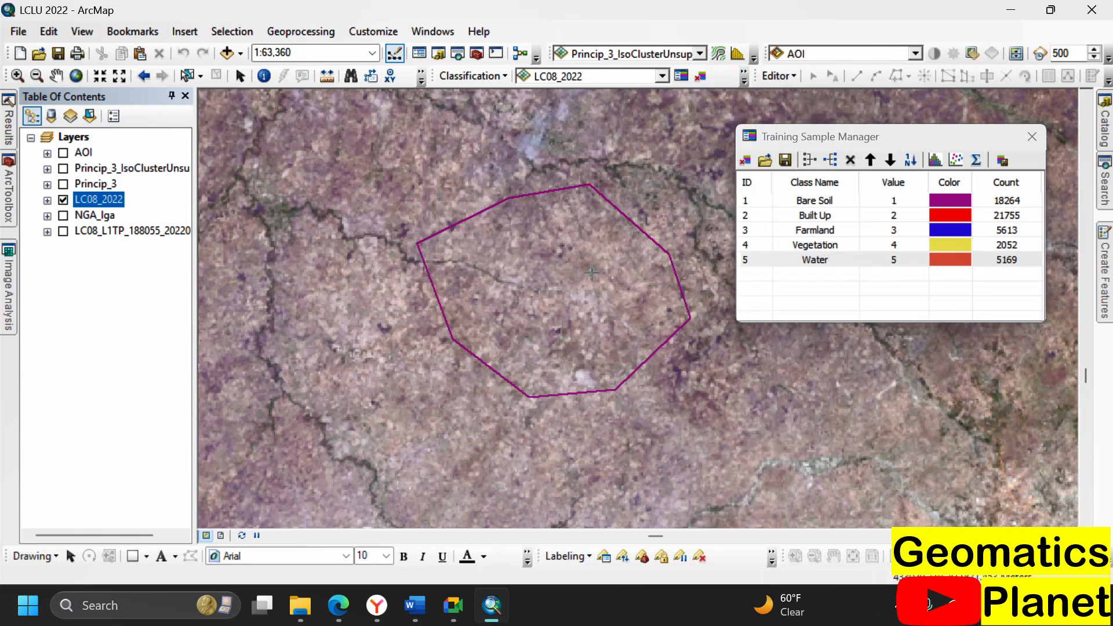
left_click_drag(412, 139, 447, 163)
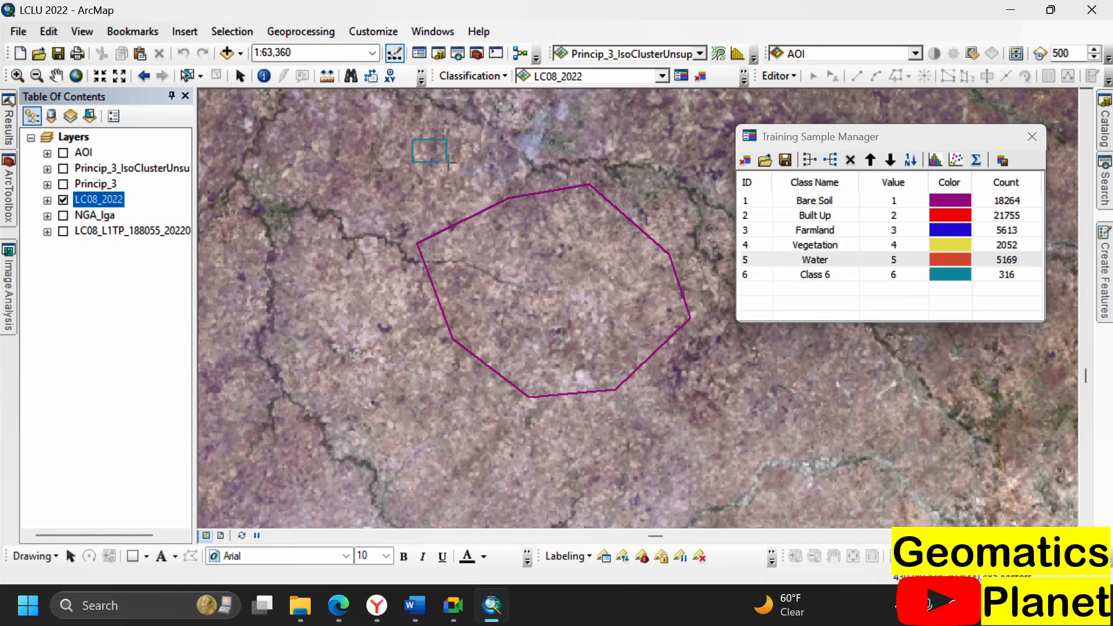
left_click(765, 277)
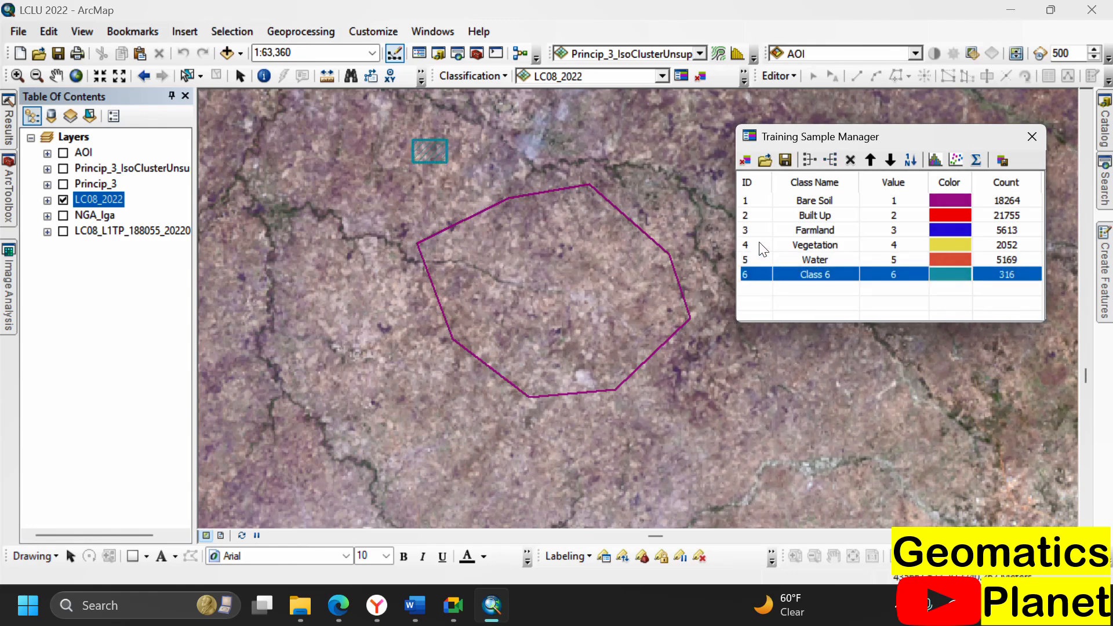
left_click(746, 200, "ctrl")
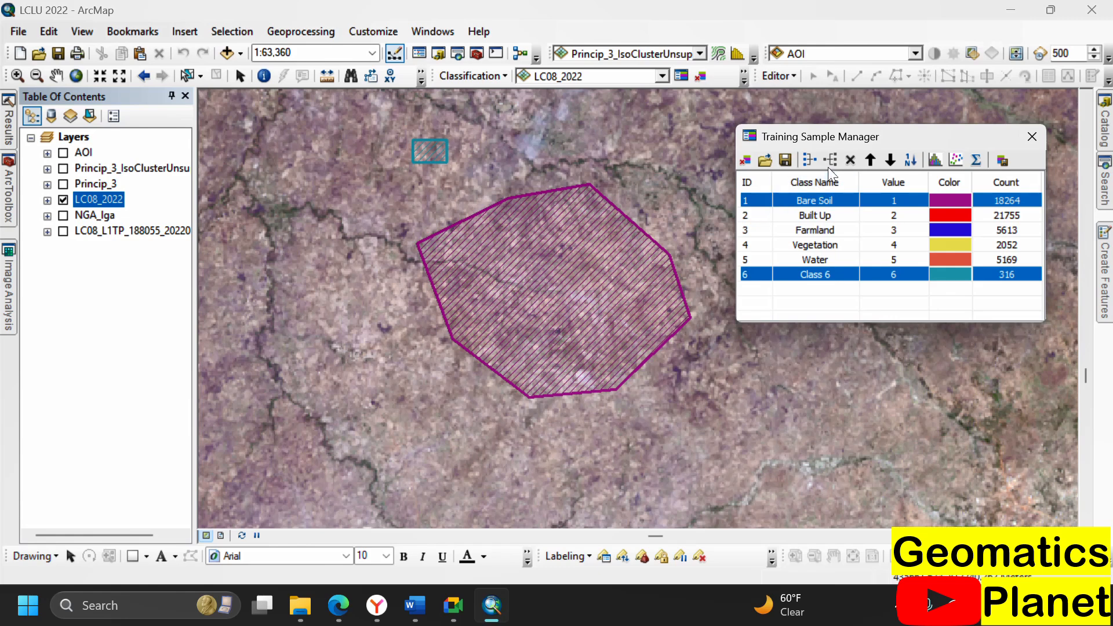
left_click(811, 160)
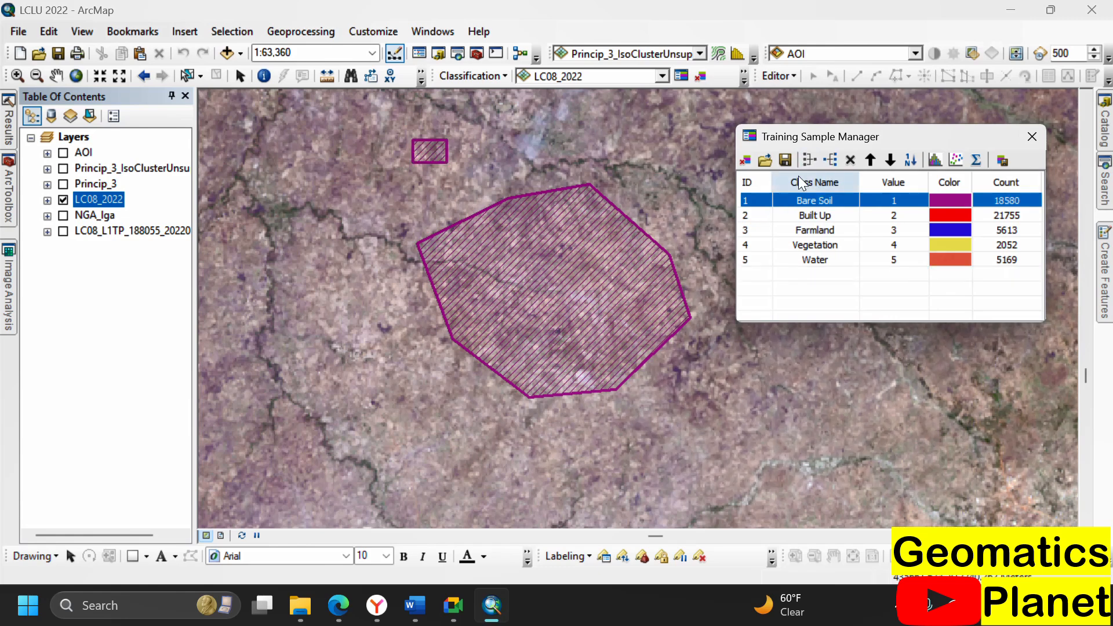
Draw a circular training sample southwest of the Bare Soil polygon and merge it into the Bare Soil class
left_click(744, 70)
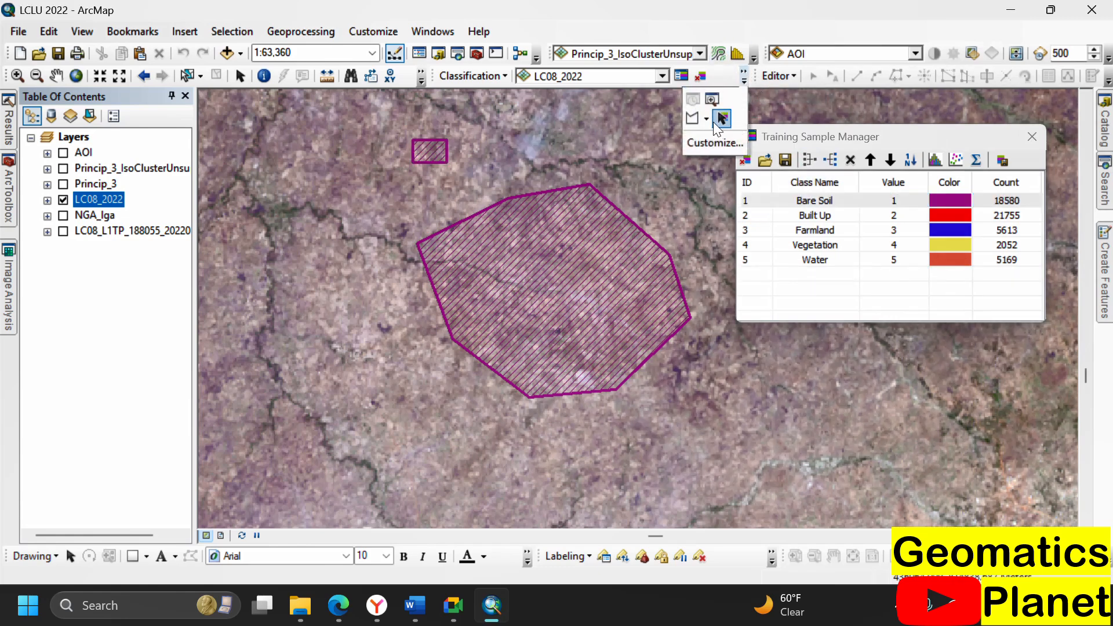
left_click(710, 121)
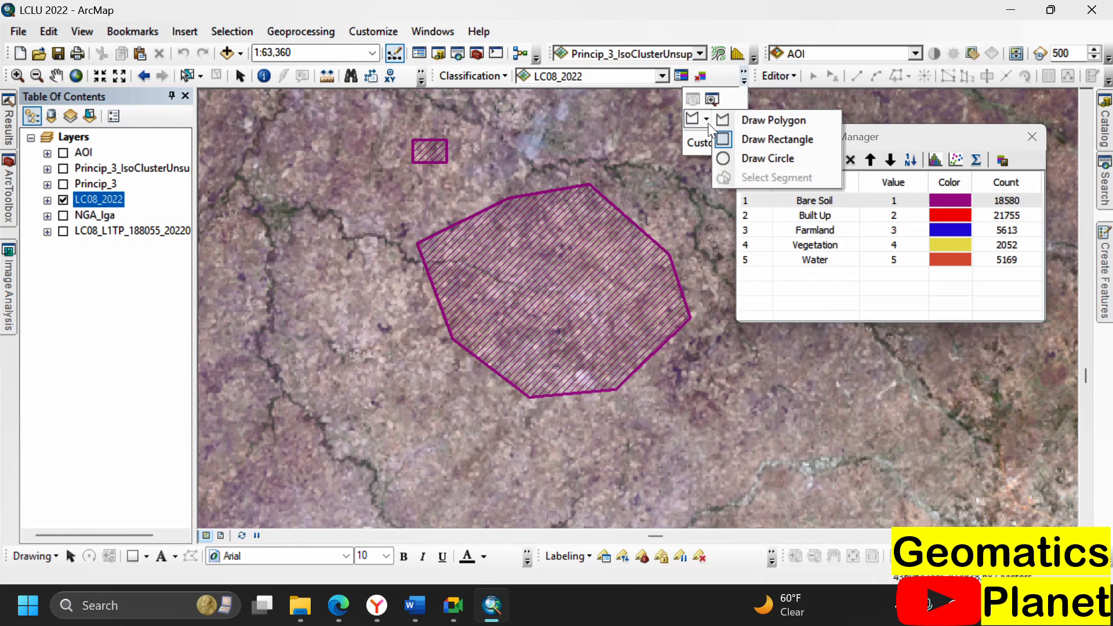
left_click(742, 158)
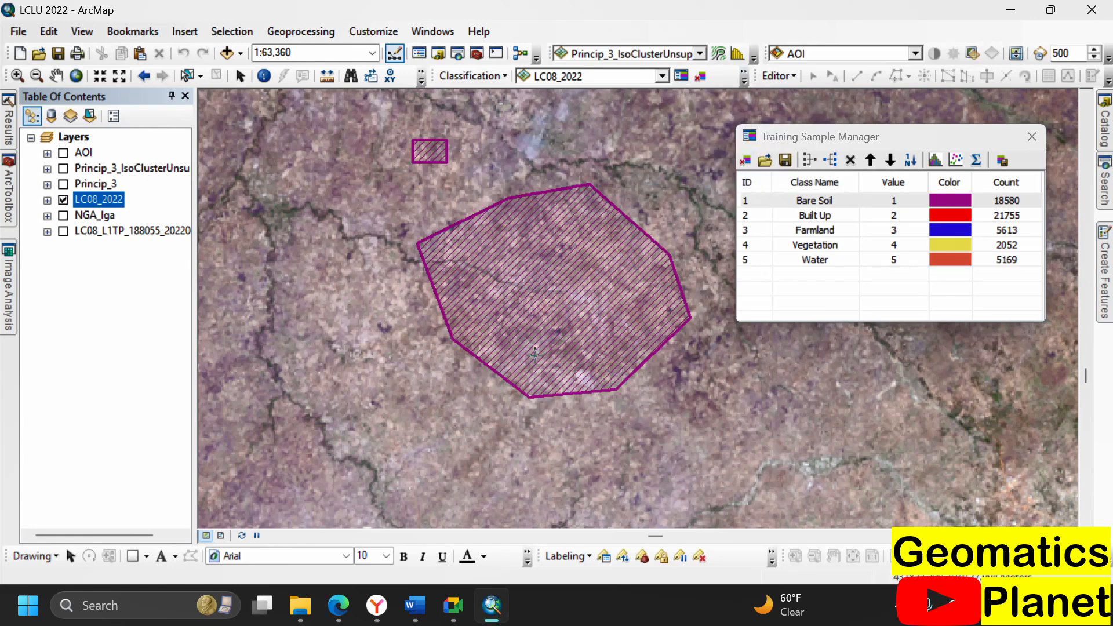
left_click(447, 427)
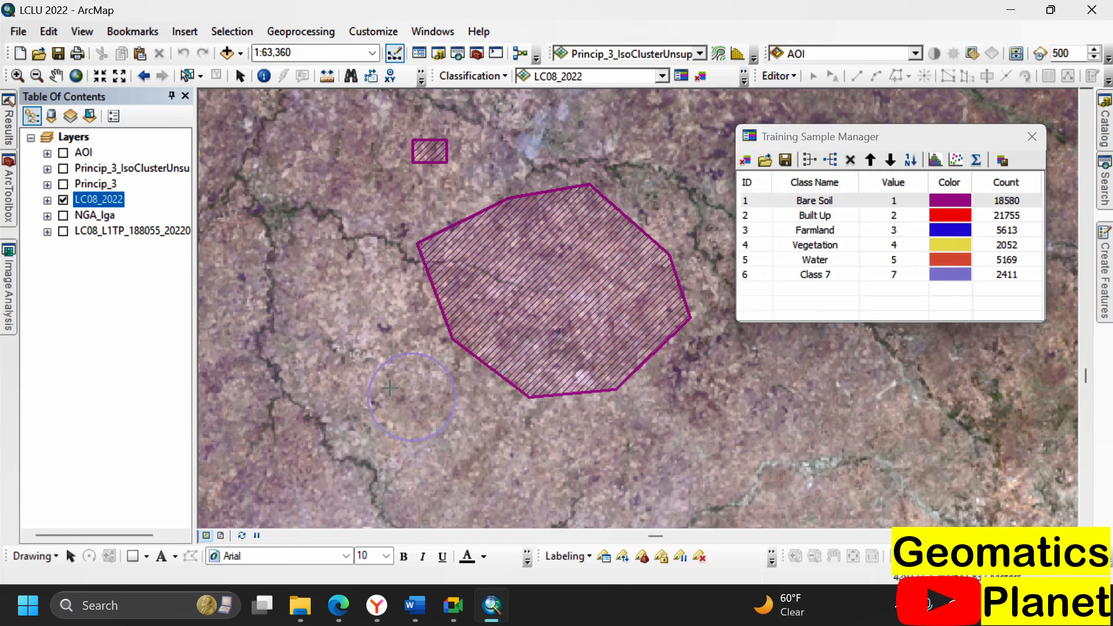
left_click(760, 275)
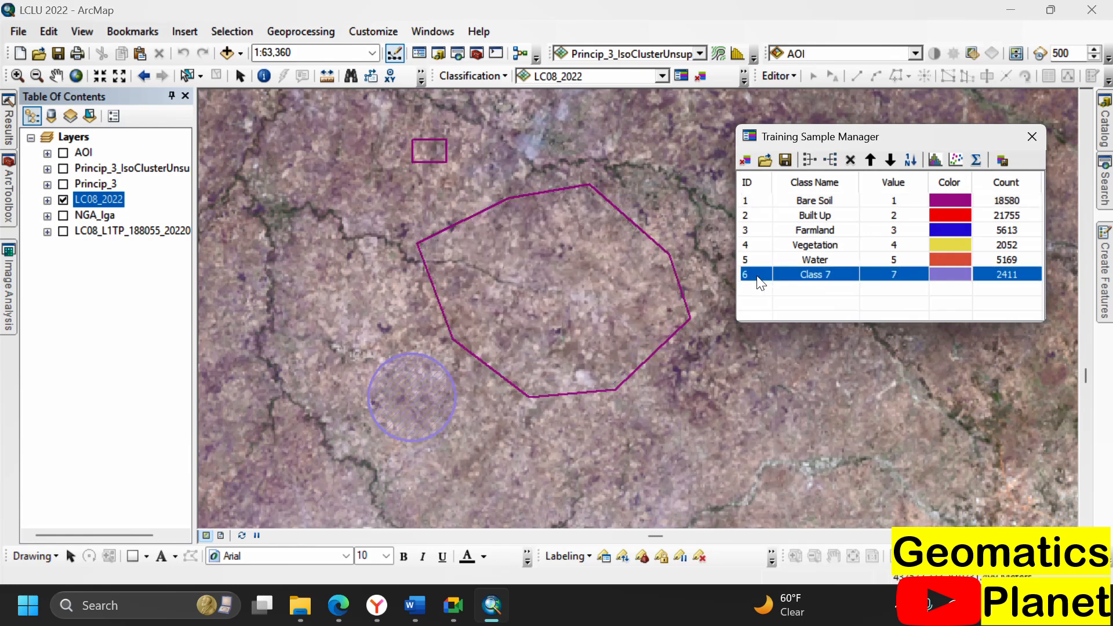
left_click(764, 198, "ctrl")
left_click(810, 161)
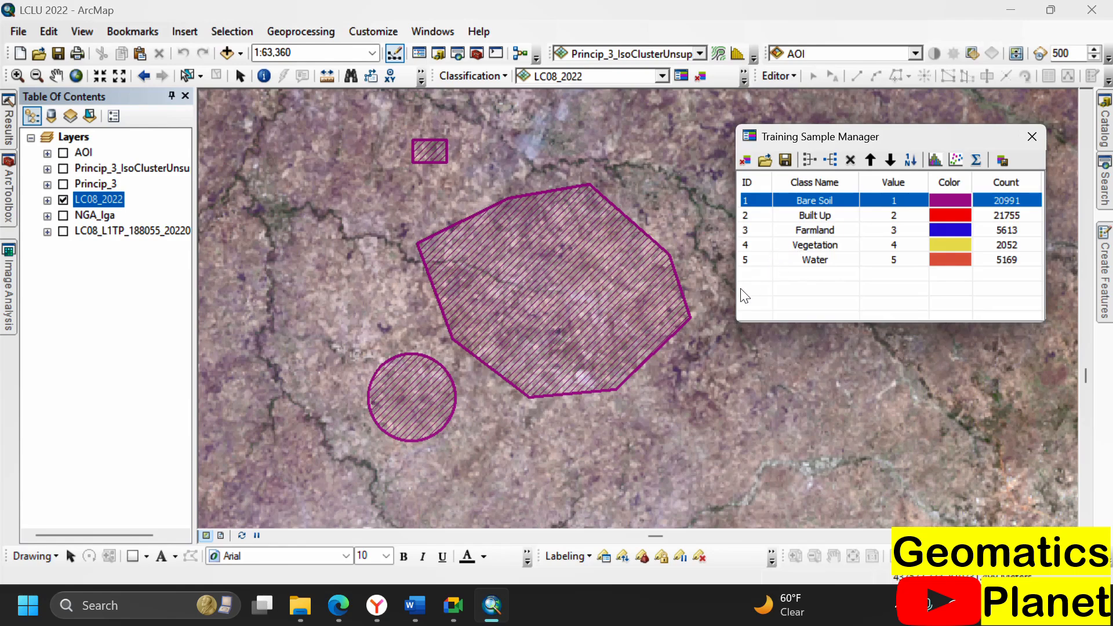
Save the training samples as shapefile LC08_2022TS.shp in the Home - Satellite Data\ArcMap folder, replacing the existing file
scroll(626, 325, "down", 5)
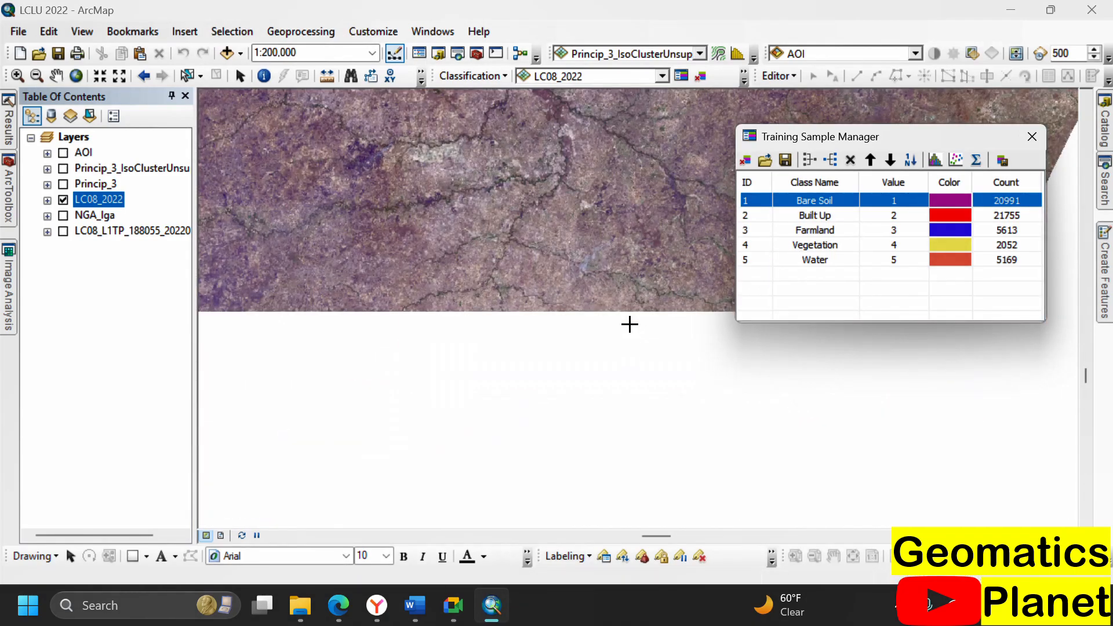
scroll(629, 324, "down", 7)
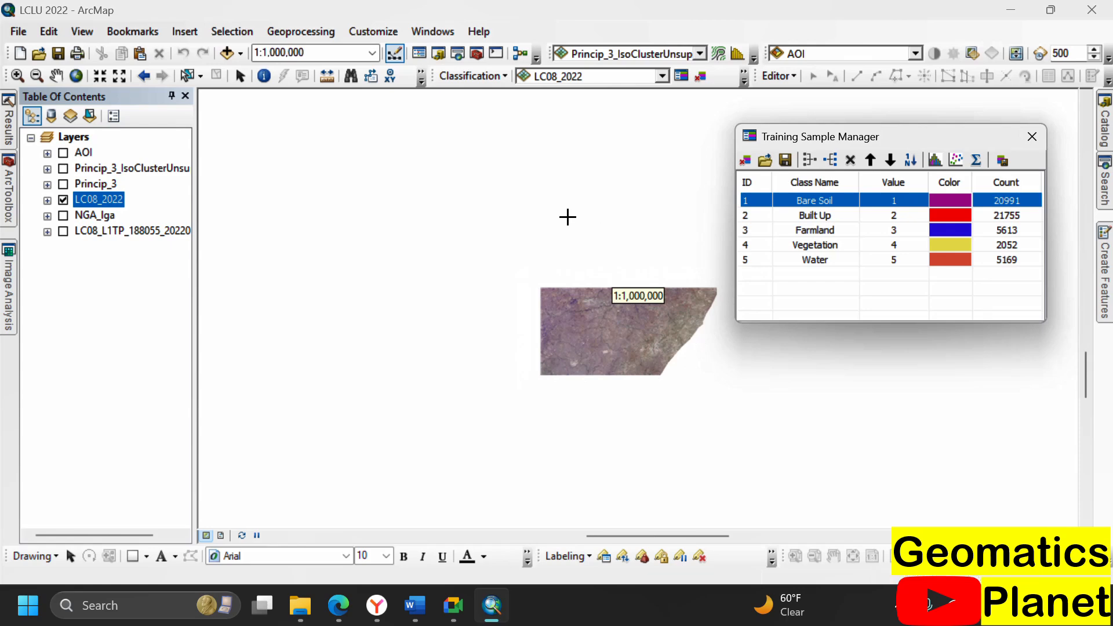
scroll(567, 217, "down", 4)
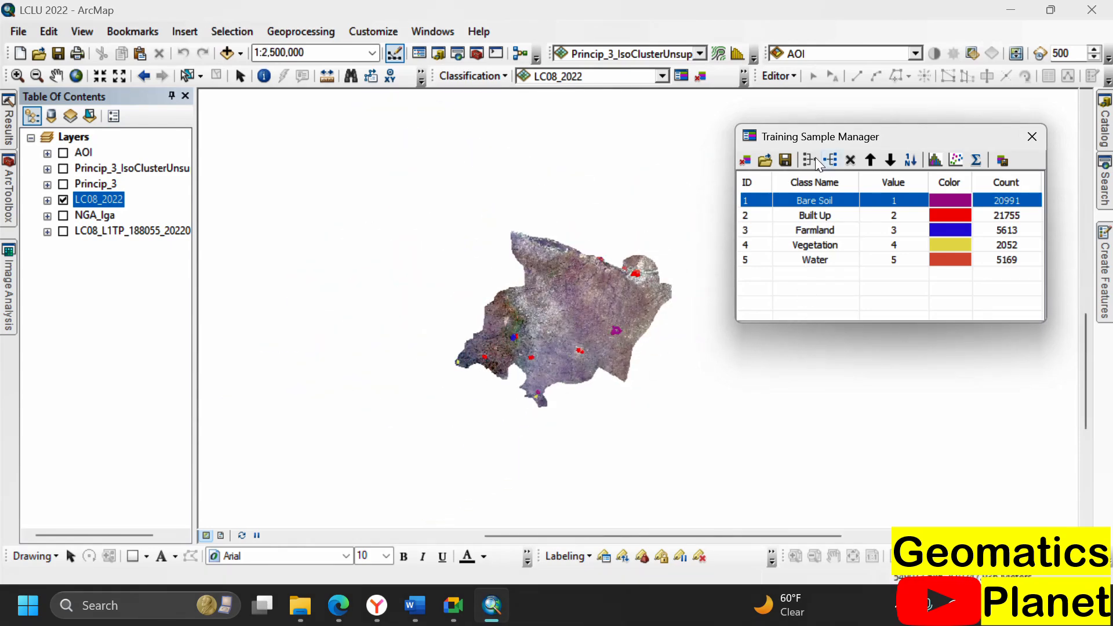
left_click(787, 162)
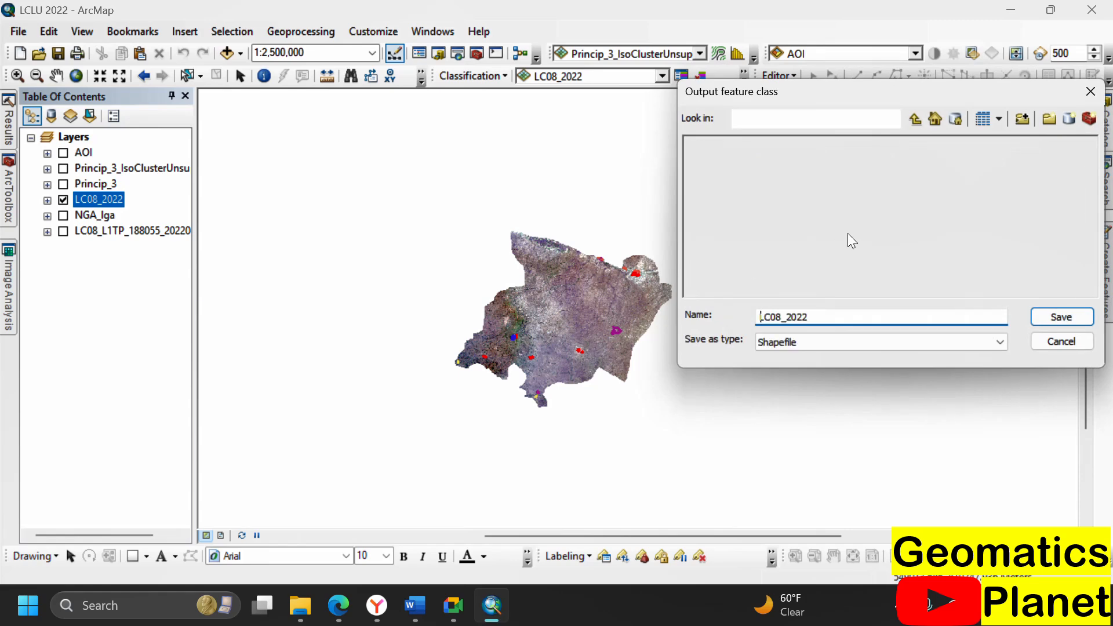
left_click(745, 162)
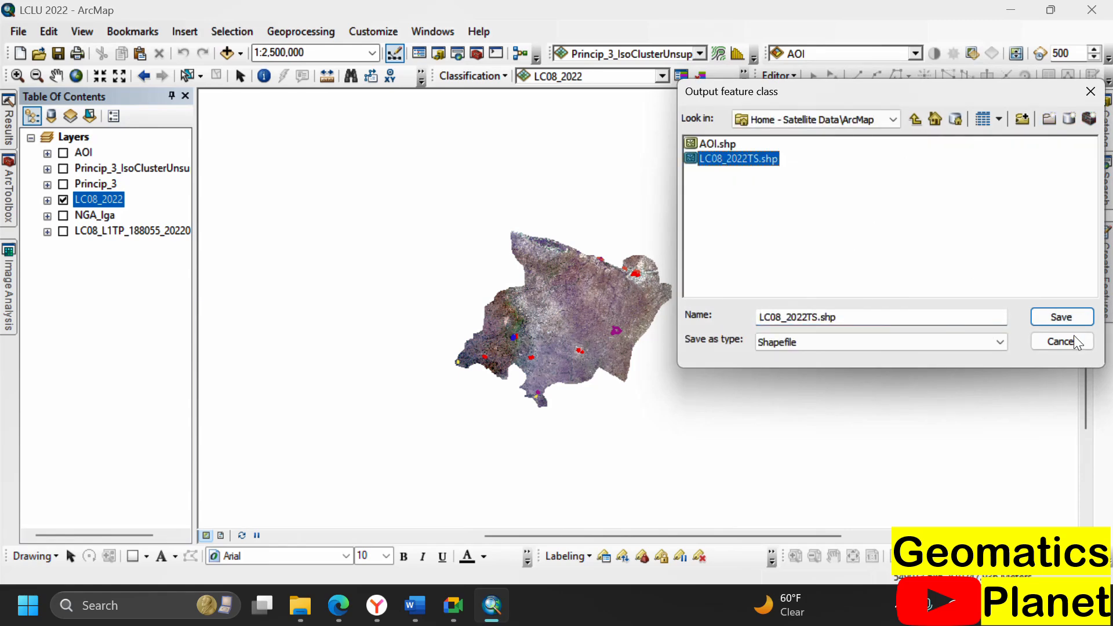
left_click(1064, 320)
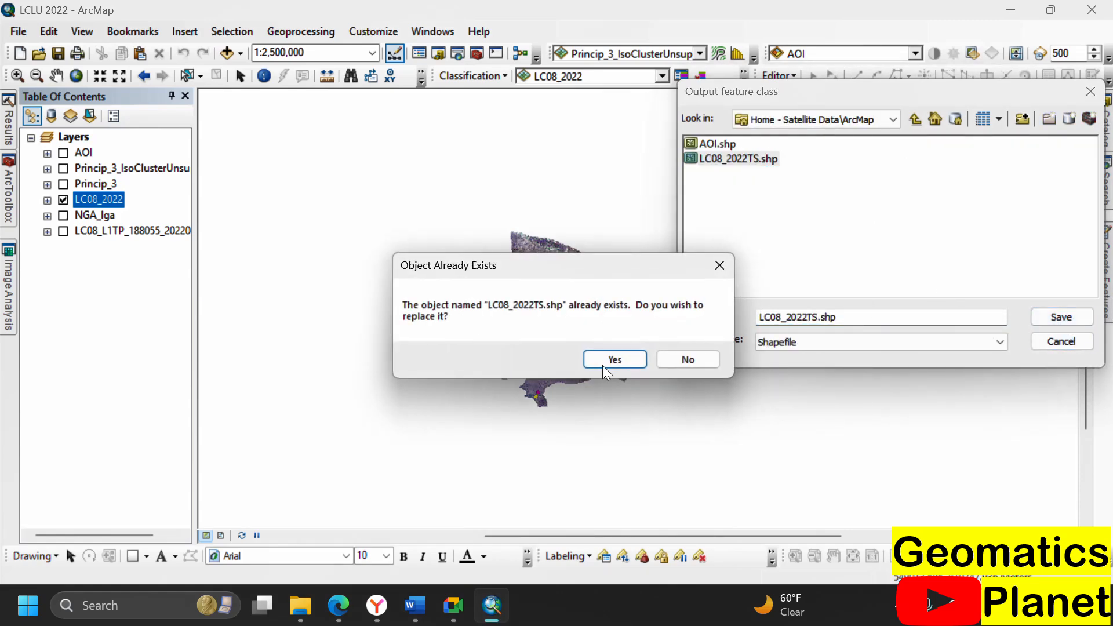
left_click(600, 359)
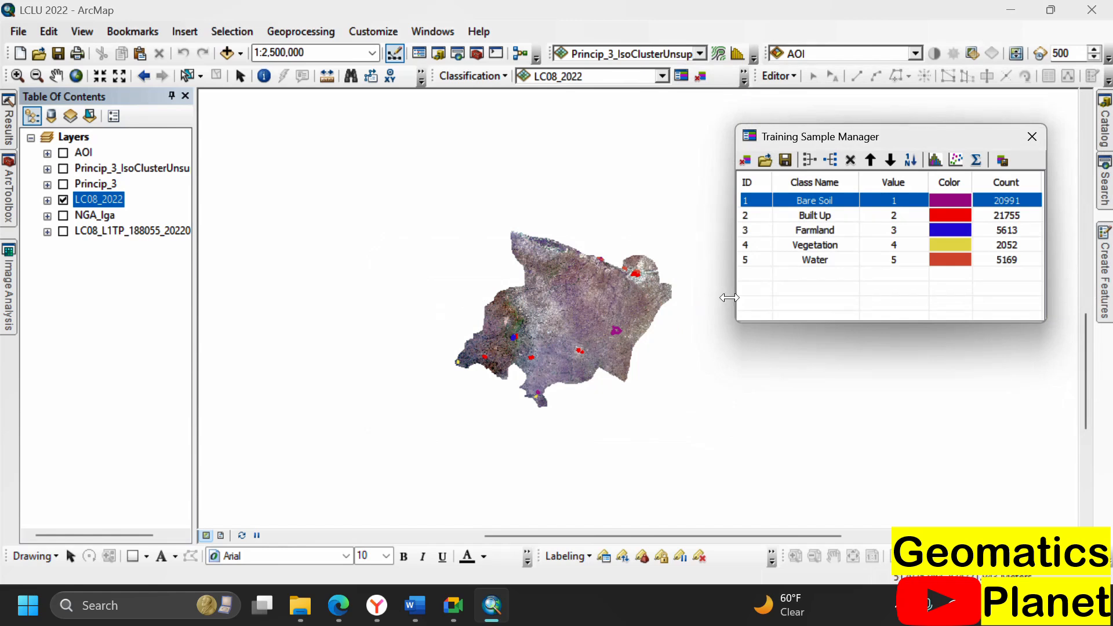
Clear all training samples and reload them from LC08_2022TS.shp in the Home - Satellite Data\ArcMap folder
left_click(240, 78)
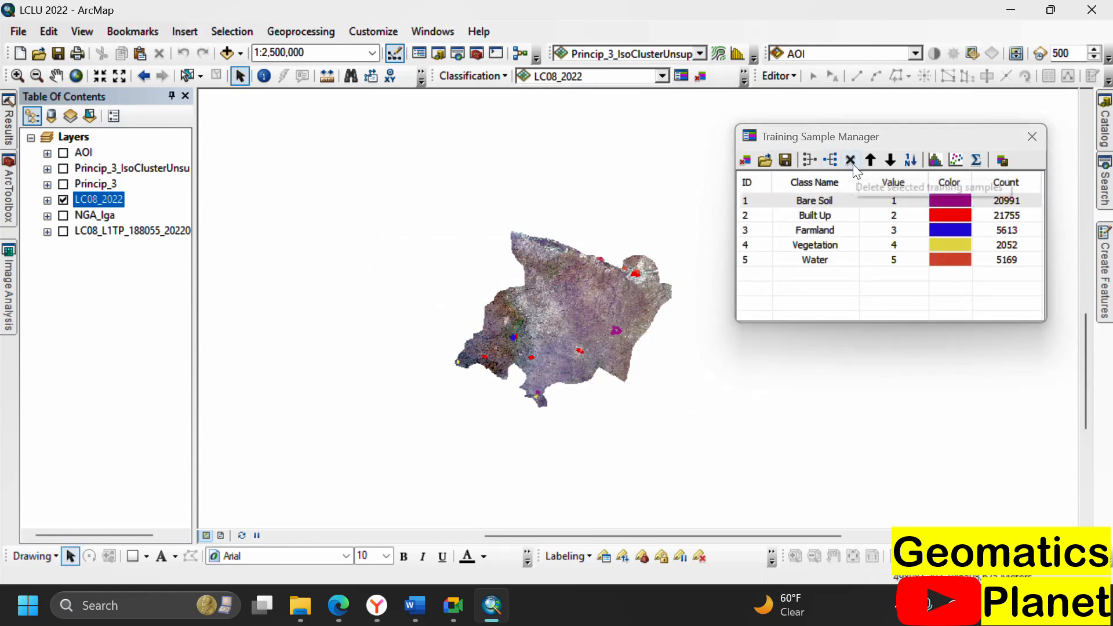
left_click(744, 161)
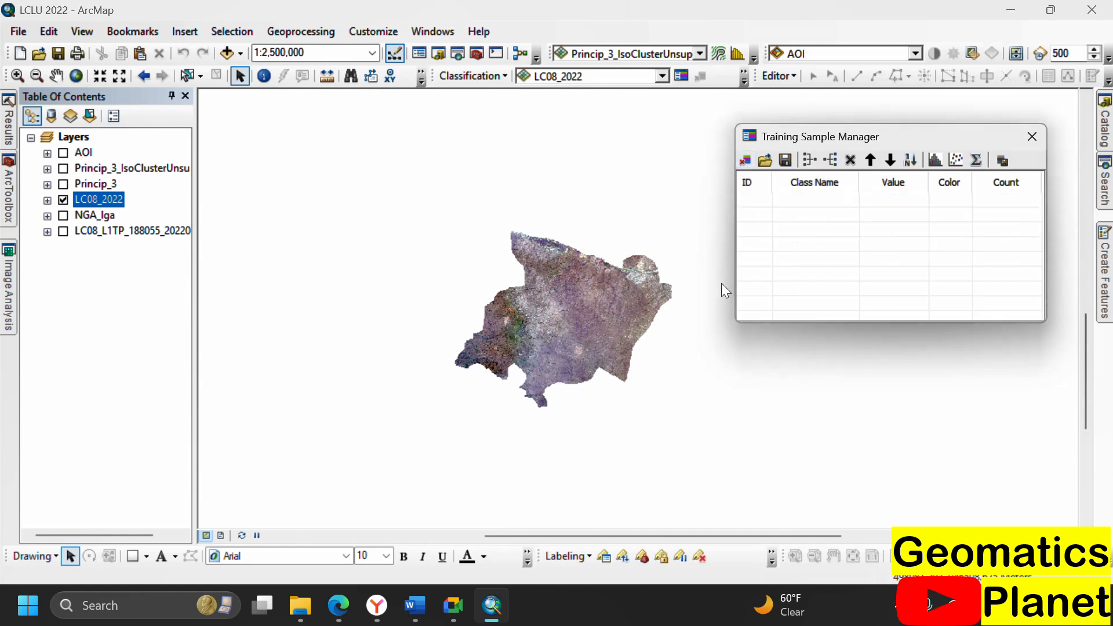
left_click(765, 161)
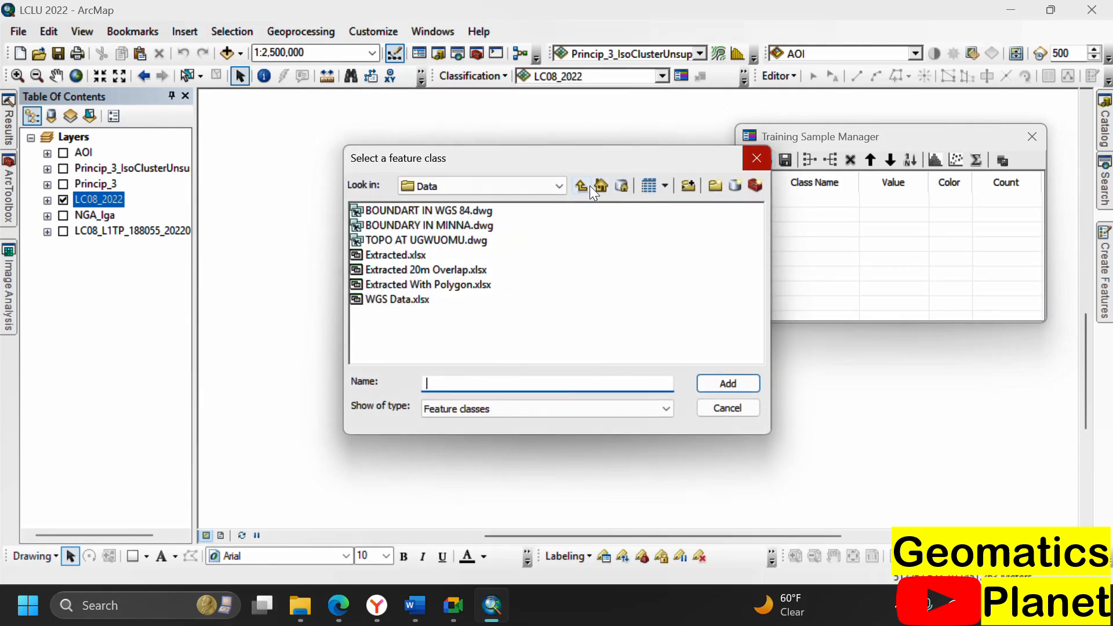
left_click(597, 185)
left_click(422, 226)
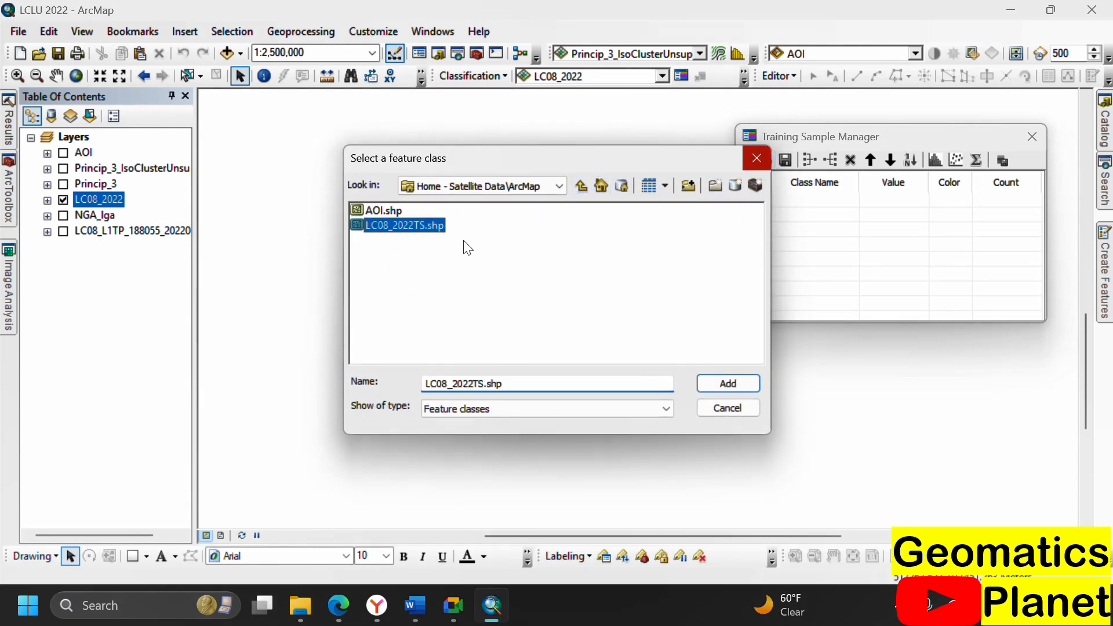
left_click(739, 381)
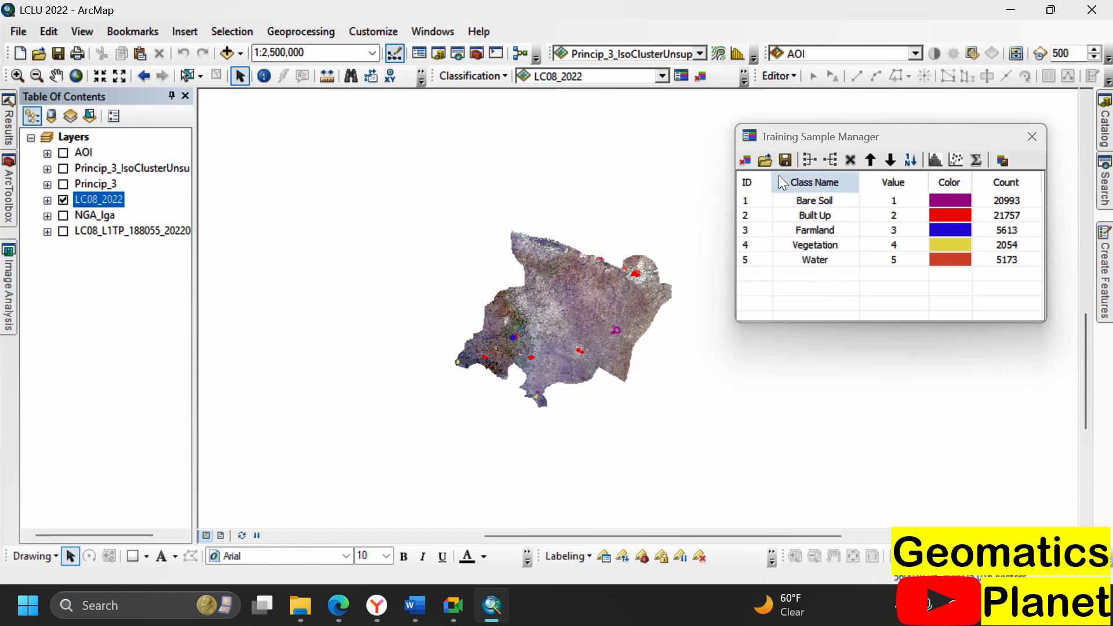
left_click(1001, 165)
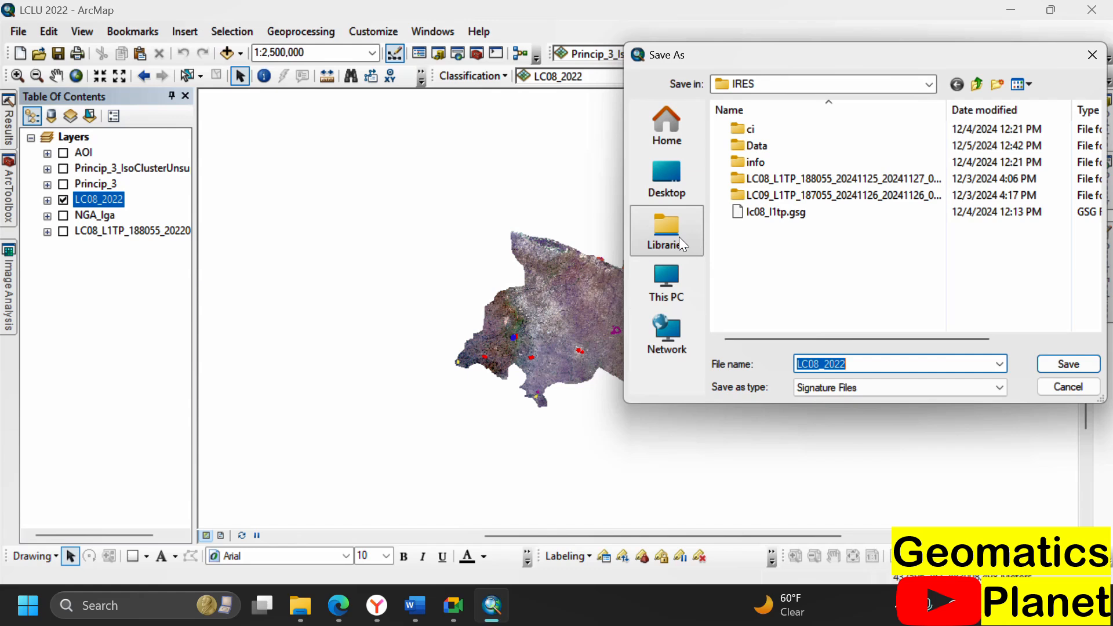
left_click(677, 273)
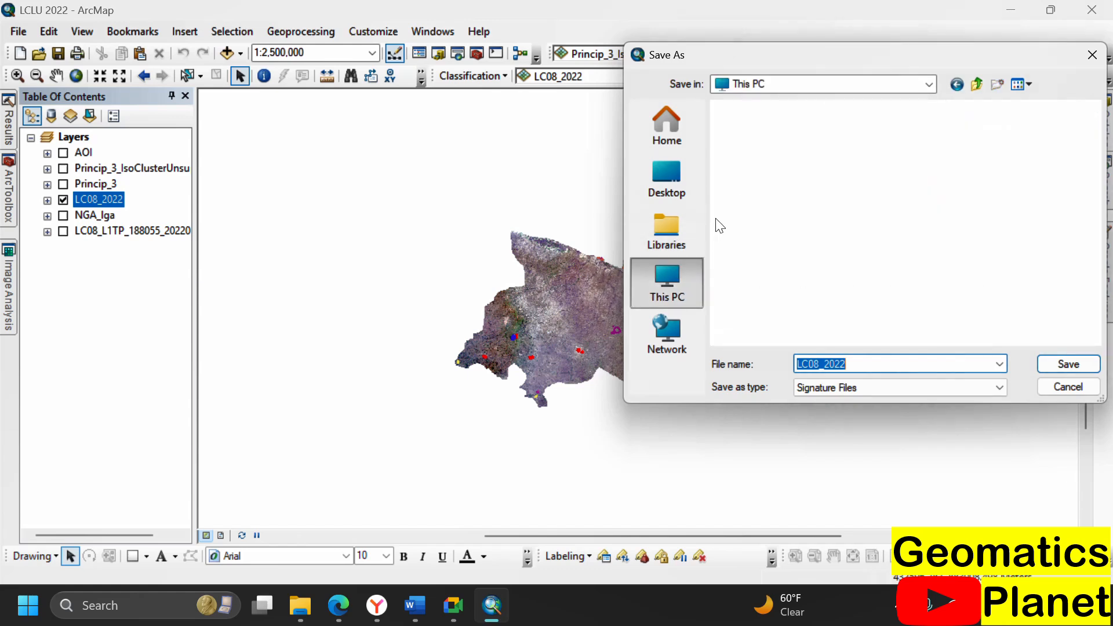
left_click(679, 237)
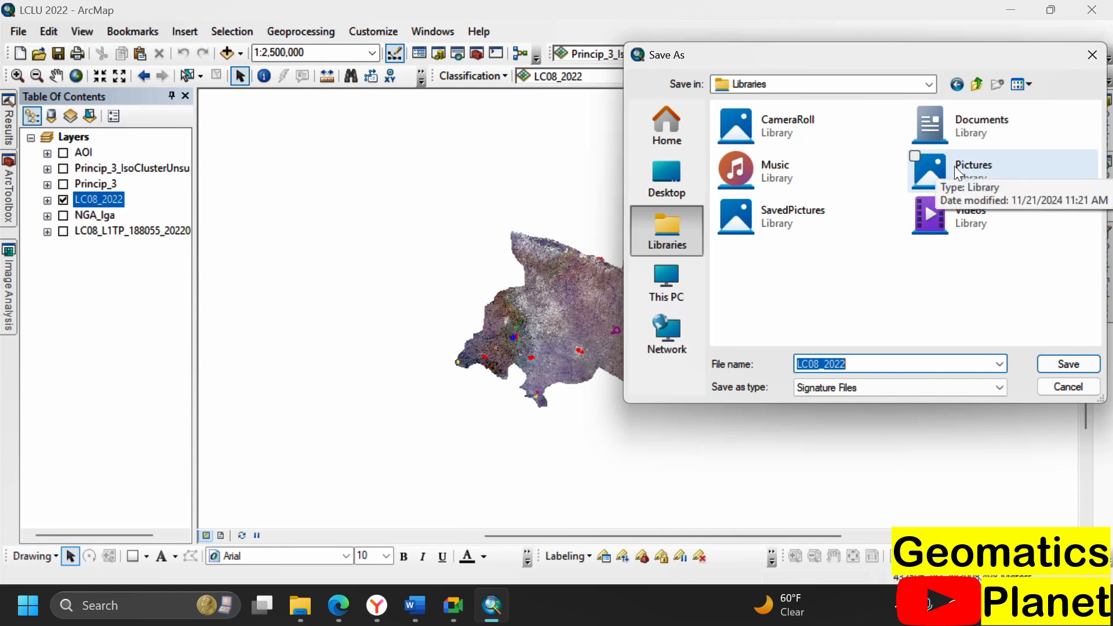
double_click(985, 125)
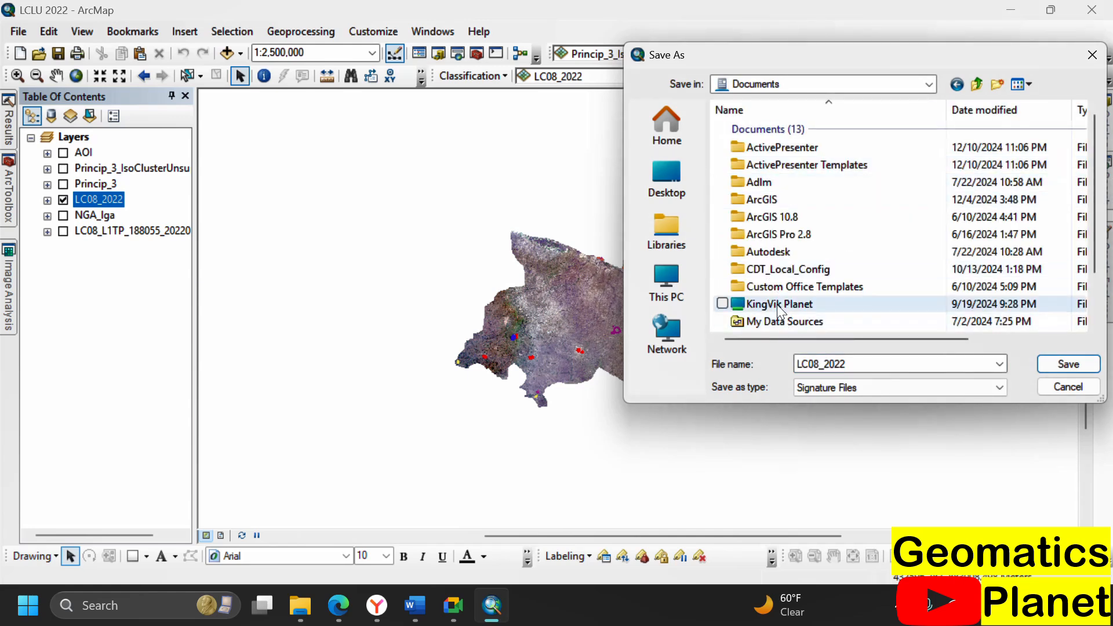
left_click(777, 303)
double_click(776, 304)
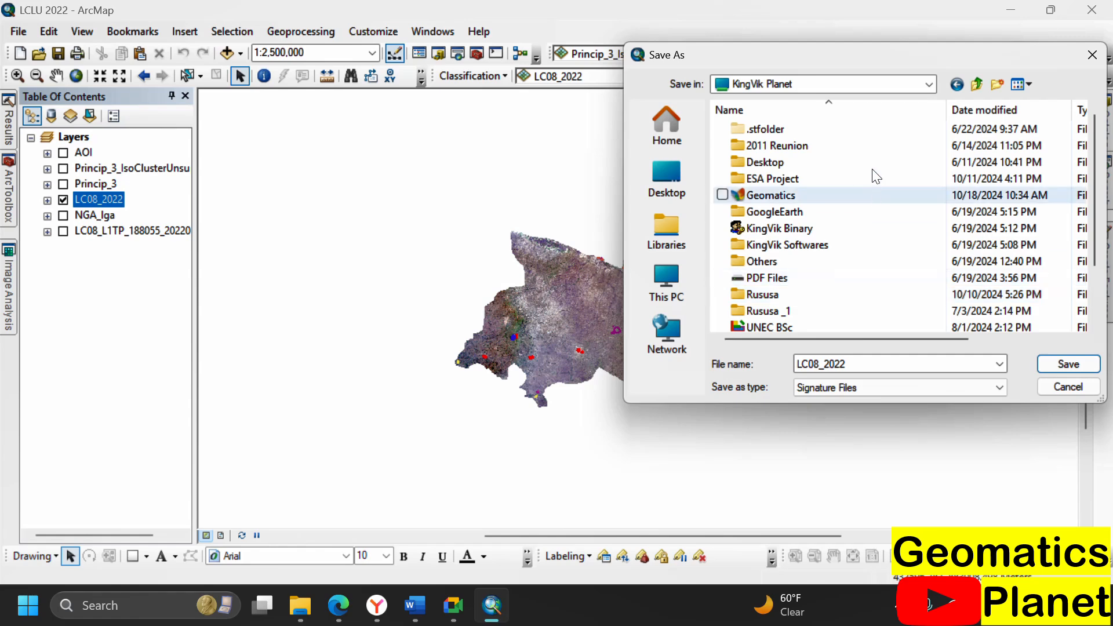
left_click(977, 85)
left_click(977, 85)
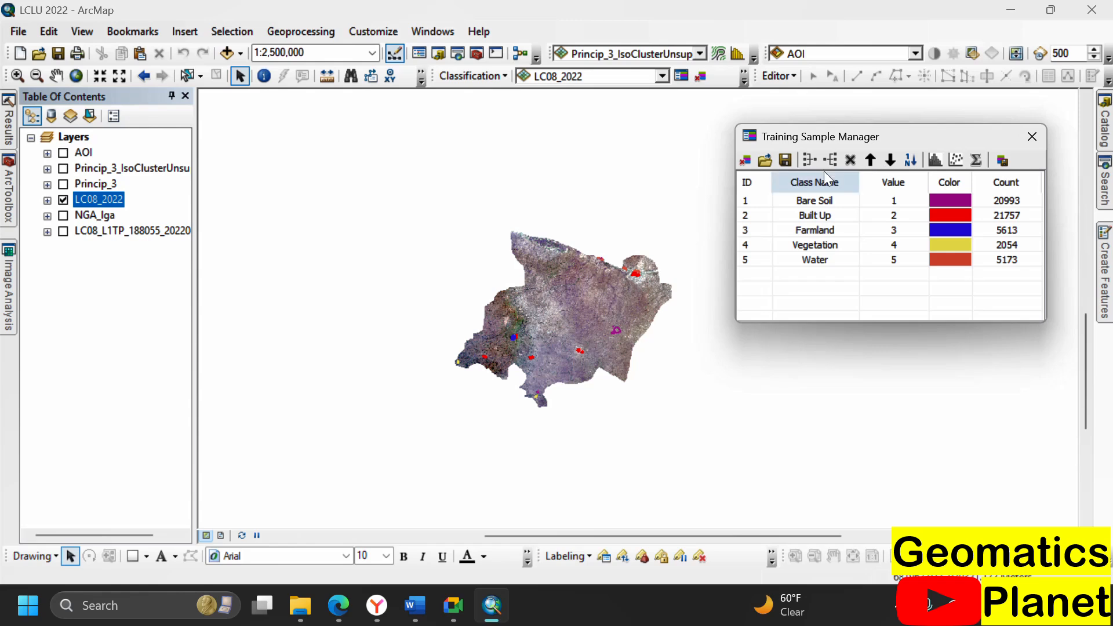
Create and save a signature file from the five training sample classes
left_click(1002, 162)
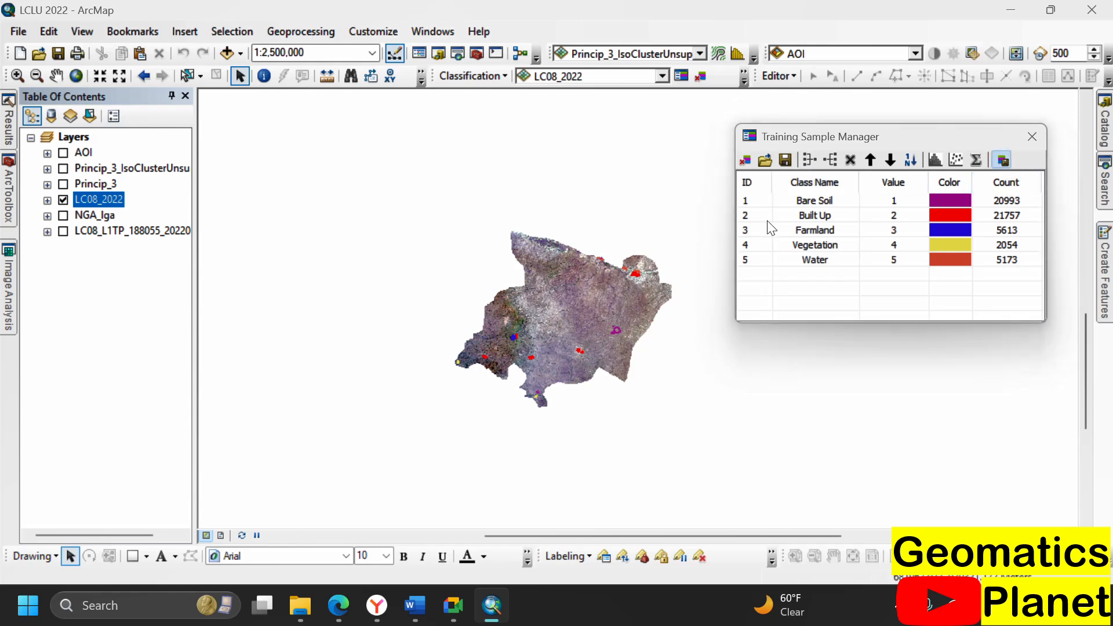
left_click(863, 363)
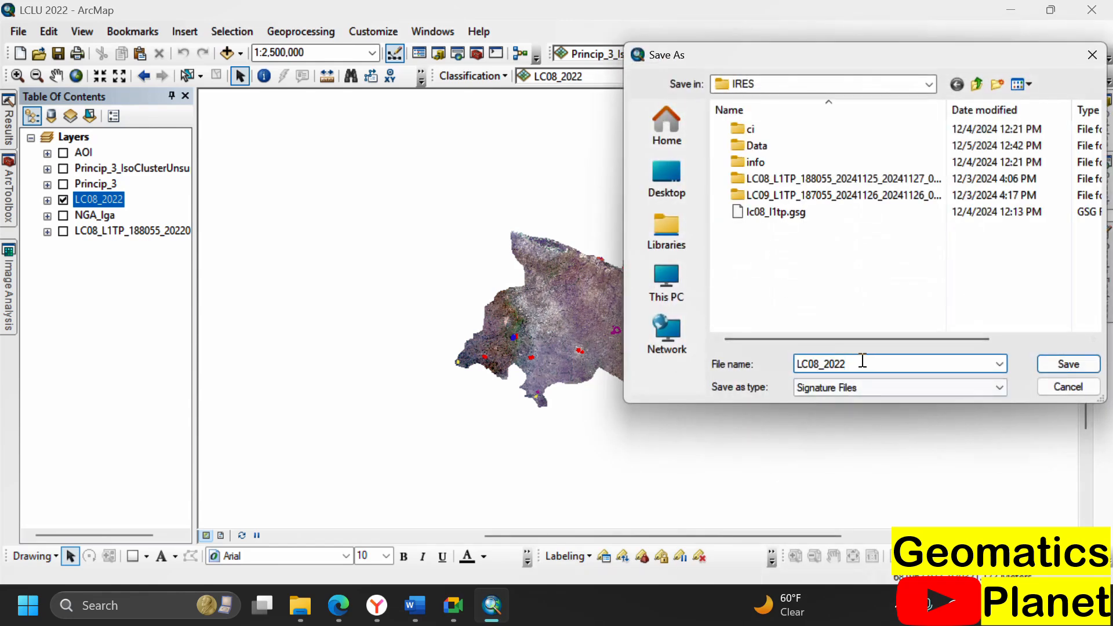
type("Kin")
left_click(1068, 364)
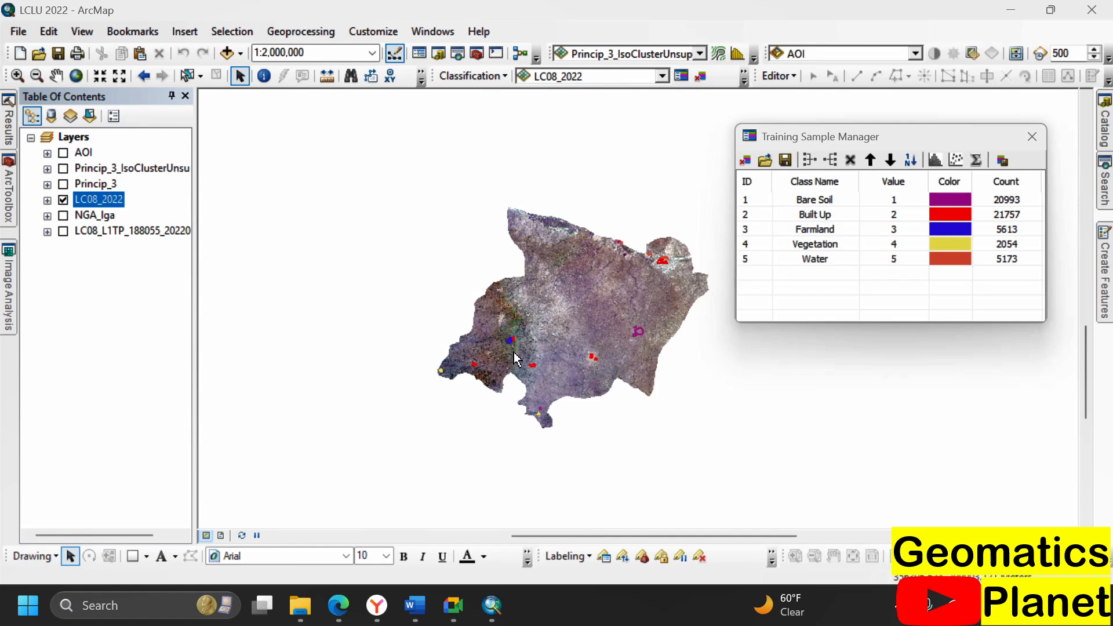
scroll(564, 345, "down", 4)
scroll(562, 343, "down", 5)
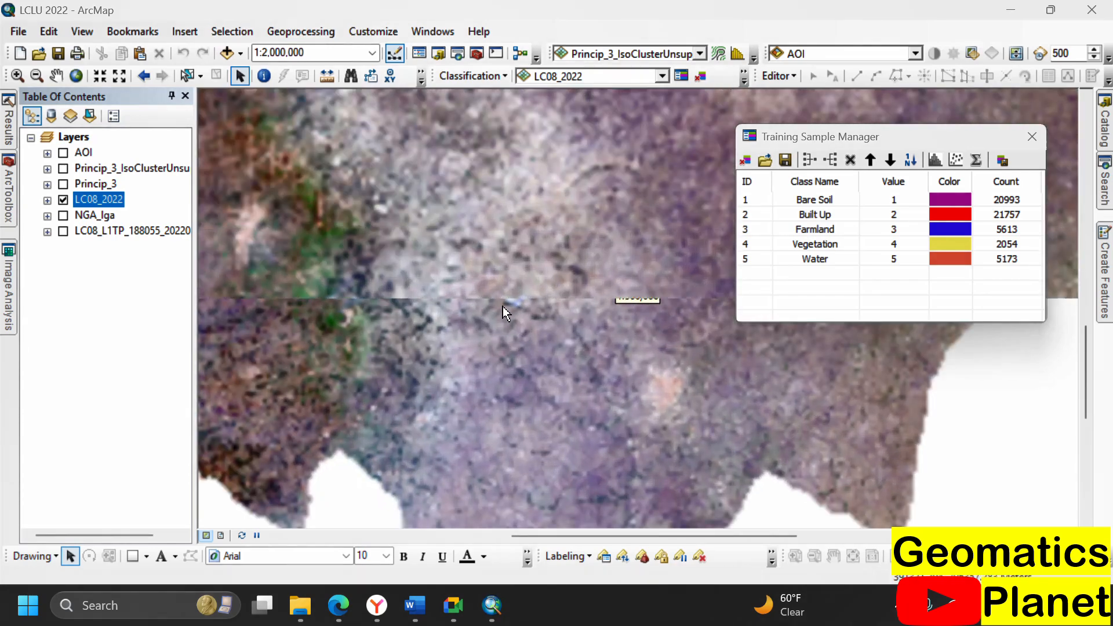
scroll(437, 241, "down", 10)
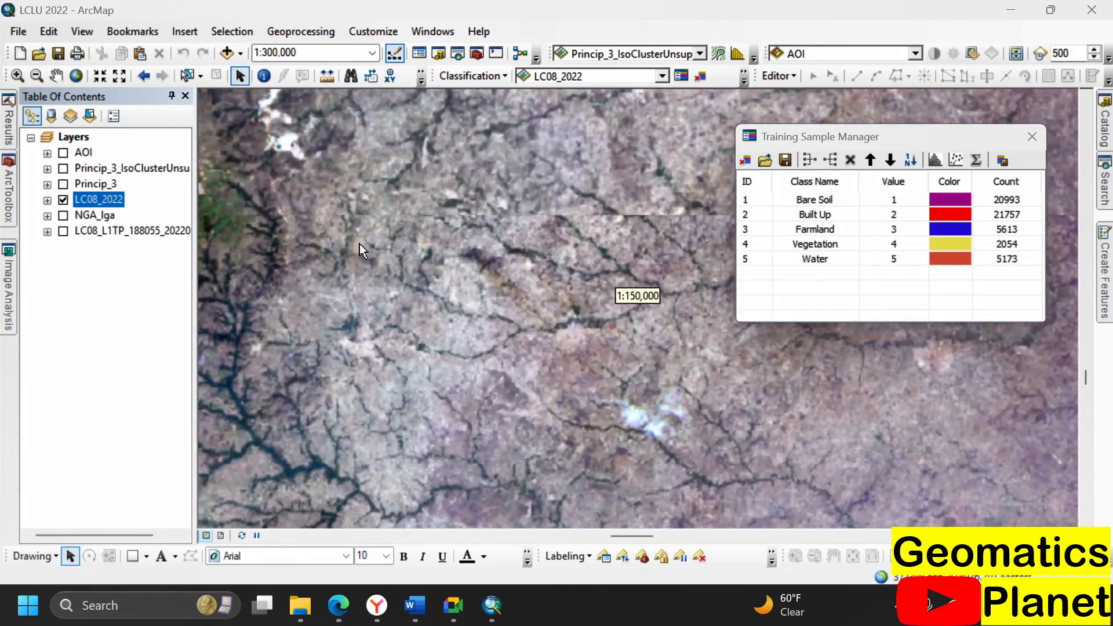
scroll(496, 248, "down", 1)
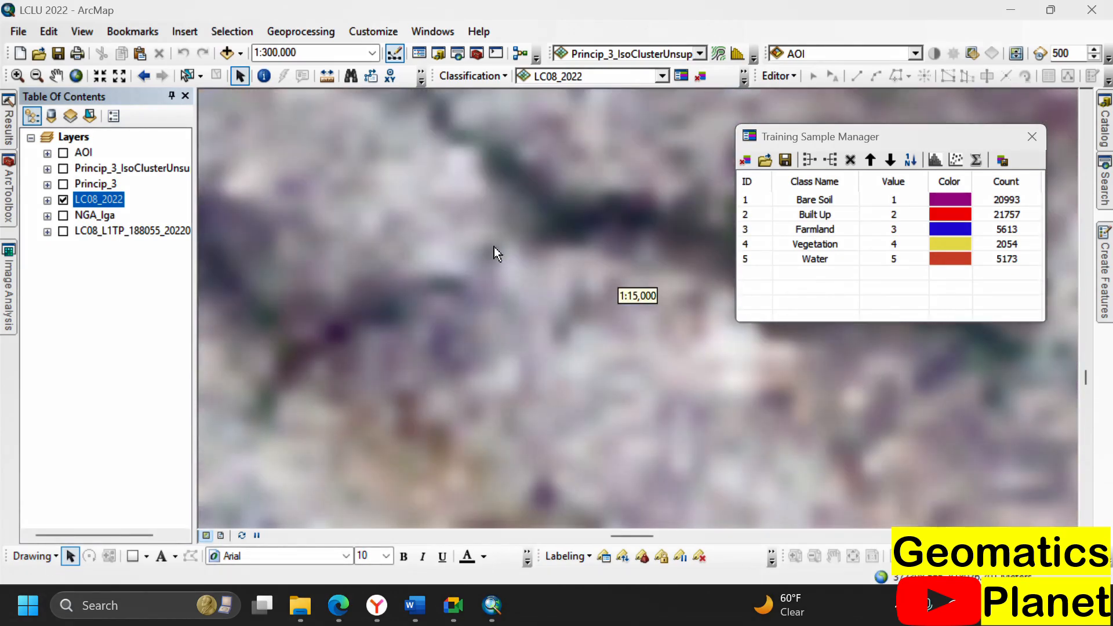
Examine the individual pixels of the LC08_2022 image around the dark, branching river channel
scroll(491, 227, "down", 8)
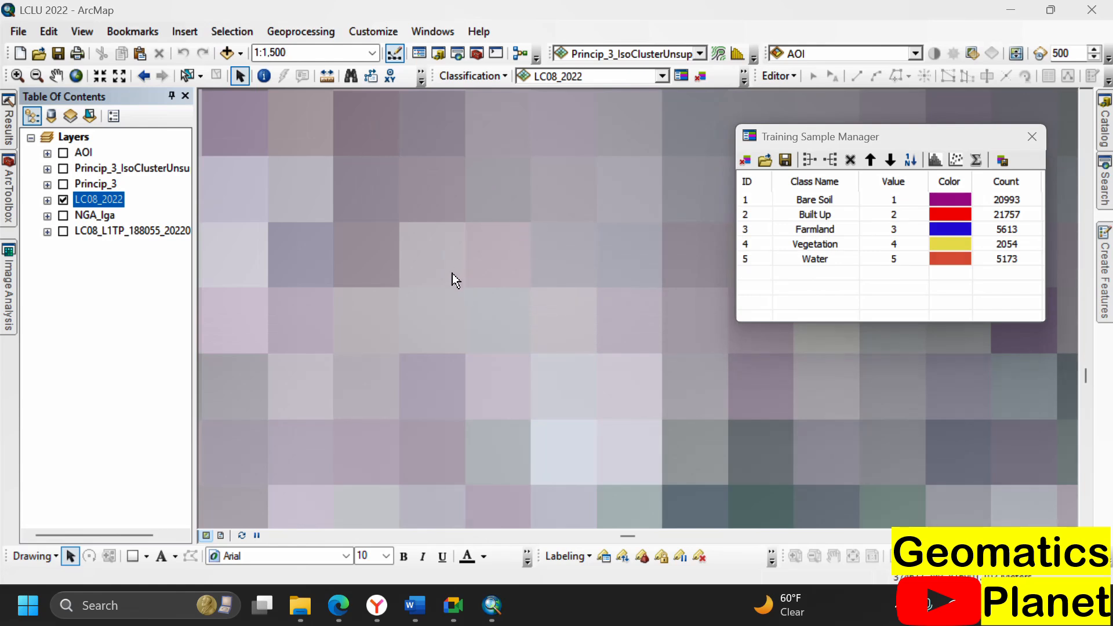
scroll(452, 274, "down", 2)
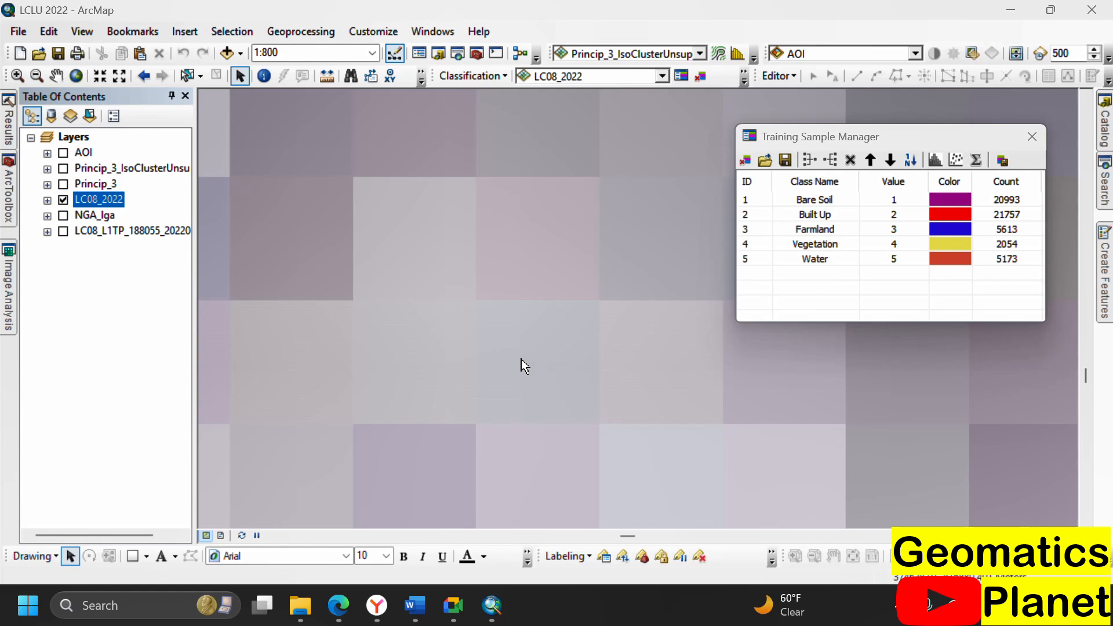
scroll(518, 356, "up", 3)
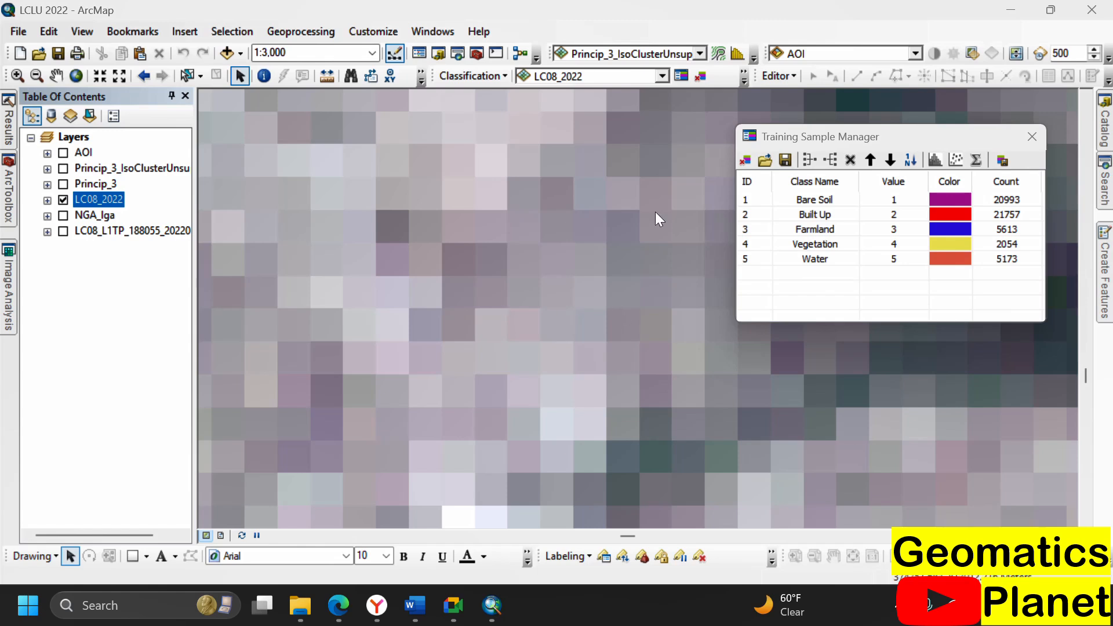
scroll(370, 330, "down", 2)
scroll(371, 331, "down", 2)
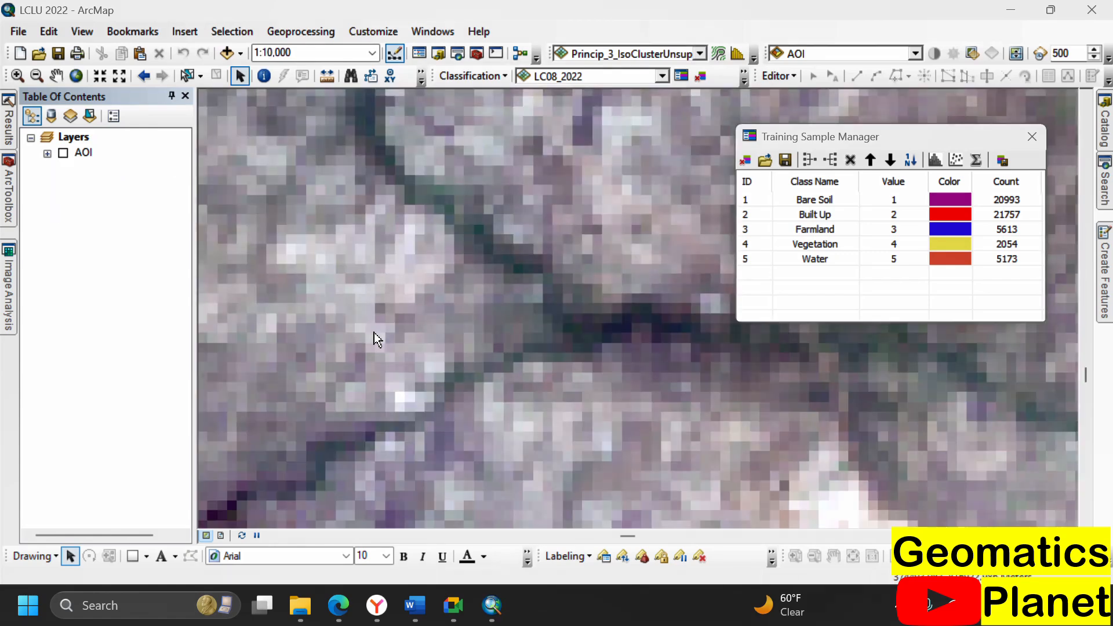
scroll(429, 367, "up", 6)
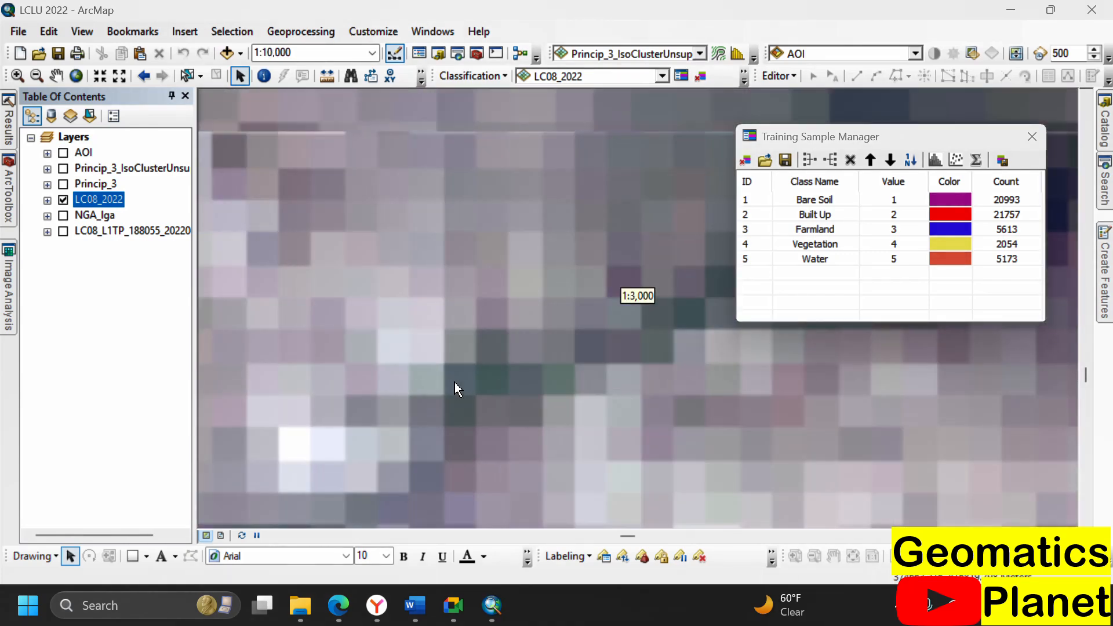
scroll(489, 396, "up", 2)
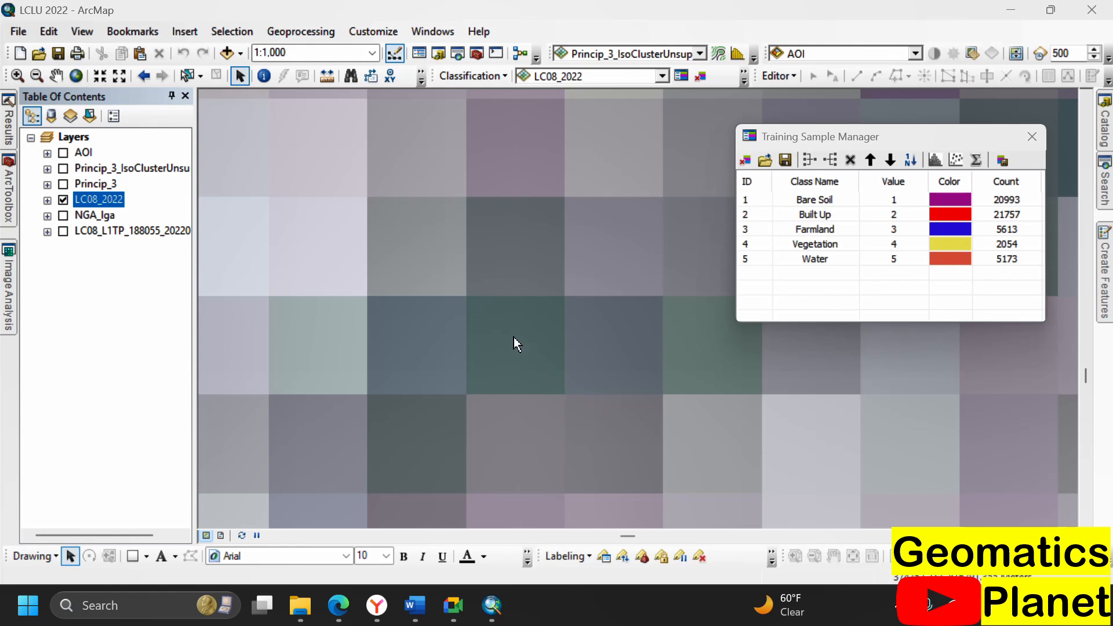
scroll(455, 333, "down", 1)
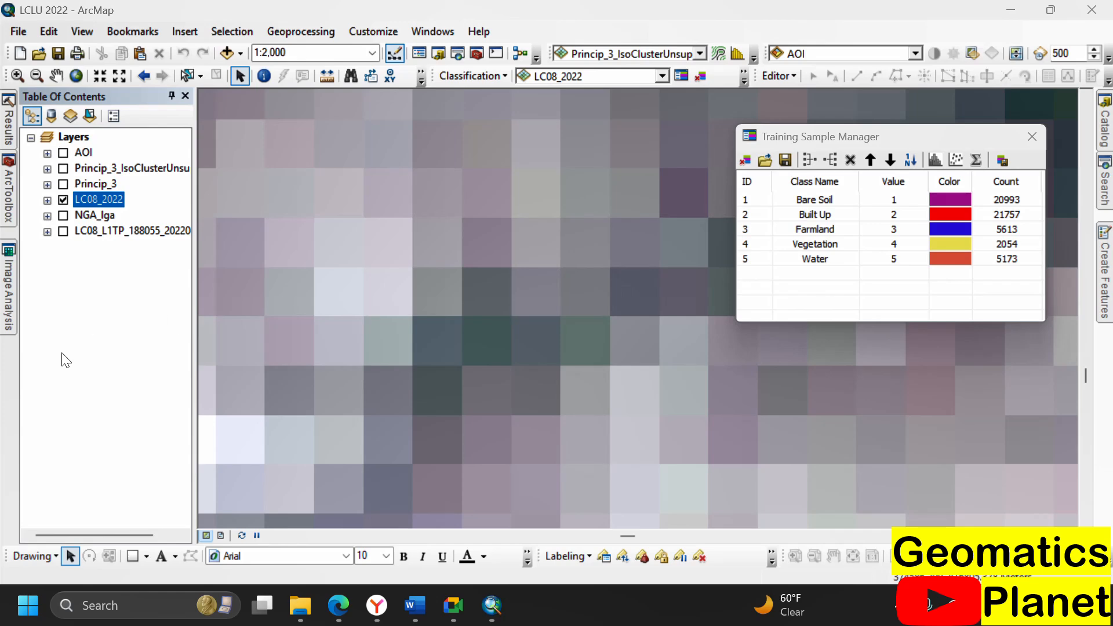
scroll(385, 352, "down", 2)
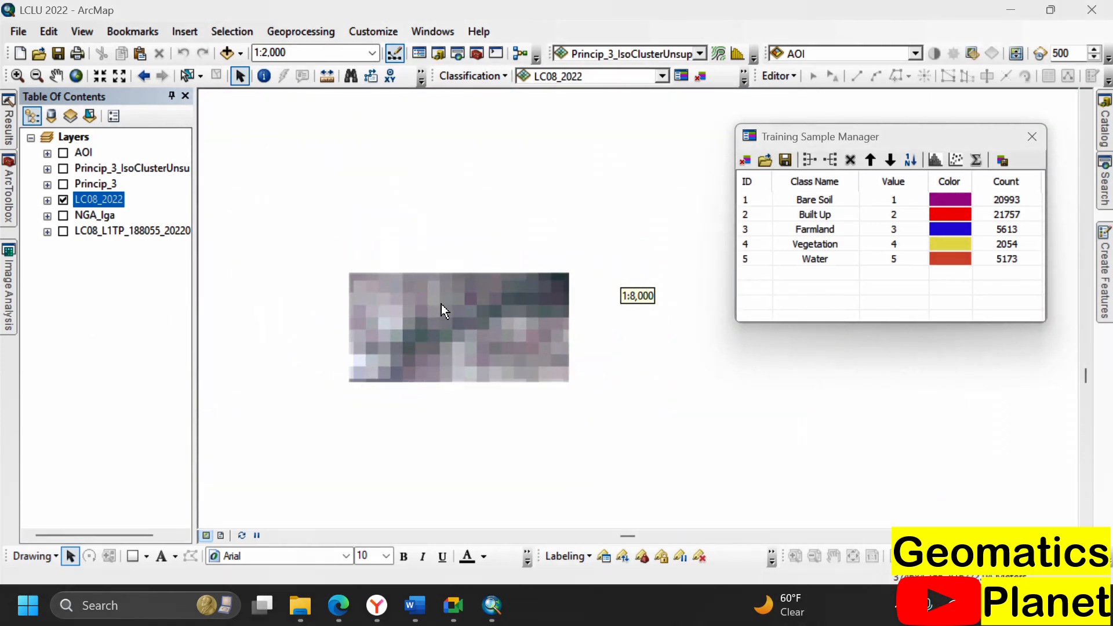
scroll(441, 305, "down", 1)
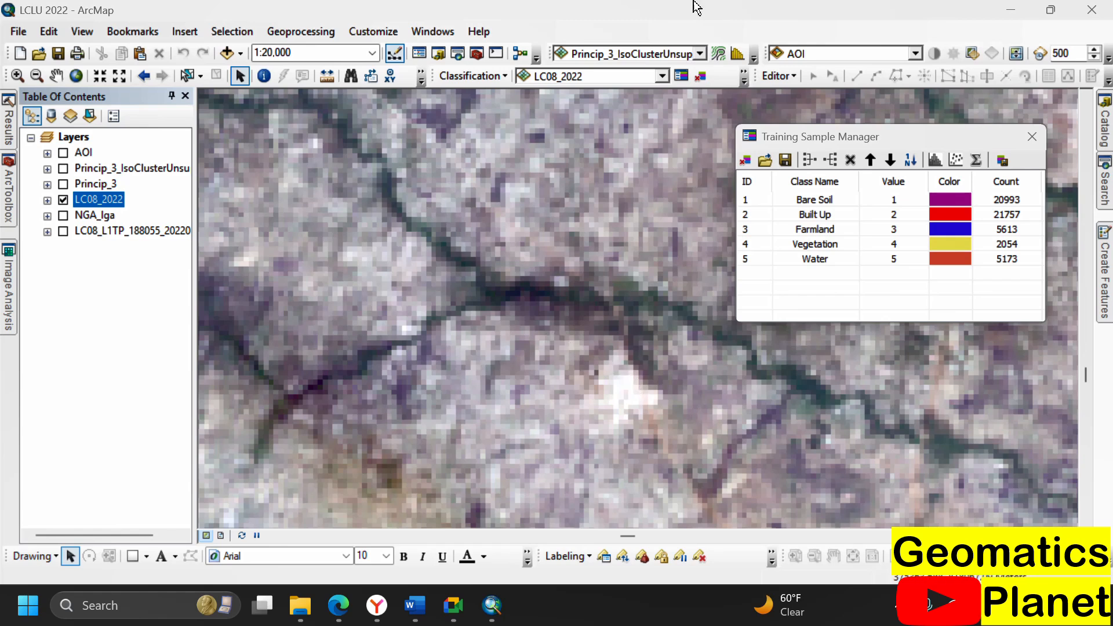
Switch to Microsoft Edge, search Bing for "dog" and browse the image results
left_click(339, 605)
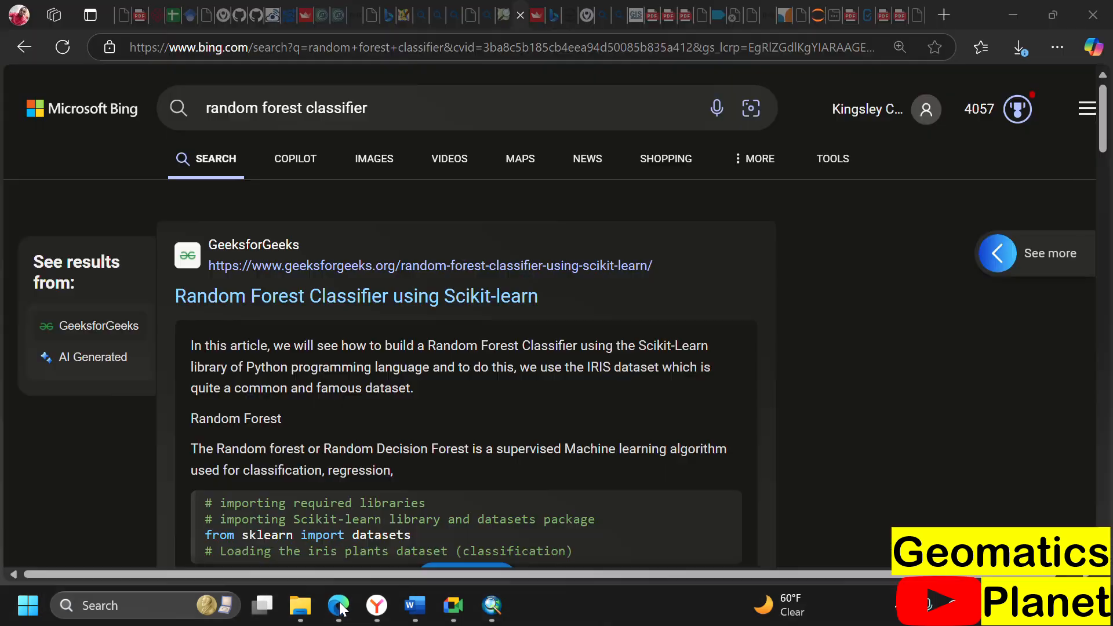
left_click(408, 48)
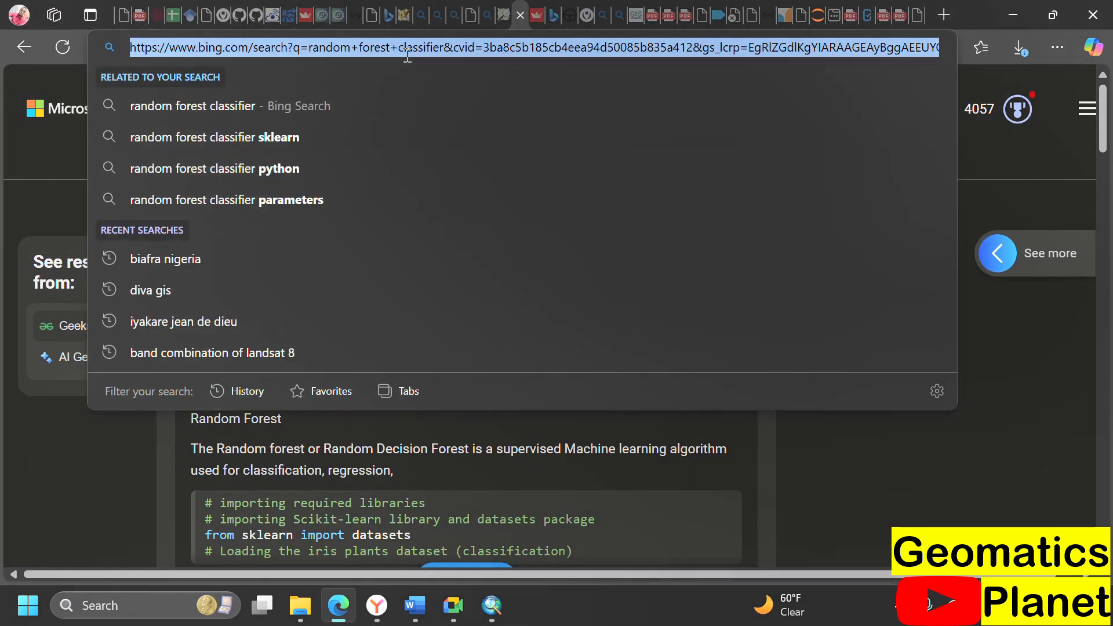
type("dog")
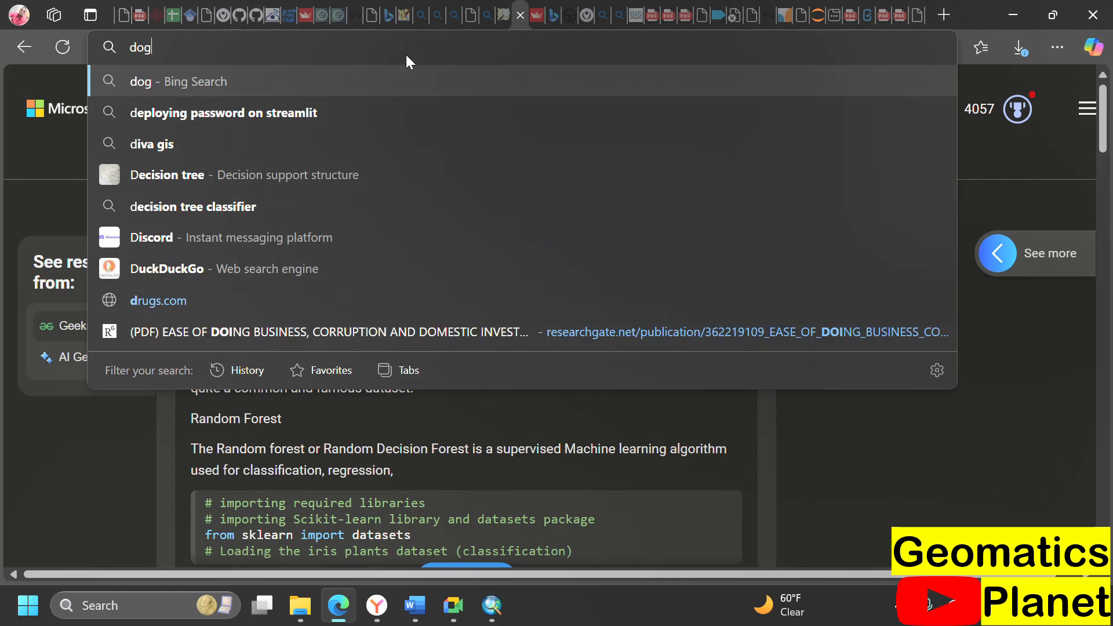
key("Return")
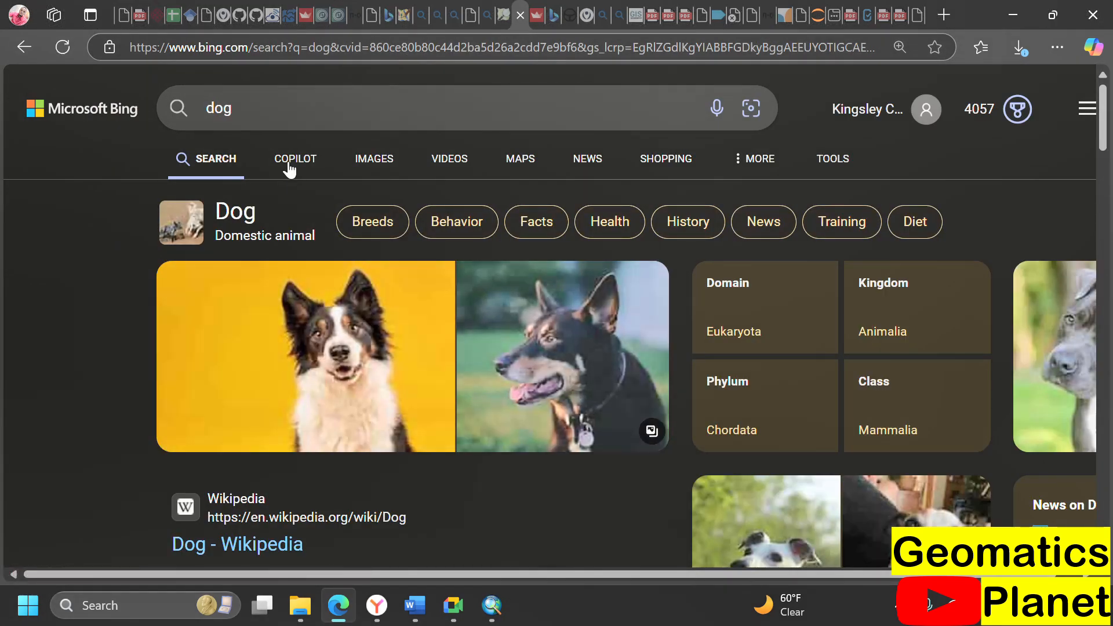
left_click(374, 160)
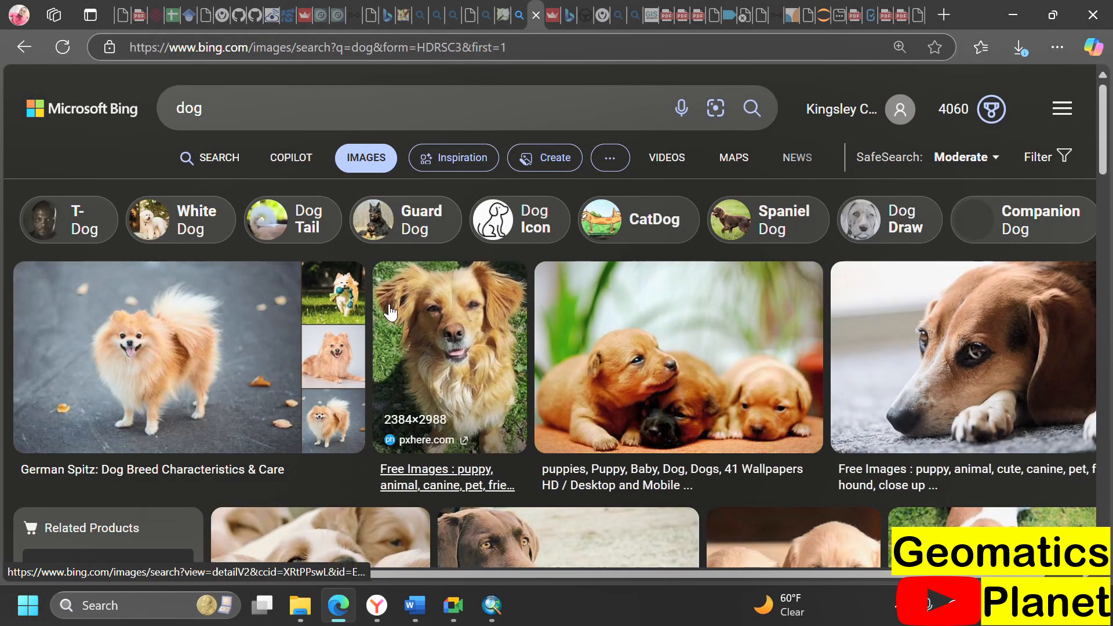
scroll(524, 376, "down", 4)
scroll(524, 377, "up", 4)
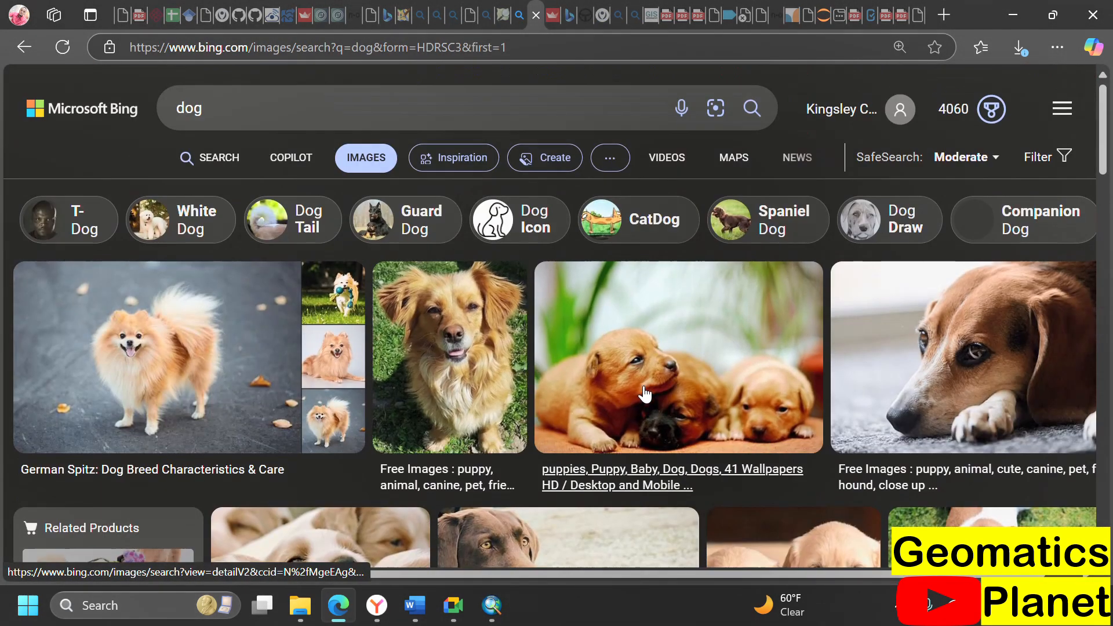
scroll(684, 395, "down", 3)
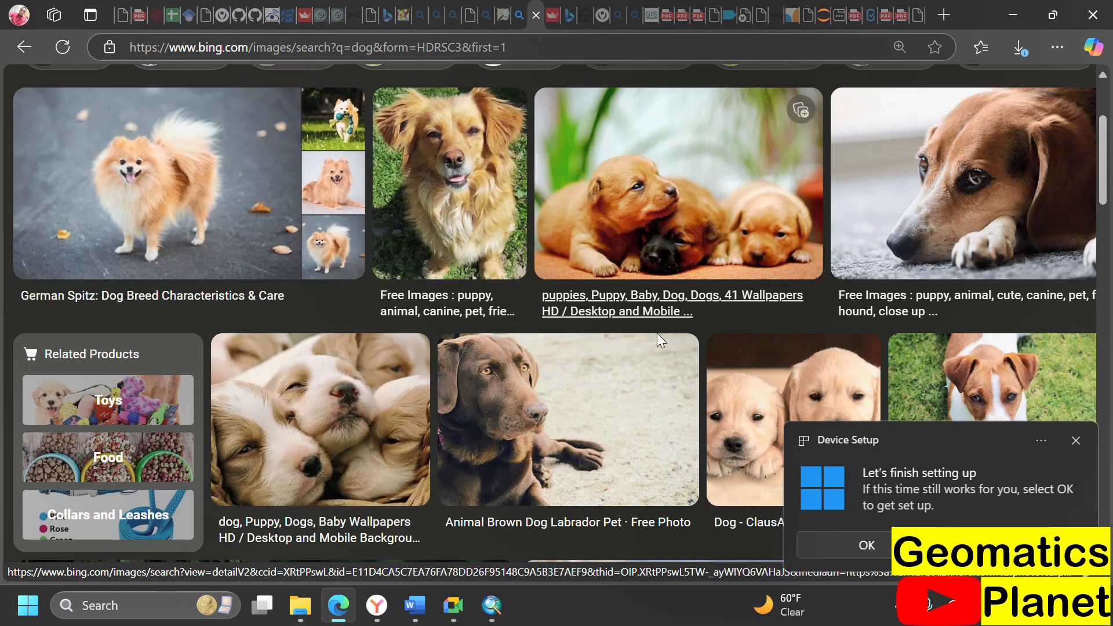
left_click(1076, 441)
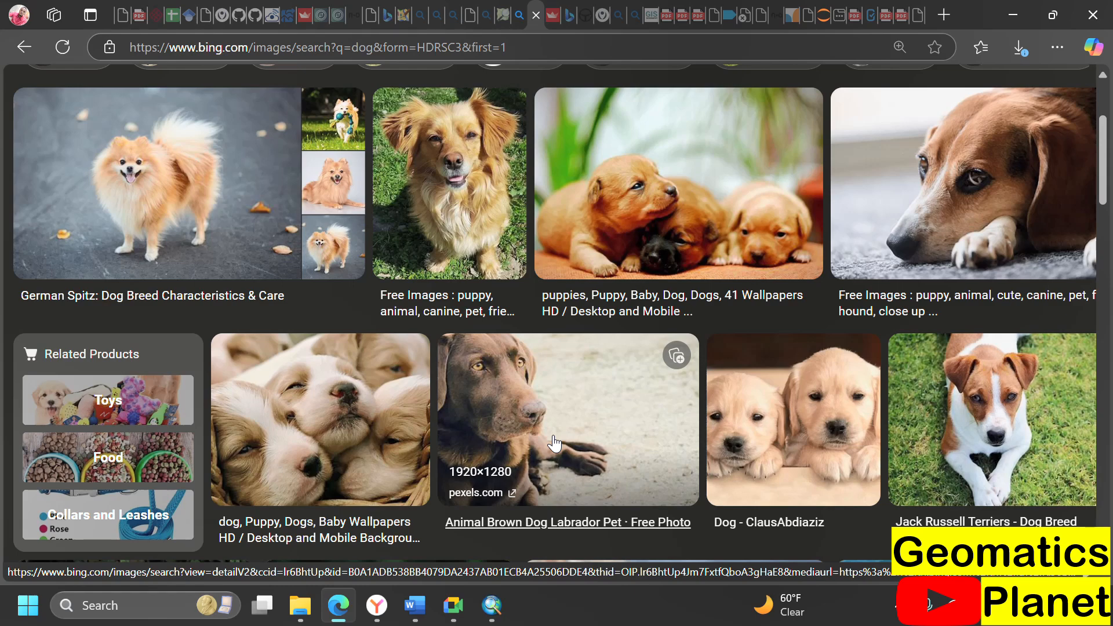
Switch back to ArcMap and examine the LC08_2022 land cover around the Built Up and Farmland training samples
left_click(491, 605)
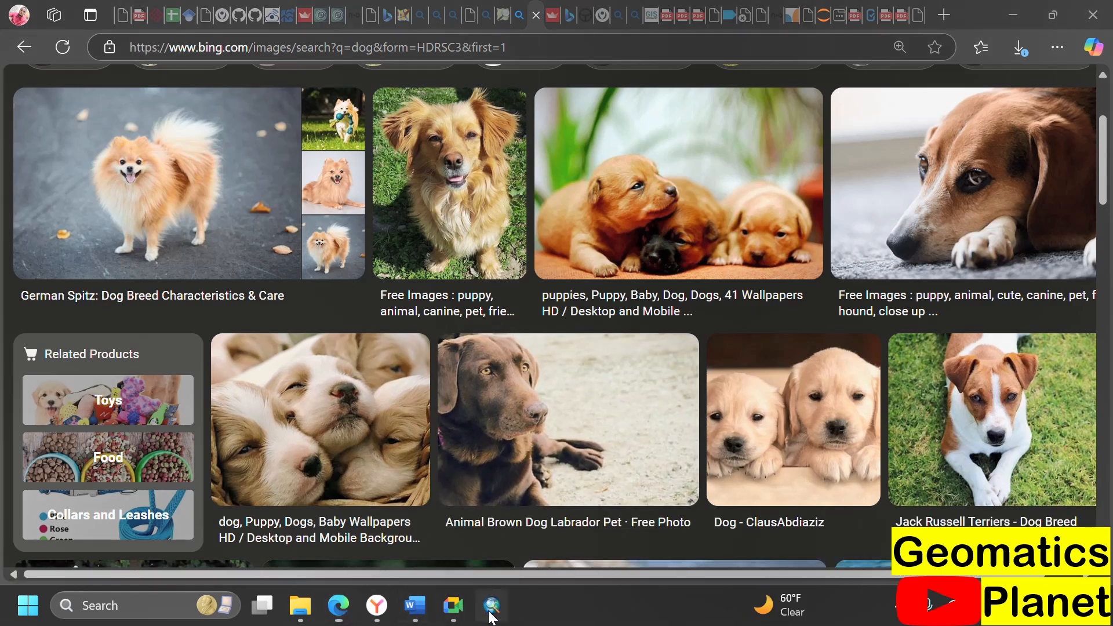
scroll(506, 367, "up", 1)
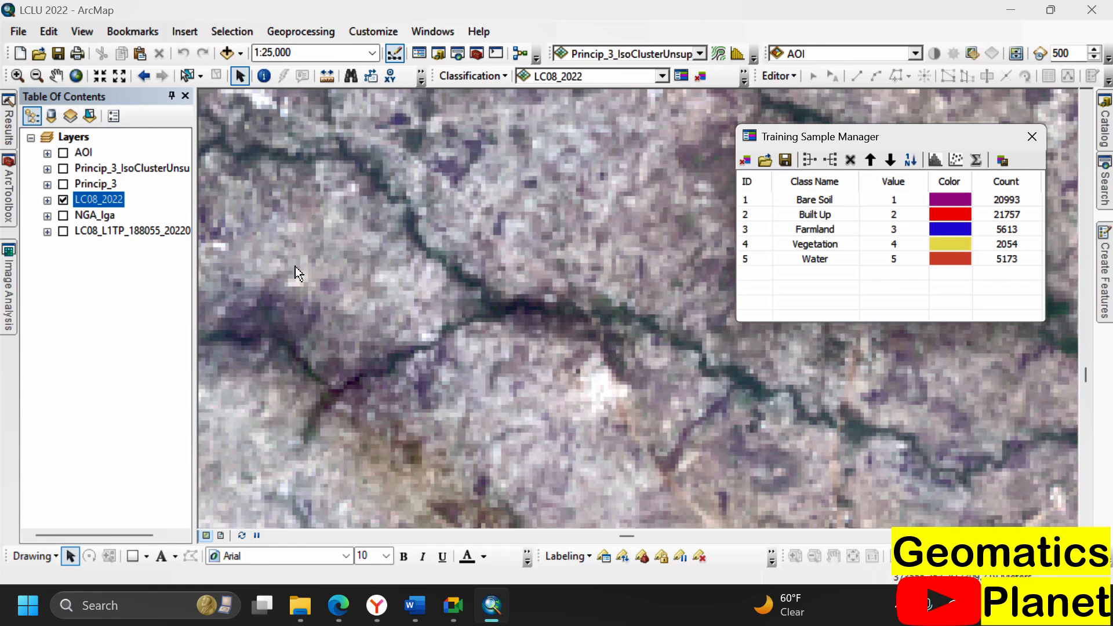
scroll(421, 290, "up", 4)
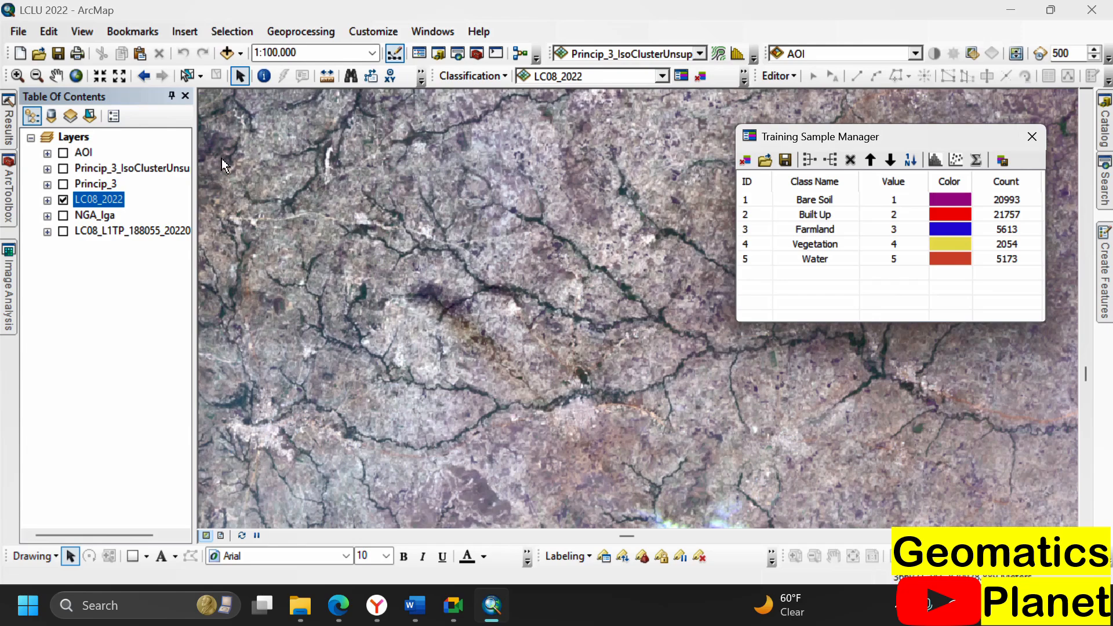
scroll(591, 446, "up", 2)
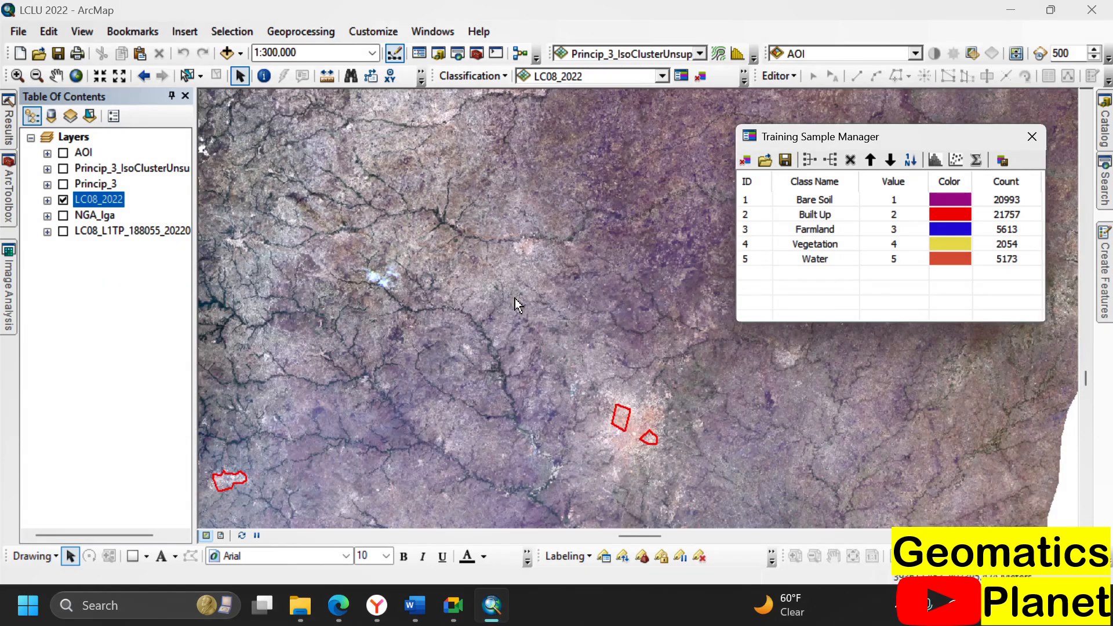
scroll(694, 298, "up", 1)
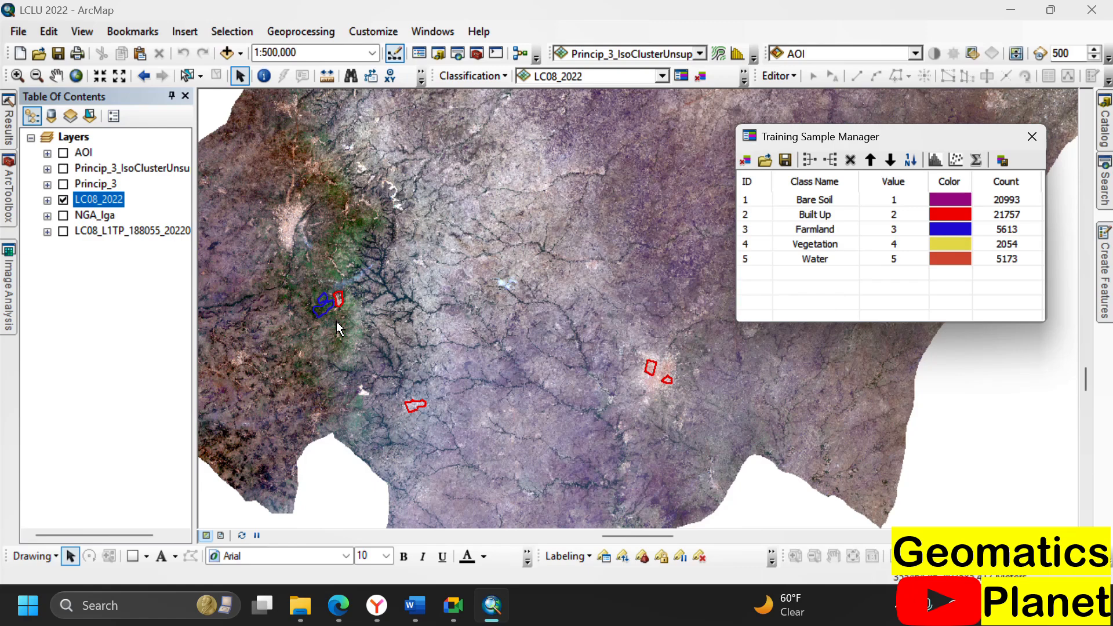
scroll(324, 277, "up", 2)
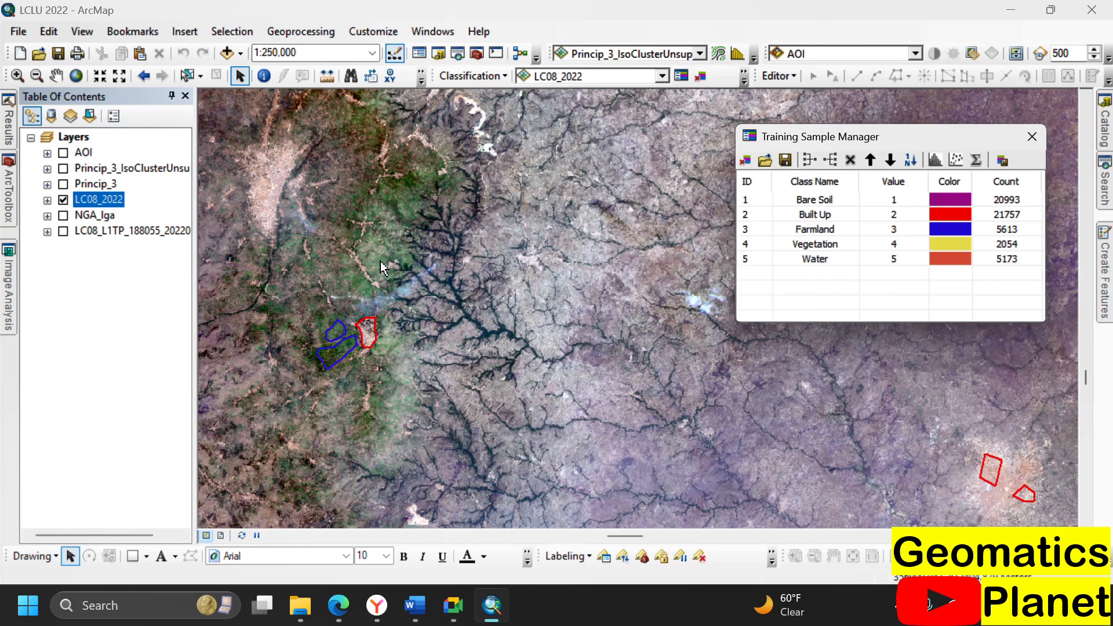
scroll(382, 268, "up", 4)
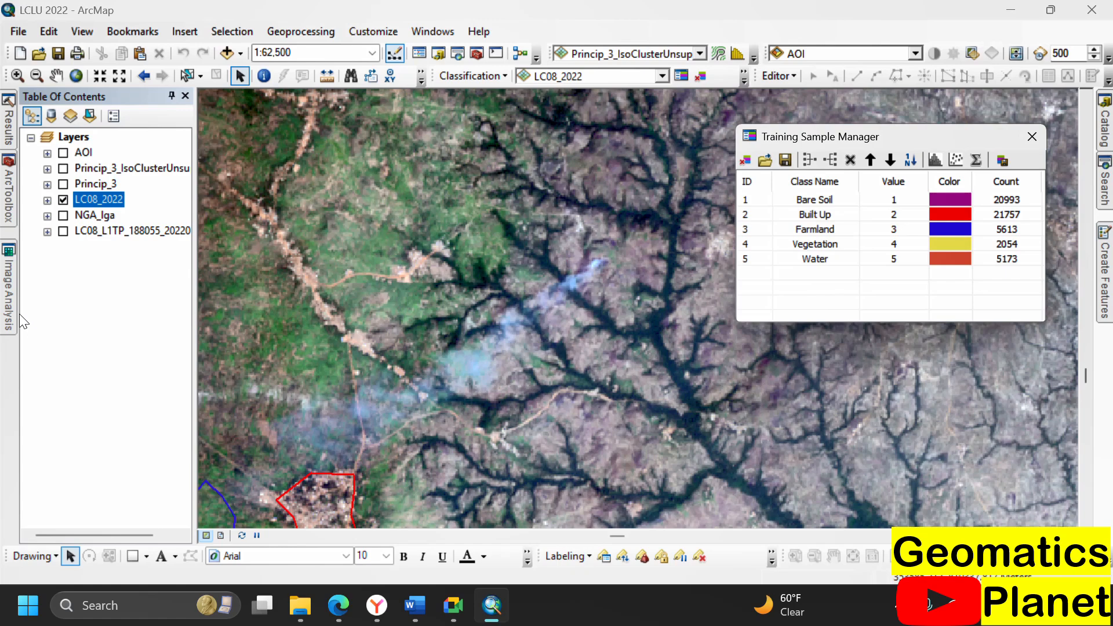
scroll(356, 313, "down", 1)
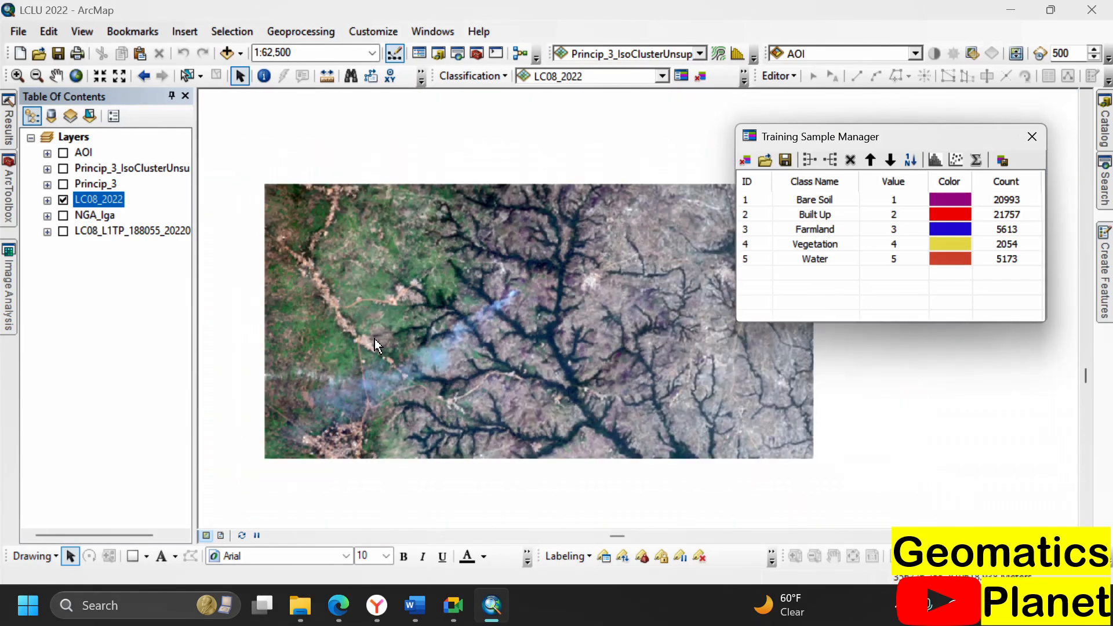
scroll(356, 307, "up", 4)
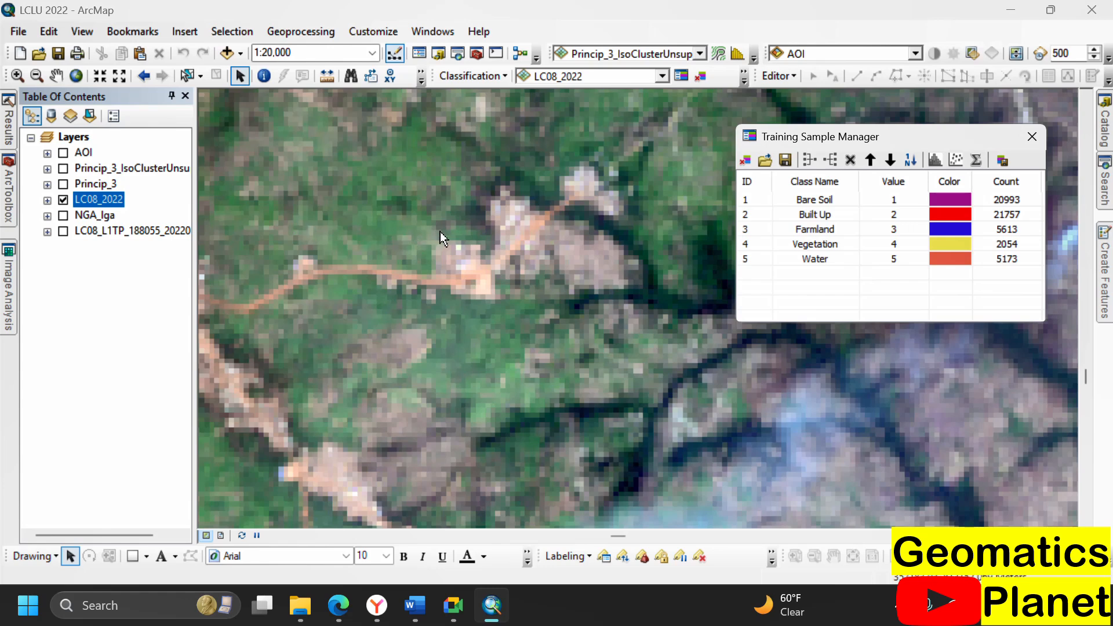
scroll(440, 231, "up", 5)
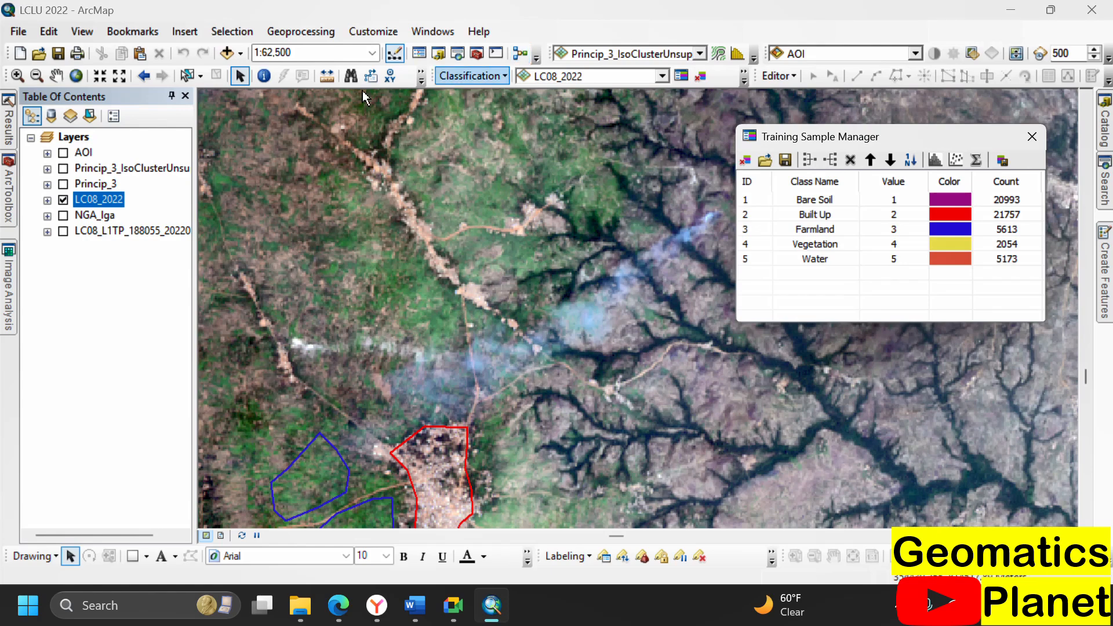
Examine the bright white area with small dark ponds north of the Built Up and Farmland samples in LC08_2022
scroll(480, 393, "up", 2)
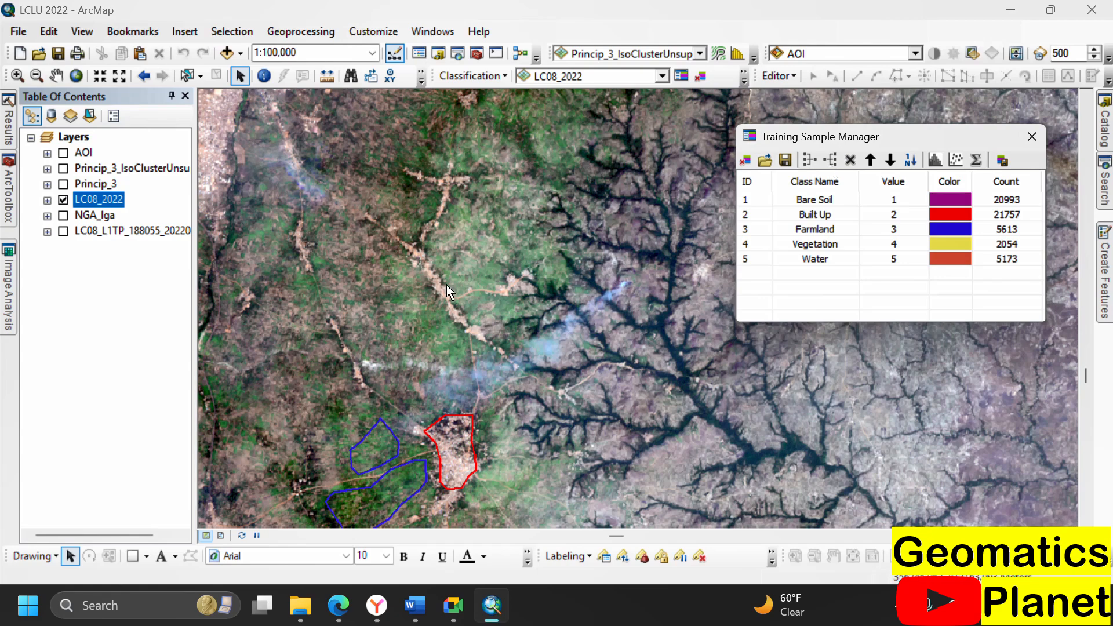
scroll(423, 295, "up", 1)
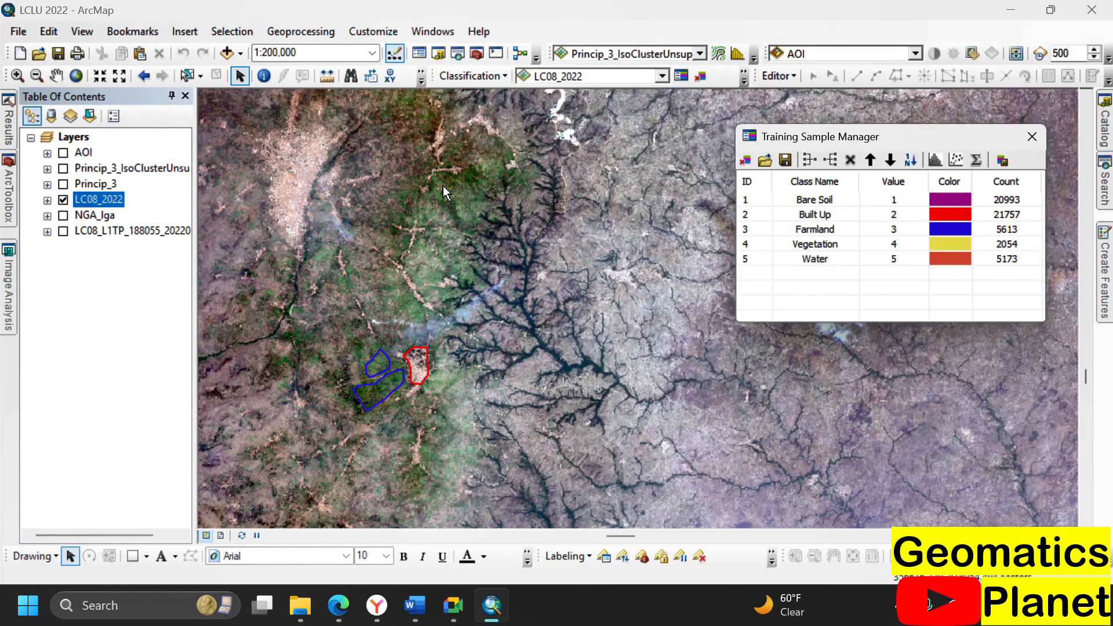
scroll(462, 302, "up", 1)
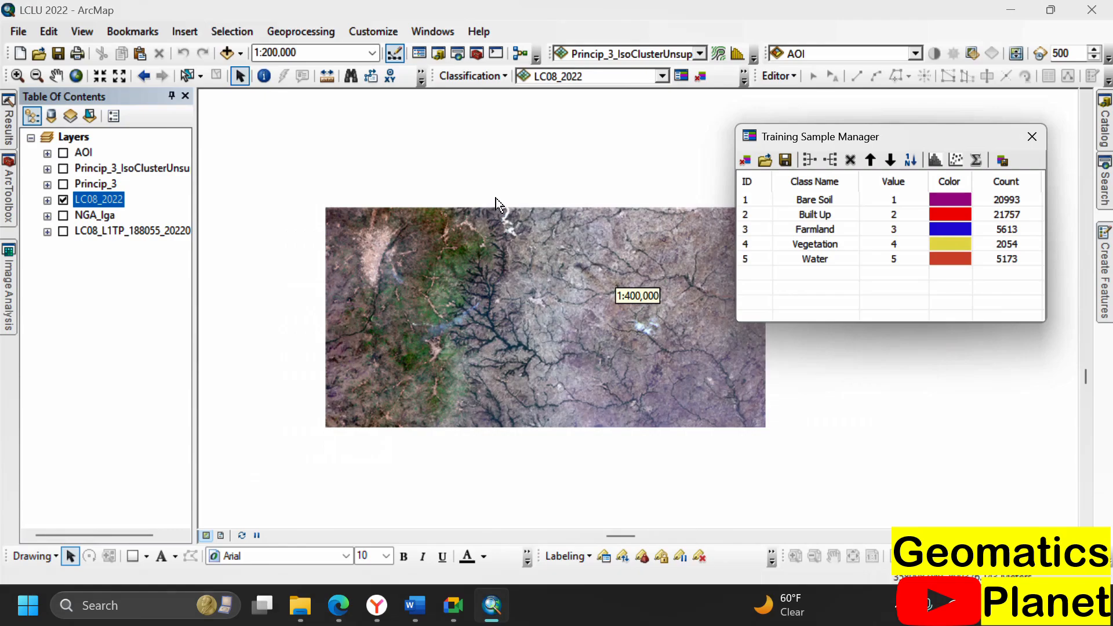
scroll(496, 197, "down", 1)
scroll(505, 217, "down", 1)
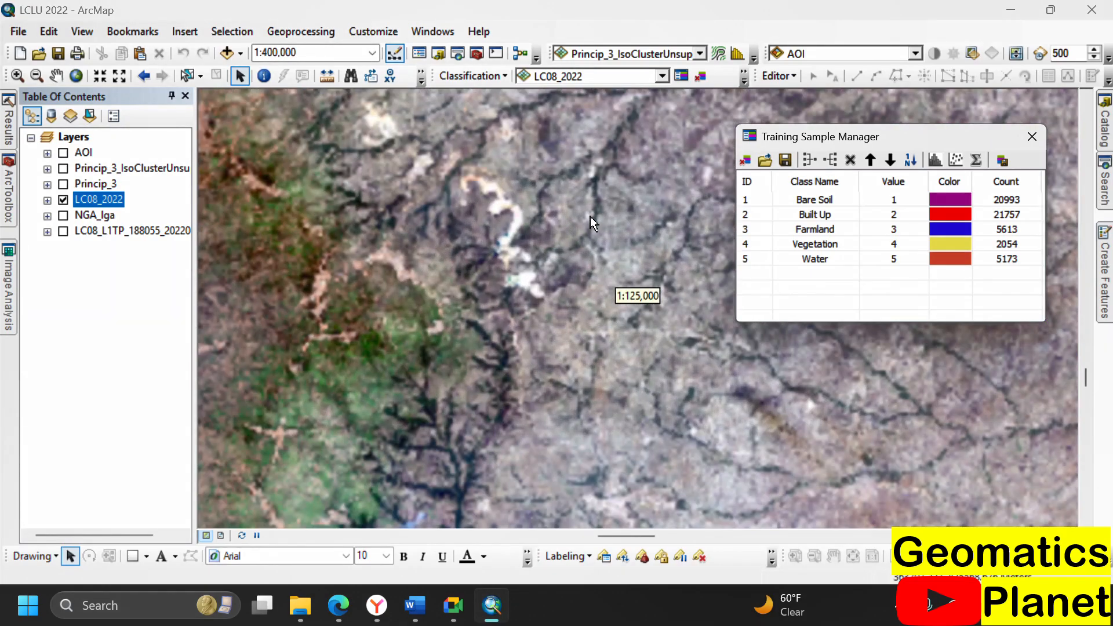
scroll(513, 249, "down", 2)
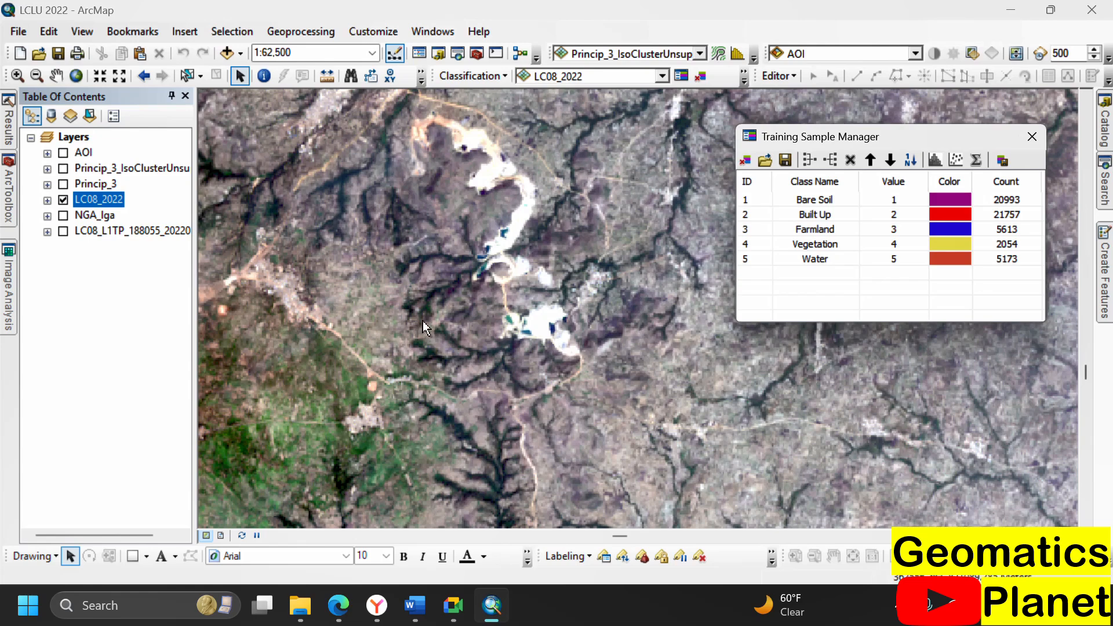
scroll(480, 275, "down", 2)
scroll(492, 260, "down", 2)
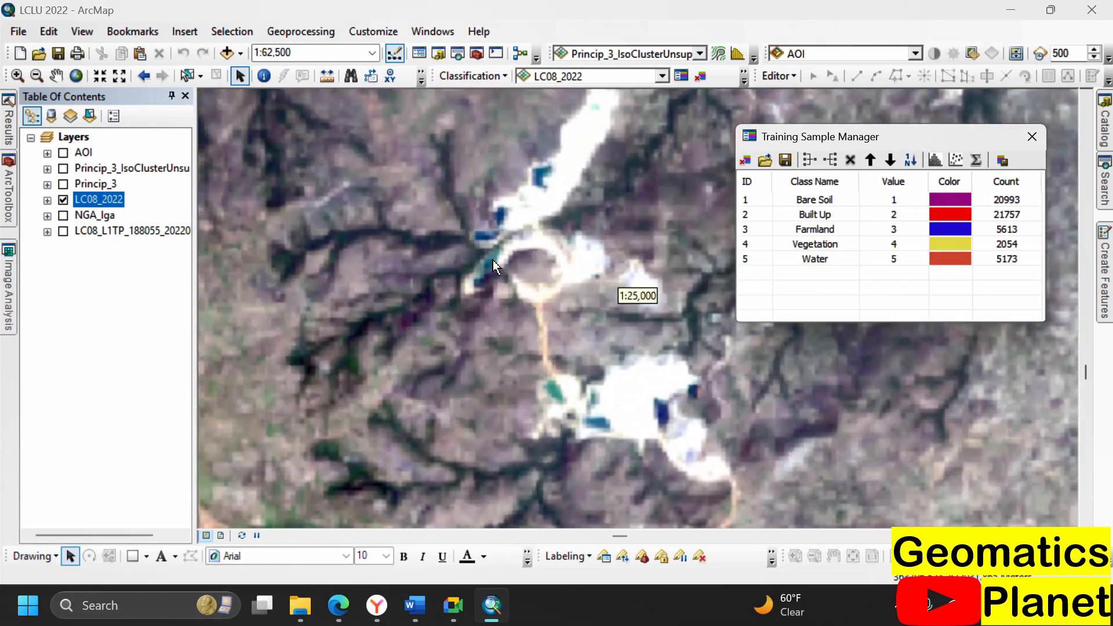
scroll(554, 305, "up", 3)
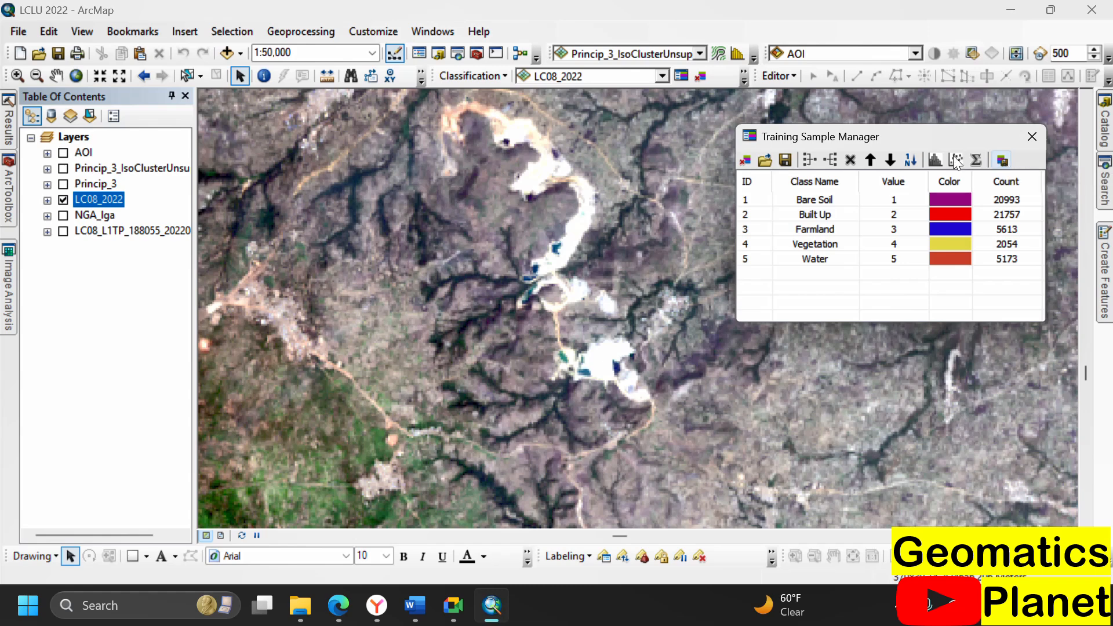
Open the Maximum Likelihood Classification tool for the LC08_2022 image
left_click(5, 198)
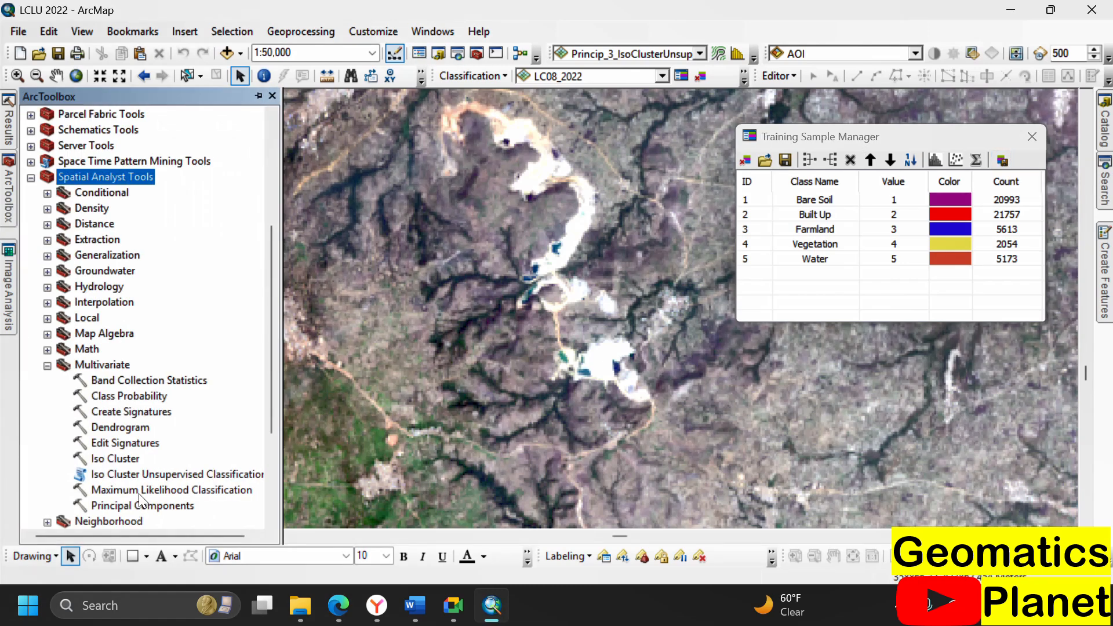
left_click(486, 73)
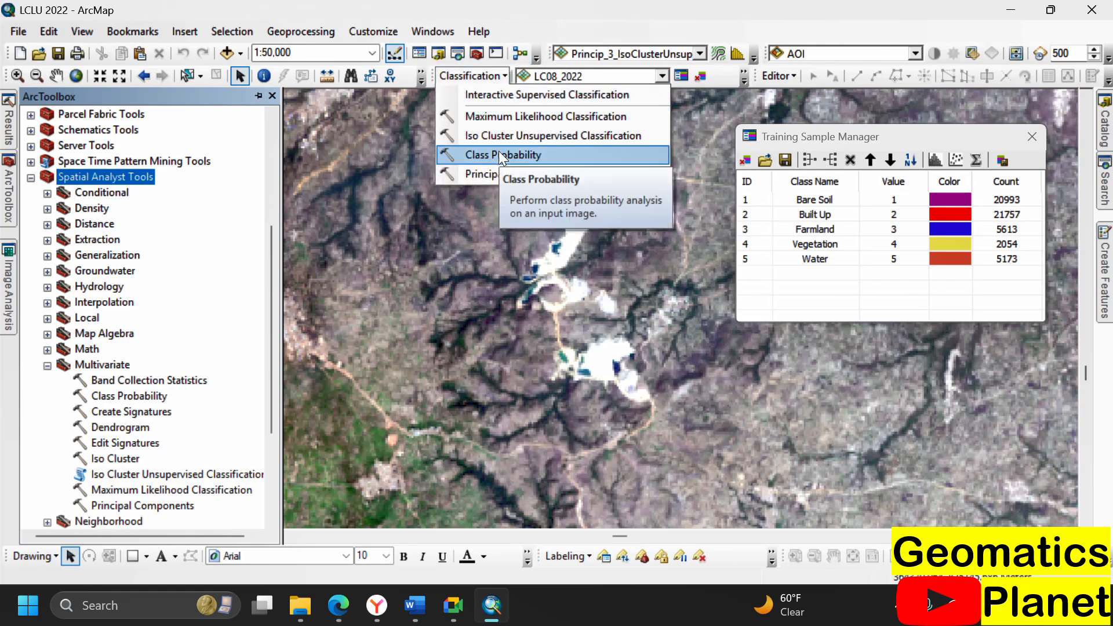
left_click(511, 111)
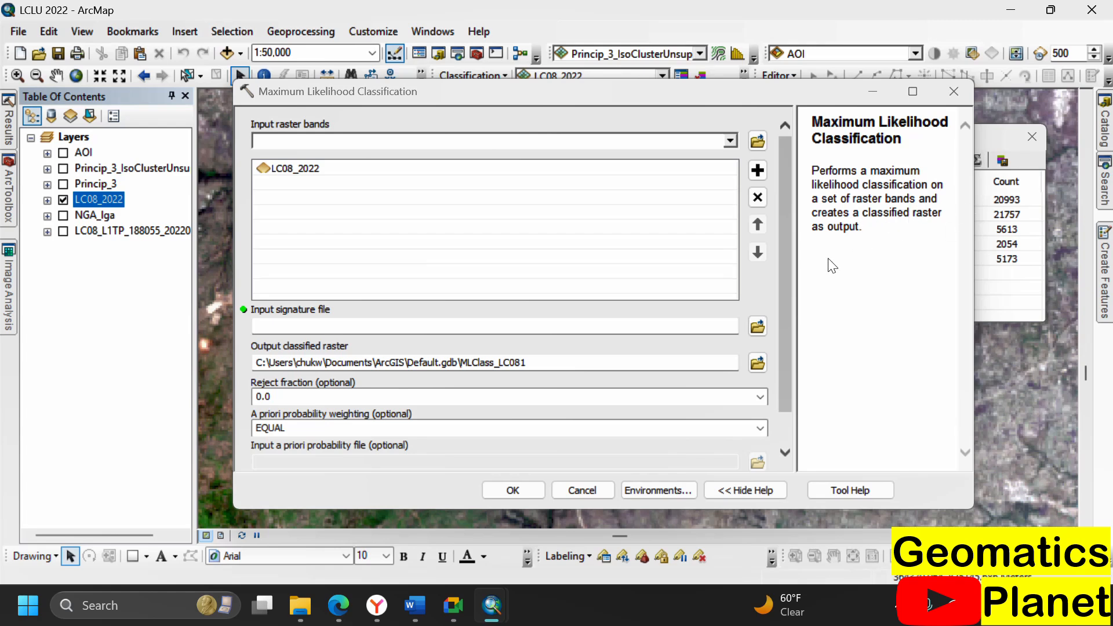
left_click(730, 140)
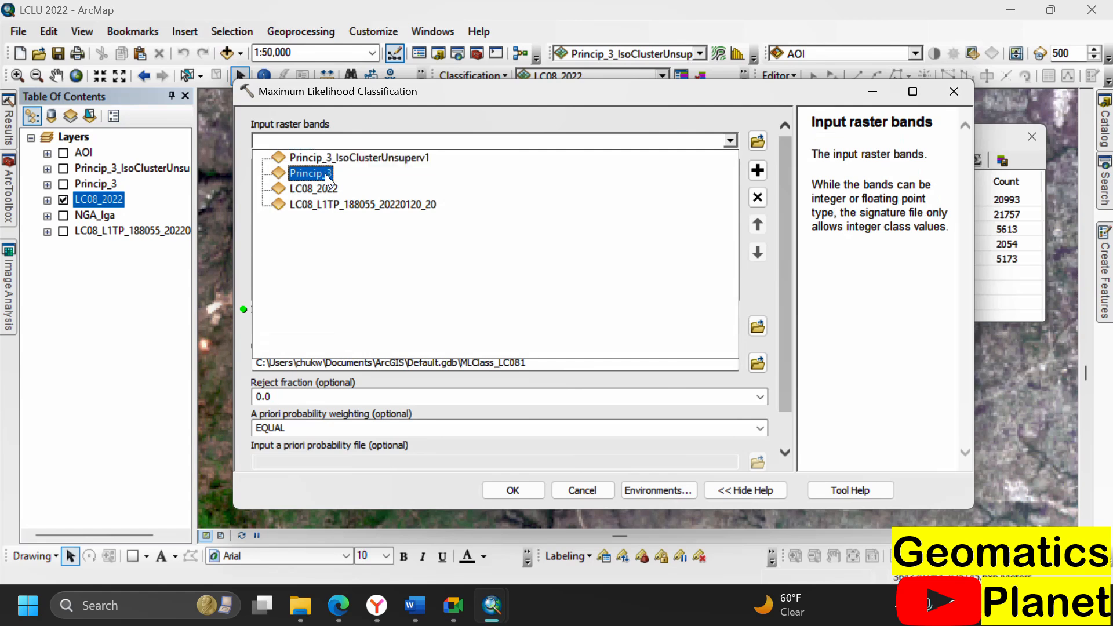
double_click(332, 192)
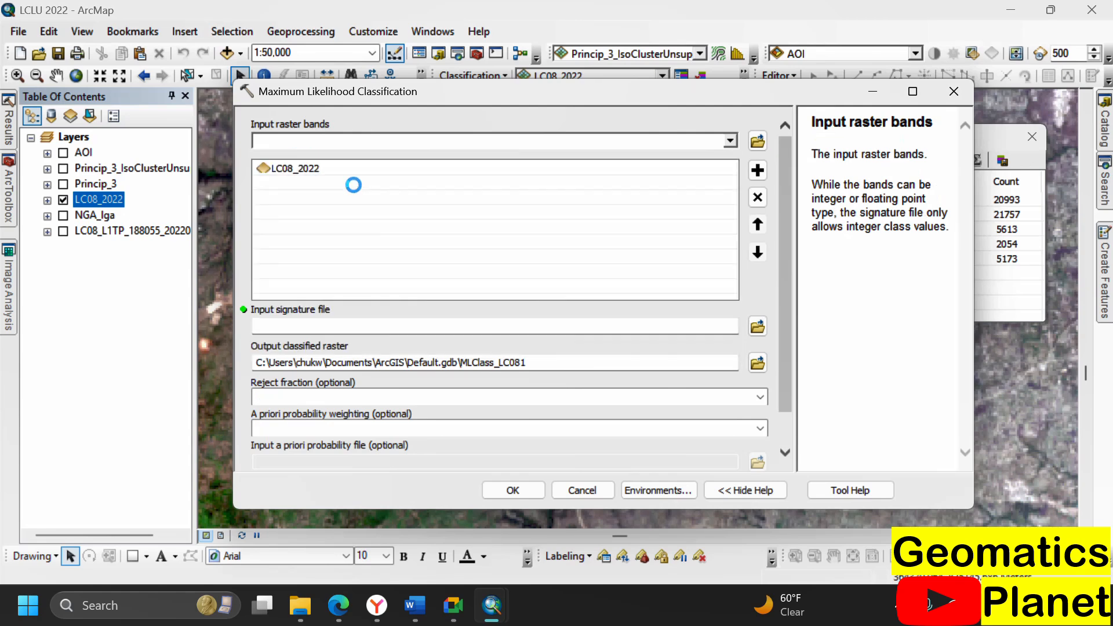
left_click(328, 168)
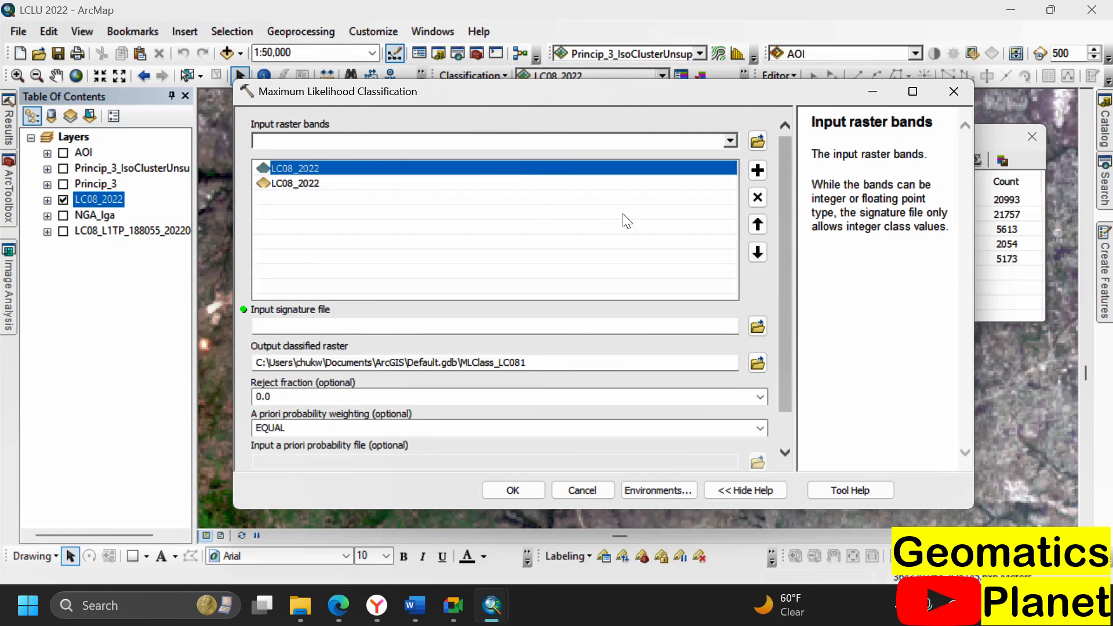
double_click(757, 198)
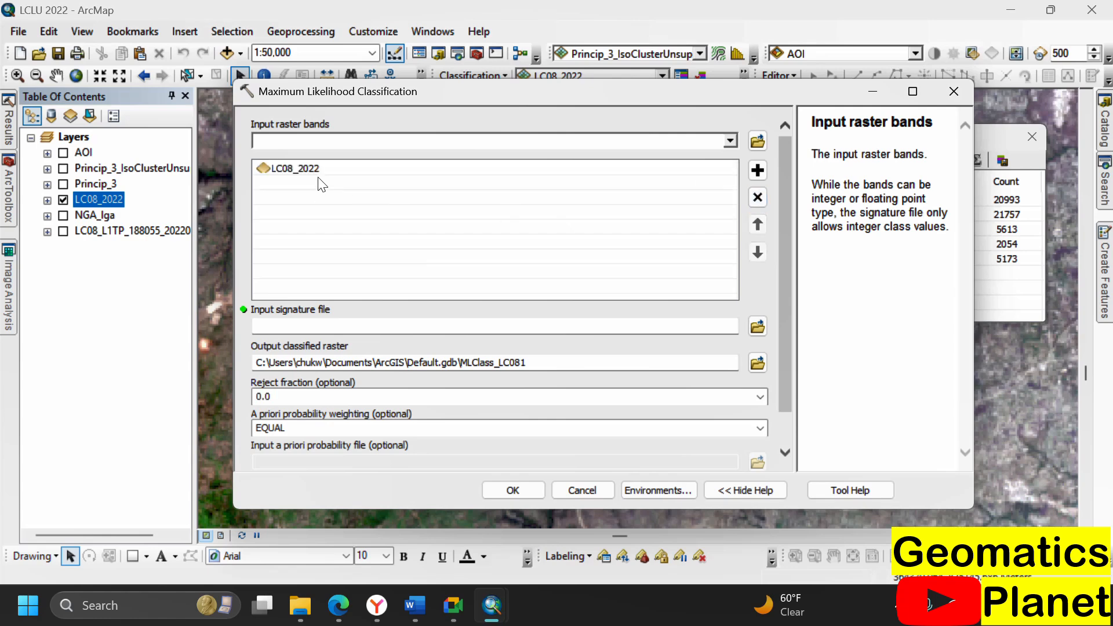
left_click(320, 174)
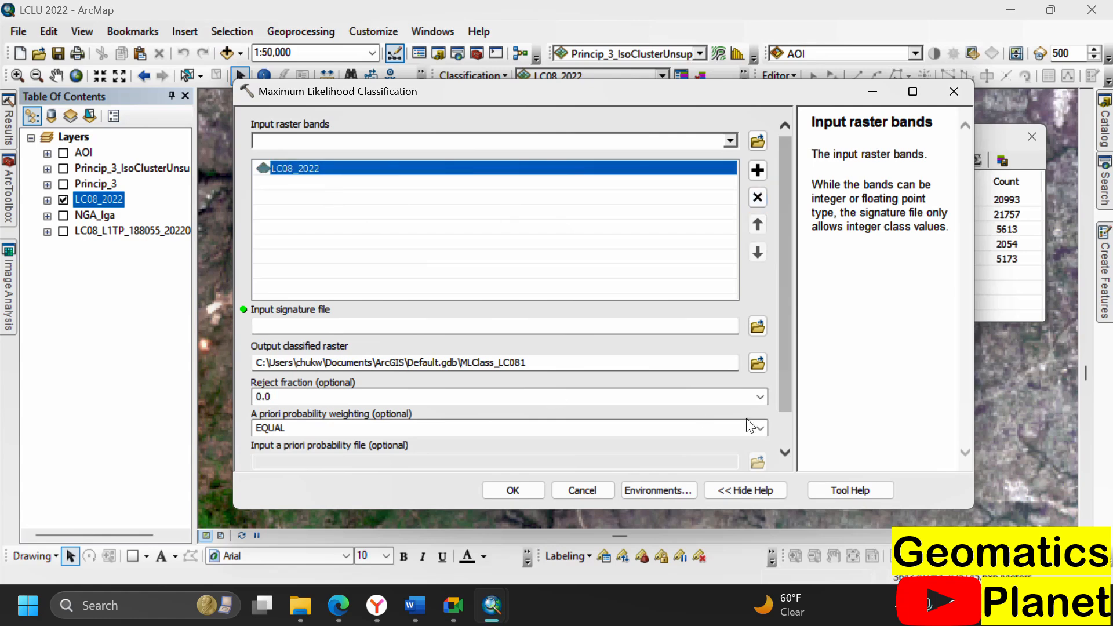
Browse for the input signature file and open the Geomatics folder inside Documents\KingVik Planet
left_click(757, 327)
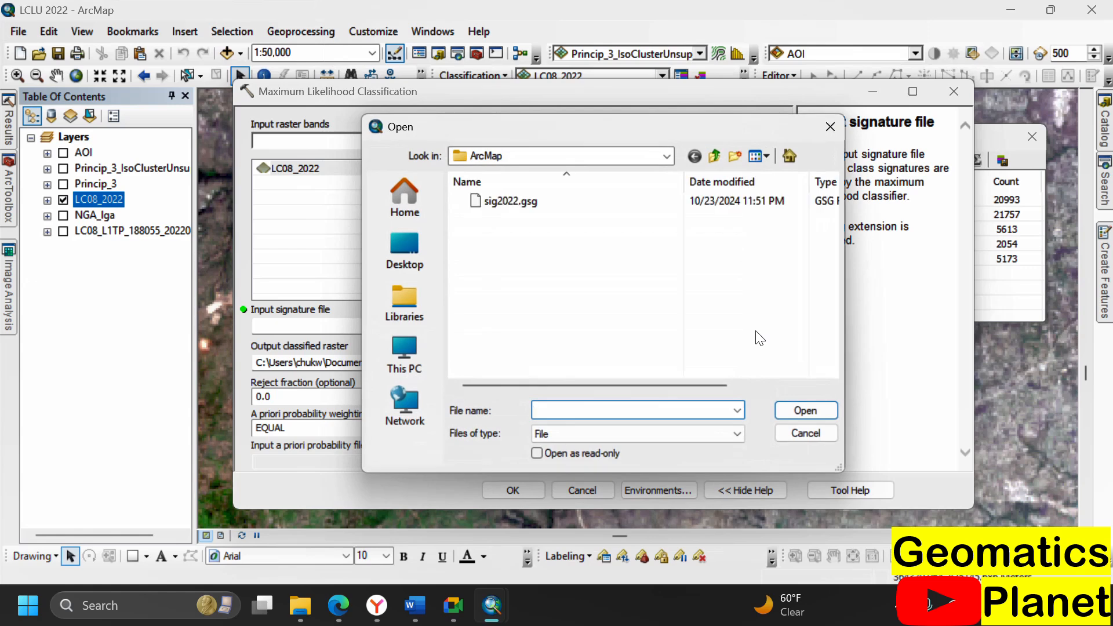
left_click(388, 281)
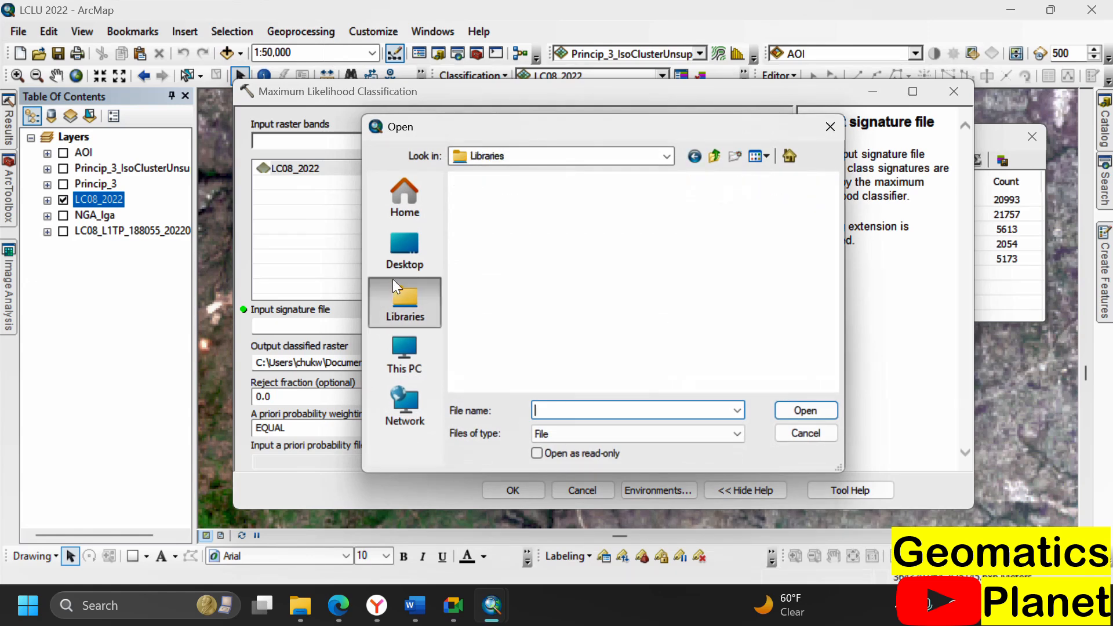
double_click(728, 195)
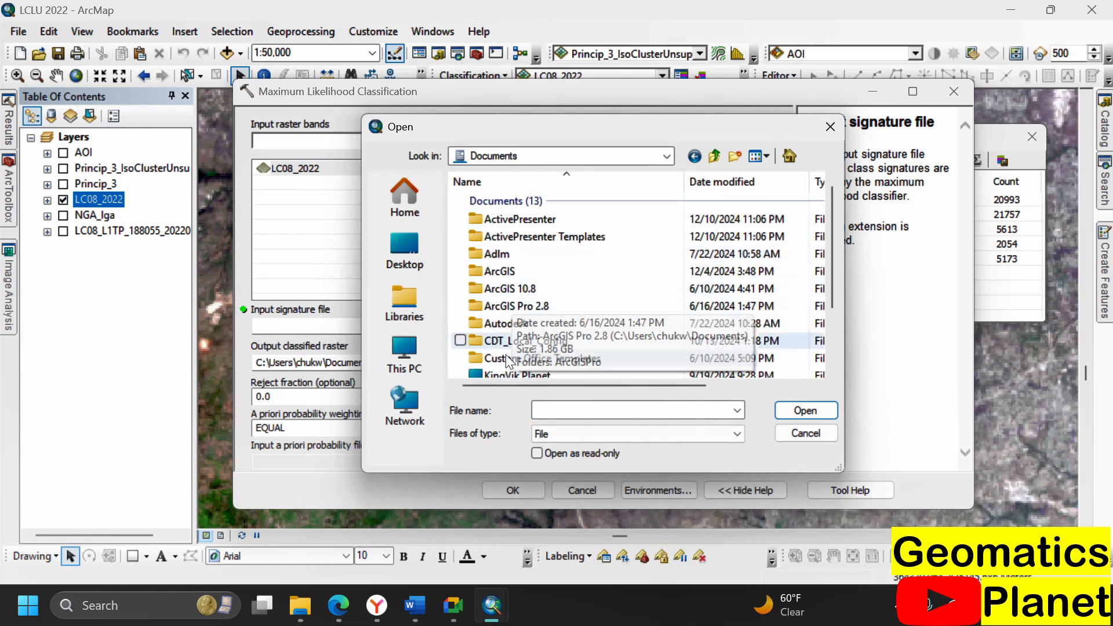
double_click(500, 371)
scroll(537, 291, "down", 2)
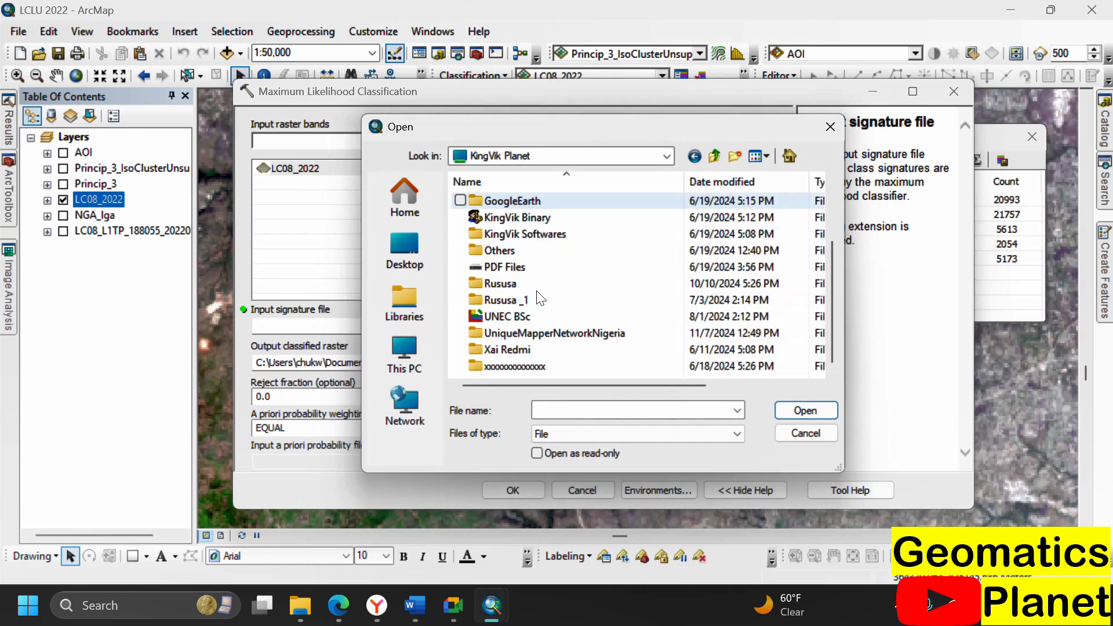
scroll(515, 332, "up", 2)
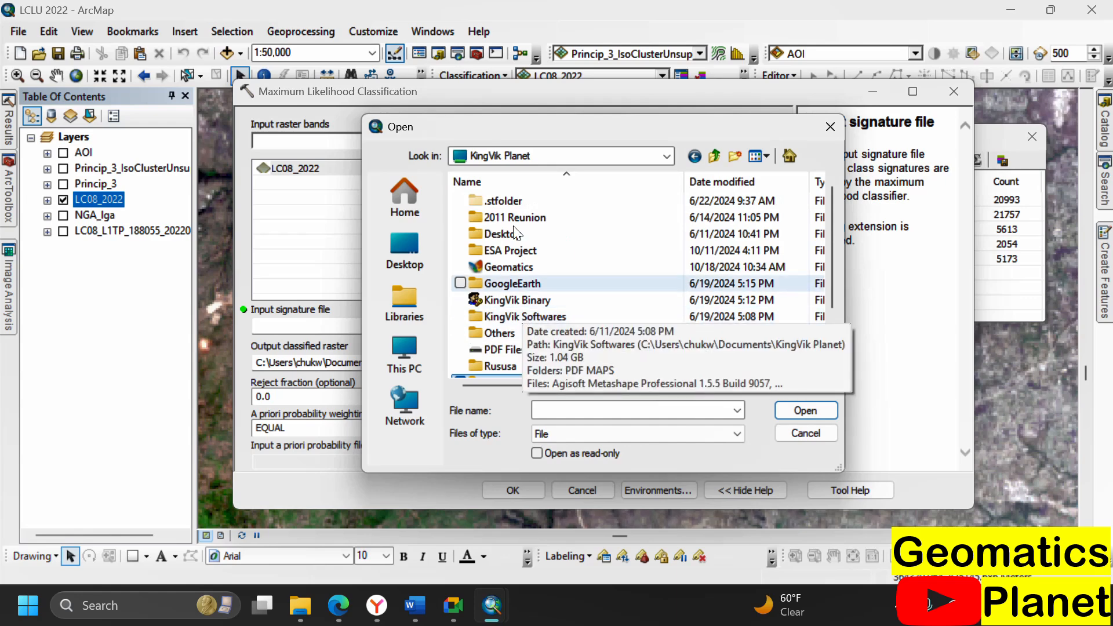
double_click(517, 266)
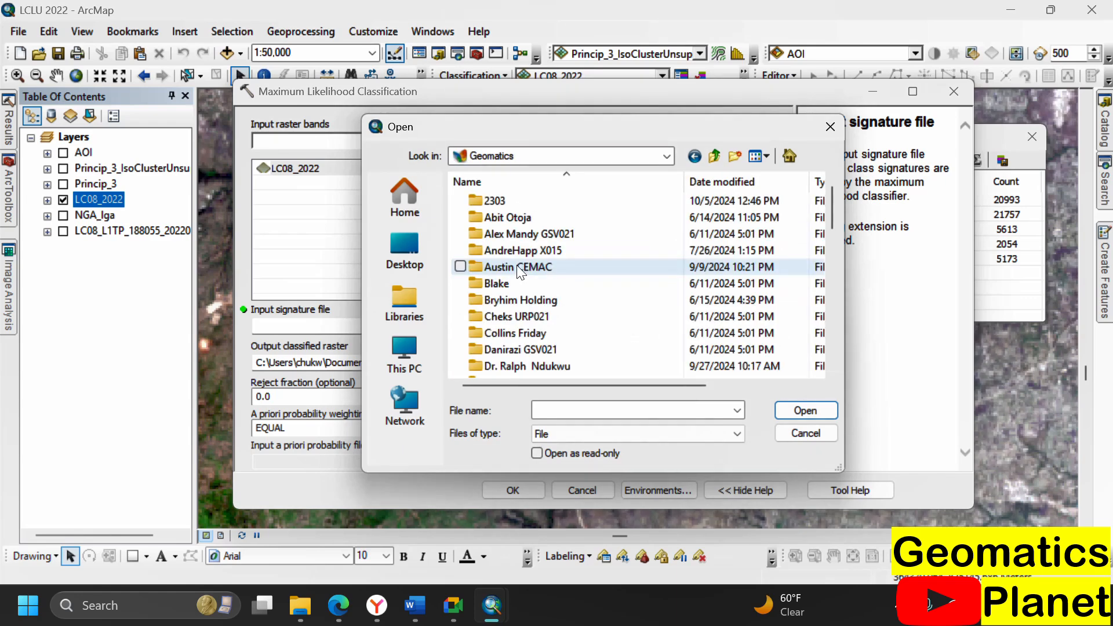
Load lc08_2022kin.gsg from the KingVik Planet\IRES subfolder as the input signature file
scroll(527, 313, "down", 2)
left_click(528, 315)
key("k")
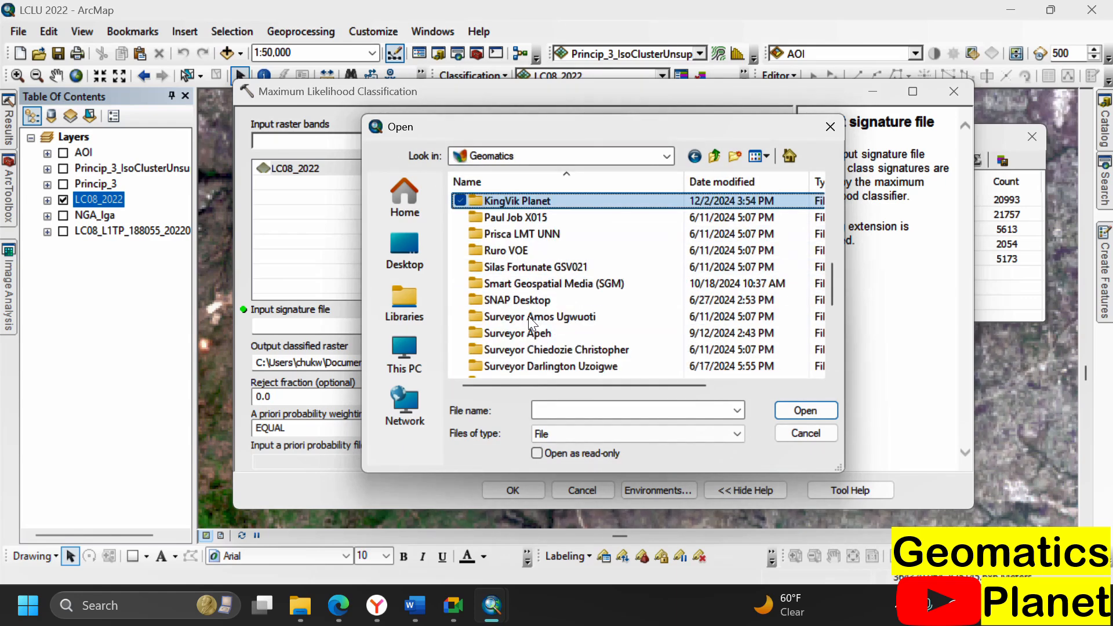
double_click(560, 207)
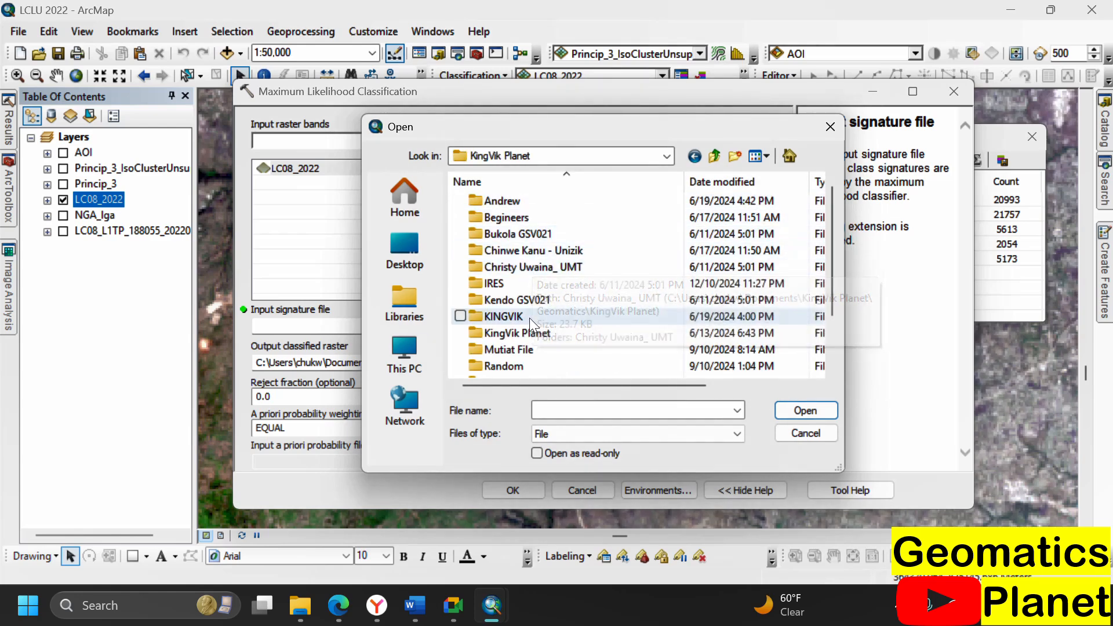
double_click(512, 285)
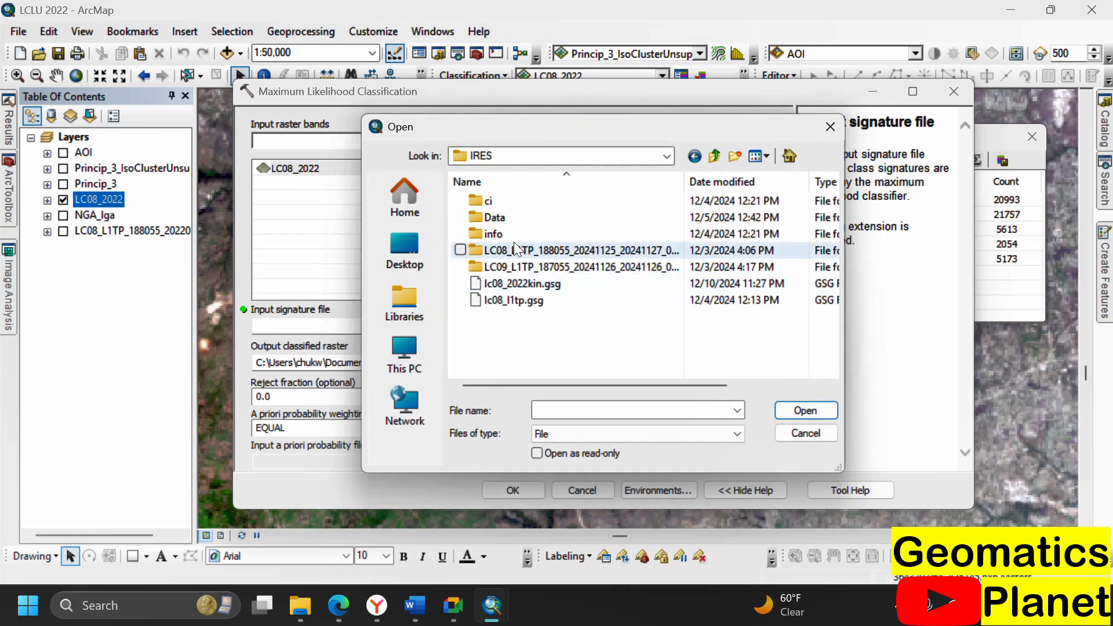
left_click(505, 283)
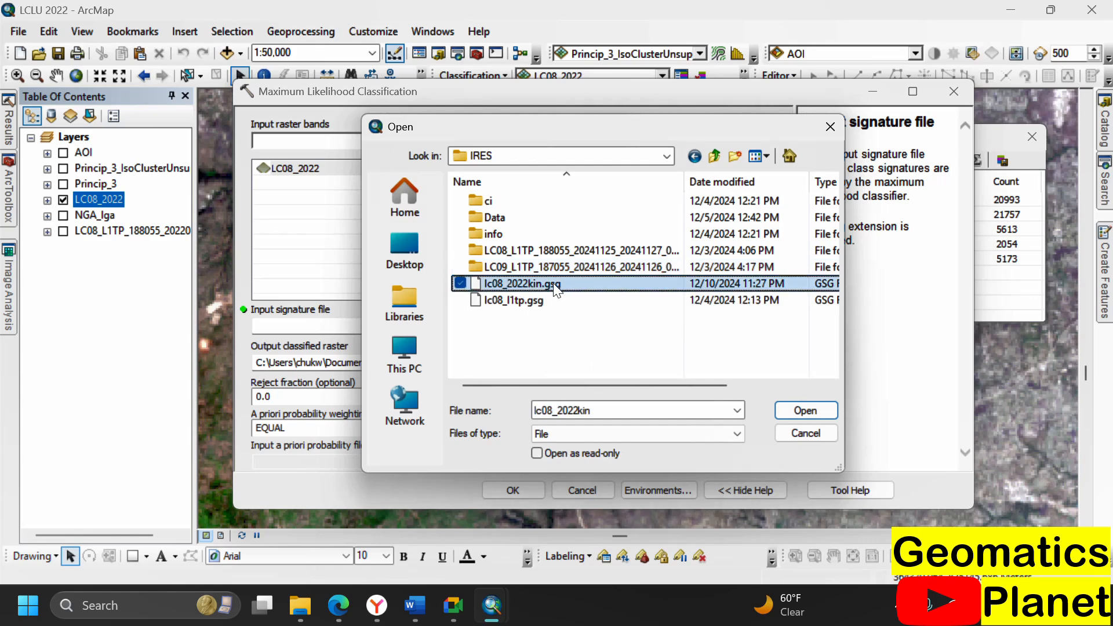
left_click(801, 413)
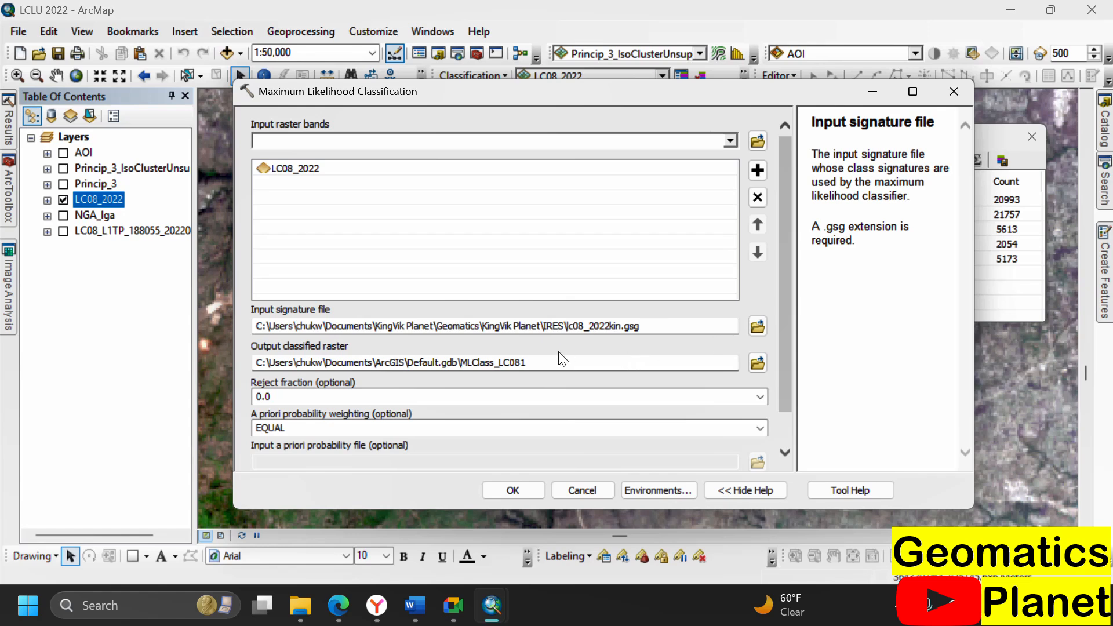
Name the output classified raster MLClass_LCigv in Default.gdb and keep the reject fraction at 0.0
left_click(539, 363)
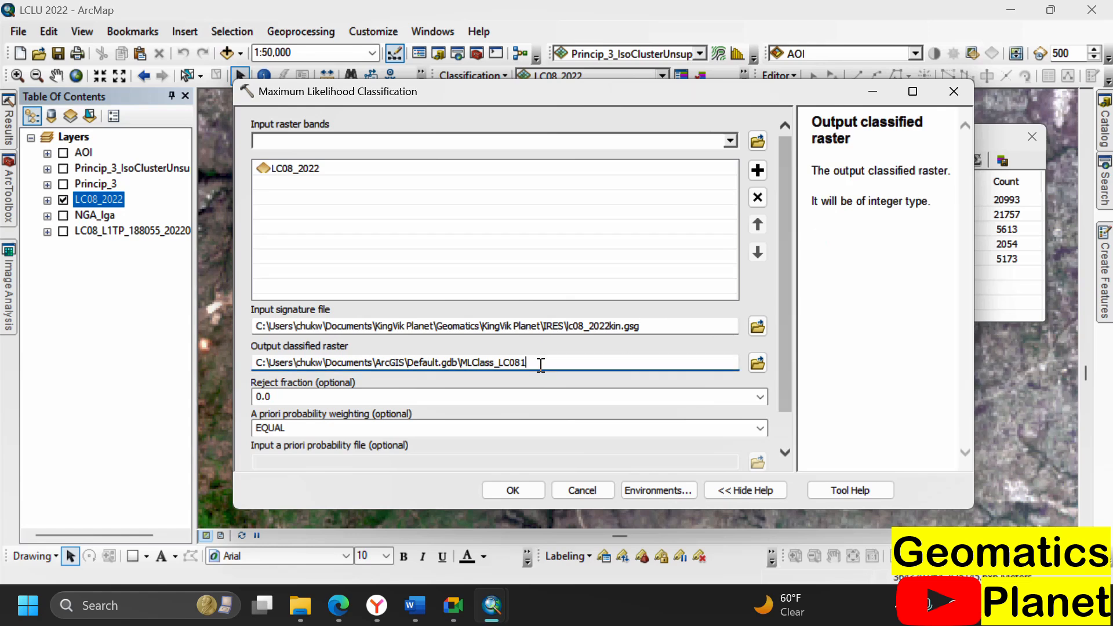
key("BackSpace")
key("BackSpace")
key("BackSpace")
type("igv")
left_click(754, 402)
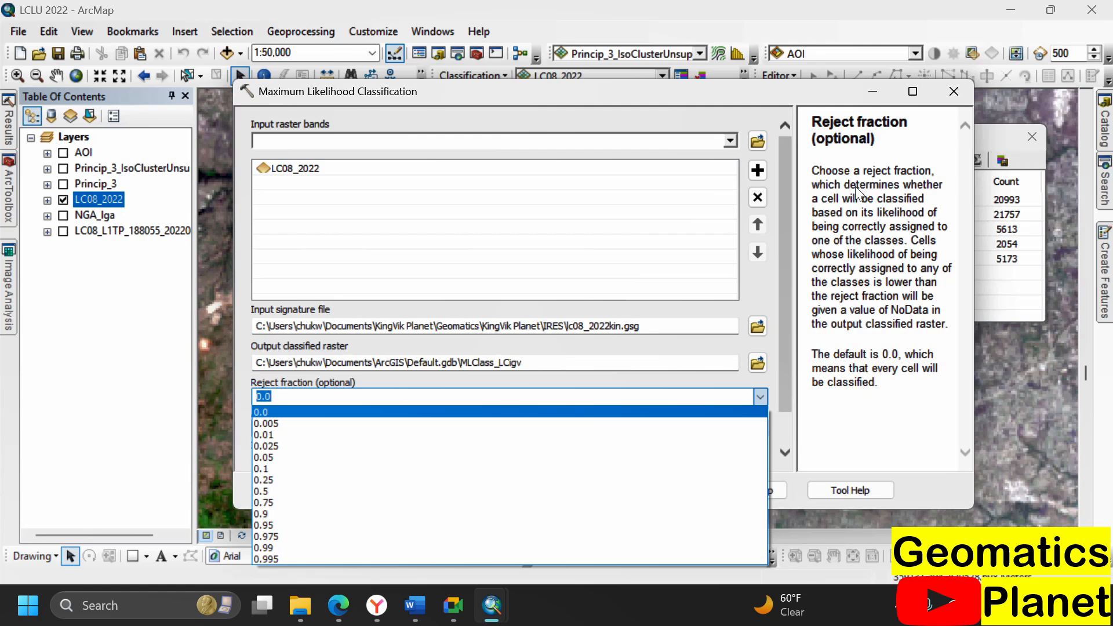
left_click(842, 215)
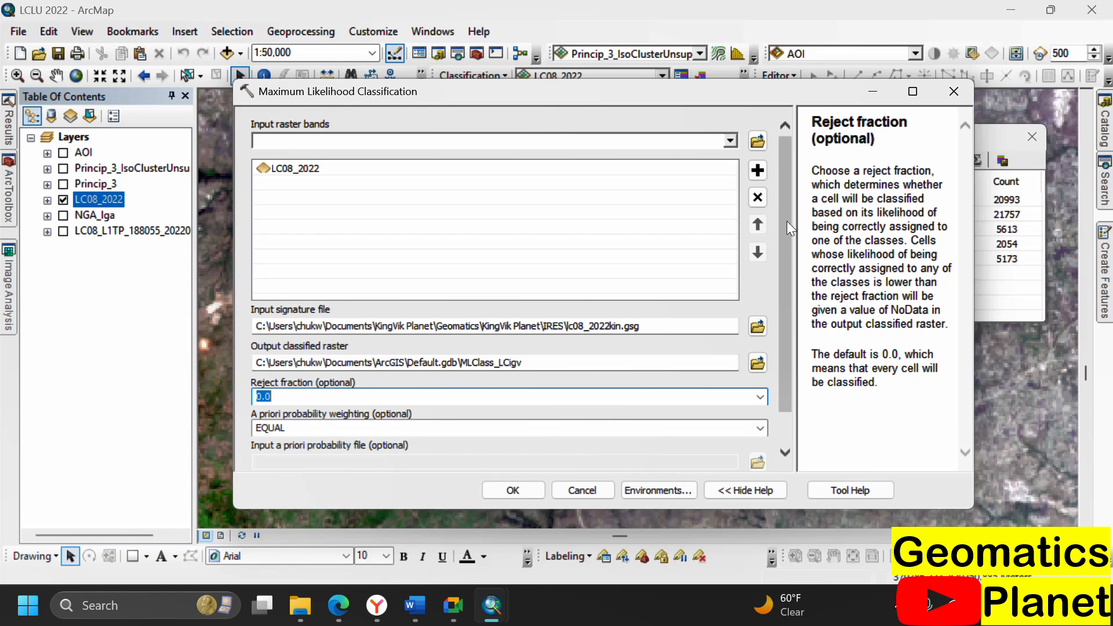
Set the output confidence raster to a raster dataset named CodIn in Default.gdb
left_click_drag(787, 221, 783, 277)
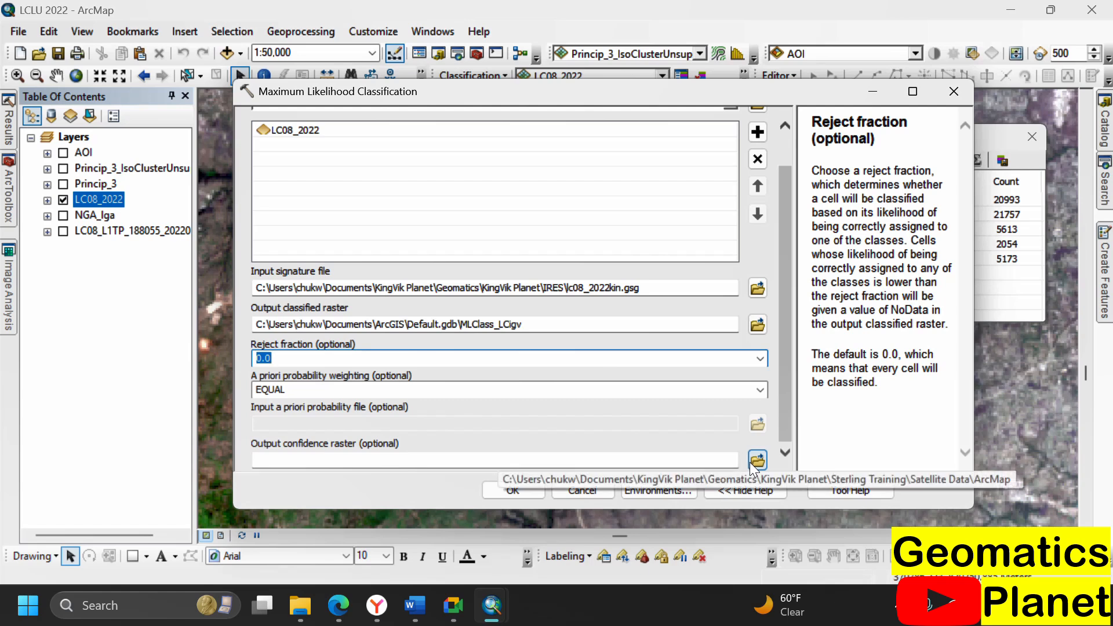
left_click(734, 463)
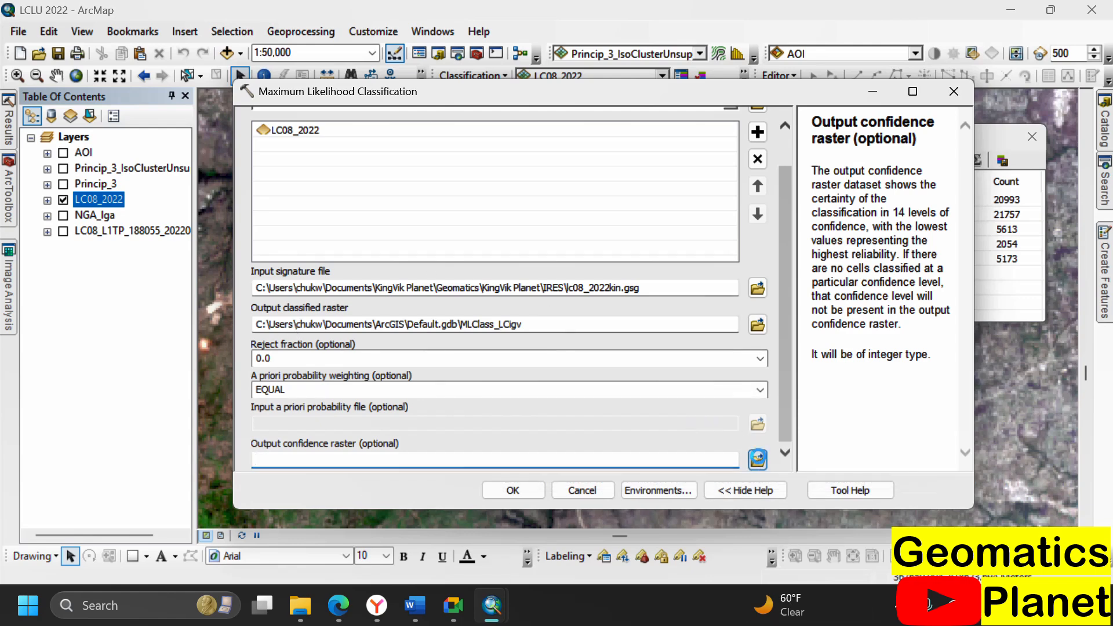
left_click(757, 459)
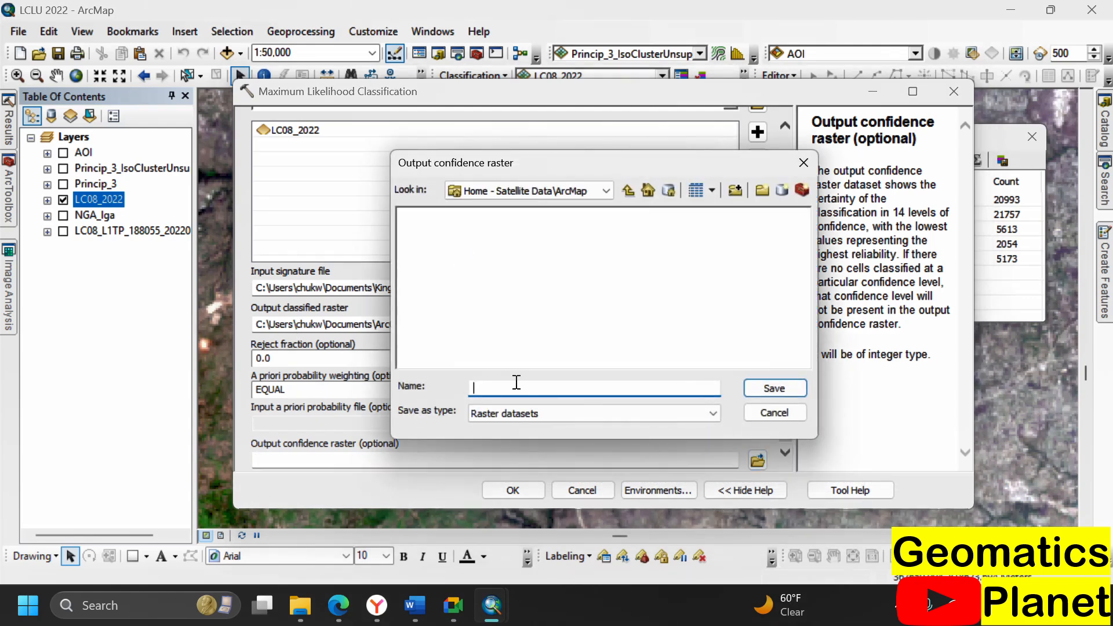
left_click(668, 189)
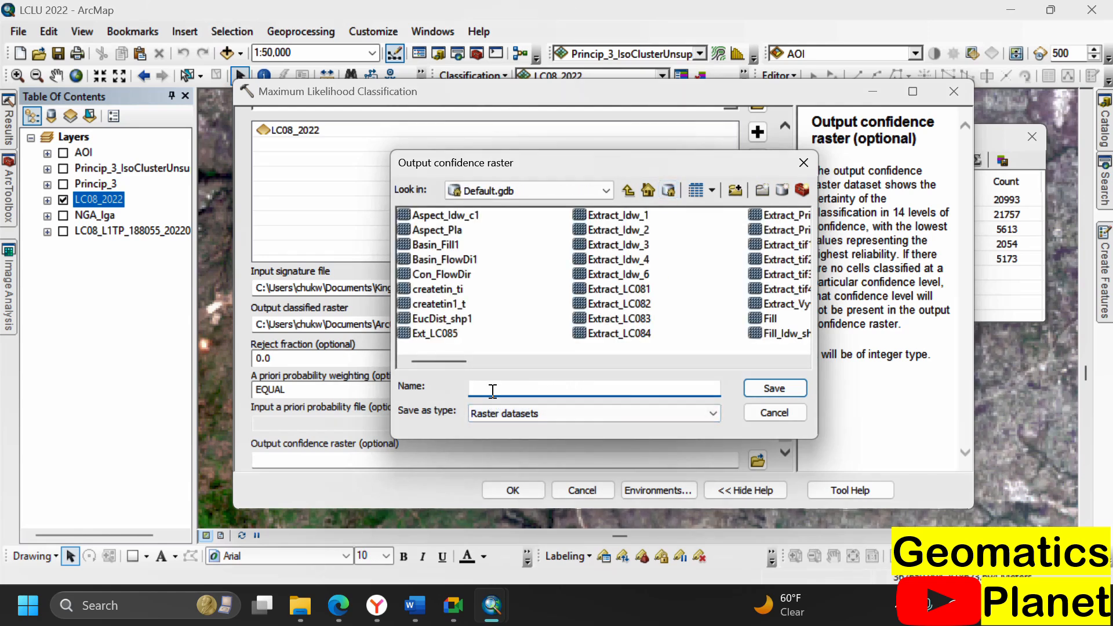
type("Codin")
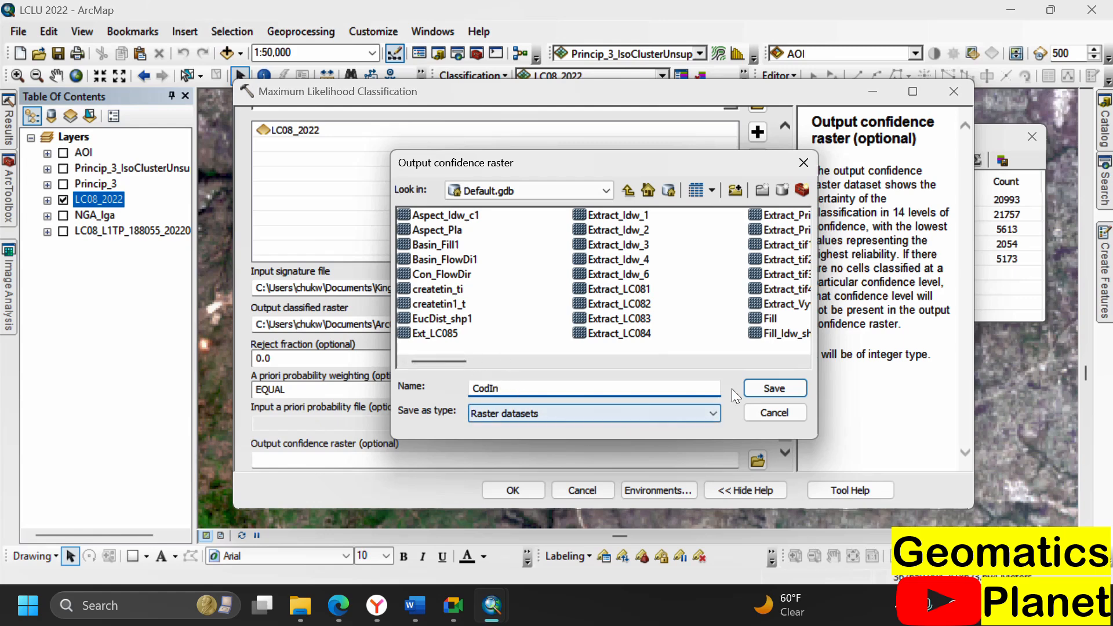
left_click(772, 388)
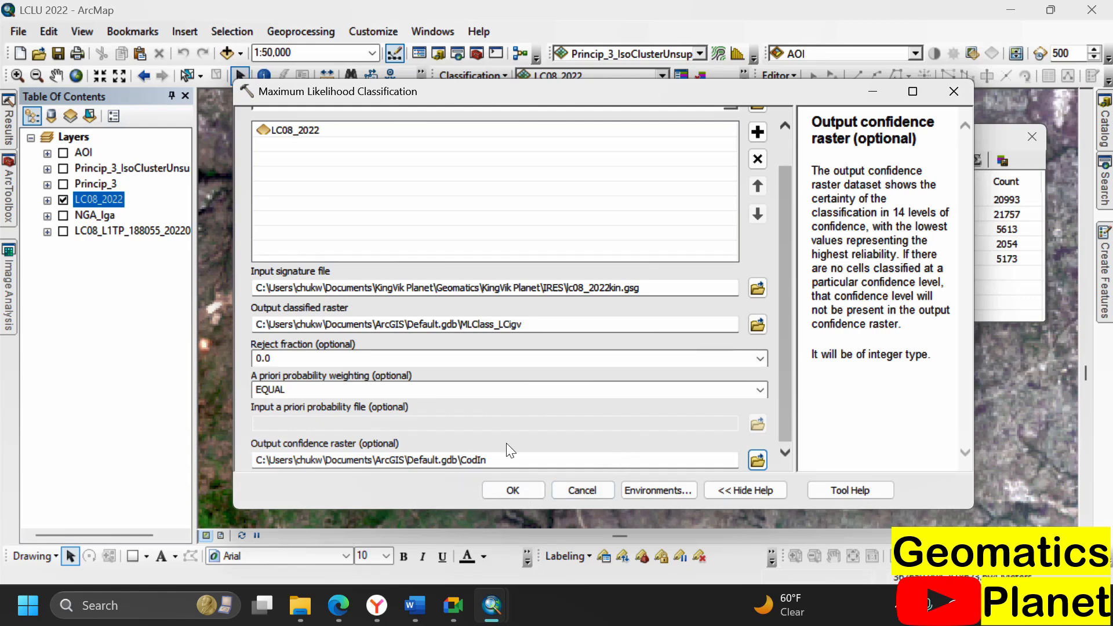
Run the Maximum Likelihood Classification and close the Training Sample Manager
left_click(526, 487)
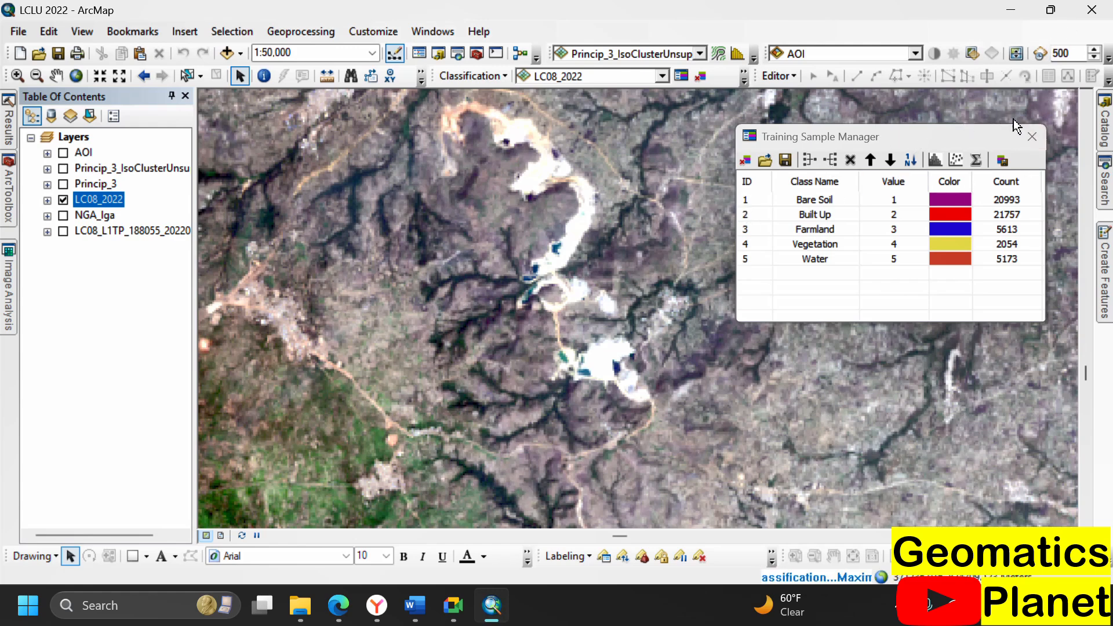
left_click(1032, 139)
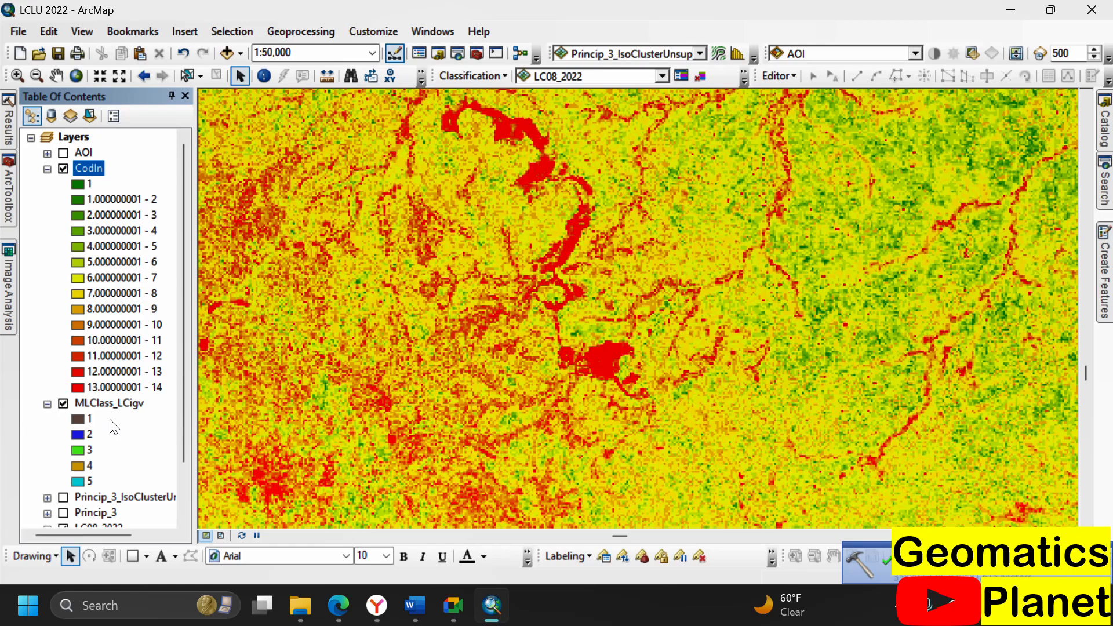
Compare the MLClass_LCigv classification with the CodIn confidence raster by switching CodIn off and on across the study area
left_click(63, 168)
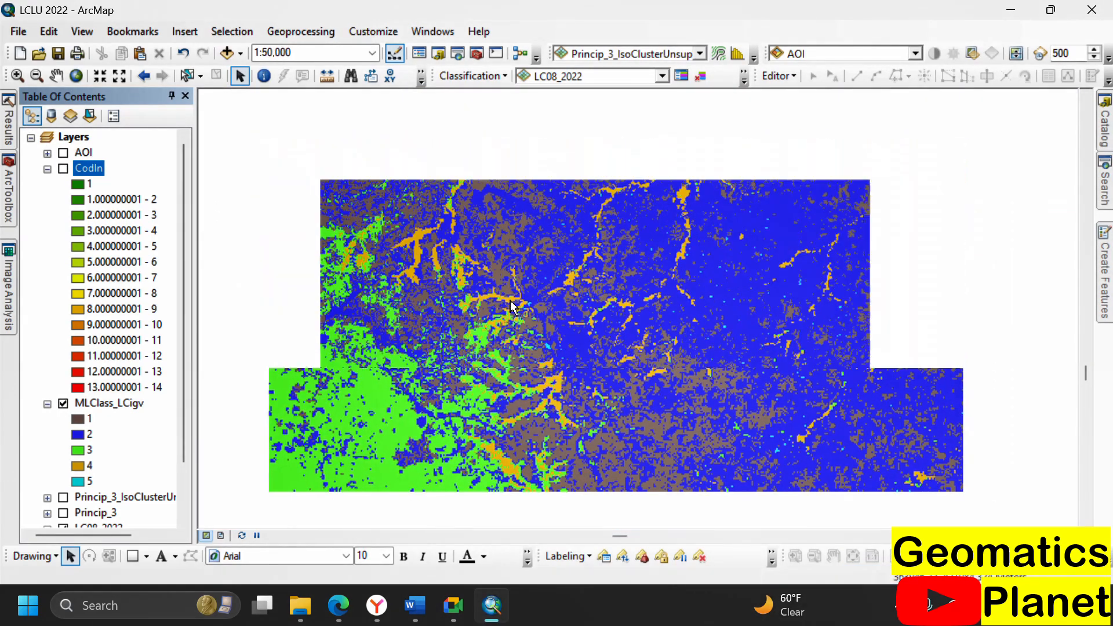
scroll(457, 241, "up", 3)
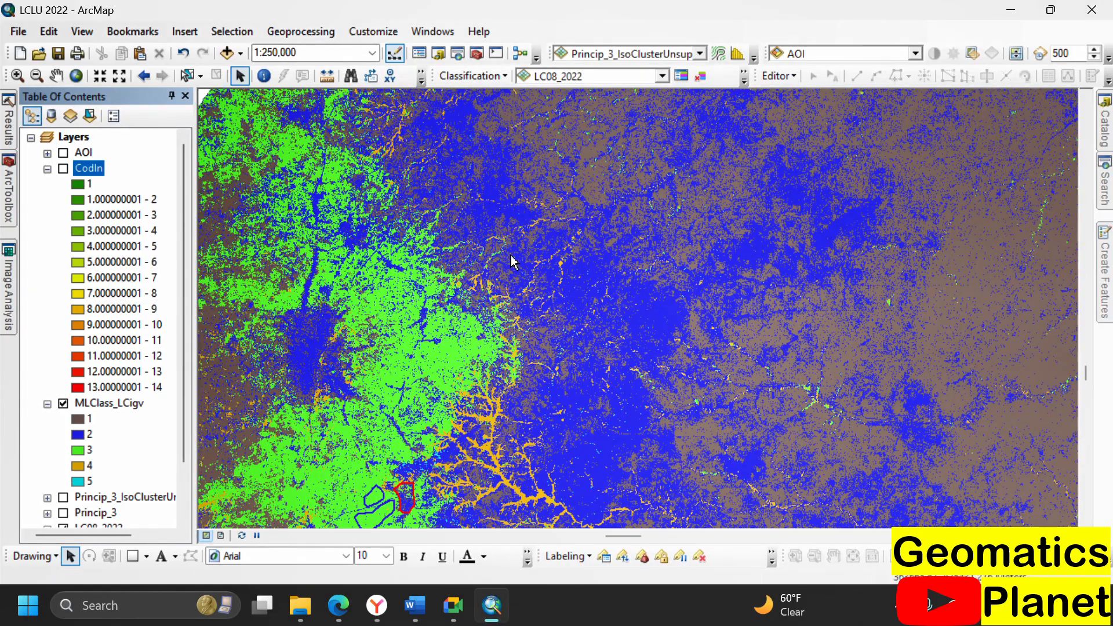
scroll(554, 251, "up", 2)
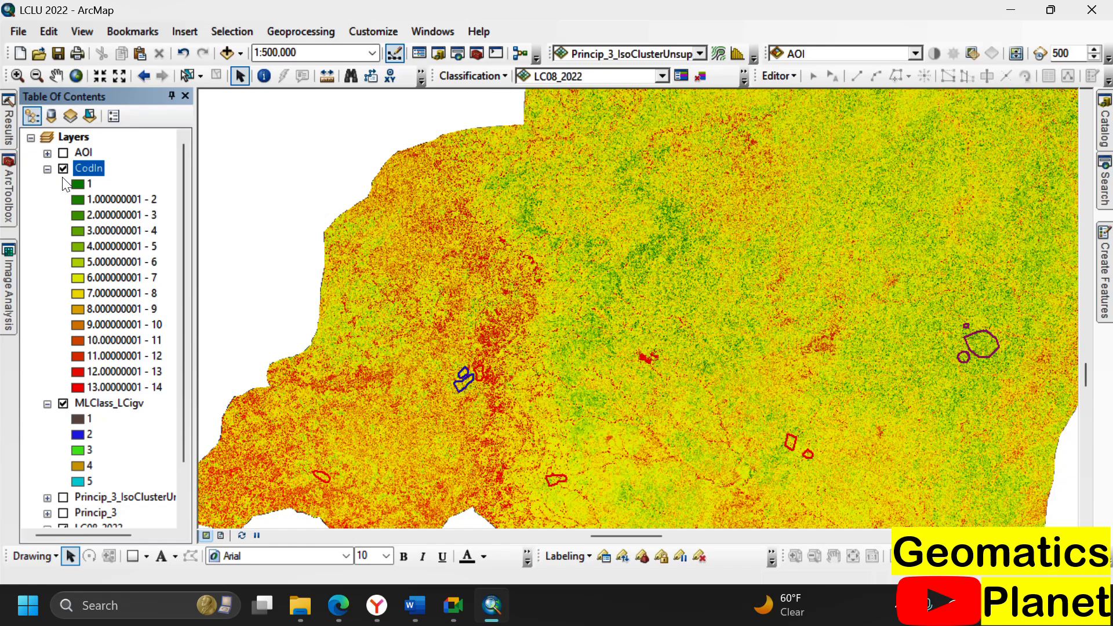
scroll(405, 404, "up", 2)
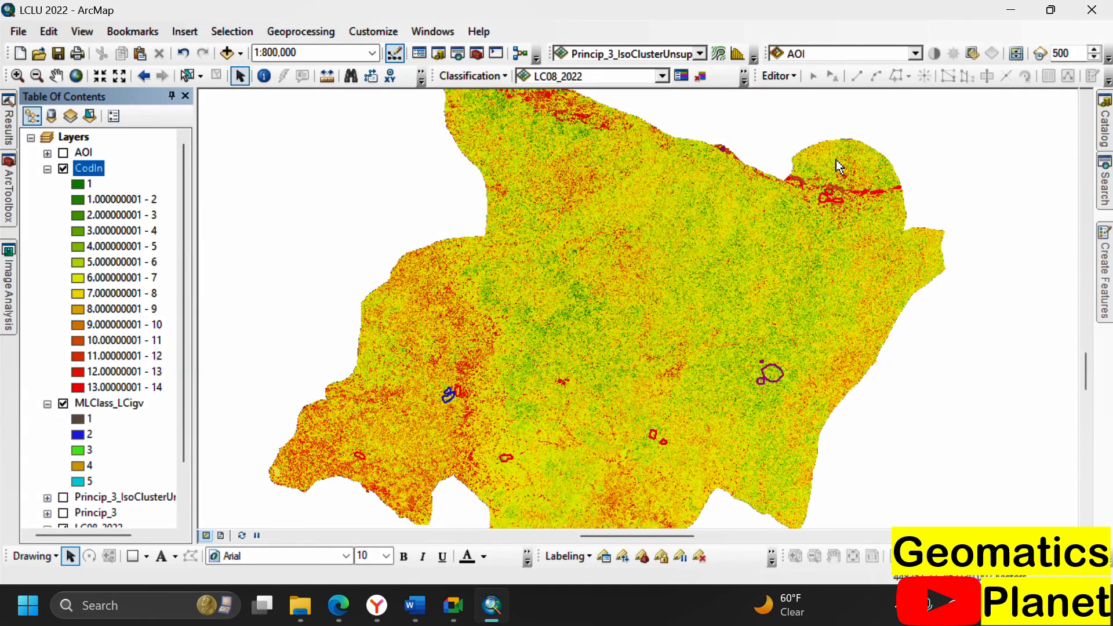
scroll(835, 168, "down", 5)
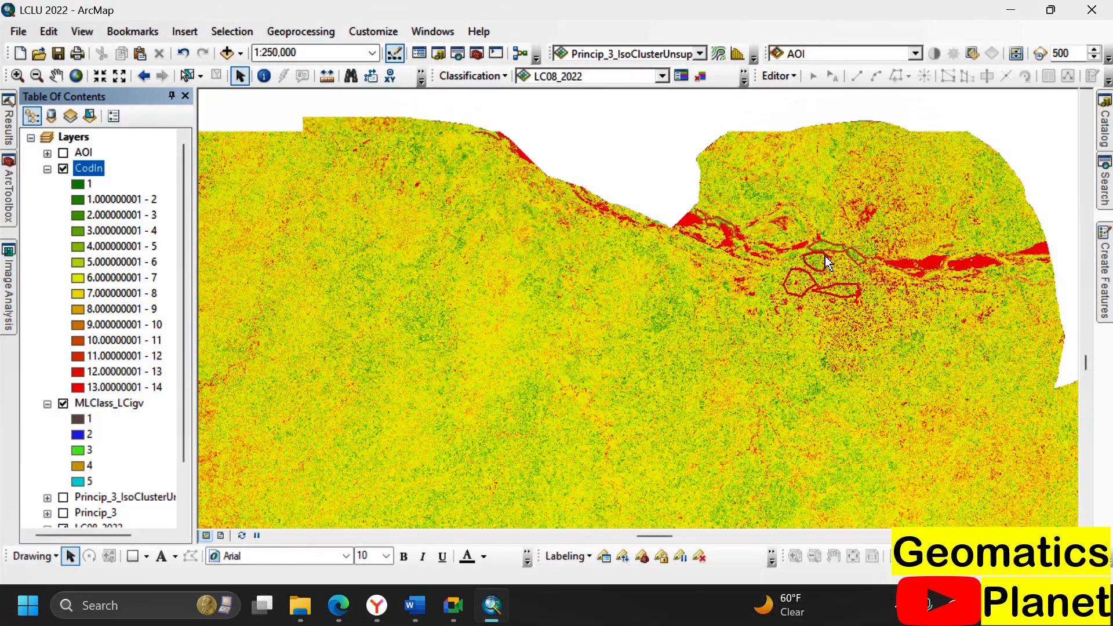
Turn off the CodIn layer and collapse its legend, leaving the MLClass_LCigv classification displayed over the whole study area
scroll(825, 256, "up", 5)
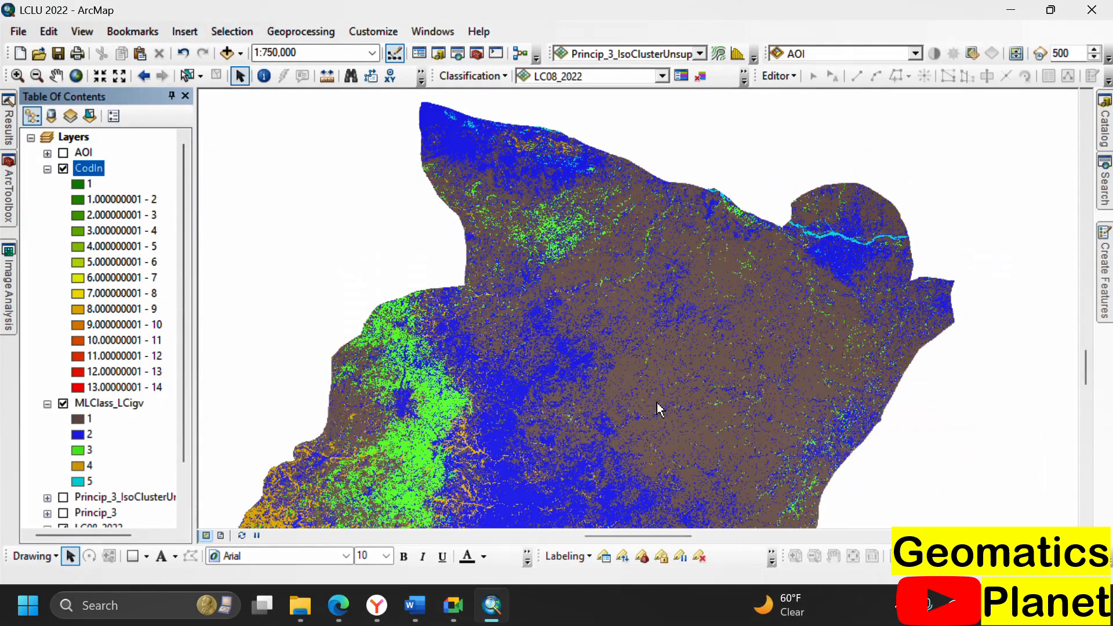
scroll(652, 151, "up", 1)
scroll(659, 185, "up", 1)
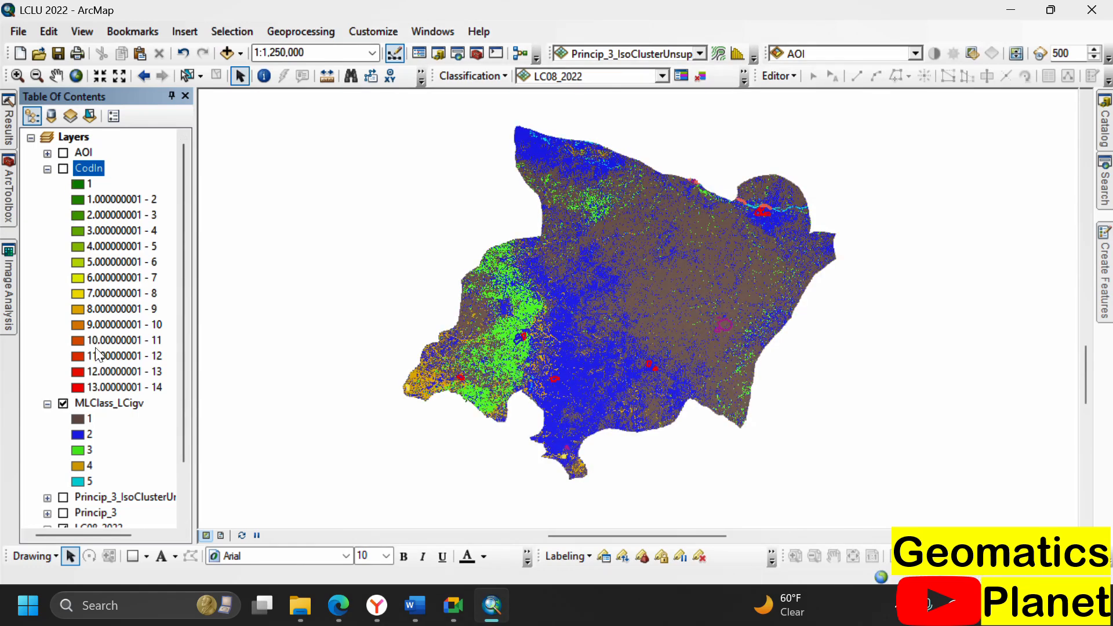
left_click(47, 168)
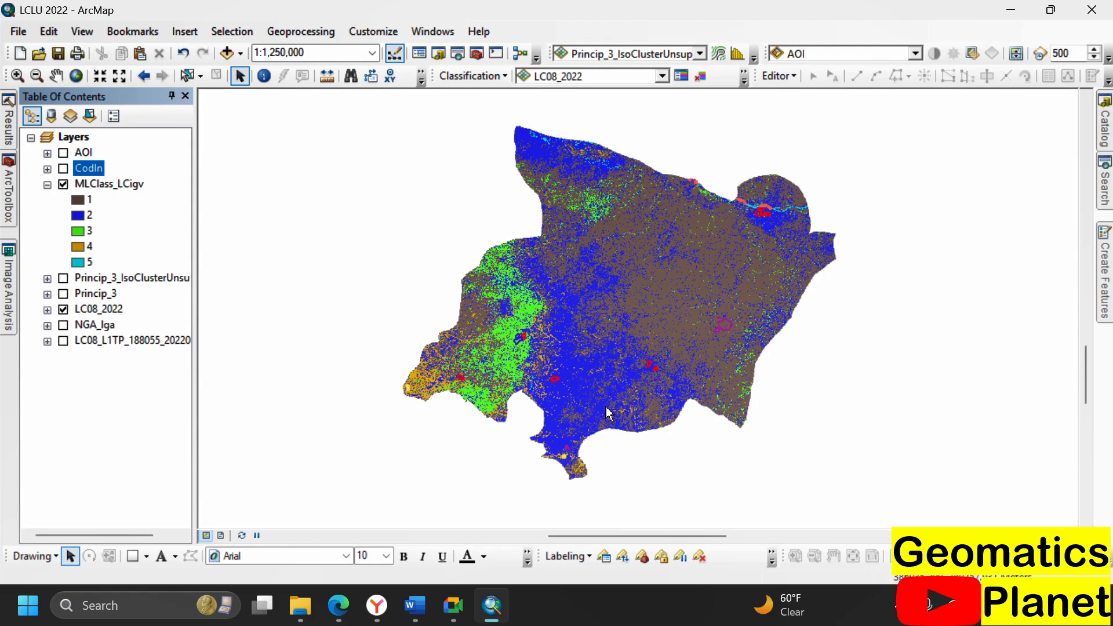
Clear all training samples from the map and close the Training Sample Manager
scroll(789, 197, "up", 3)
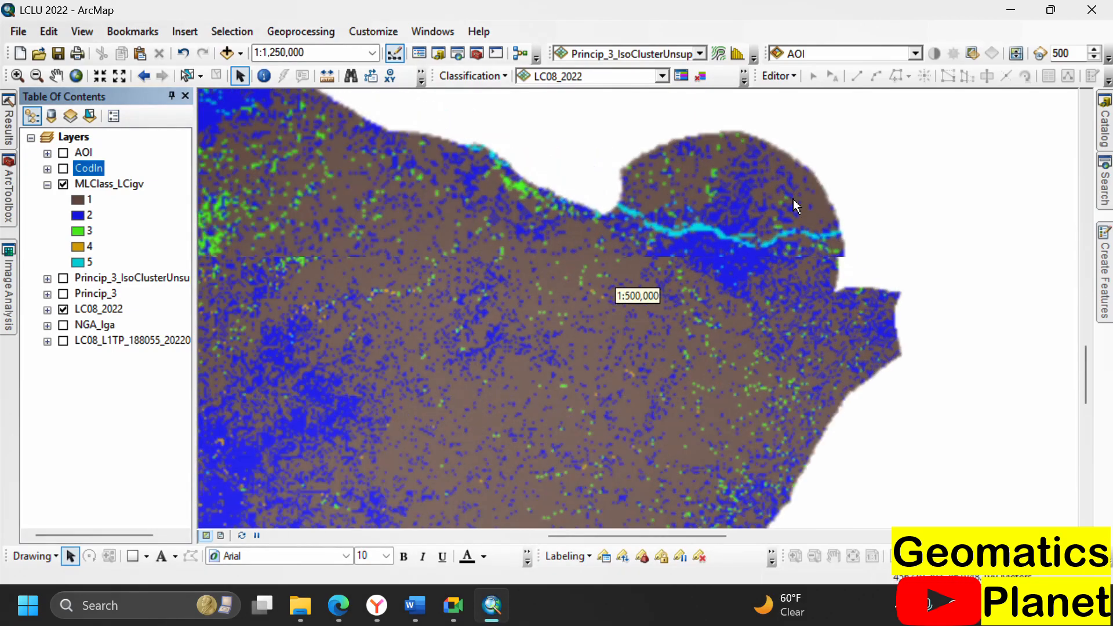
scroll(796, 206, "up", 2)
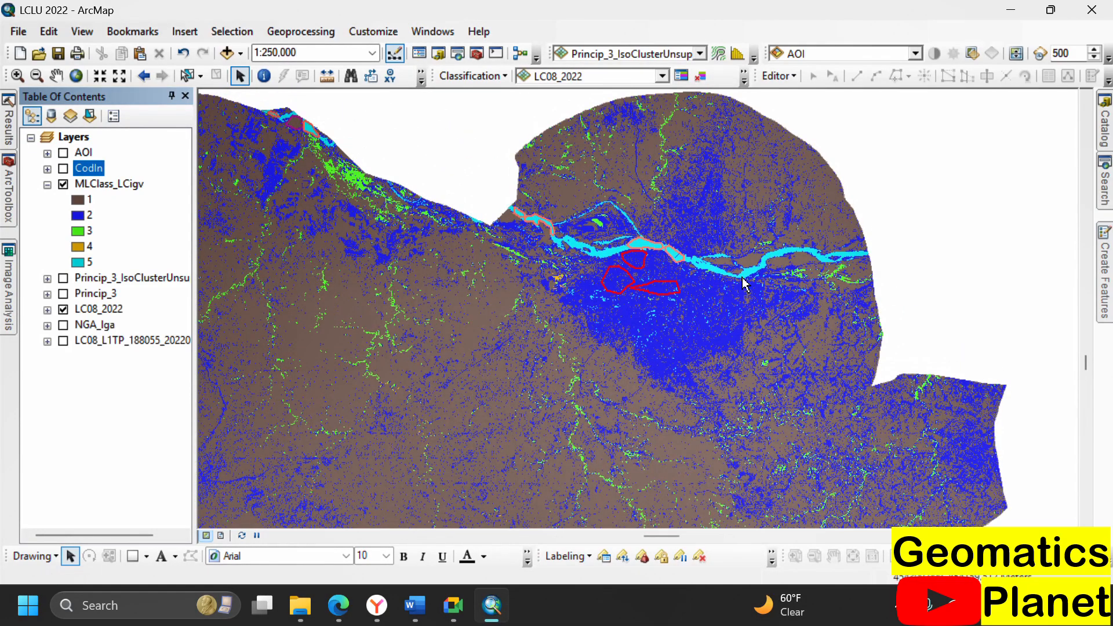
scroll(627, 238, "up", 5)
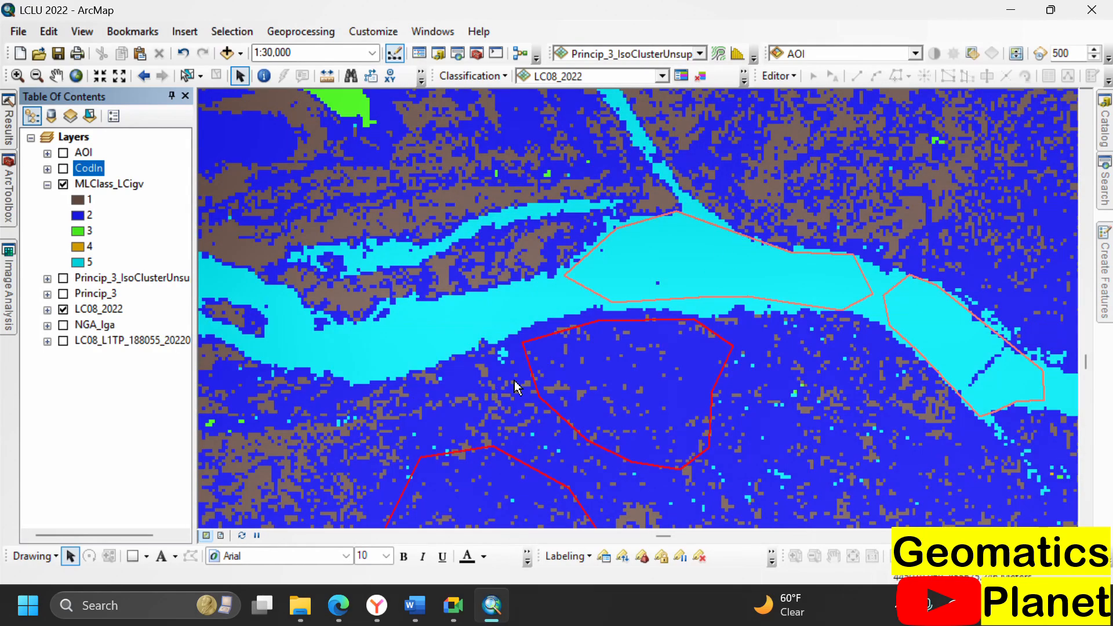
left_click(680, 76)
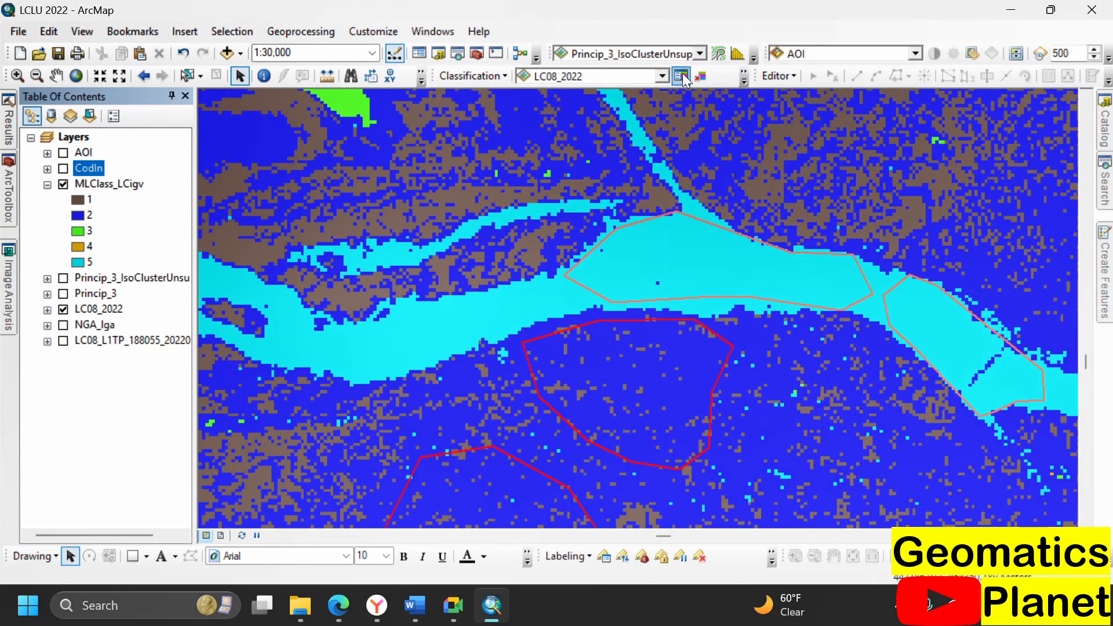
left_click(746, 162)
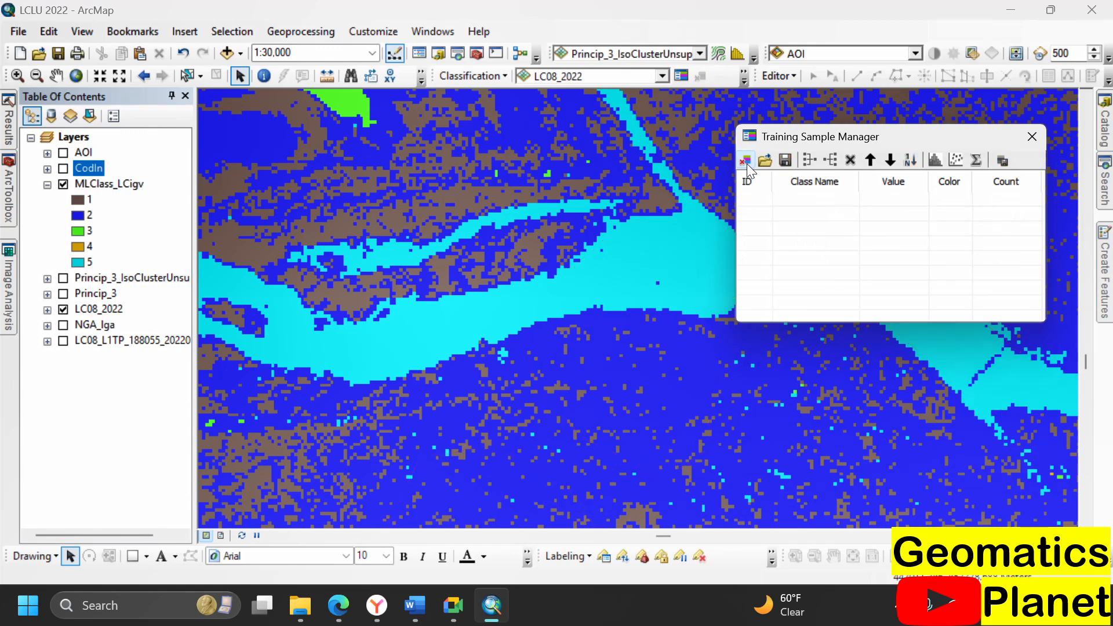
left_click(1031, 137)
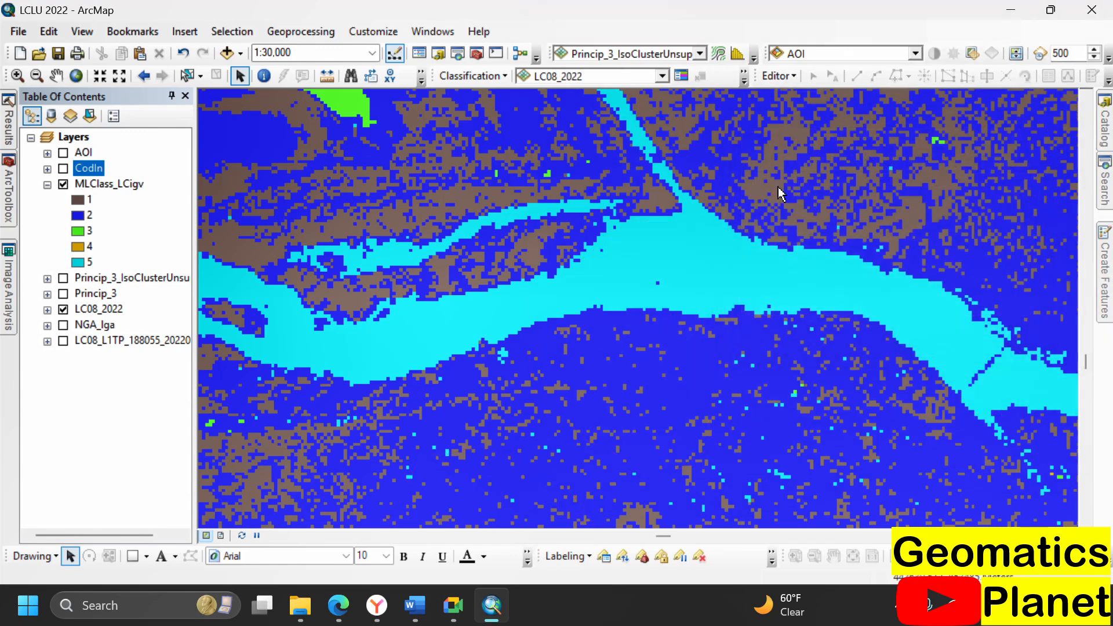
Set the display resampling of the MLClass_LCigv raster to Bilinear Interpolation
left_click(9, 269)
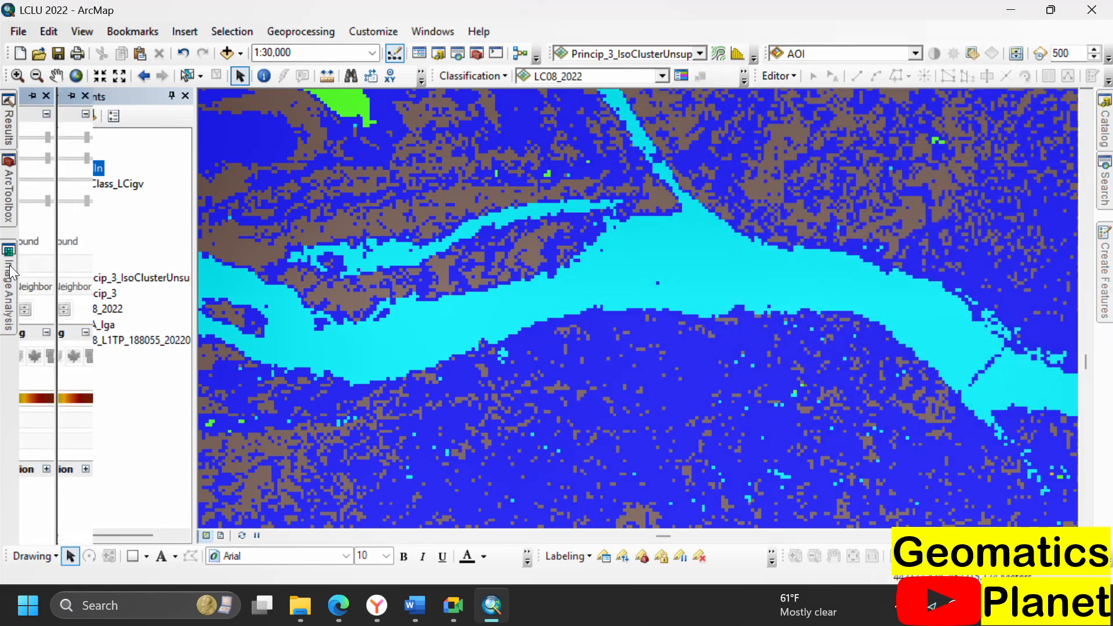
left_click(409, 35)
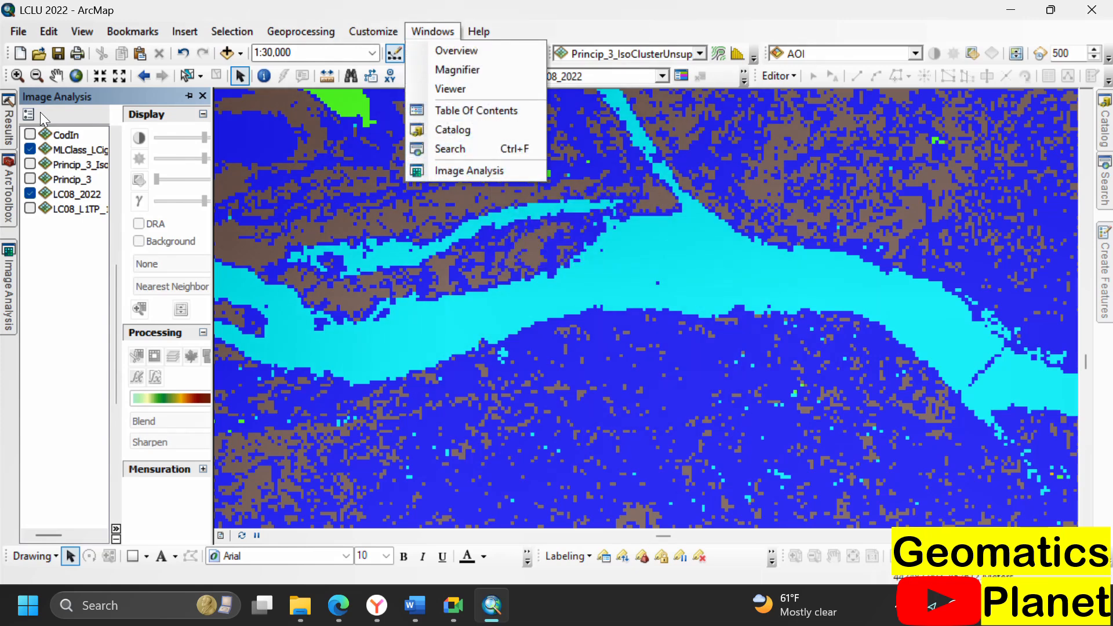
left_click(75, 152)
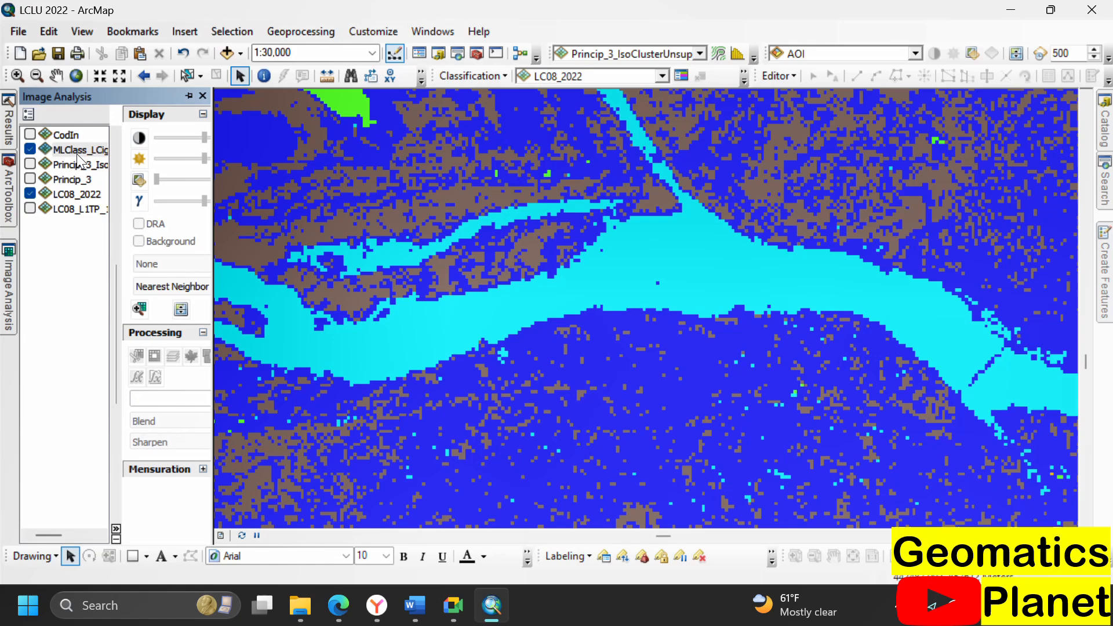
left_click(147, 285)
left_click(203, 314)
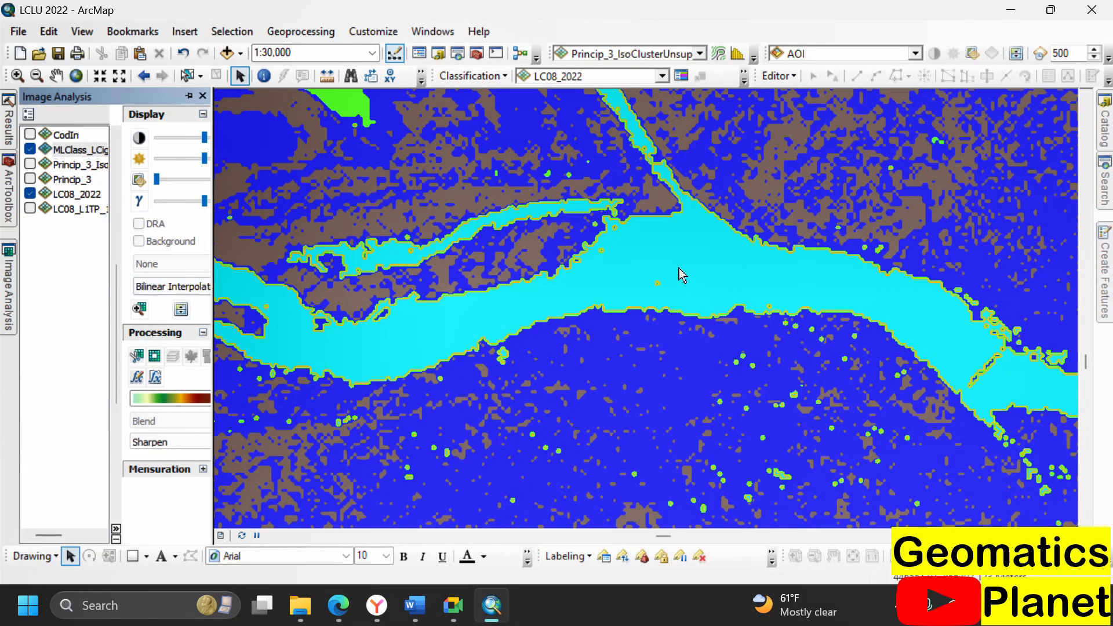
scroll(682, 275, "down", 1)
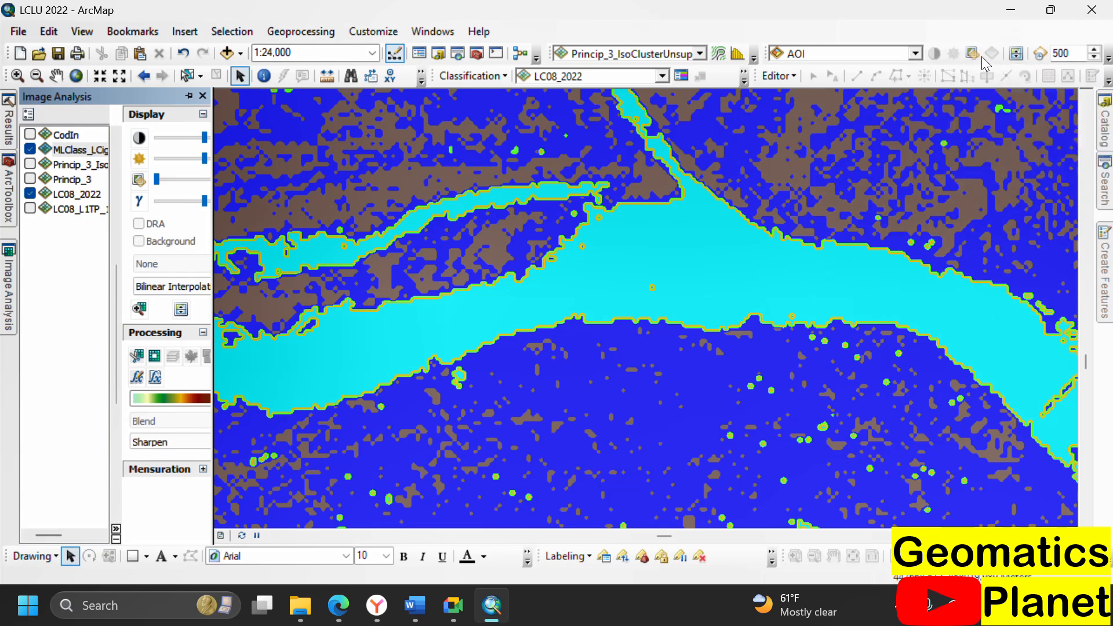
Choose MLClass_LCigv as the effects layer and swipe it over LC08_2022 to compare the classes along the northern river
left_click(1015, 54)
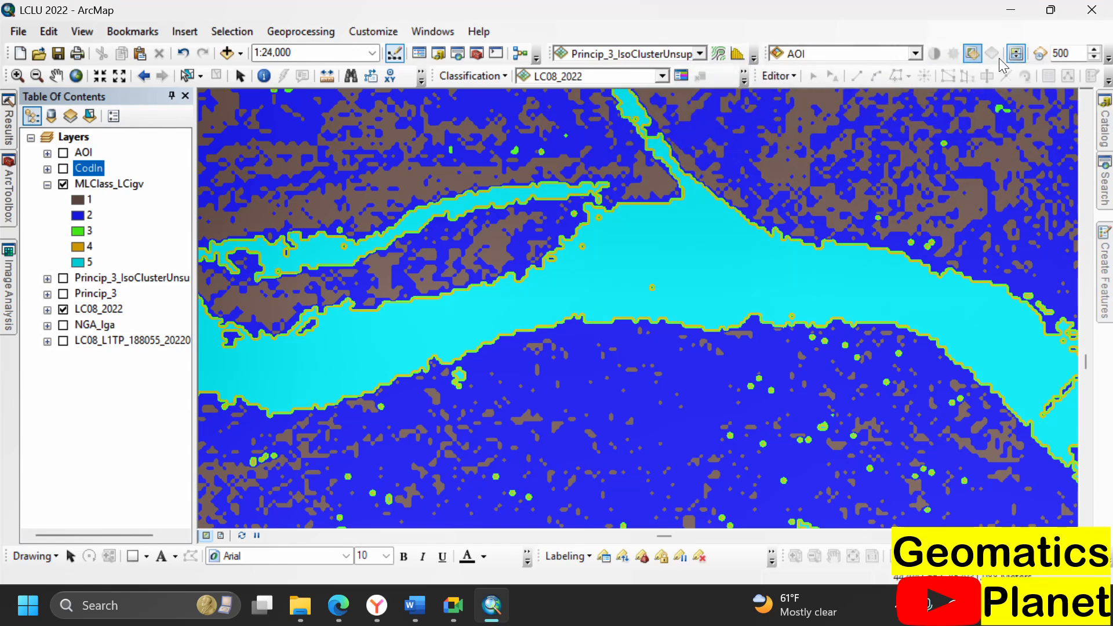
left_click(914, 54)
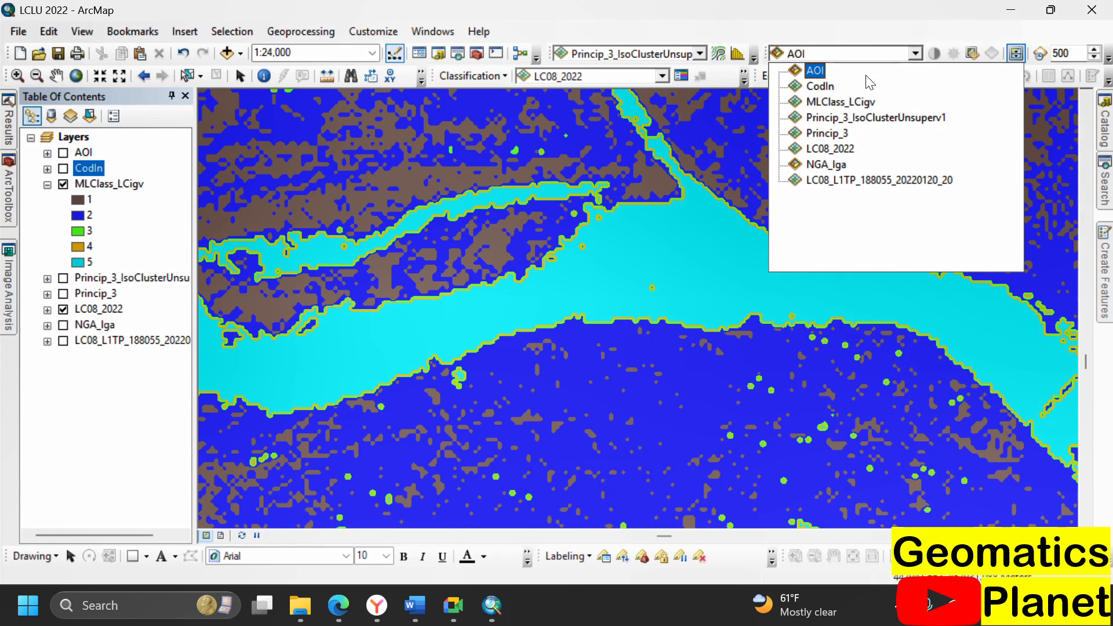
left_click(815, 103)
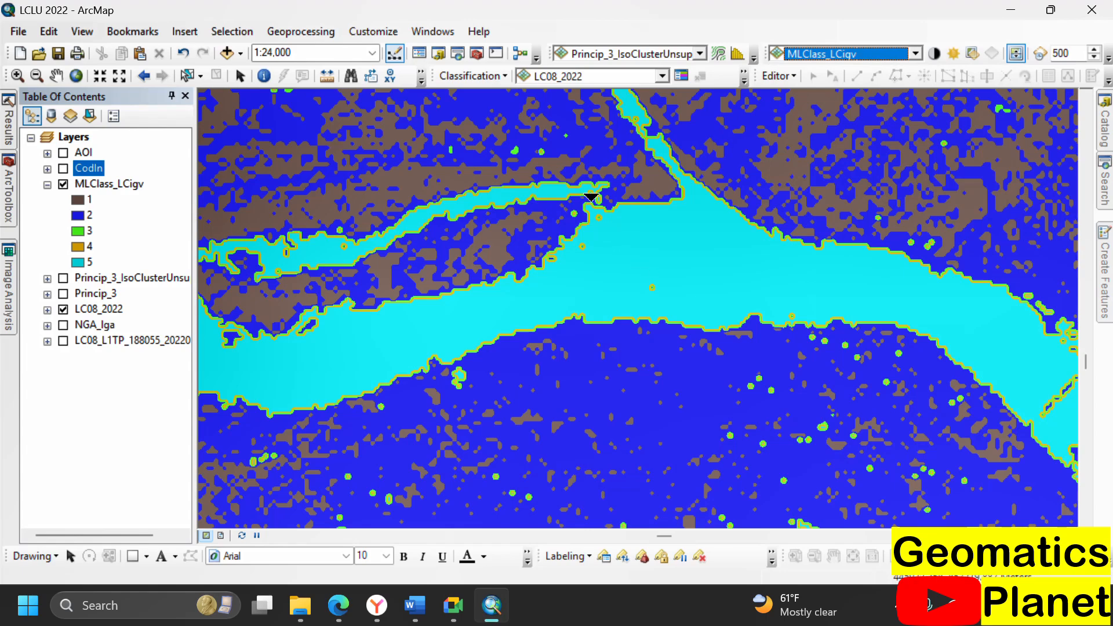
left_click_drag(596, 211, 417, 95)
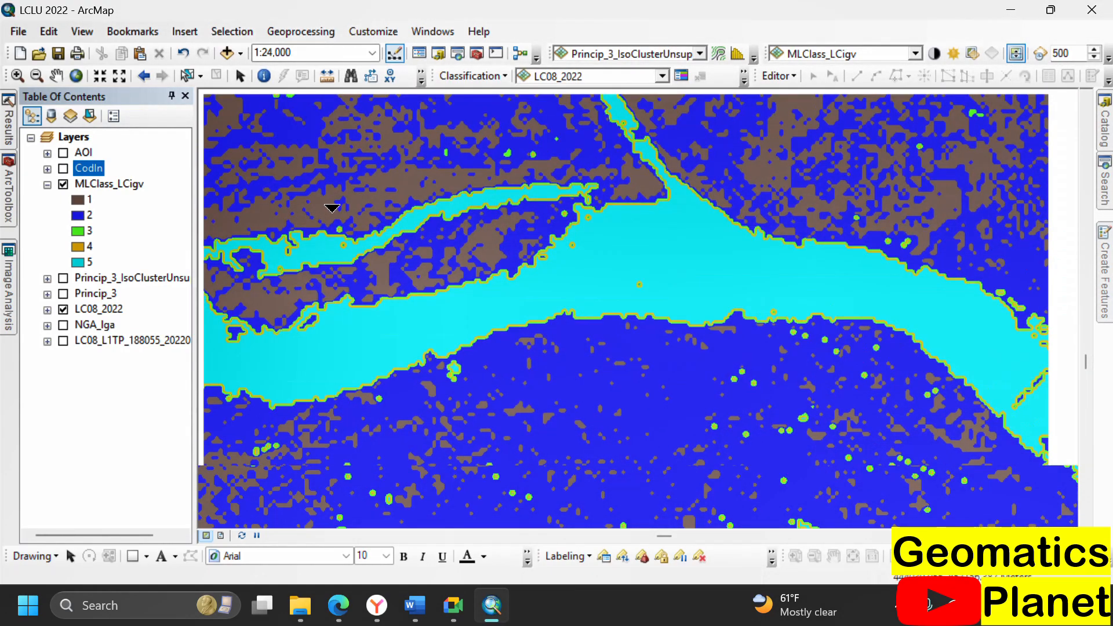
scroll(340, 157, "down", 4)
scroll(750, 388, "up", 3)
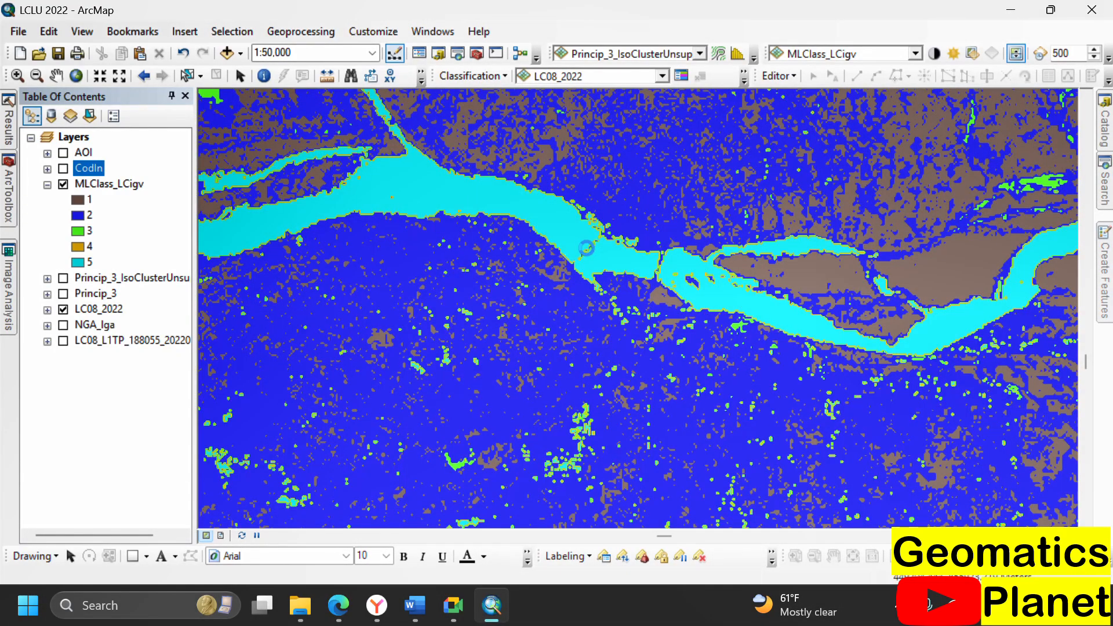
left_click_drag(586, 248, 672, 219)
scroll(556, 214, "down", 5)
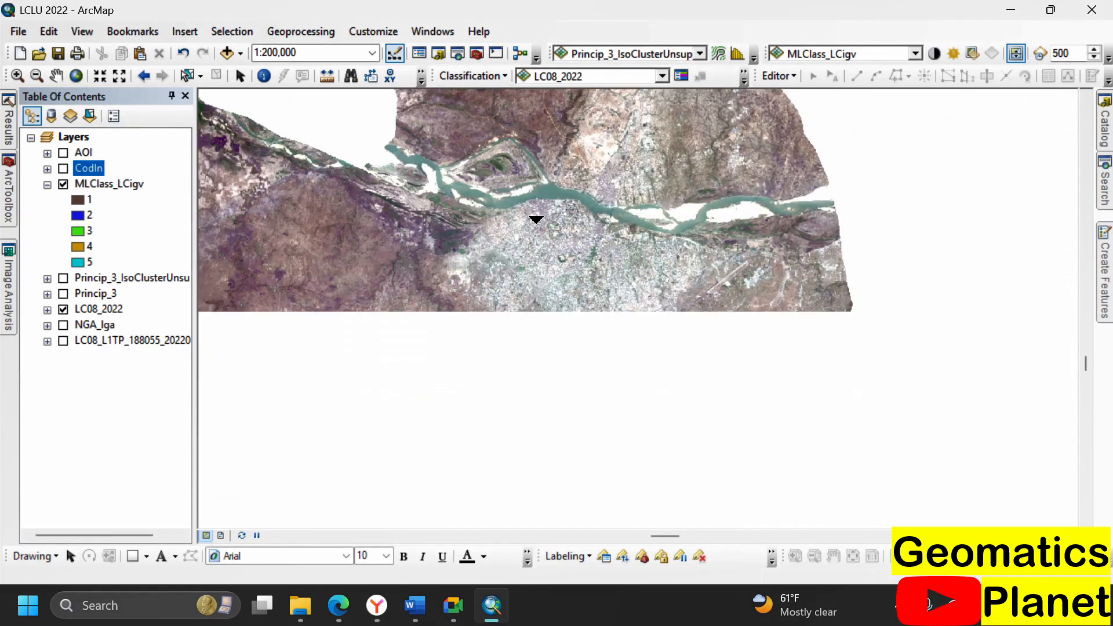
scroll(399, 189, "down", 3)
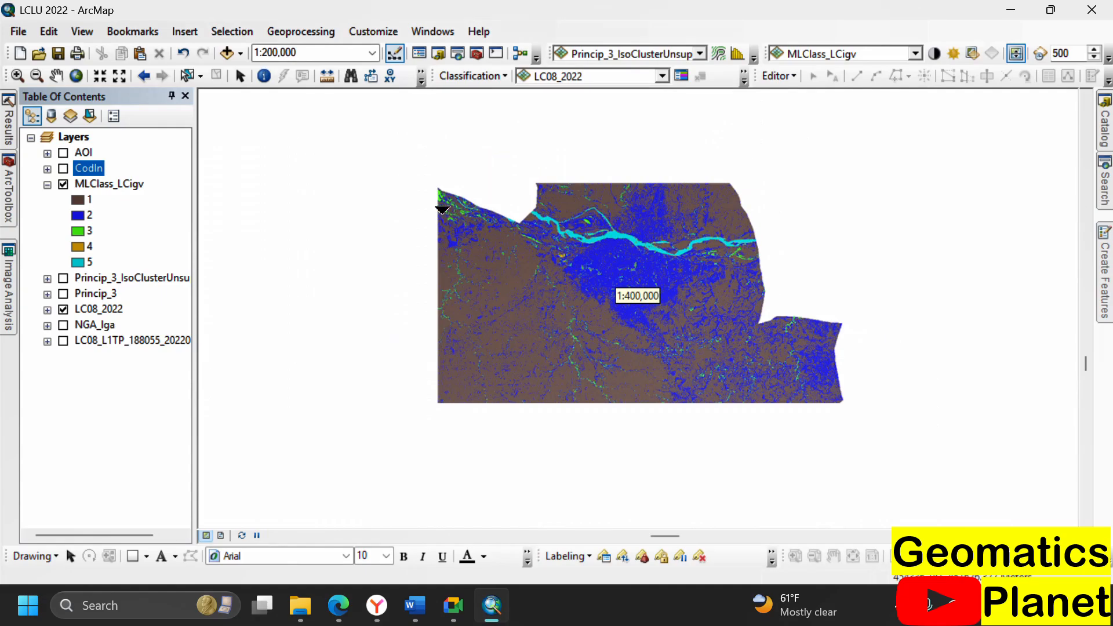
scroll(399, 190, "up", 4)
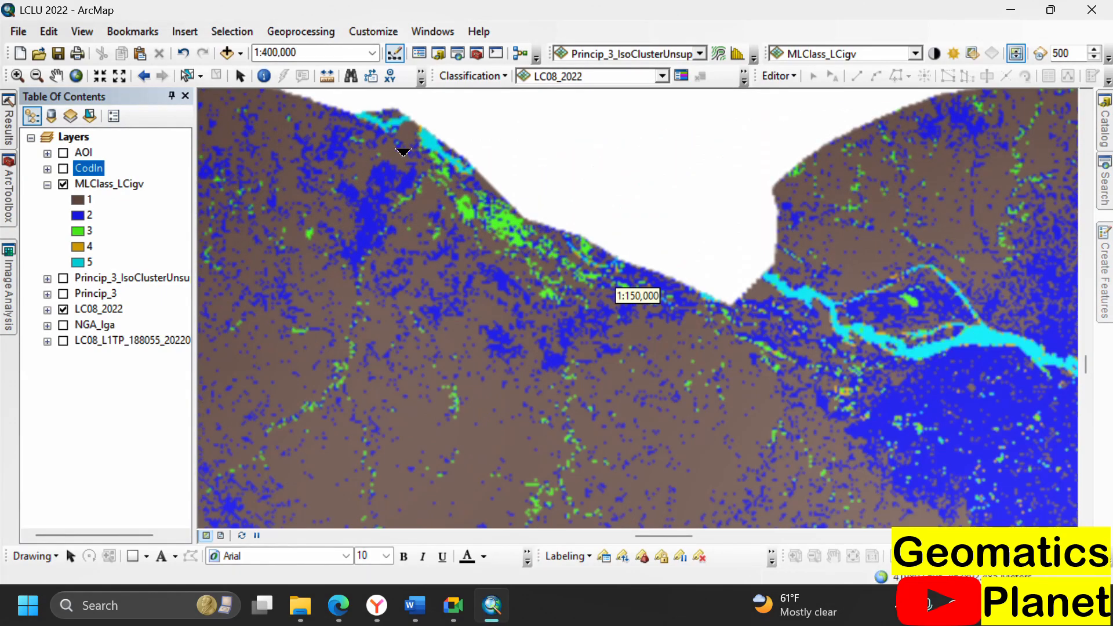
scroll(561, 151, "down", 6)
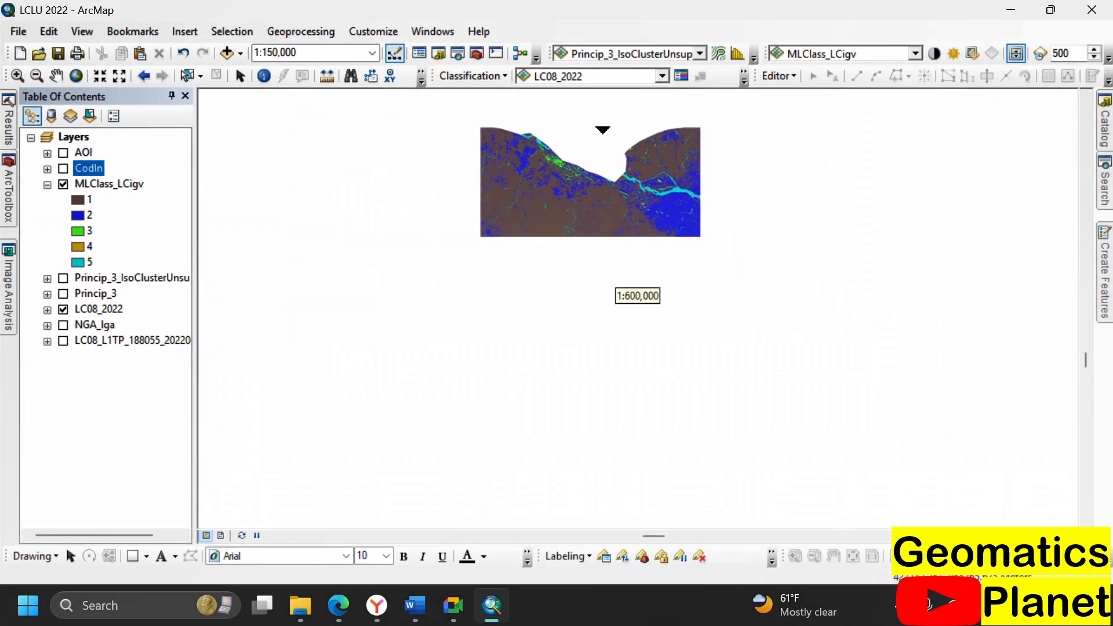
Swipe MLClass_LCigv over LC08_2022 to compare the green and orange classes in the valleys and southwestern part of the study area
scroll(582, 219, "down", 2)
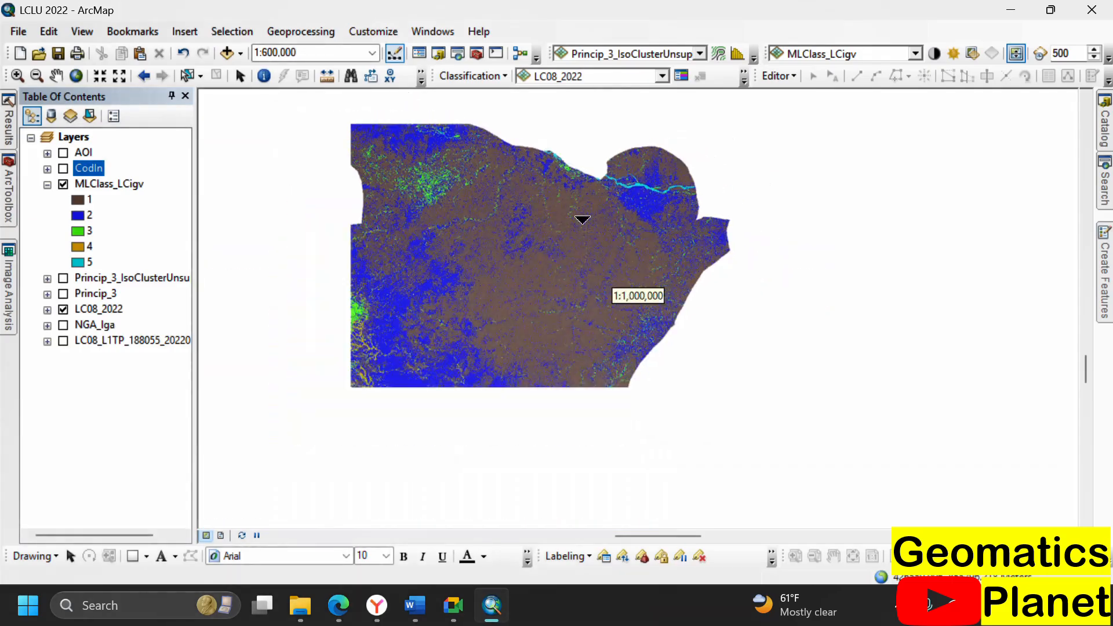
scroll(411, 368, "up", 4)
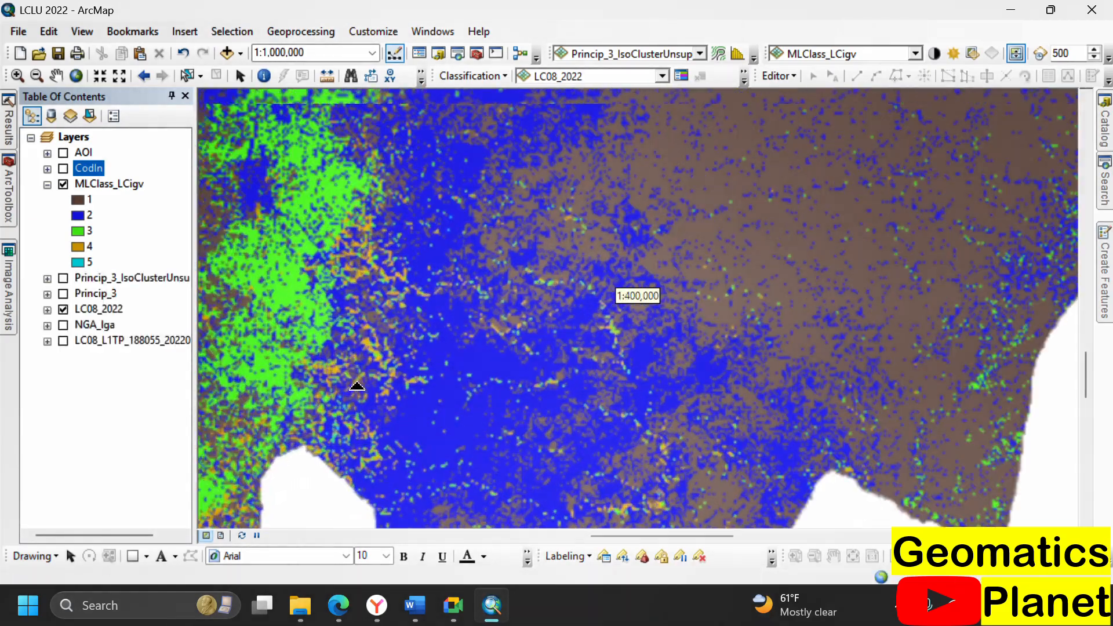
scroll(306, 174, "up", 5)
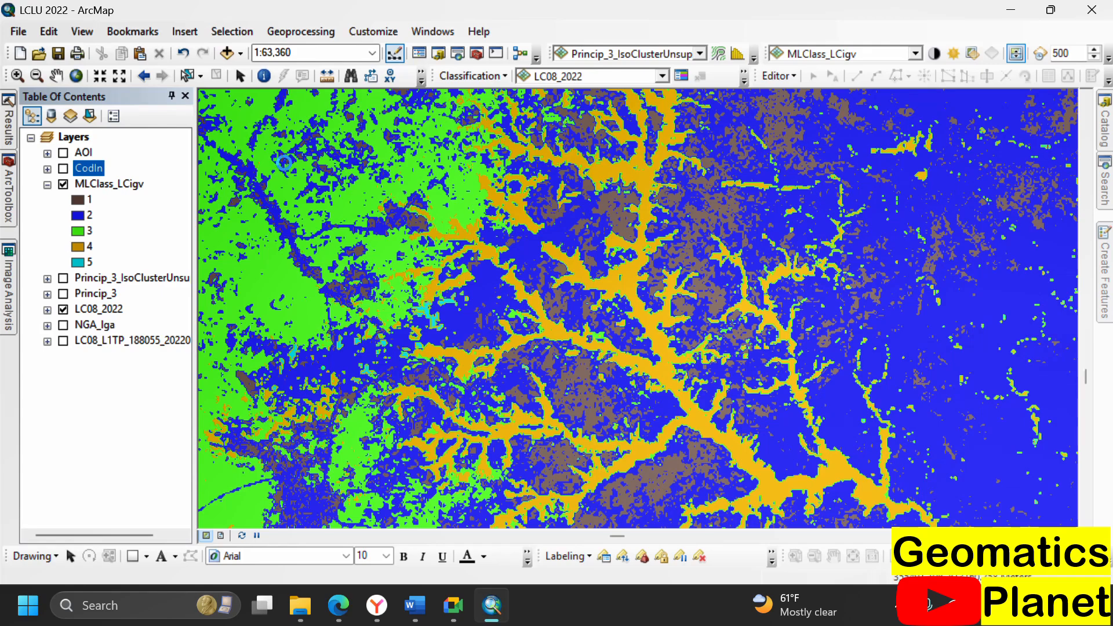
left_click_drag(281, 176, 586, 246)
scroll(421, 274, "down", 5)
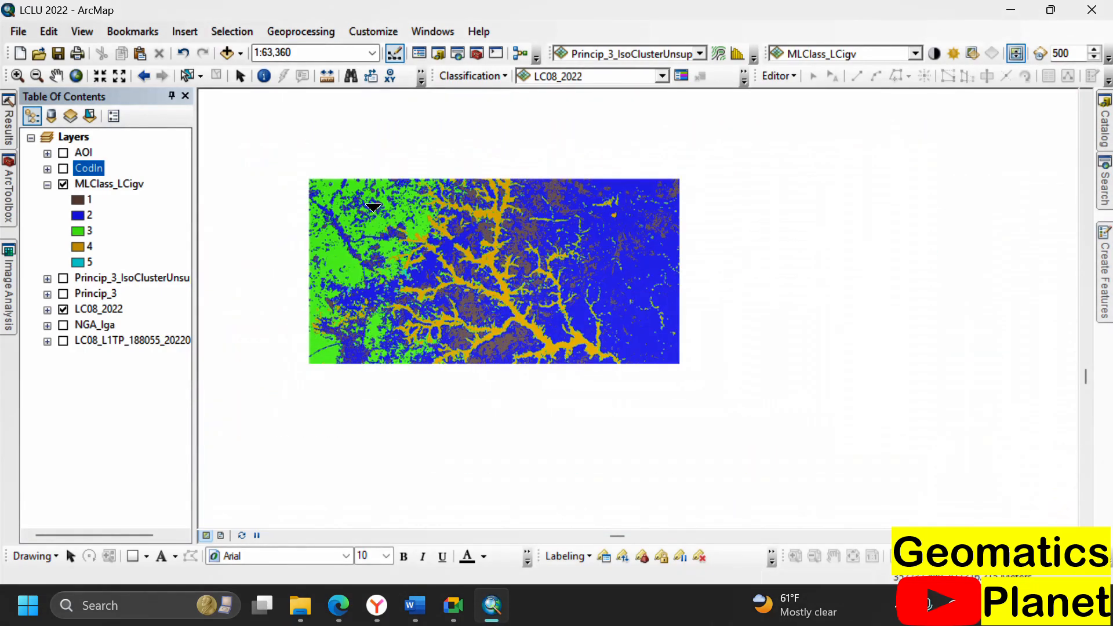
scroll(735, 203, "down", 2)
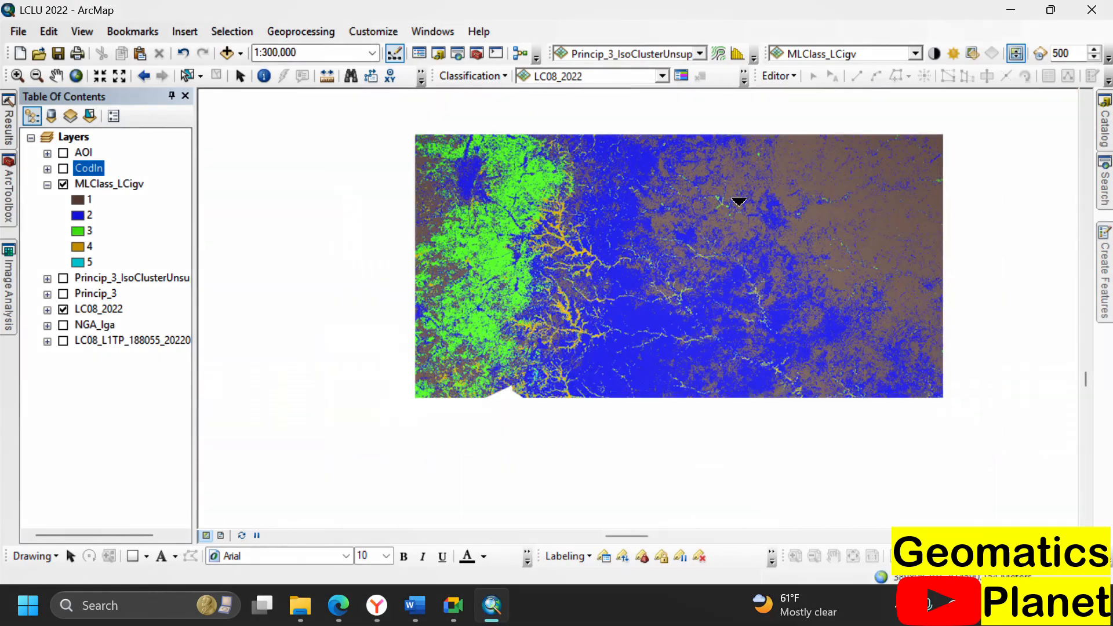
scroll(474, 316, "up", 2)
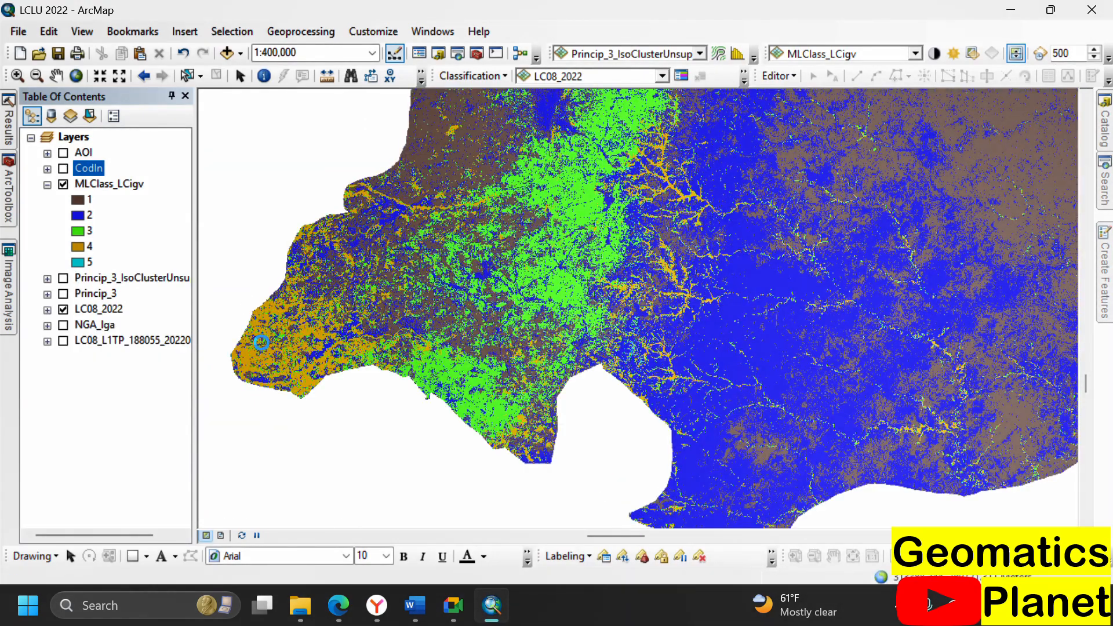
mouse_move(231, 374)
left_mouse_down()
mouse_move(339, 375)
mouse_move(230, 380)
left_mouse_up()
scroll(348, 417, "down", 3)
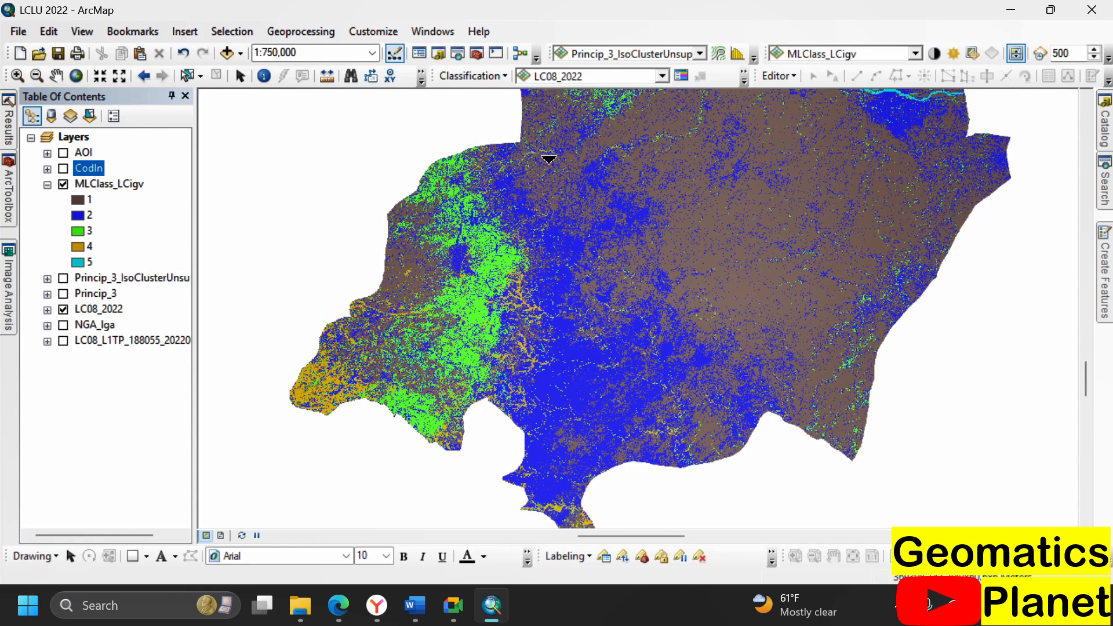
Add a text field named Class to the attribute table of MLClass_LCigv and narrow its column
left_click(87, 185)
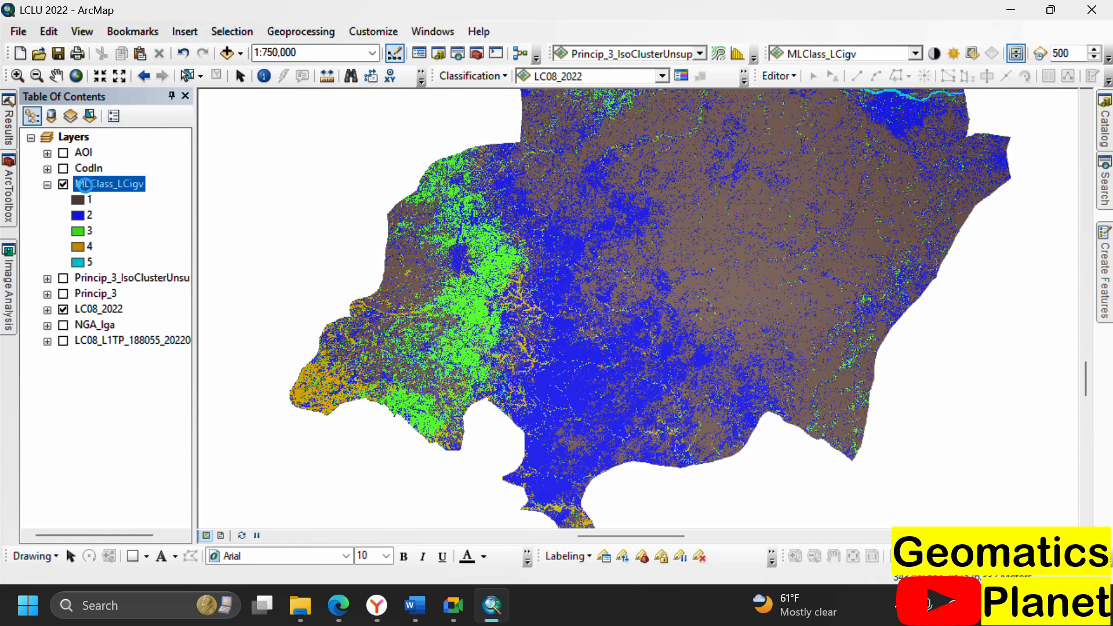
right_click(85, 185)
left_click(191, 234)
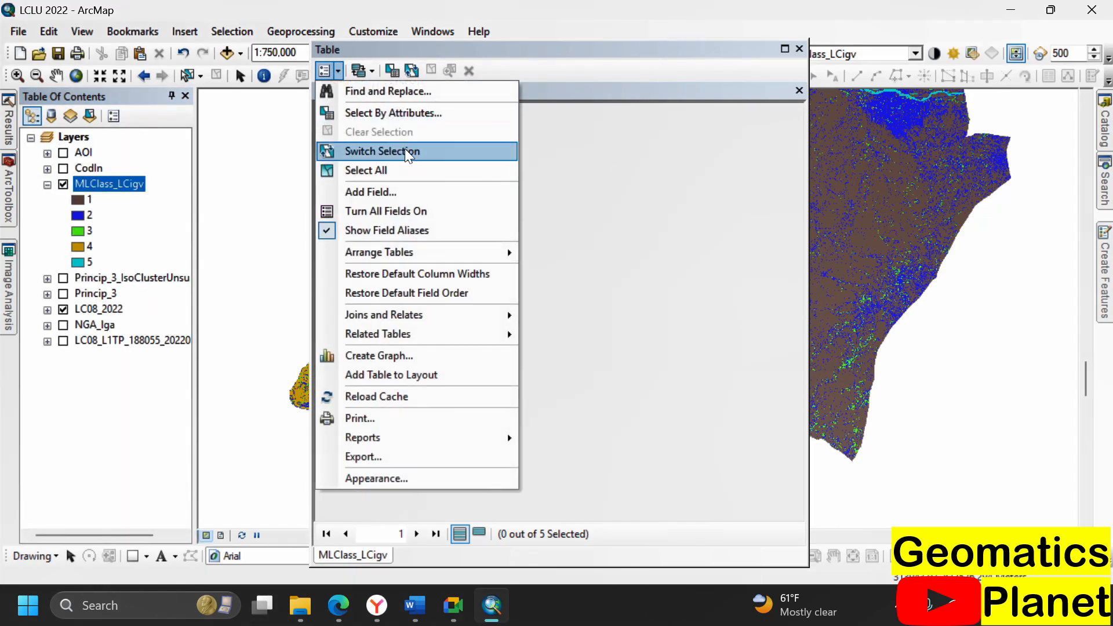
left_click(416, 192)
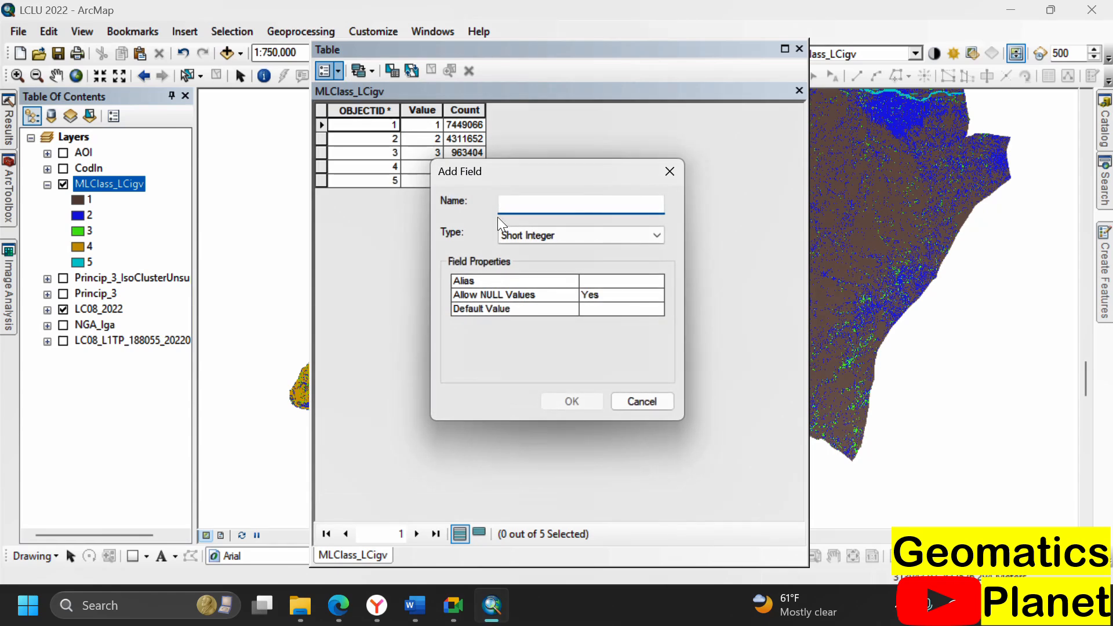
type("Class")
left_click(565, 236)
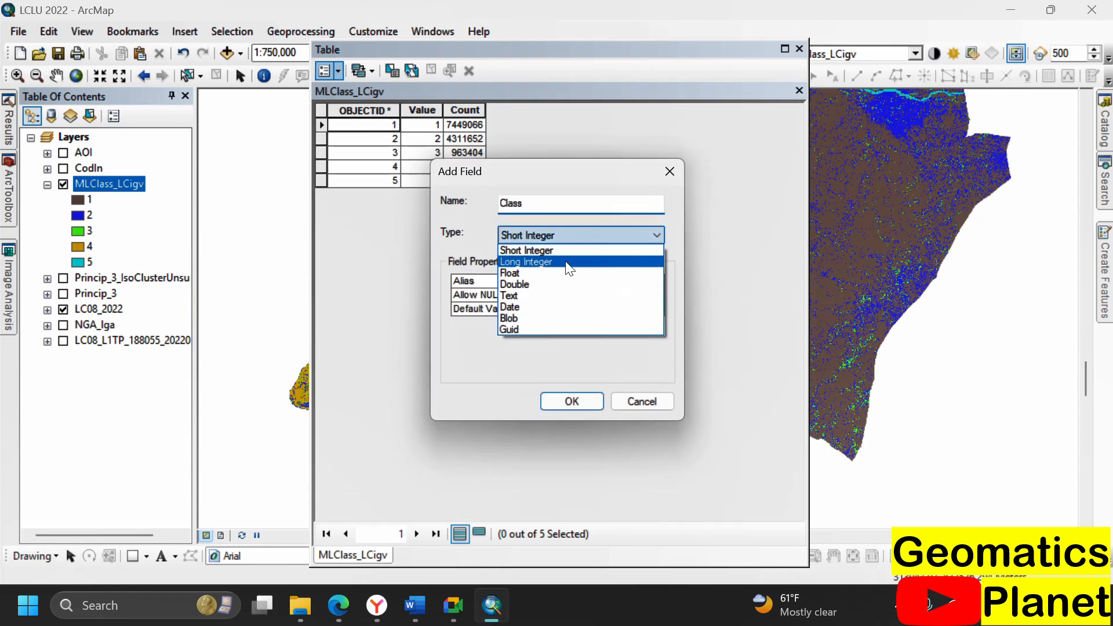
left_click(559, 296)
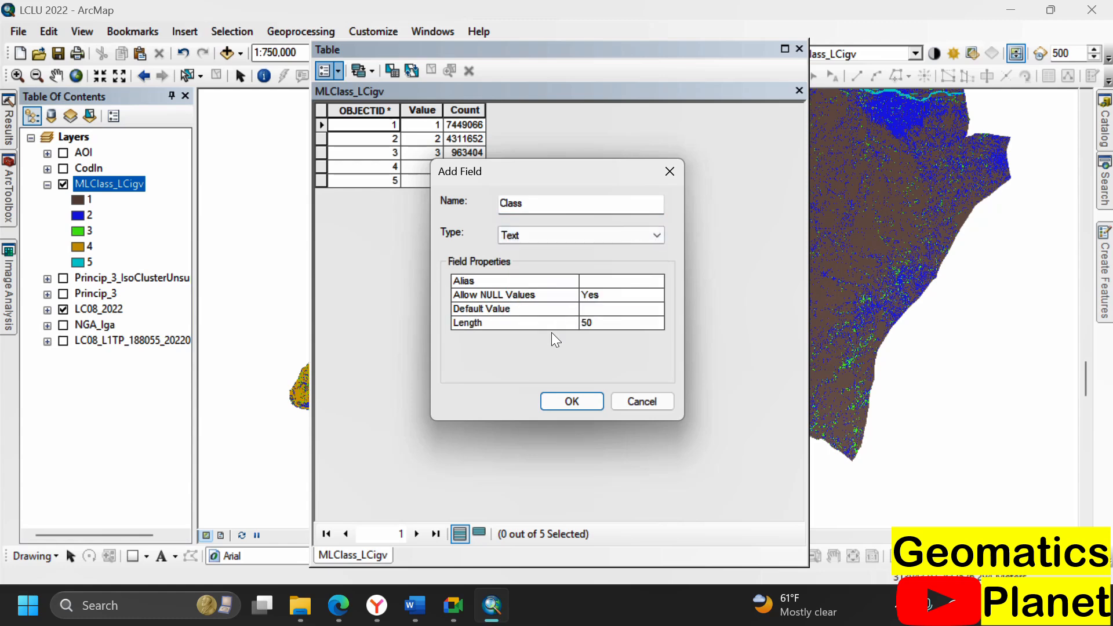
left_click(568, 399)
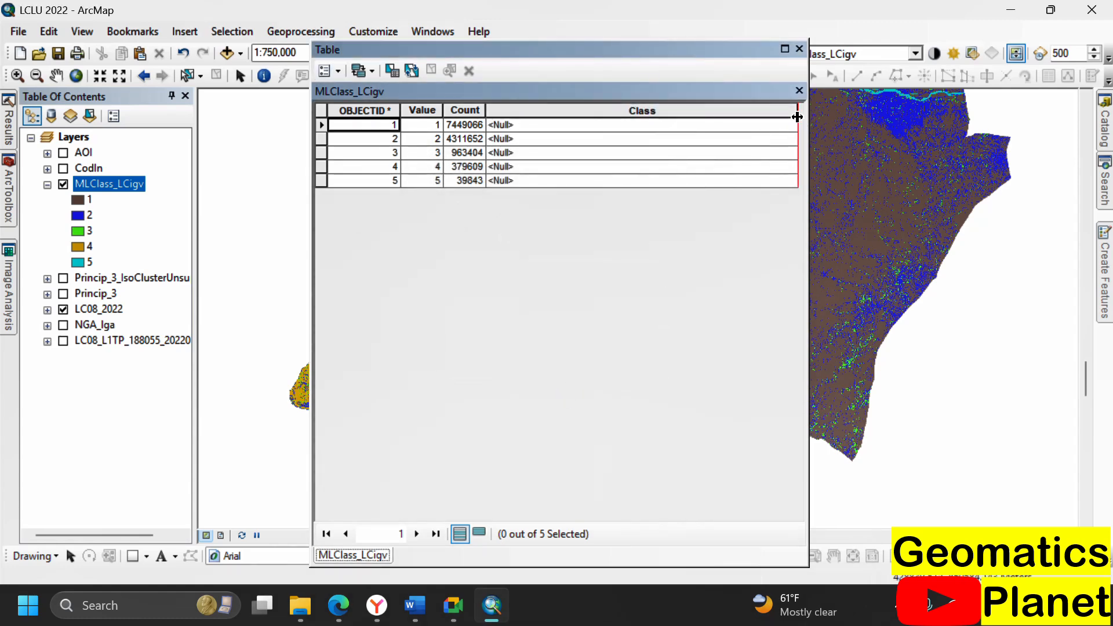
left_click_drag(796, 116, 599, 146)
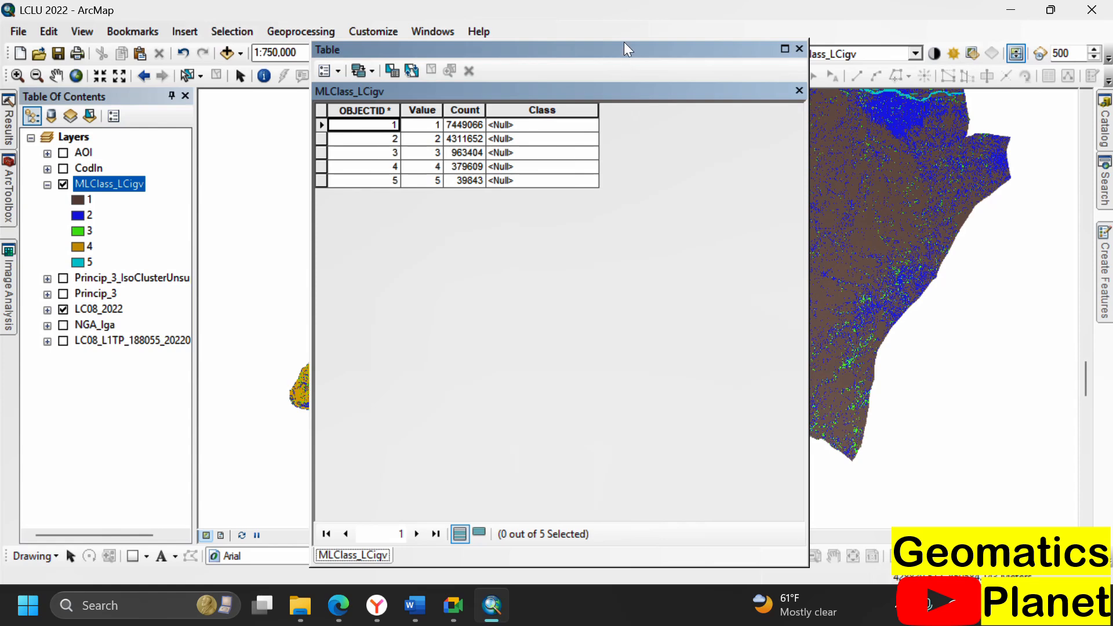
Move the attribute table aside and start an edit session on the MLClass_LCigv layer, continuing past the spatial reference warnings
left_click_drag(623, 42, 408, 55)
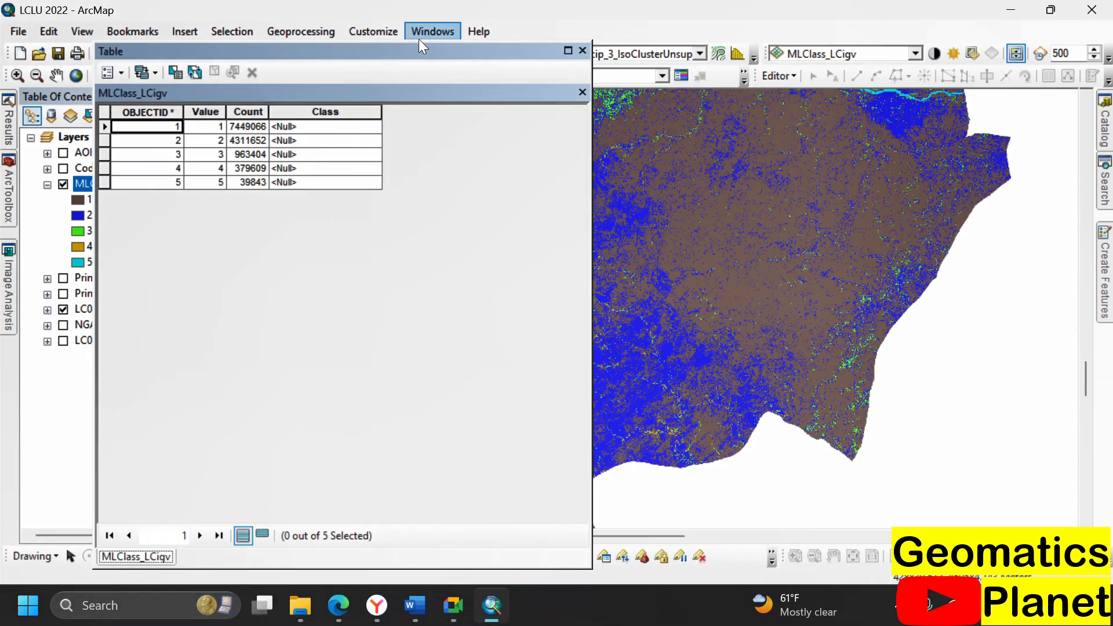
right_click(79, 183)
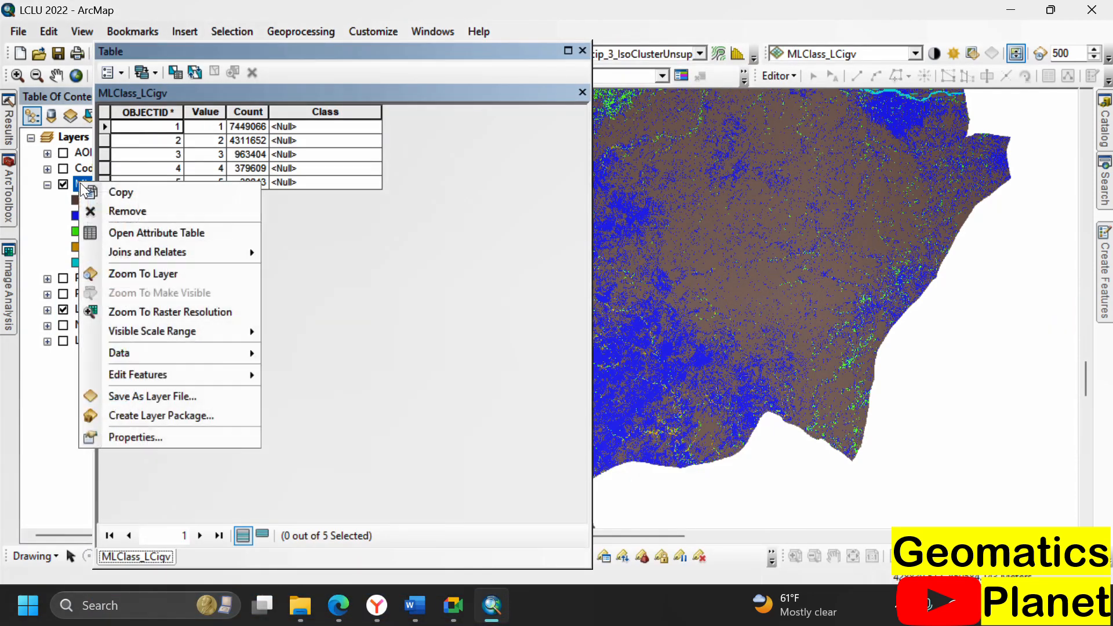
mouse_move(233, 374)
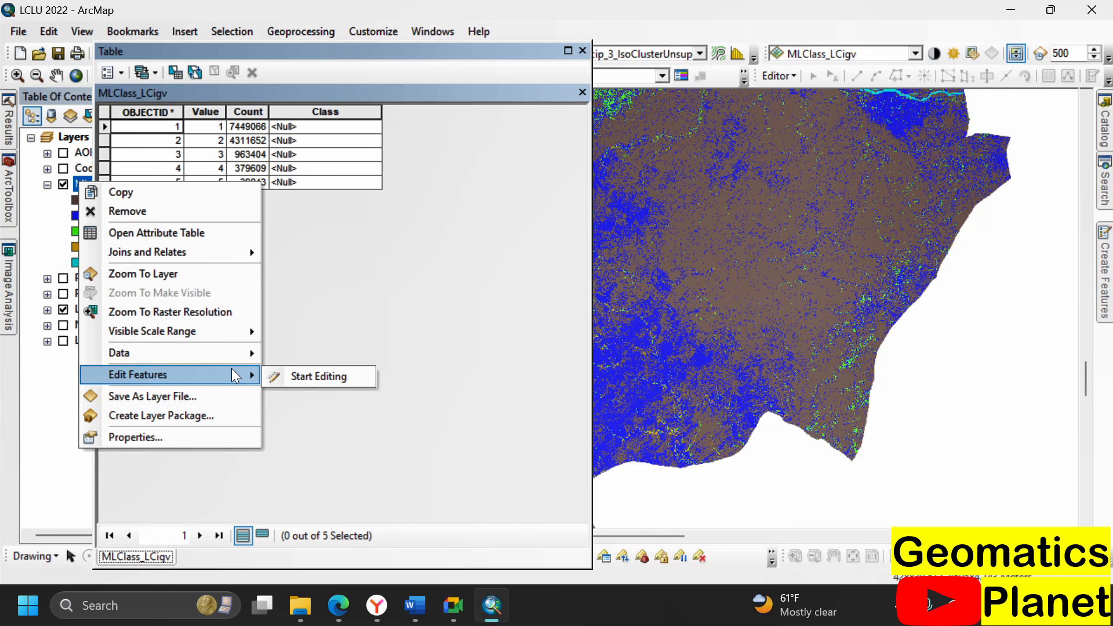
left_click(280, 378)
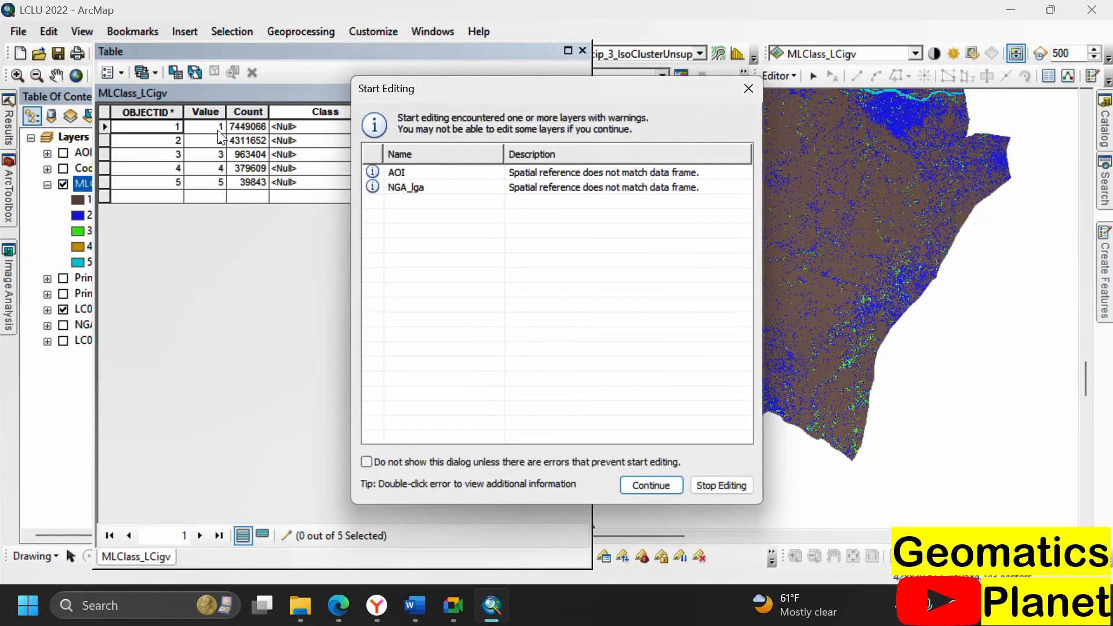
left_click(659, 486)
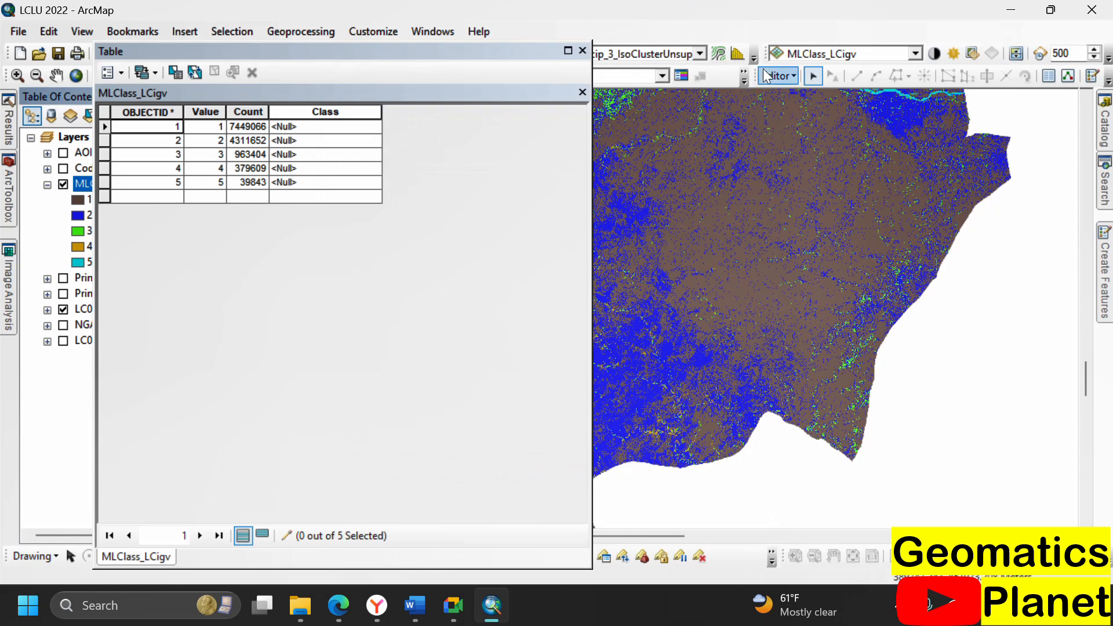
Load the saved training samples LC08_2022TS.shp into the Training Sample Manager
left_click(681, 75)
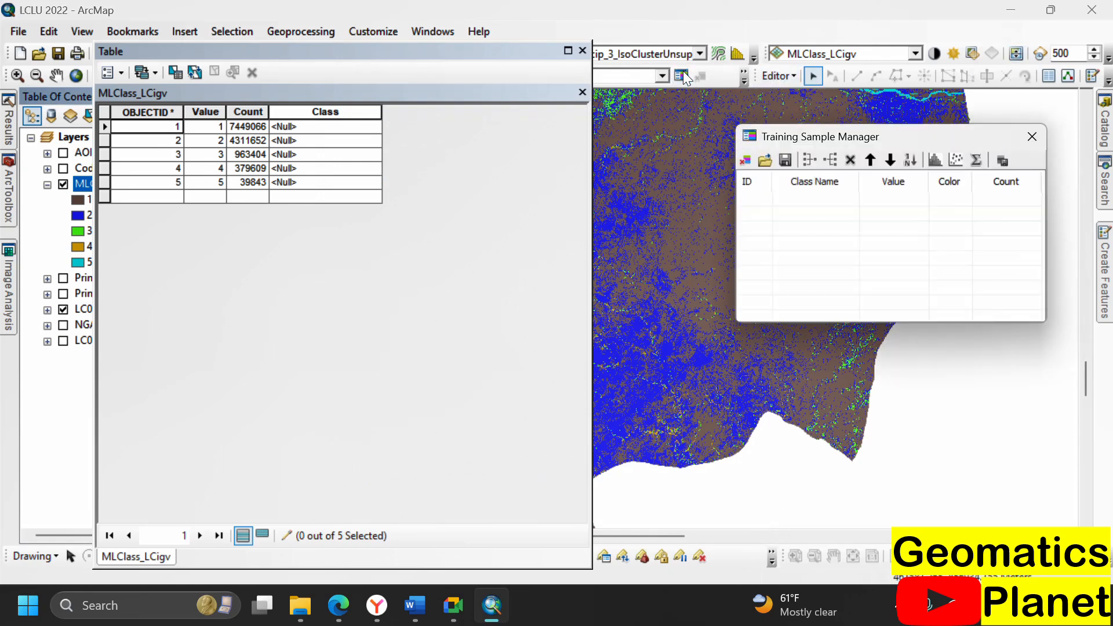
left_click(765, 159)
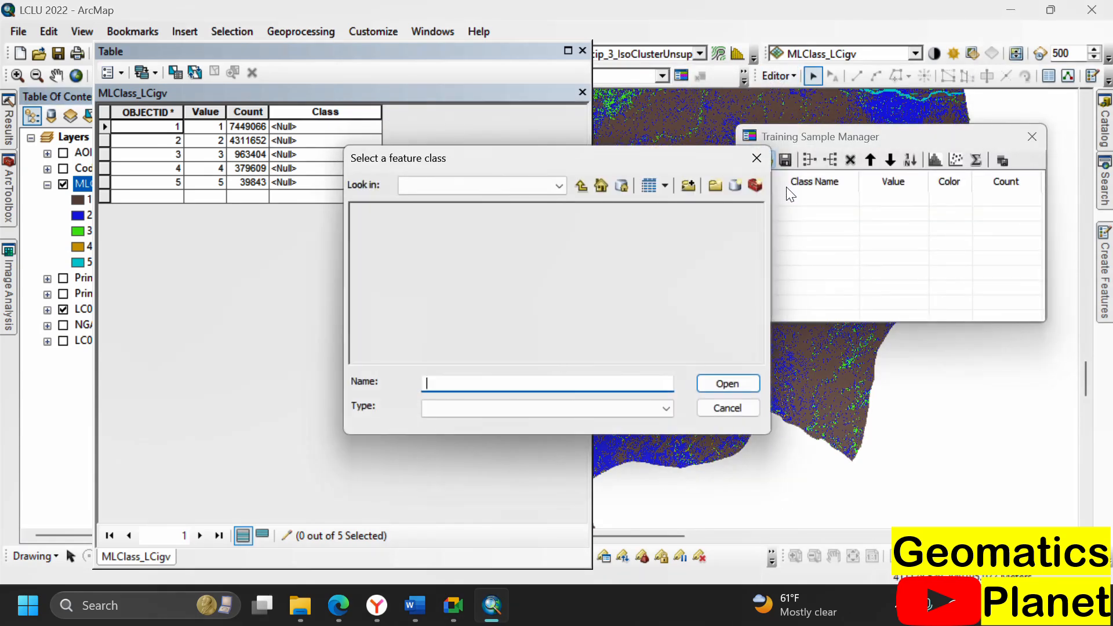
left_click(408, 225)
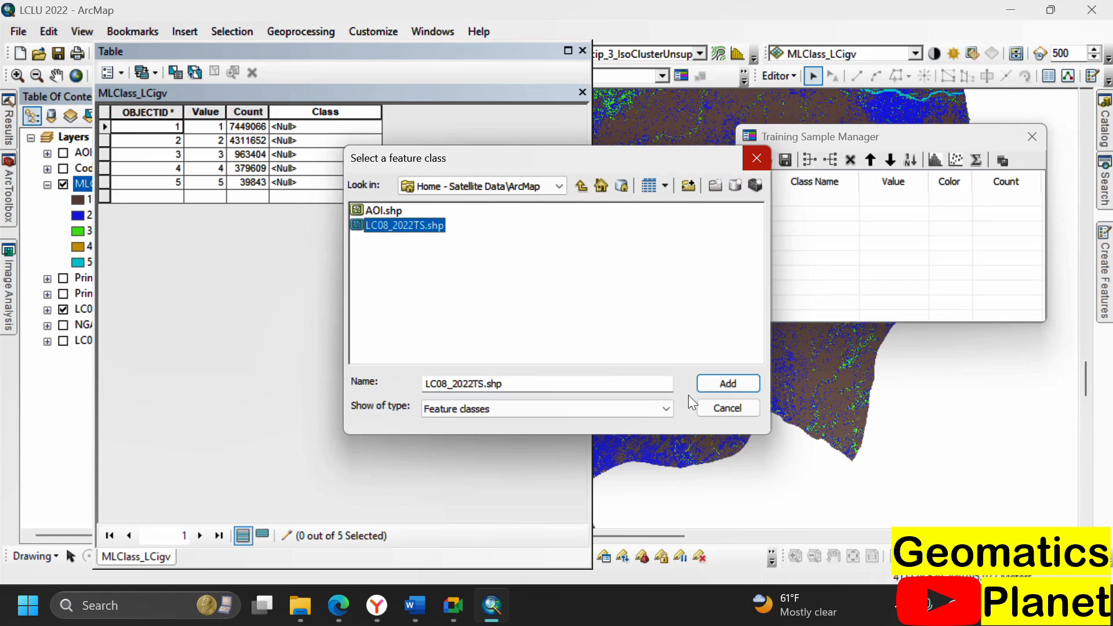
left_click(721, 382)
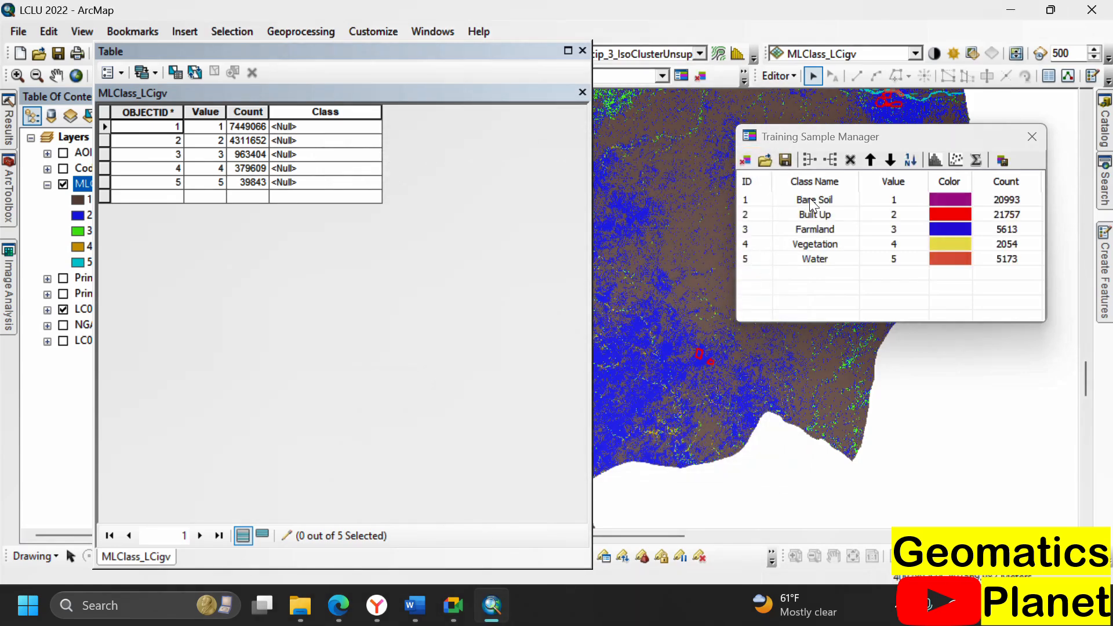
Copy the class names Bare Soil and Built Up from the training samples into the Class field for values 1 and 2
double_click(811, 199)
key("ctrl+c")
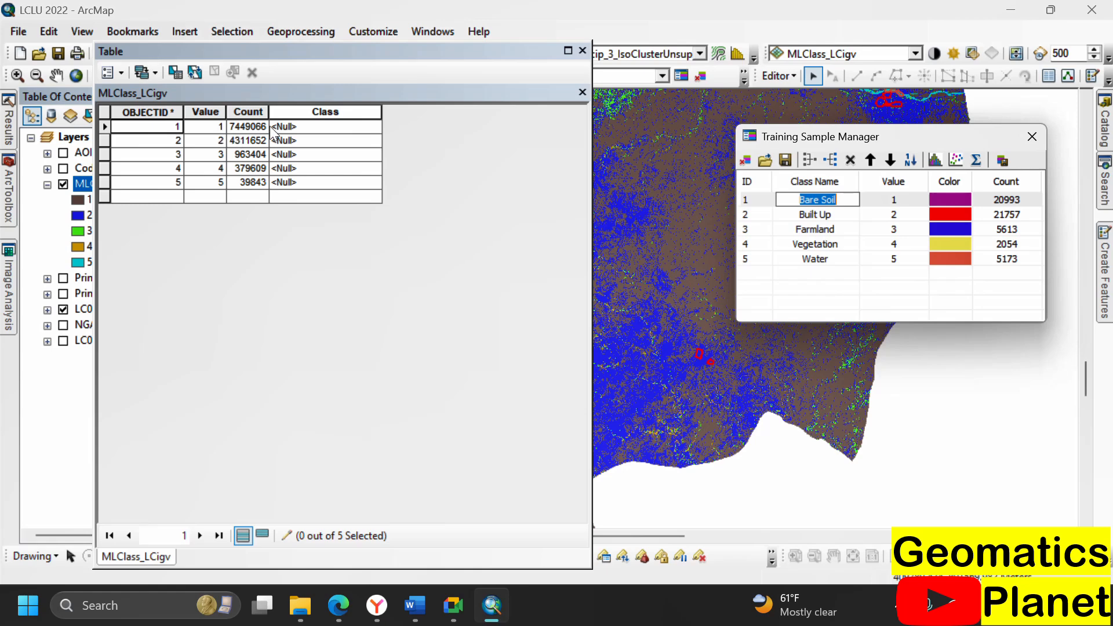
left_click(295, 132)
key("ctrl+v")
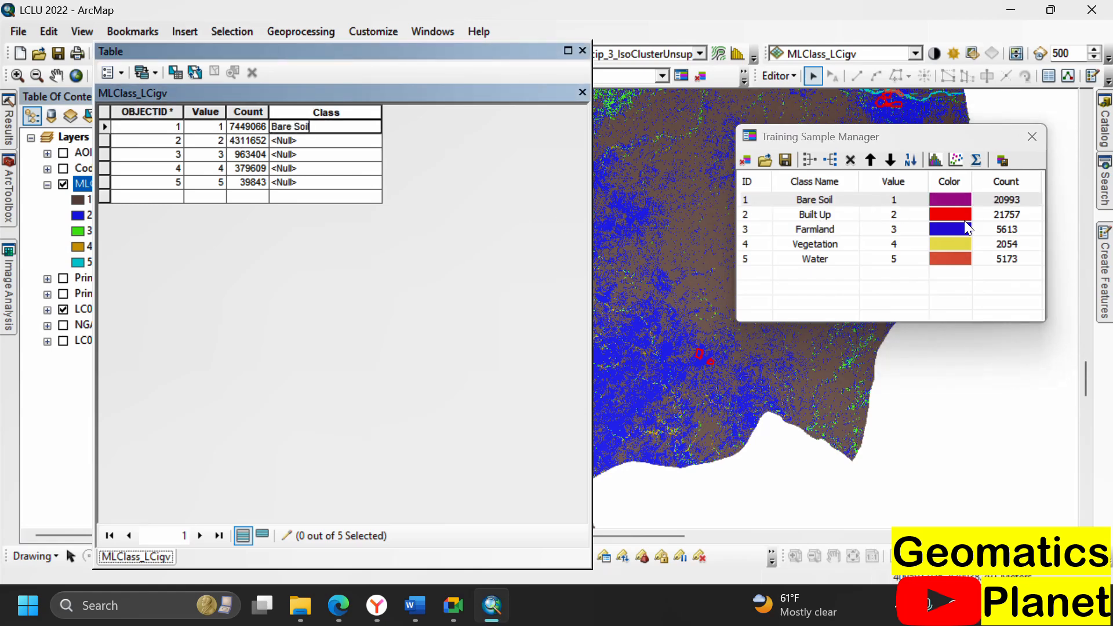
double_click(811, 216)
key("ctrl+c")
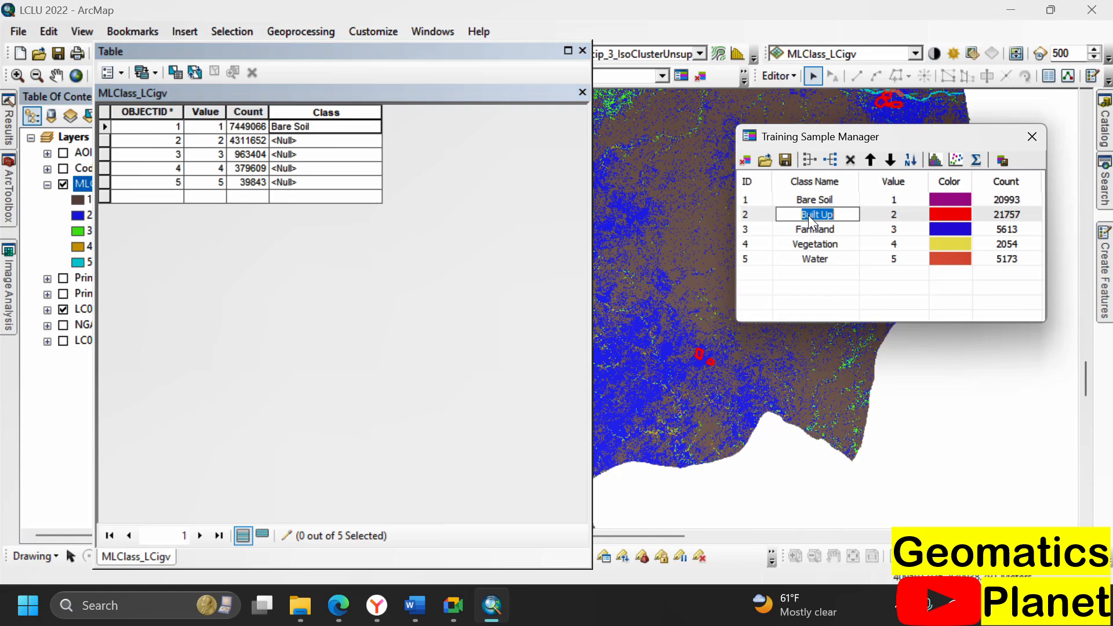
left_click(344, 145)
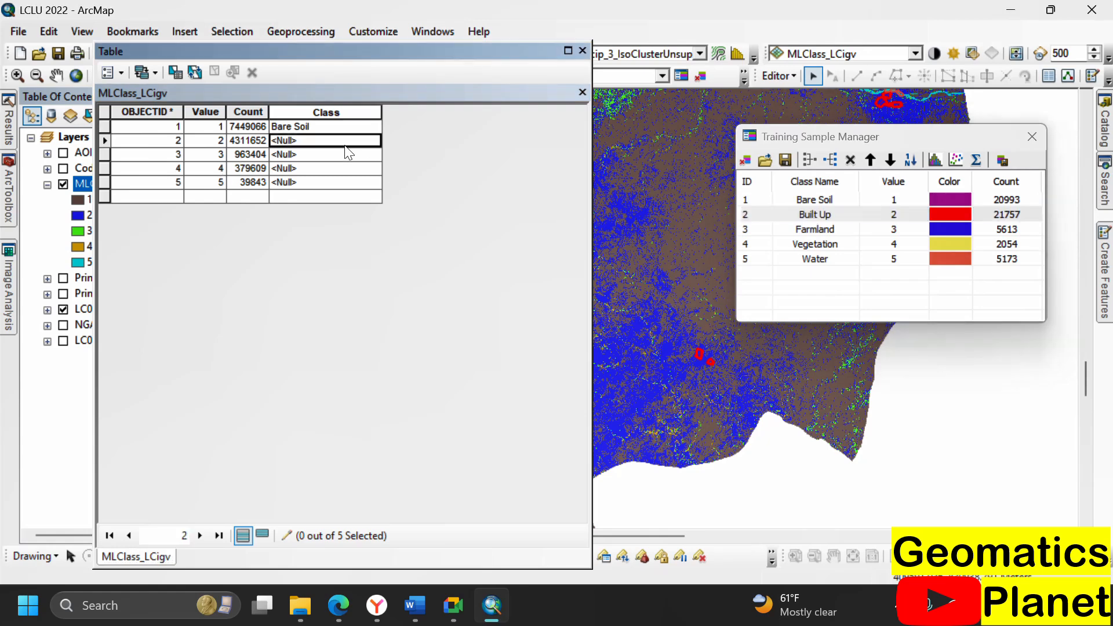
left_click(343, 145)
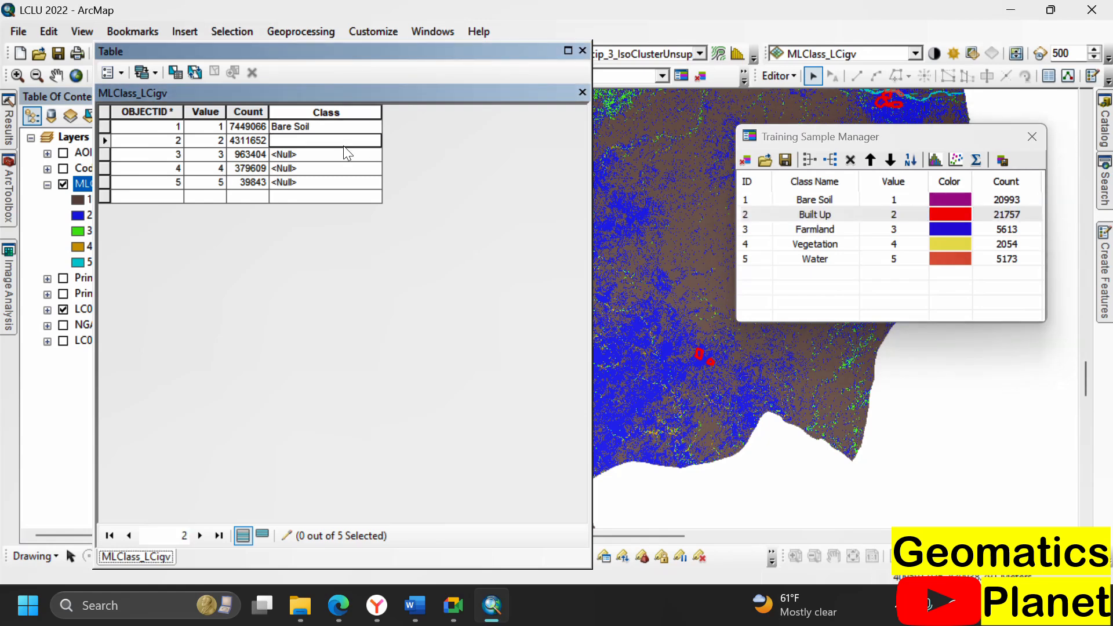
key("ctrl+v")
Copy the class name Farmland from the training samples into the Class field for value 3
double_click(816, 228)
key("ctrl+c")
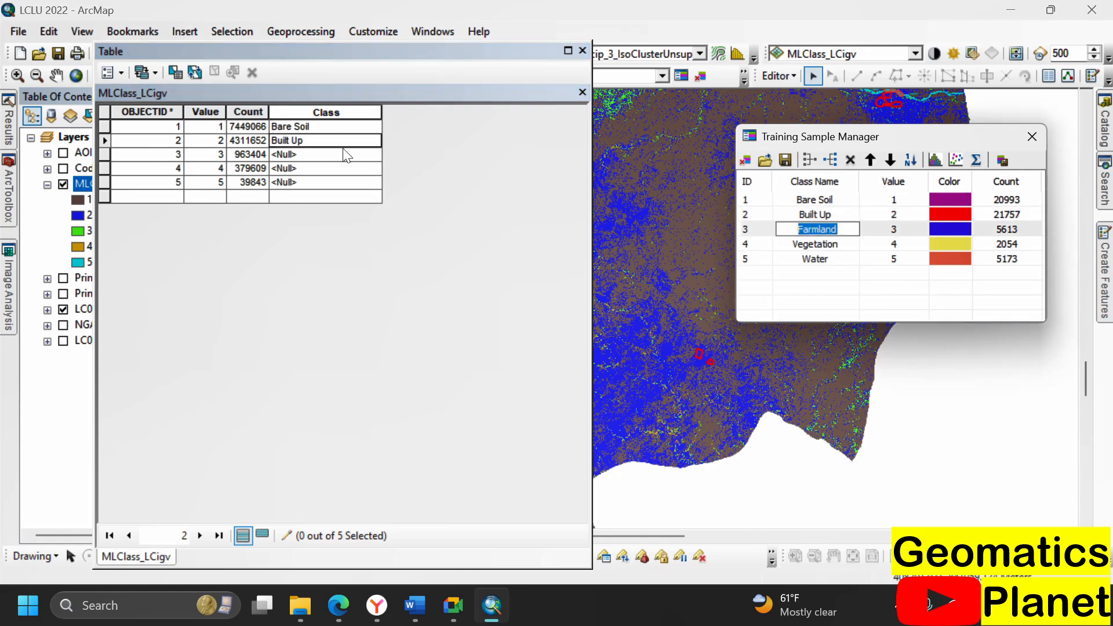
left_click(344, 155)
left_click(341, 152)
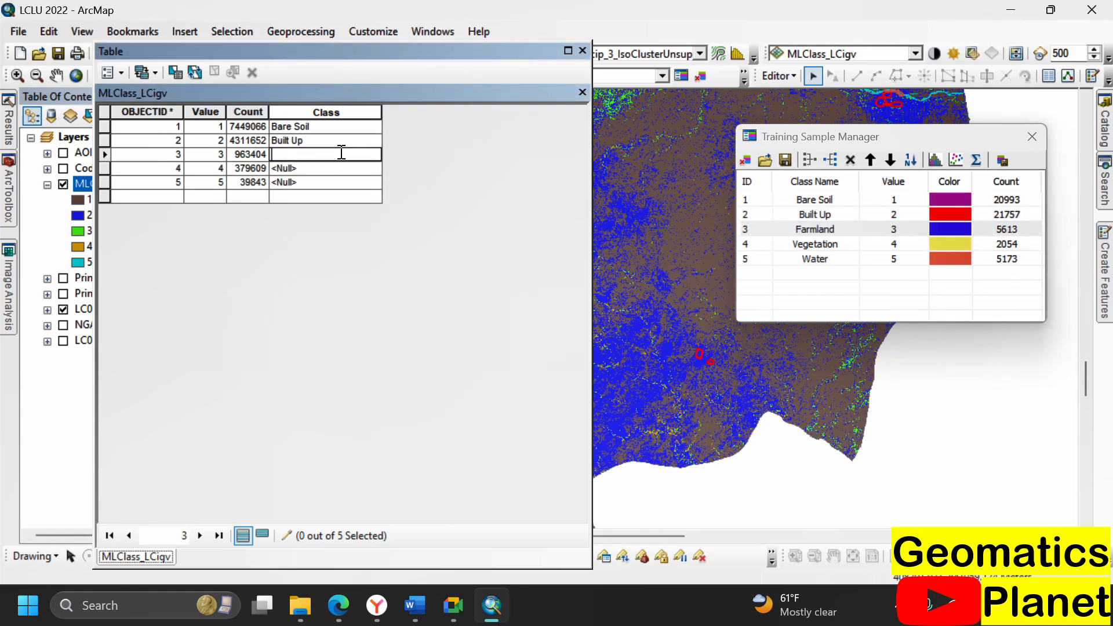
key("ctrl+v")
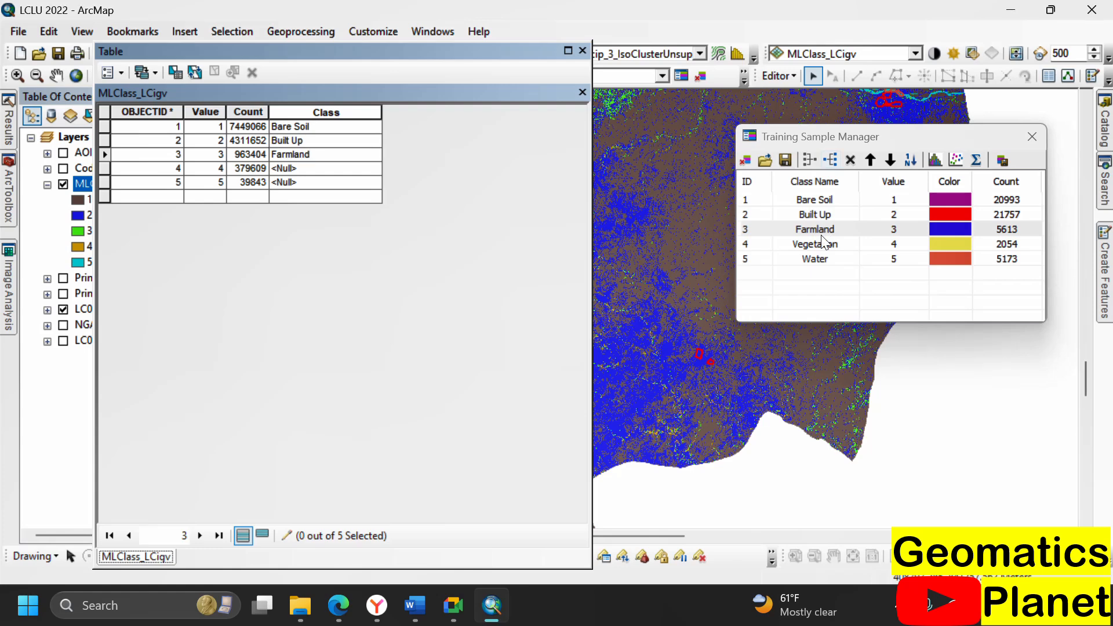
Copy the class names Vegetation and Water from the training samples into the Class field for values 4 and 5
double_click(817, 243)
double_click(817, 244)
key("ctrl+c")
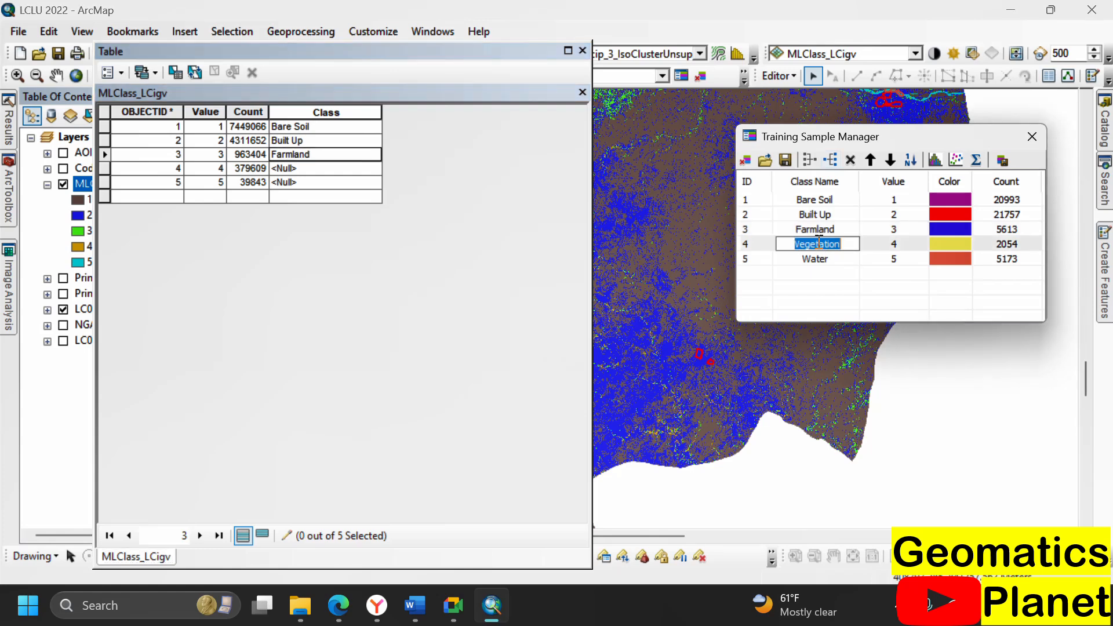
left_click(281, 167)
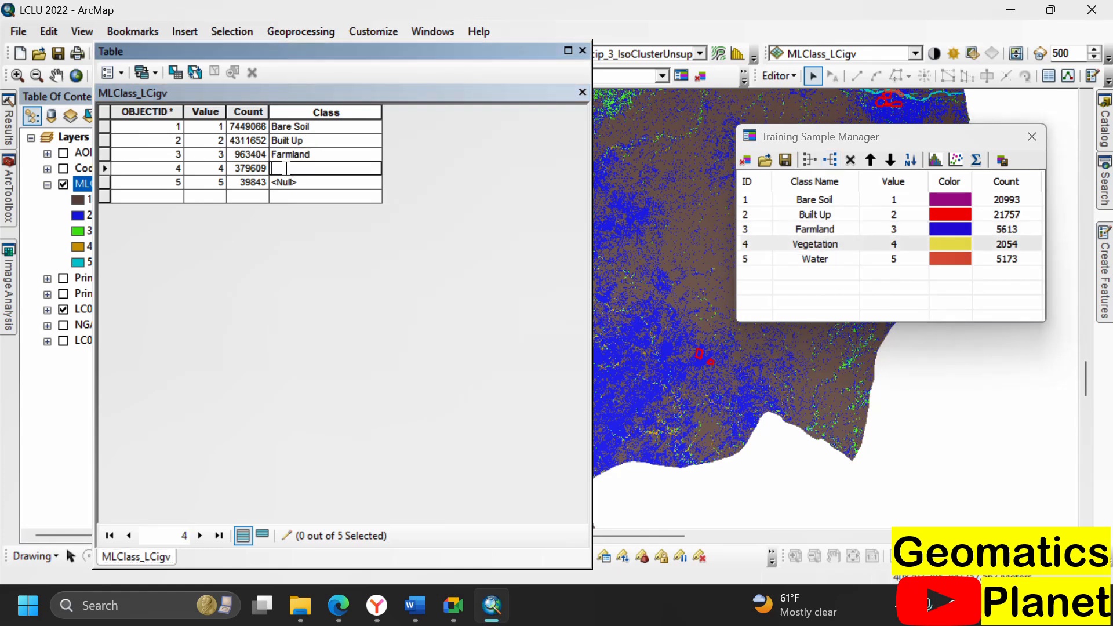
key("ctrl+v")
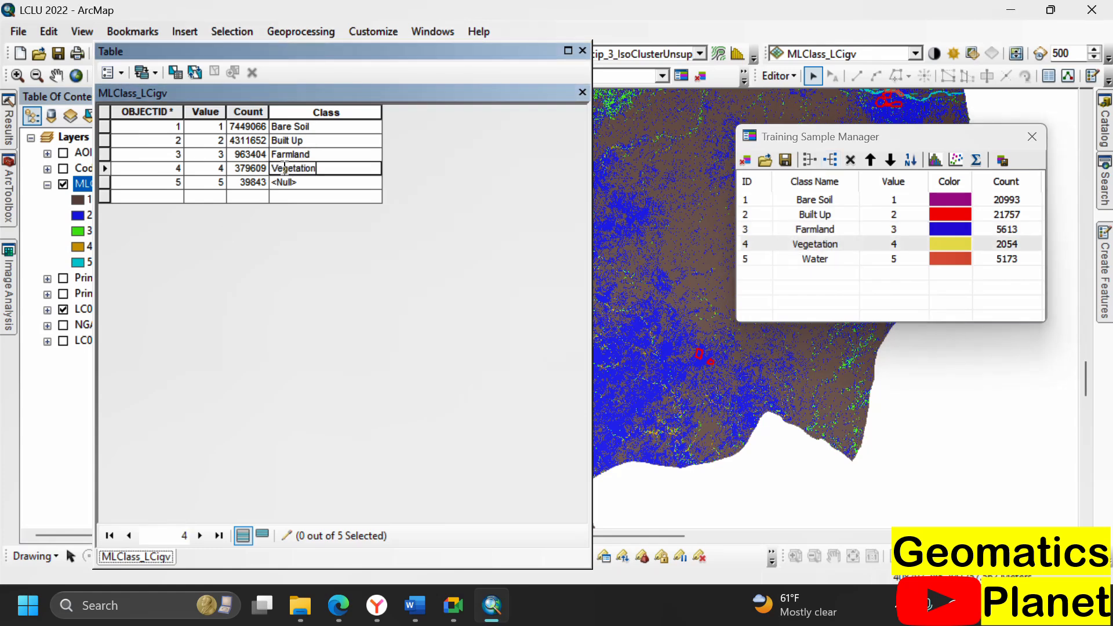
double_click(808, 259)
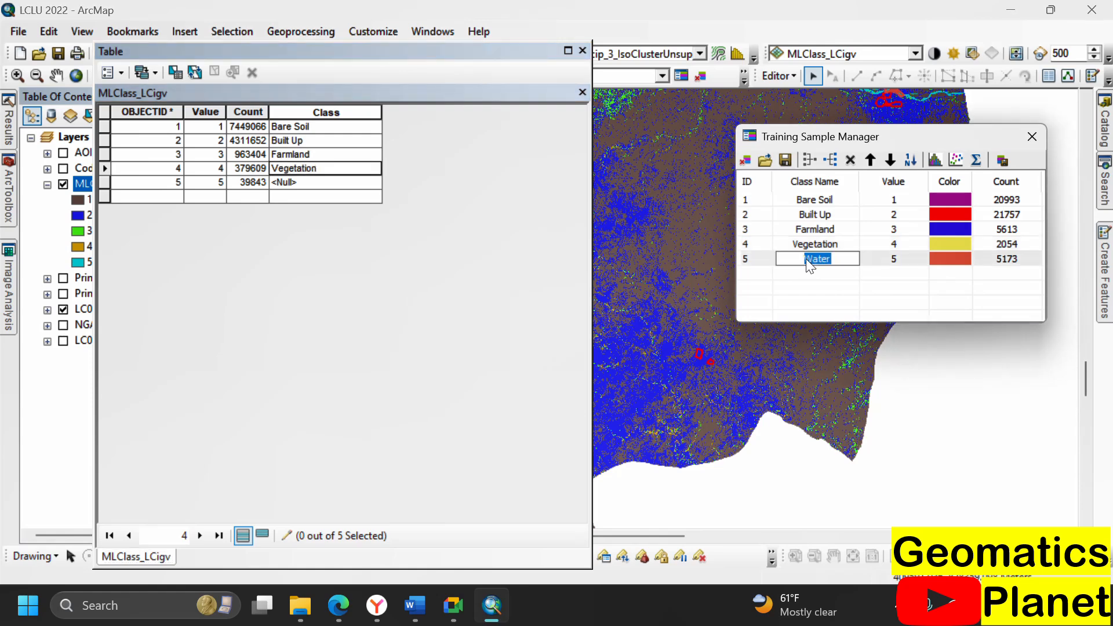
left_click(318, 185)
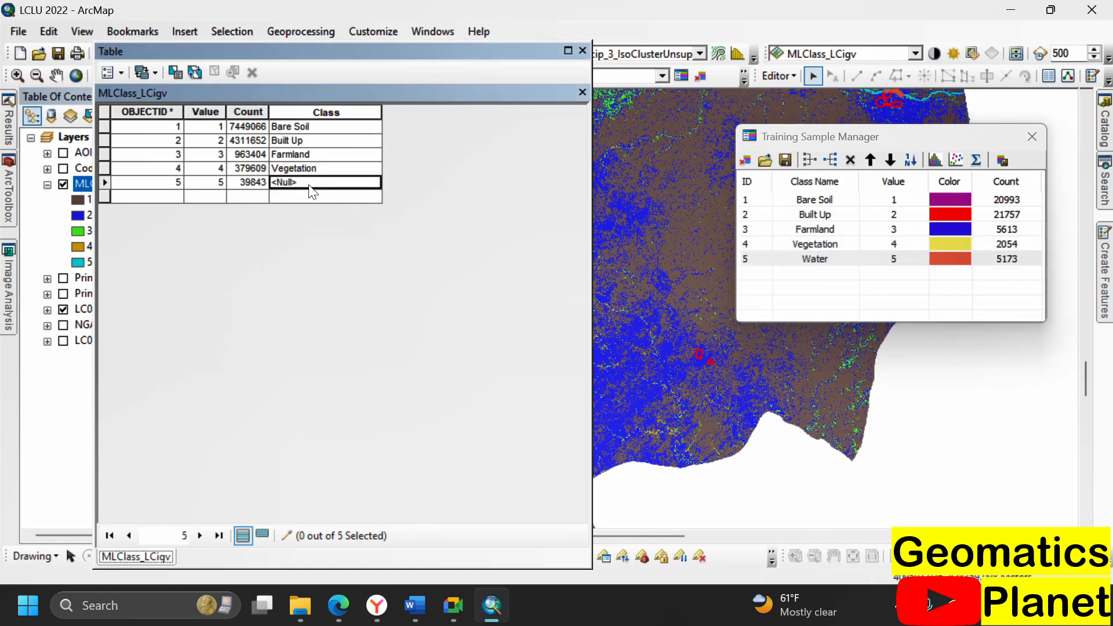
left_click(309, 184)
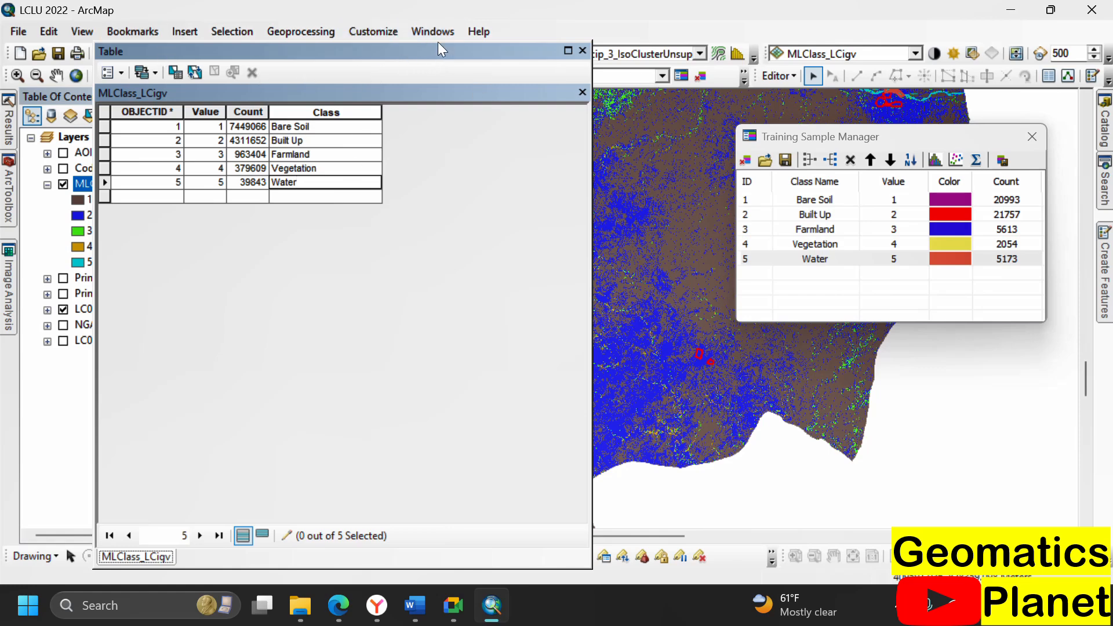
Stop the edit session and save the edits made to the MLClass_LCigv attribute table
left_click(780, 80)
left_click(780, 80)
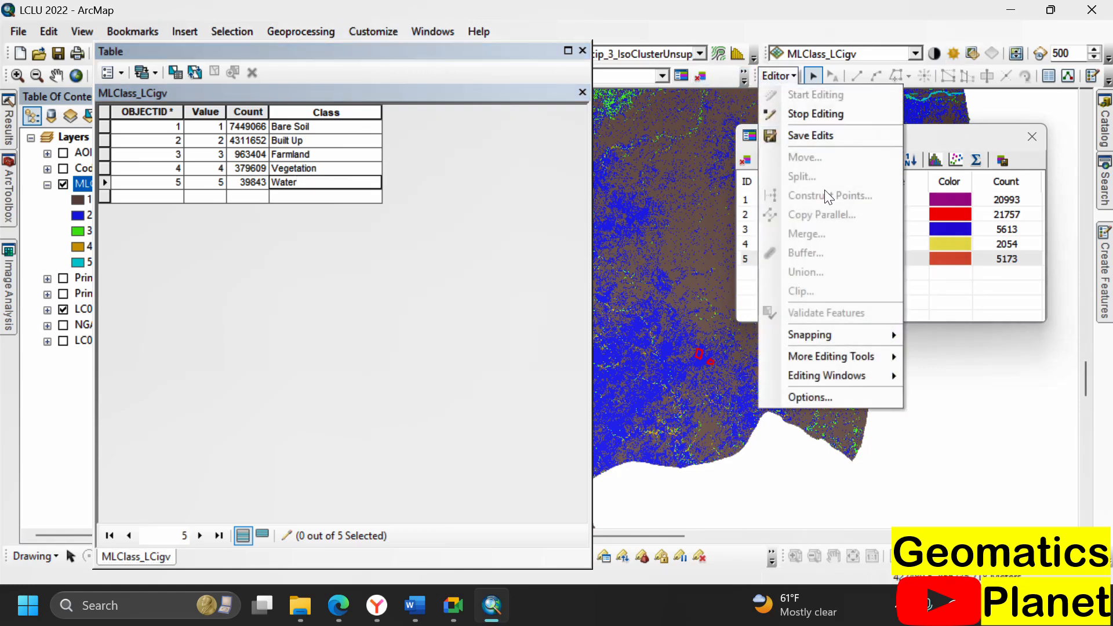
left_click(798, 113)
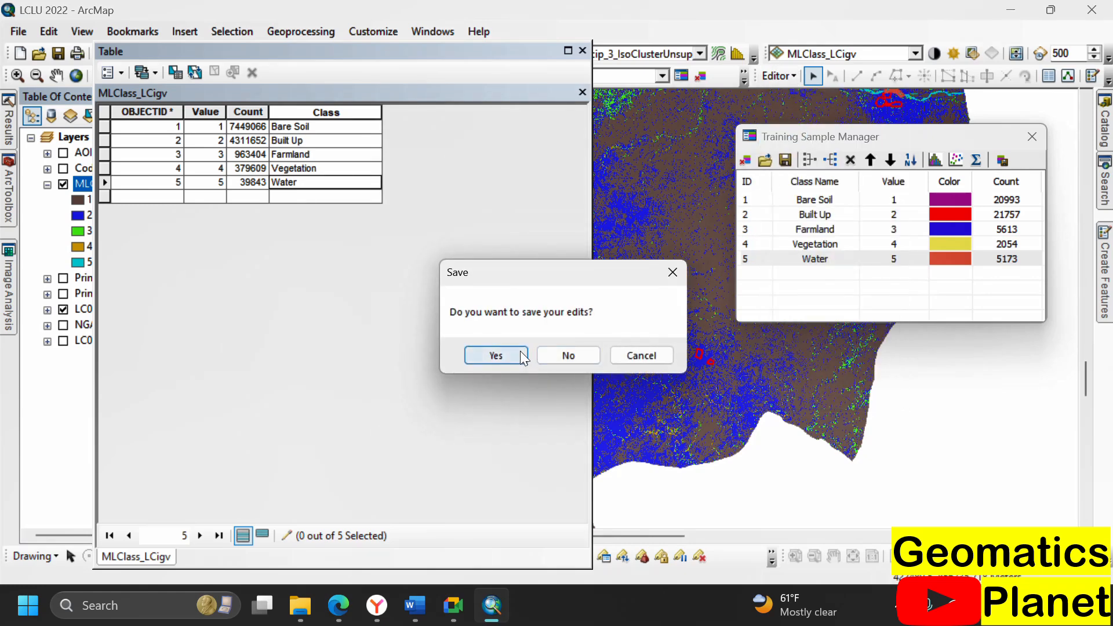
left_click(507, 354)
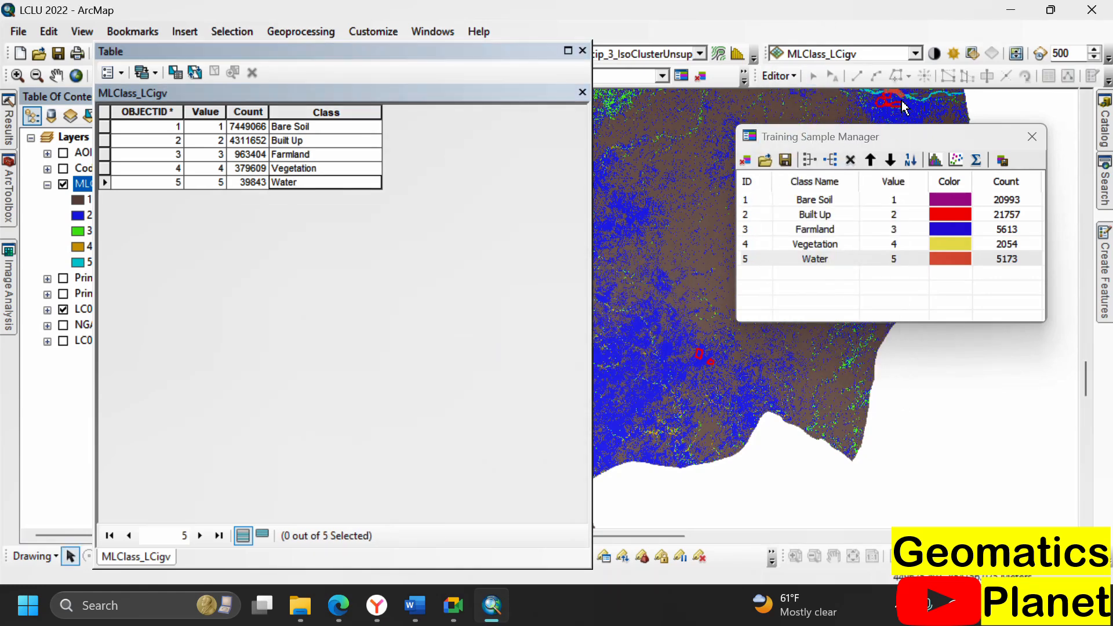
Clear the loaded training samples, then close the Training Sample Manager and the attribute table
left_click(744, 160)
left_click(1031, 137)
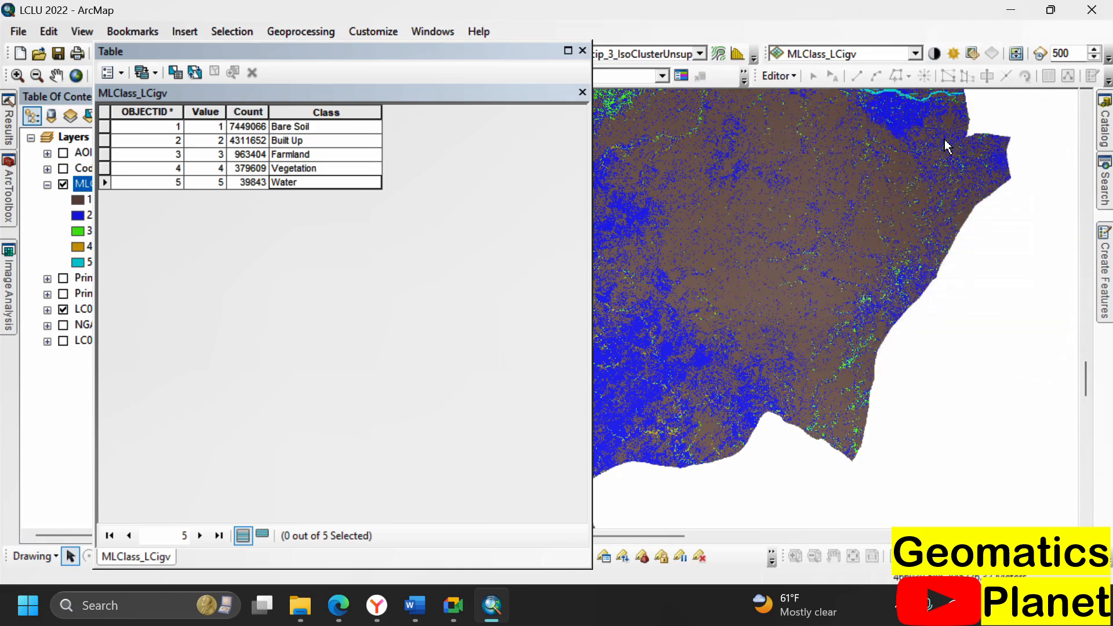
left_click(578, 51)
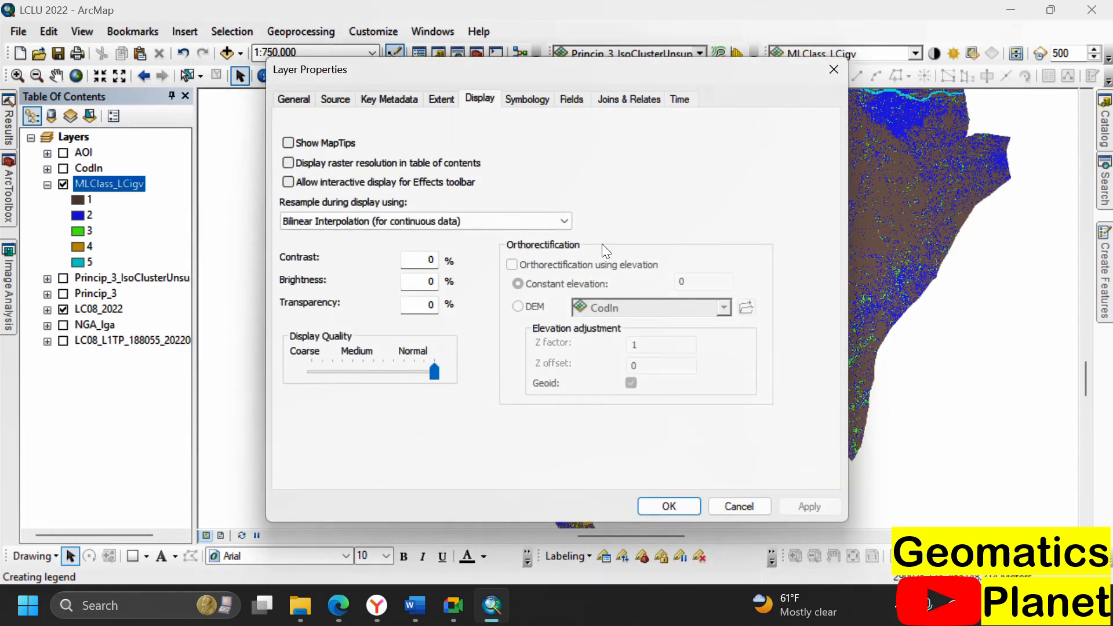
Symbolize MLClass_LCigv by unique values of the Class field and add all its values
left_click(539, 99)
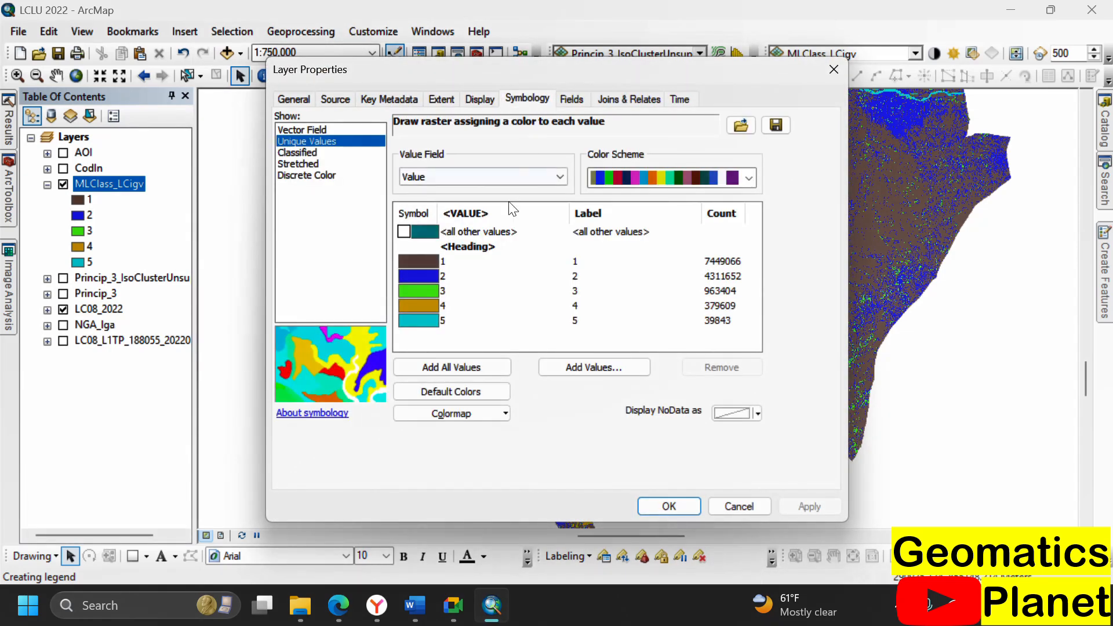
left_click(475, 176)
left_click(482, 196)
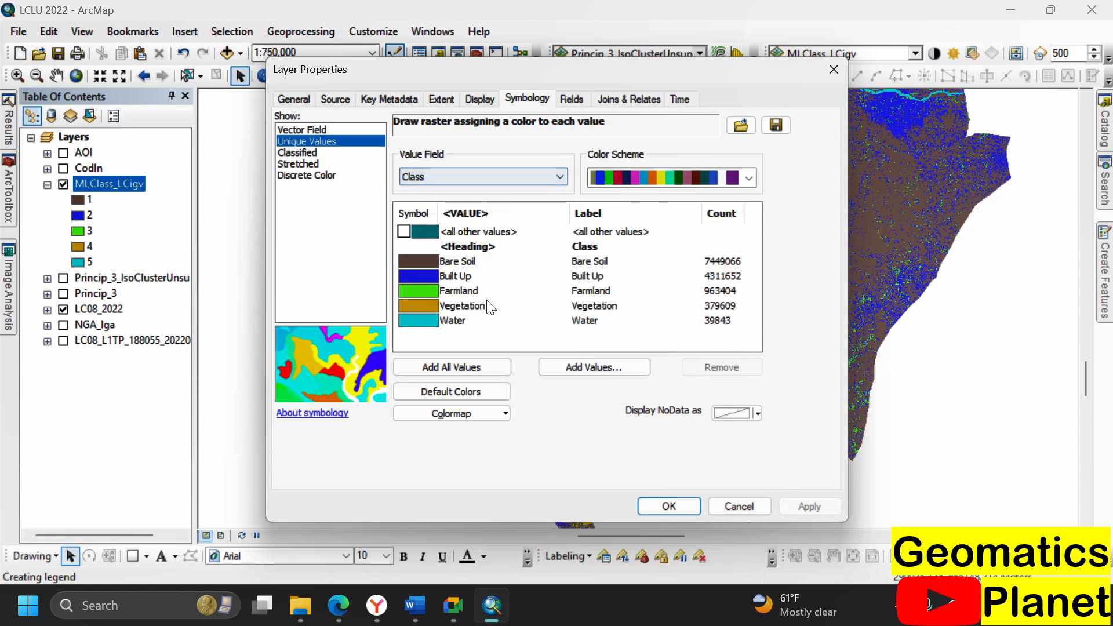
left_click(481, 366)
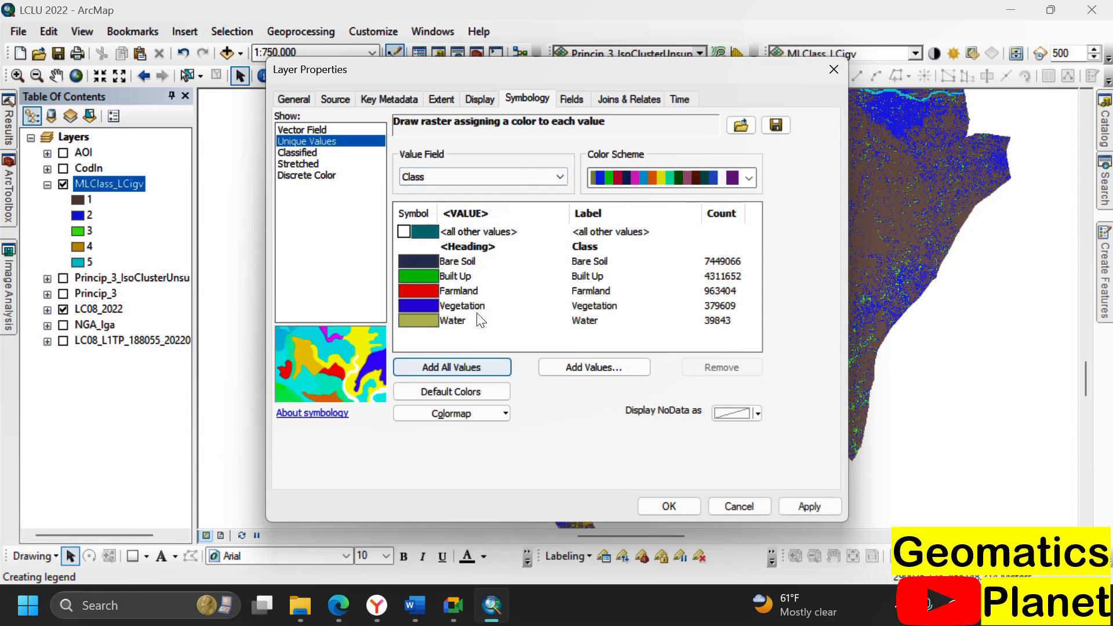
Apply the full-spectrum color scheme running from gray through green and blue to red to the classes
left_click(698, 176)
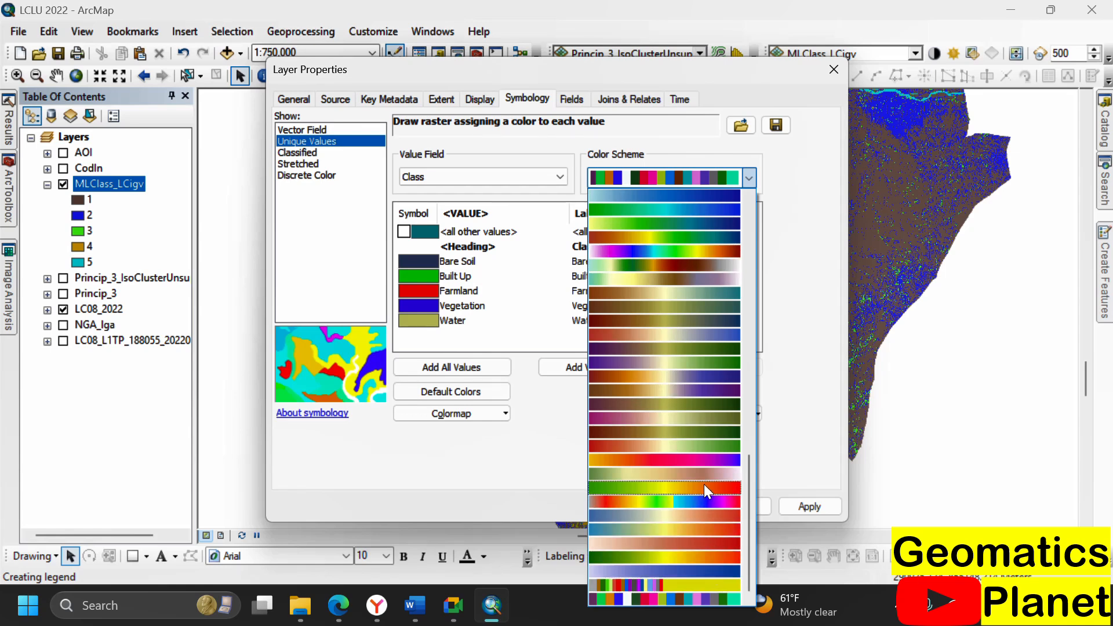
left_click(702, 502)
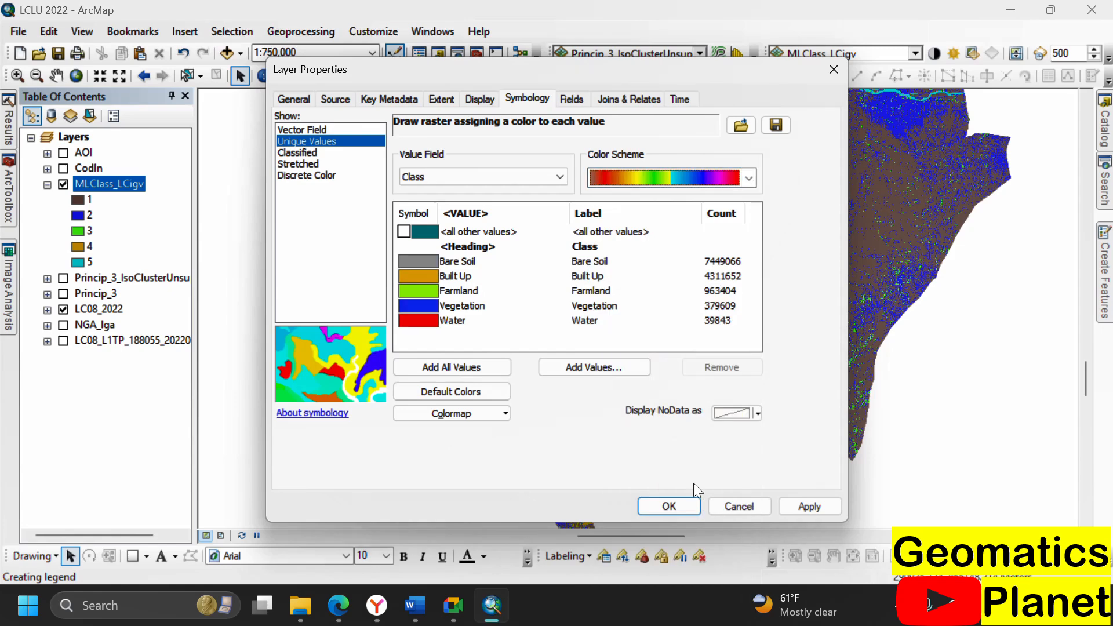
left_click(807, 506)
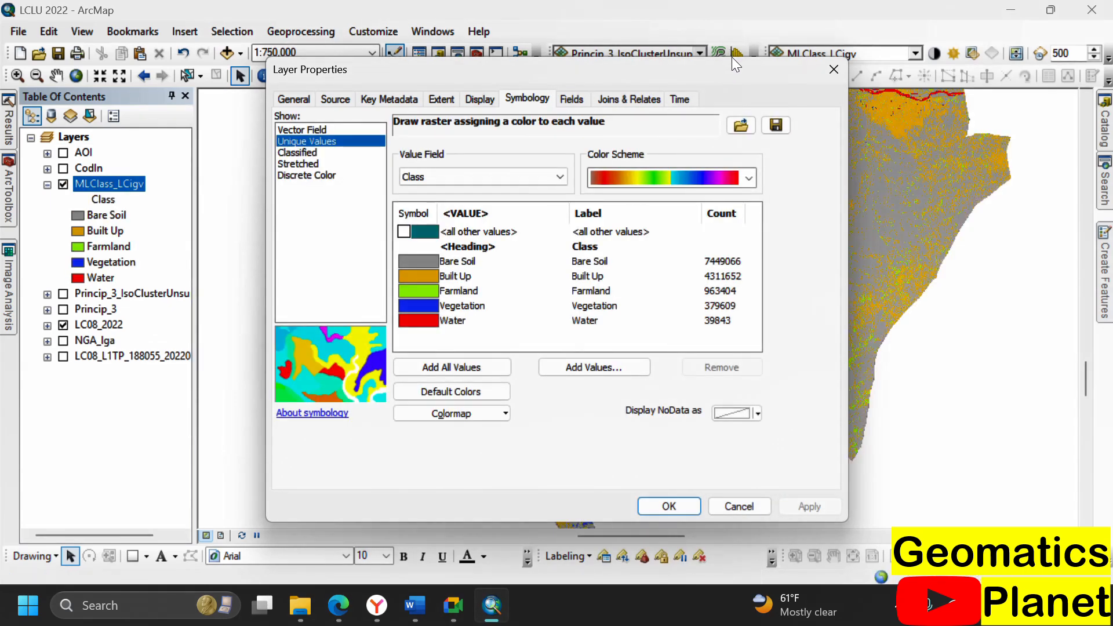
Change the classes' color scheme to the red-yellow-cyan-blue ramp and confirm the layer properties
left_click_drag(731, 85, 712, 188)
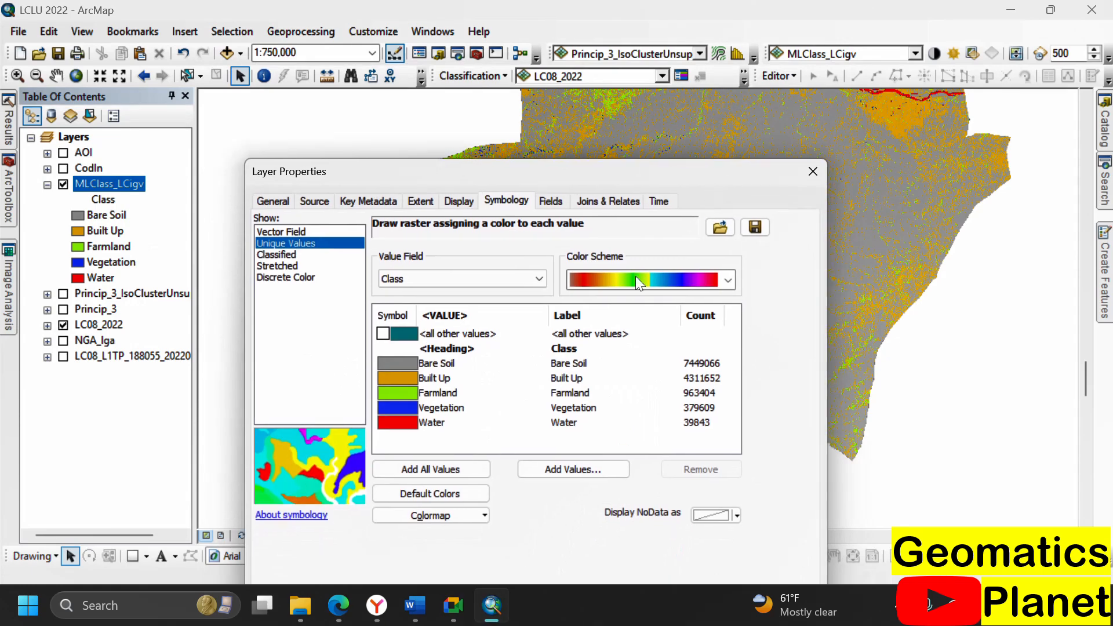
left_click(635, 276)
left_click(643, 313)
left_click(655, 273)
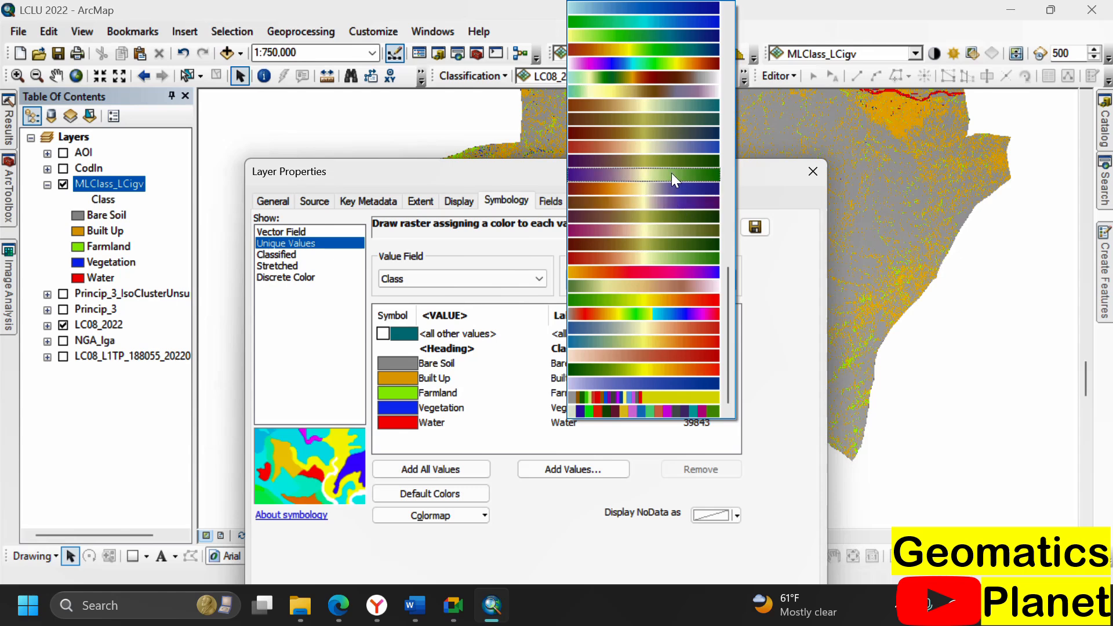
scroll(683, 155, "up", 3)
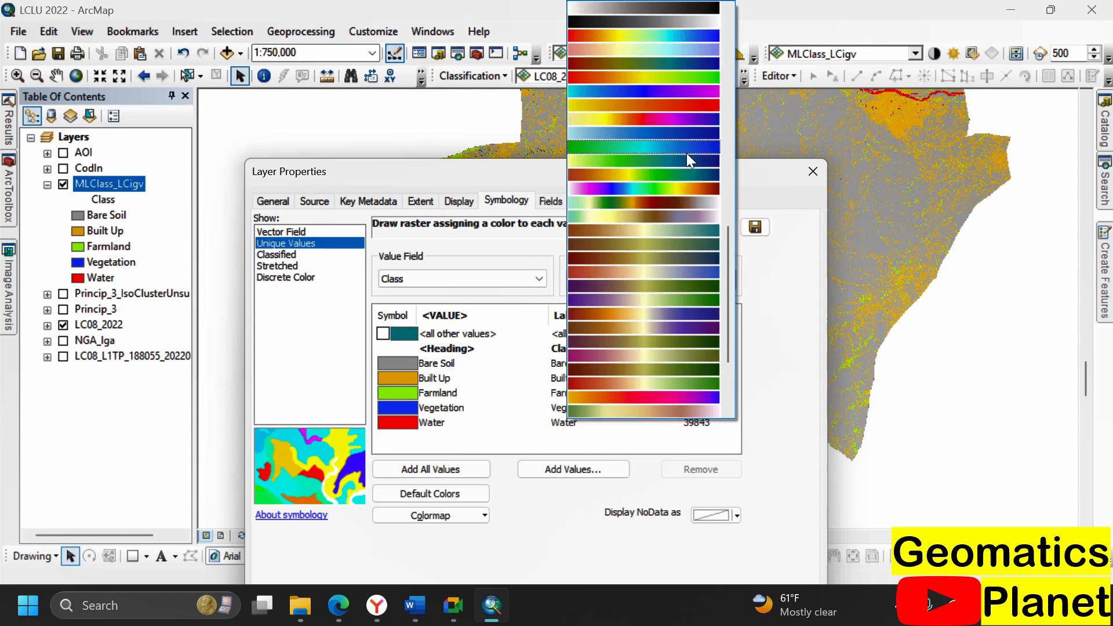
scroll(694, 139, "up", 3)
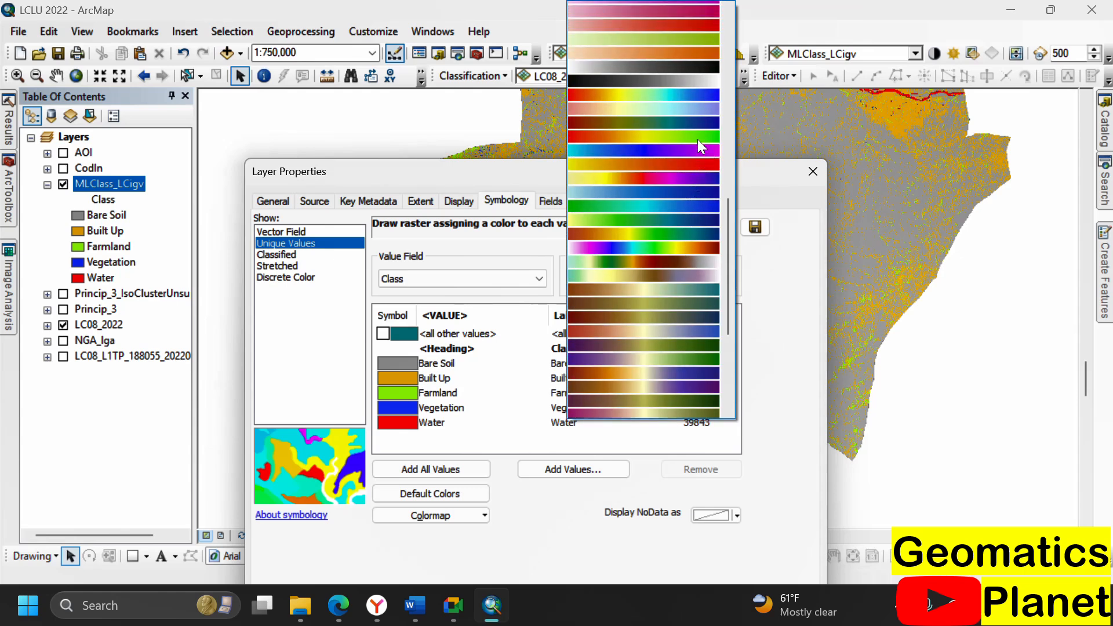
scroll(698, 145, "up", 3)
left_click(698, 165)
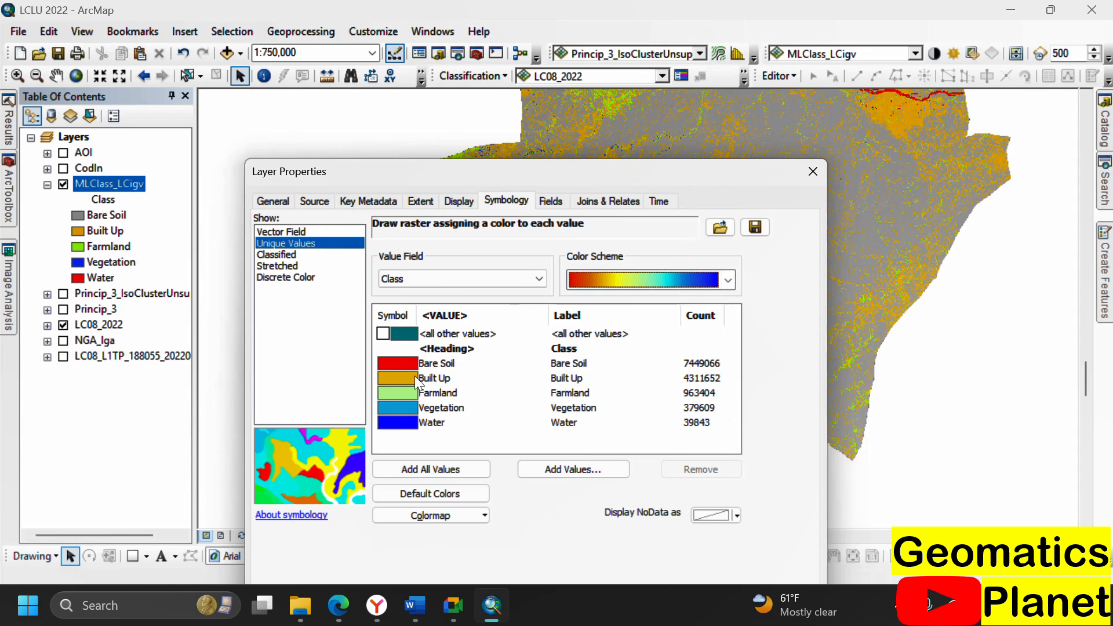
left_click_drag(602, 169, 618, 66)
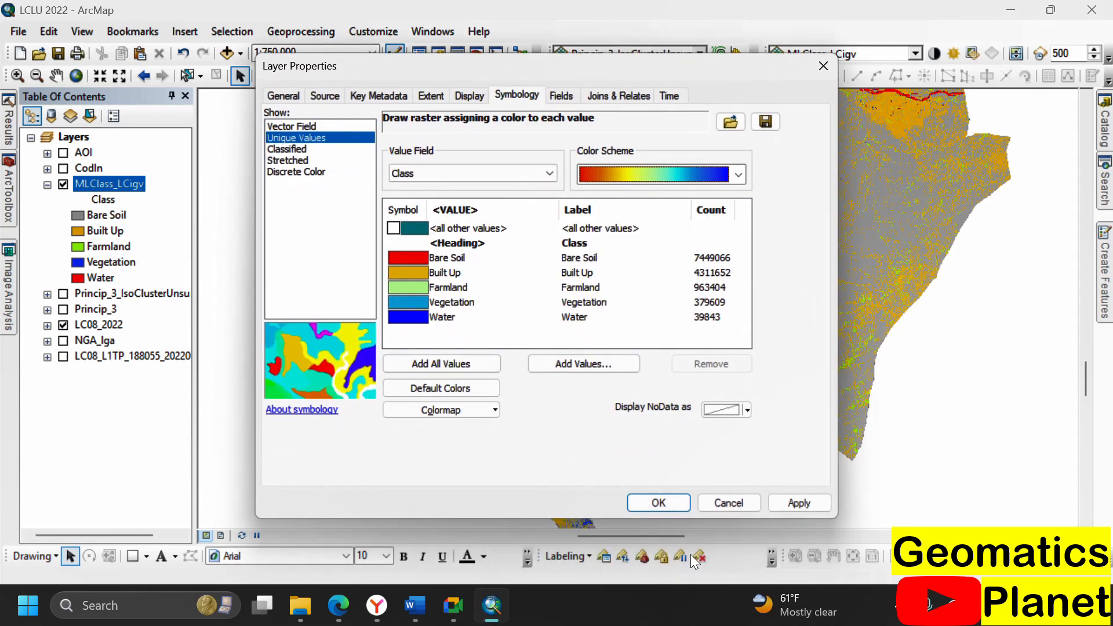
left_click(632, 499)
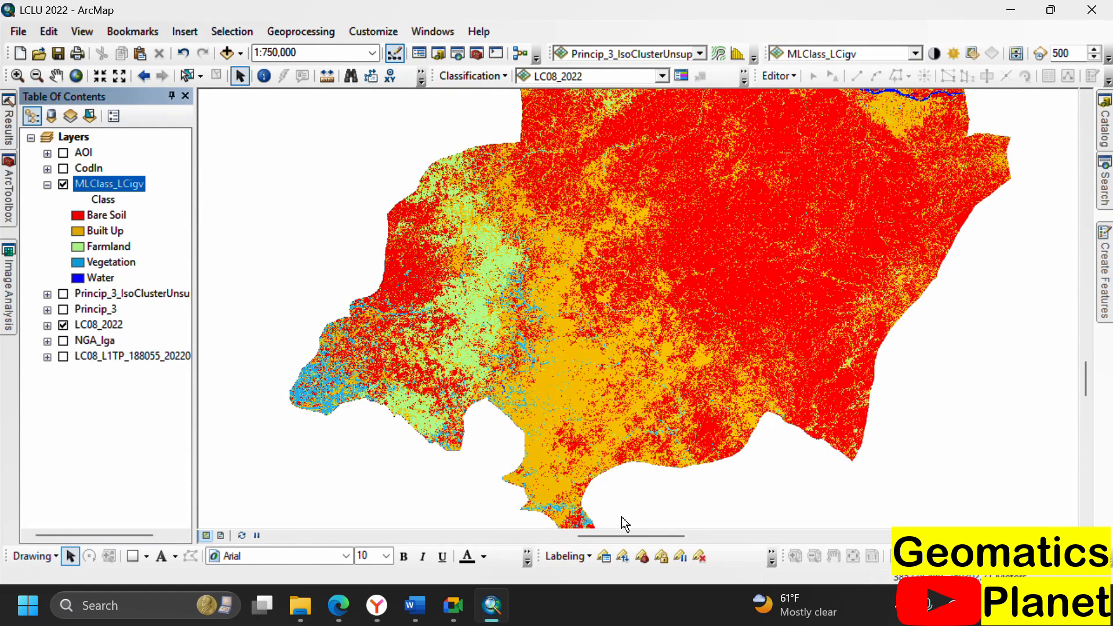
Recolor the Bare Soil class of MLClass_LCigv orange
scroll(255, 51, "up", 6)
double_click(79, 217)
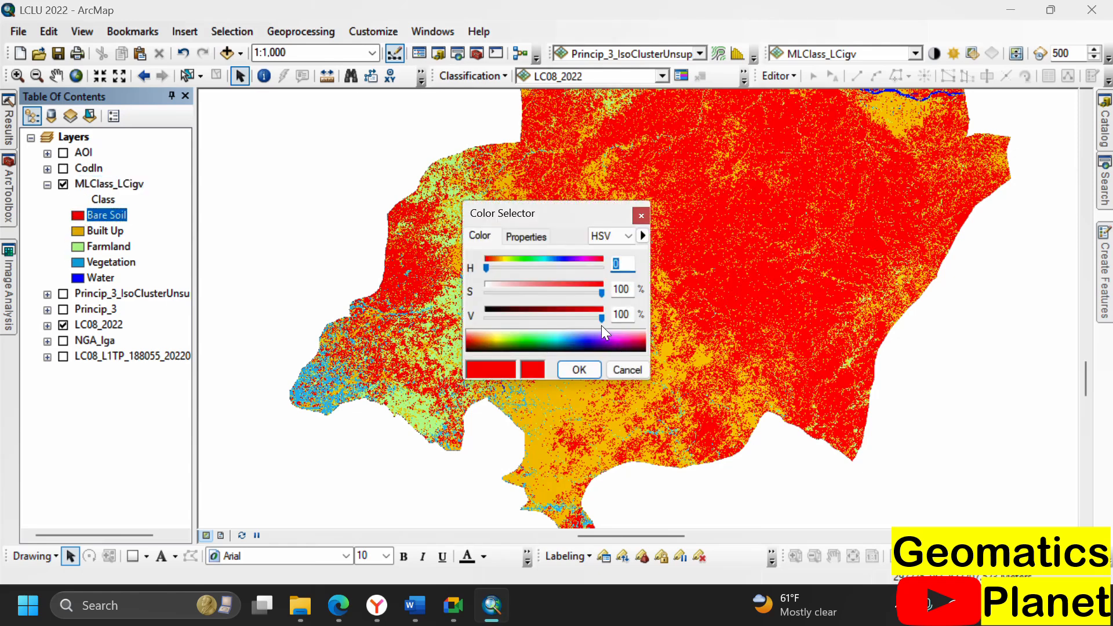
left_click(641, 216)
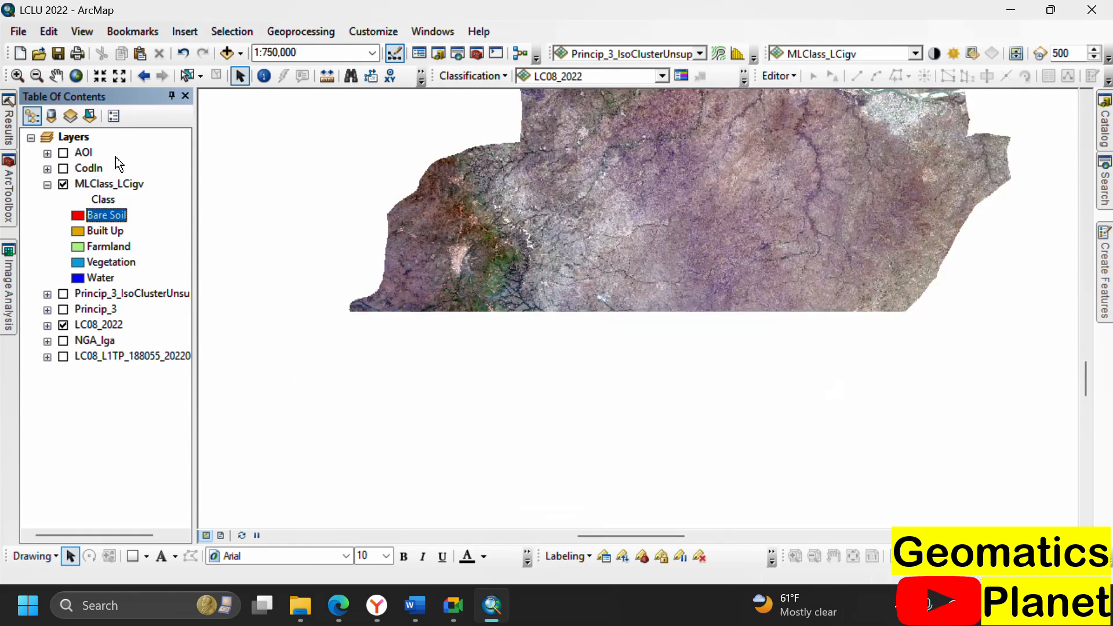
right_click(78, 216)
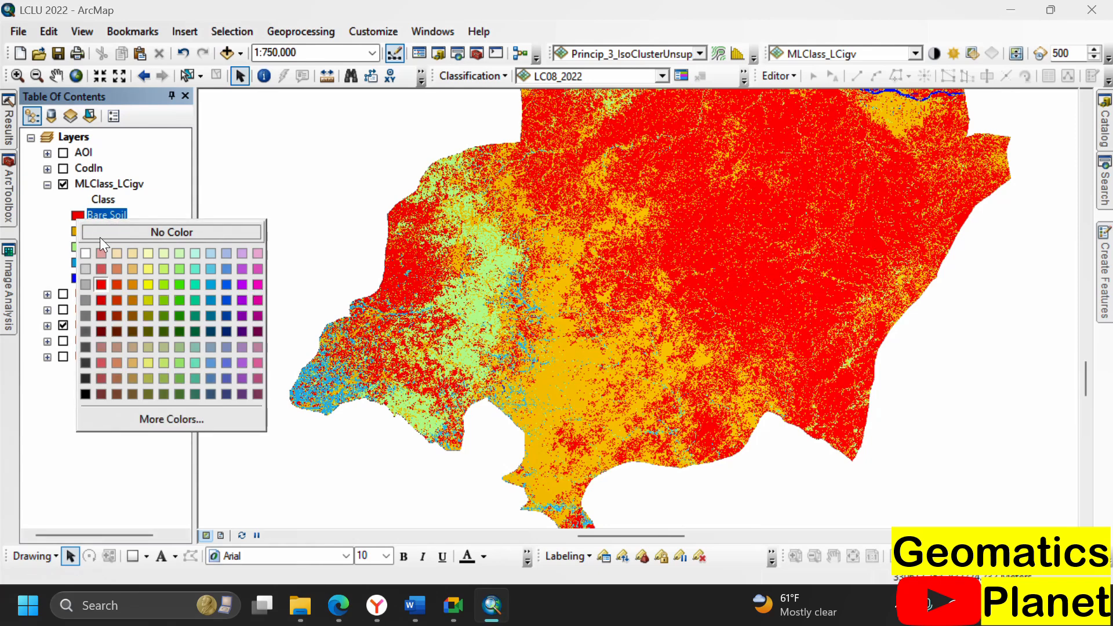
left_click(134, 281)
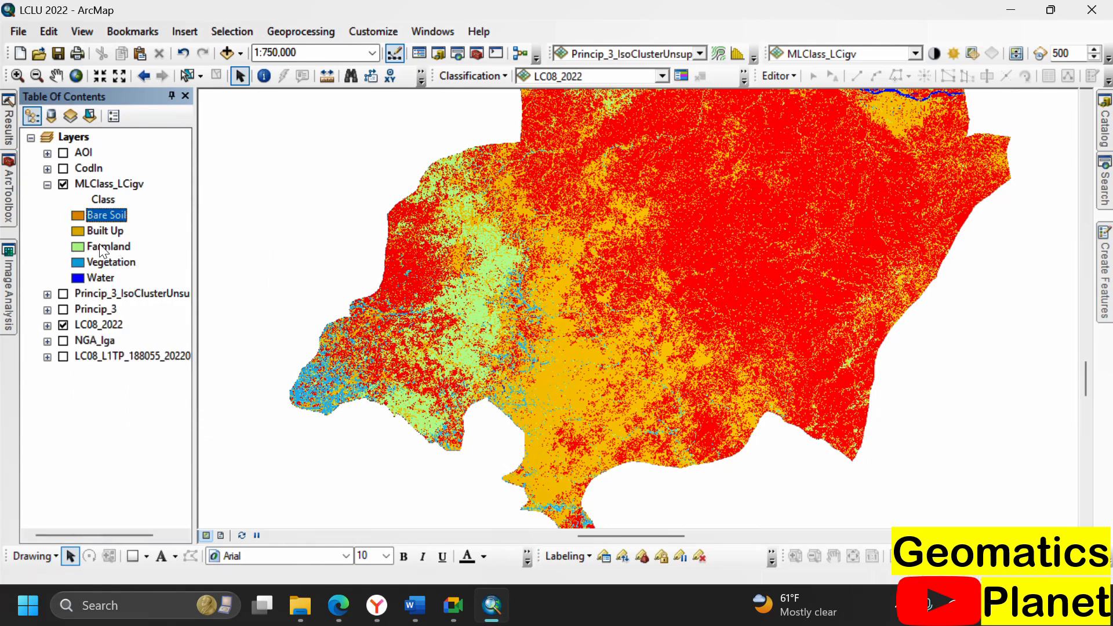
Recolor the Built Up class bright red and the Farmland class bright green
right_click(80, 231)
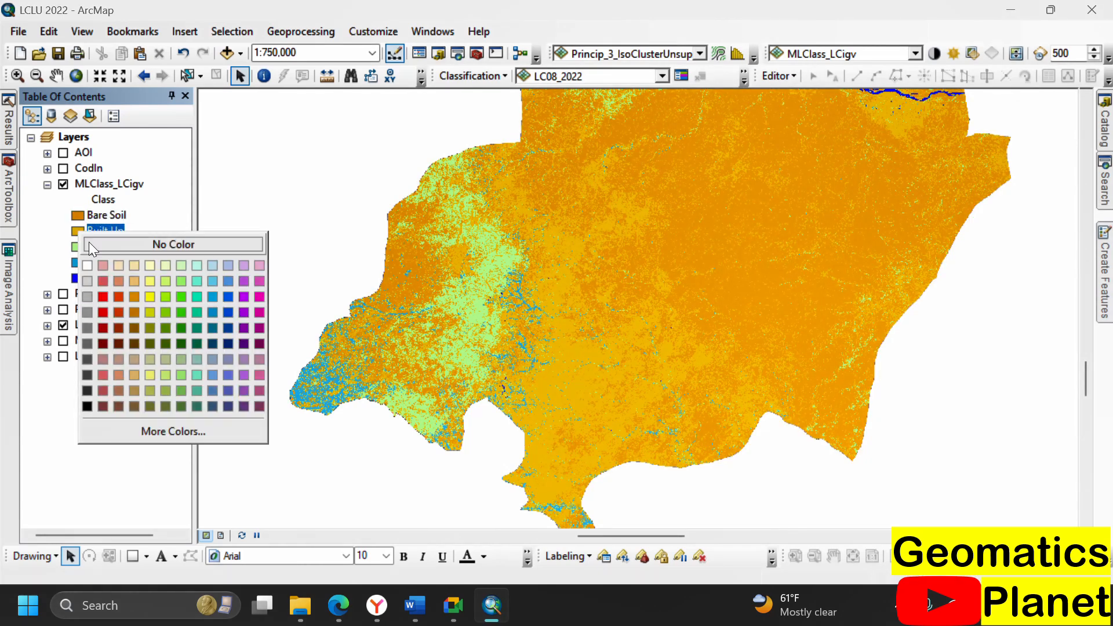
left_click(104, 290)
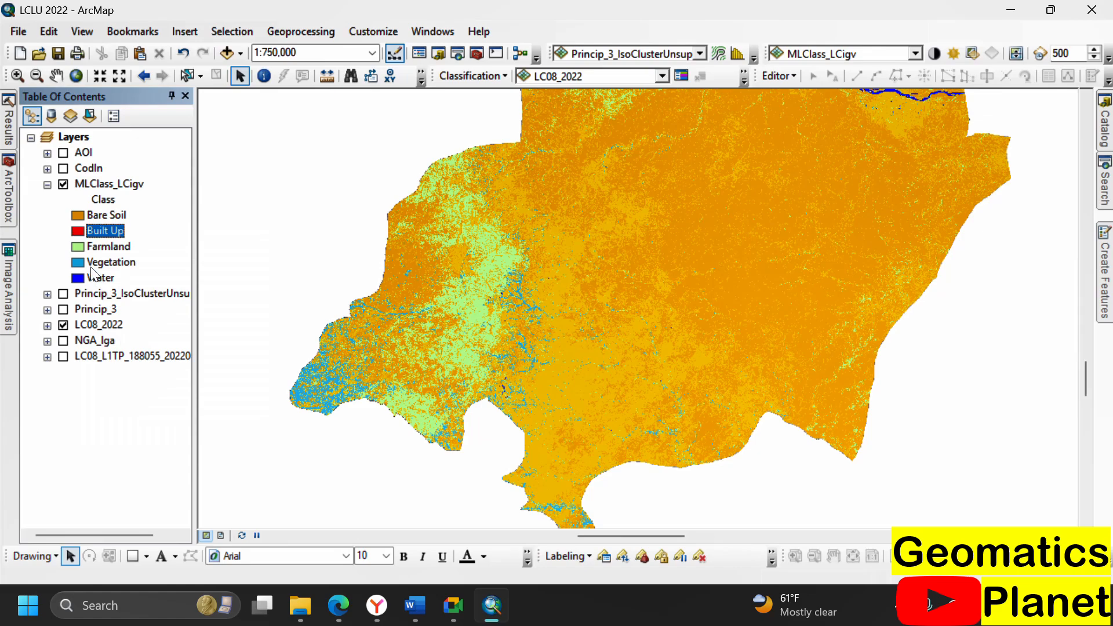
right_click(78, 247)
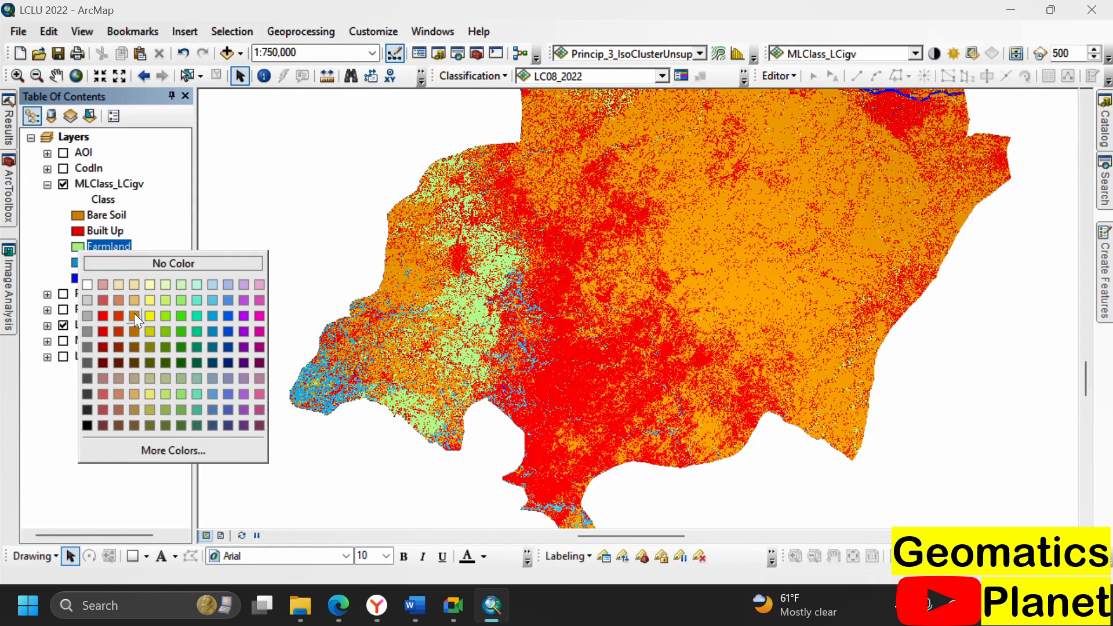
left_click(177, 316)
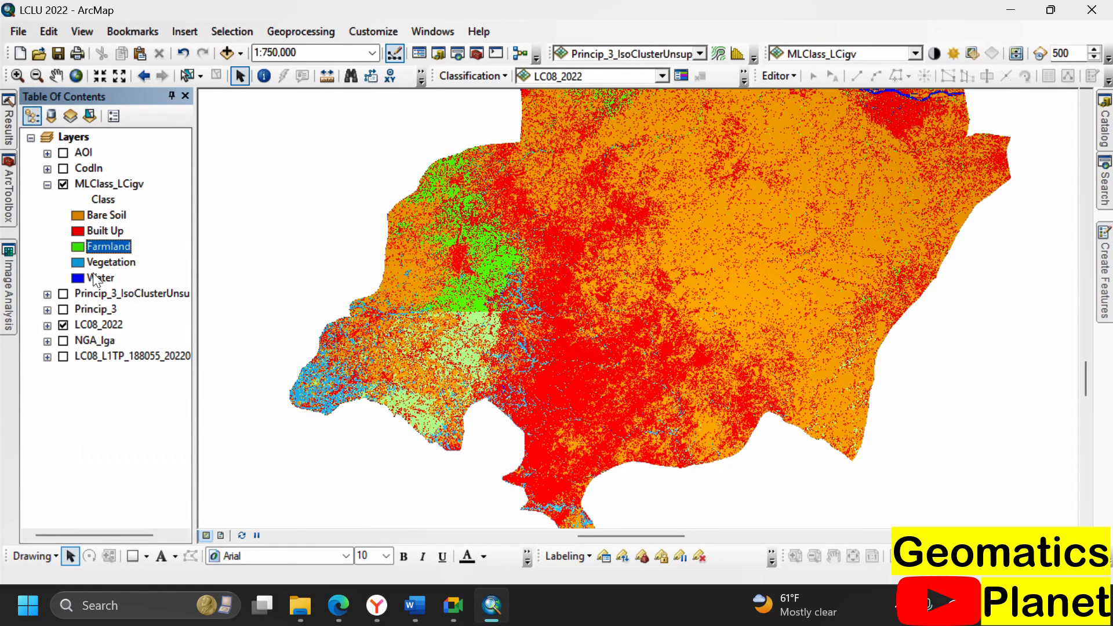
Recolor the Vegetation class dark green and the Water class medium blue
right_click(76, 262)
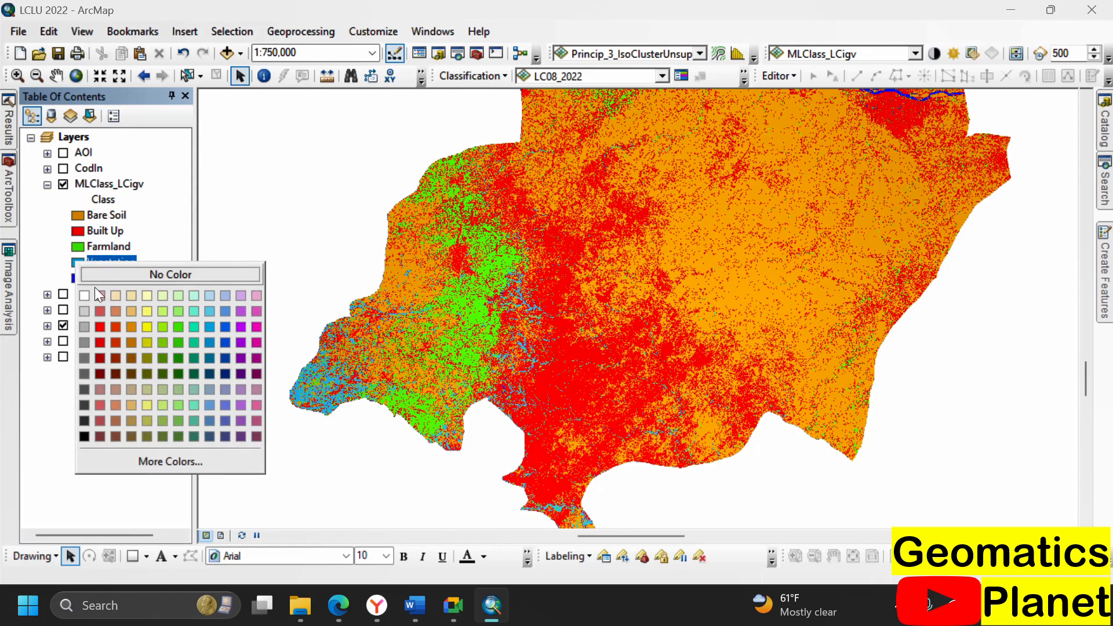
left_click(197, 374)
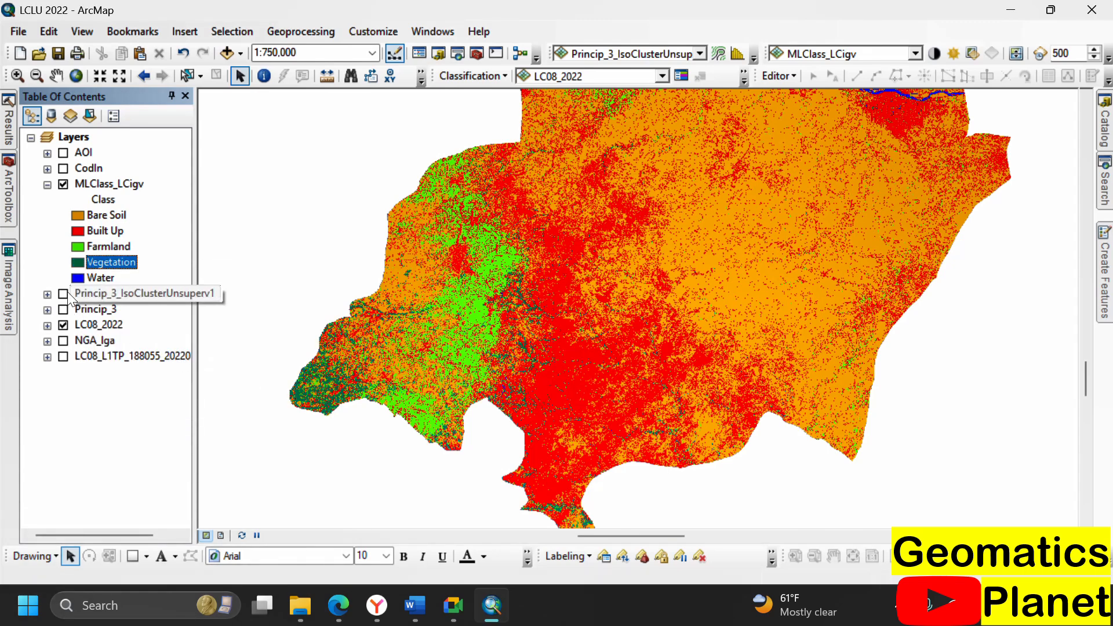
right_click(79, 279)
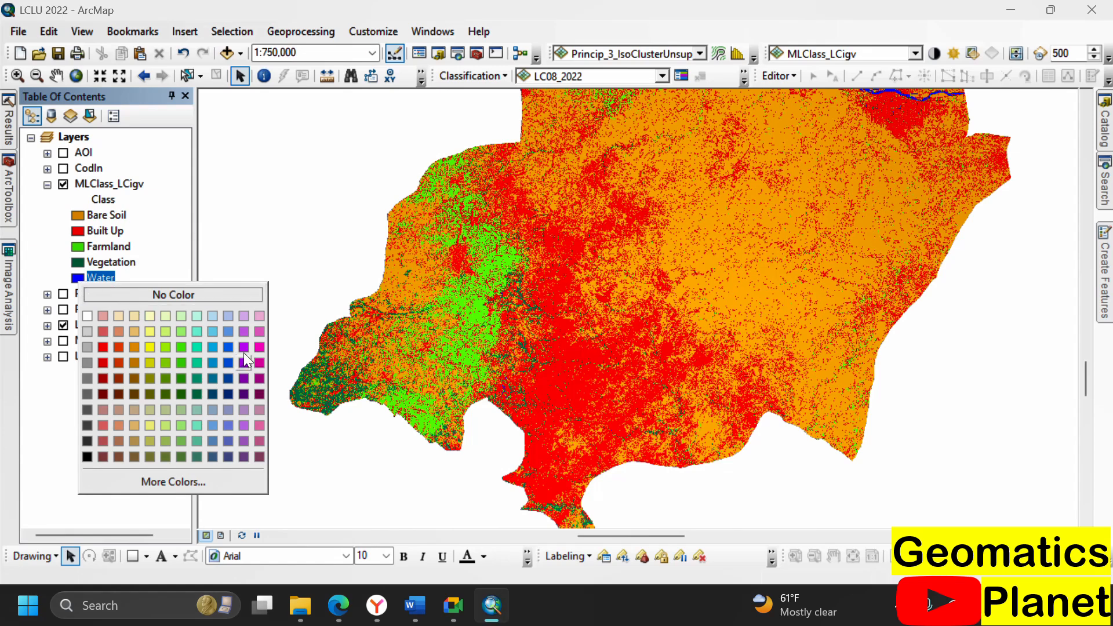
left_click(209, 347)
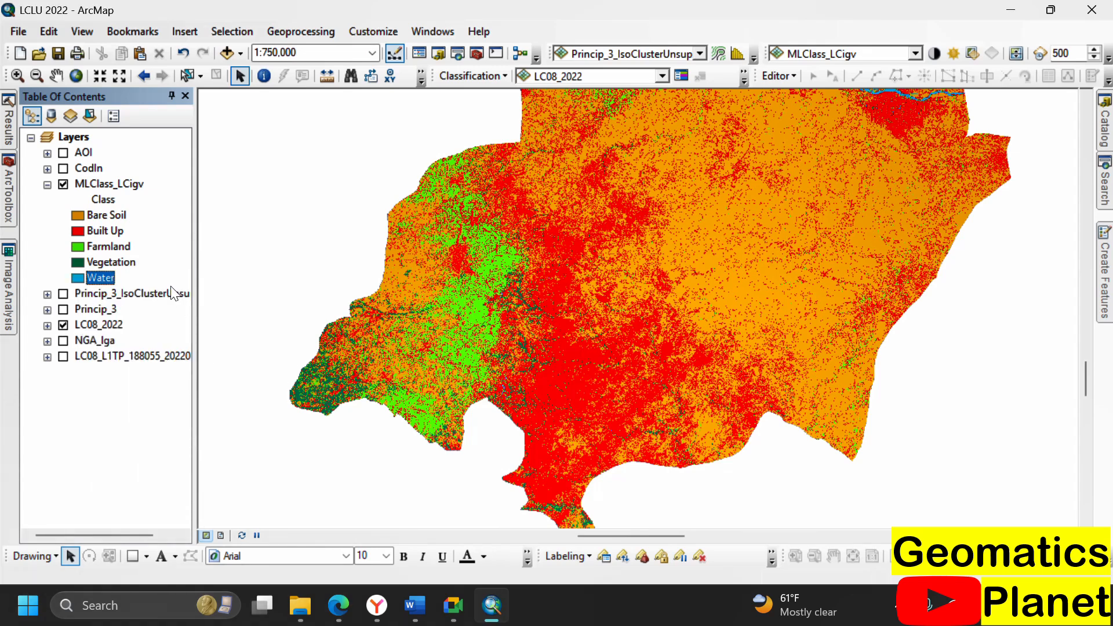
Zoom to the MLClass_LCigv layer, switch to layout view and fit the whole page
right_click(107, 181)
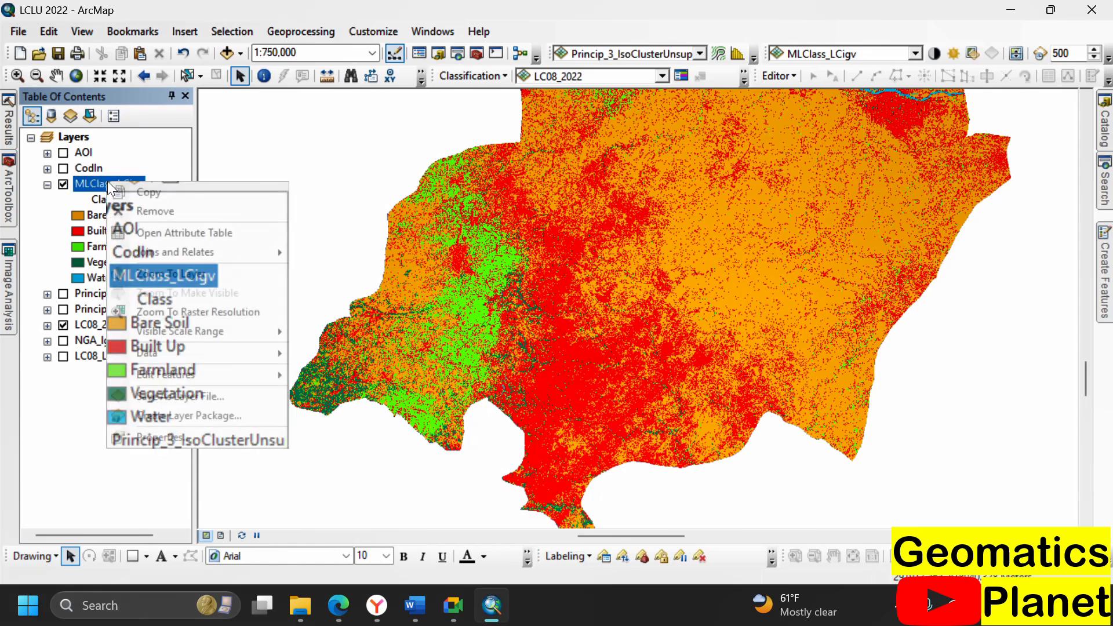
left_click(151, 274)
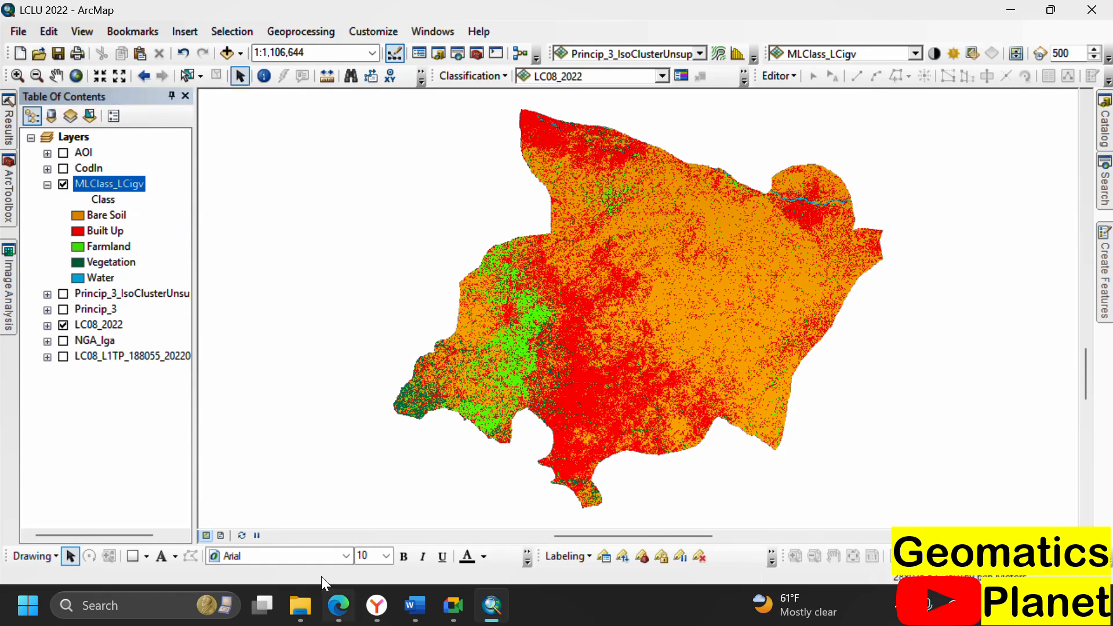
left_click(224, 537)
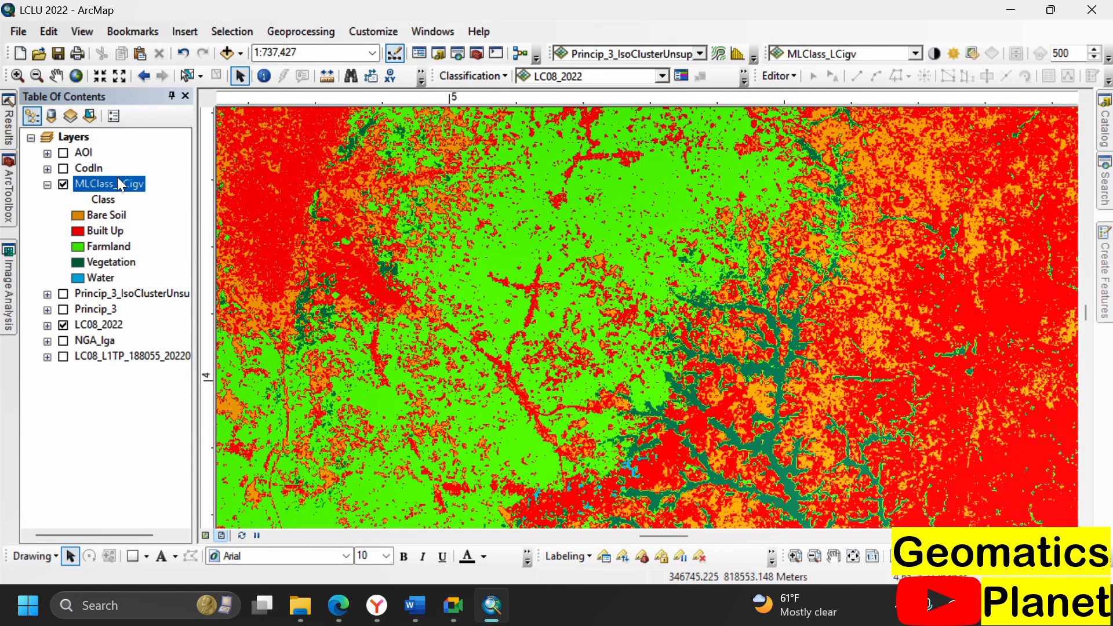
right_click(119, 182)
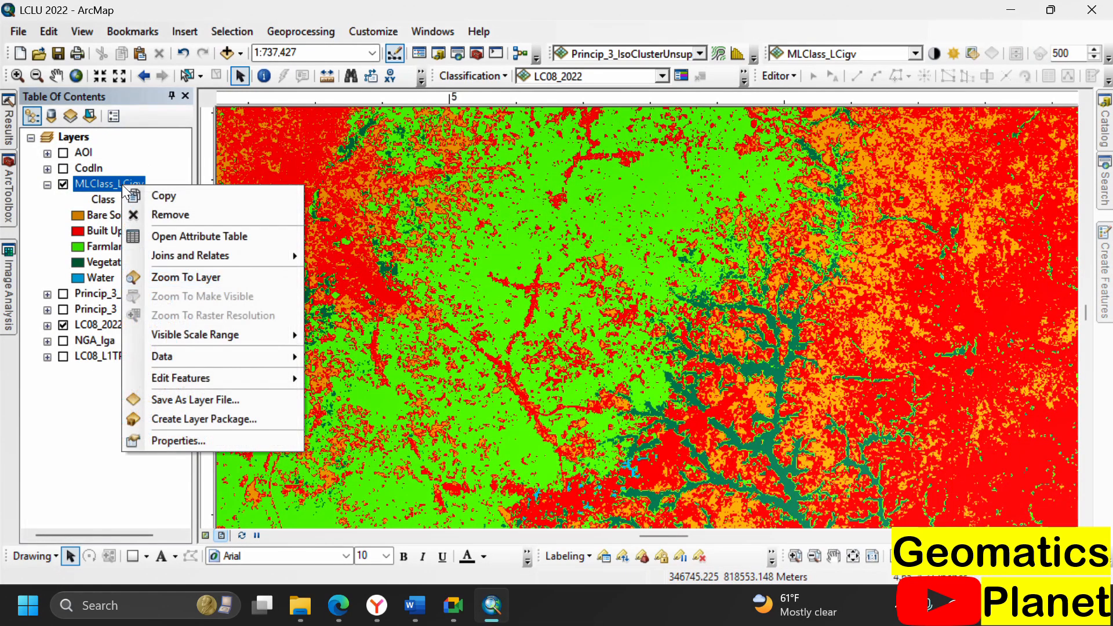
left_click(174, 278)
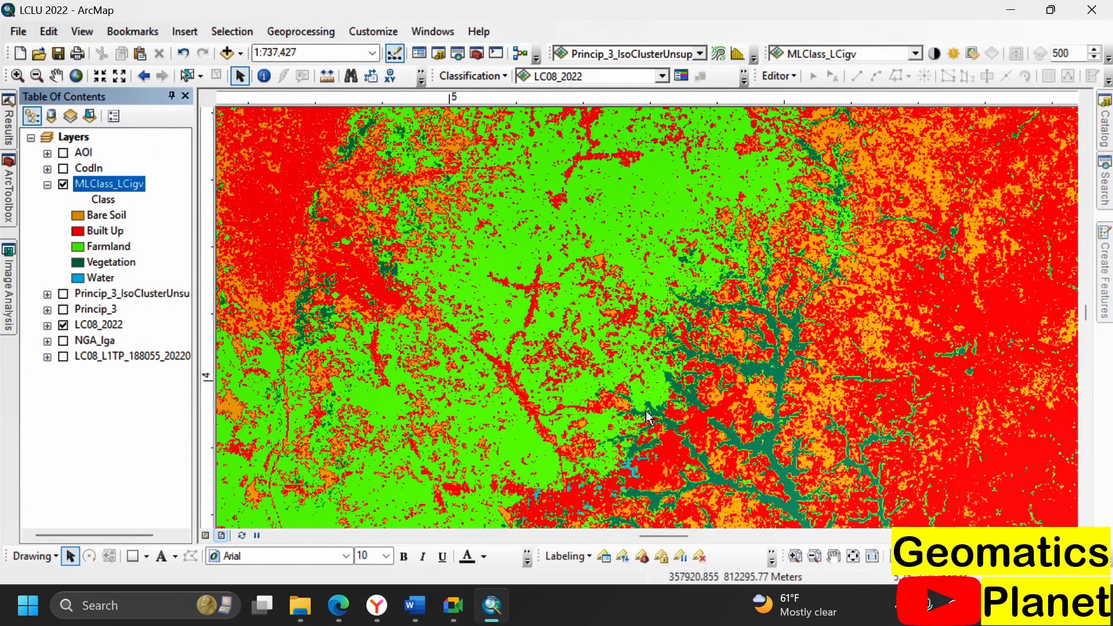
left_click(853, 556)
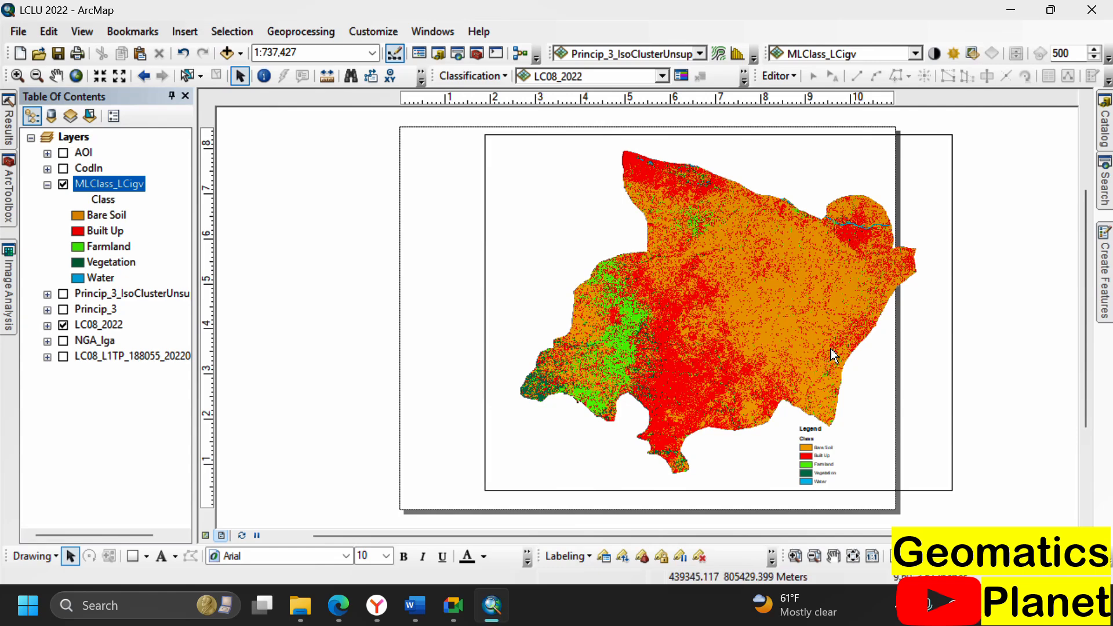
Select the data frame on the layout page and examine the map's legend
left_click(579, 211)
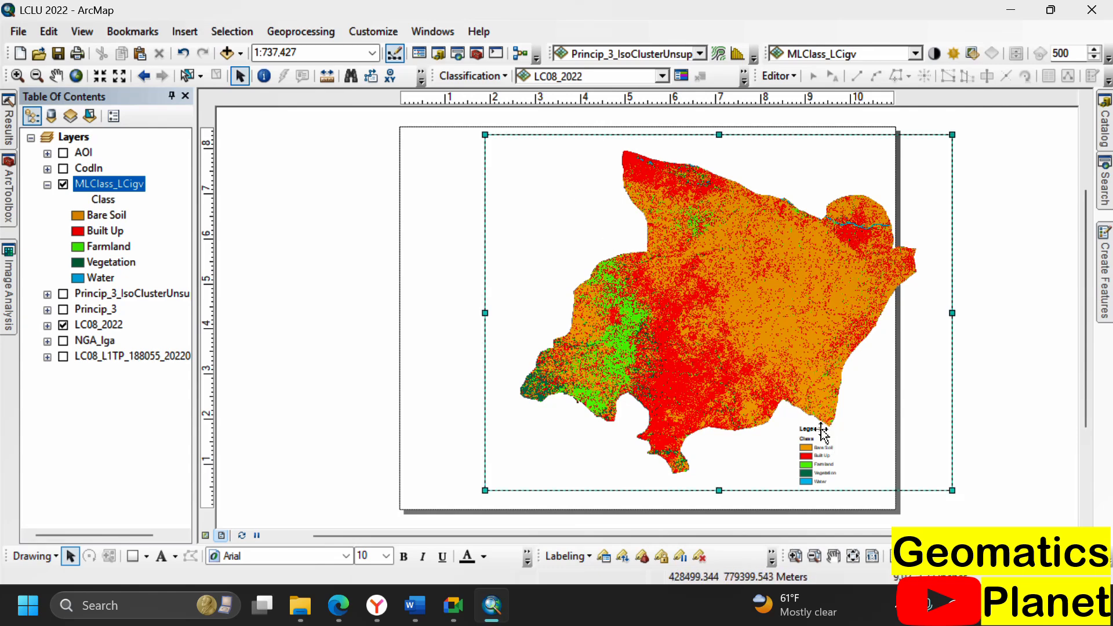
scroll(837, 471, "down", 1)
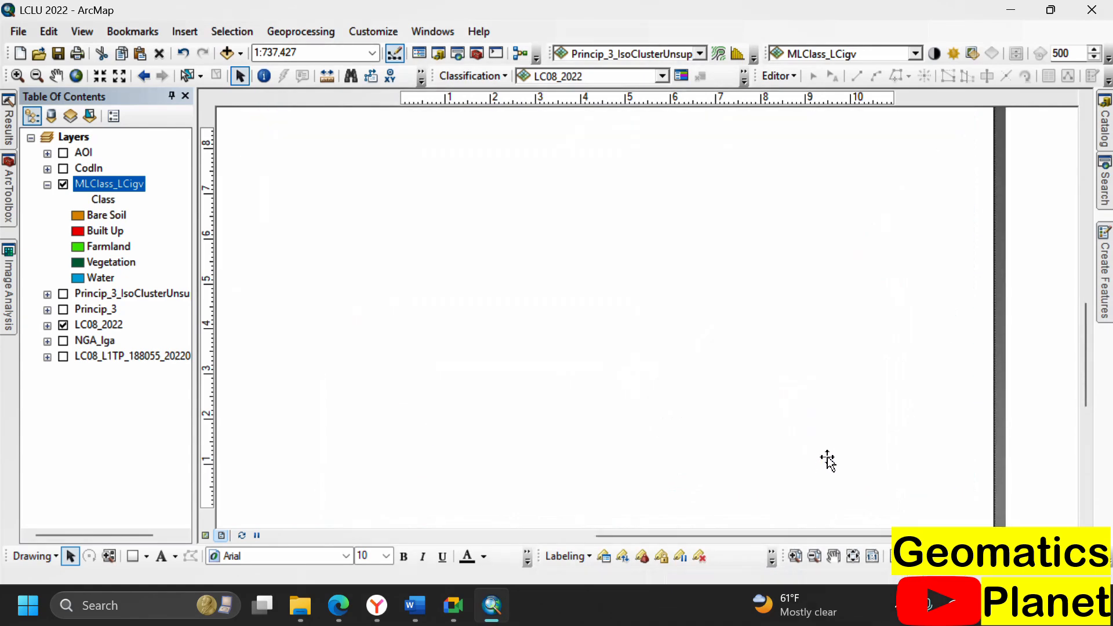
scroll(829, 447, "down", 1)
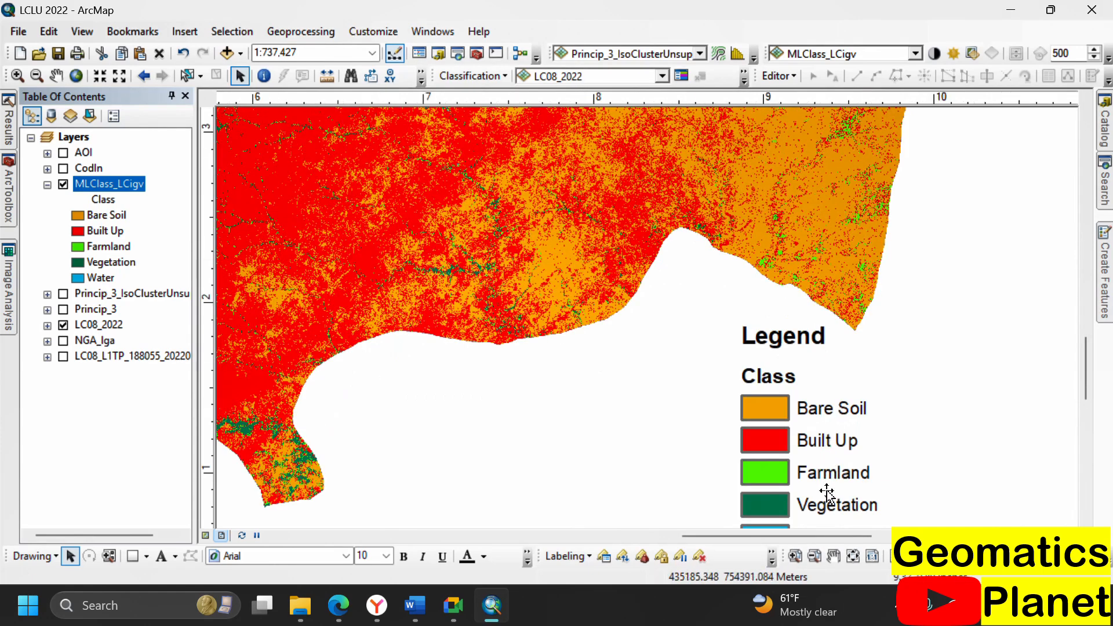
scroll(522, 269, "up", 3)
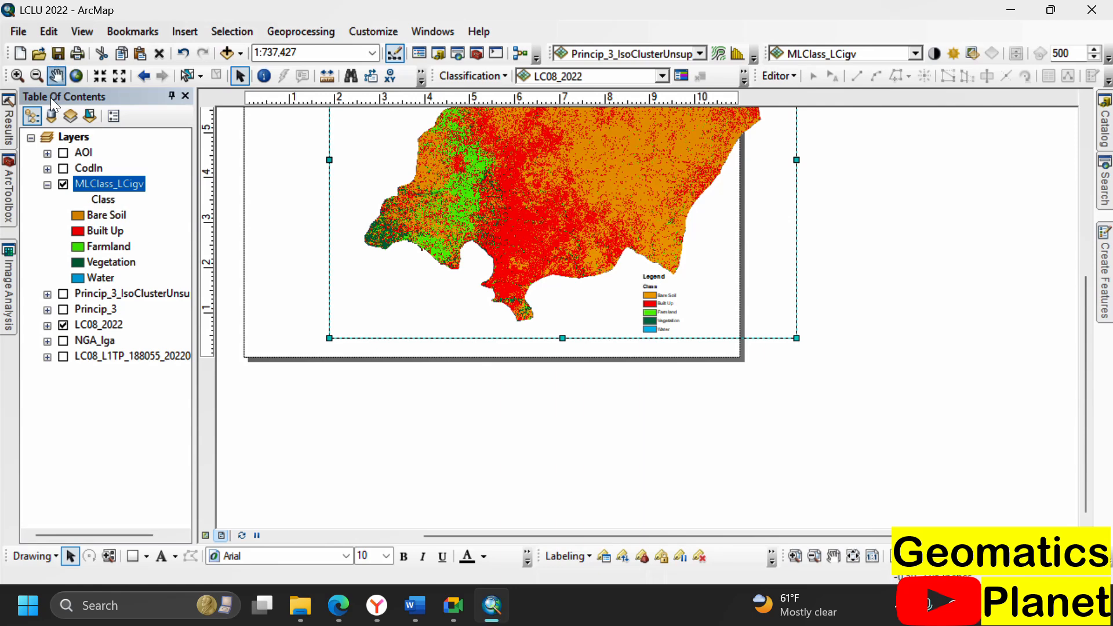
Open the Raster to Polygon tool from the From Raster conversion toolset
left_click(8, 168)
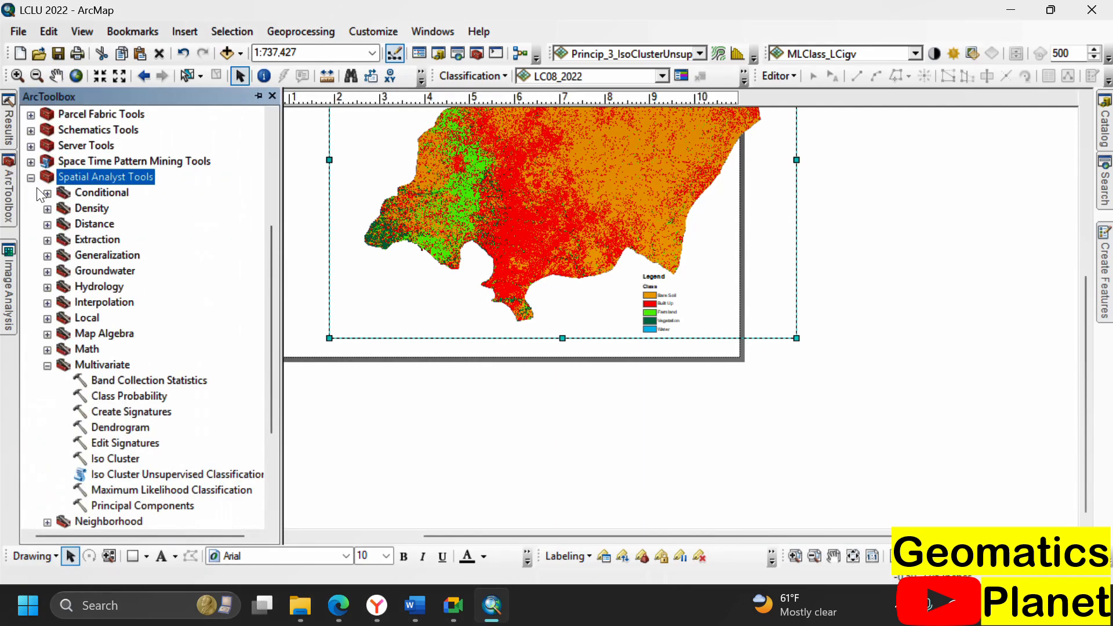
left_click(31, 177)
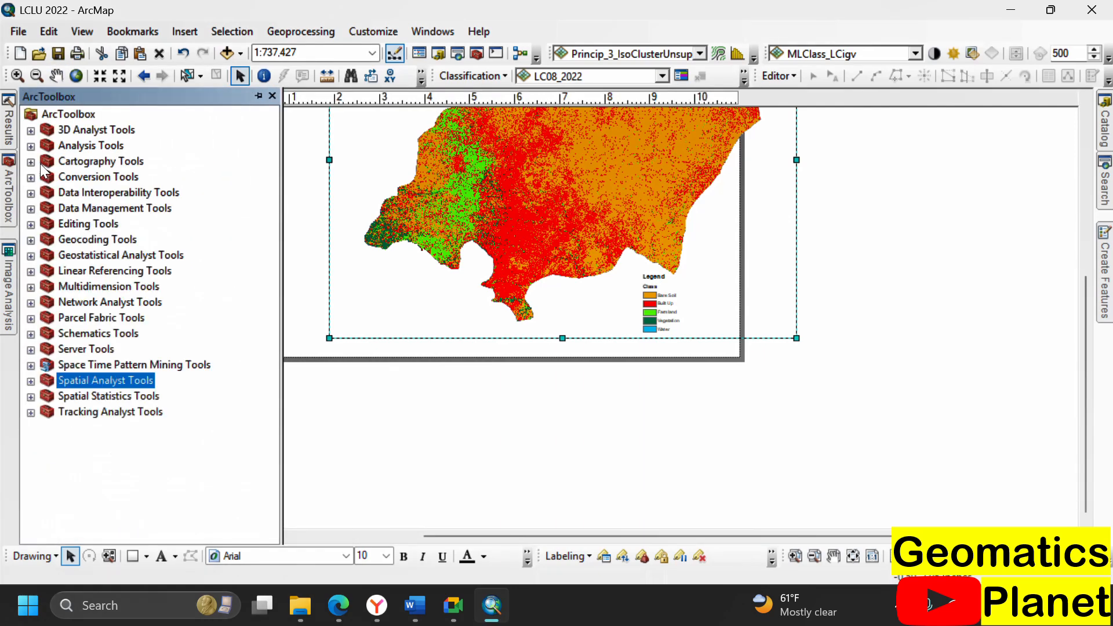
left_click(40, 164)
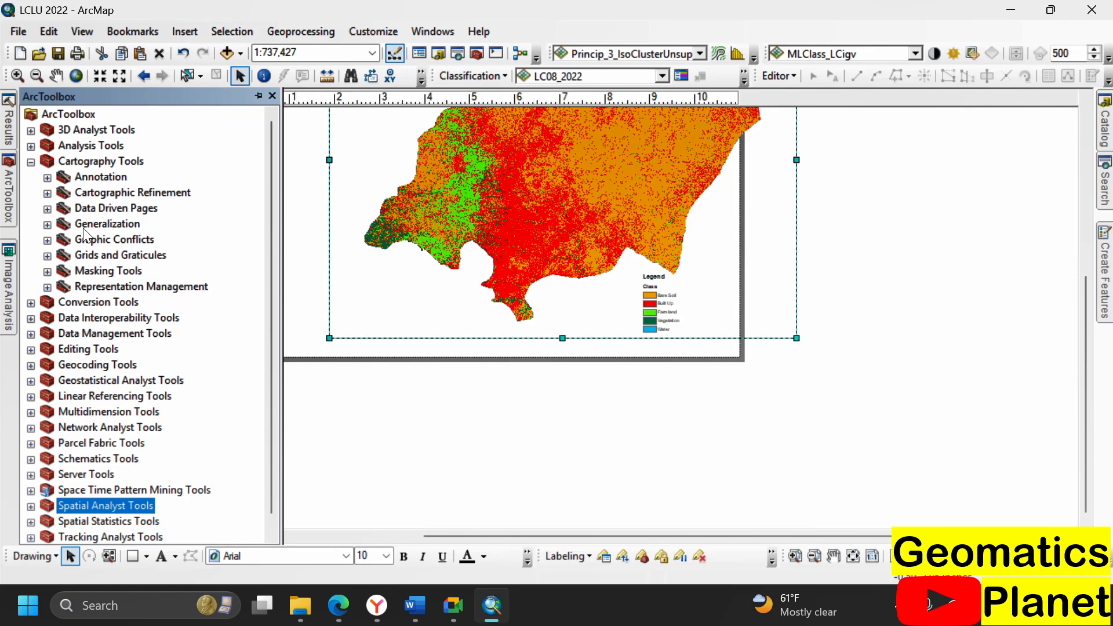
left_click(31, 162)
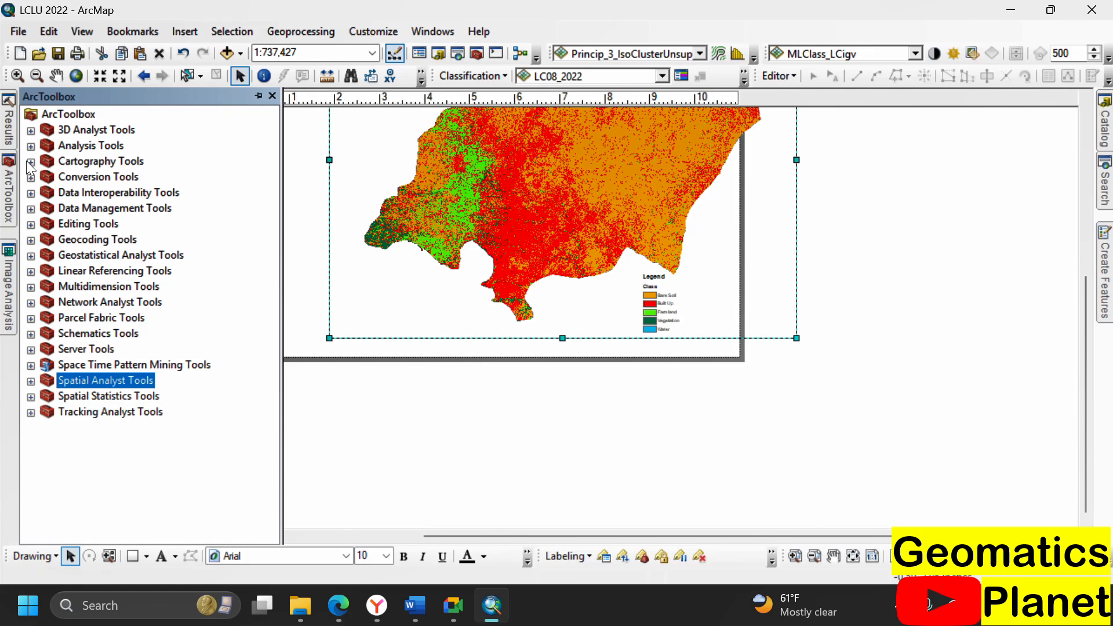
left_click(31, 178)
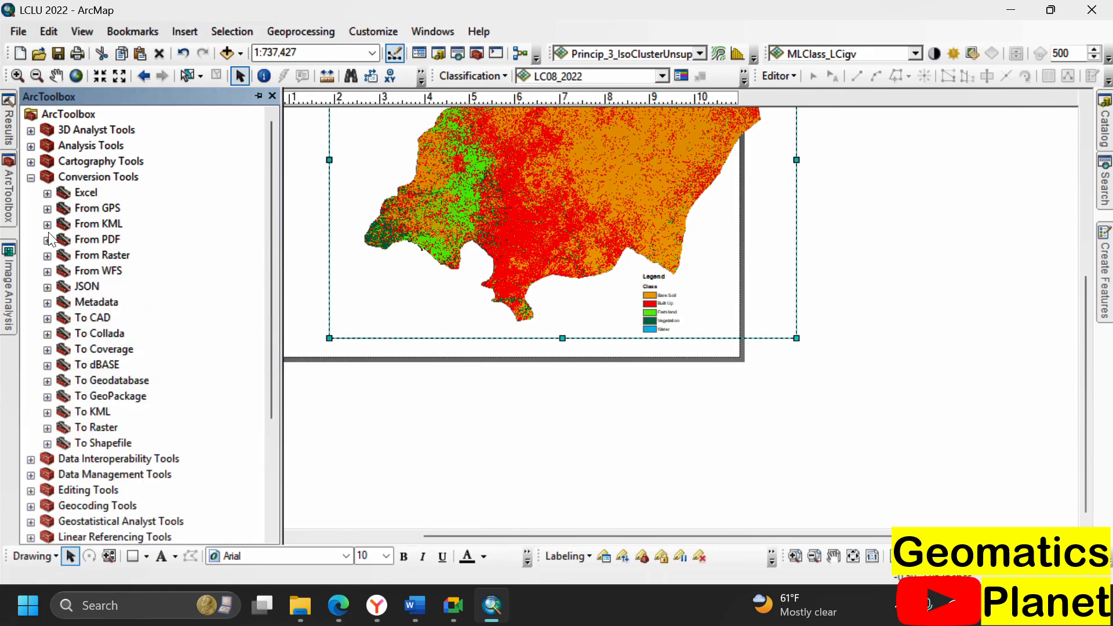
left_click(48, 255)
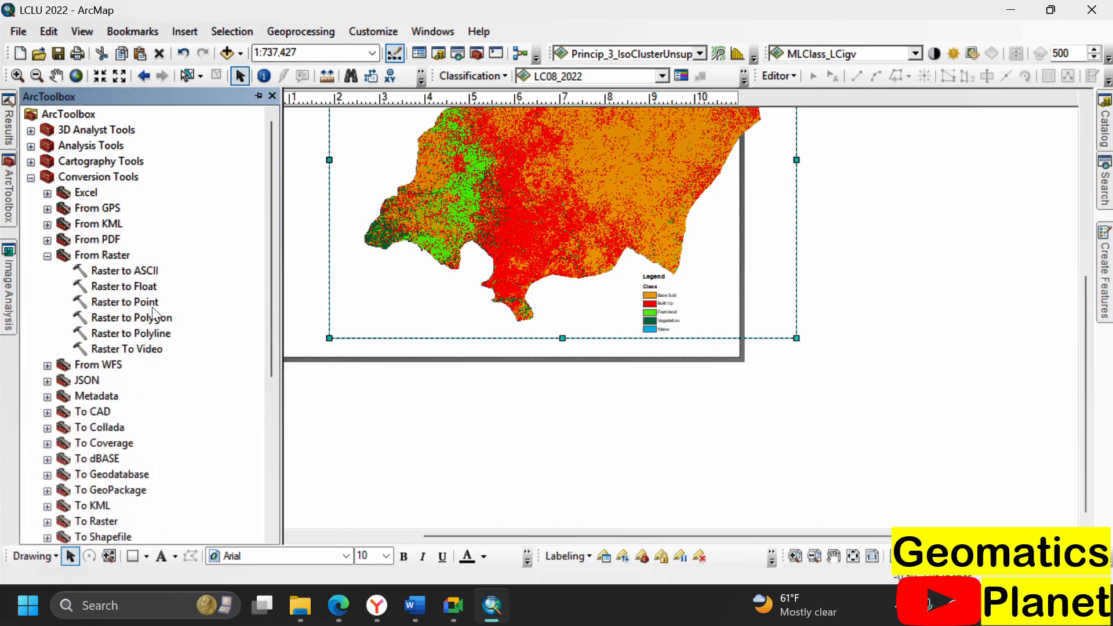
double_click(148, 317)
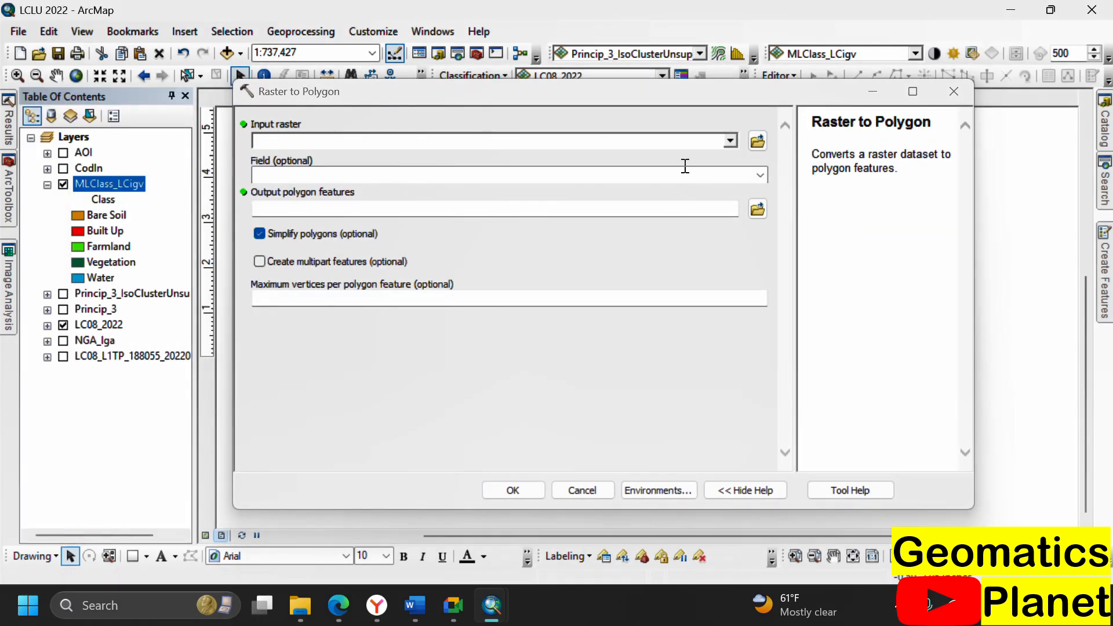
Convert the MLClass_LCigv raster to simplified single-part polygons using the Class field
left_click(730, 141)
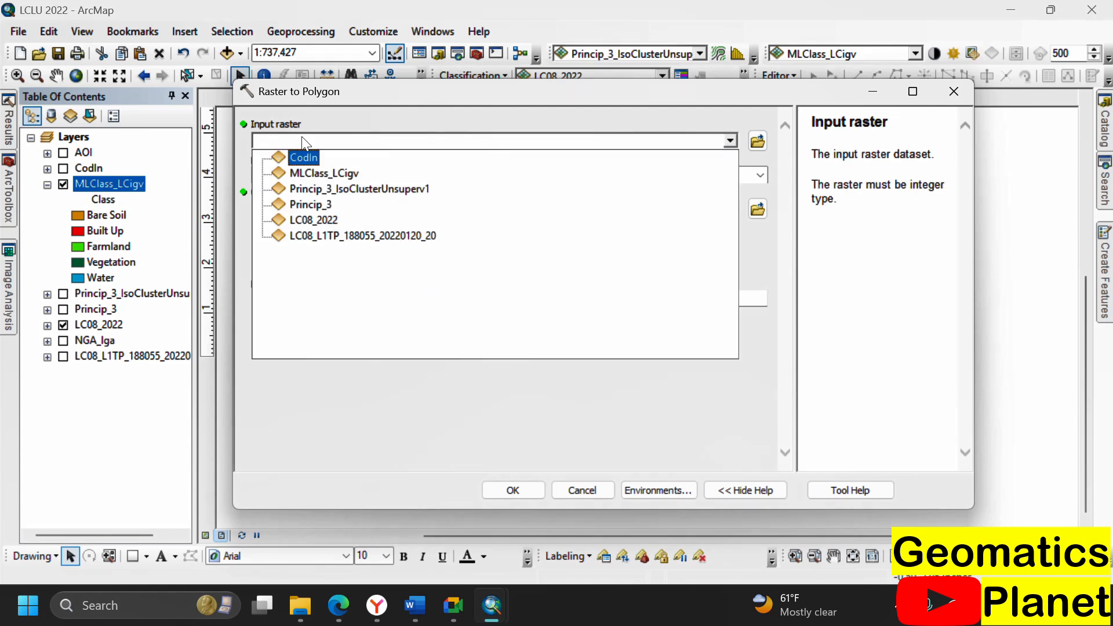
left_click(311, 172)
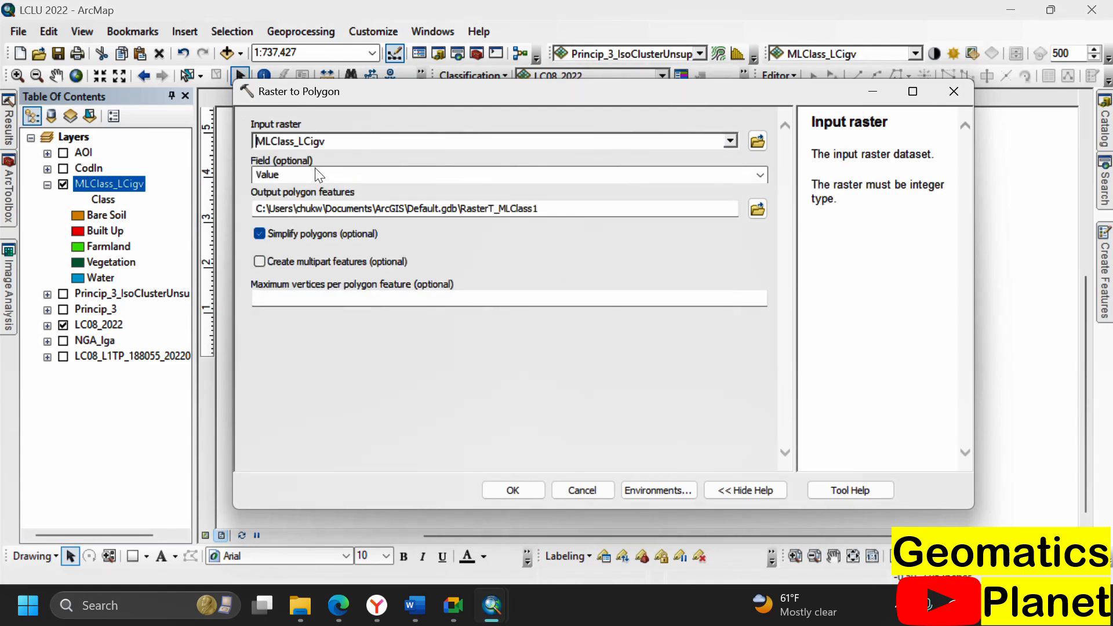
left_click(667, 176)
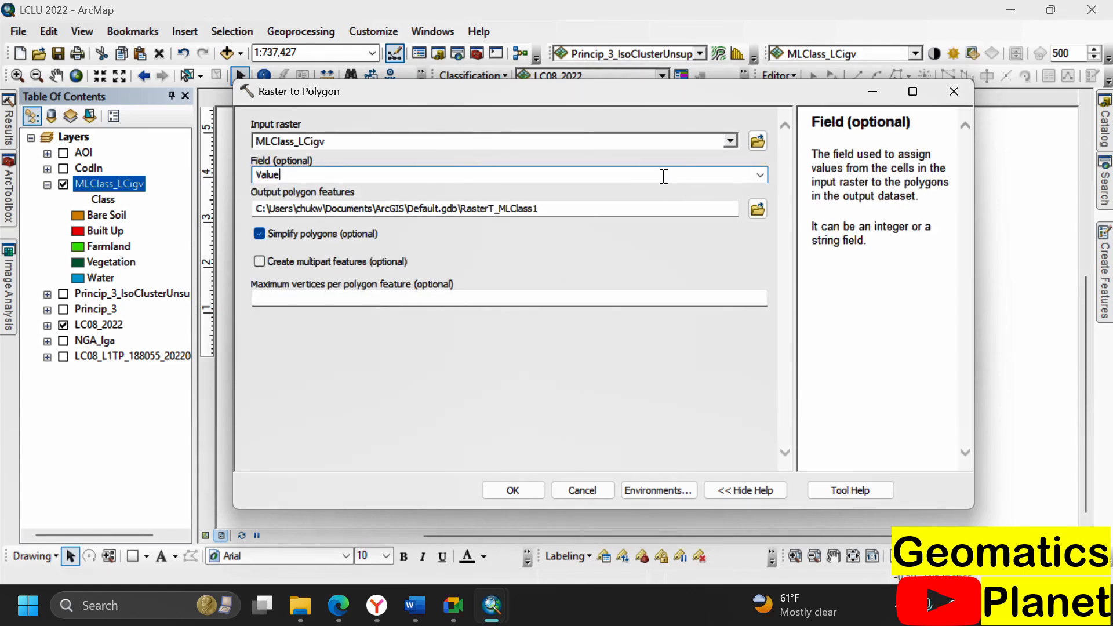
left_click(760, 174)
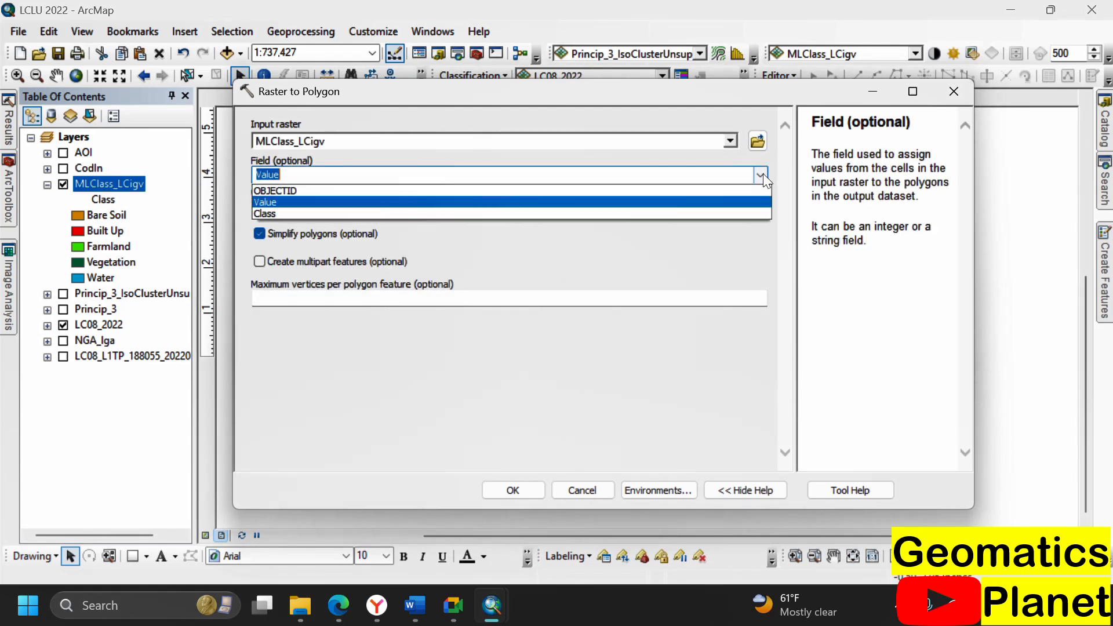
left_click(386, 212)
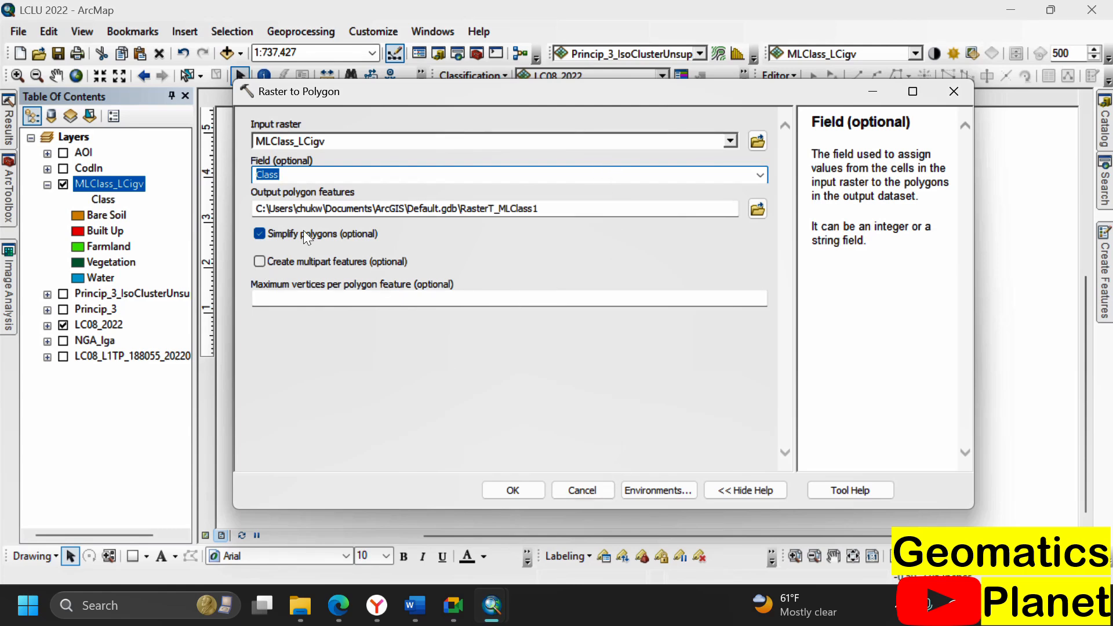
left_click(502, 491)
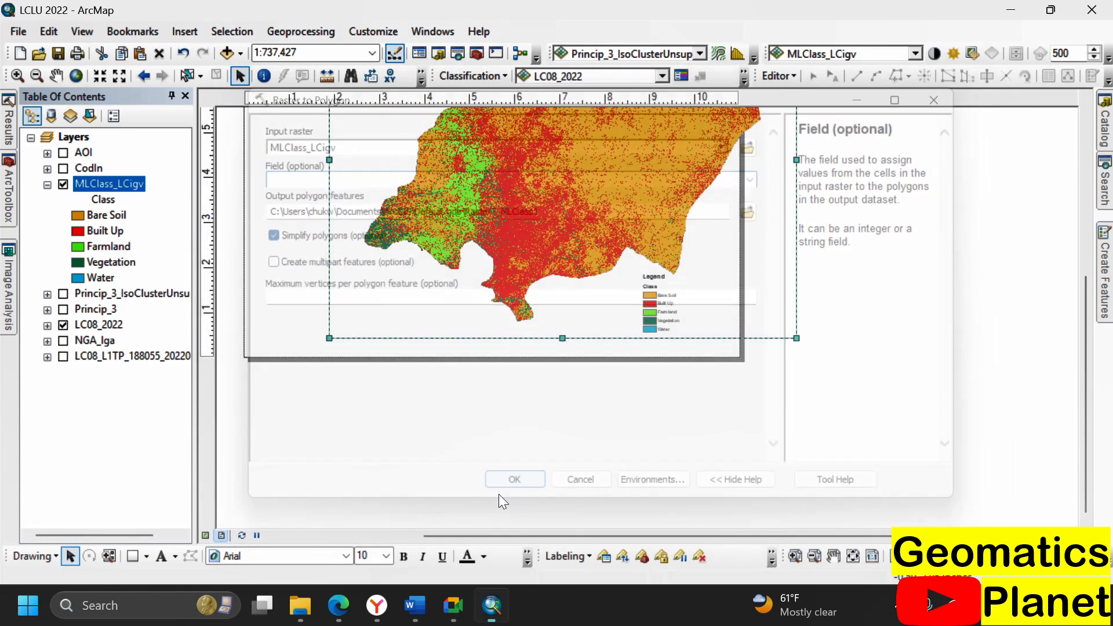
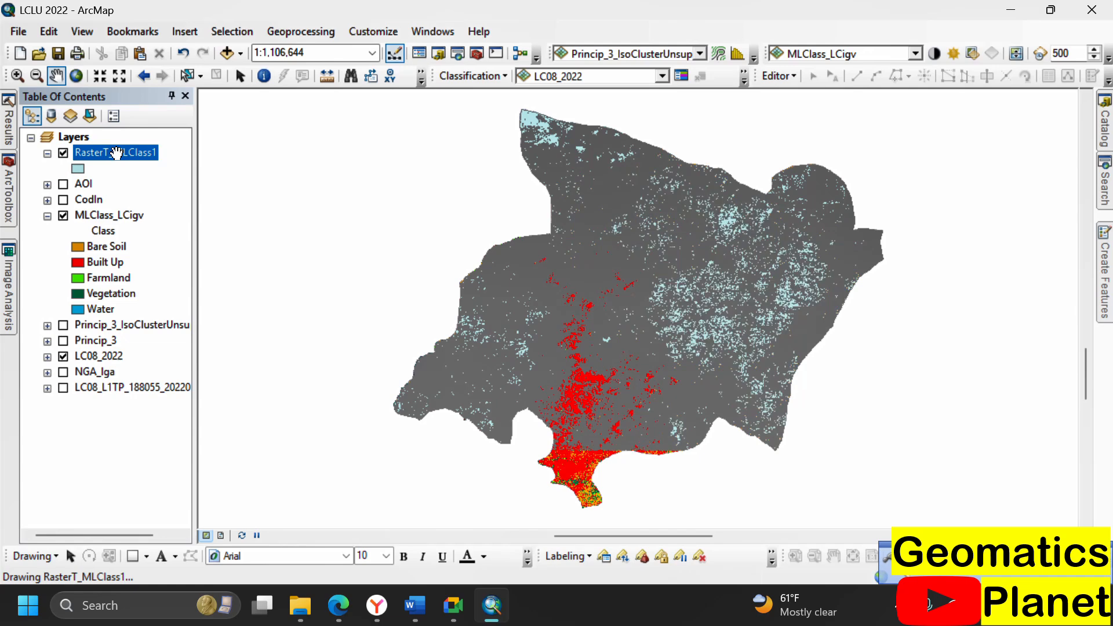
Open the attribute table of the RasterT_MLClass1 polygon layer and examine its records and class values
left_click(239, 75)
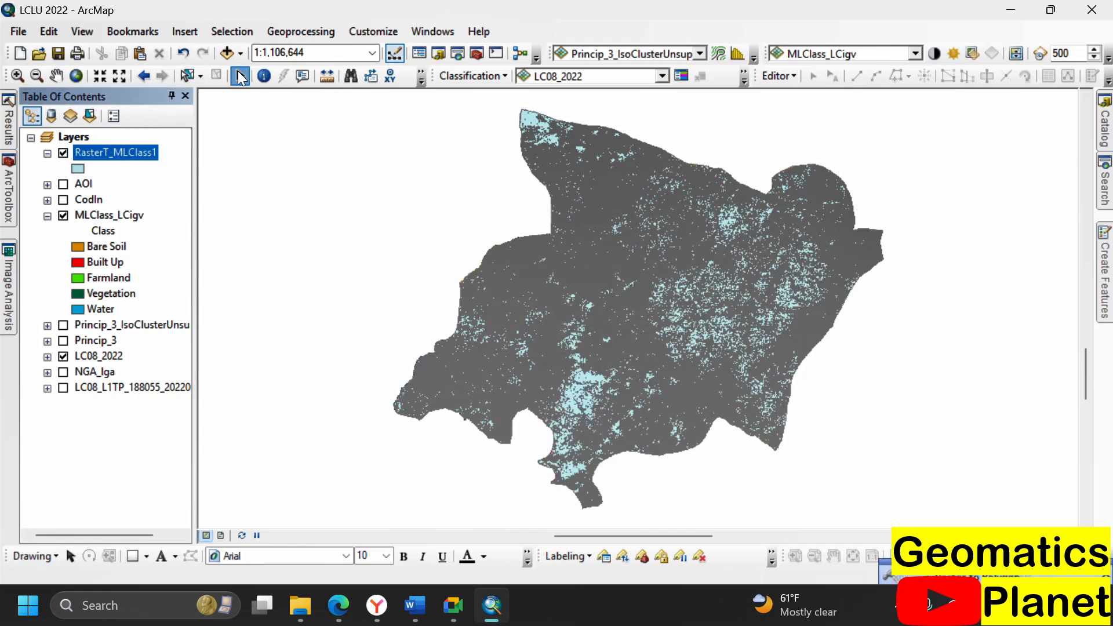
right_click(148, 154)
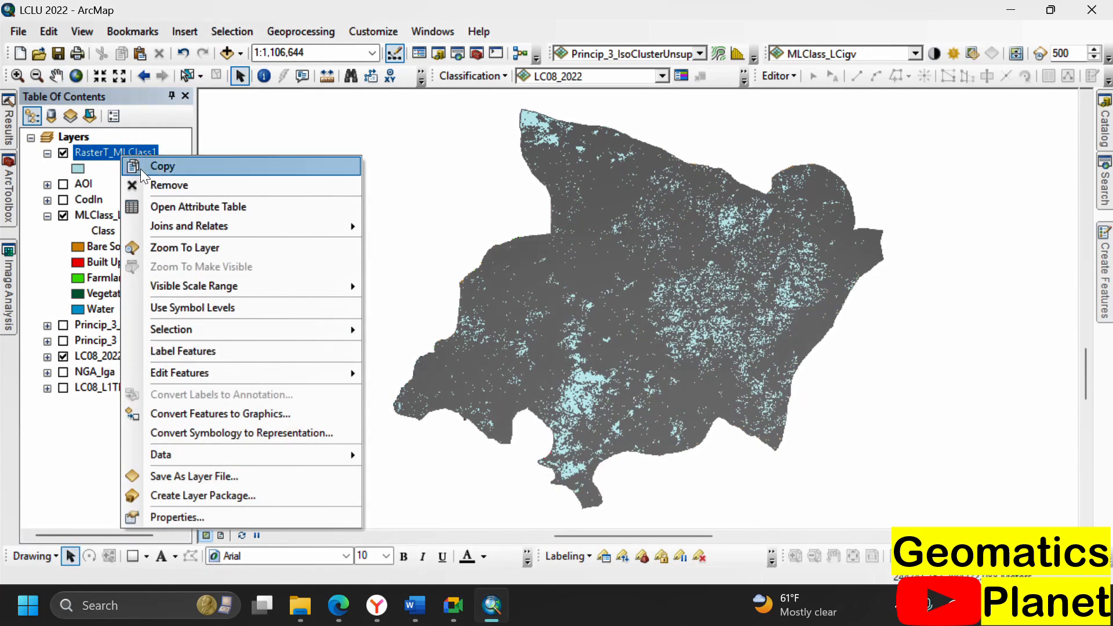
left_click(163, 203)
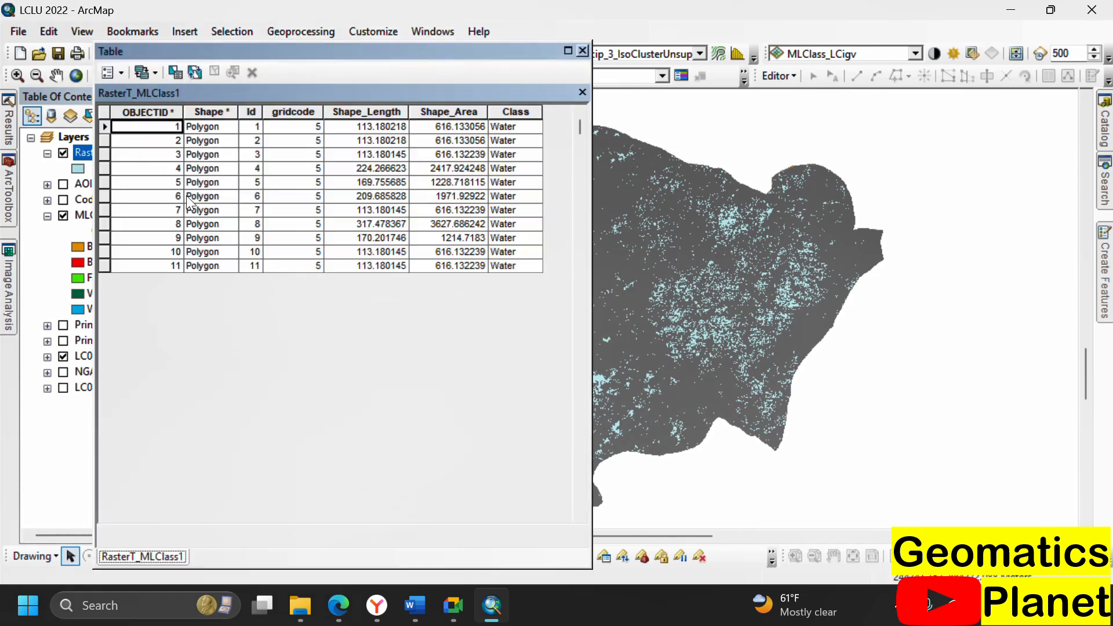
scroll(419, 527, "down", 9)
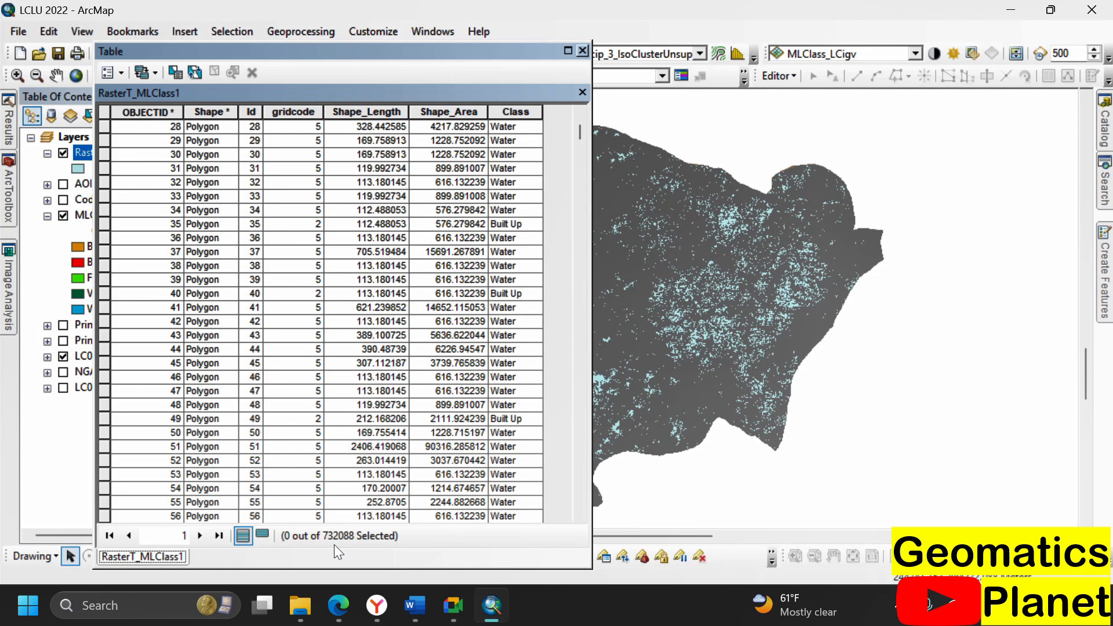
scroll(342, 406, "down", 14)
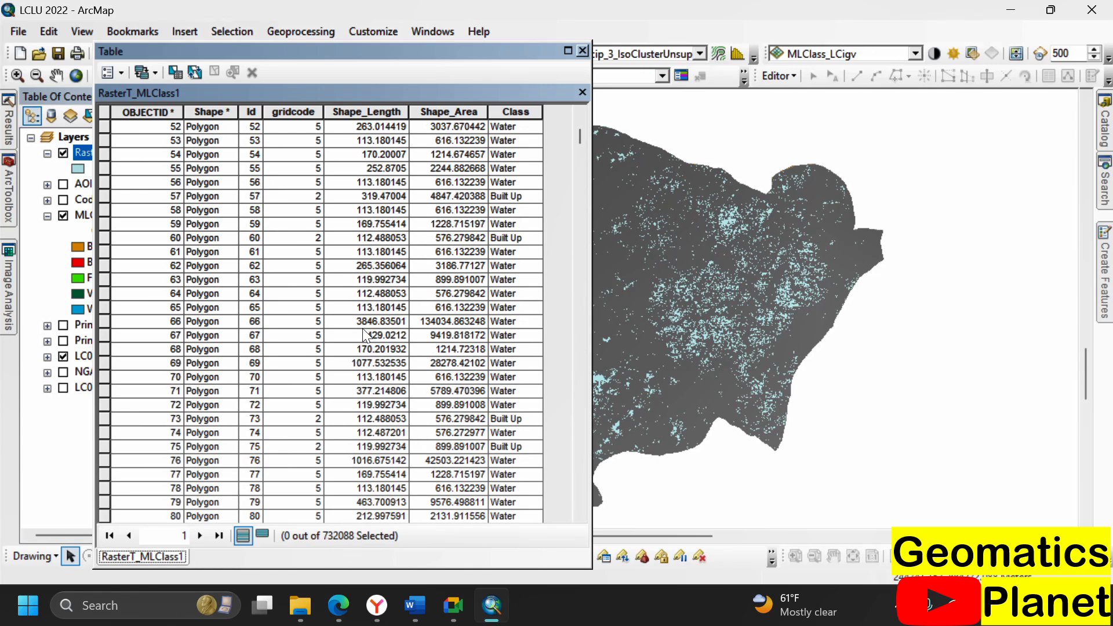
scroll(336, 242, "up", 15)
scroll(336, 242, "up", 8)
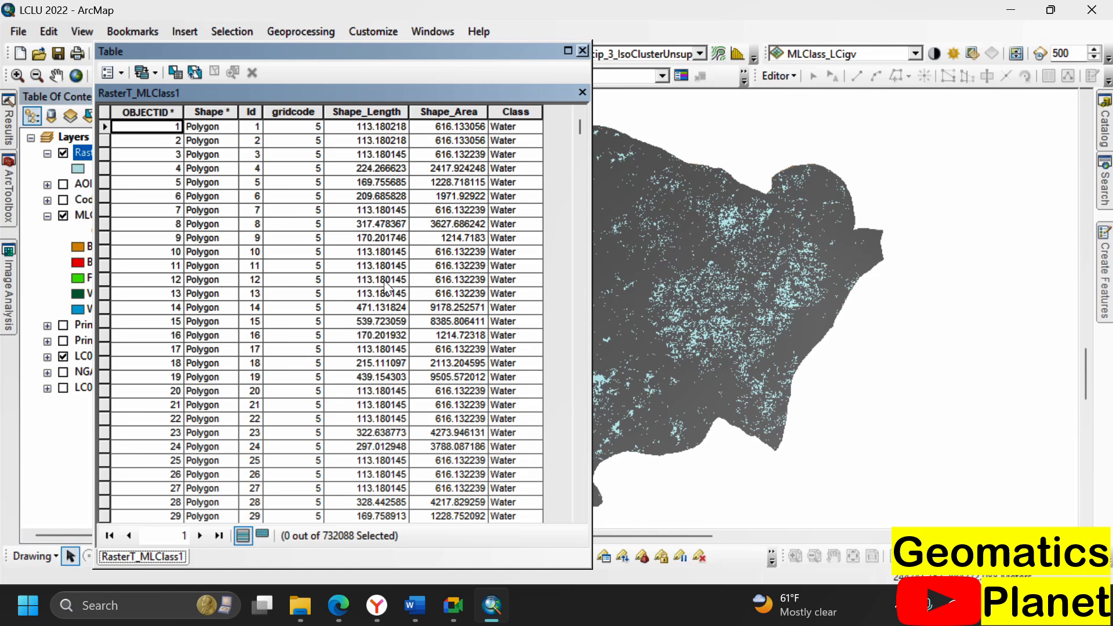
scroll(403, 259, "down", 18)
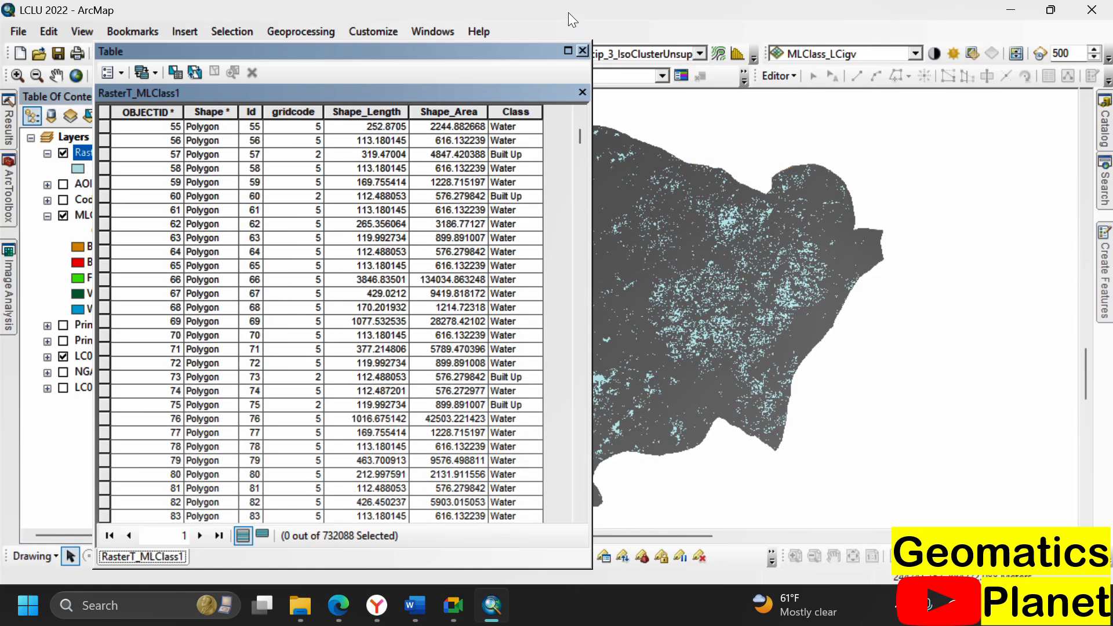
Close the attribute table and remove the RasterT_MLClass1 layer from the map
left_click(583, 51)
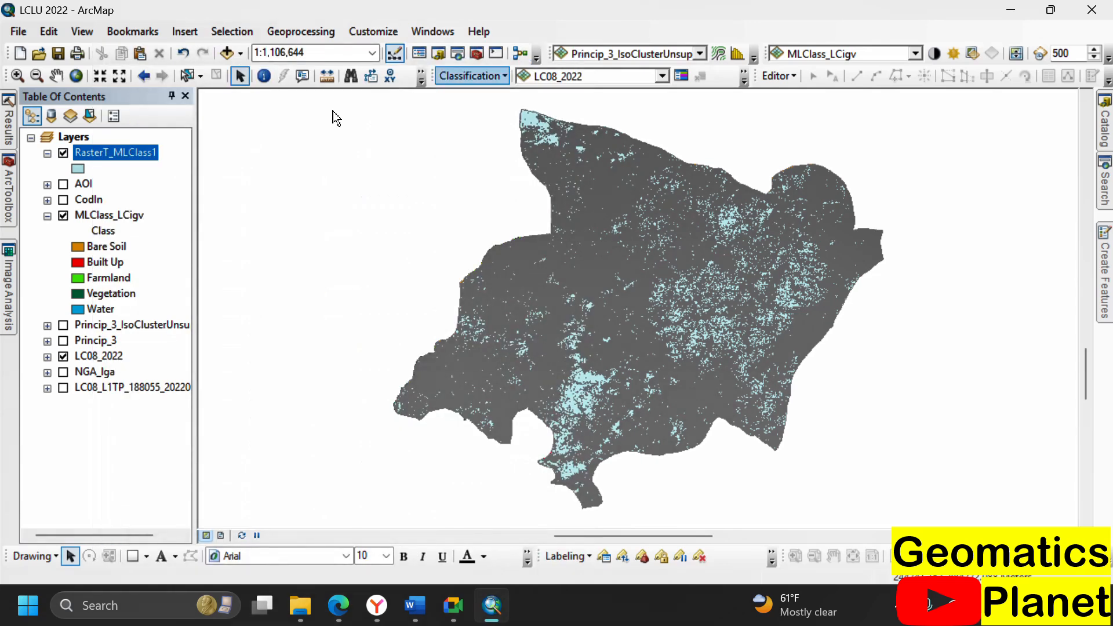
right_click(134, 153)
left_click(149, 184)
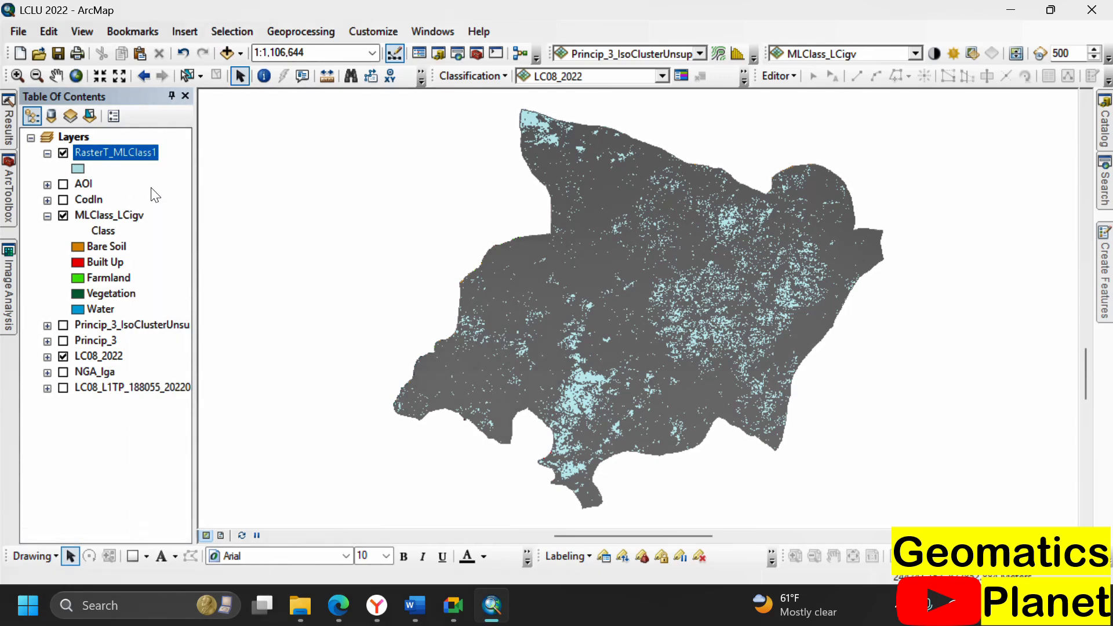
Convert the MLClass_LCigv raster to simplified polygons using the Class field, with multipart features created
left_click(5, 201)
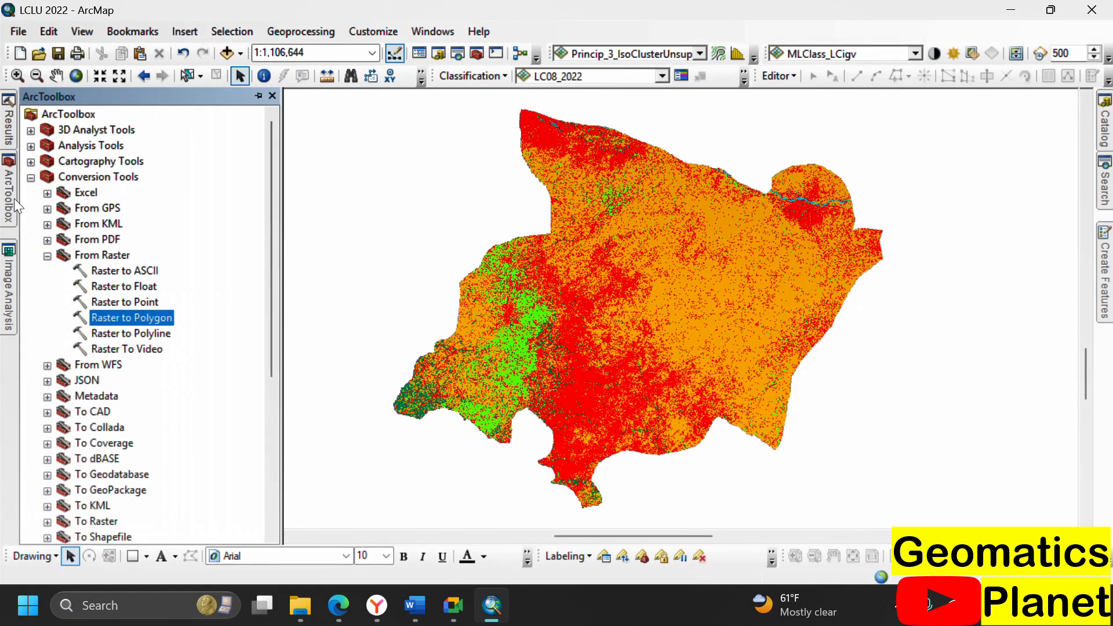
double_click(122, 319)
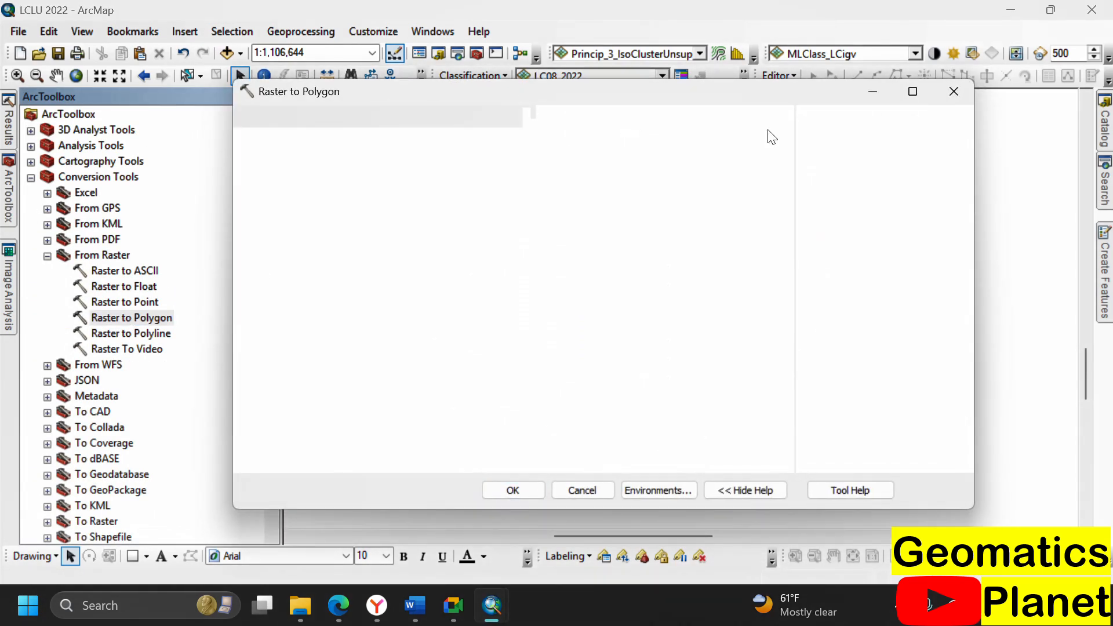
left_click(730, 140)
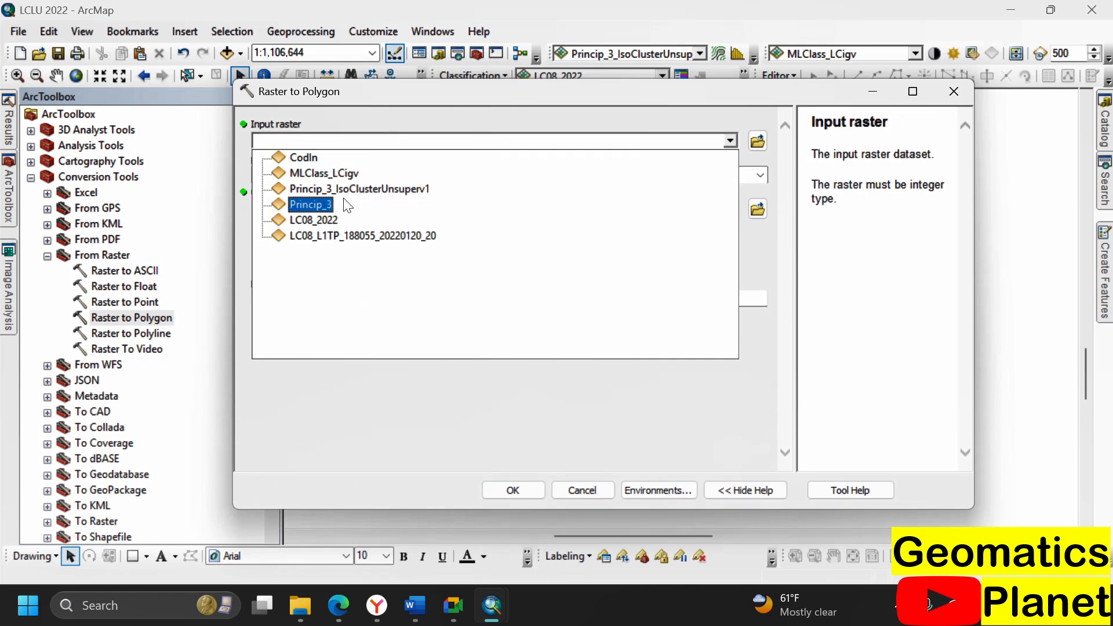
left_click(328, 174)
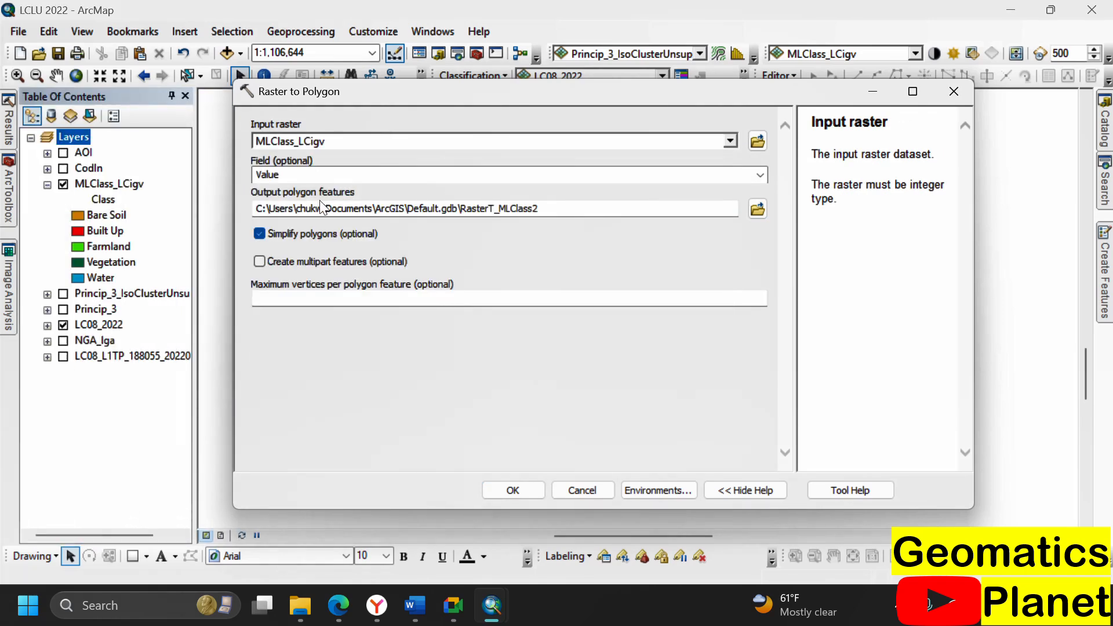
left_click(760, 174)
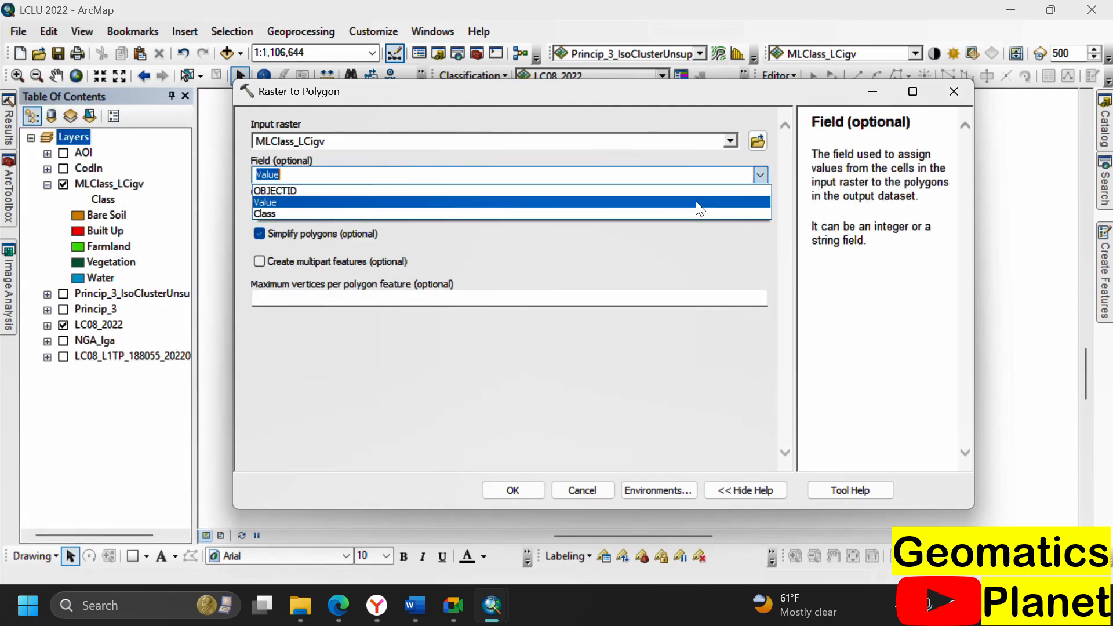
left_click(305, 215)
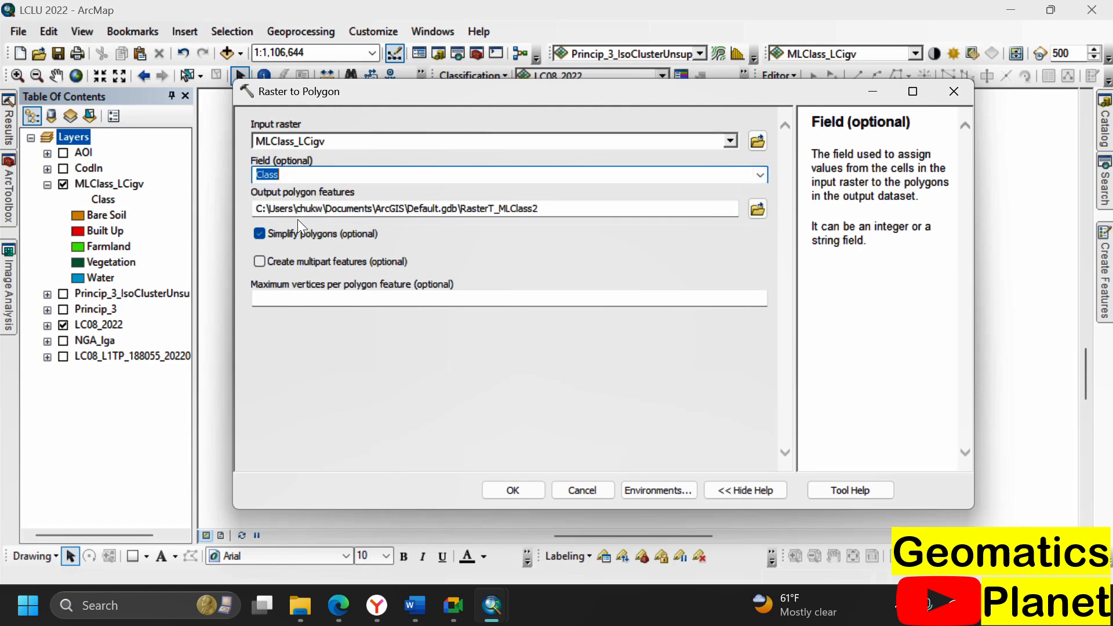
left_click(259, 262)
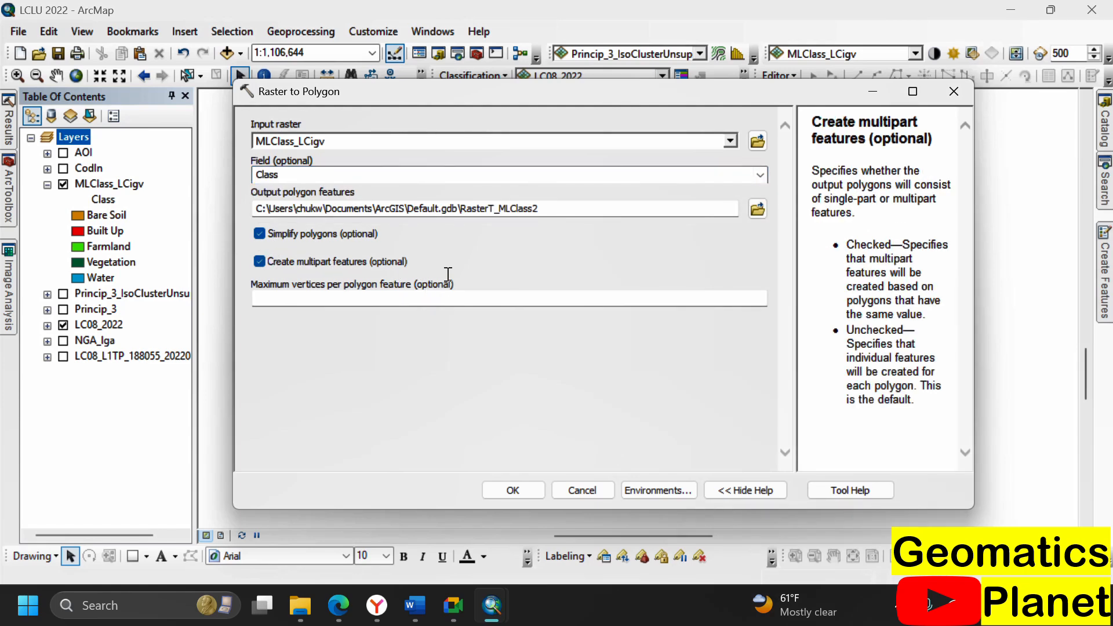
left_click(505, 486)
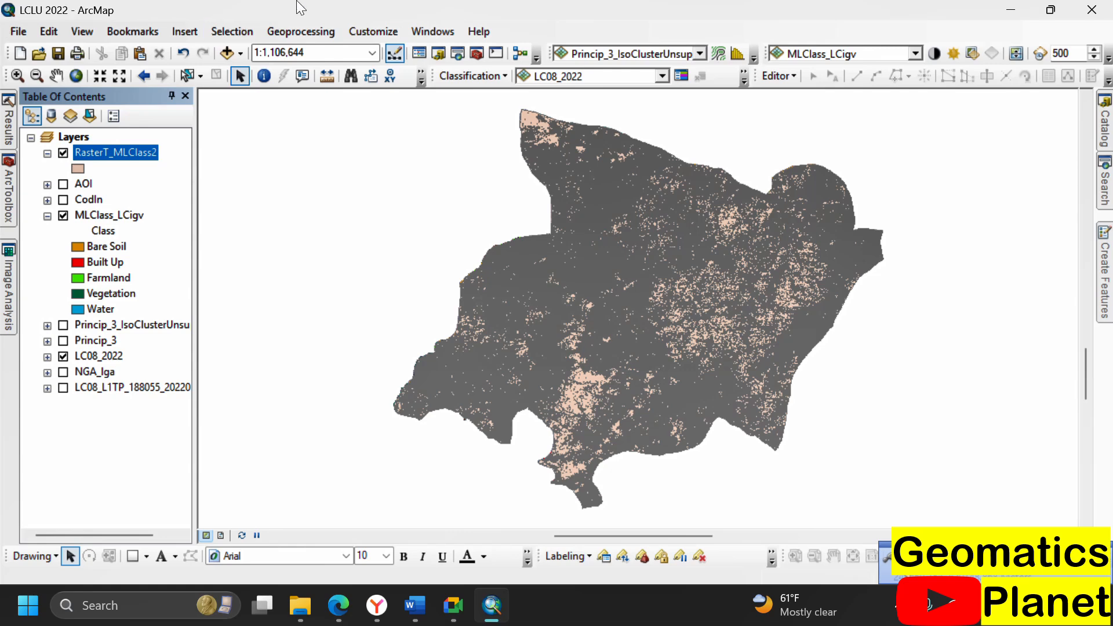
Open the attribute table of the RasterT_MLClass2 layer and select all of its features
right_click(135, 161)
left_click(194, 207)
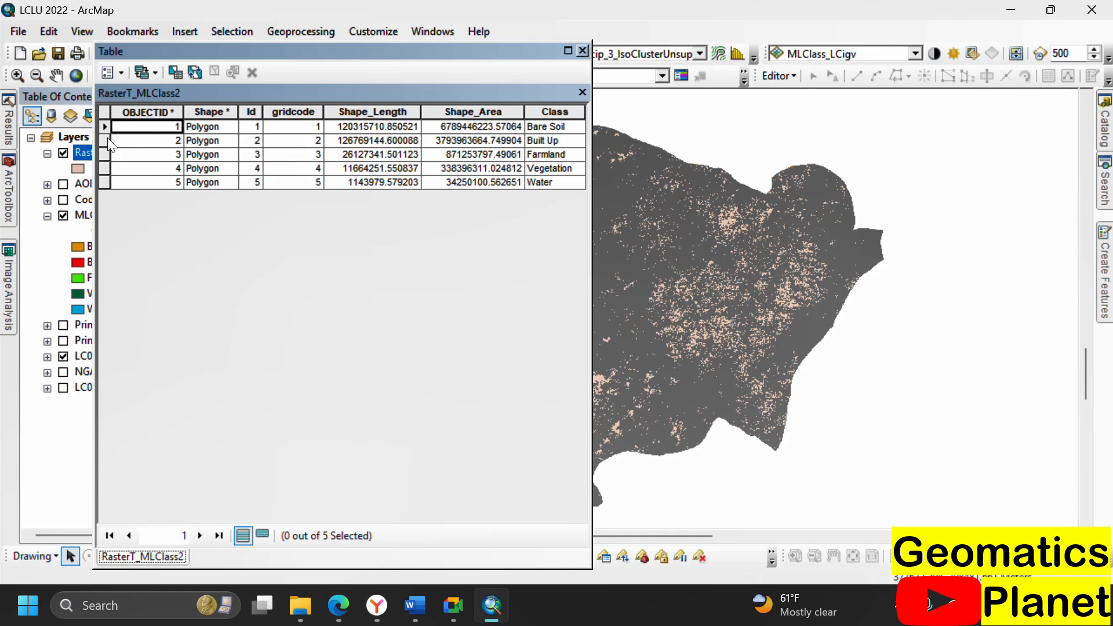
right_click(82, 149)
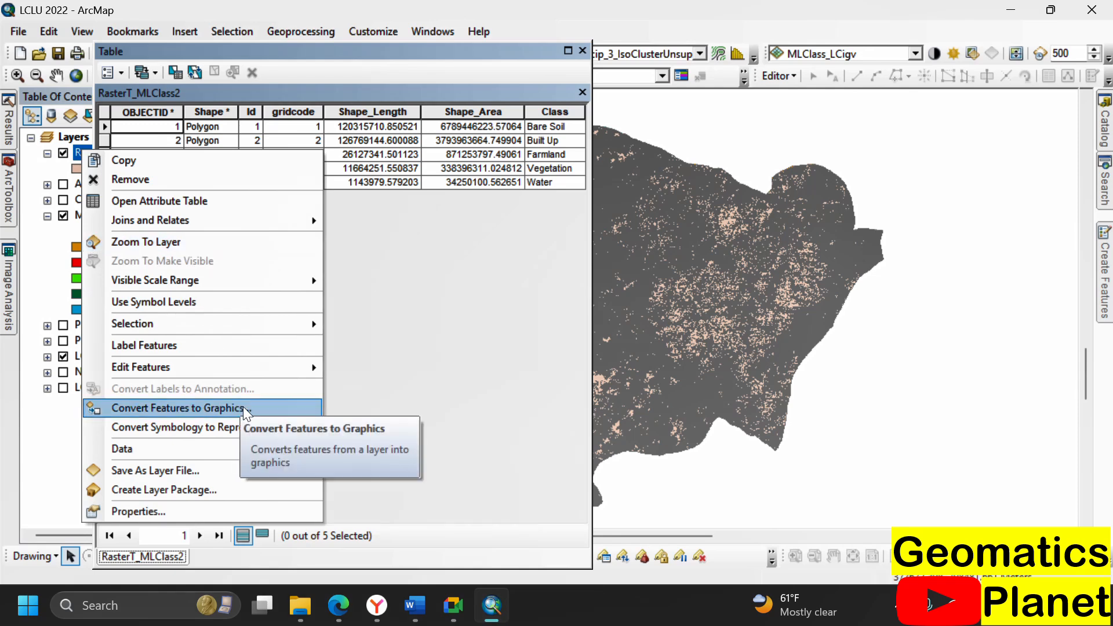
mouse_move(256, 322)
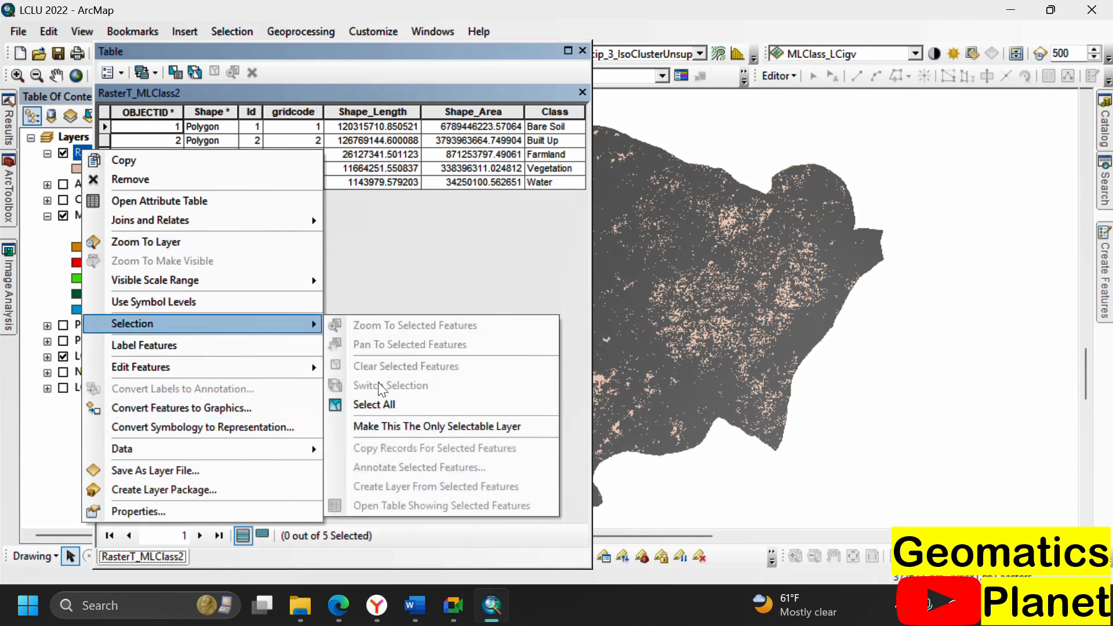
left_click(384, 401)
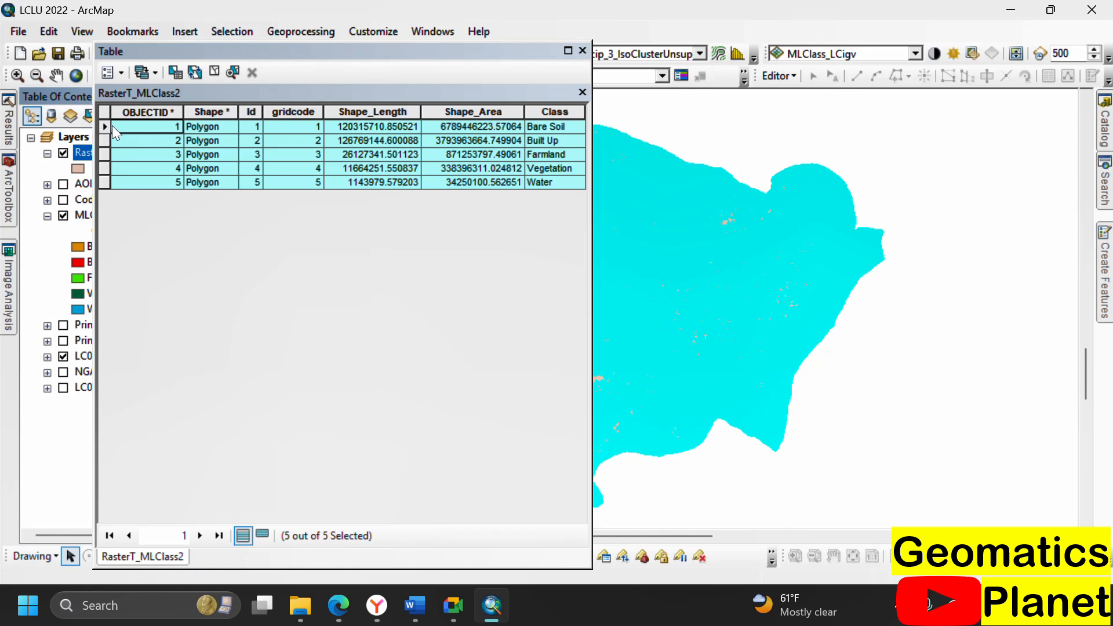
Copy the records of the selected features in the RasterT_MLClass2 layer
right_click(87, 154)
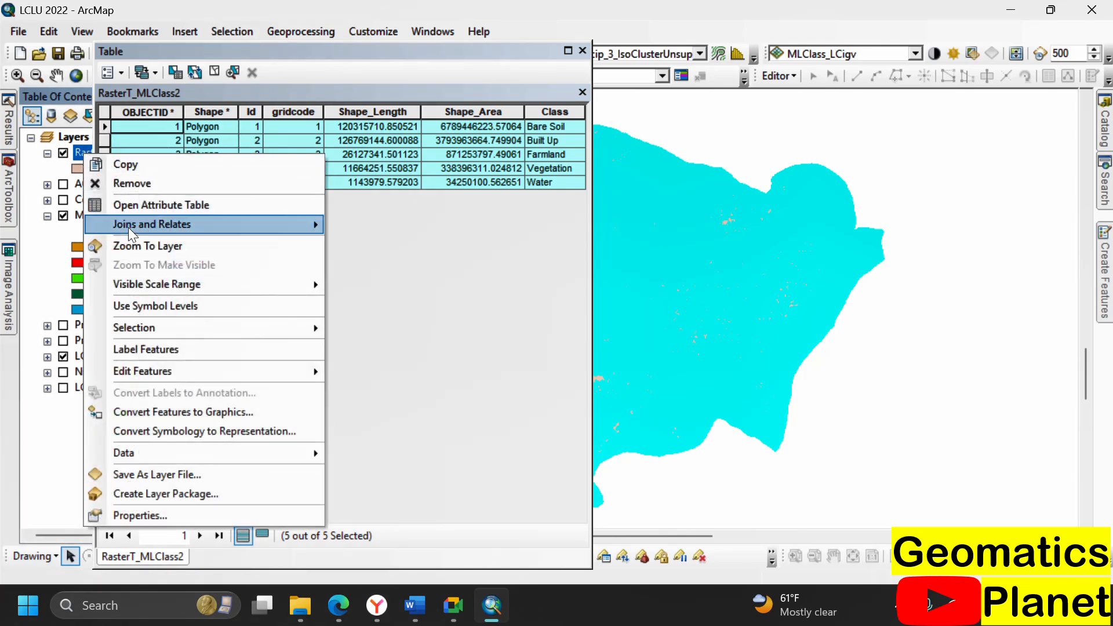
mouse_move(244, 328)
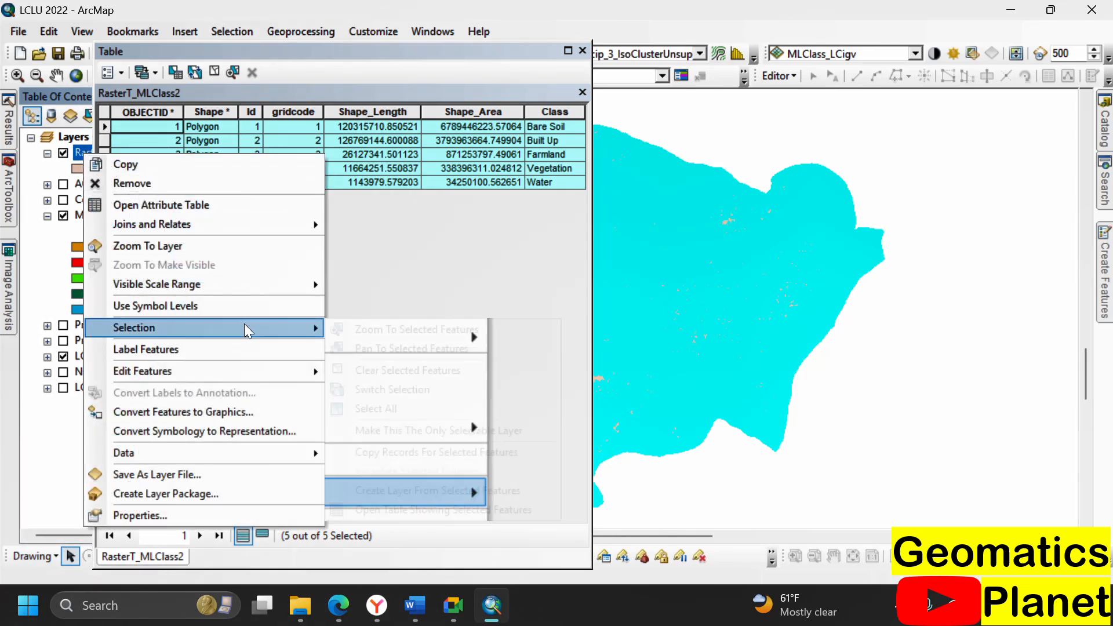
left_click(454, 452)
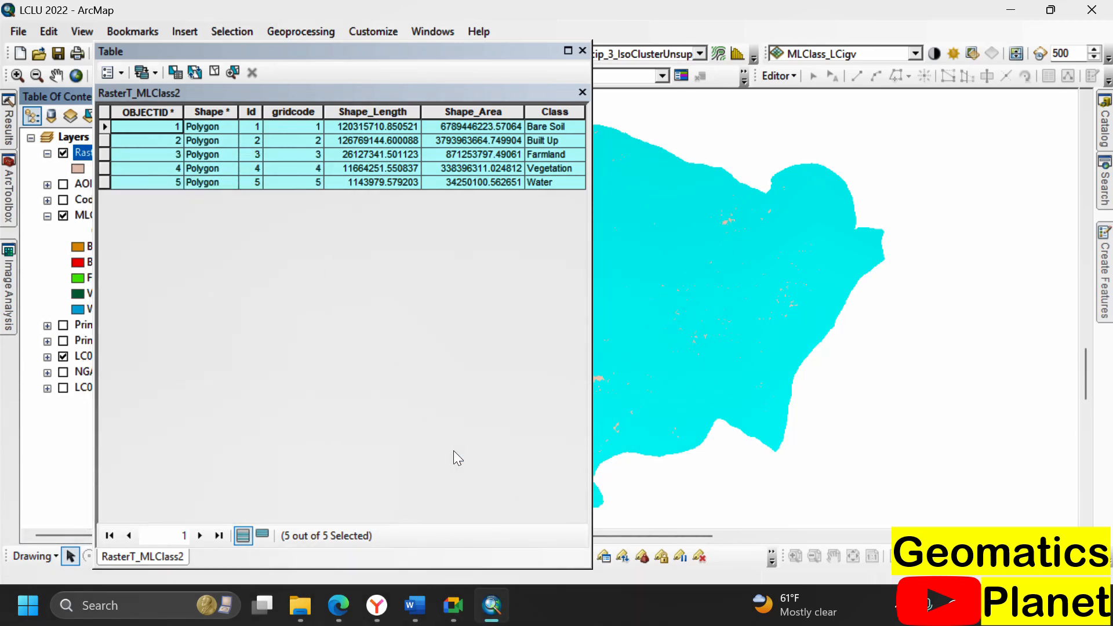
Switch to Excel and create a blank workbook
key("super")
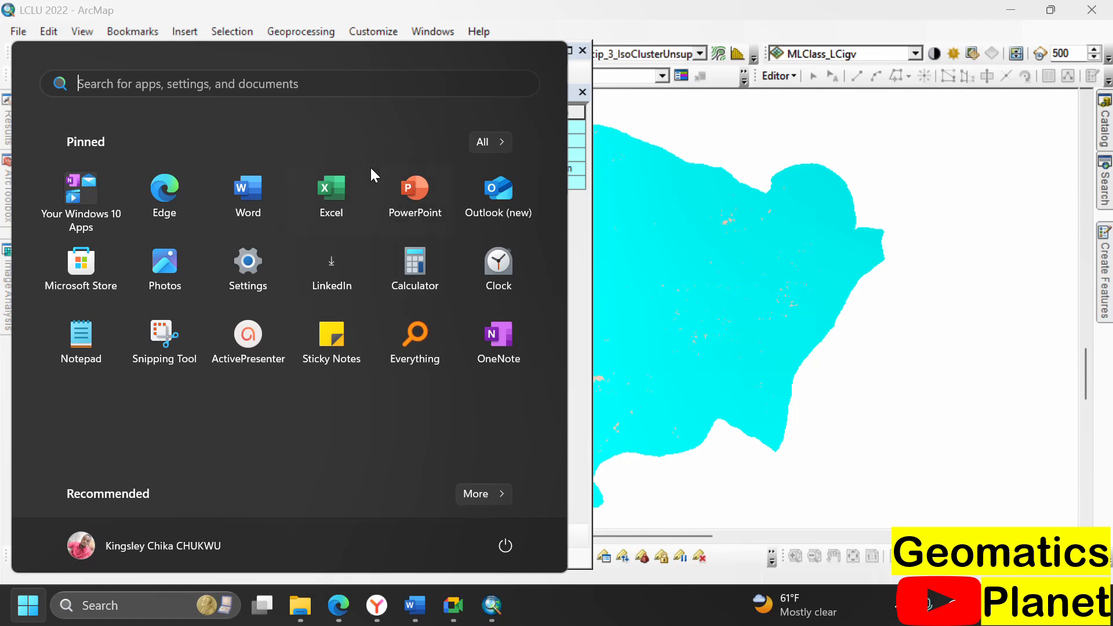
key("Escape")
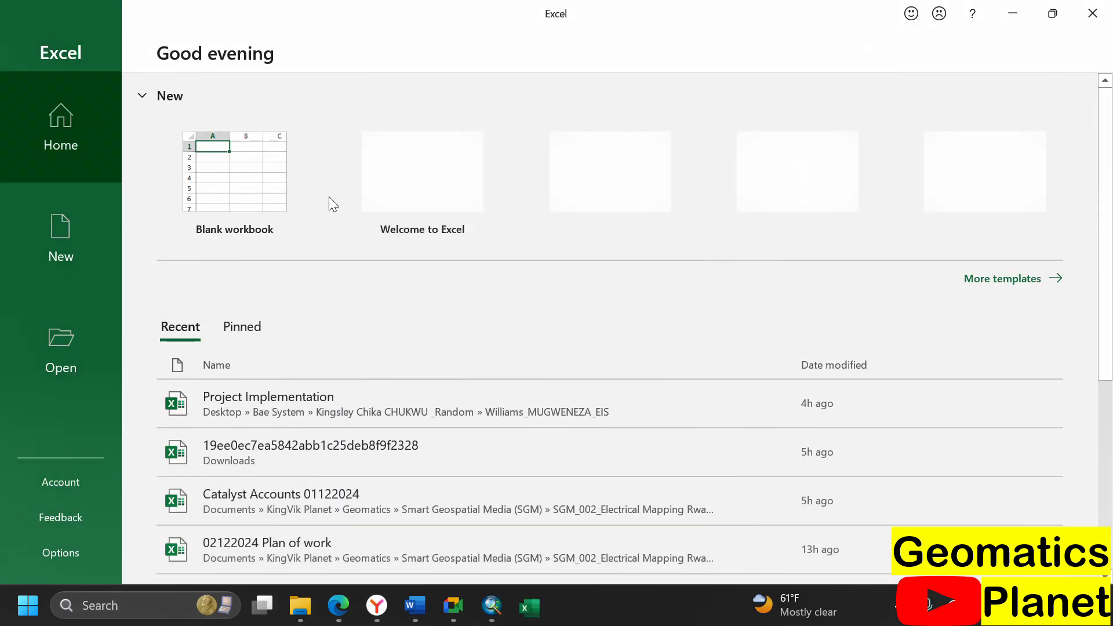
left_click(221, 191)
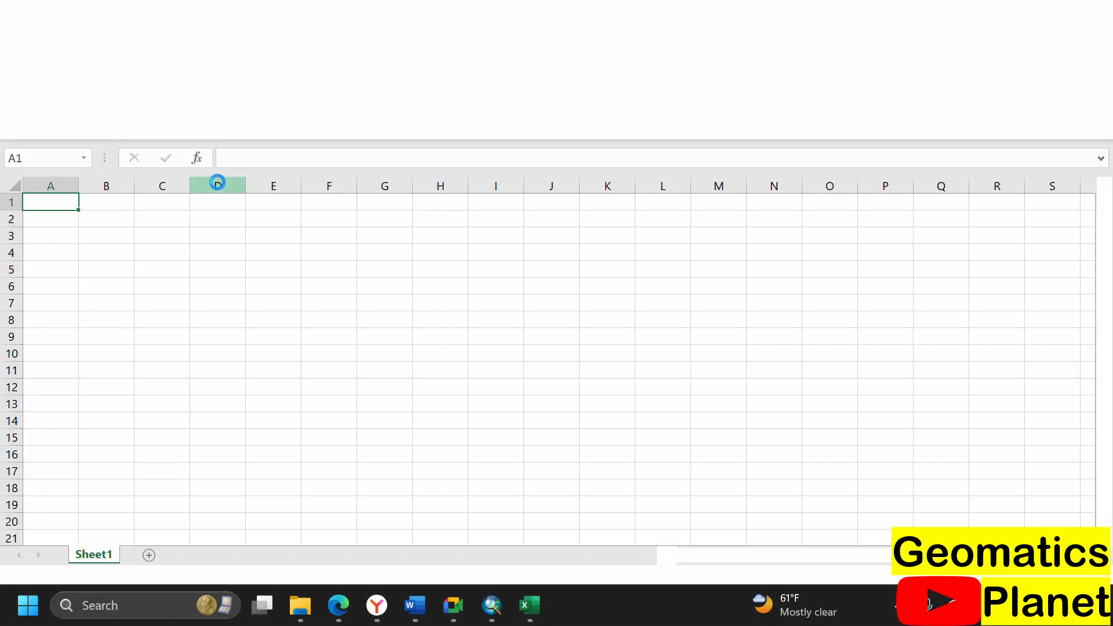
left_click(217, 182)
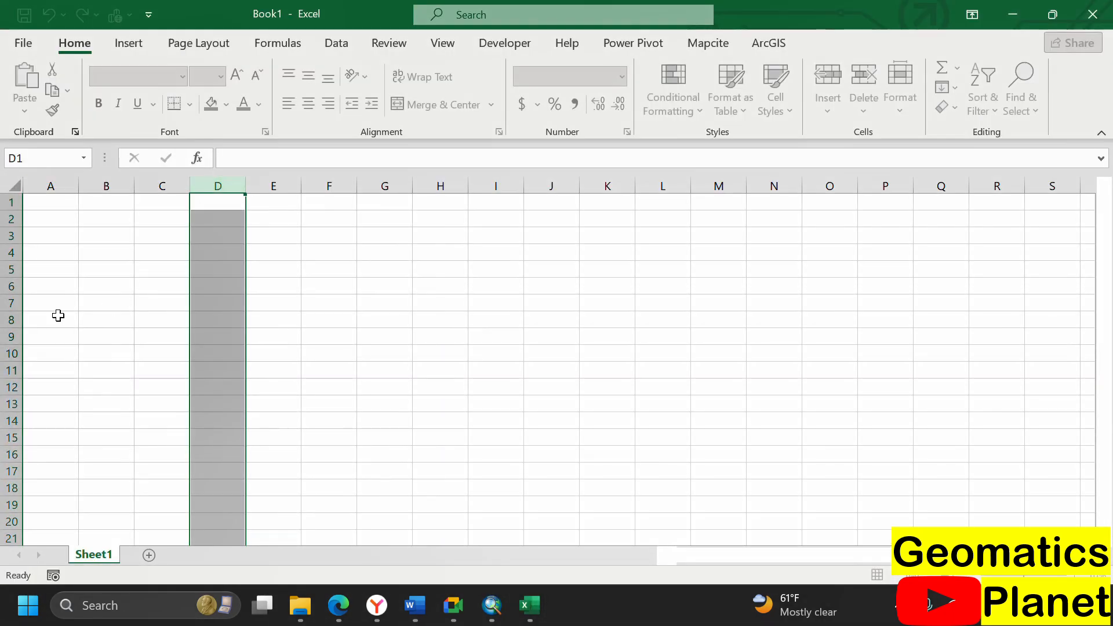
Paste the copied records starting at cell A1 and widen the Shape_Area and Class columns
left_click(61, 209)
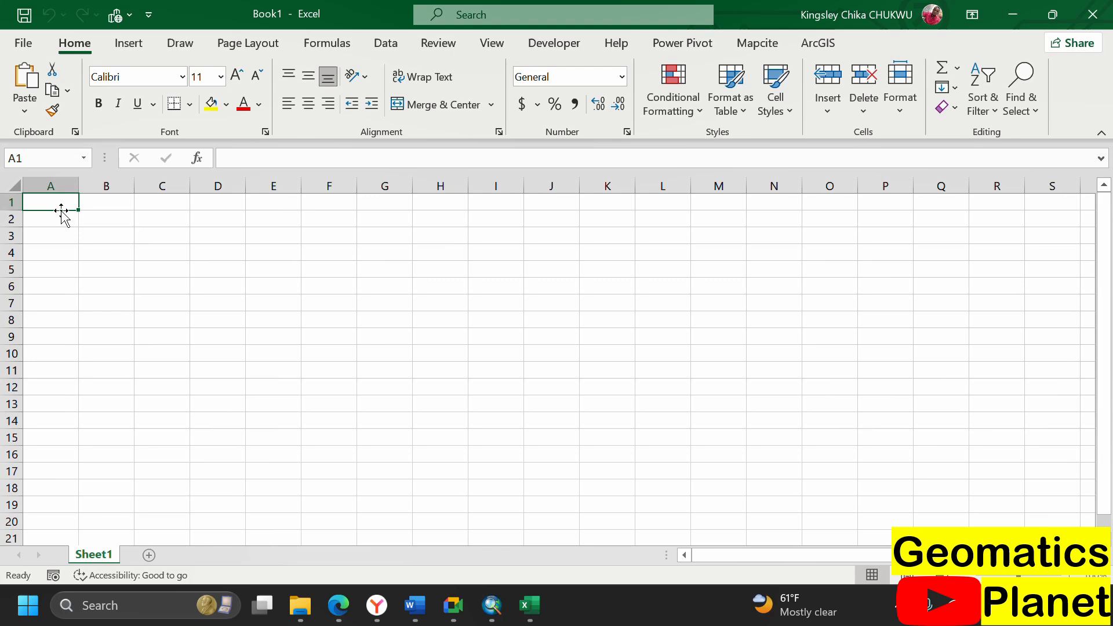
key("ctrl+v")
left_click(116, 418)
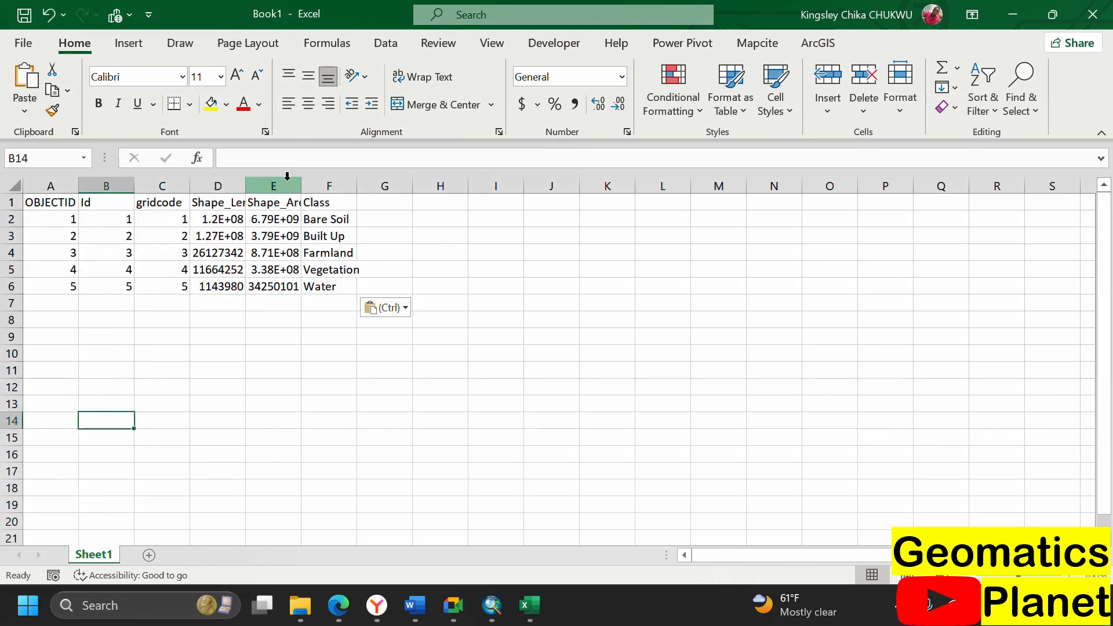
left_click_drag(308, 189, 418, 187)
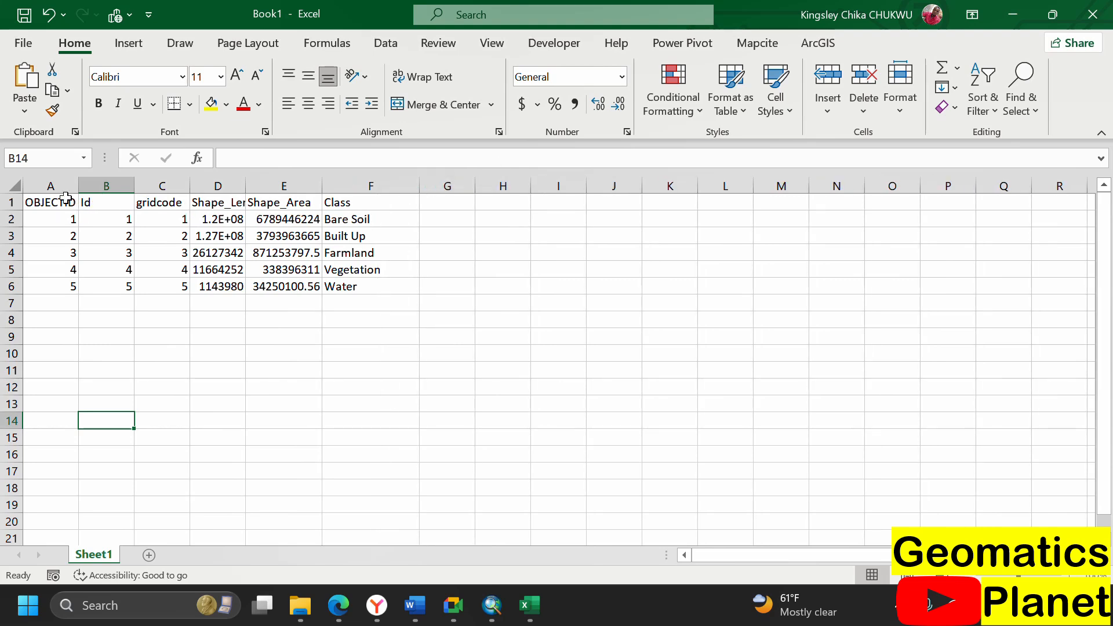
Delete the OBJECTID, Id and Shape_Length columns from the pasted table
left_click(92, 184)
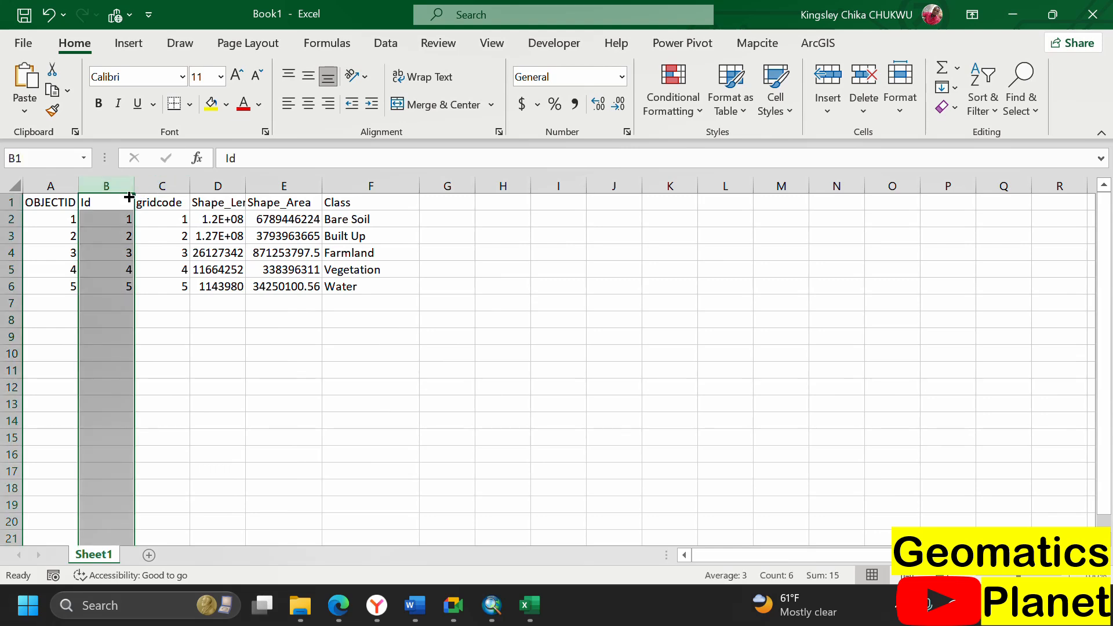
left_click_drag(107, 185, 56, 186)
right_click(67, 186)
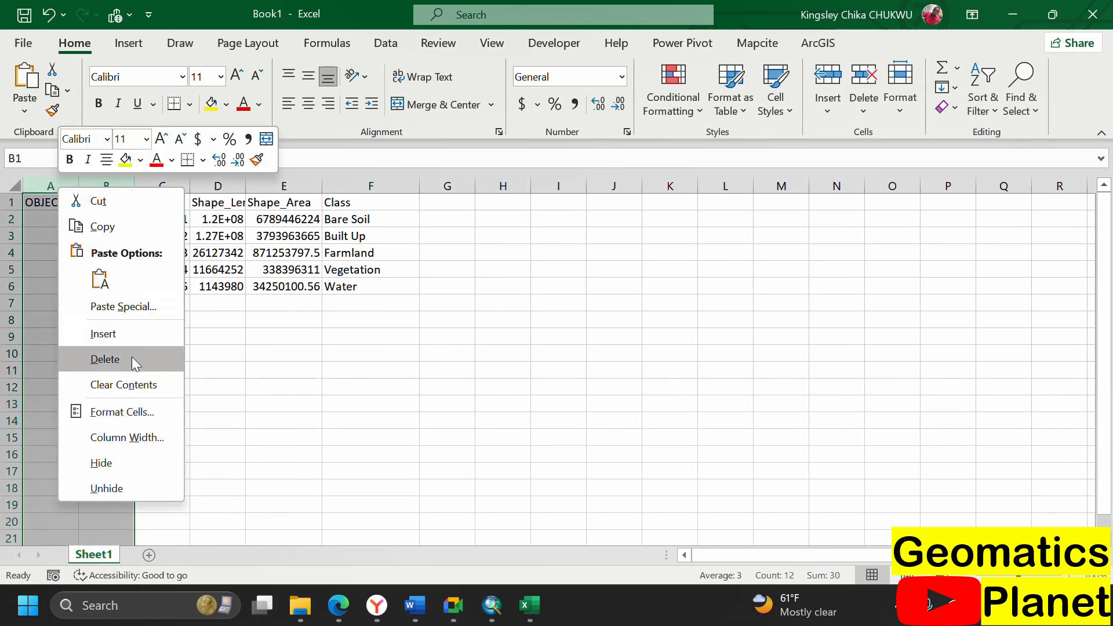
left_click(101, 359)
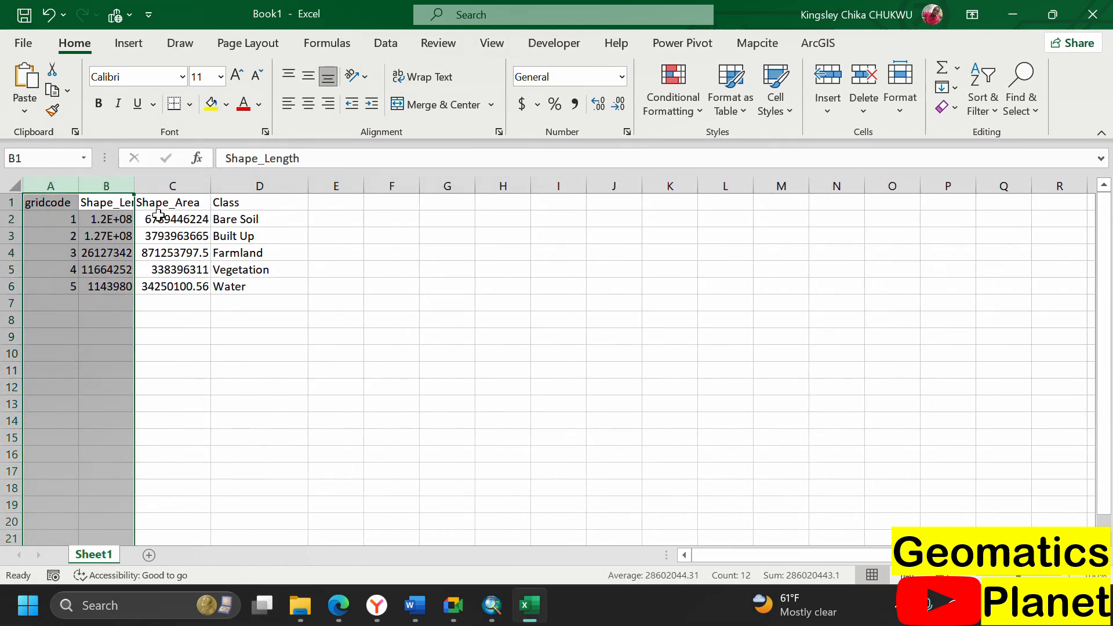
left_click(114, 197)
left_click(110, 186)
right_click(114, 186)
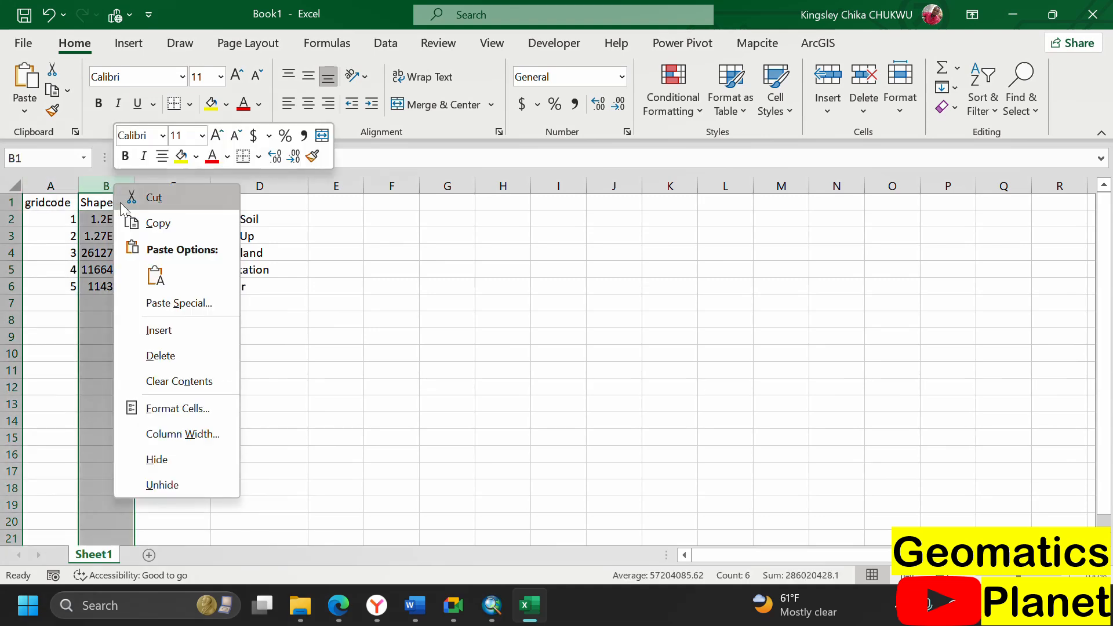
left_click(186, 356)
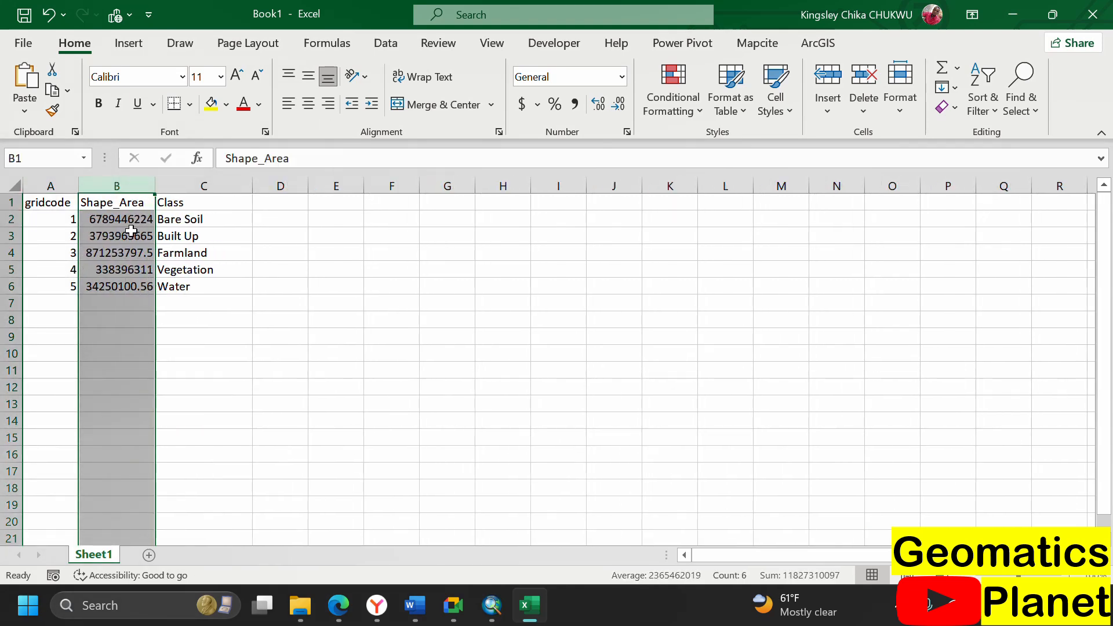
Insert a new column before the Class column and give it the header Percentage
left_click(194, 186)
right_click(194, 188)
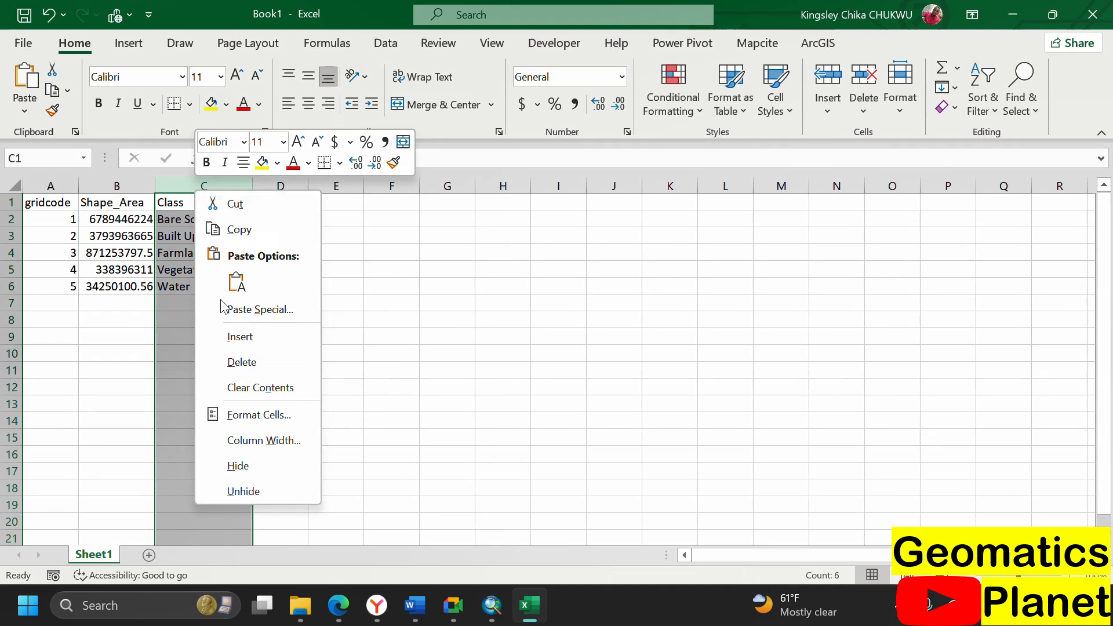
left_click(226, 334)
left_click(210, 236)
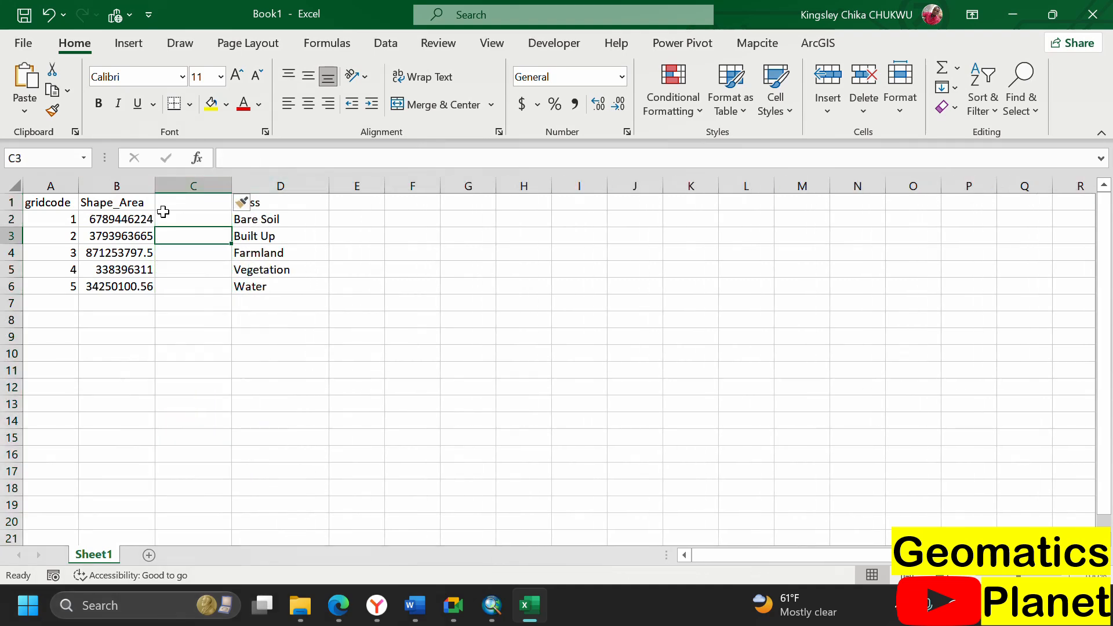
left_click(165, 203)
type("Pe")
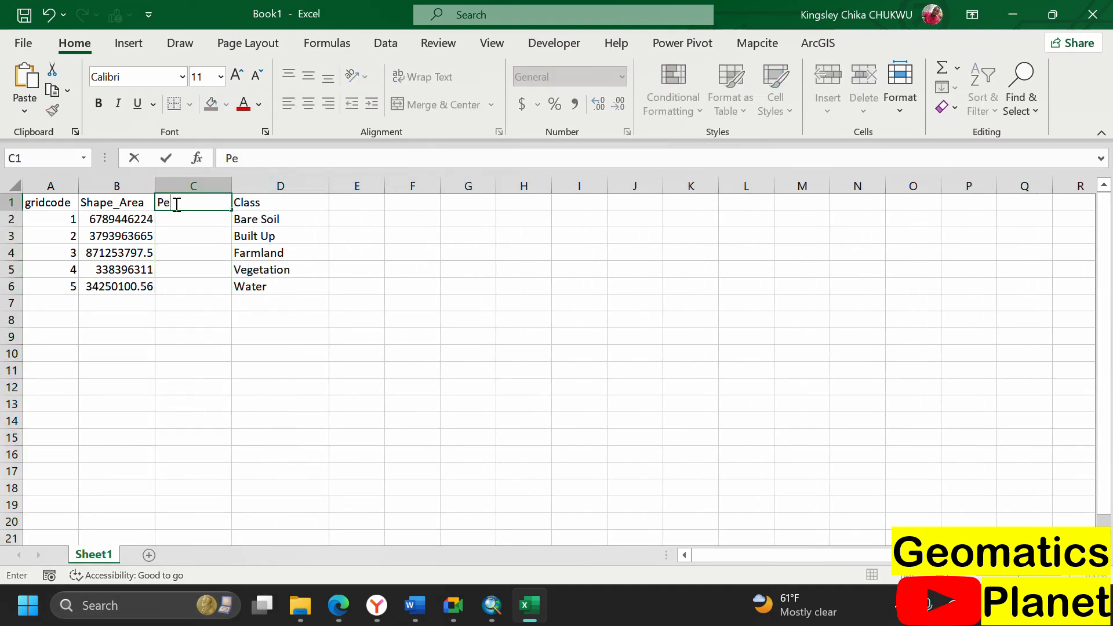
type("rcentage")
left_click(431, 292)
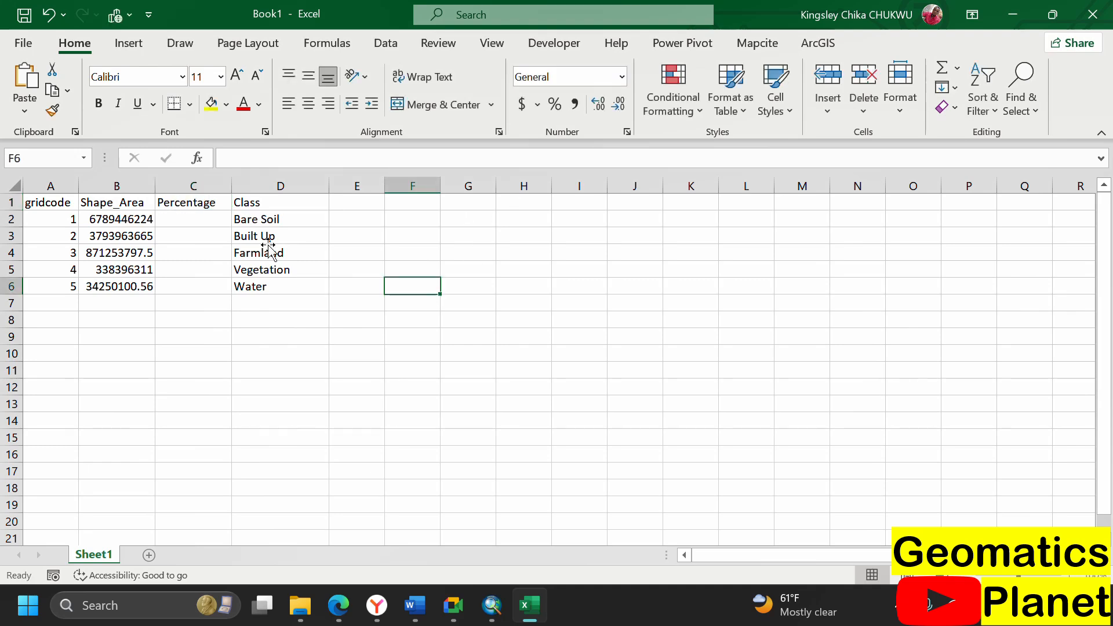
Shorten the Shape_Area header in cell B1 to Area
left_click(113, 204)
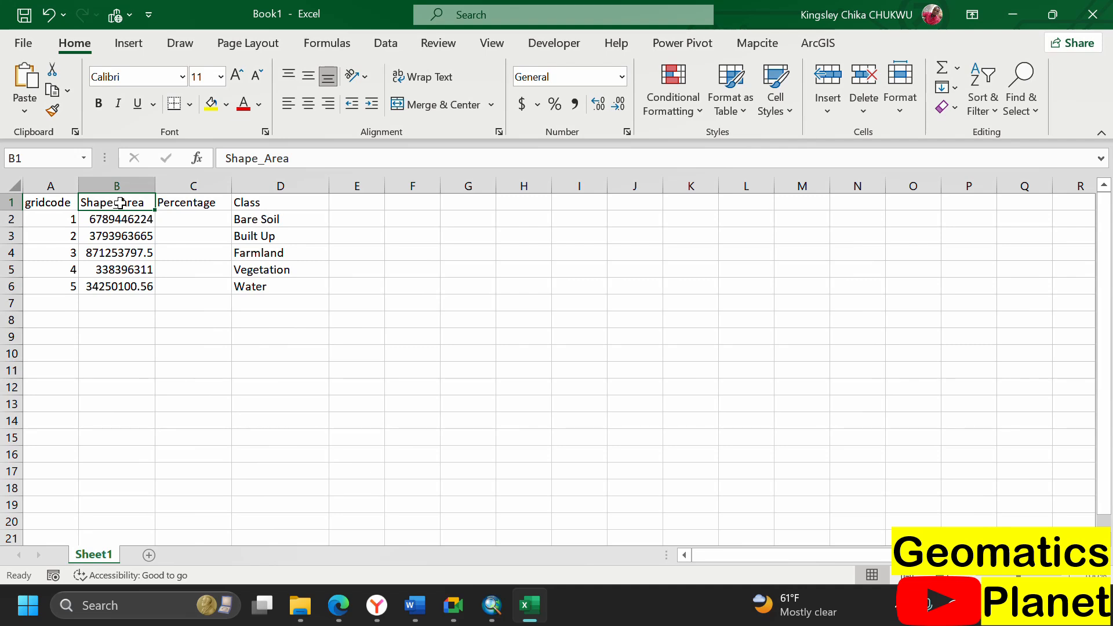
left_click(265, 158)
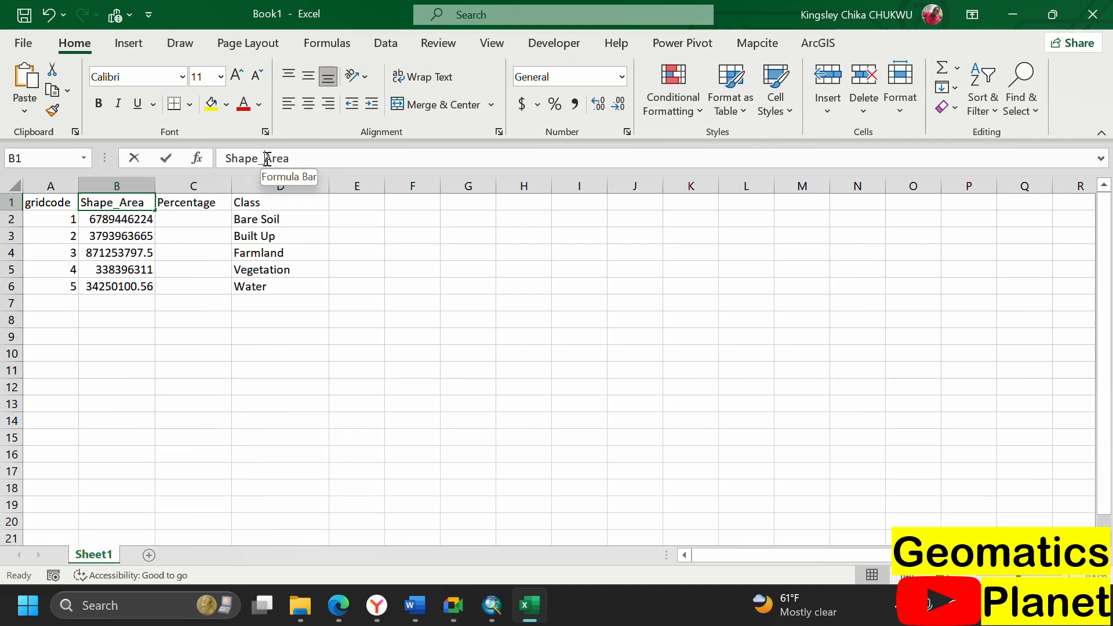
key("BackSpace")
key("BackSpace")
key("BackSpace")
key("BackSpace")
key("BackSpace")
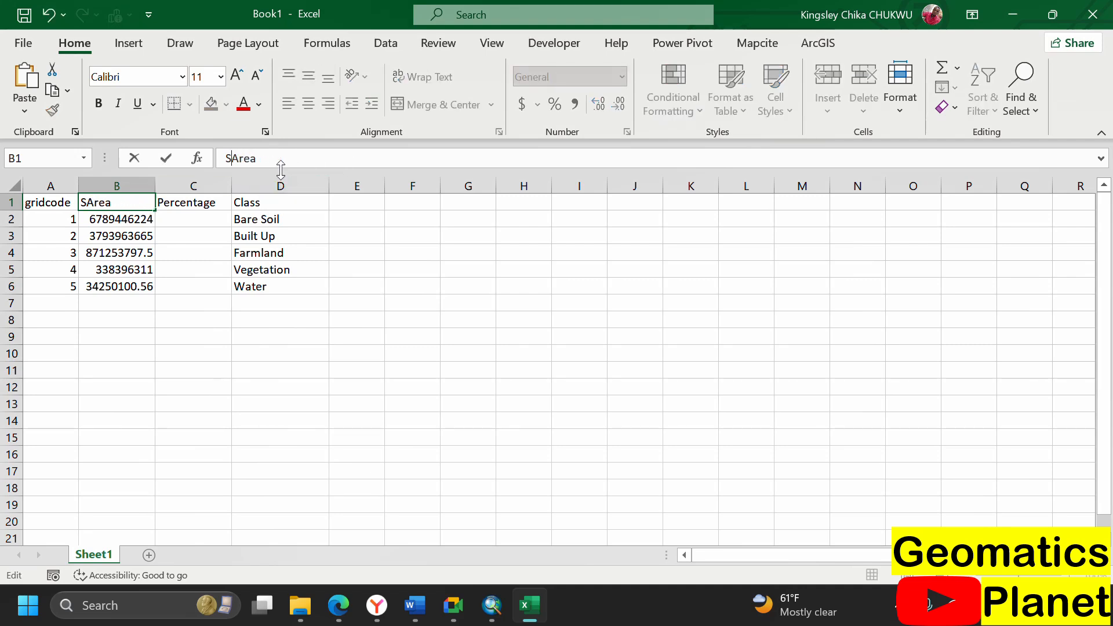
key("BackSpace")
left_click(193, 403)
Fill the Percentage column with each class's share of the areas in B2:B6 using the % Total quick analysis
left_click_drag(94, 219, 118, 282)
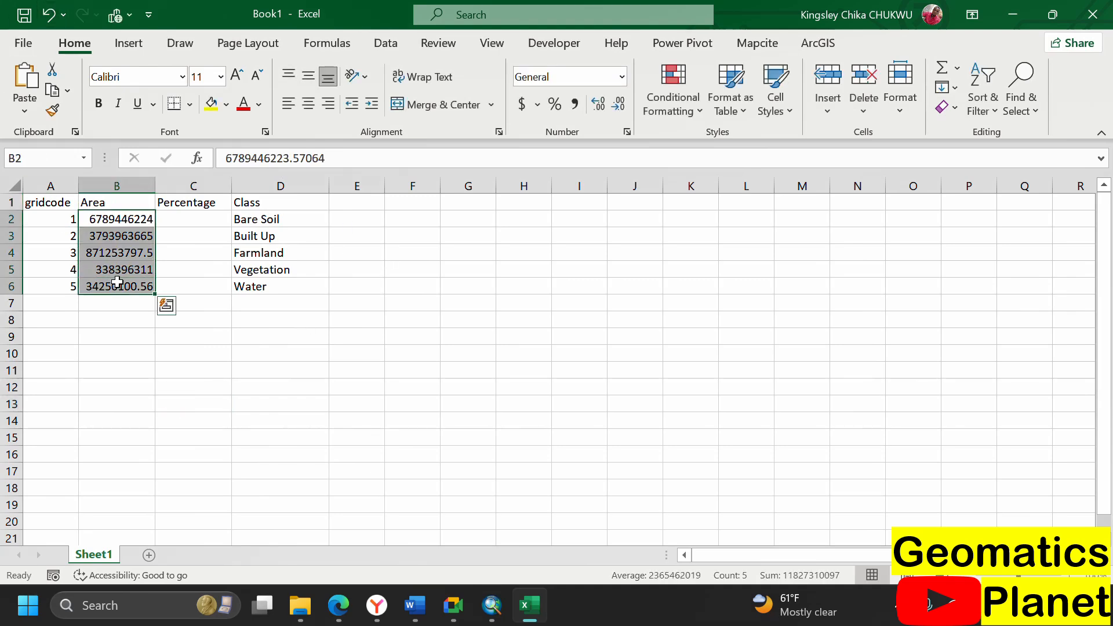
left_click(167, 305)
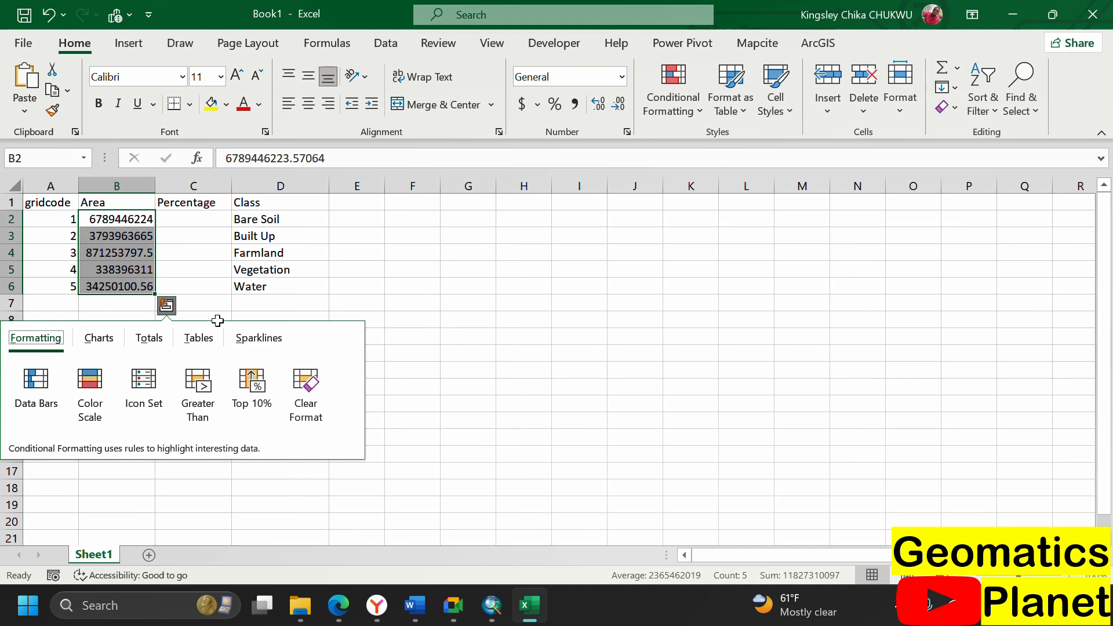
left_click(149, 340)
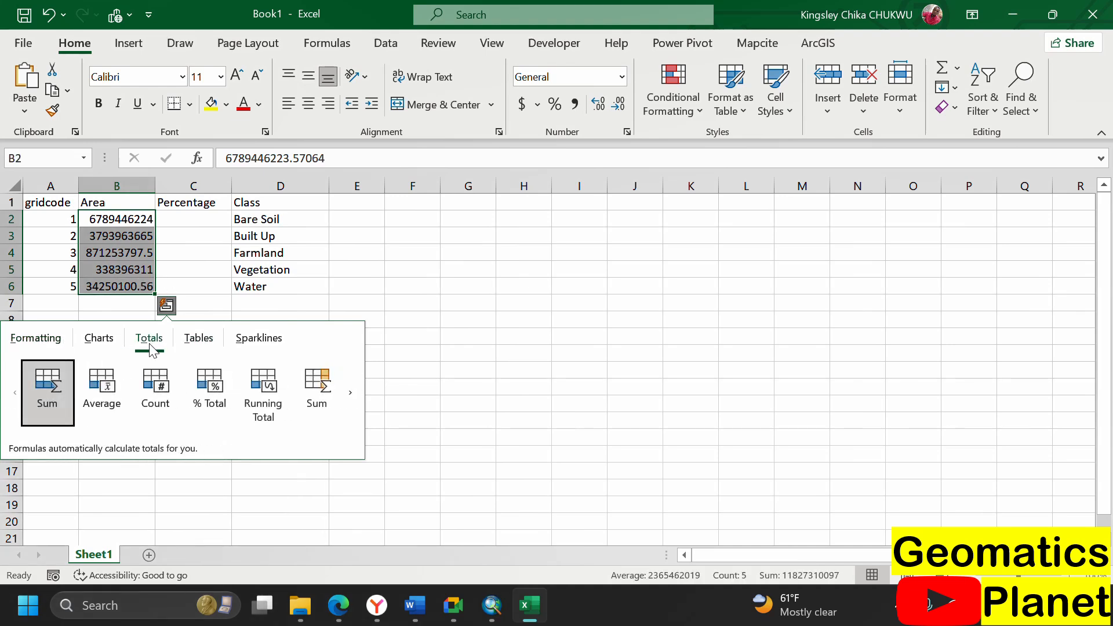
left_click(350, 392)
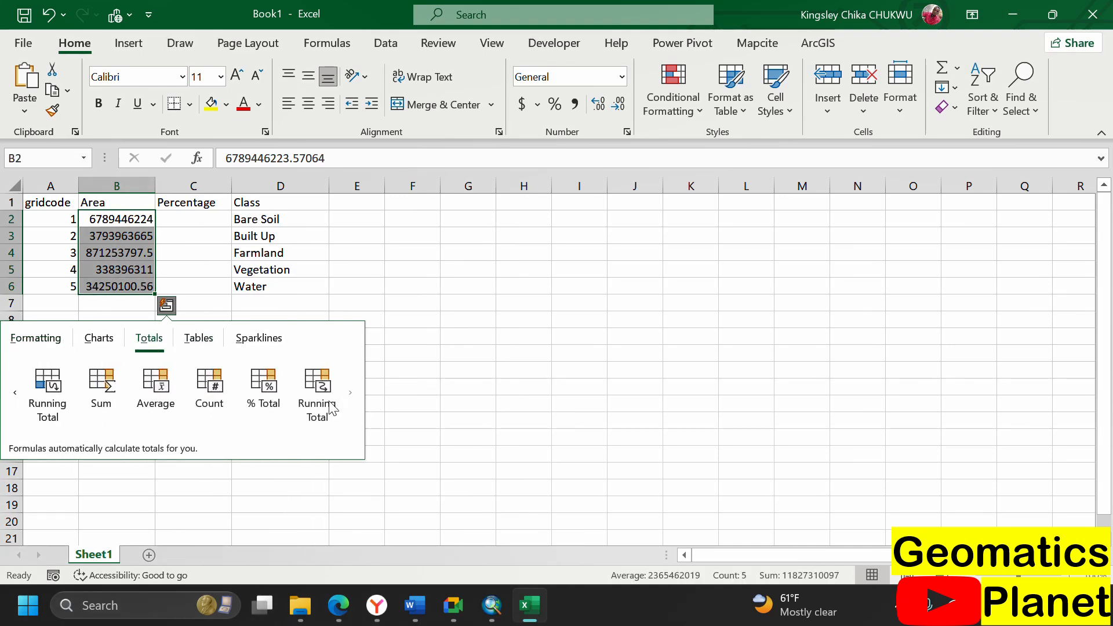
left_click(265, 393)
left_click(259, 354)
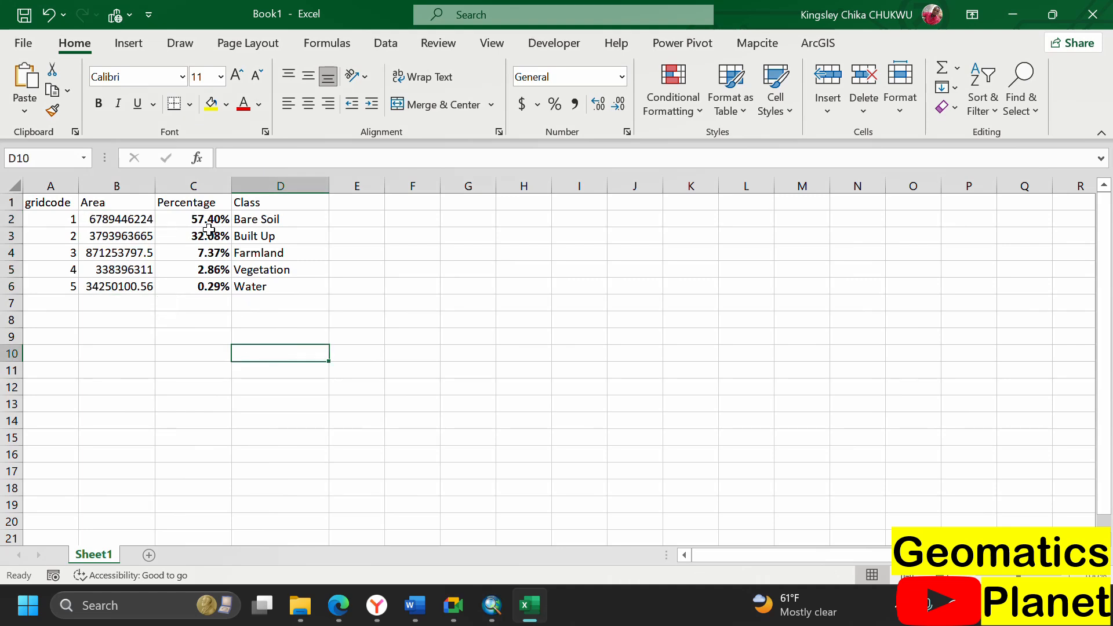
Apply All Borders to the class data in cells A2:D6
left_click_drag(49, 214, 306, 290)
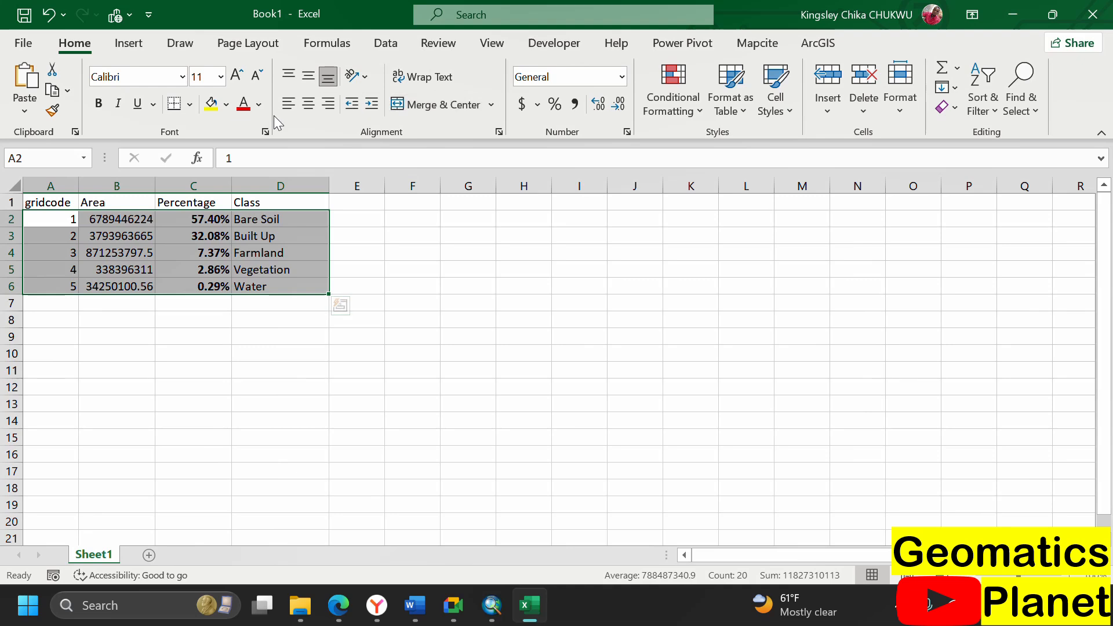
left_click(190, 105)
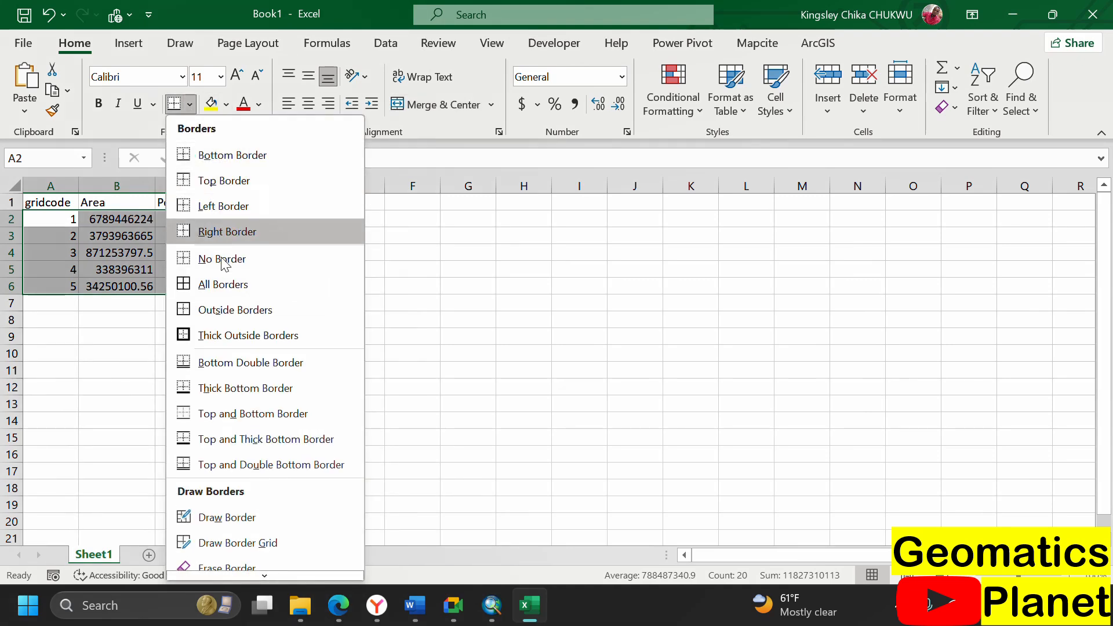
left_click(227, 284)
left_click(426, 373)
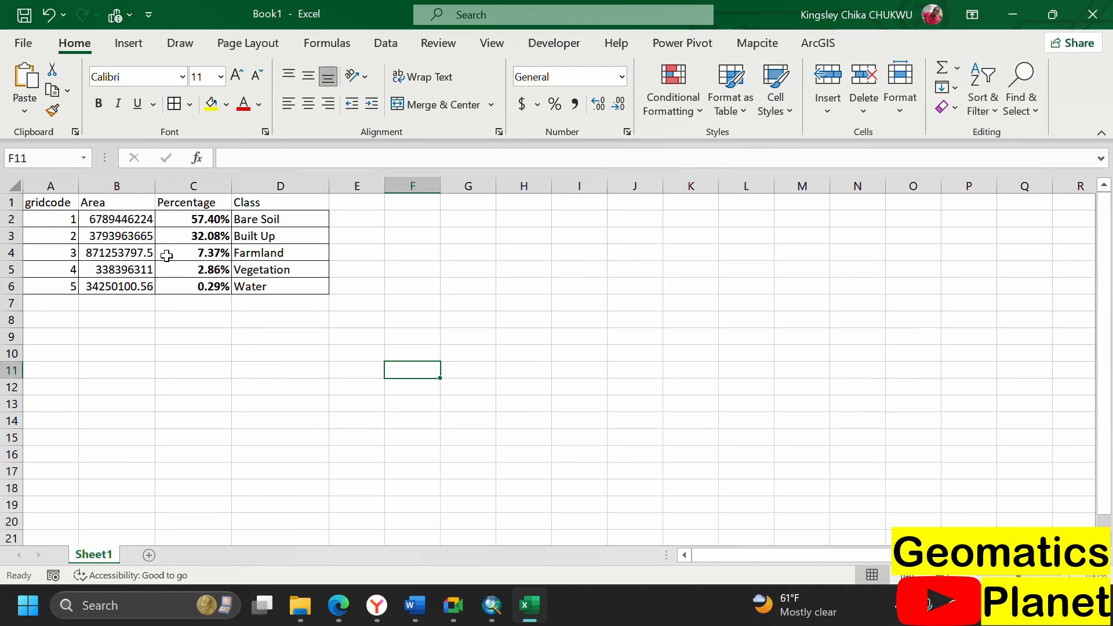
Sum the percentages C2:C6 in cell C7 and fill the sum formula across to B7 for the Area column
left_click(193, 302)
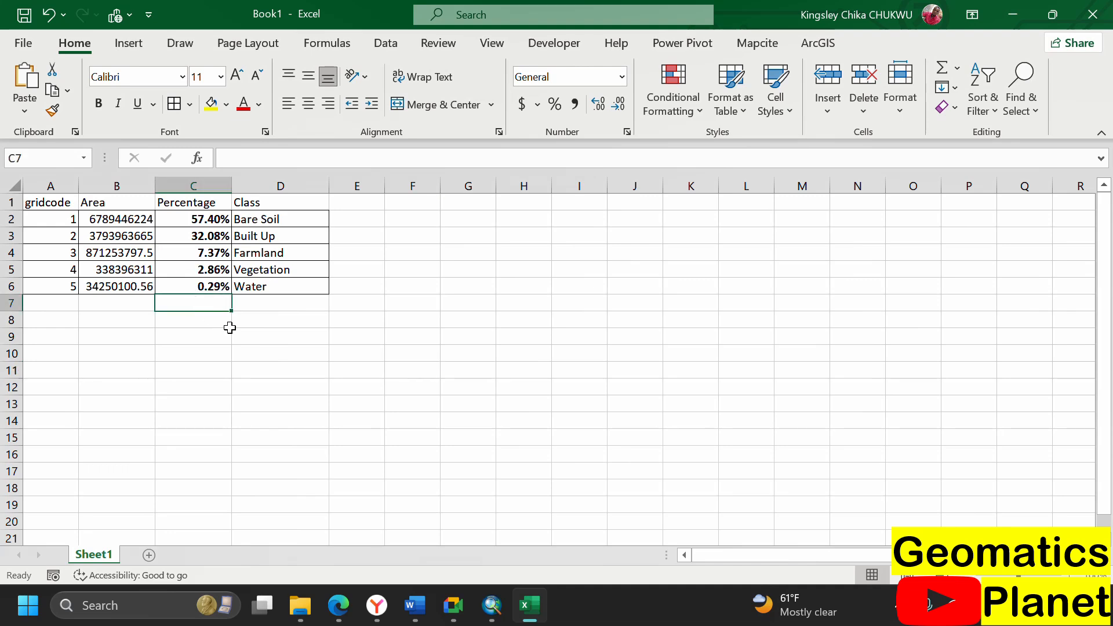
key("alt+equal")
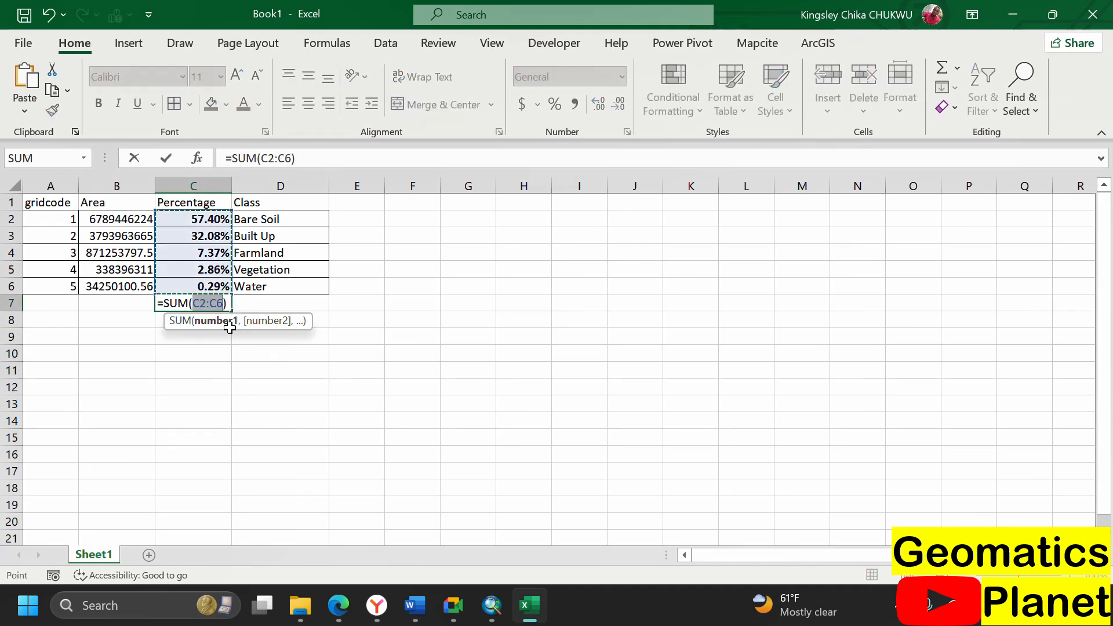
key("Return")
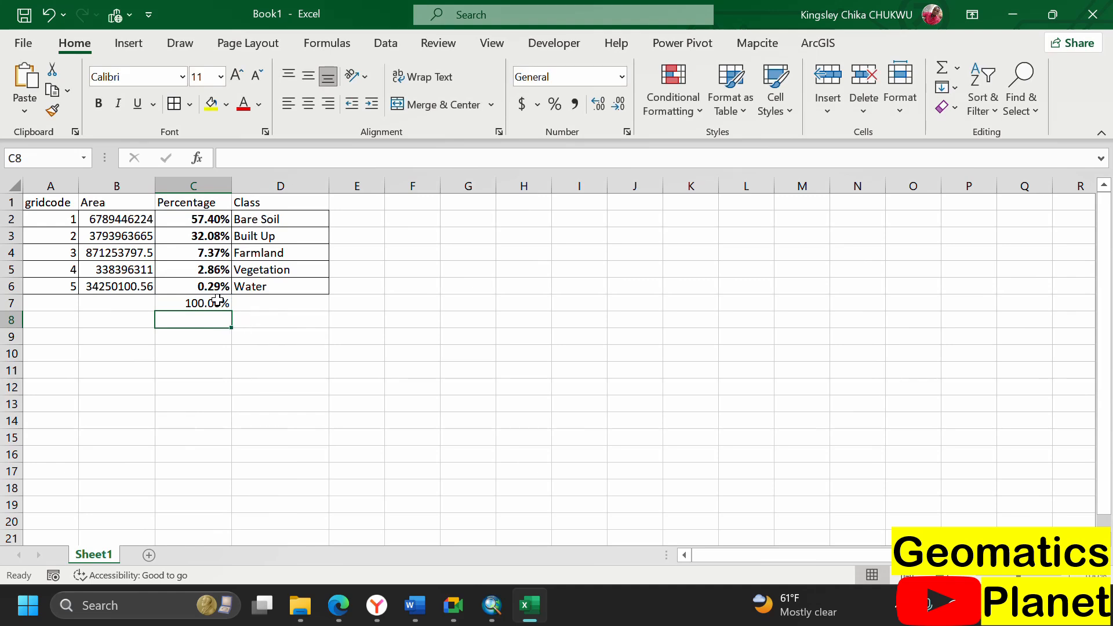
left_click(195, 302)
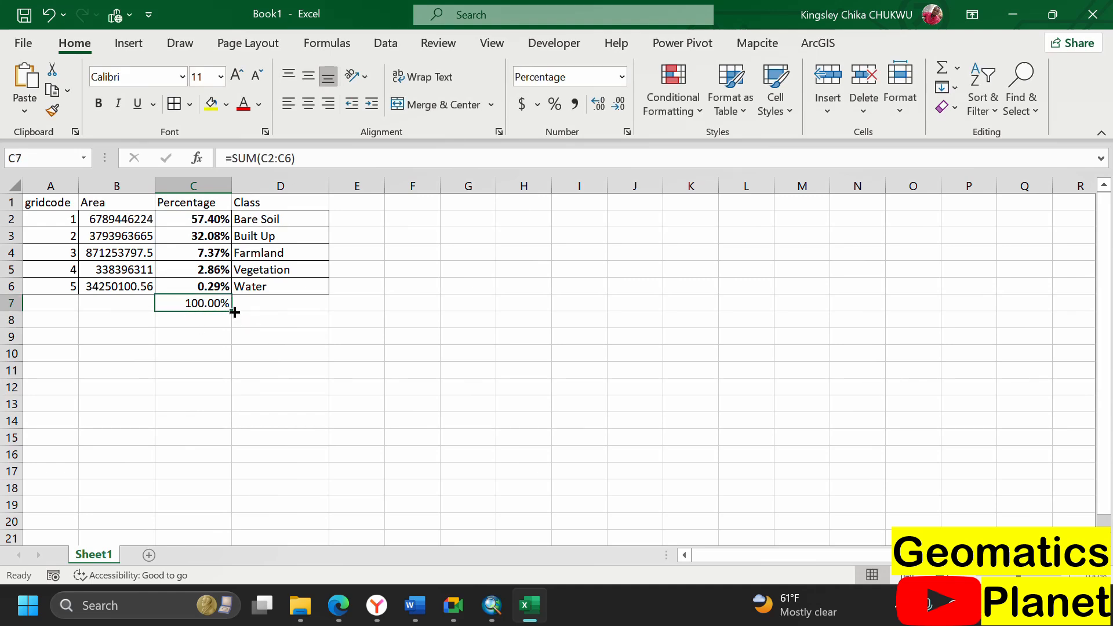
left_click_drag(230, 311, 116, 304)
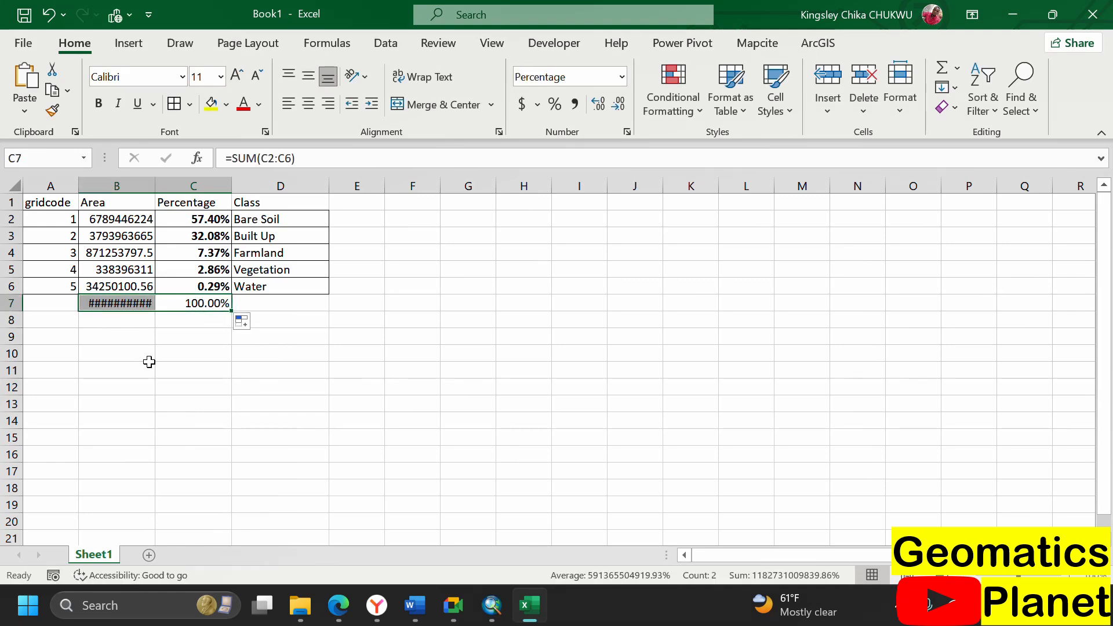
Calculate the total area in B7 divided by 10000 in cell B8
left_click(127, 317)
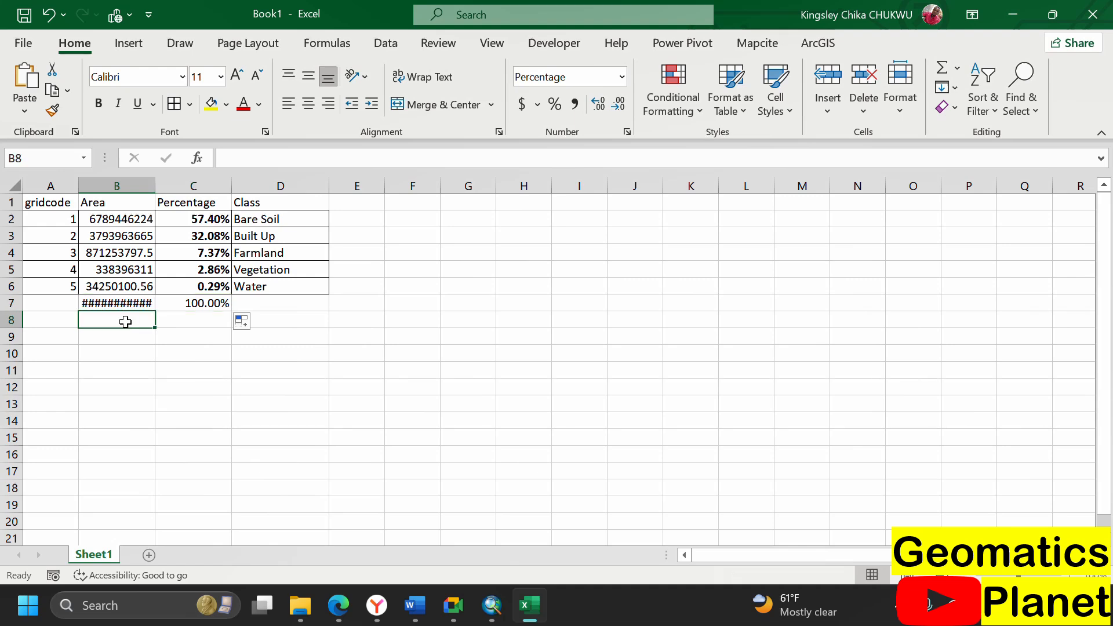
type("=")
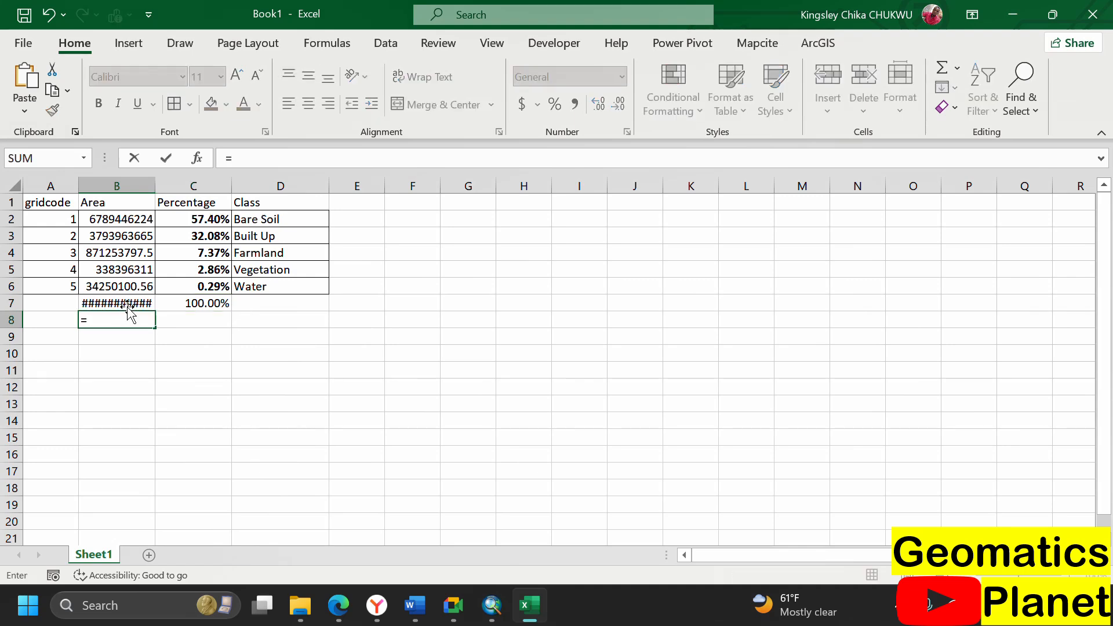
left_click(128, 304)
type("/")
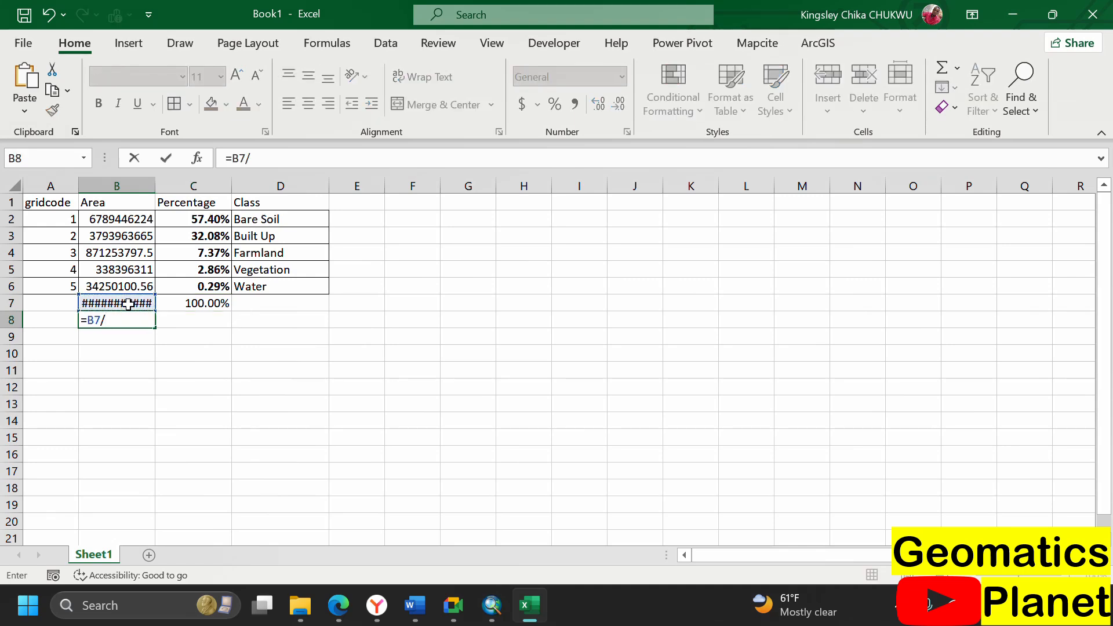
type("10000")
key("Return")
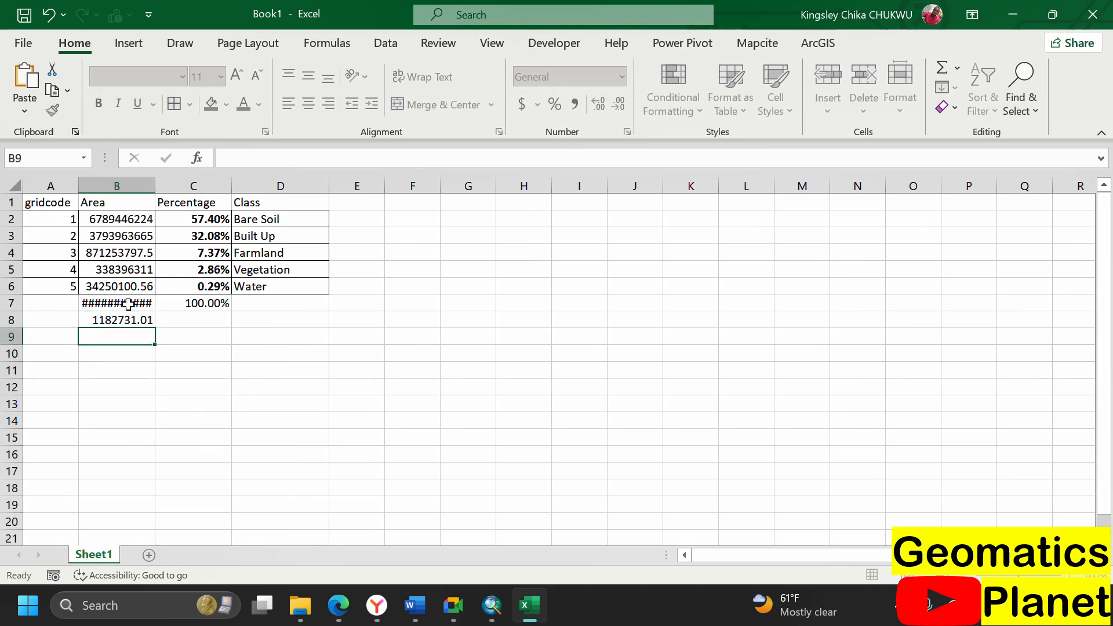
left_click(128, 318)
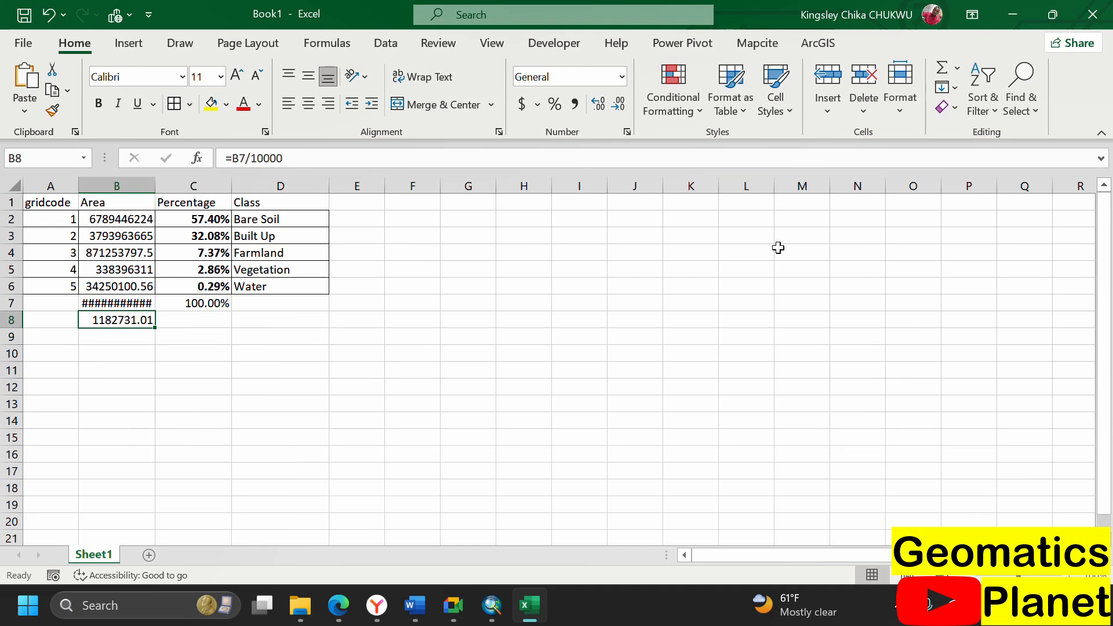
Switch to ArcMap, close the RasterT_MLClass2 attribute table and clear the selected polygons
left_click(492, 606)
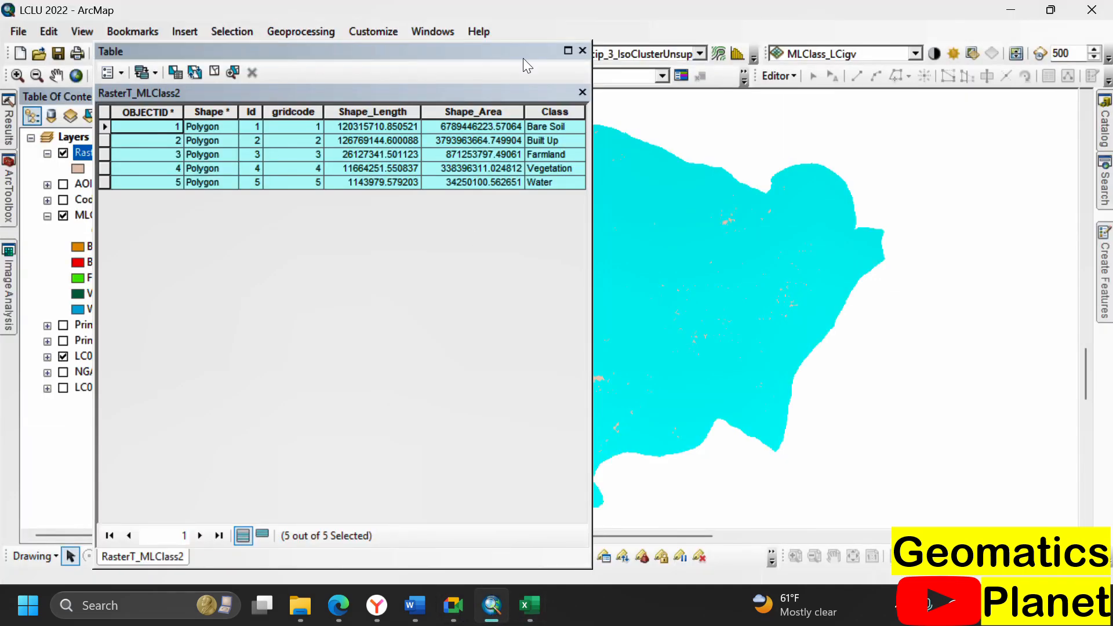
left_click(582, 50)
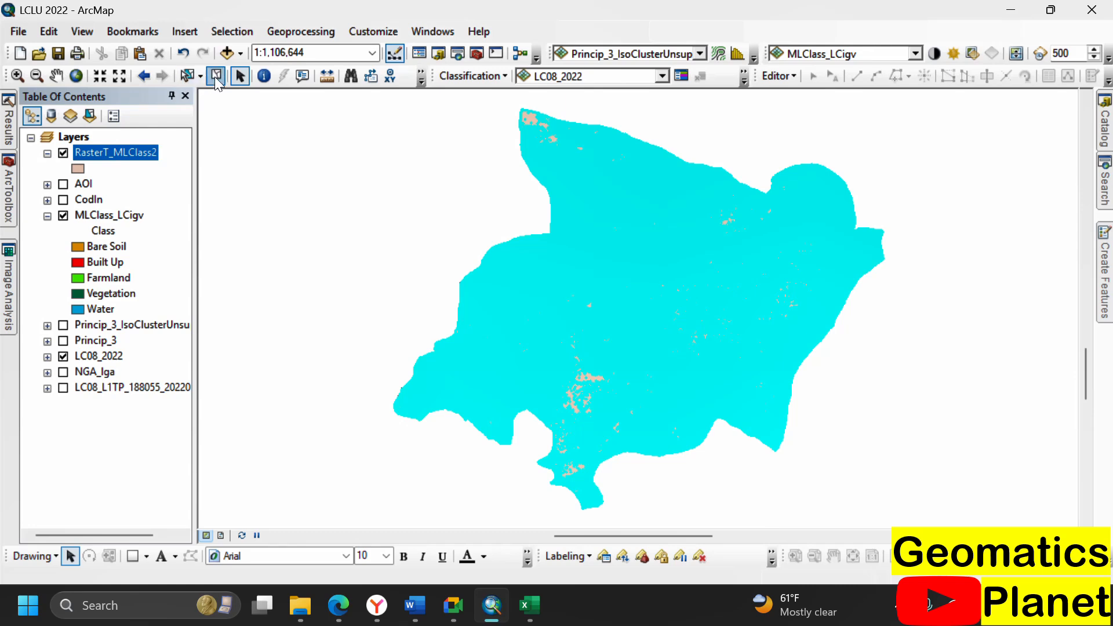
left_click(216, 76)
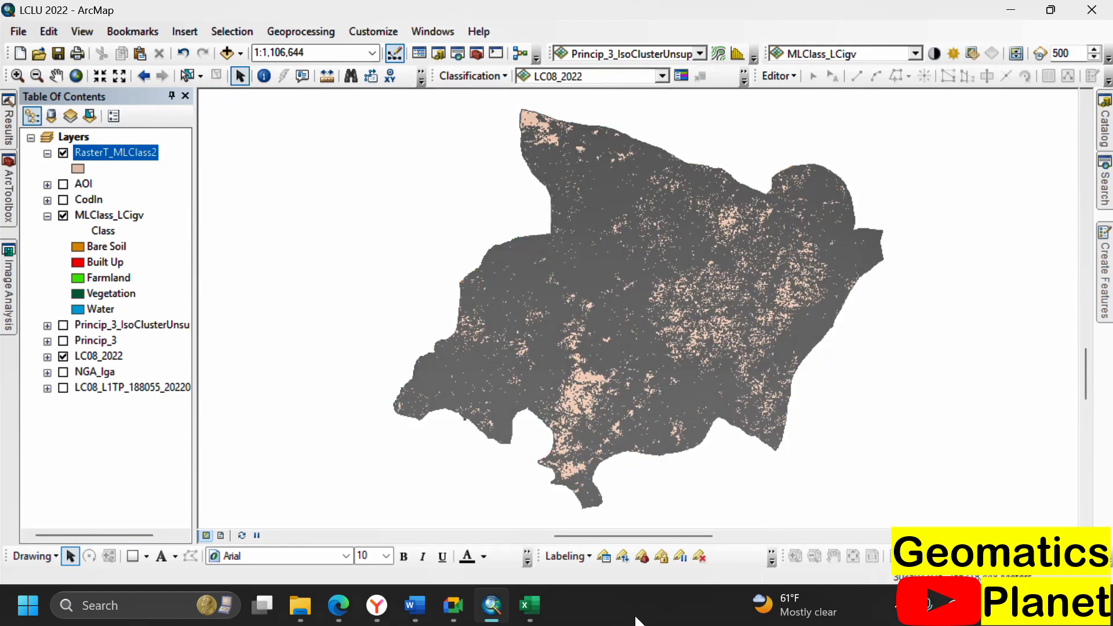
Switch to Excel and widen the Area column B
left_click(530, 605)
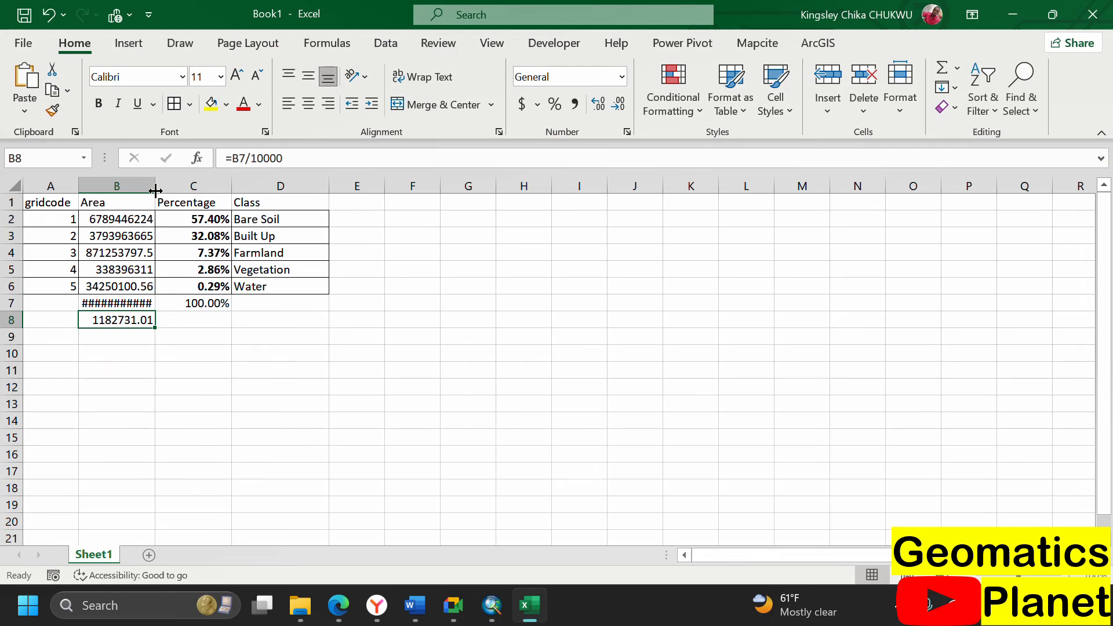
left_click_drag(157, 187, 185, 187)
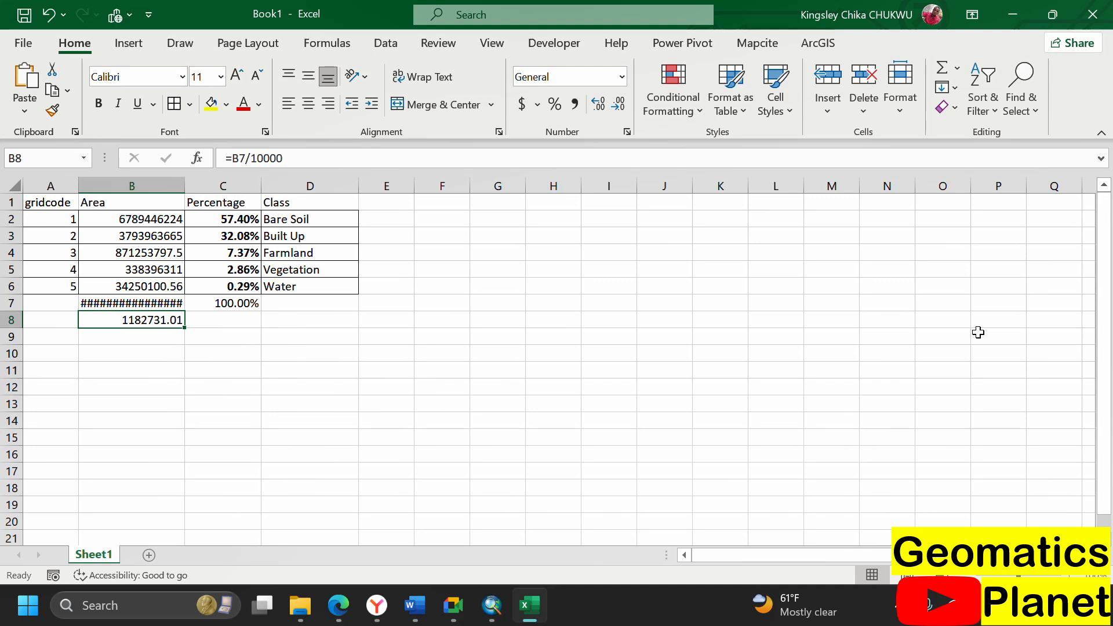
Switch to ArcMap, hide the RasterT_MLClass2 layer and collapse the class legend of MLClass_LCigv
left_click(494, 605)
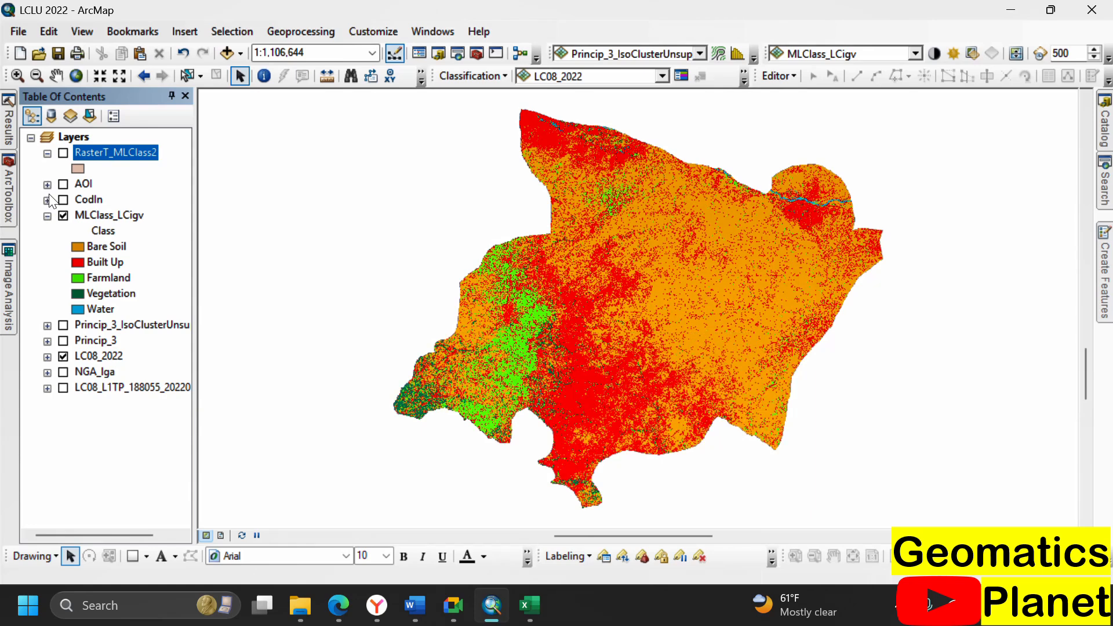
left_click(47, 215)
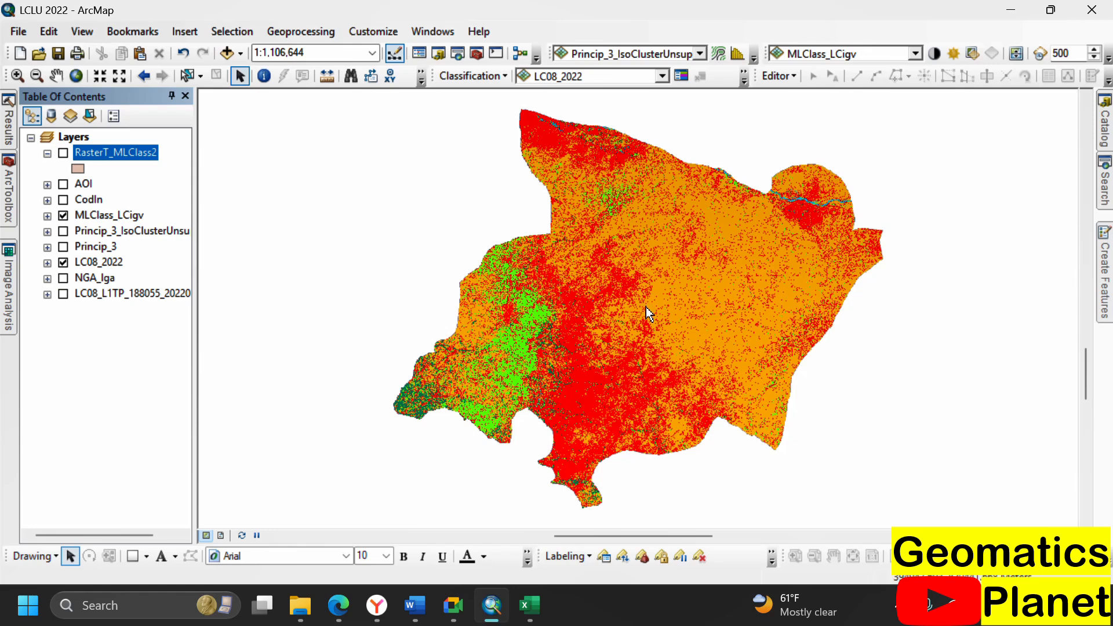
Bring up the Google Meet sharing notice and stop sharing the screen
mouse_move(460, 607)
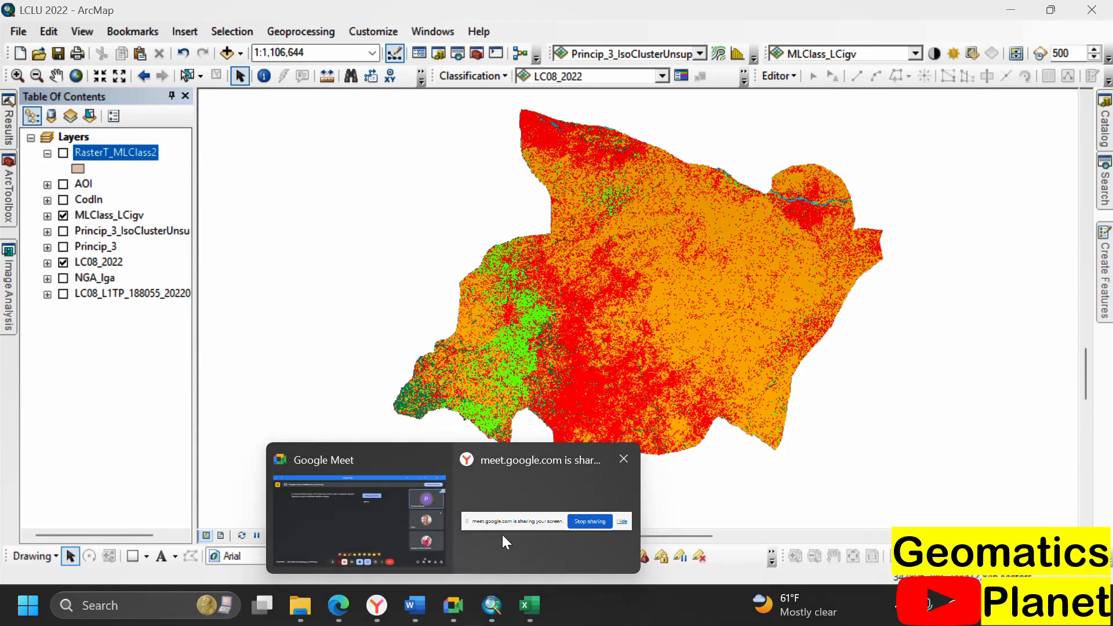
left_click(502, 533)
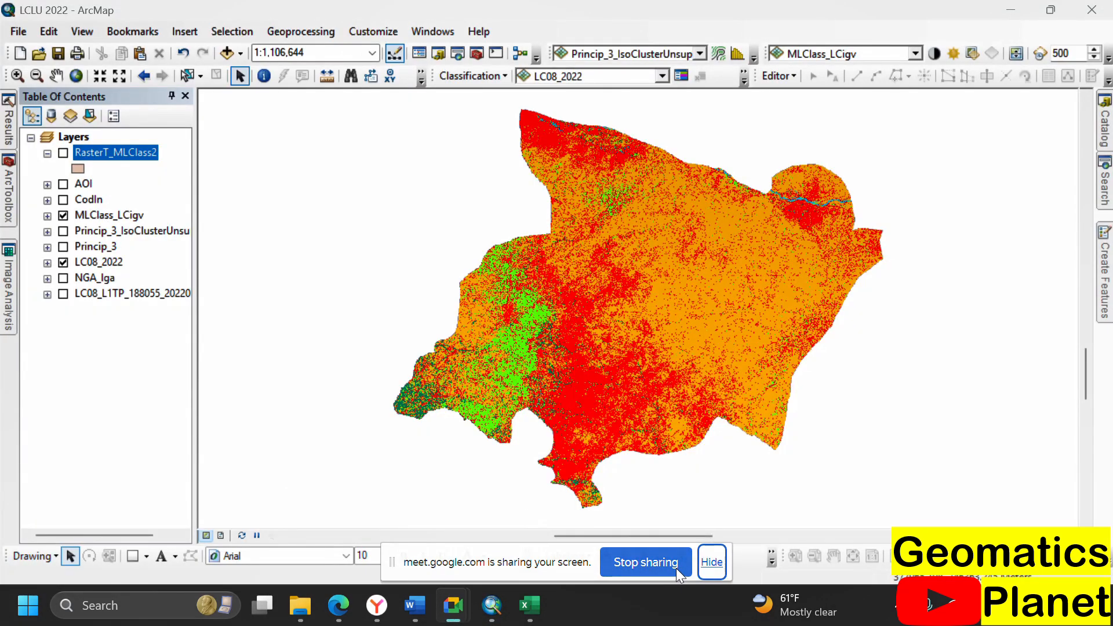
left_click(654, 564)
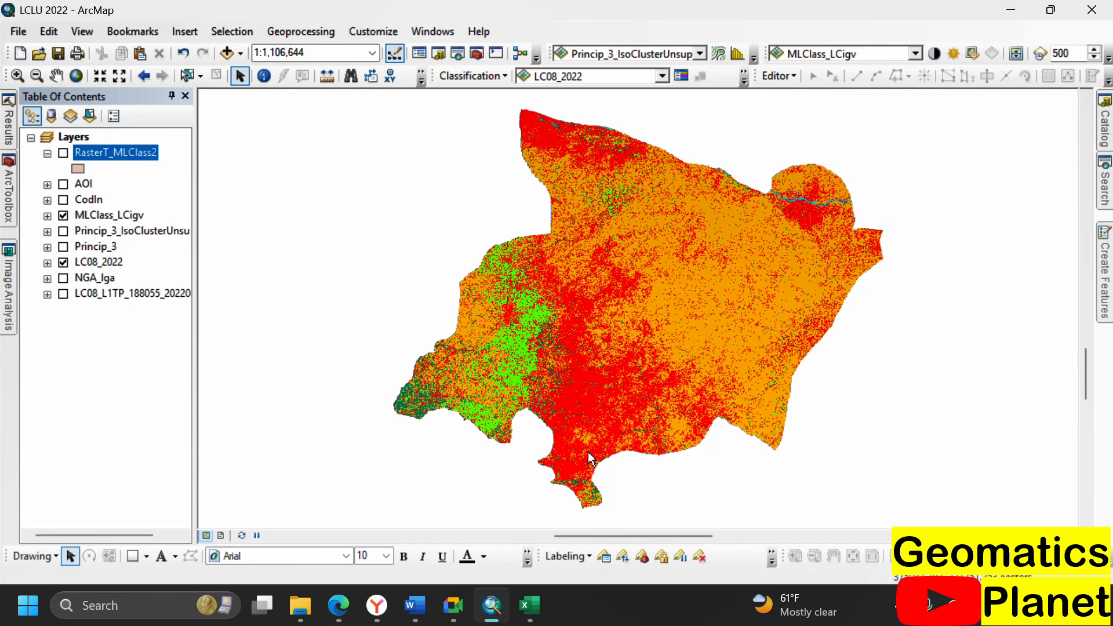